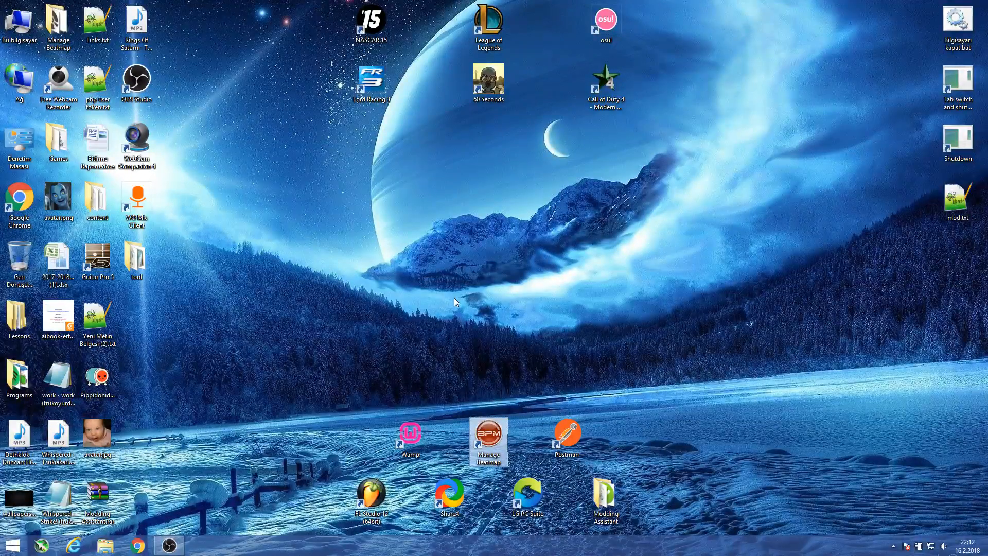
Launch Manage Beatmap, load the Tool - Vicarious [Tragedy] .osu file, and dismiss the decimal offset message.
left_click(453, 298)
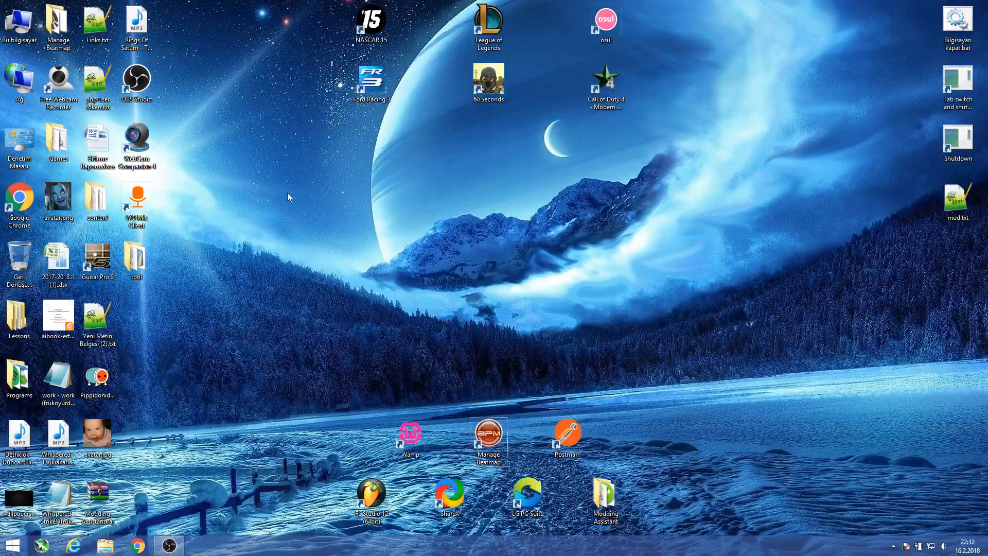
double_click(482, 437)
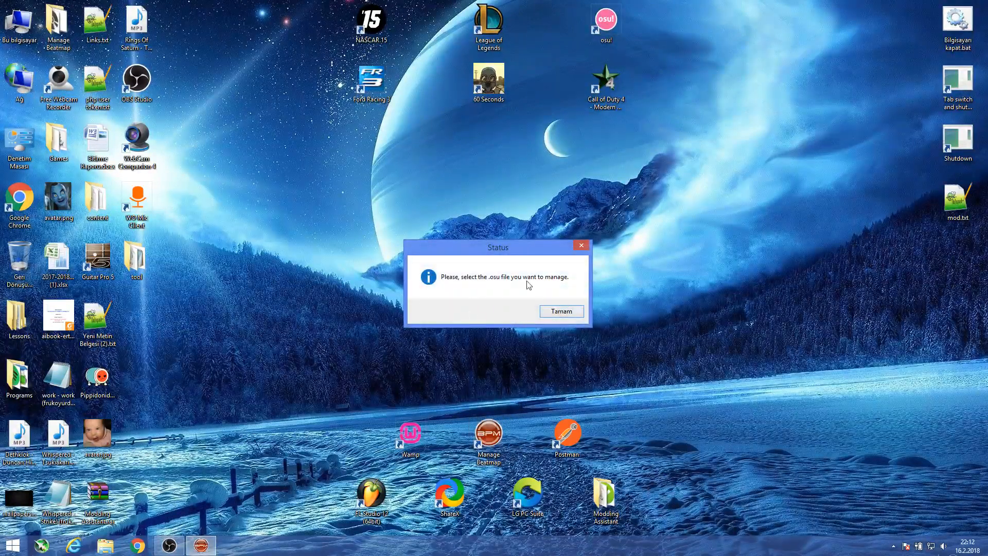
left_click(572, 312)
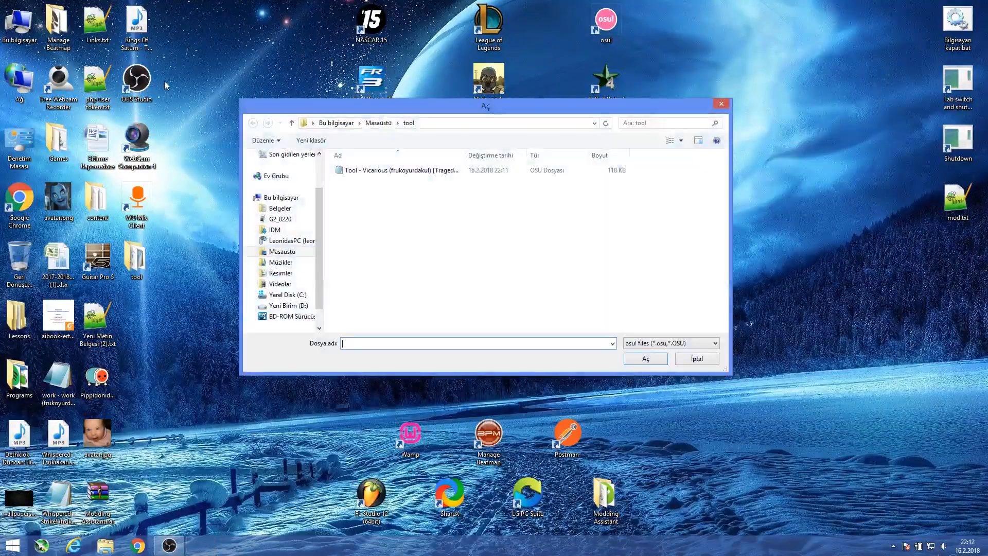
double_click(397, 174)
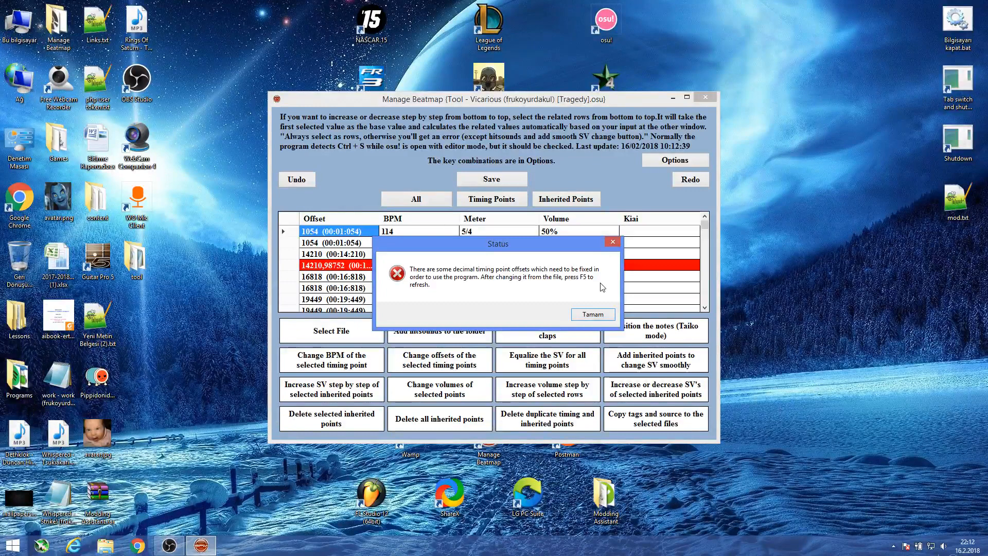
left_click(603, 315)
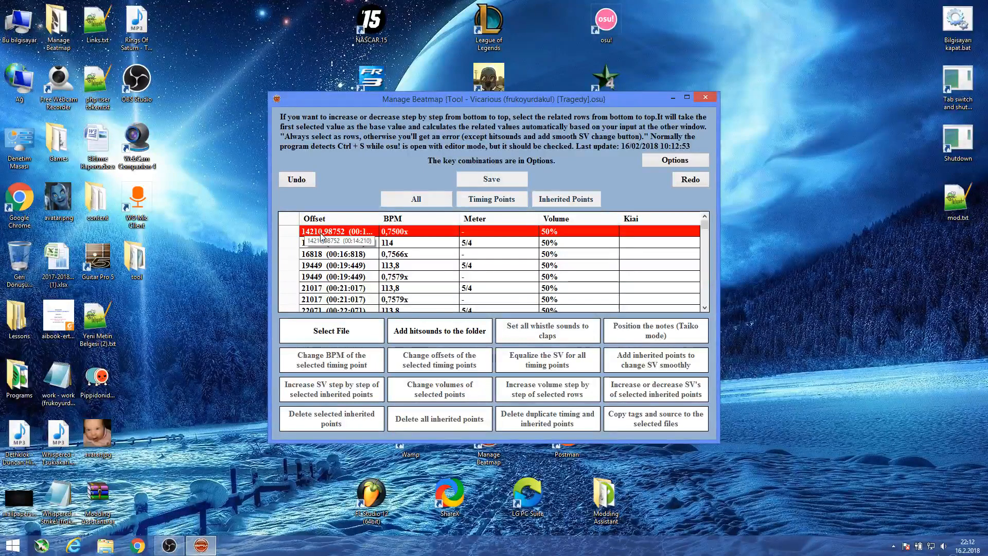
Open the Tool - Vicarious [Tragedy] .osu file from the desktop's tool folder in Notepad and find its TimingPoints section.
left_click(143, 241)
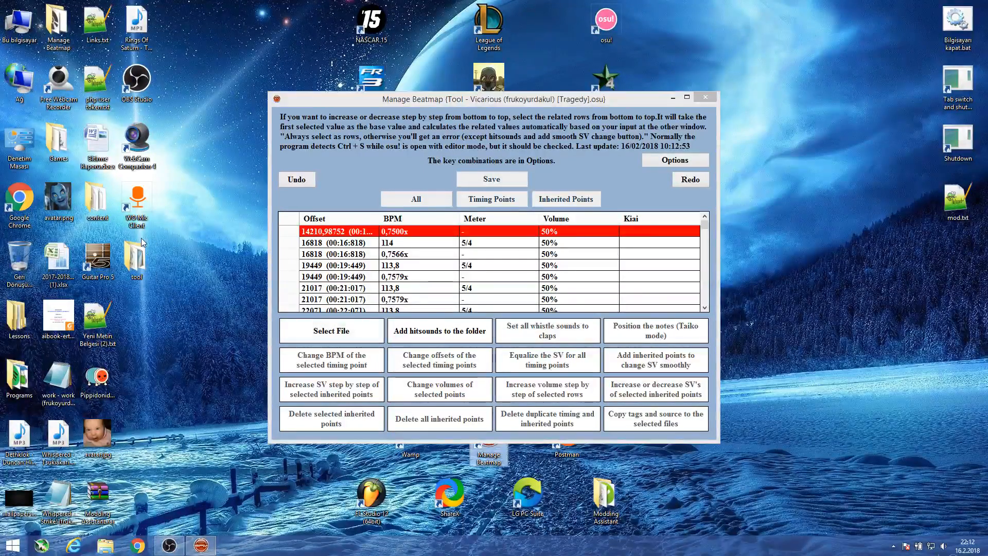
double_click(142, 272)
double_click(530, 172)
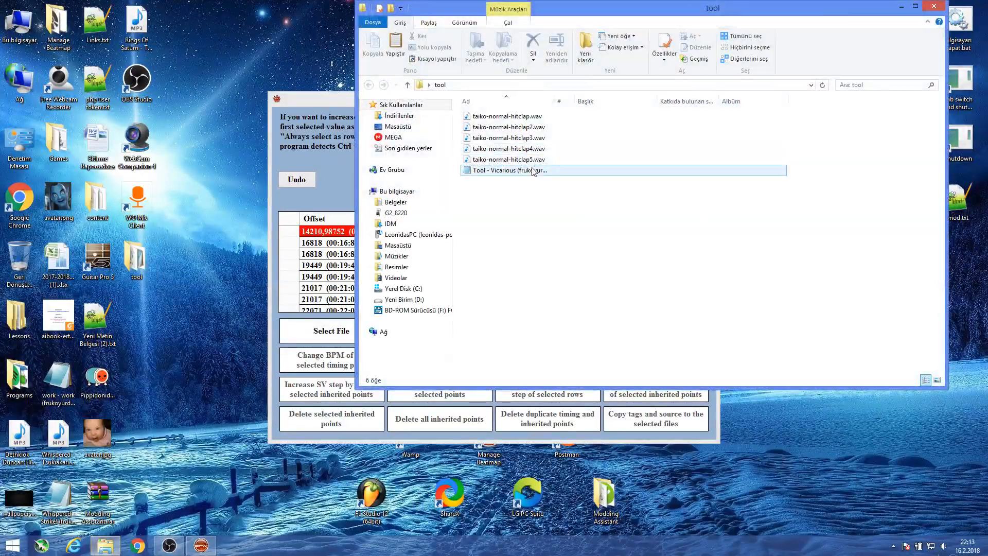
scroll(488, 257, "down", 10)
scroll(488, 257, "down", 5)
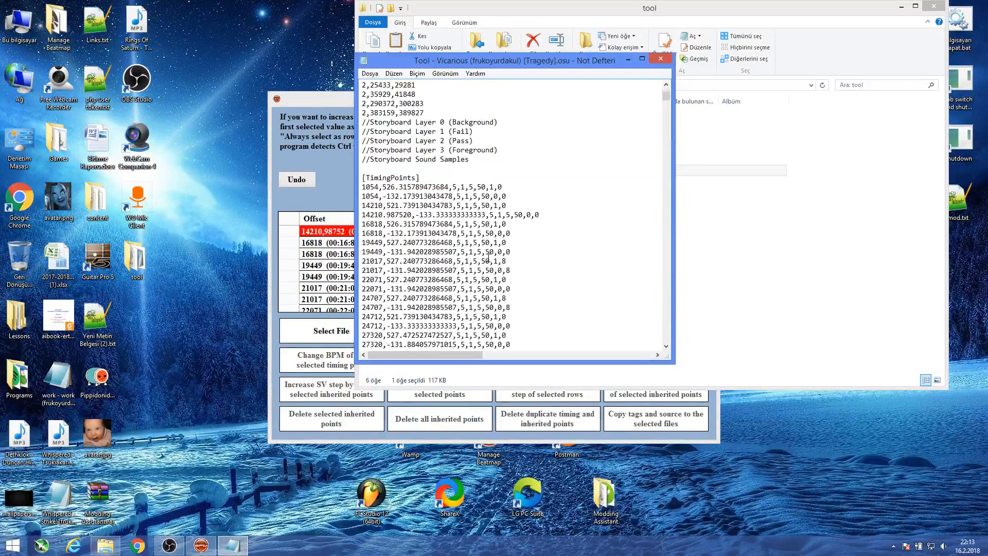
Shorten the decimal offset 14210.987520 to 14210 in the TimingPoints section, then save and close the file.
left_click_drag(363, 214, 412, 214)
left_click(415, 279)
key("BackSpace")
key("BackSpace")
key("BackSpace")
key("BackSpace")
key("BackSpace")
key("BackSpace")
key("BackSpace")
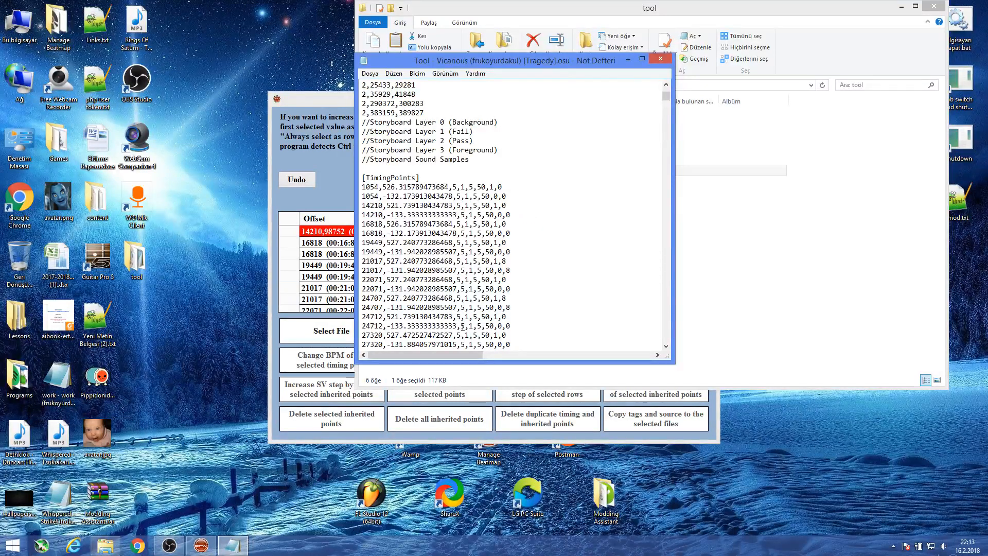
left_click(369, 74)
left_click(396, 107)
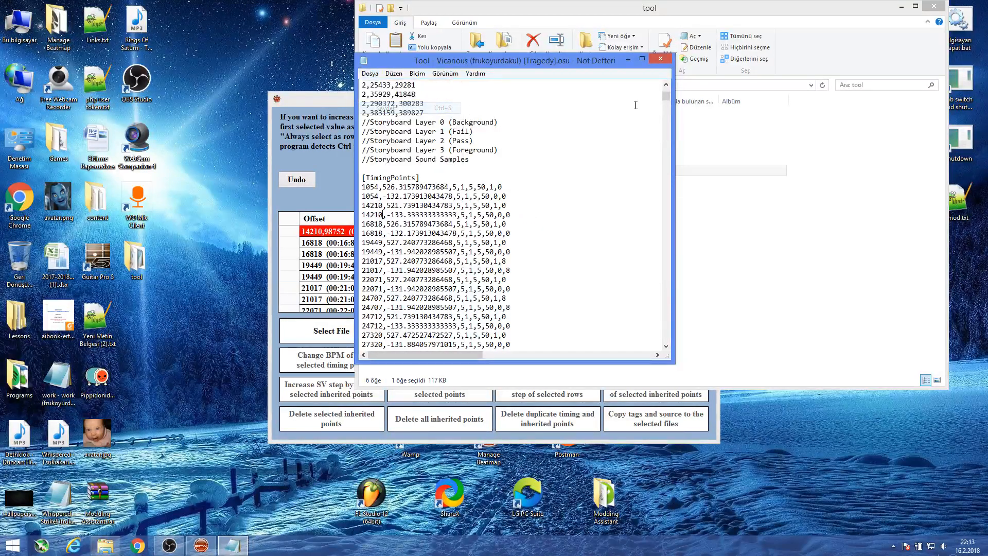
left_click(660, 59)
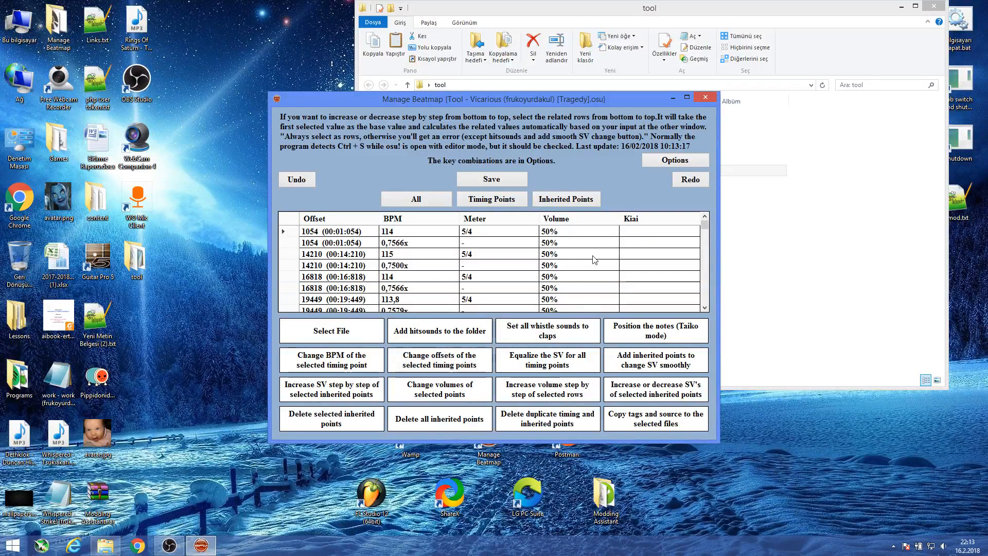
Review the available languages and key combinations in the Manage Beatmap options, leaving the language on English.
left_click(664, 161)
left_click(495, 237)
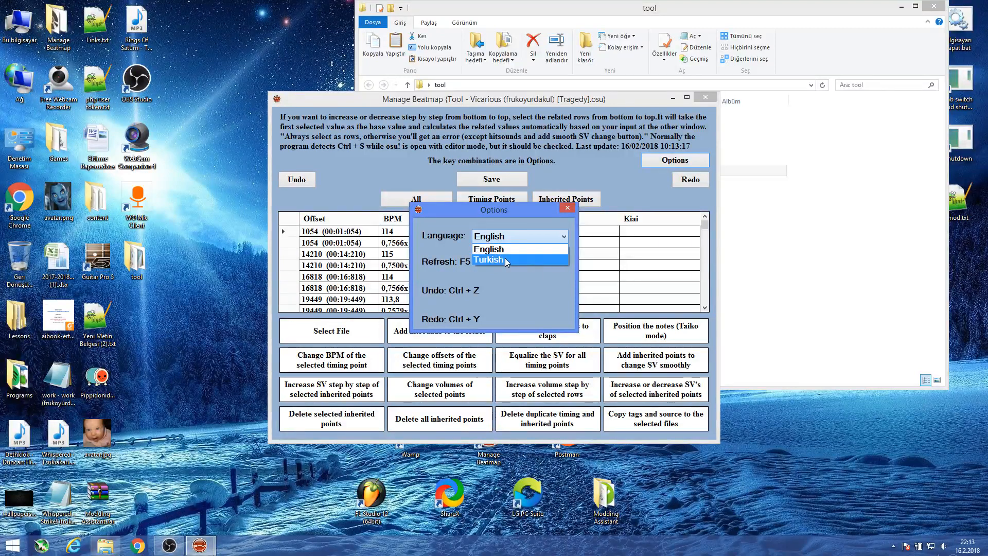
left_click(519, 308)
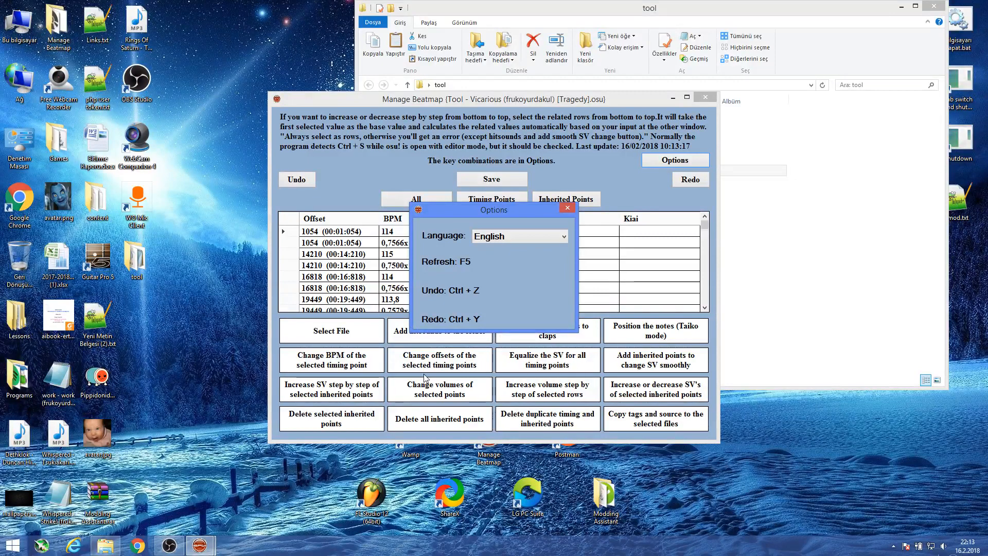
left_click(566, 210)
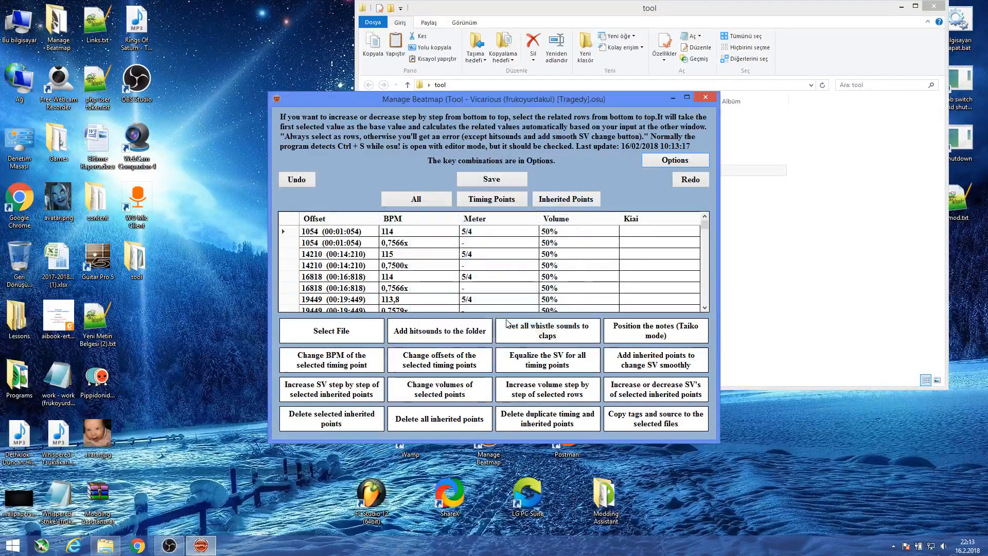
Cancel choosing a beatmap file and reload the Tool - Vicarious [Tragedy] .osu file.
left_click(335, 333)
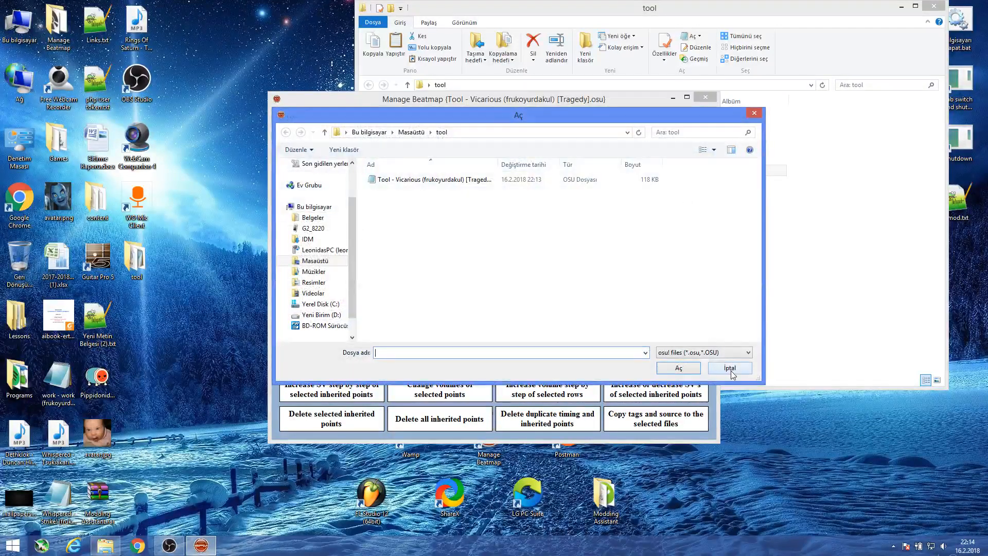
left_click(730, 368)
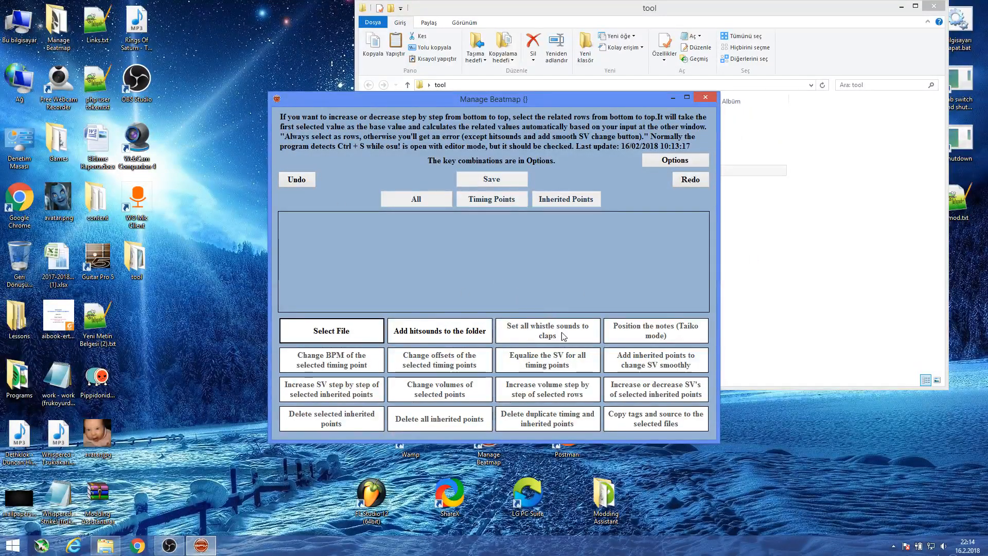
left_click(325, 337)
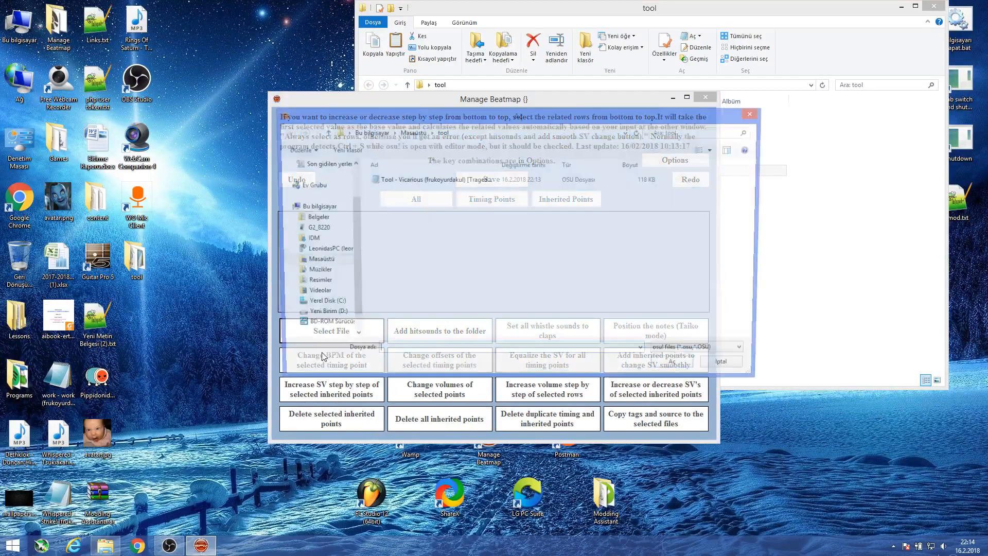
double_click(434, 180)
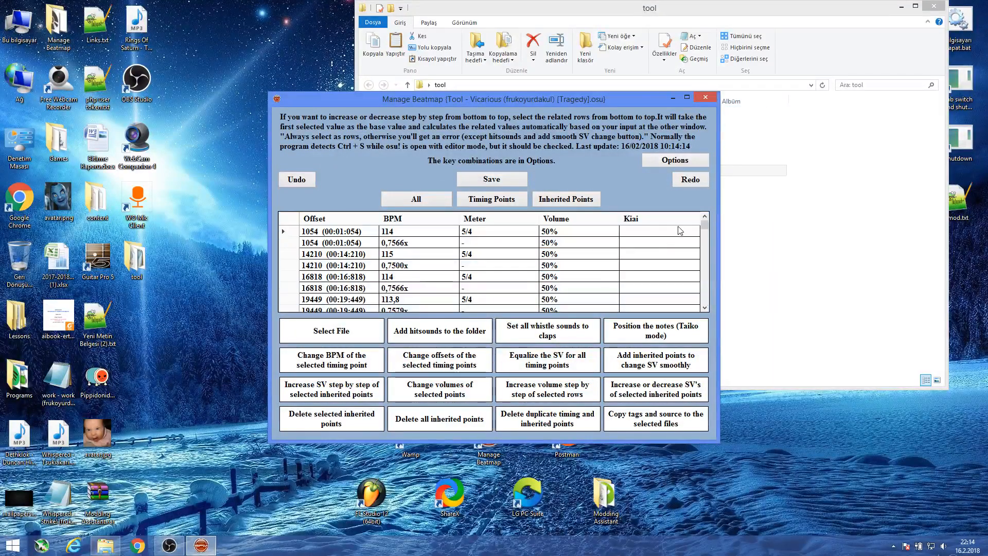
Open the tool for adding hitsounds to the folder and move its window clear of the WAV files.
left_click(451, 334)
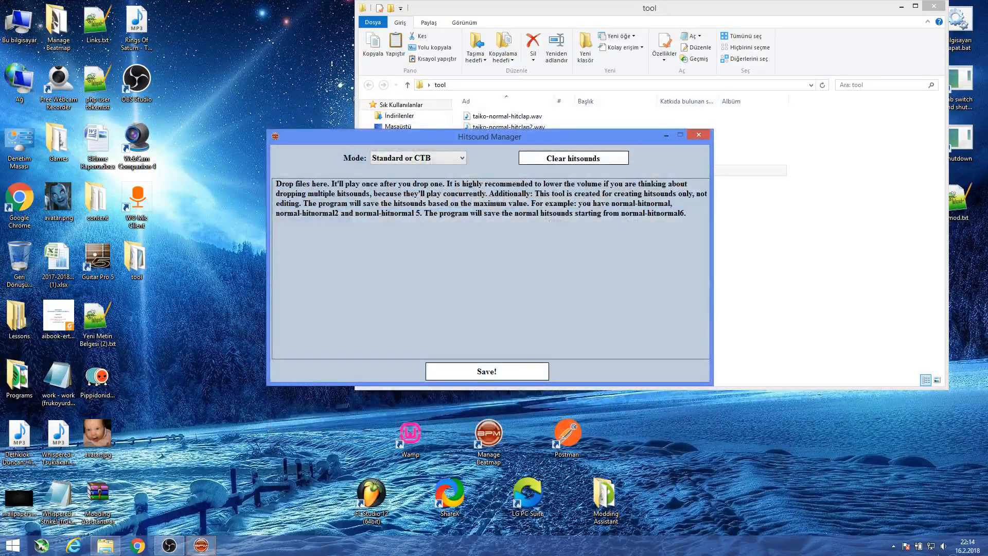
left_click_drag(479, 135, 700, 221)
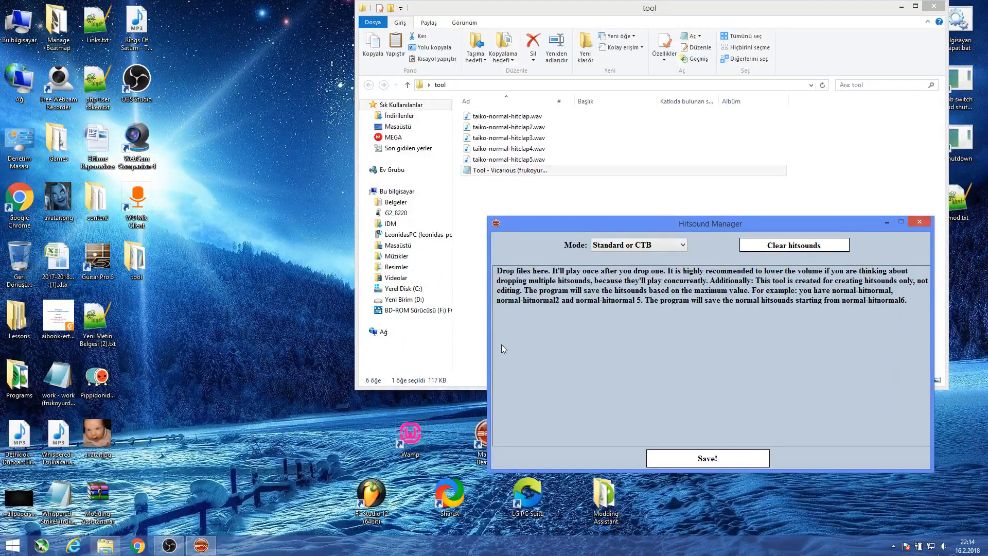
left_click(512, 116)
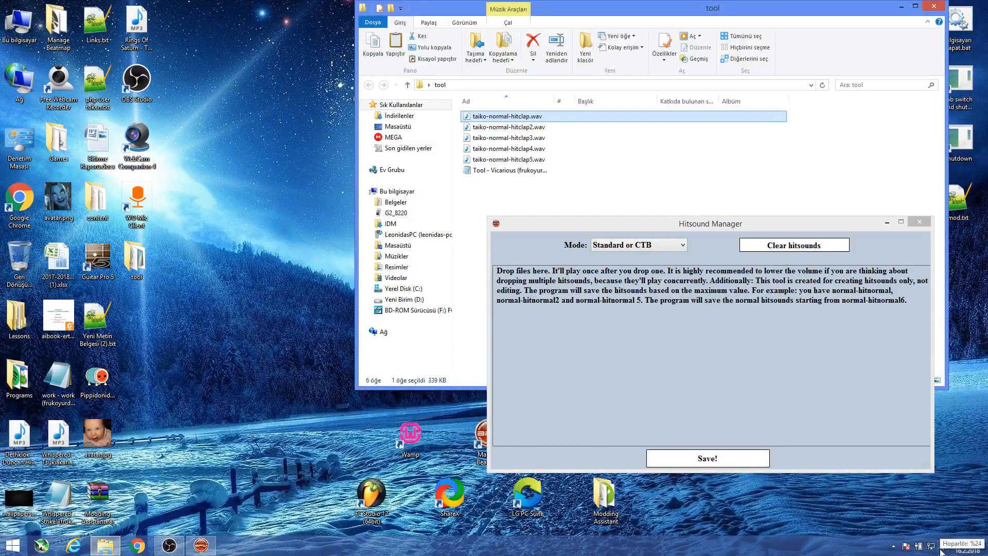
left_click(545, 117)
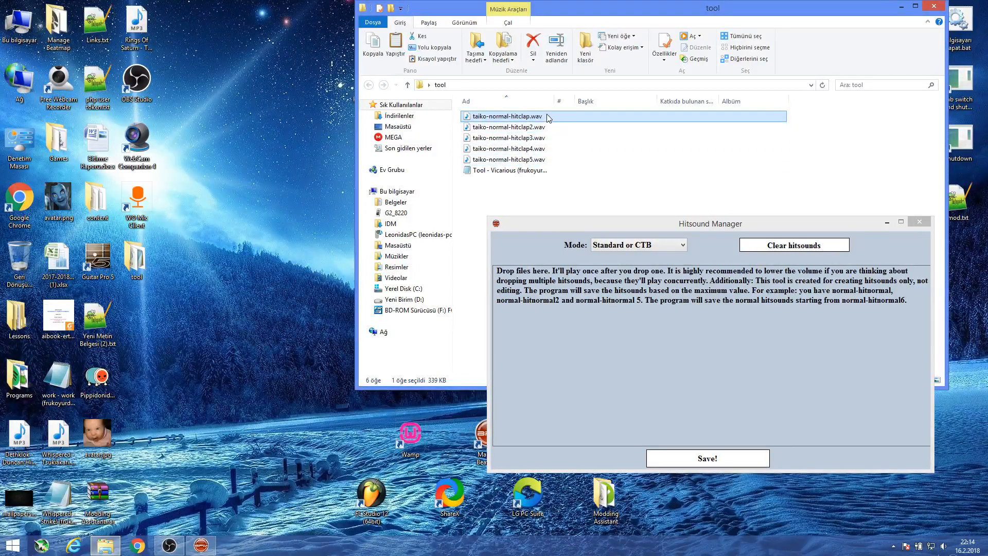
left_click(508, 192)
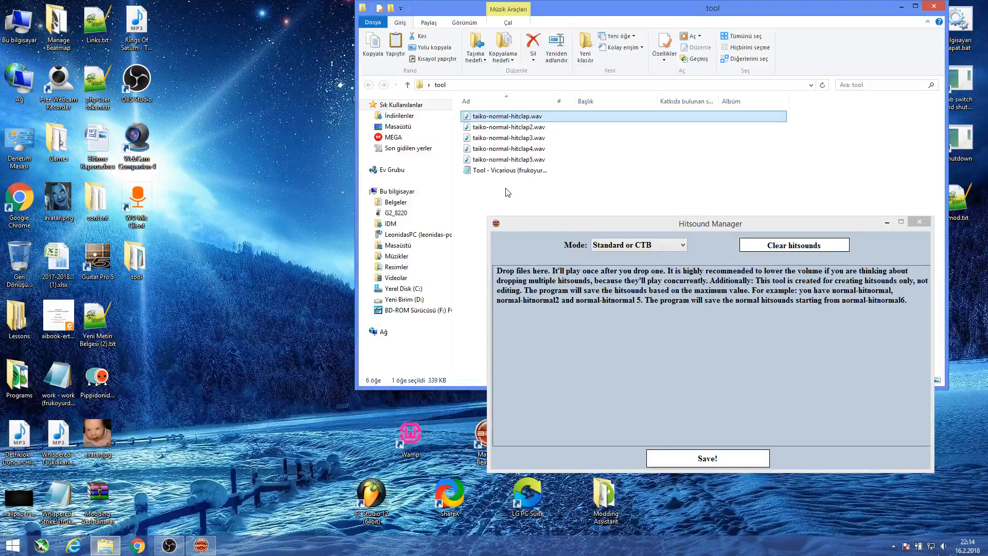
left_click(505, 120)
key("shift+Down")
key("shift+Down")
key("shift+Down")
key("shift+Down")
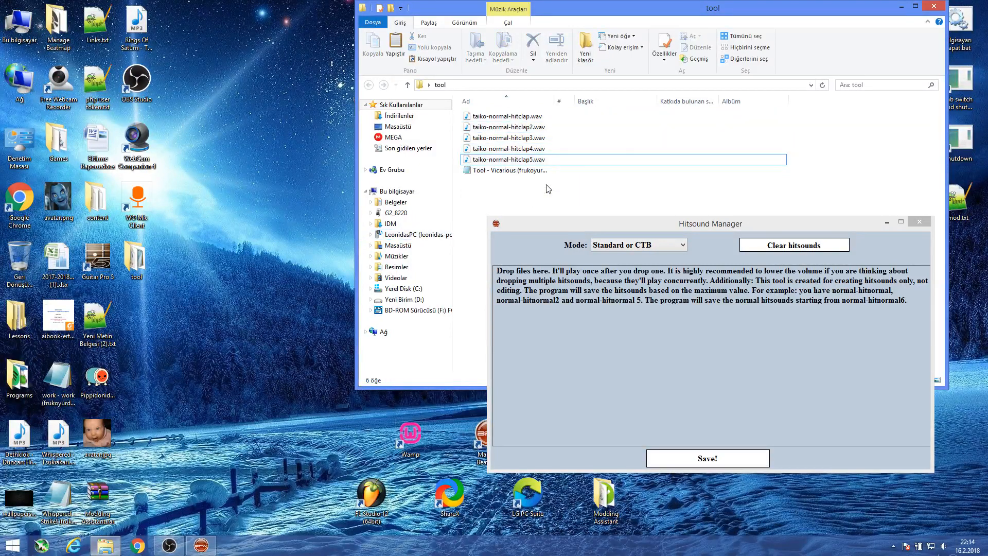
left_click(513, 118)
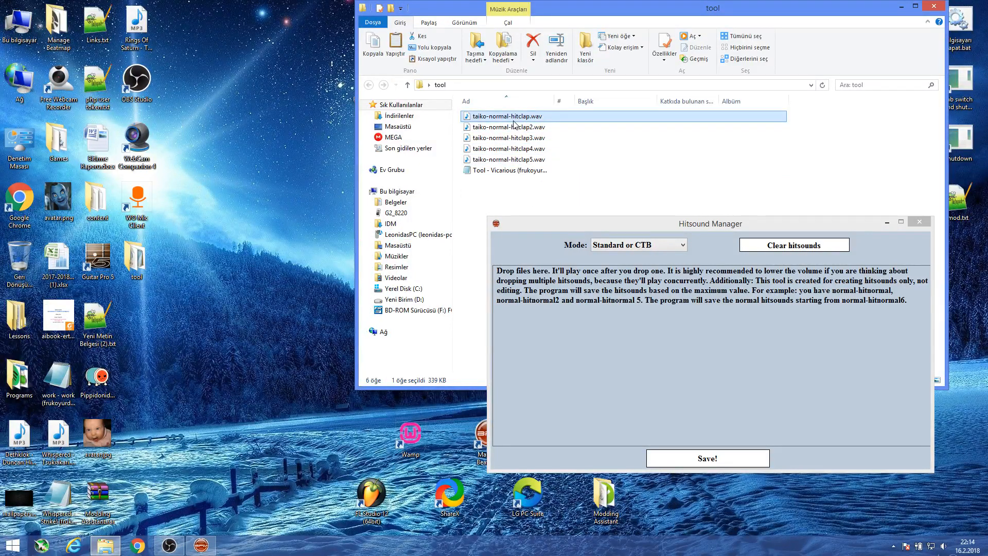
Open the speaker volume control, and add taiko-normal-hitclap.wav through taiko-normal-hitclap5.wav to the hitsound list one by one.
left_click(944, 546)
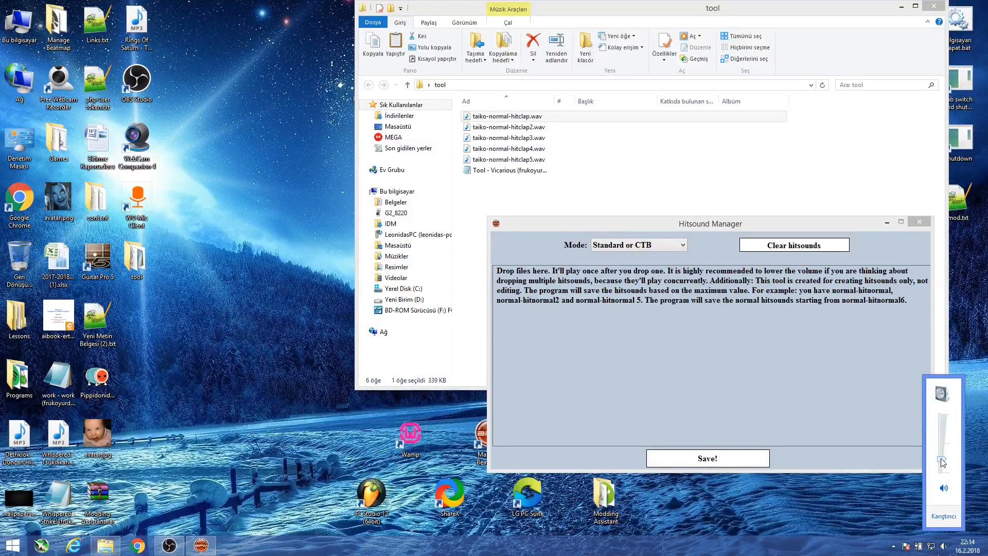
left_click(531, 119)
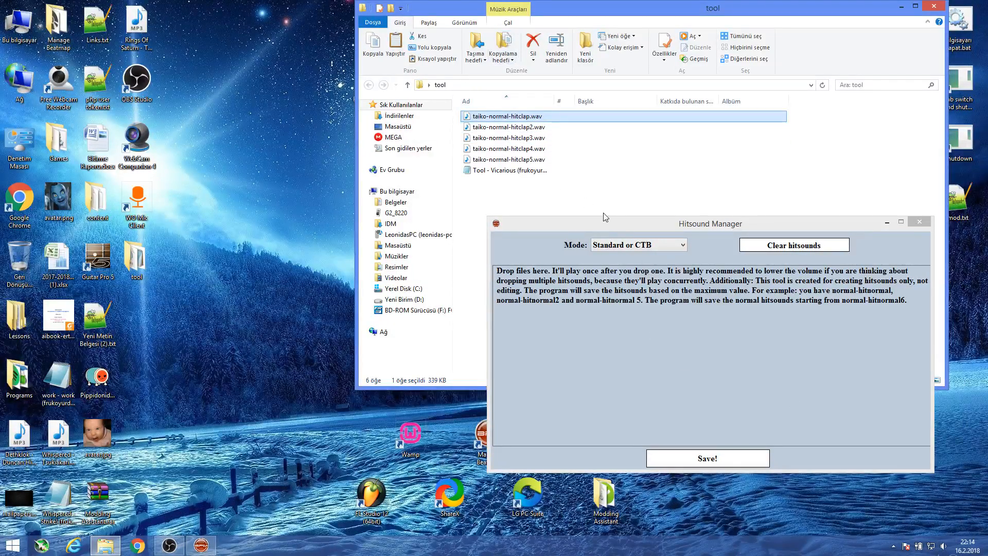
left_click_drag(533, 118, 649, 362)
left_click_drag(649, 361, 649, 362)
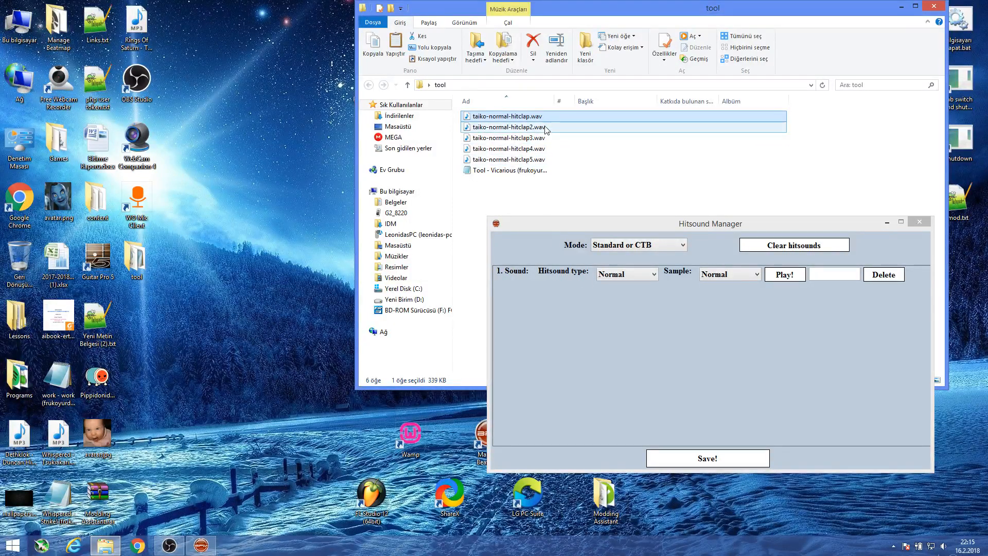
left_click_drag(546, 131, 600, 375)
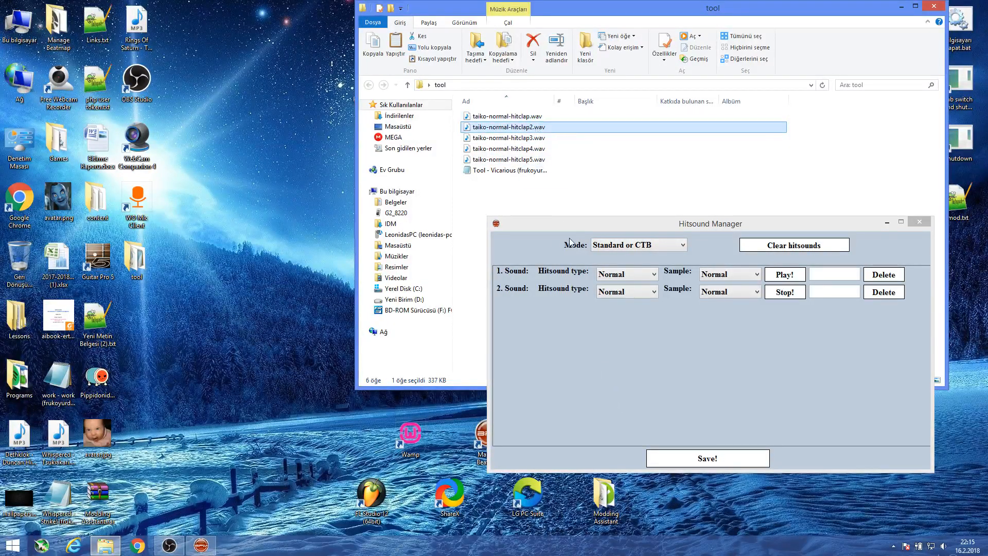
left_click_drag(547, 139, 574, 343)
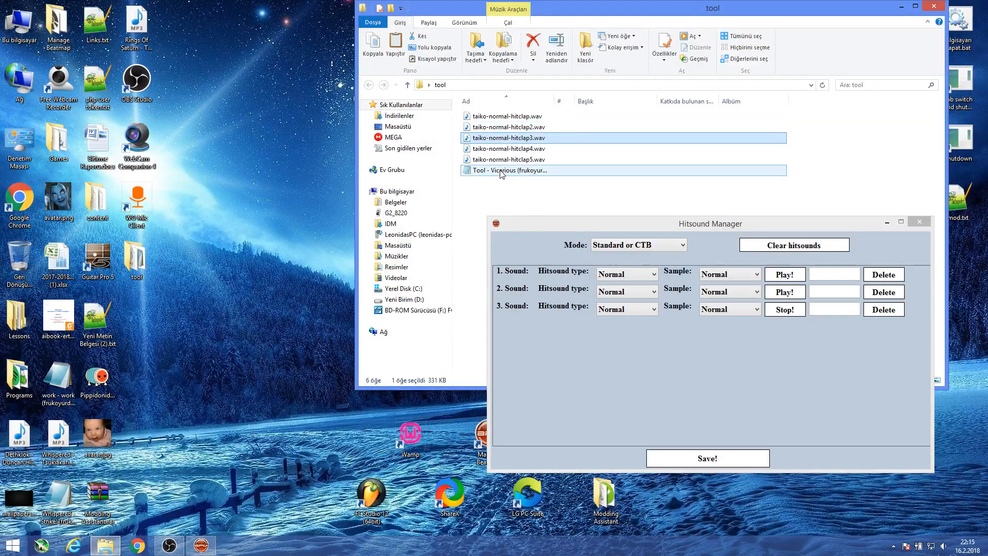
left_click_drag(509, 149, 601, 344)
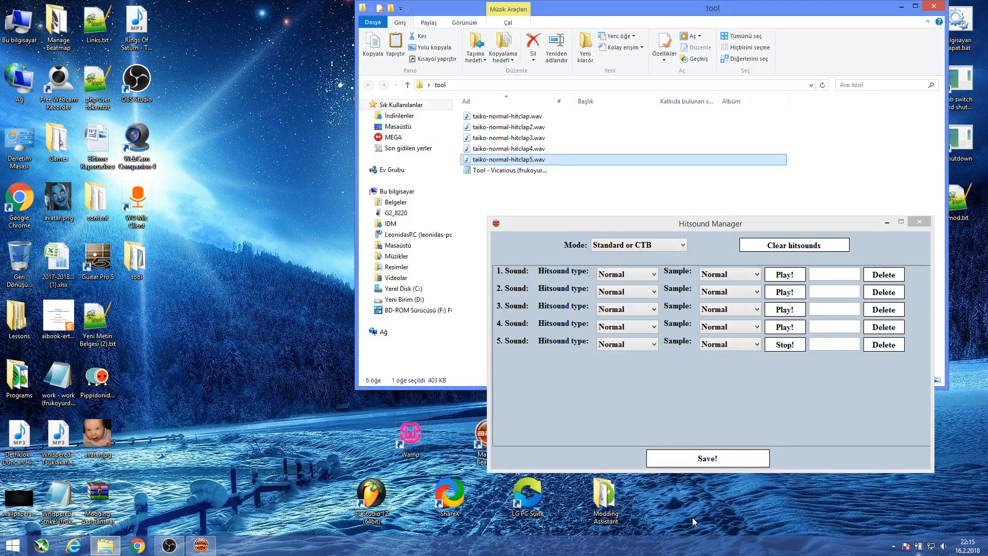
Switch to OBS, lower the desktop audio (Masaüstü Ses) to about -23.9 dB, and return to Hitsound Manager.
left_click(170, 545)
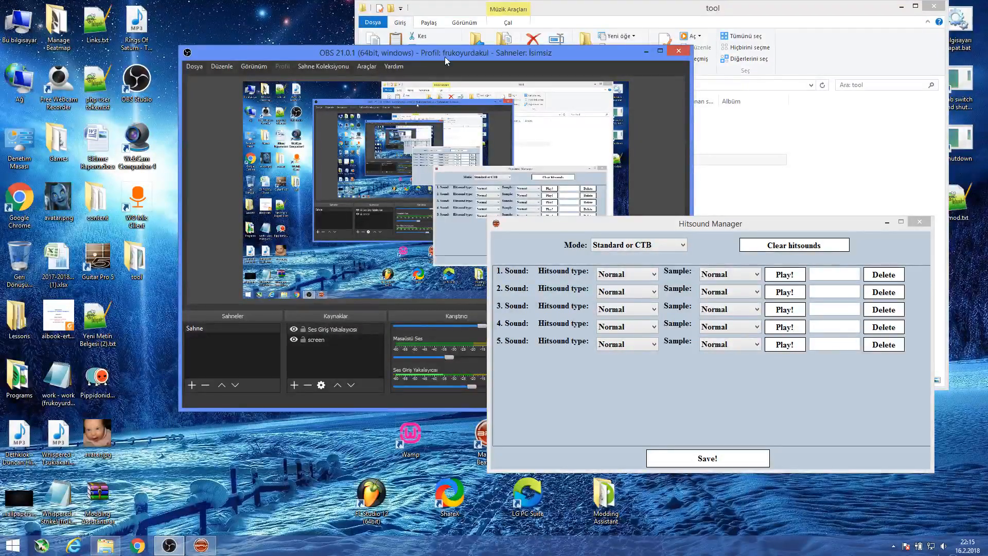
left_click_drag(446, 58, 343, 56)
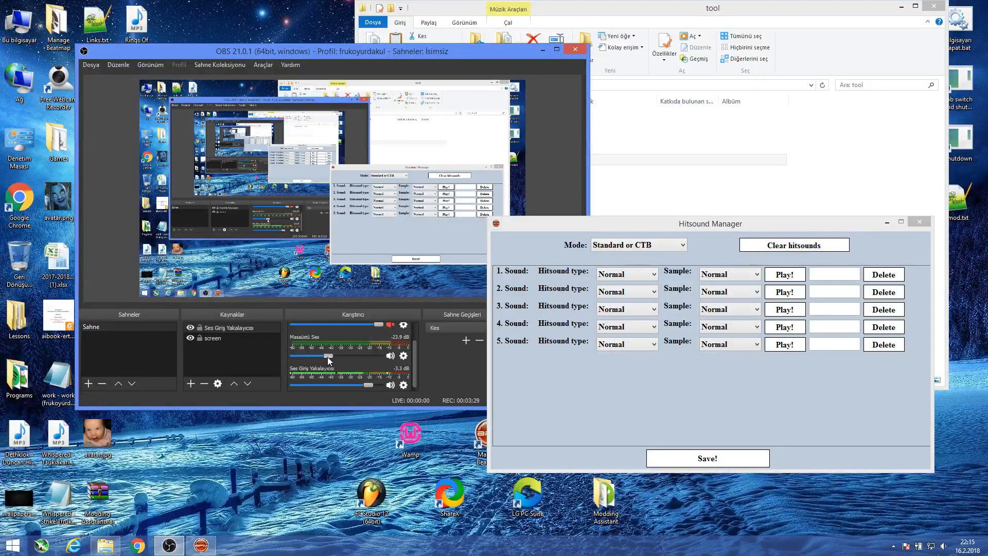
left_click(634, 414)
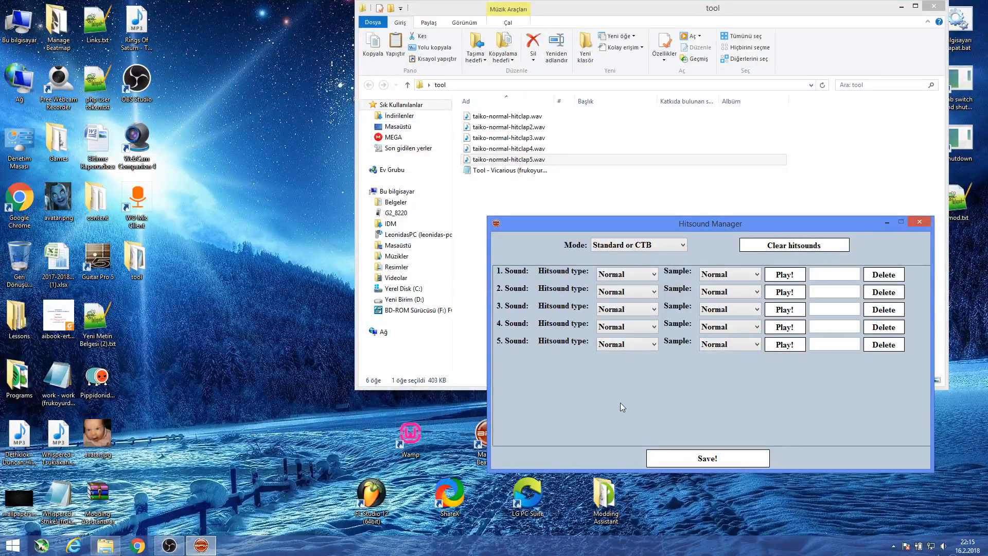
Examine the available modes and the first sound's hitsound type and sample options without changing them.
left_click(620, 250)
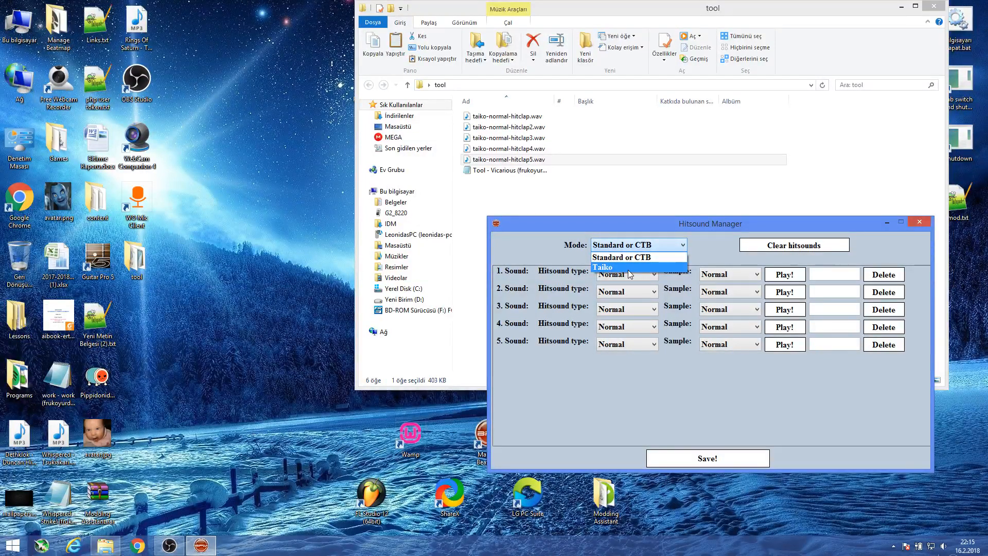
left_click(663, 403)
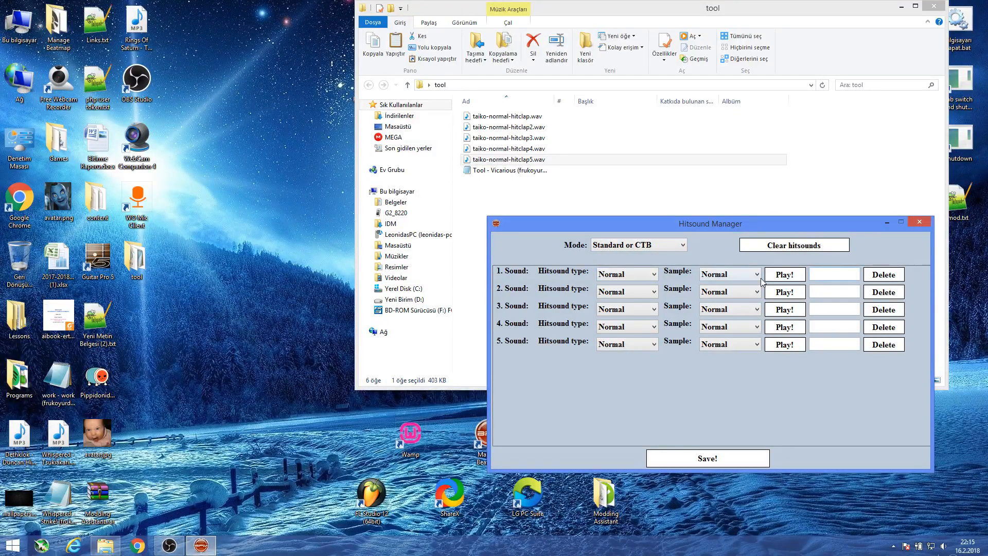
left_click(640, 277)
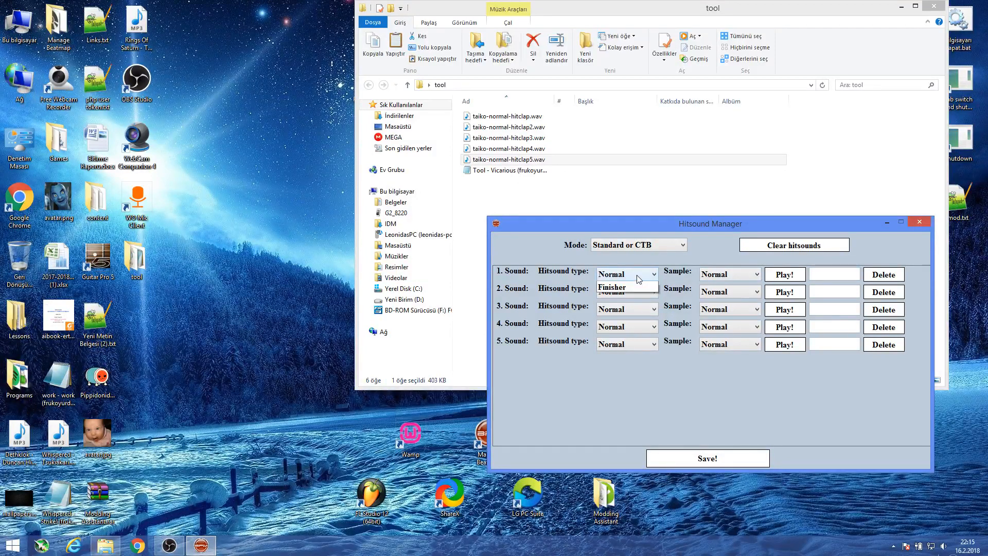
left_click(638, 276)
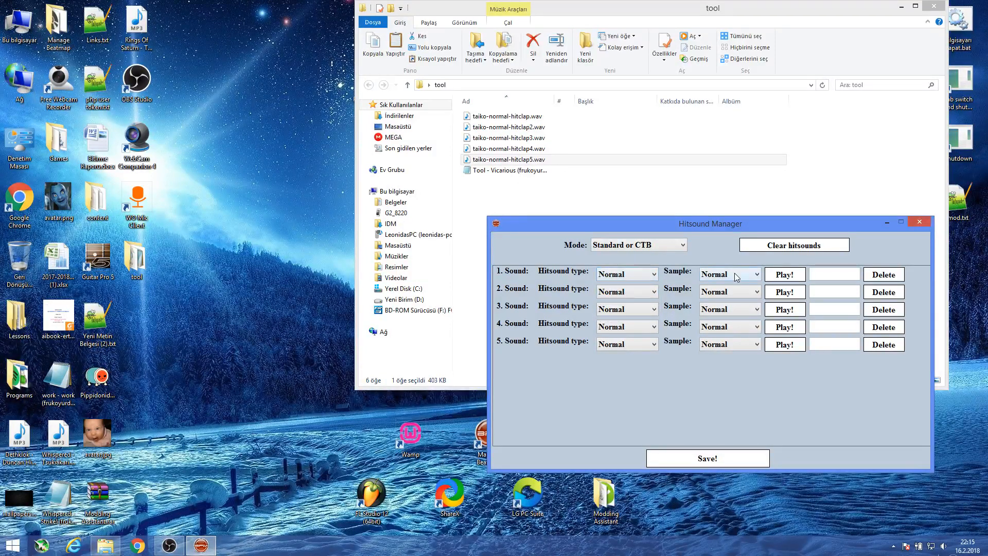
left_click(734, 272)
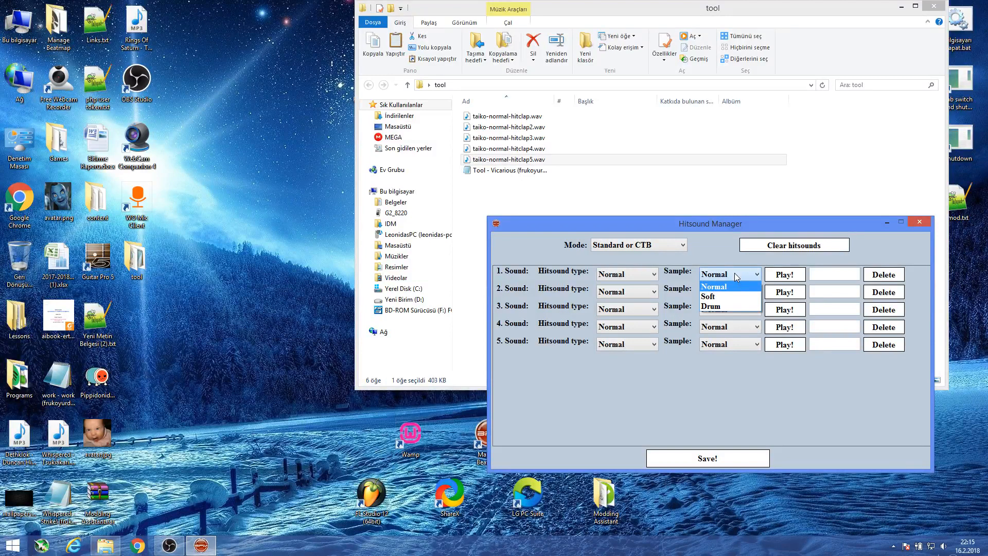
left_click(734, 272)
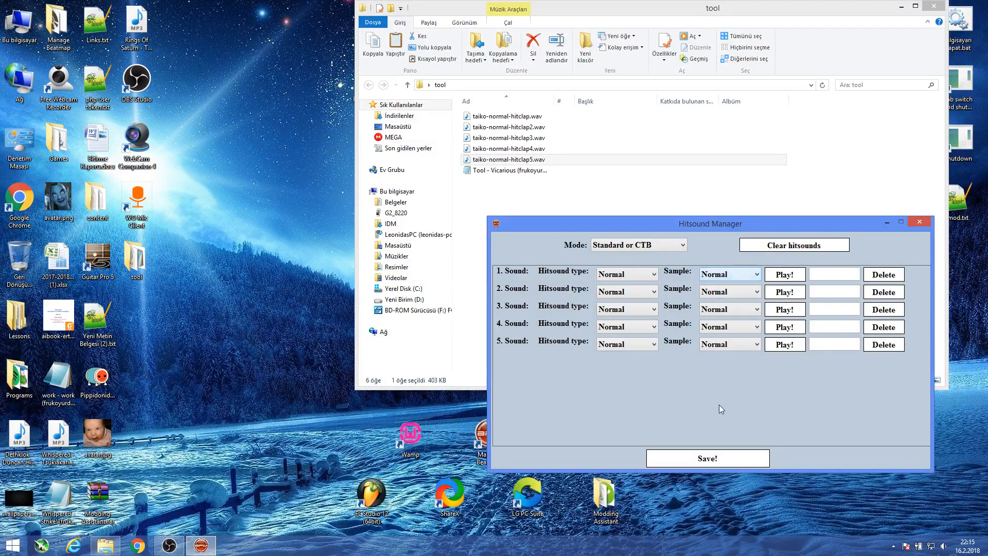
Play the first sound in the hitsound list and label it Snare.
left_click(637, 276)
left_click(693, 274)
left_click(777, 277)
key("Tab")
type("Snare")
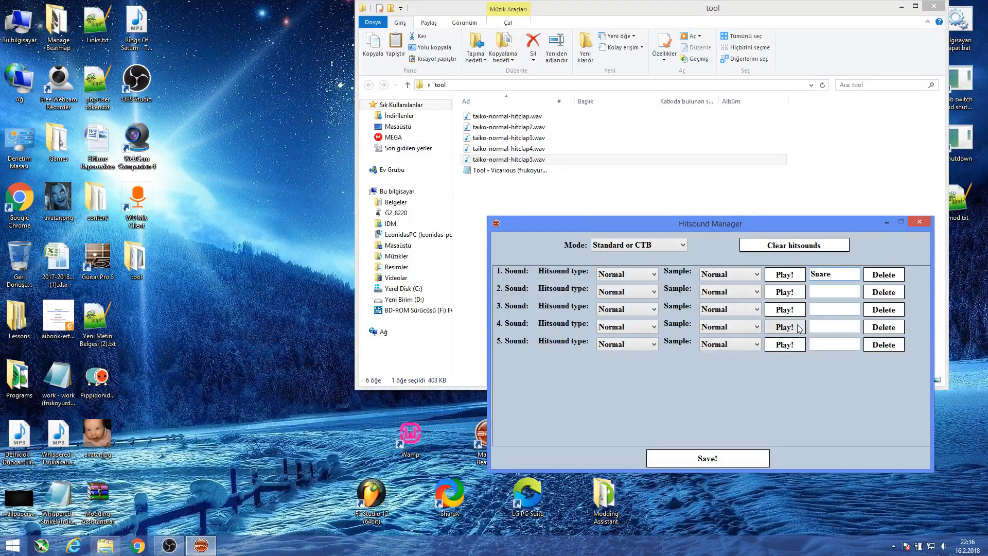
Set the second sound's hitsound type to Clap and label it High tom.
key("Tab")
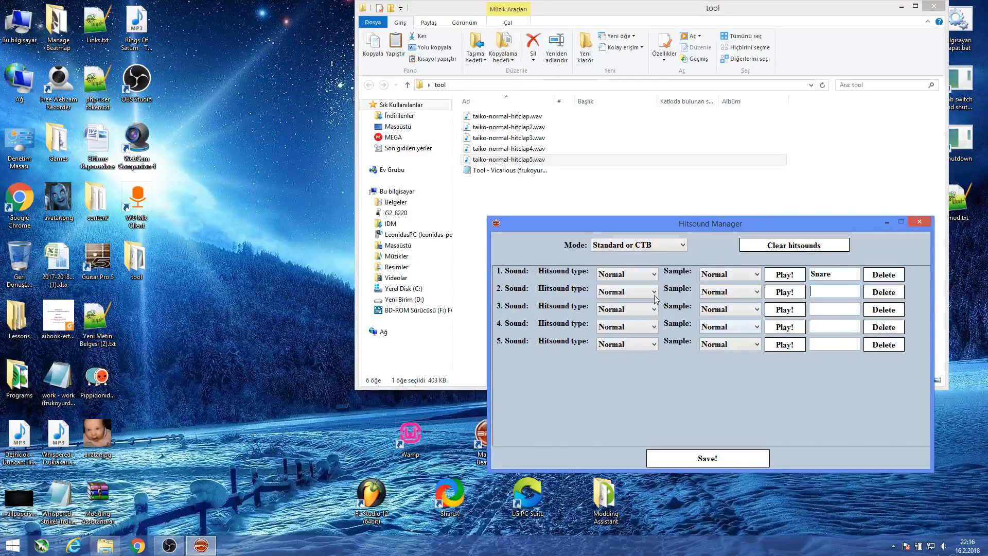
left_click(601, 292)
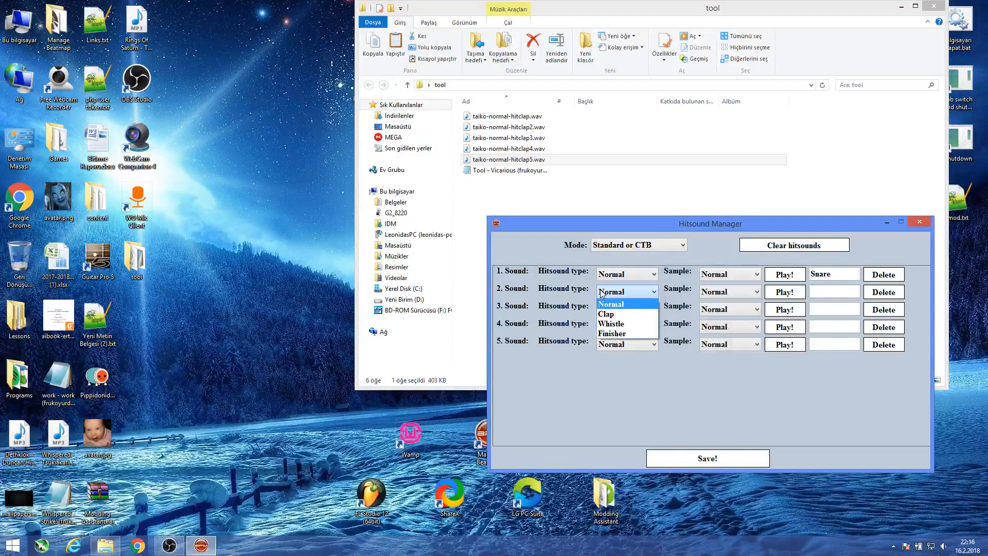
left_click(607, 318)
left_click(826, 291)
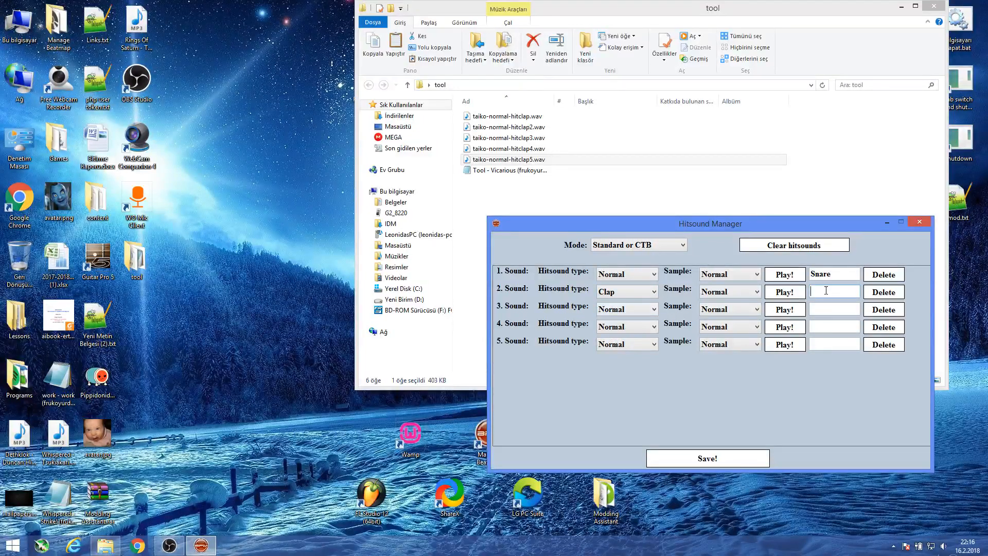
left_click(785, 292)
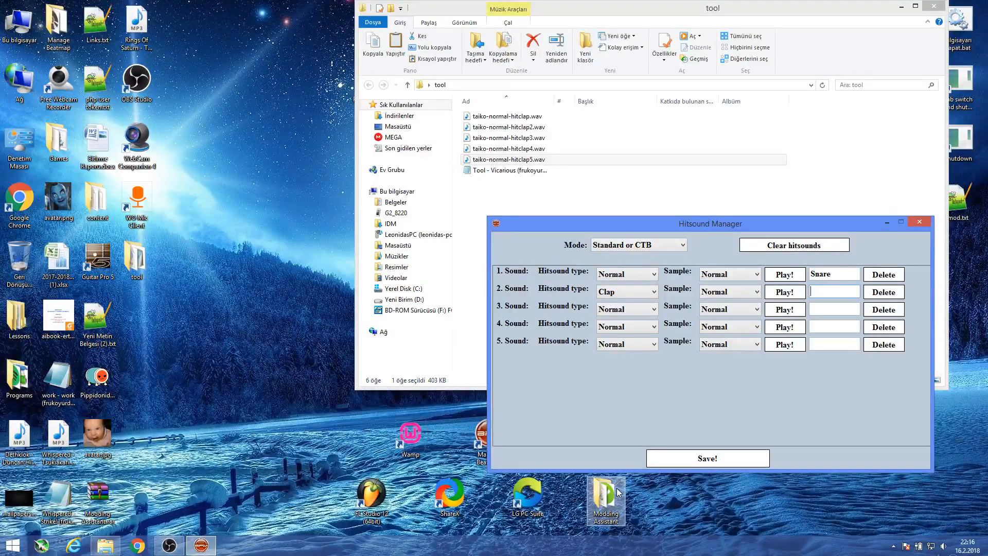
type("Hig")
key("BackSpace")
key("BackSpace")
type("igh tom")
Label the third sound Low tom and set its hitsound type to Whistle.
left_click(834, 312)
type("Low tom")
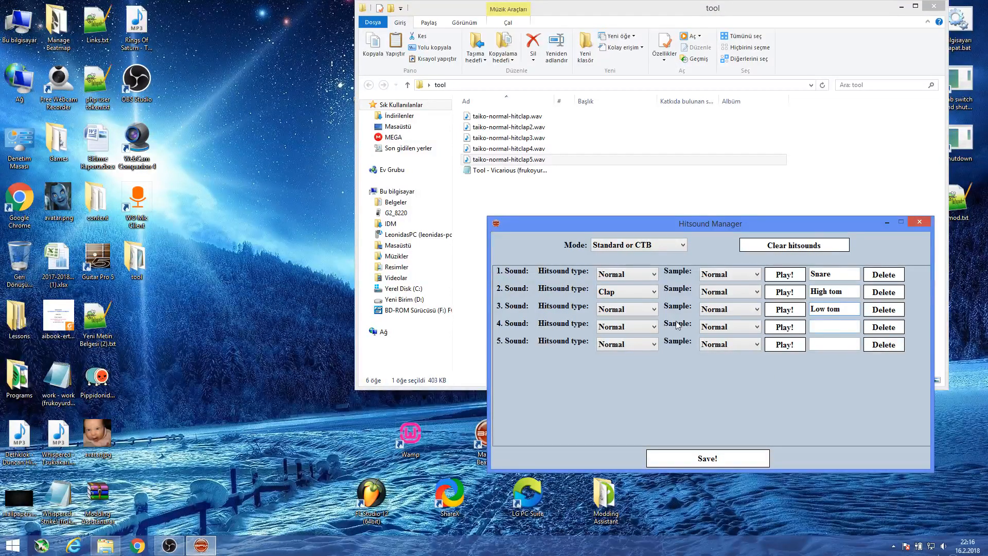
left_click(627, 309)
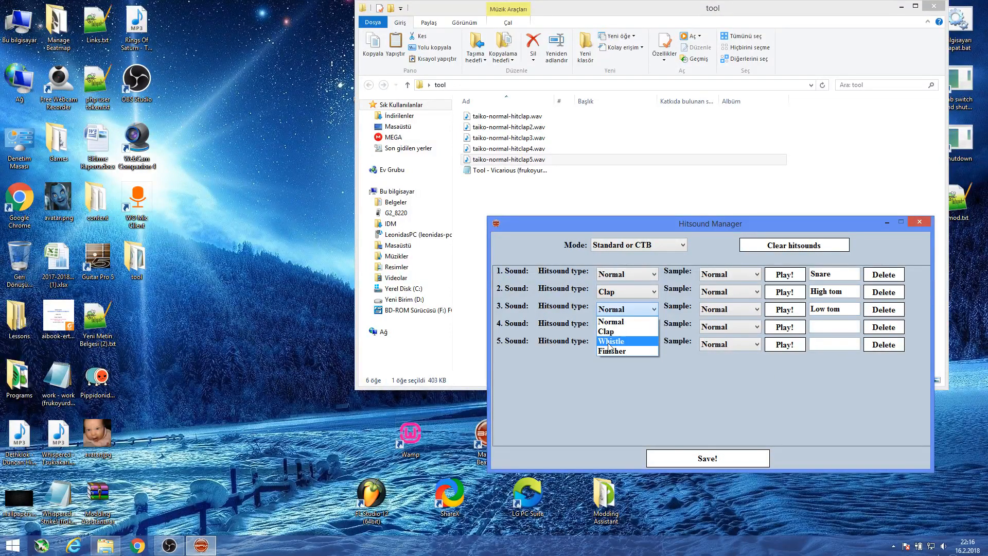
left_click(615, 342)
Set the fourth sound's sample to Soft and keep the fifth sound's hitsound type as Normal.
left_click(731, 327)
left_click(708, 349)
left_click(627, 344)
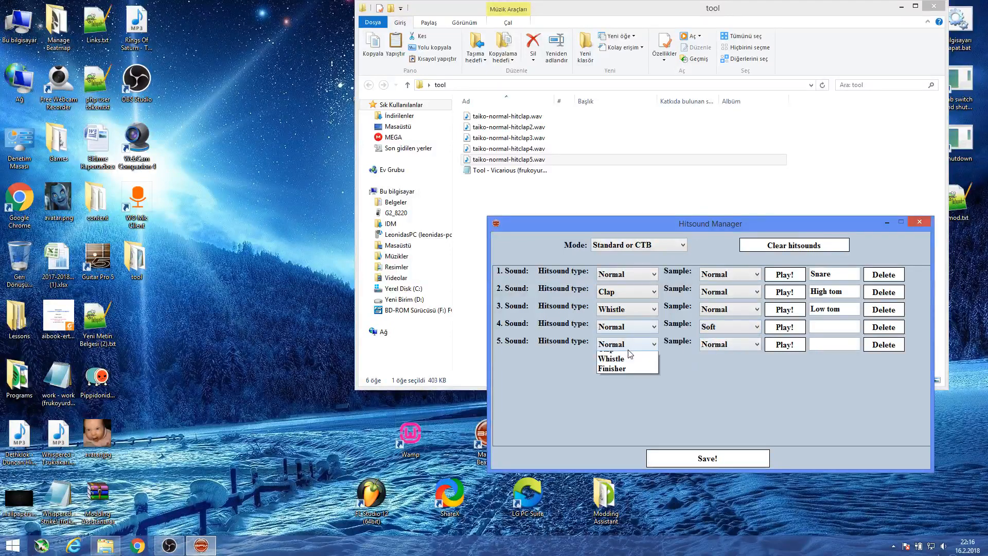
left_click(617, 357)
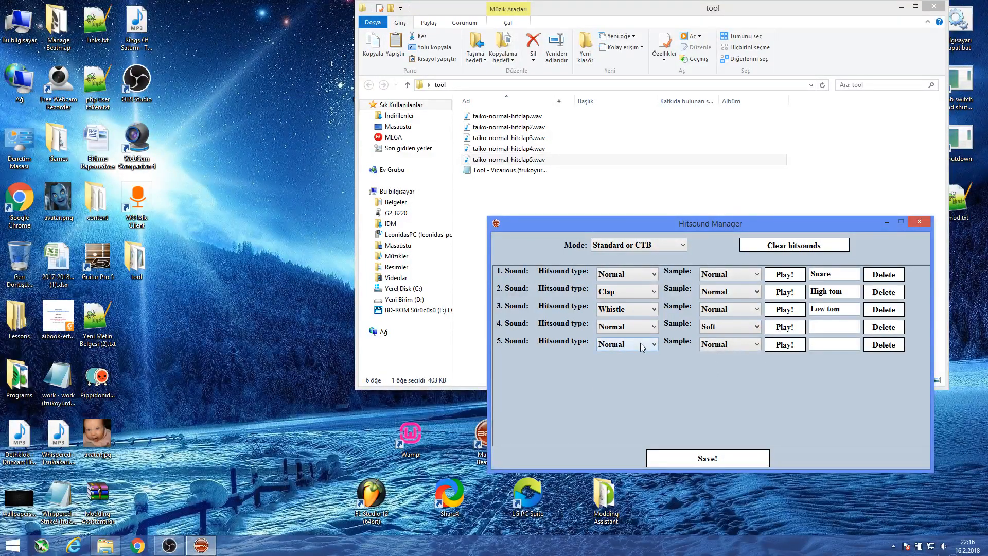
Create a new folder on the desktop and name it output.
right_click(164, 311)
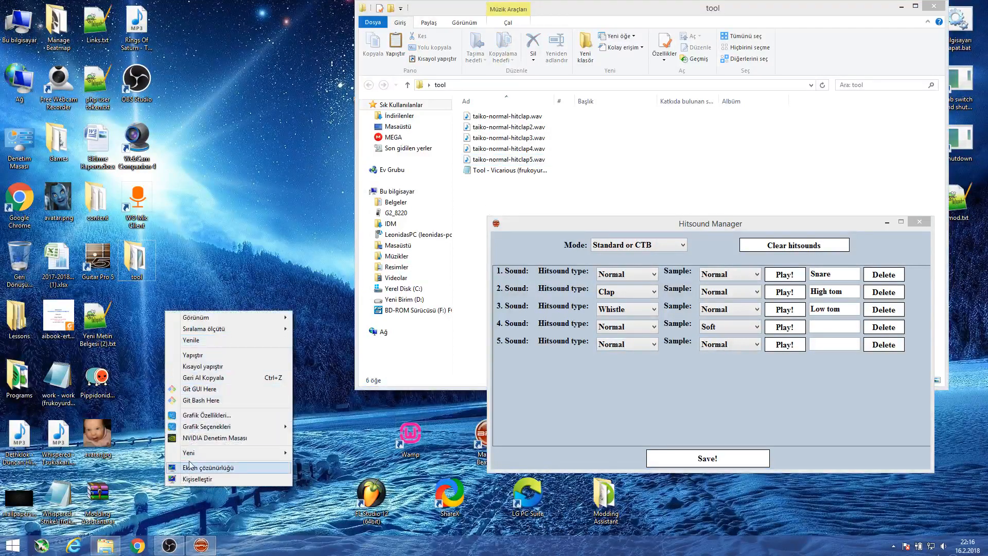
mouse_move(190, 452)
left_click(308, 325)
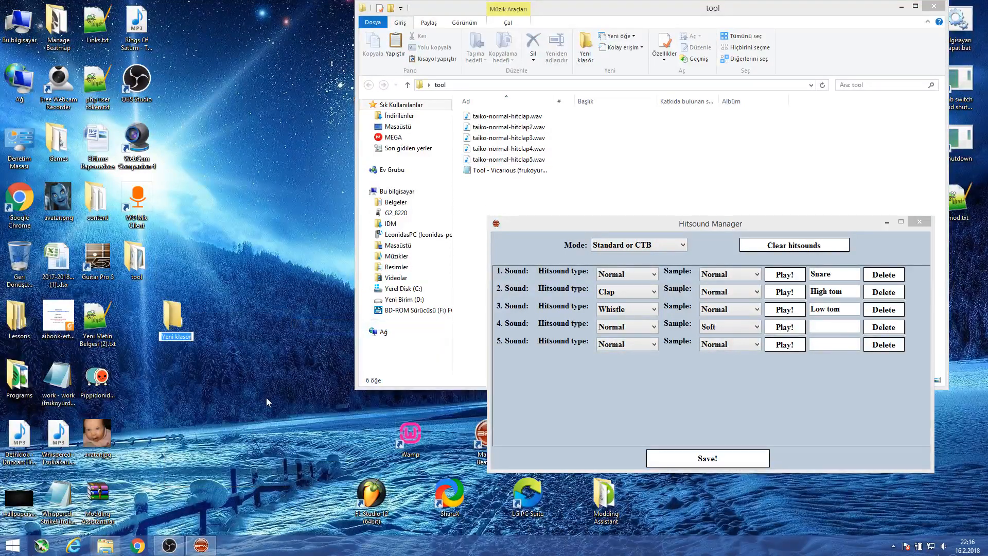
type("output")
key("Return")
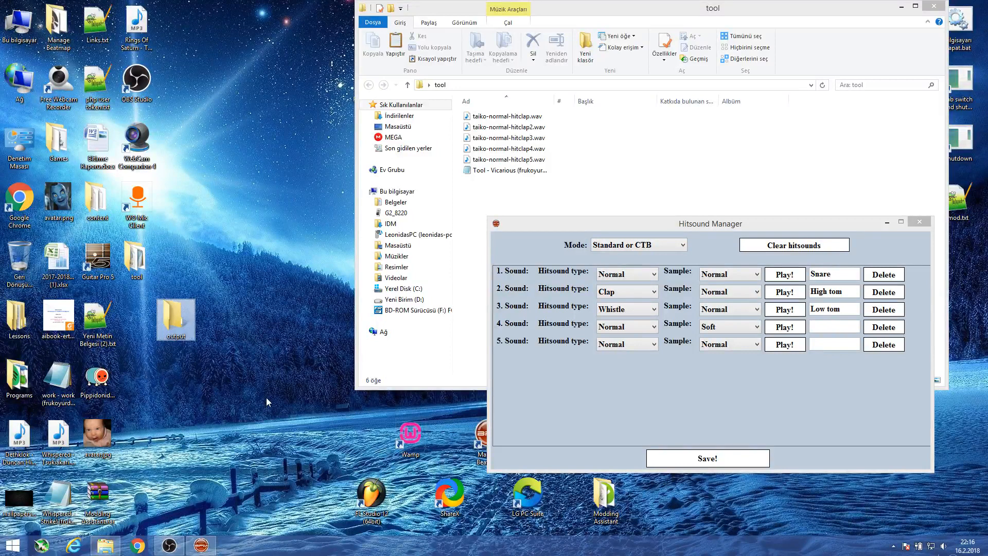
left_click(755, 406)
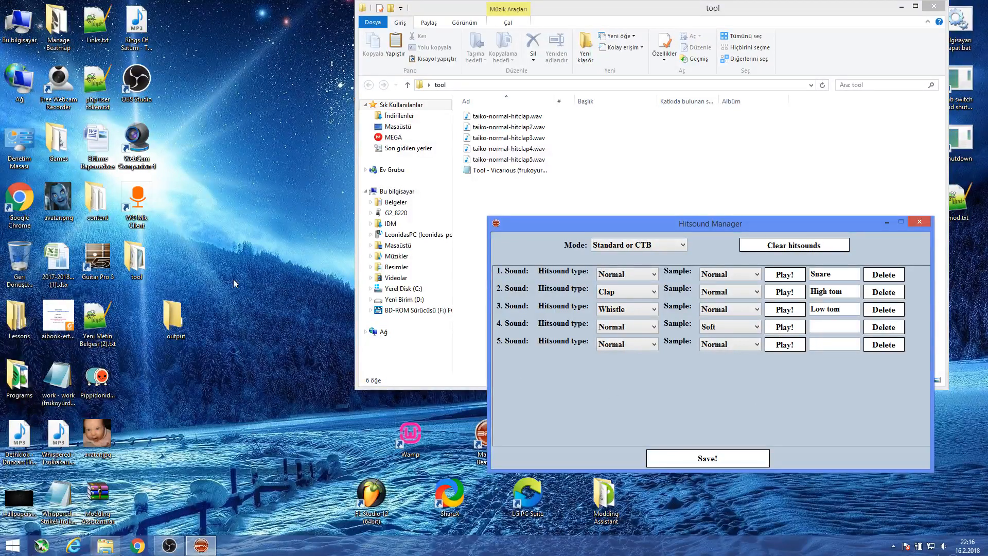
left_click(172, 309)
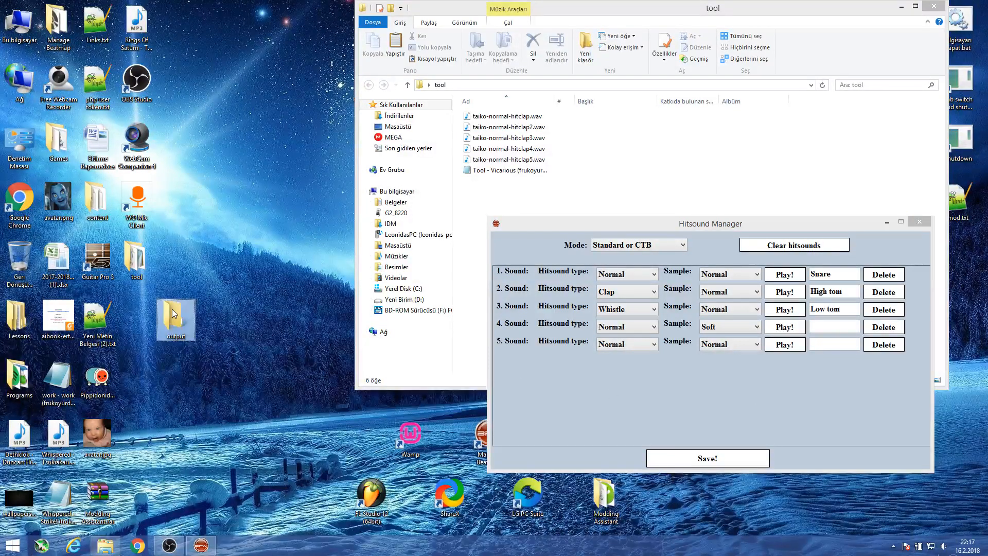
left_click(671, 224)
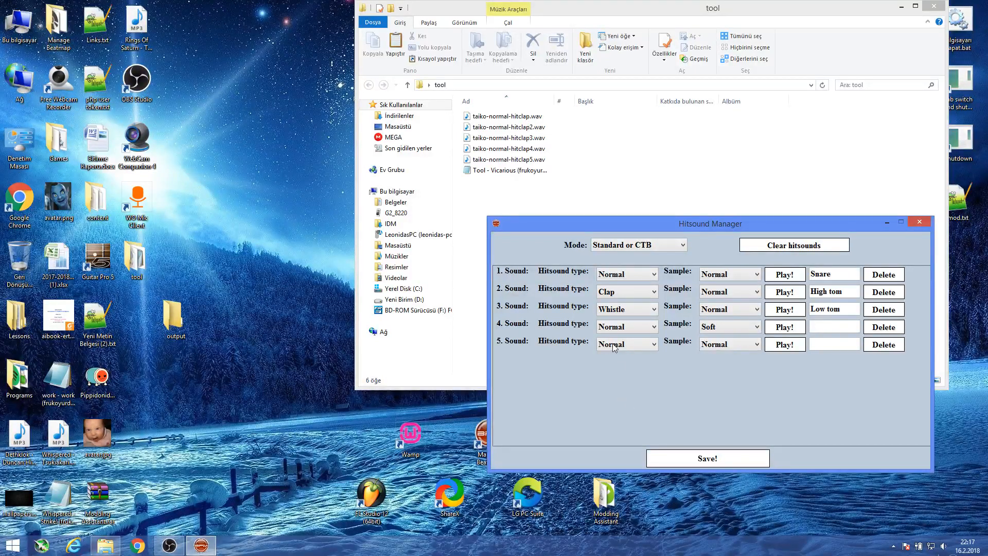
Open the output folder and move taiko-normal-hitclap5.wav into it from the tool folder.
left_click(157, 324)
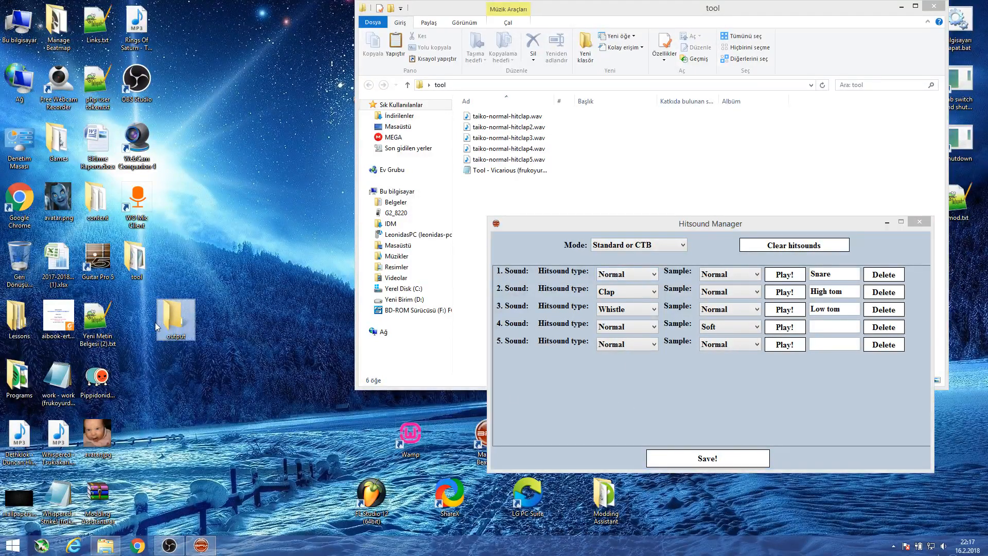
double_click(168, 323)
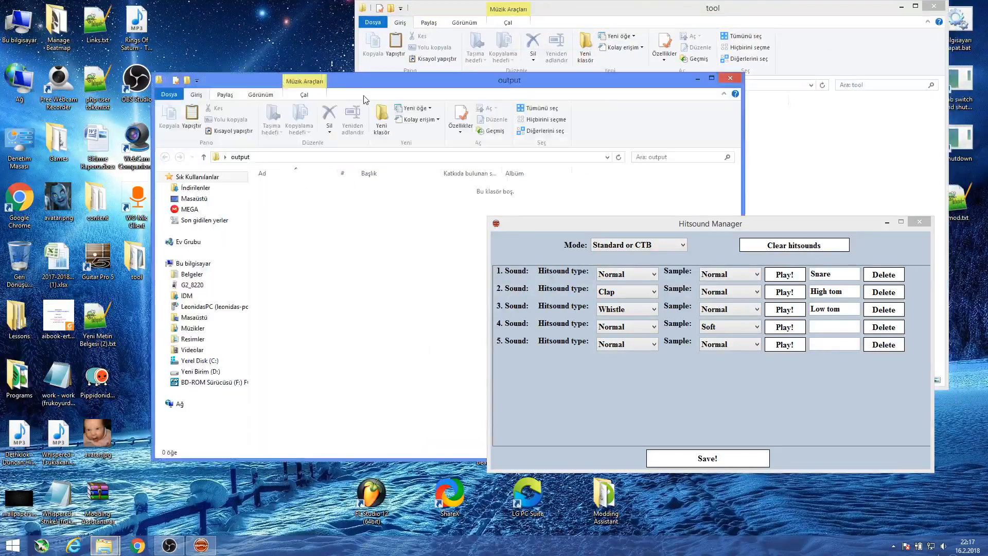
left_click(653, 141)
left_click(509, 161)
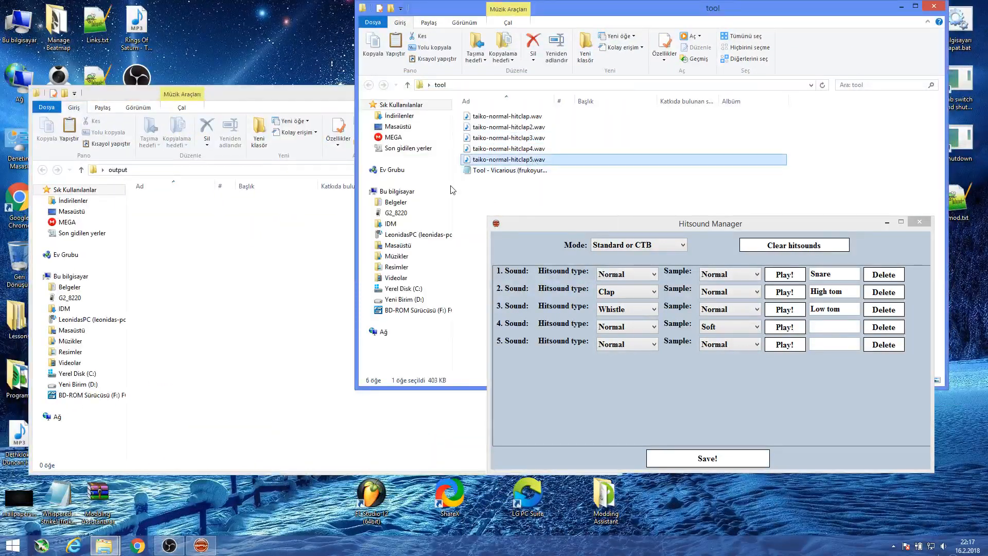
left_click_drag(510, 163, 261, 357)
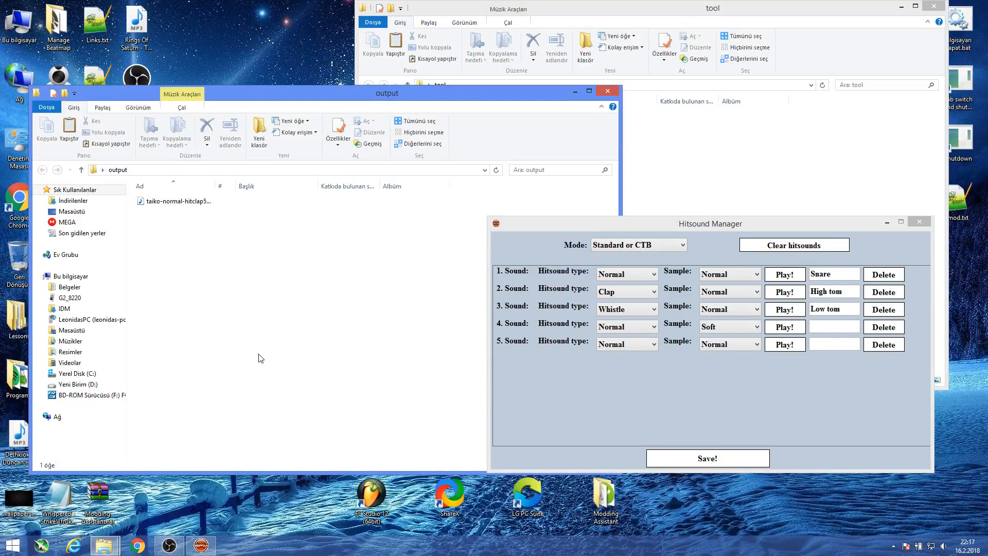
Set the Hitsound Manager mode to Taiko.
left_click(177, 205)
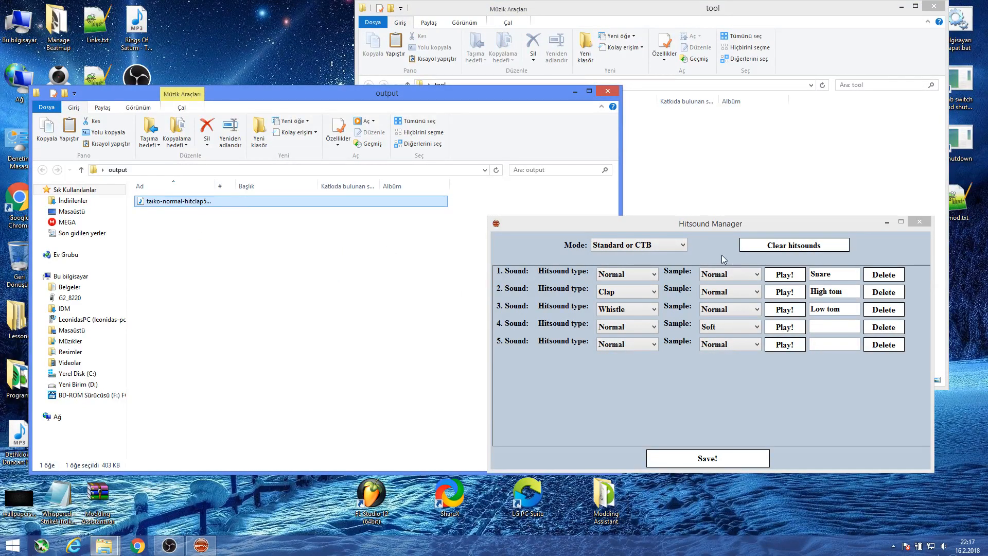
left_click(638, 245)
left_click(638, 260)
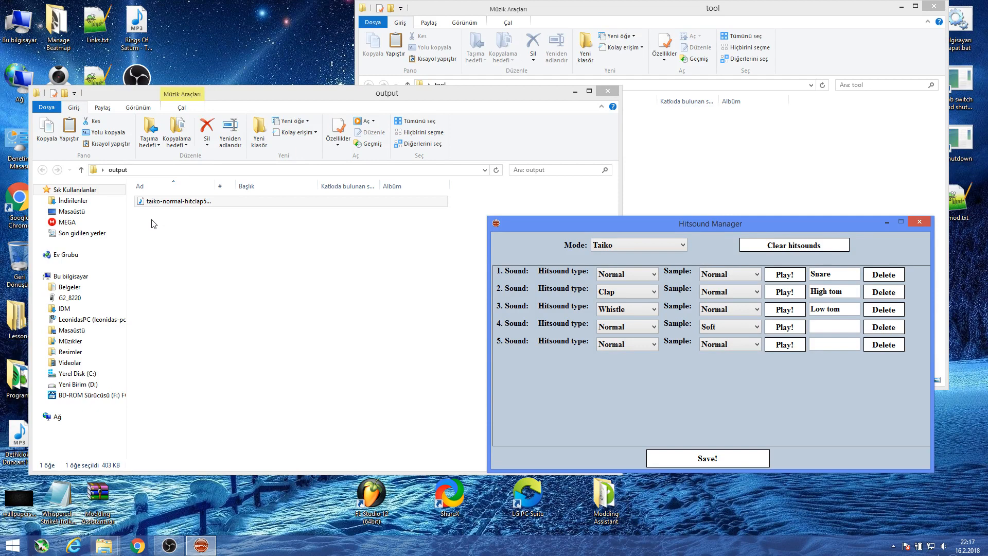
left_click(186, 203)
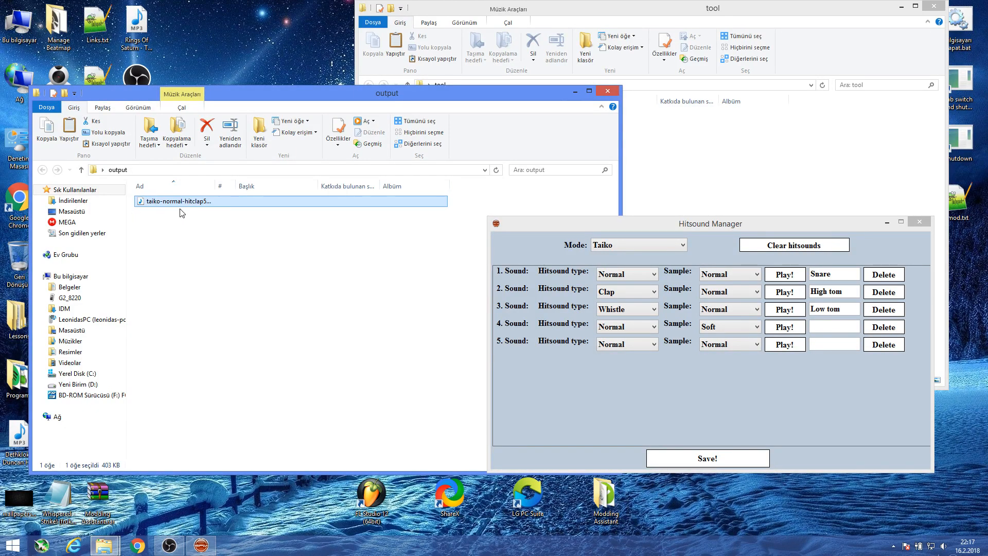
left_click(199, 268)
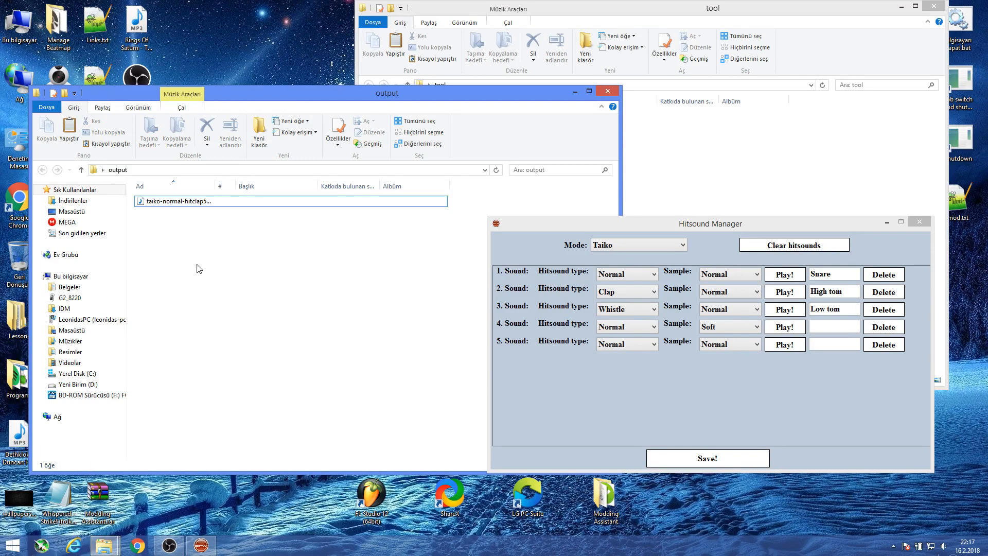
left_click(636, 275)
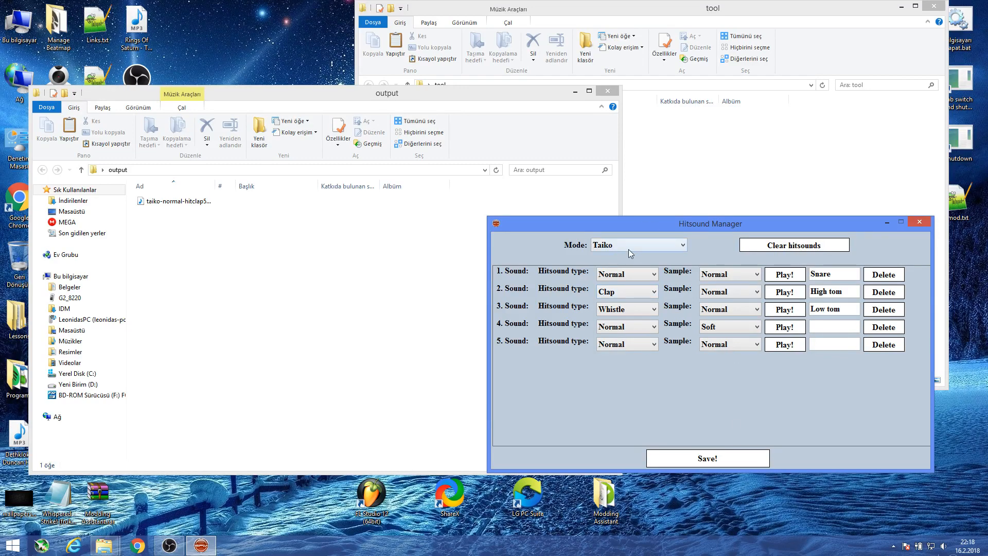
left_click(392, 380)
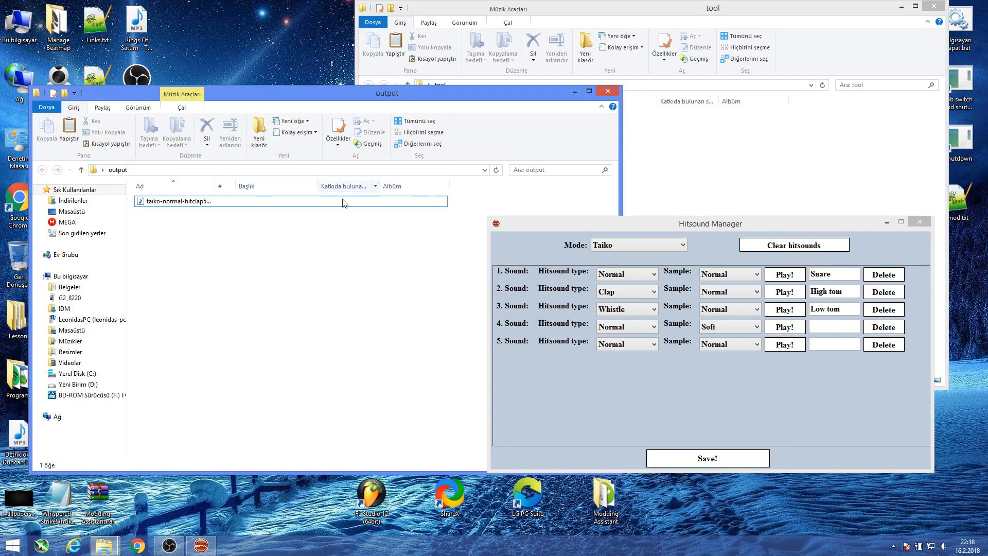
left_click(360, 201)
left_click(338, 367)
Delete taiko-normal-hitclap5.wav from the output folder and close the folder's window.
left_click(273, 203)
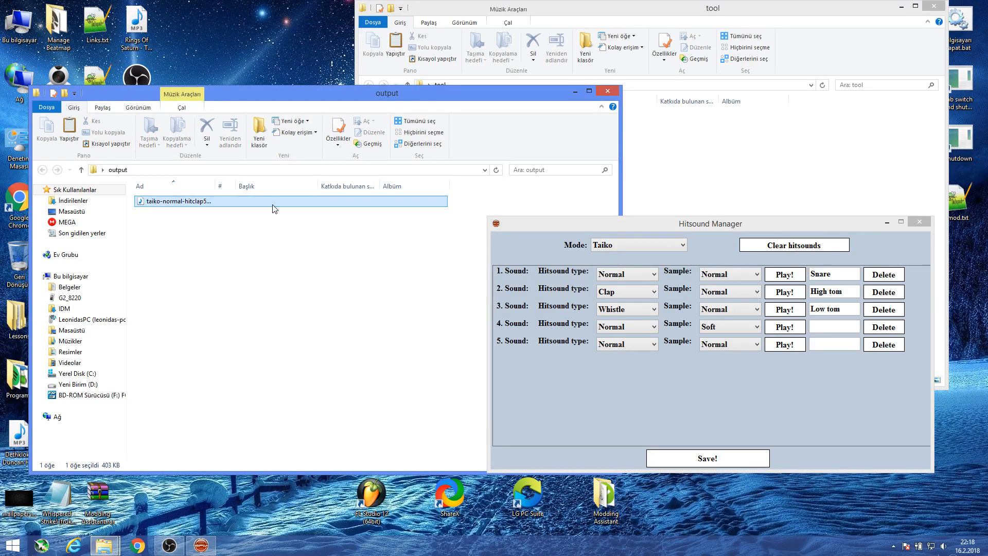
key("Delete")
key("Return")
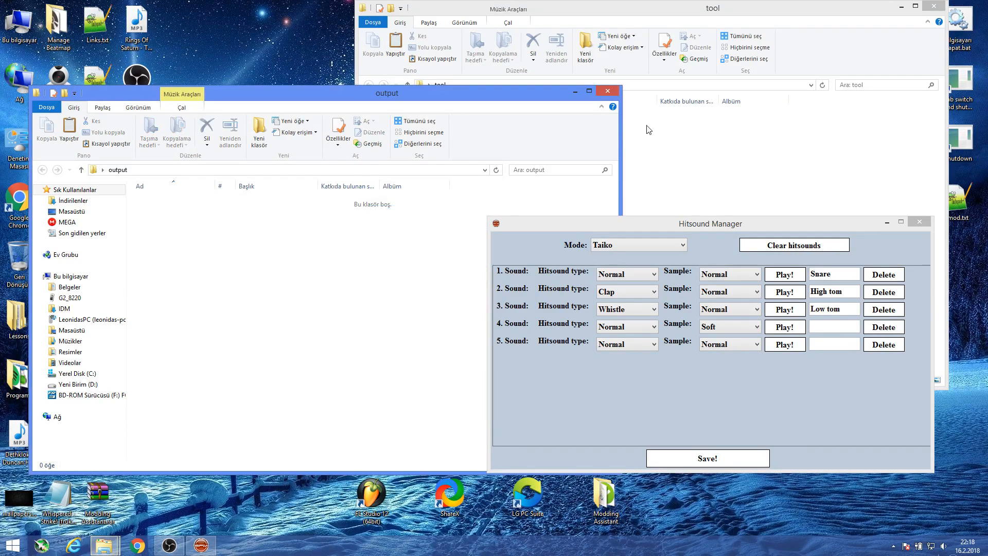
left_click(607, 91)
left_click(837, 275)
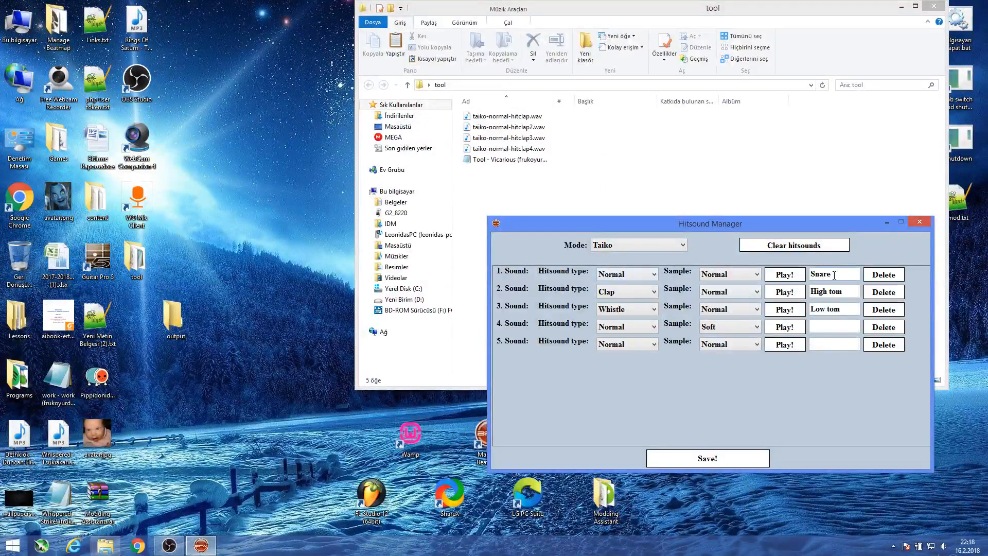
left_click(825, 344)
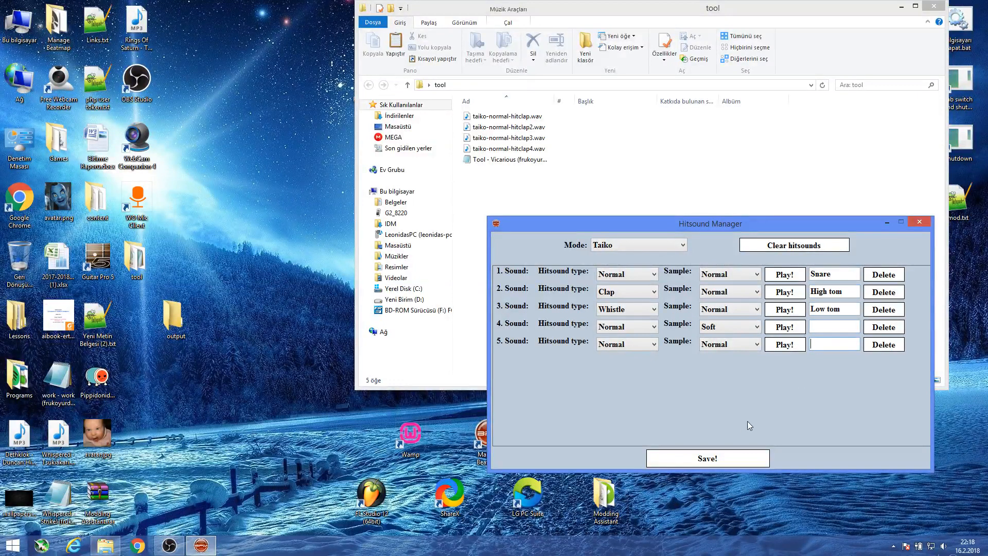
left_click(857, 326)
left_click(654, 344)
left_click(731, 347)
left_click(732, 346)
left_click(552, 343)
Set the mode to Standard or CTB and try saving the hitsounds to the desktop's output folder instead of the song folder.
left_click(612, 246)
left_click(615, 259)
left_click(727, 458)
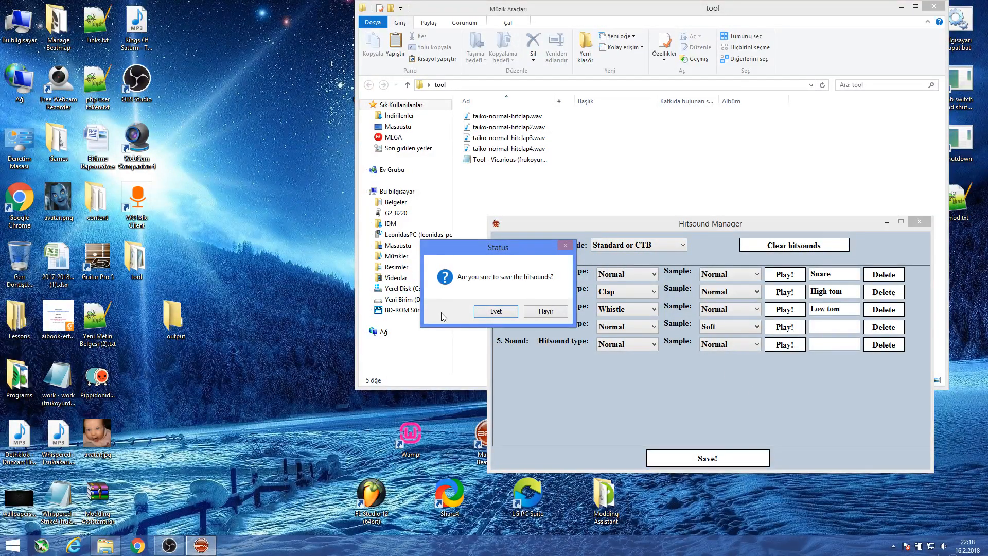
left_click(494, 312)
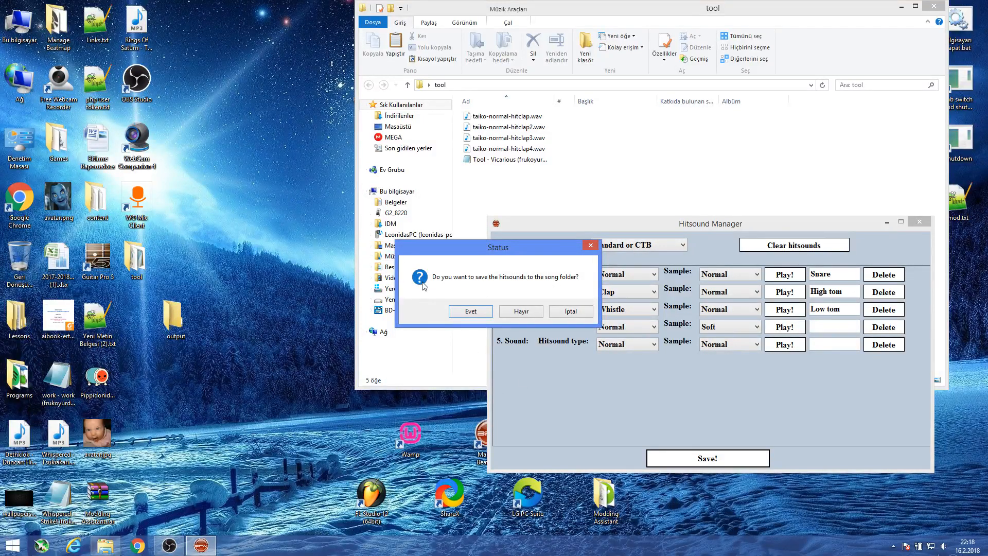
left_click(526, 315)
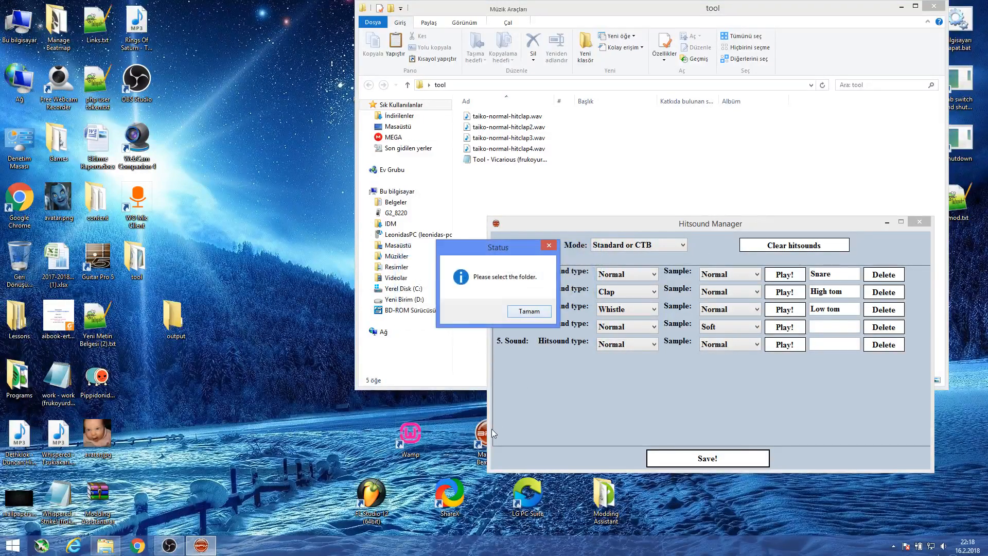
left_click(535, 312)
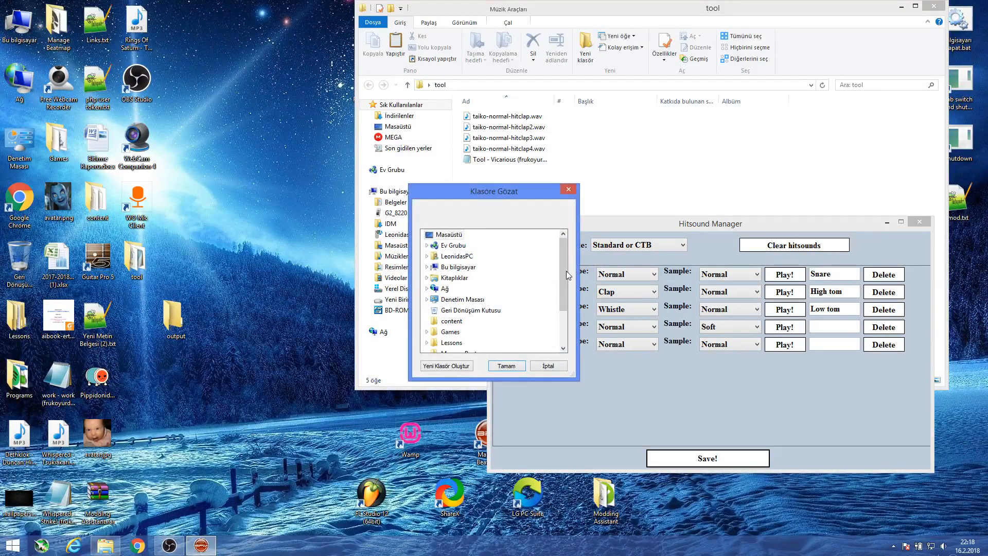
scroll(561, 275, "down", 2)
left_click(450, 320)
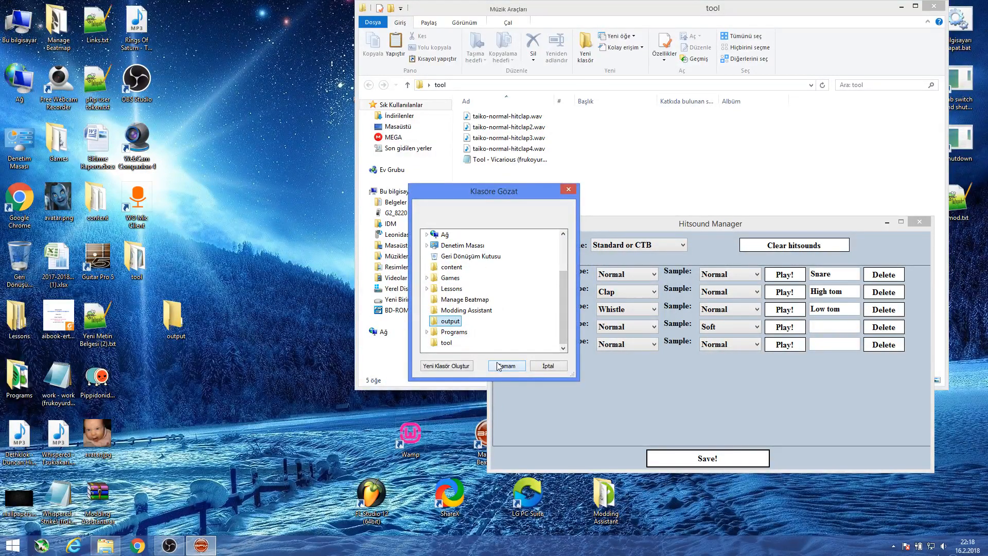
left_click(497, 365)
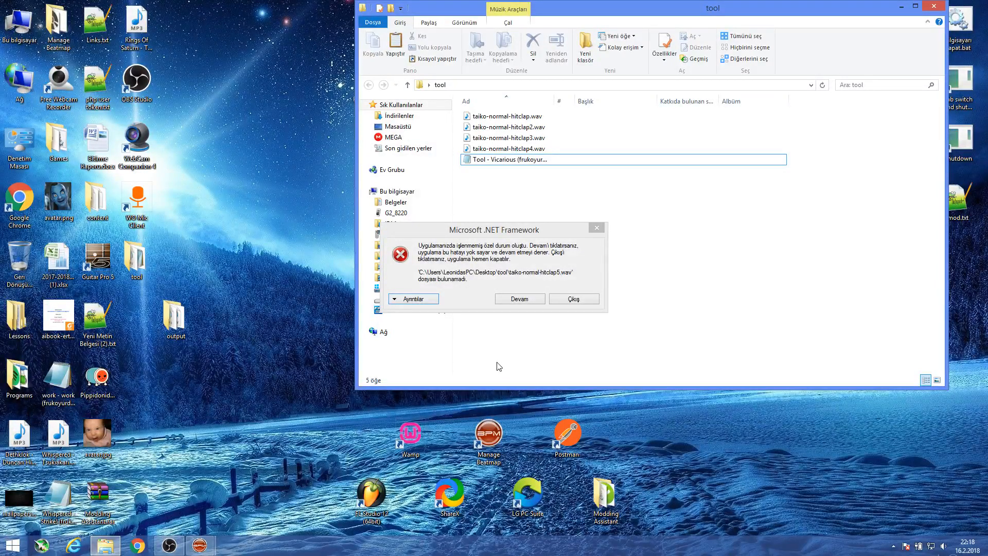
left_click(508, 294)
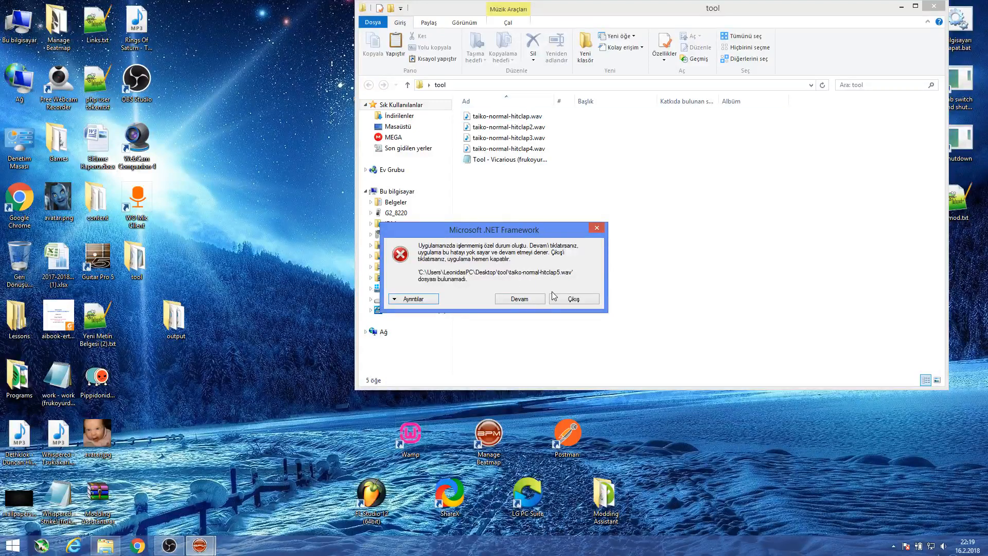
left_click(520, 299)
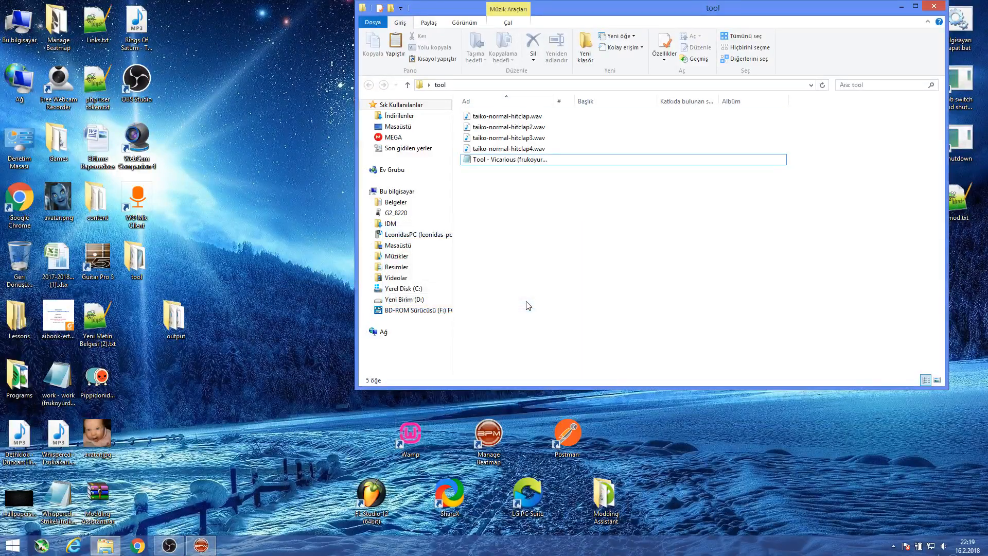
left_click(201, 547)
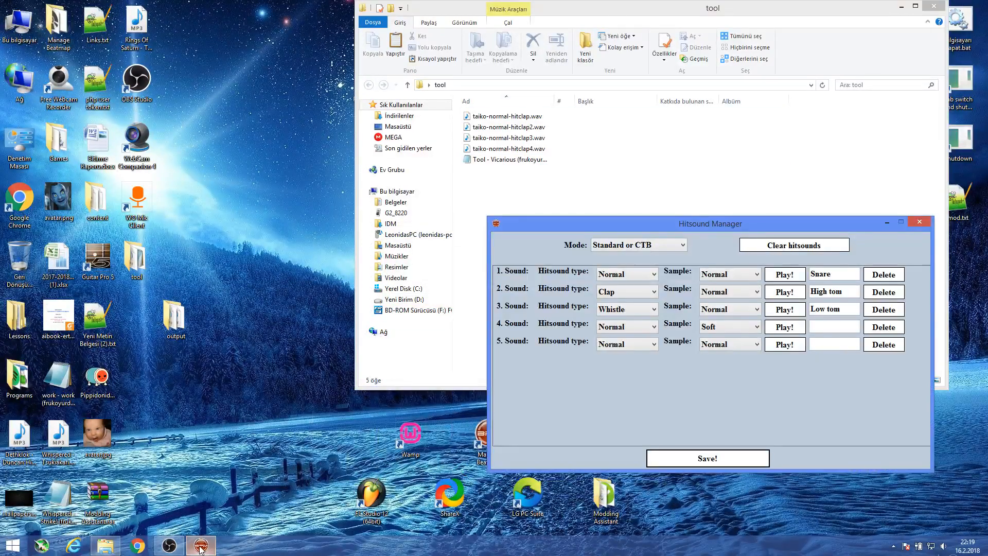
Open the output folder, delete all its sound files and close the folder's window.
double_click(187, 313)
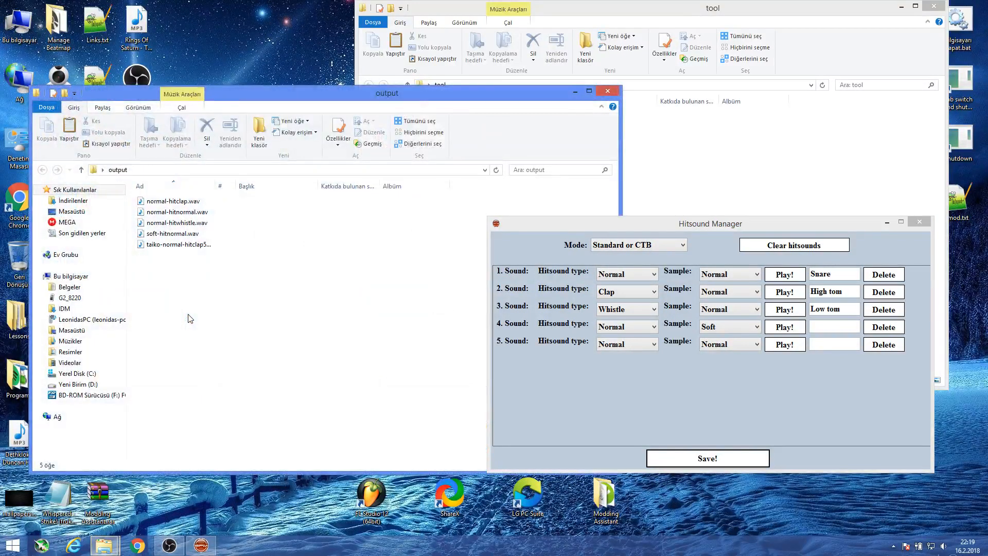
left_click_drag(258, 352, 173, 190)
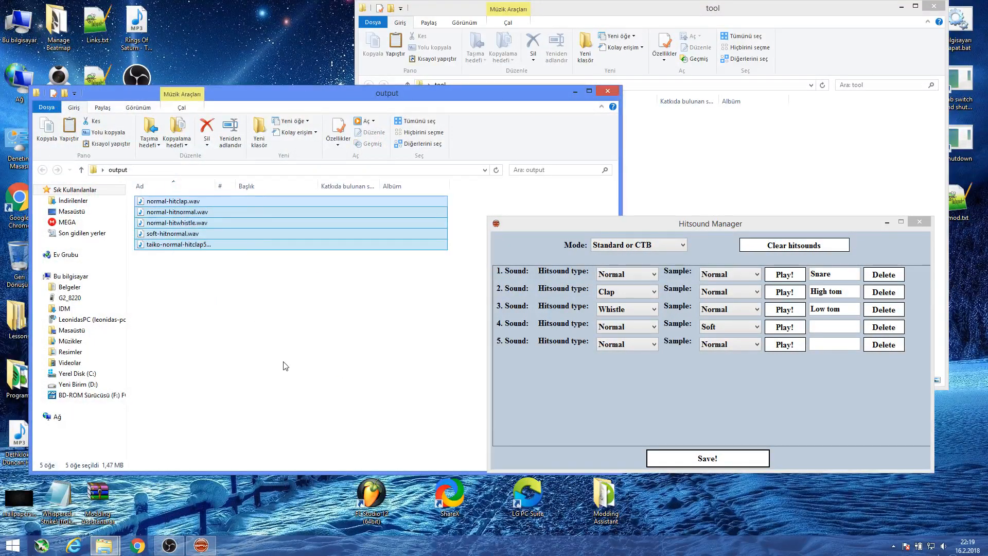
key("Delete")
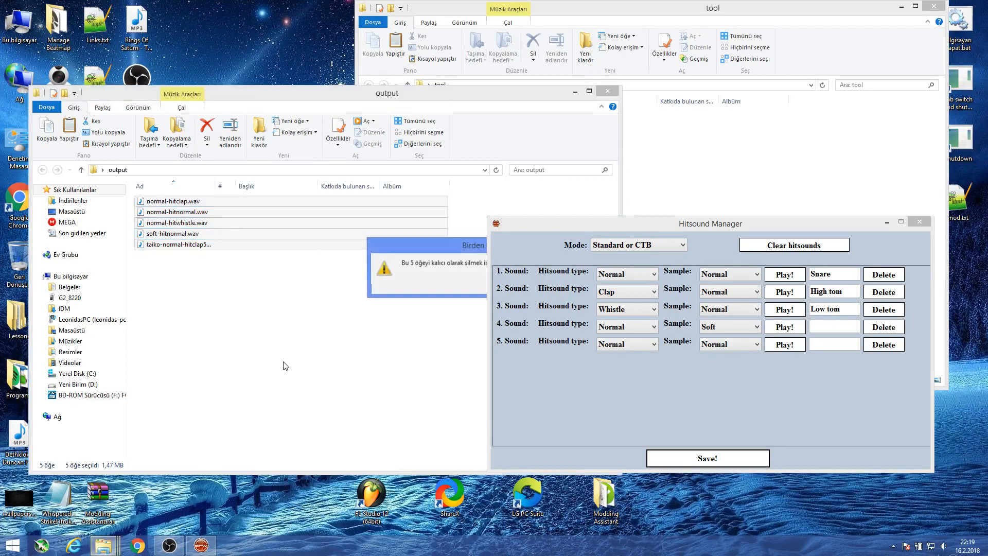
left_click(608, 91)
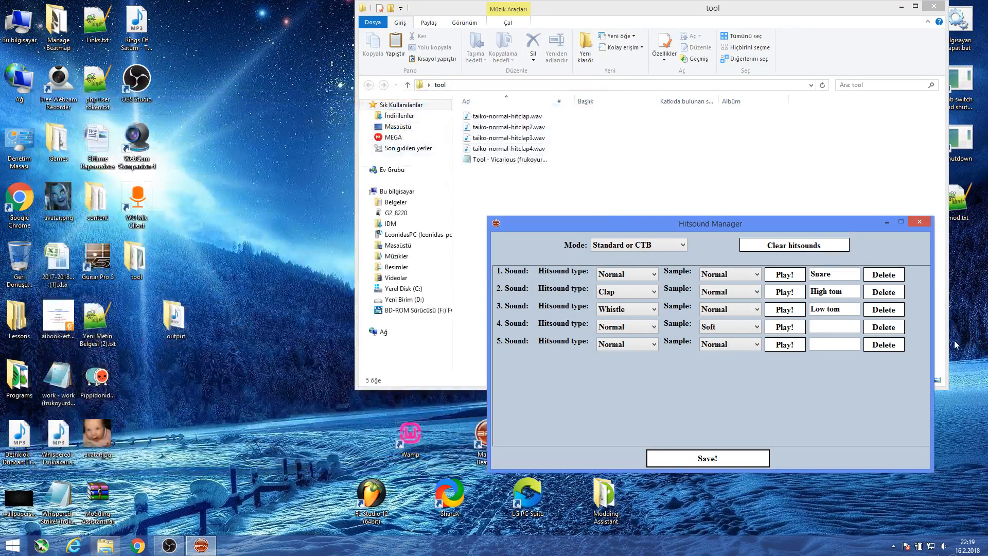
Clear the hitsound list and add the four taiko-normal-hitclap wav files from the tool folder.
left_click(794, 245)
left_click(493, 315)
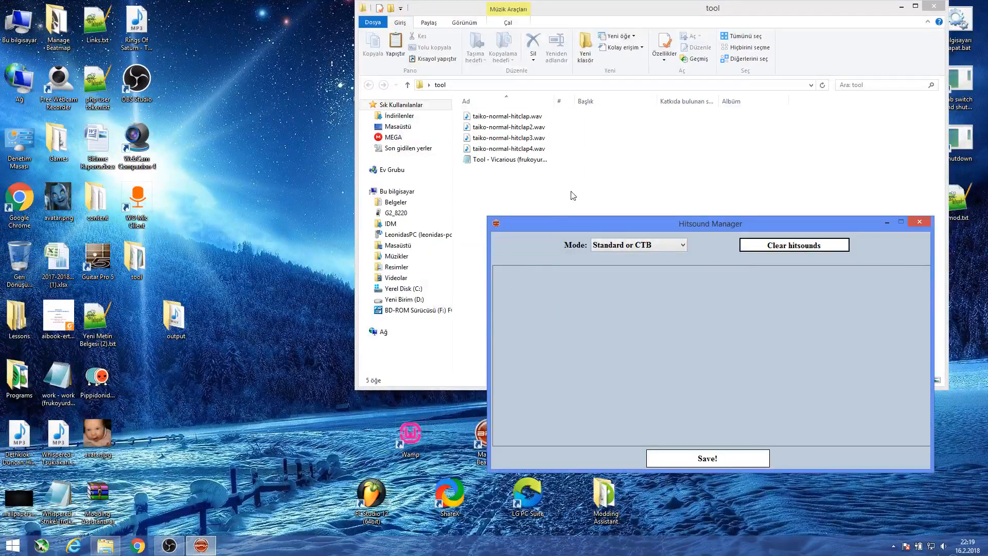
left_click_drag(521, 125, 578, 322)
left_click_drag(508, 150, 608, 375)
Set sound 2's type to Clap and sound 3's sample to Soft, labelling the first two sounds Snare and High tom.
left_click(638, 290)
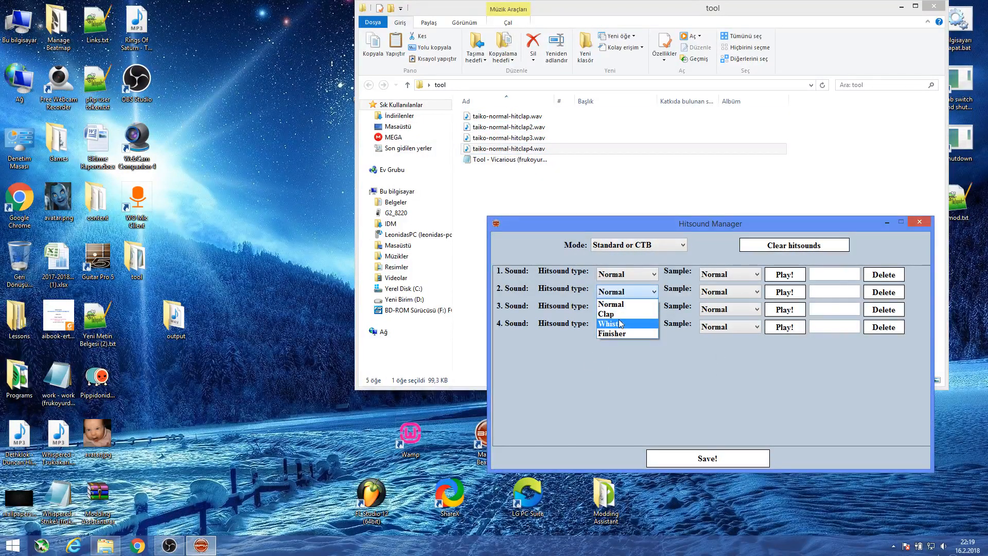
left_click(617, 311)
left_click(733, 309)
left_click(723, 327)
left_click(629, 327)
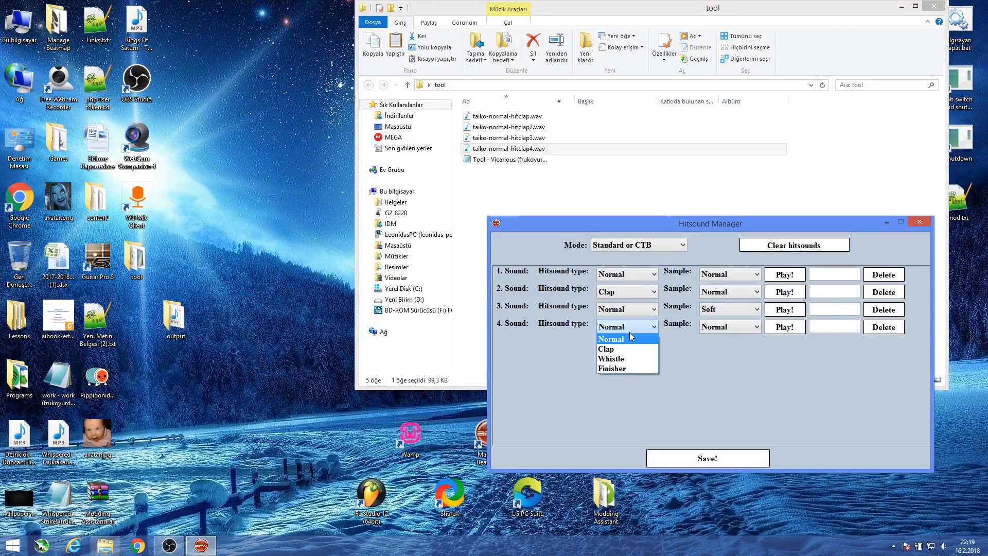
left_click(629, 332)
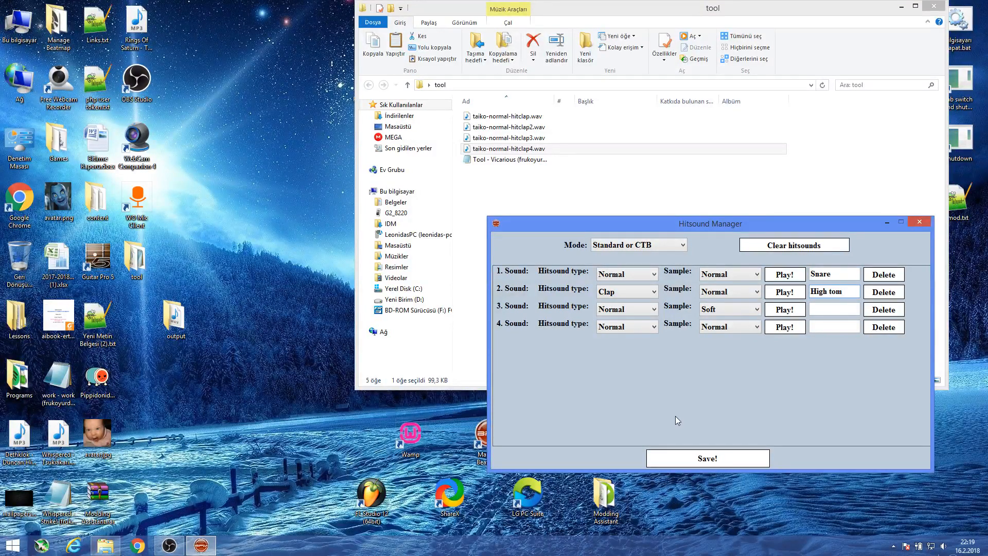
Save the configured hitsounds to the output folder on the desktop instead of the song folder.
left_click(682, 461)
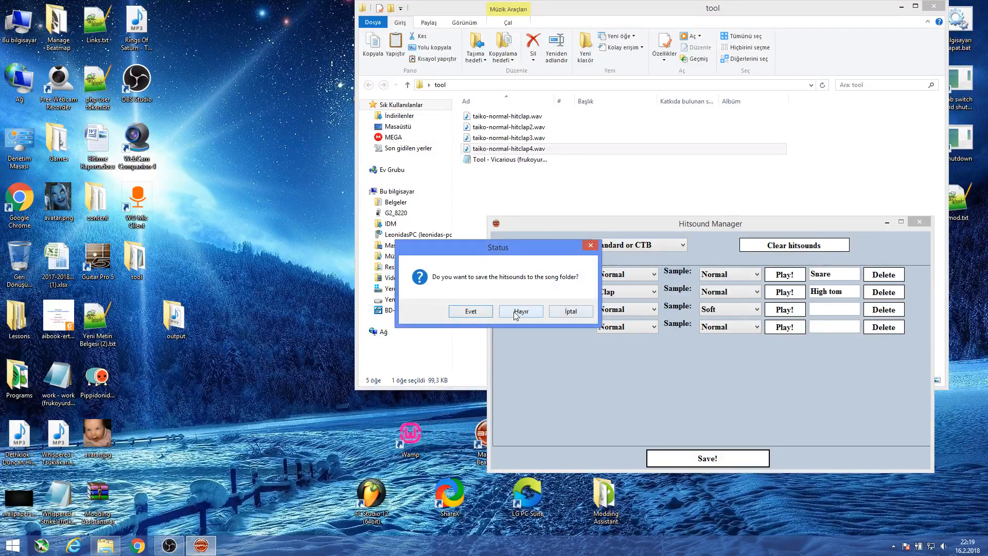
left_click(523, 311)
left_click(521, 312)
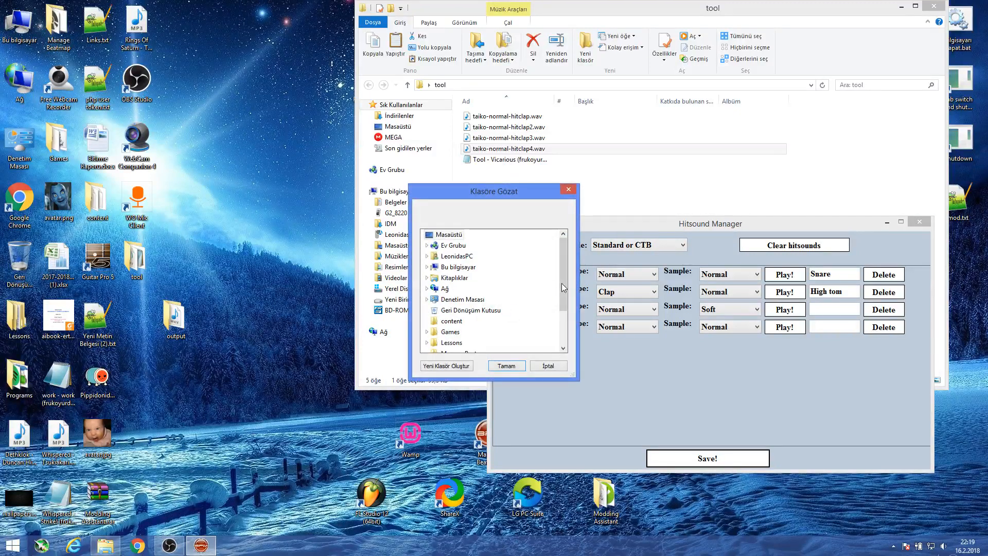
left_click_drag(563, 283, 563, 316)
left_click(450, 320)
left_click(499, 365)
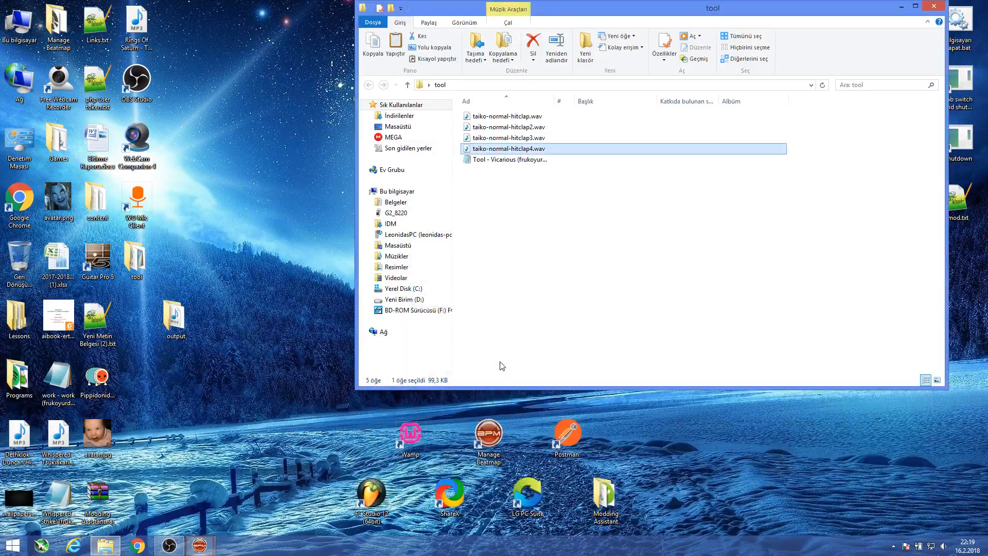
left_click(901, 7)
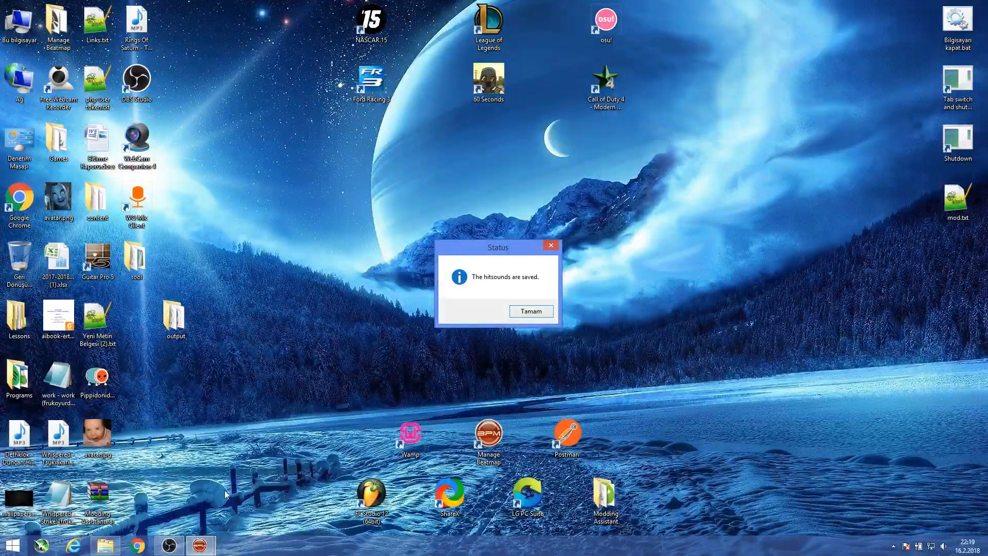
left_click(531, 311)
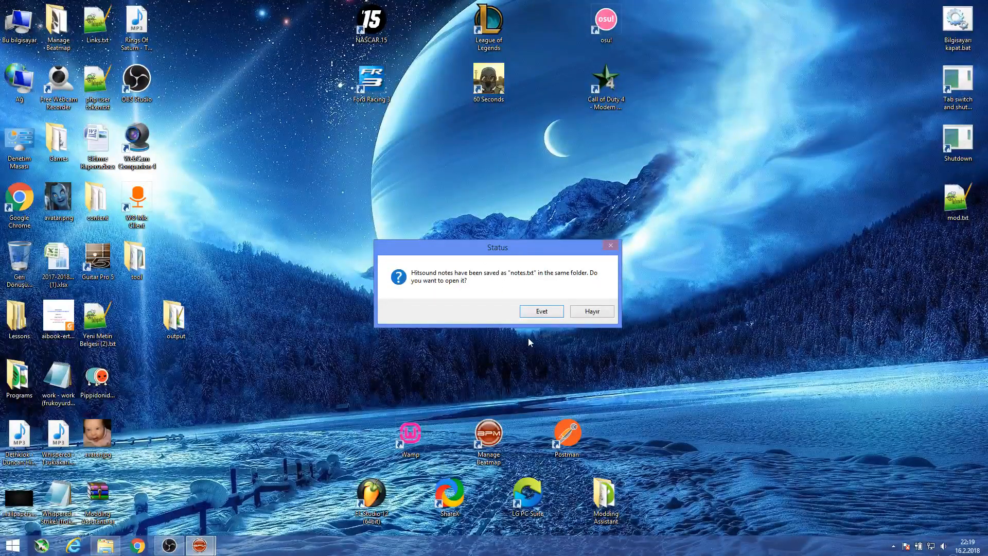
Open the saved notes.txt and examine which hitsound file each label belongs to.
left_click(543, 311)
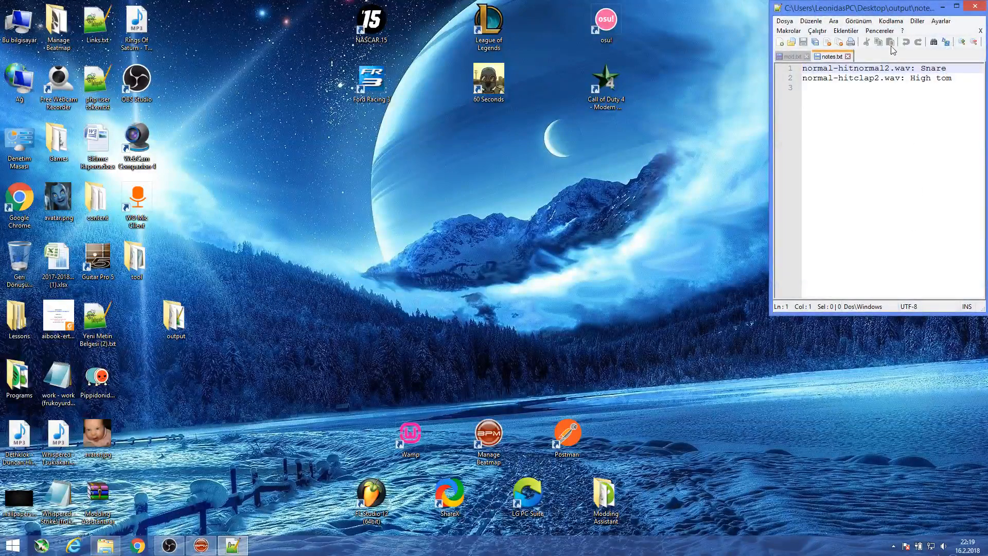
left_click(797, 69)
left_click(795, 70)
left_click_drag(947, 69, 818, 74)
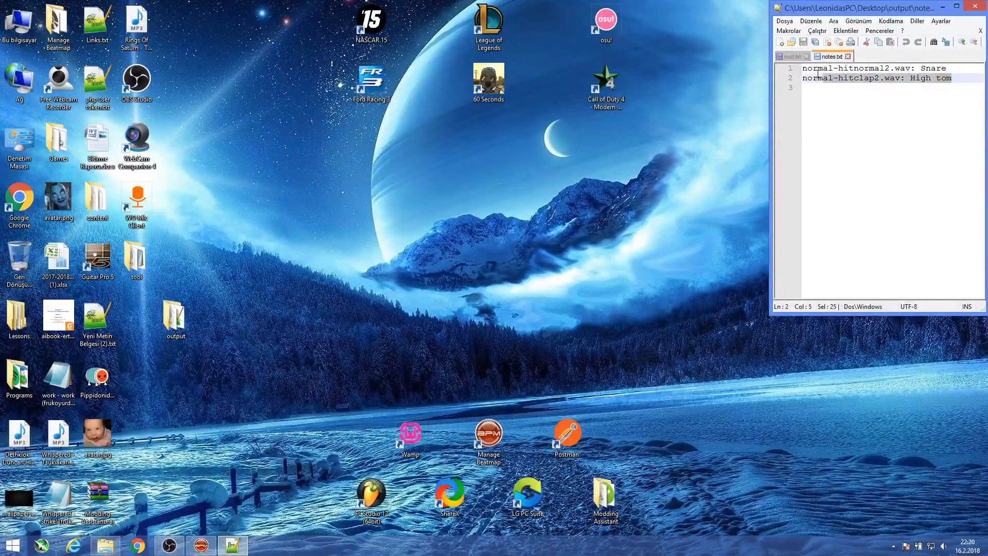
left_click(808, 152)
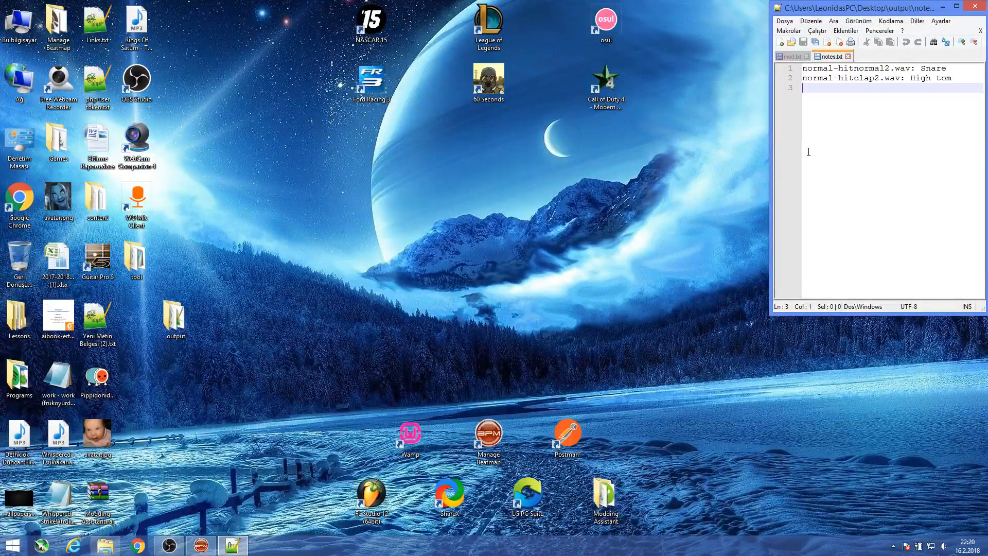
left_click(886, 68)
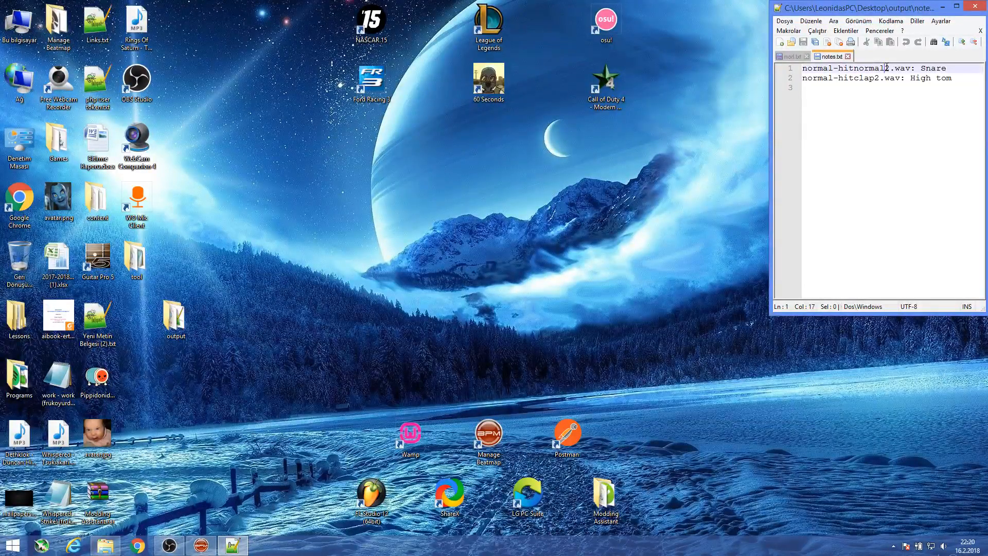
left_click_drag(886, 68, 952, 67)
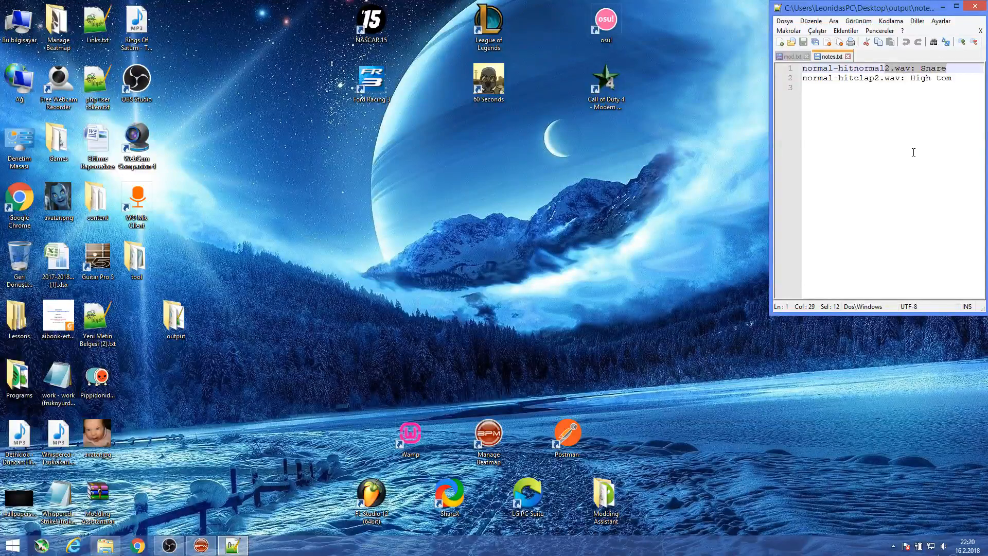
left_click(884, 68)
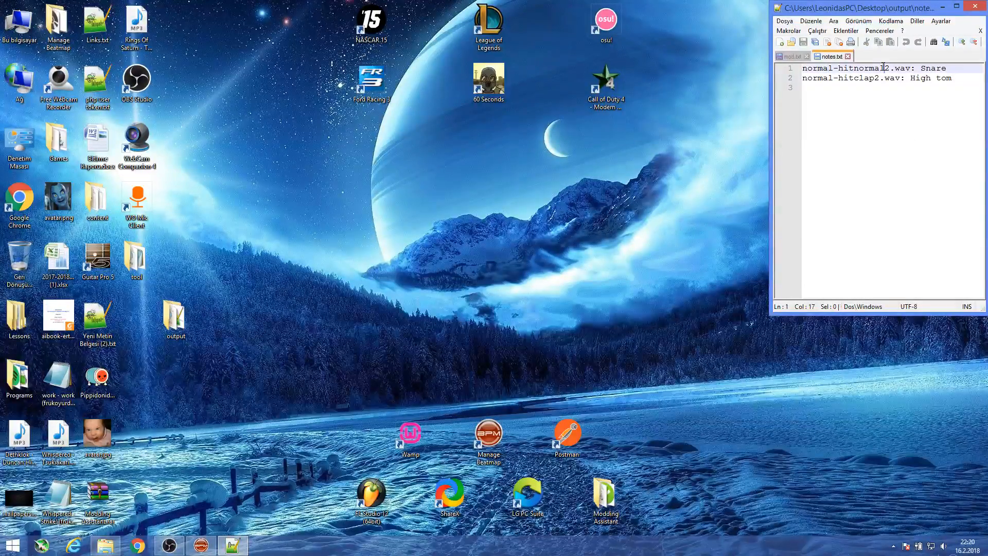
Bring Hitsound Manager back to the front and move its window clear of the notes.txt text.
left_click(387, 353)
left_click(202, 549)
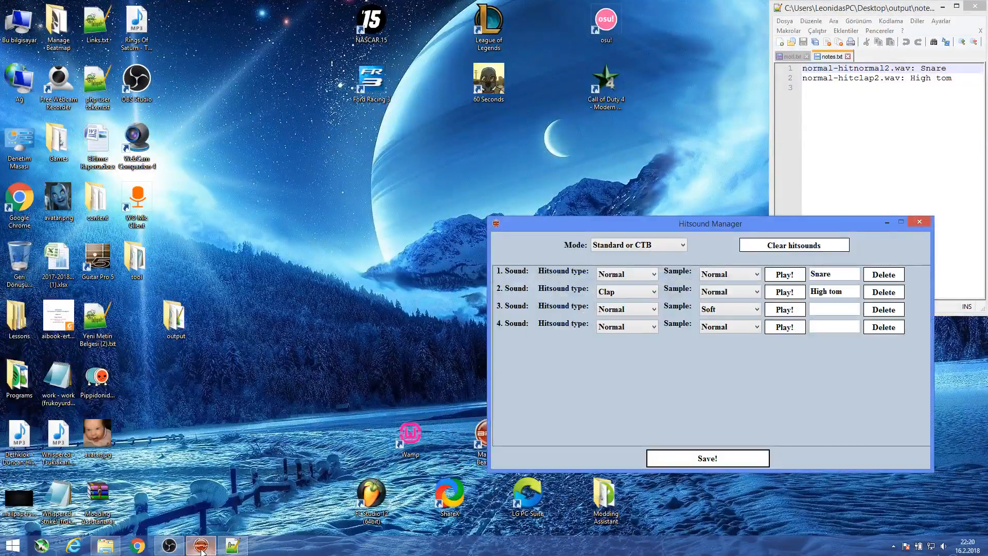
left_click_drag(638, 220, 483, 136)
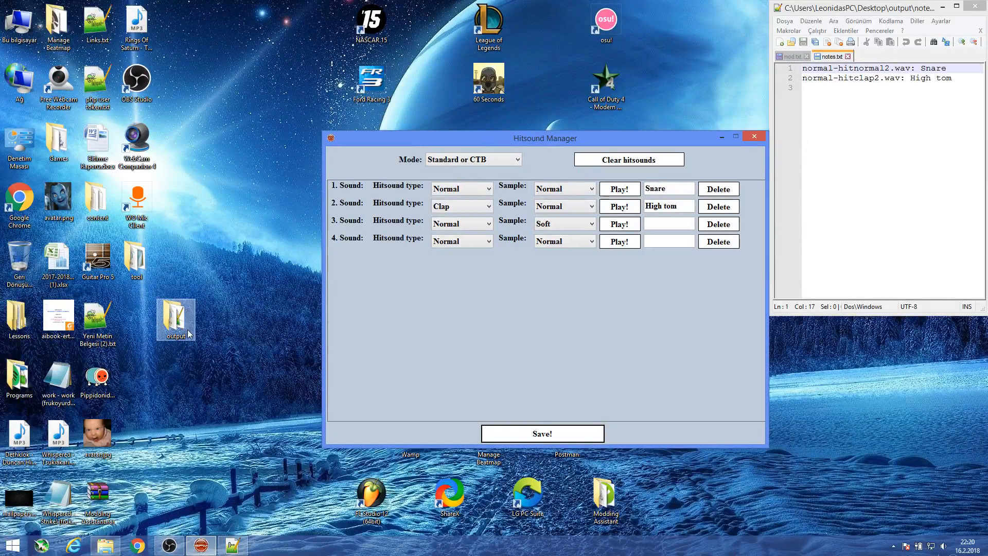
Open the output folder and compare its saved hitsound files with the entries in notes.txt.
left_click(173, 320)
left_click(893, 68)
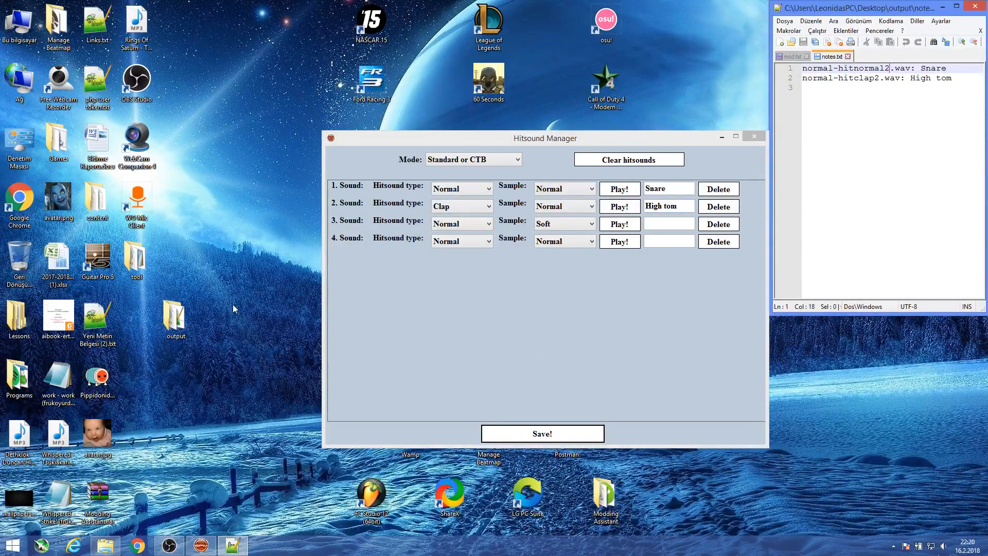
double_click(173, 319)
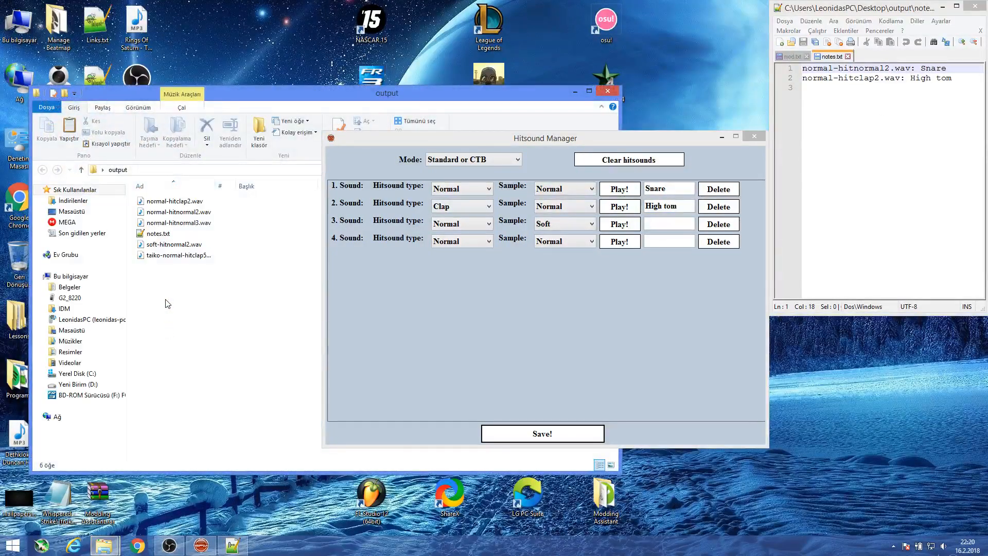
left_click(190, 201)
left_click(195, 256)
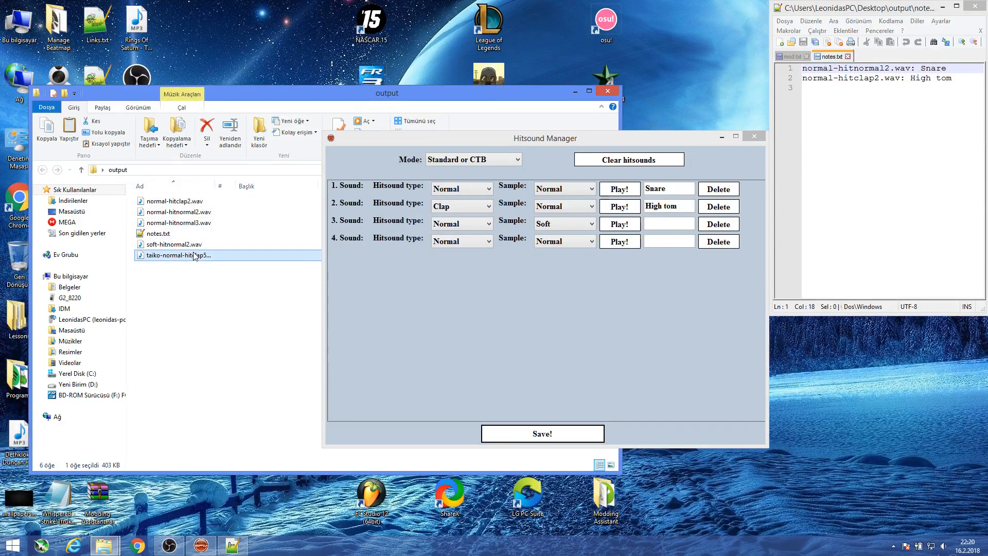
left_click(195, 245)
left_click(194, 201)
left_click(195, 246)
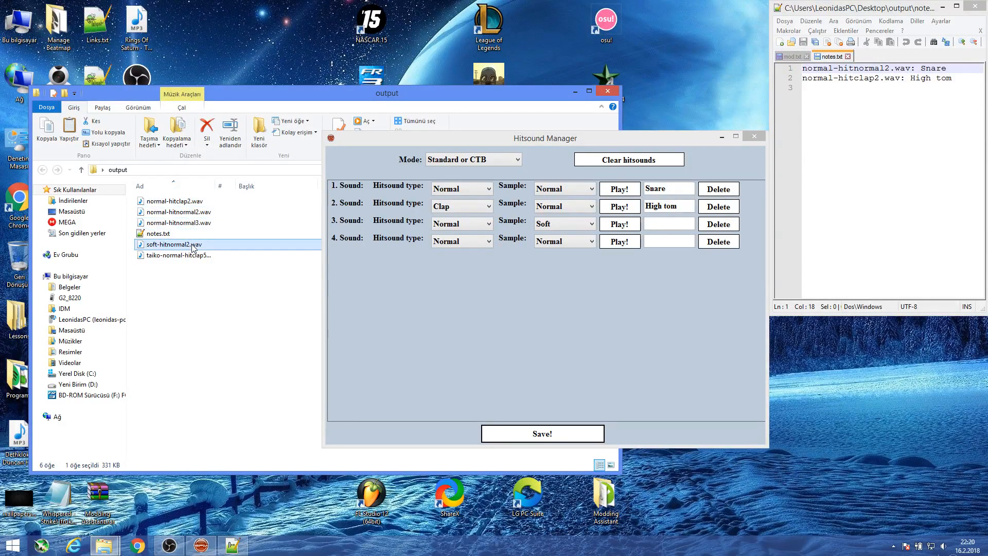
left_click(195, 256)
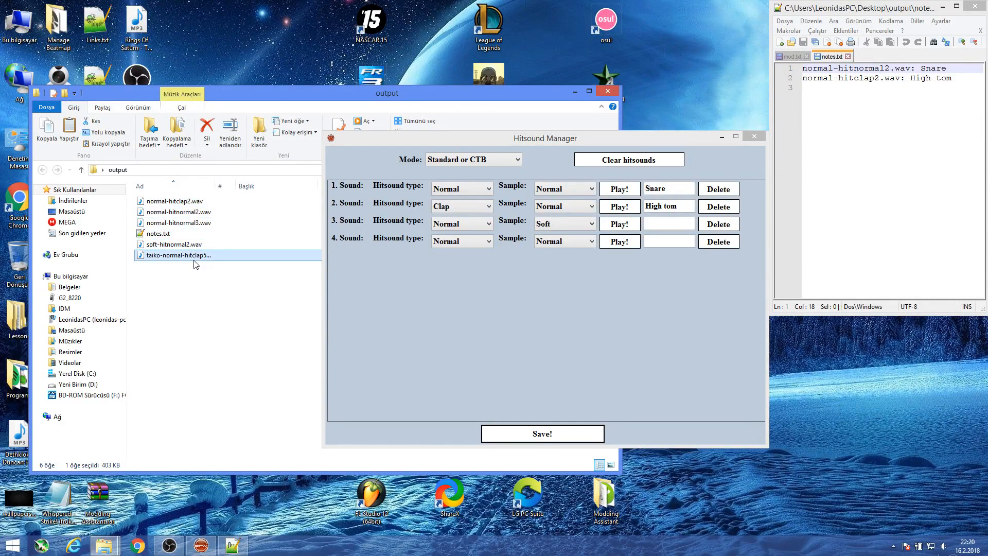
Compare normal-hitnormal3.wav in the output folder with the labelled entries in notes.txt.
left_click(209, 223)
left_click(901, 78)
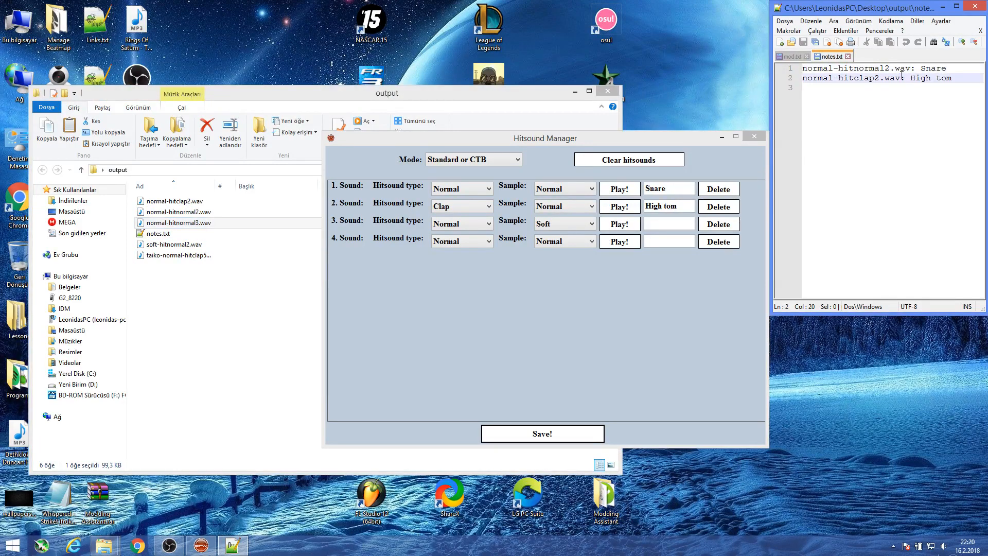
left_click(938, 79)
Delete every file from the output folder and open a fresh Hitsound Manager for adding hitsounds.
left_click_drag(230, 334, 182, 190)
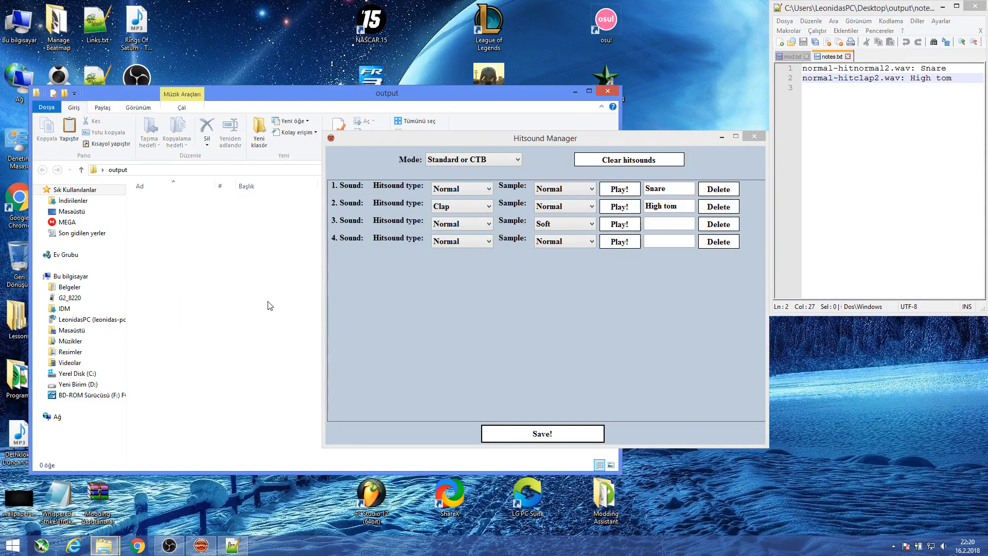
key("Delete")
left_click(722, 138)
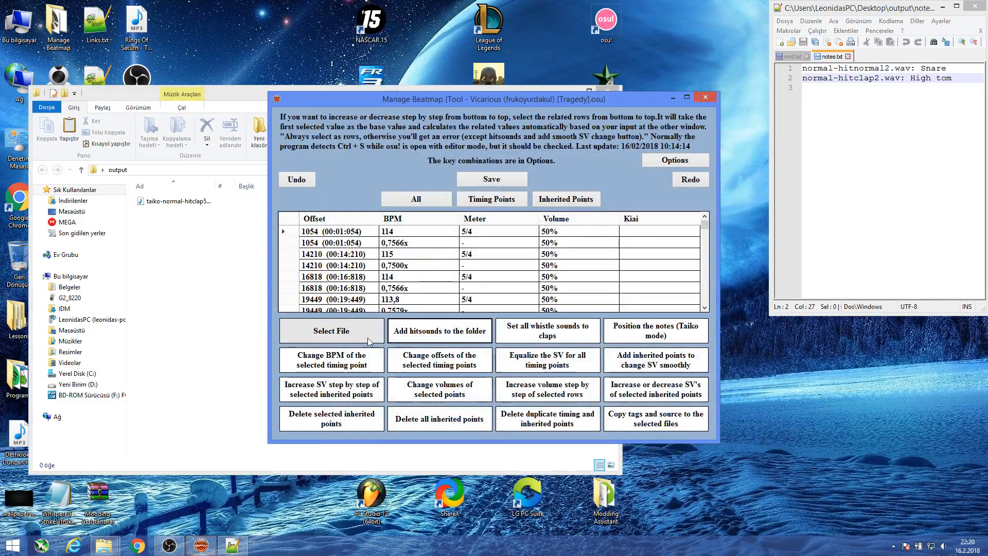
left_click(434, 336)
left_click(204, 202)
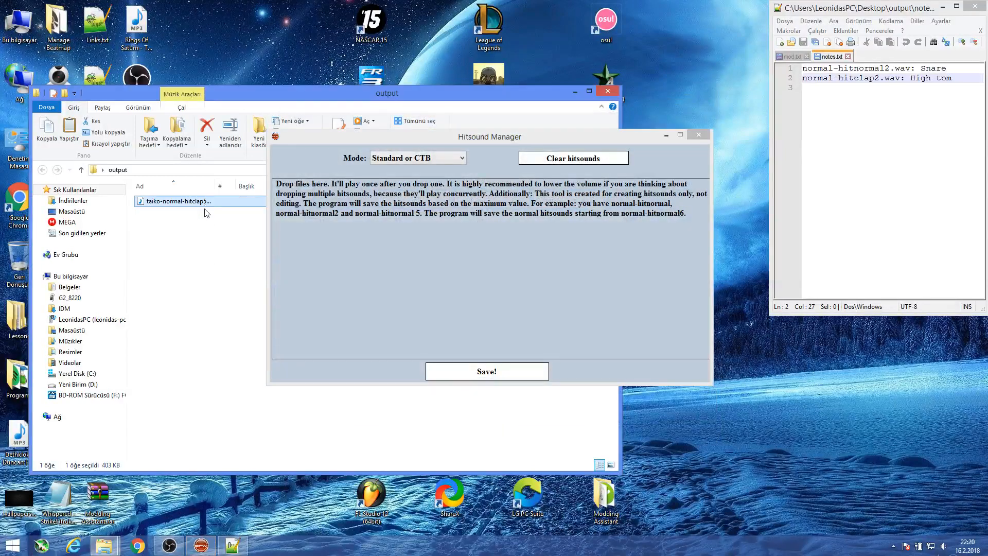
key("Delete")
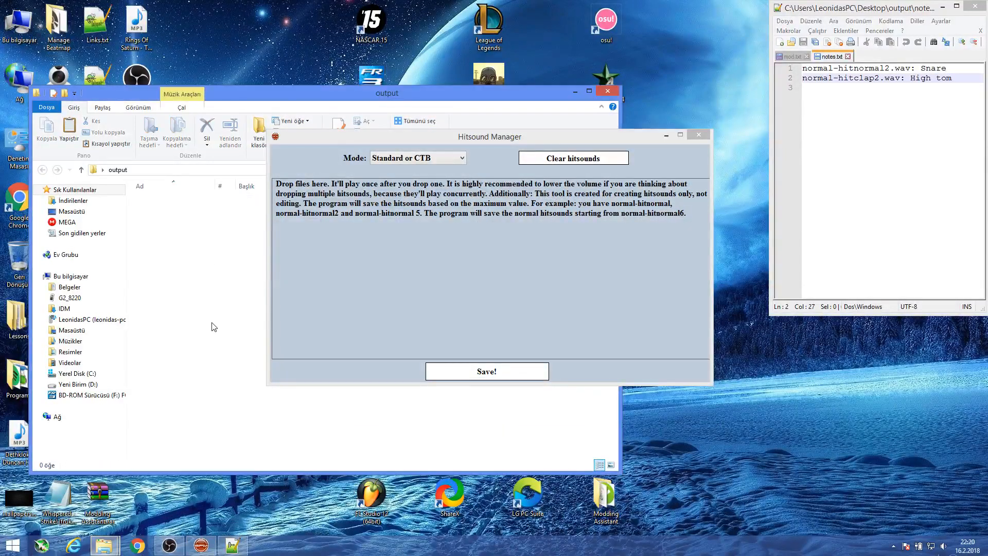
left_click(580, 90)
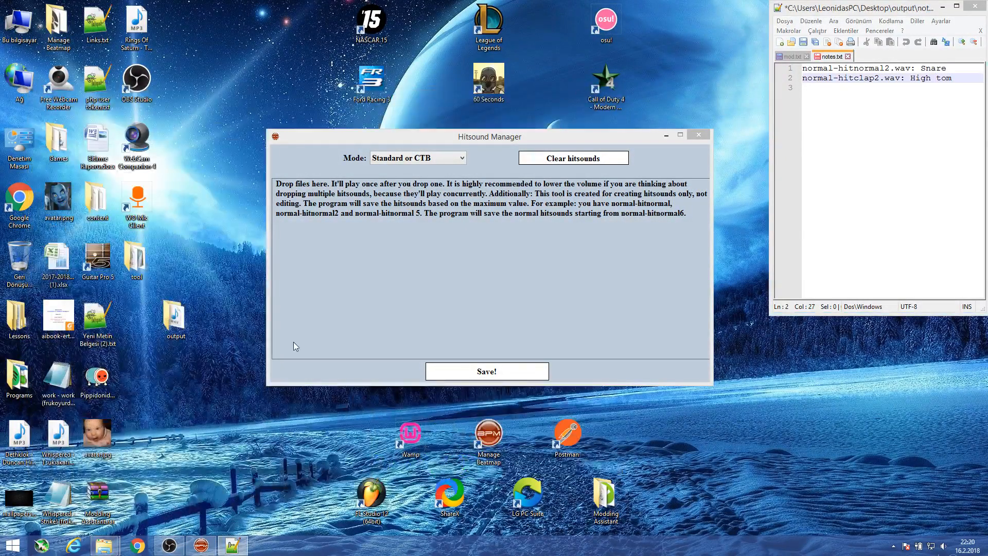
Drop the deleted notes.txt from the text editor, discard the unsaved mod.txt changes and close the editor.
left_click_drag(510, 140, 554, 322)
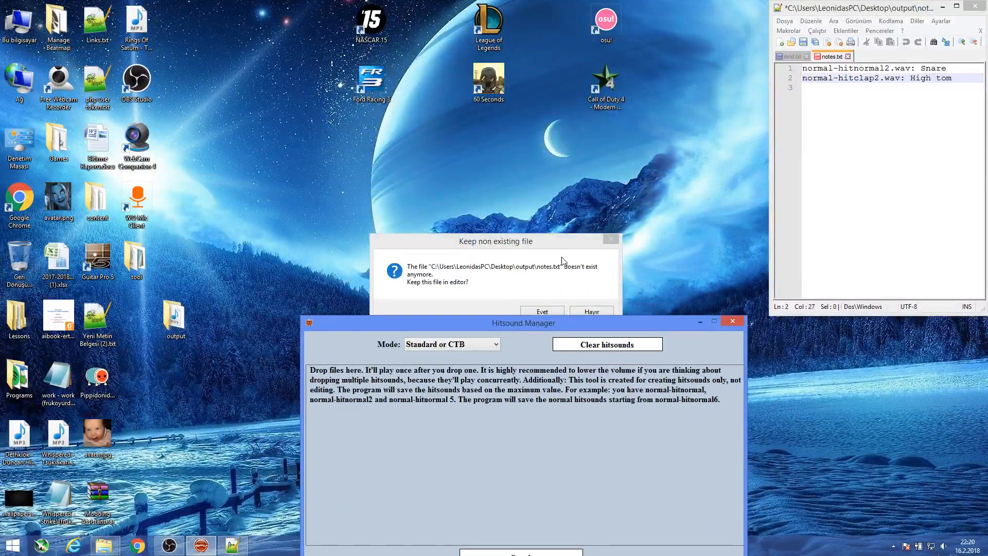
left_click(581, 311)
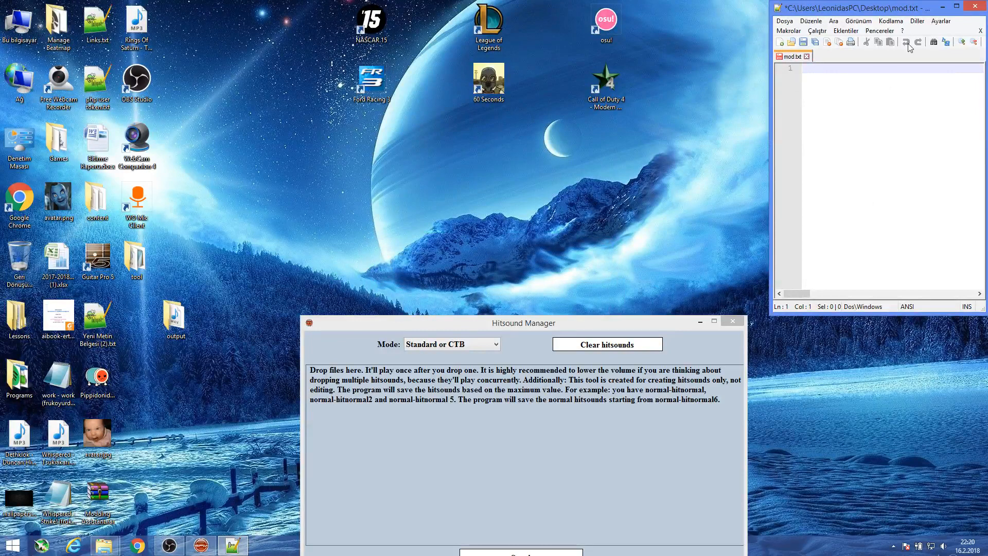
left_click(806, 56)
left_click(524, 308)
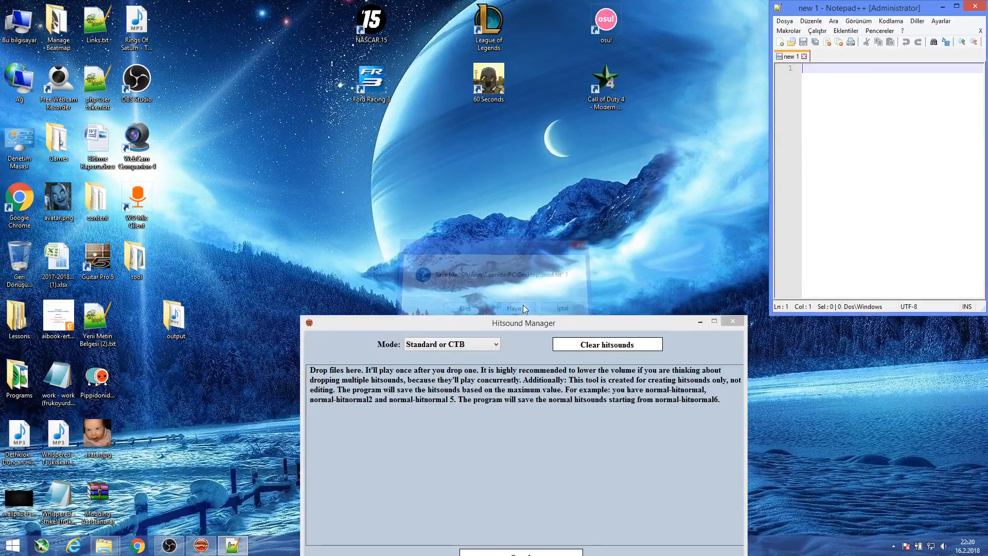
key("alt+F4")
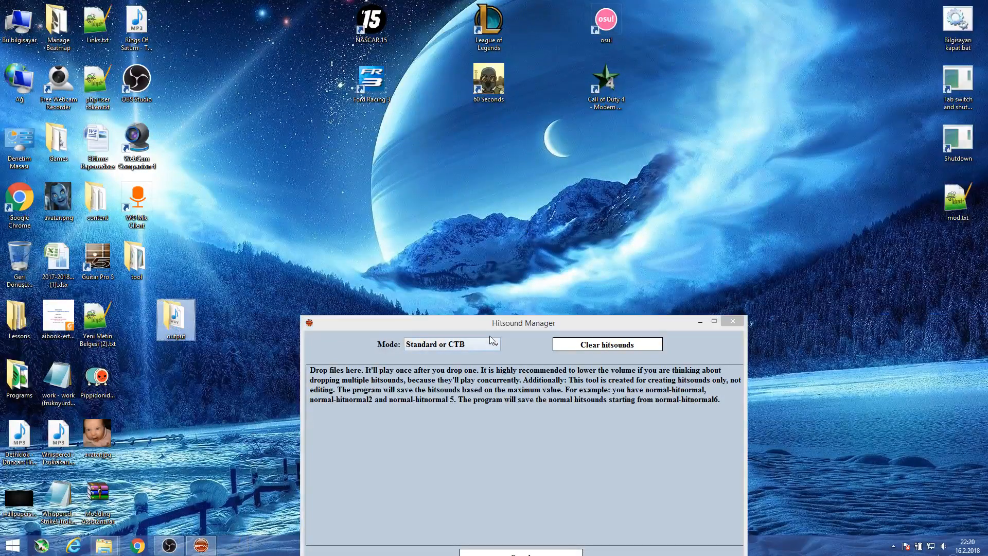
Load the four taiko-normal-hitclap WAV files from the tool folder into Hitsound Manager.
left_click_drag(491, 322, 572, 177)
mouse_move(119, 546)
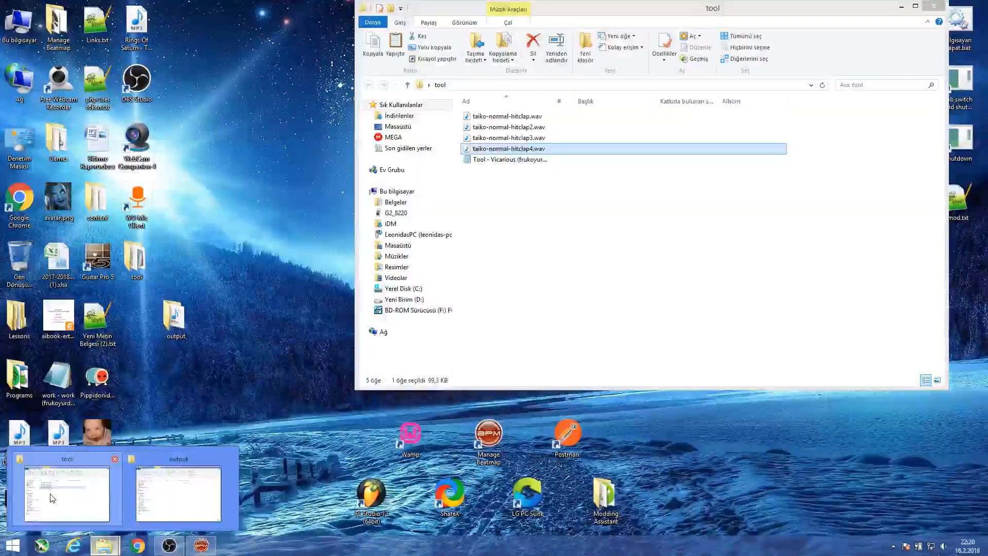
left_click(172, 510)
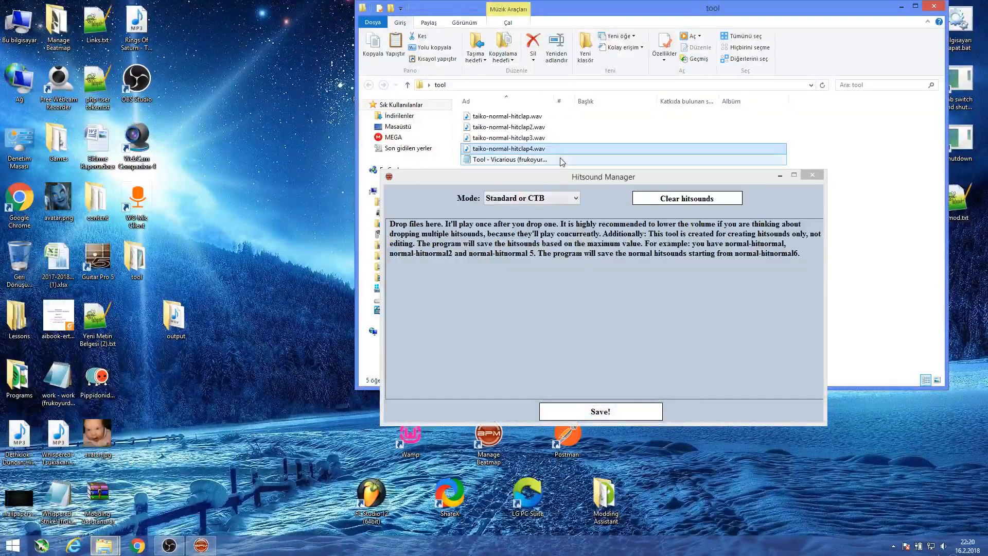
left_click_drag(506, 116, 535, 265)
left_click_drag(530, 127, 517, 308)
left_click_drag(524, 149, 522, 324)
Set the second sound's hitsound type to Clap and the third sound's sample to Soft.
left_click(520, 245)
left_click(515, 257)
left_click(621, 263)
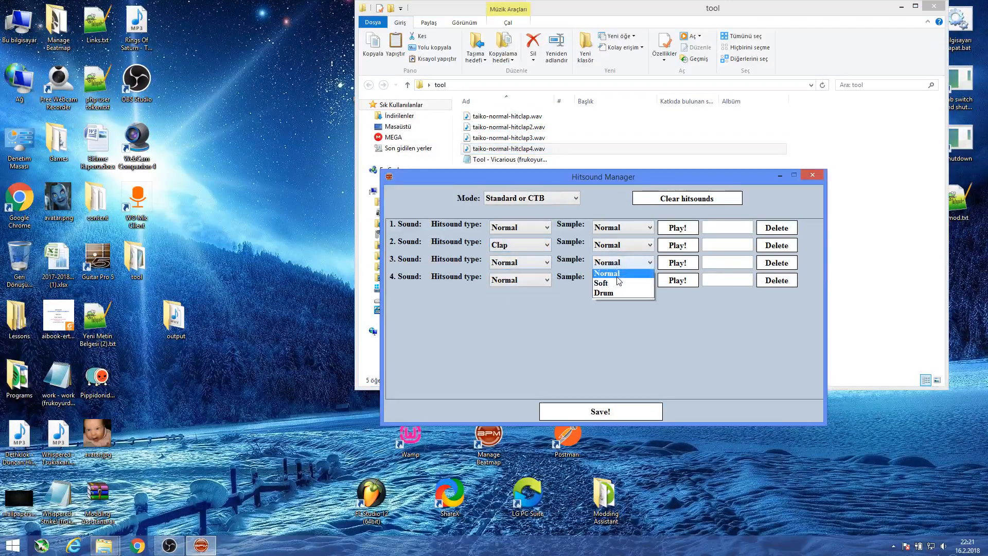
left_click(618, 282)
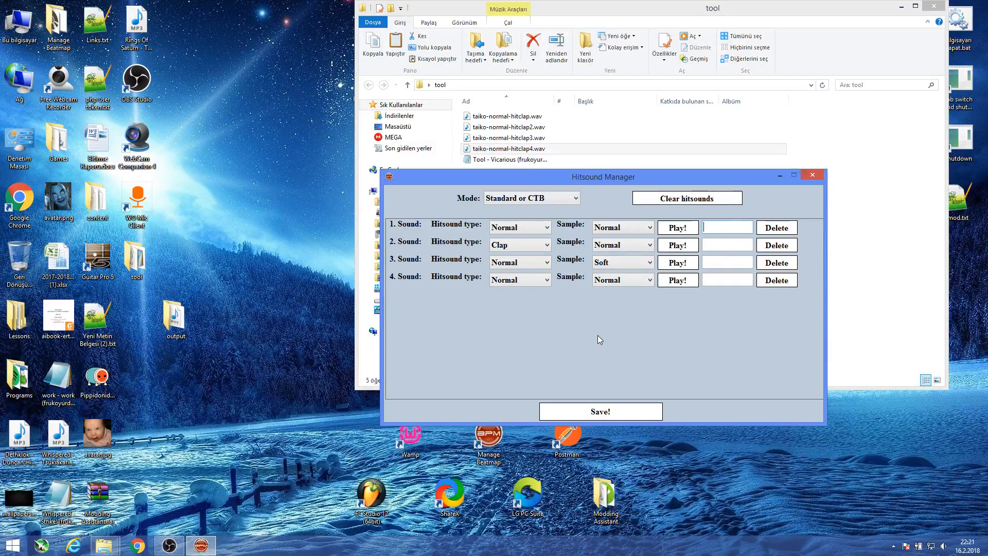
Label the first sound Snare and the second sound Tom.
type("Snare")
key("Tab")
key("Tab")
key("Tab")
key("Tab")
key("Tab")
Save the hitsounds to the desktop output folder instead of the song folder.
left_click(577, 406)
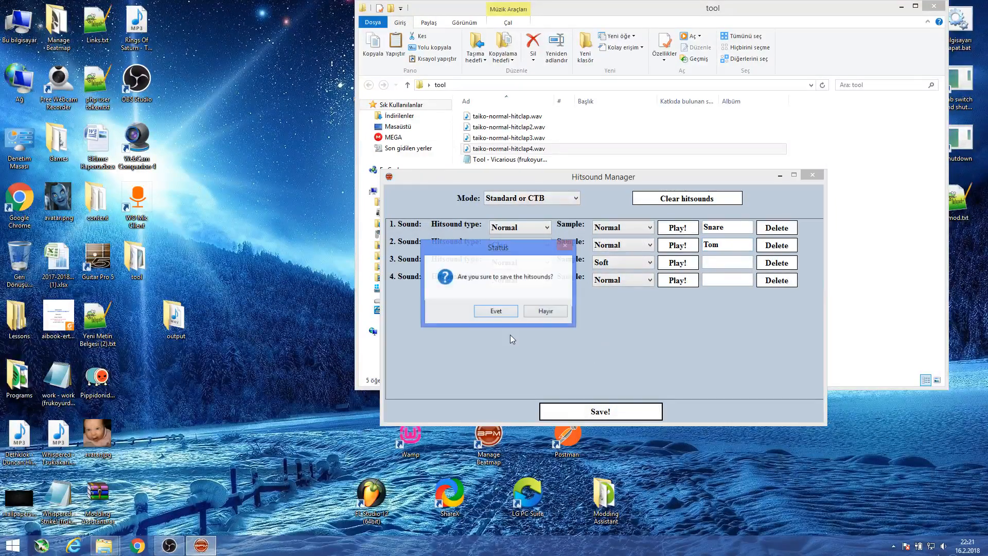
left_click(515, 312)
left_click(527, 313)
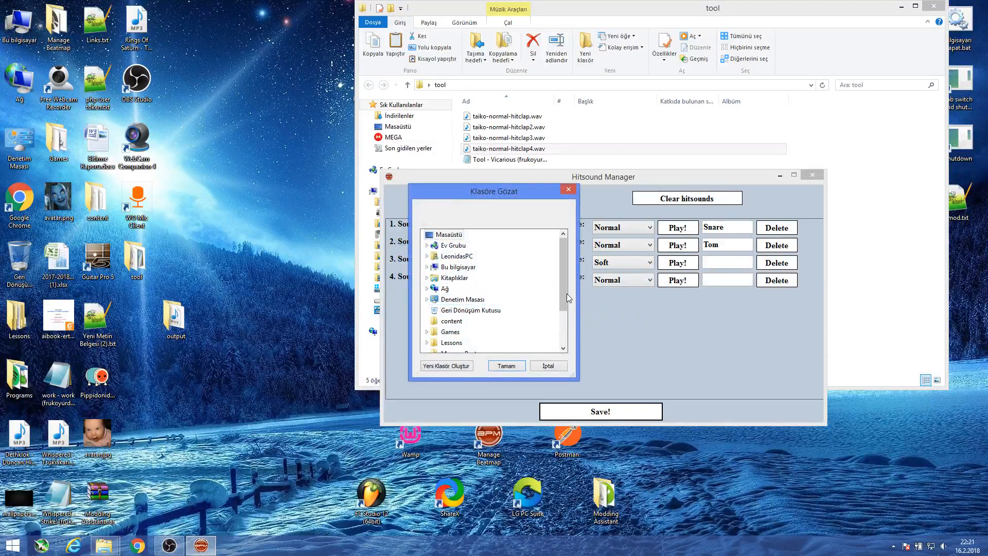
scroll(515, 298, "down", 5)
left_click(450, 321)
left_click(504, 365)
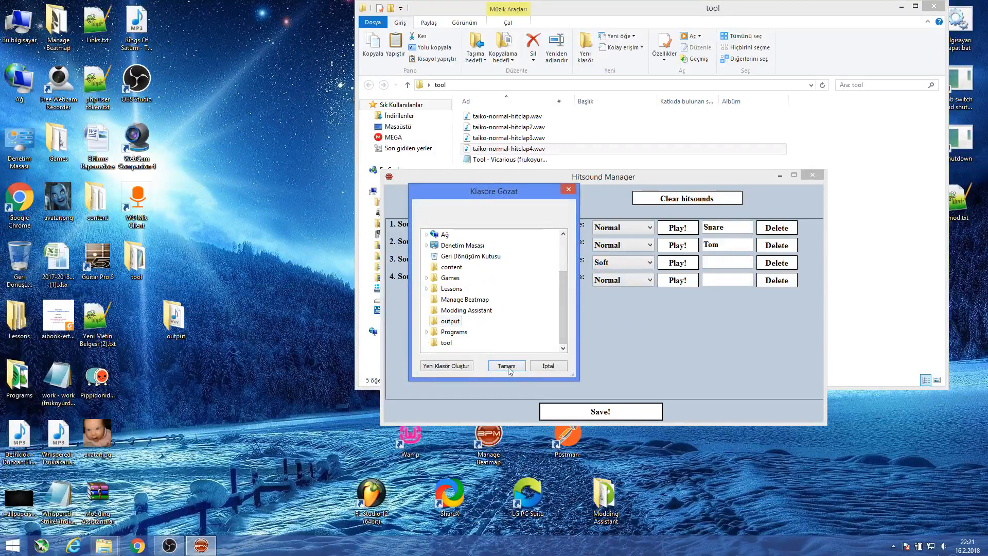
left_click(901, 6)
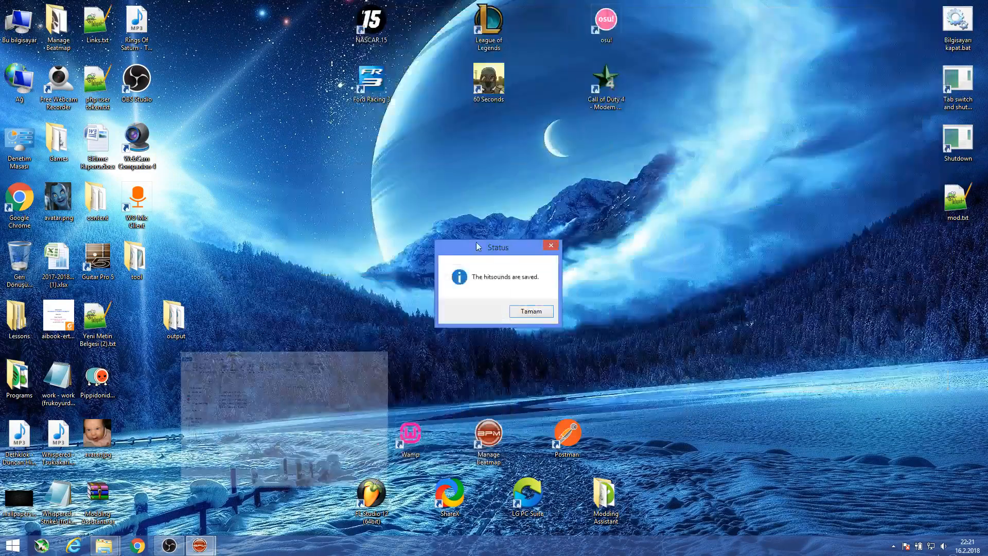
left_click(542, 314)
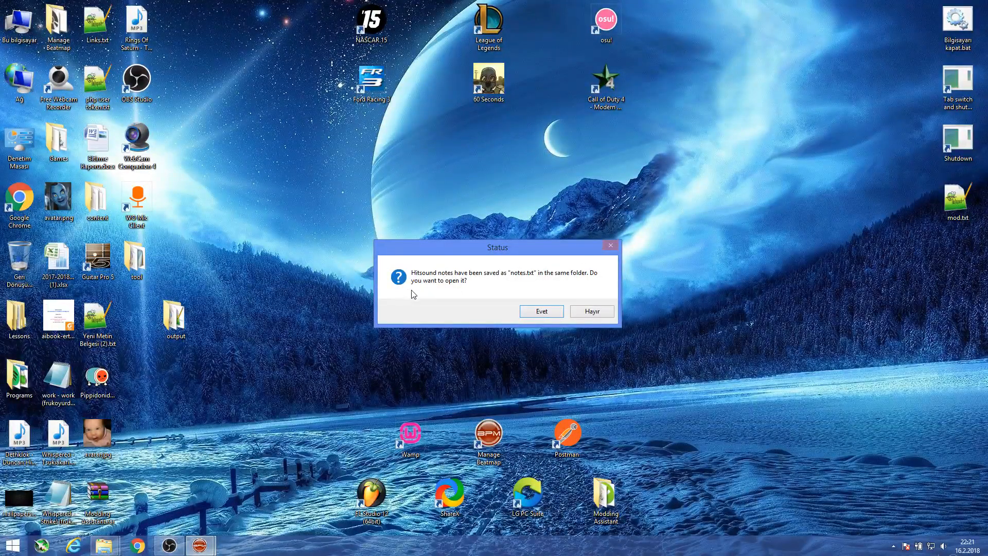
Open the newly saved notes.txt and the output folder, and check the hitsound file names against the notes.
left_click(561, 309)
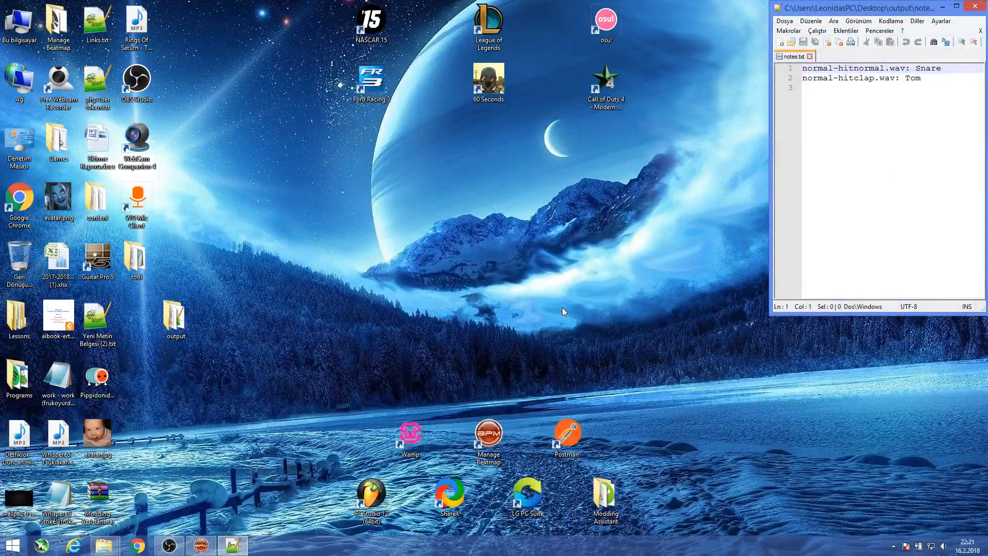
double_click(168, 331)
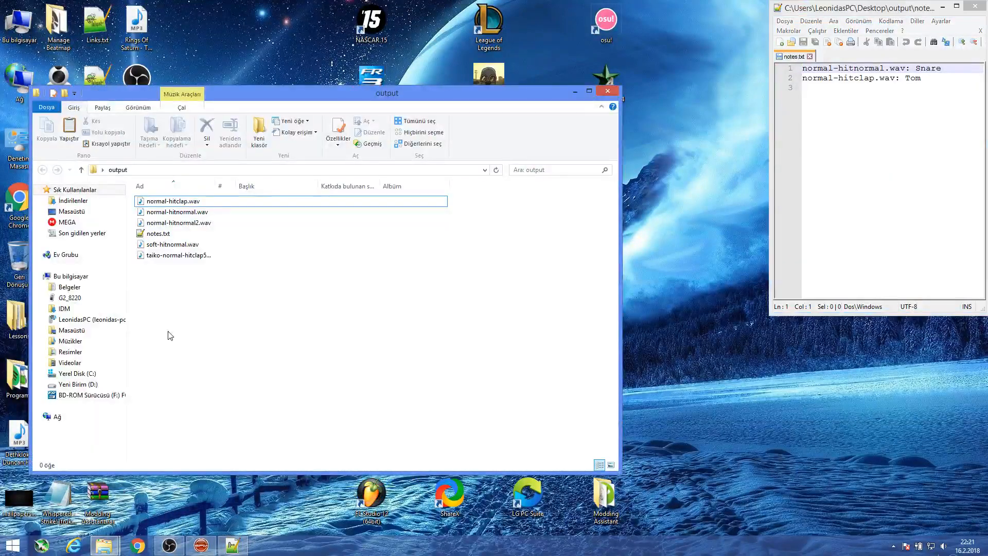
left_click(224, 202)
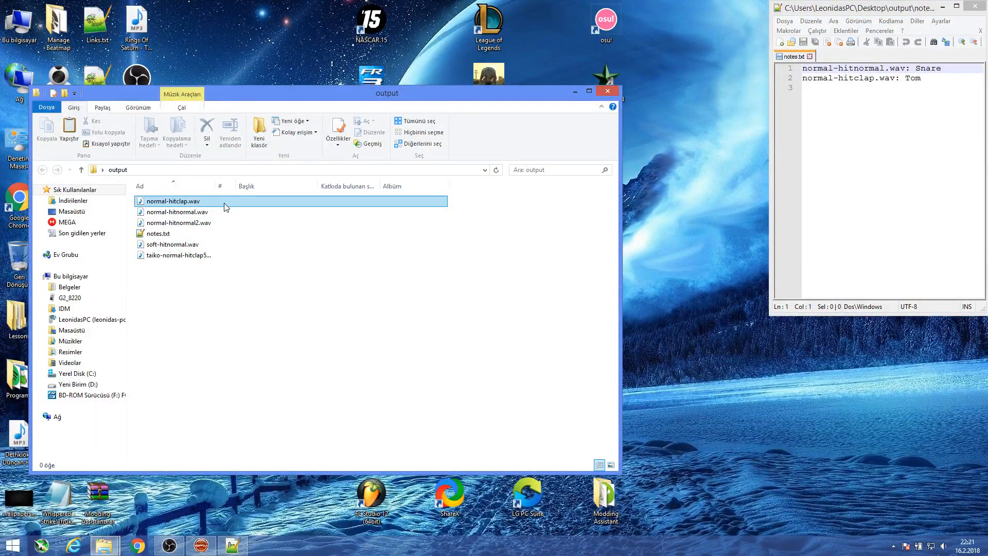
left_click(212, 214)
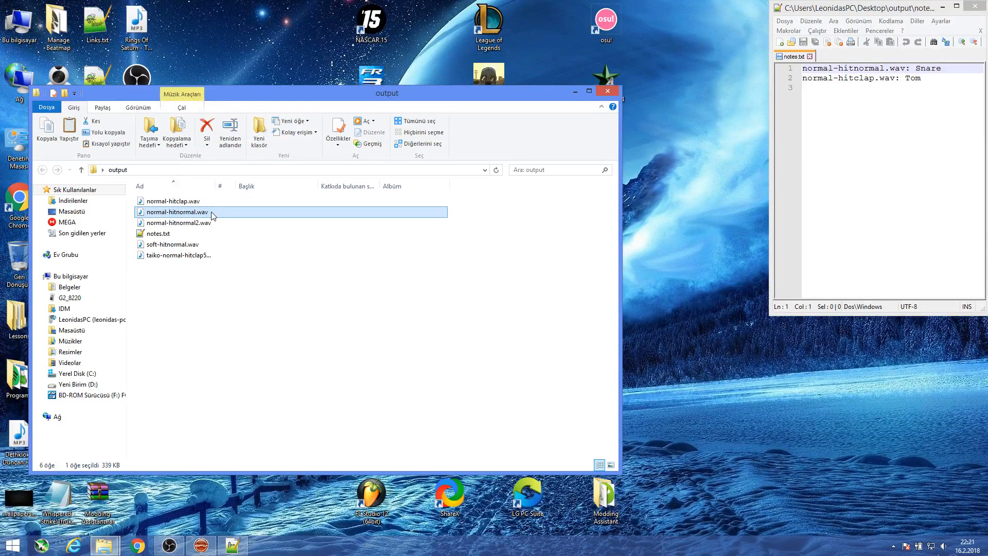
left_click(213, 223)
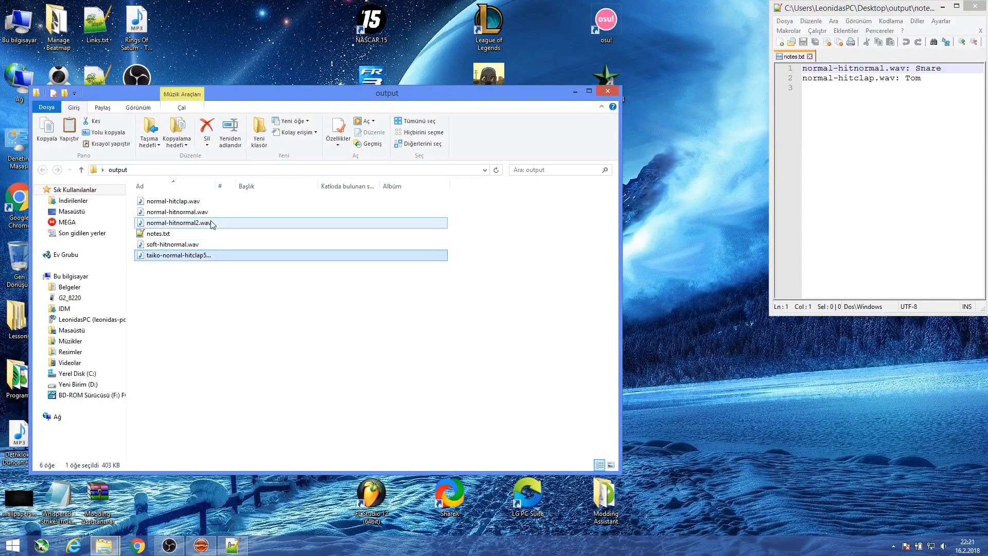
left_click(212, 213)
left_click(196, 223)
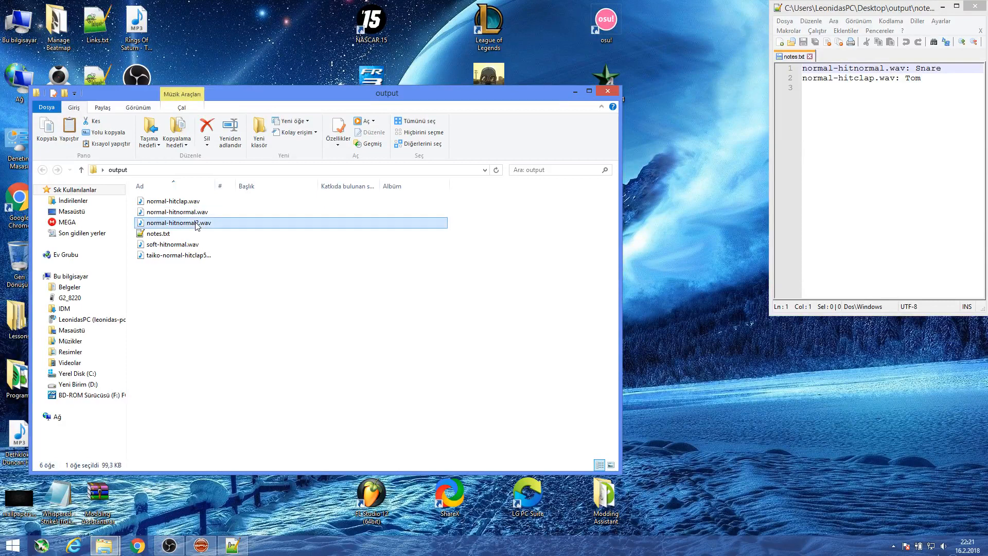
left_click(191, 246)
Delete the taiko-normal-hitclap5 file from the output folder and compare normal-hitnormal.wav with the notes.txt entries.
left_click(193, 257)
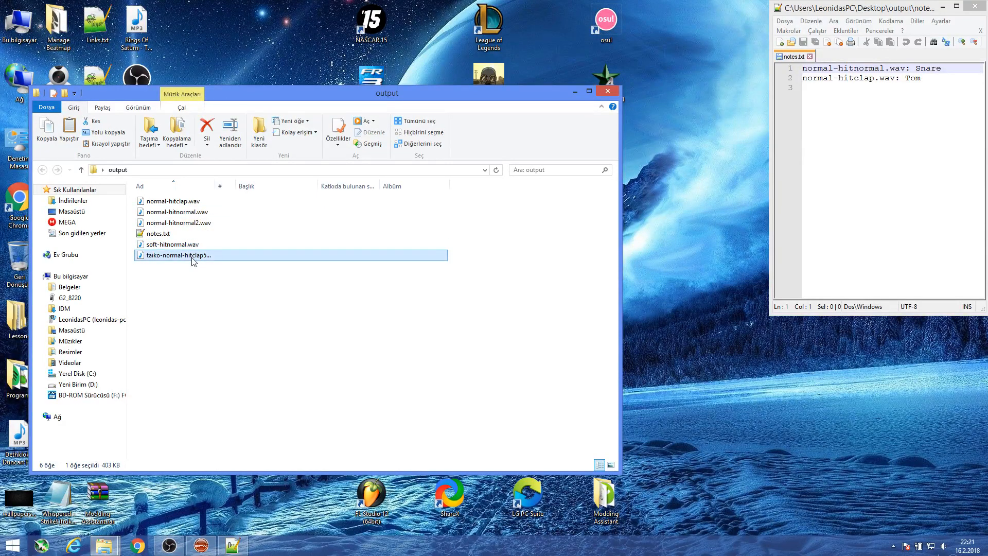
key("Delete")
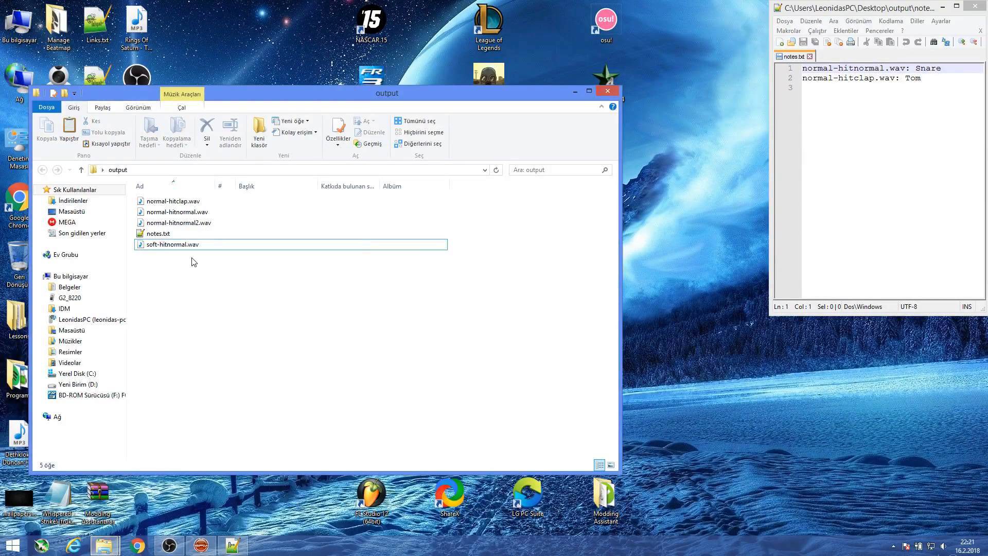
left_click(201, 213)
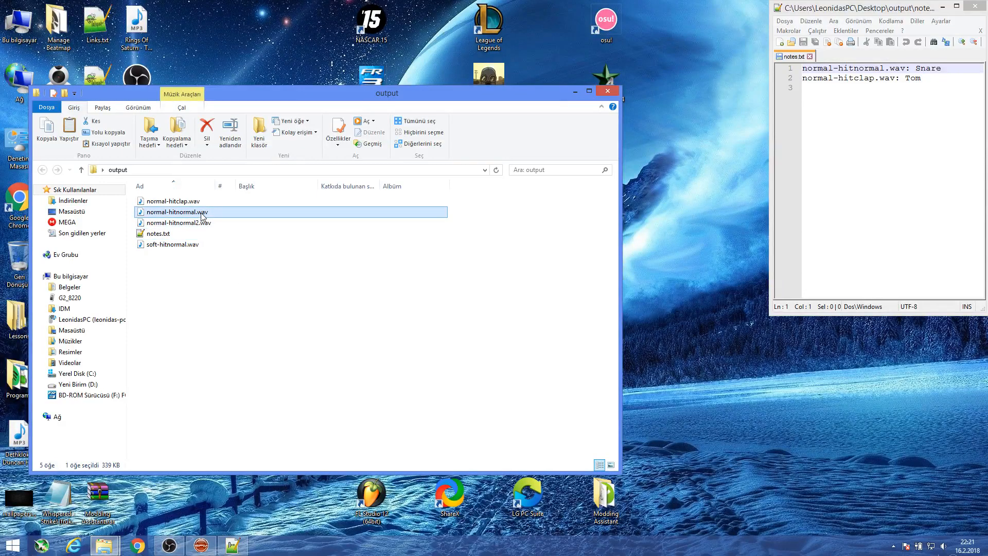
left_click(866, 80)
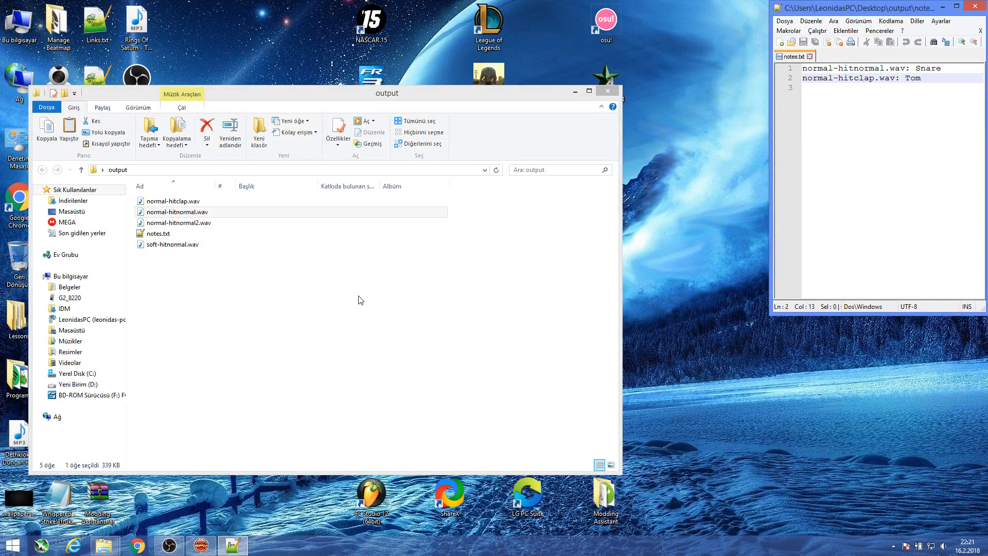
Play normal-hitnormal.wav and normal-hitclap.wav to check their sounds against the labels, and close the media player.
left_click(172, 213)
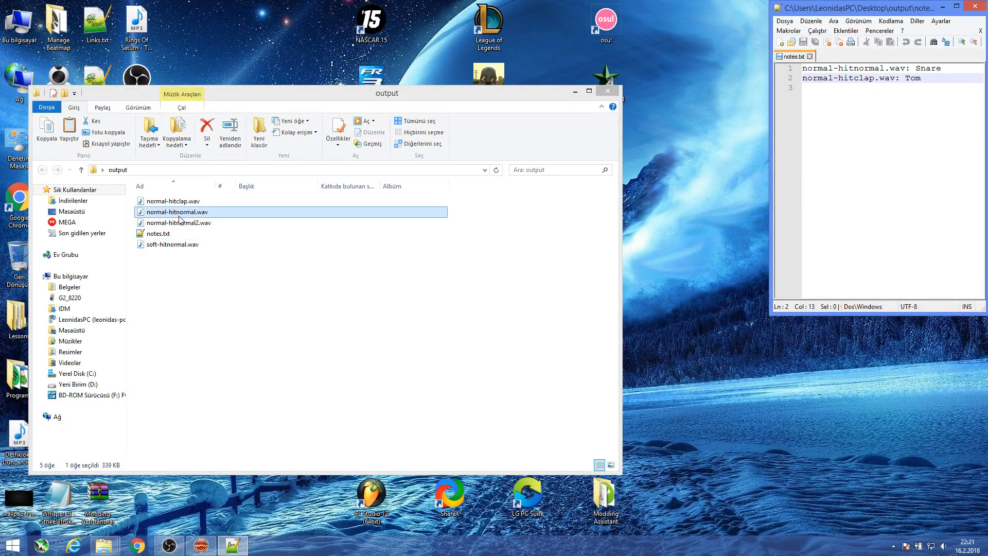
key("Return")
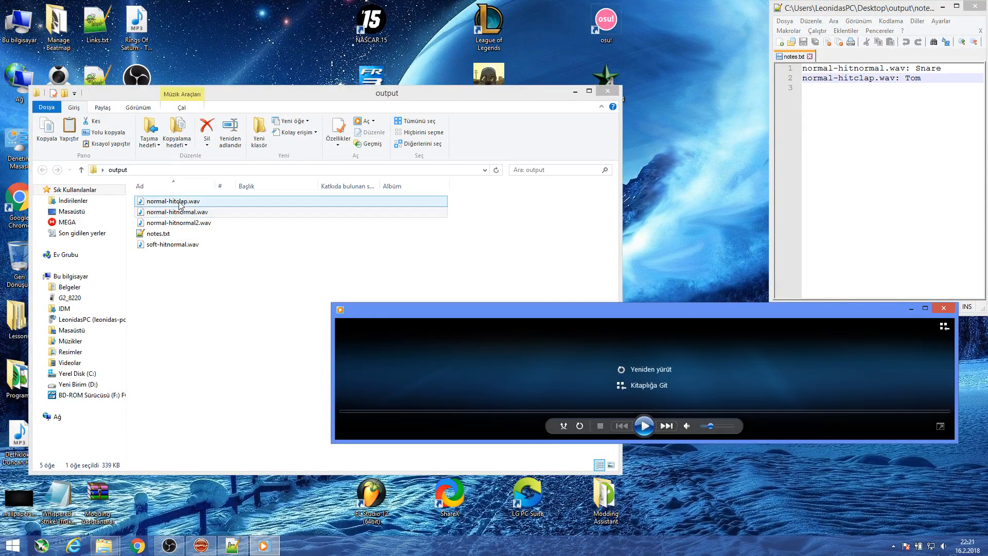
double_click(180, 202)
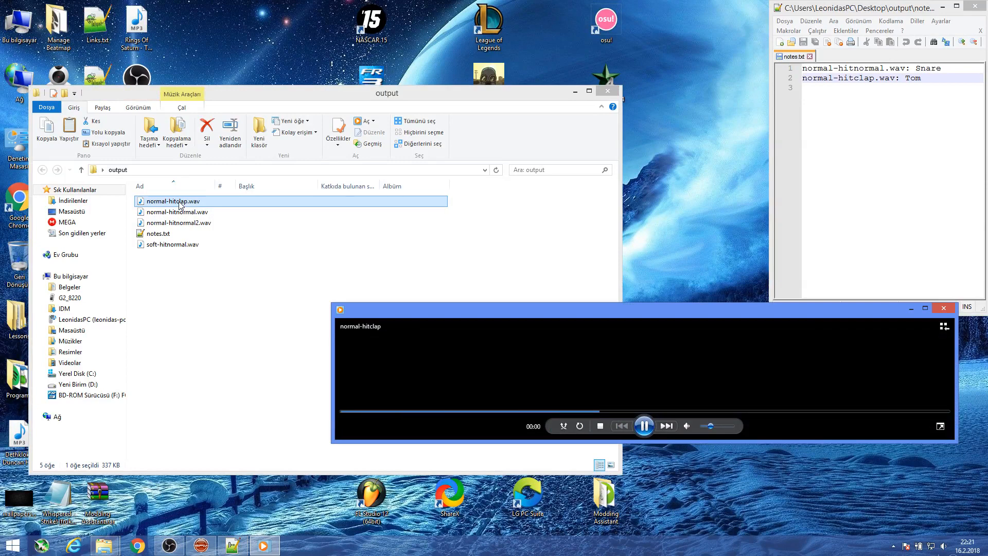
left_click(944, 307)
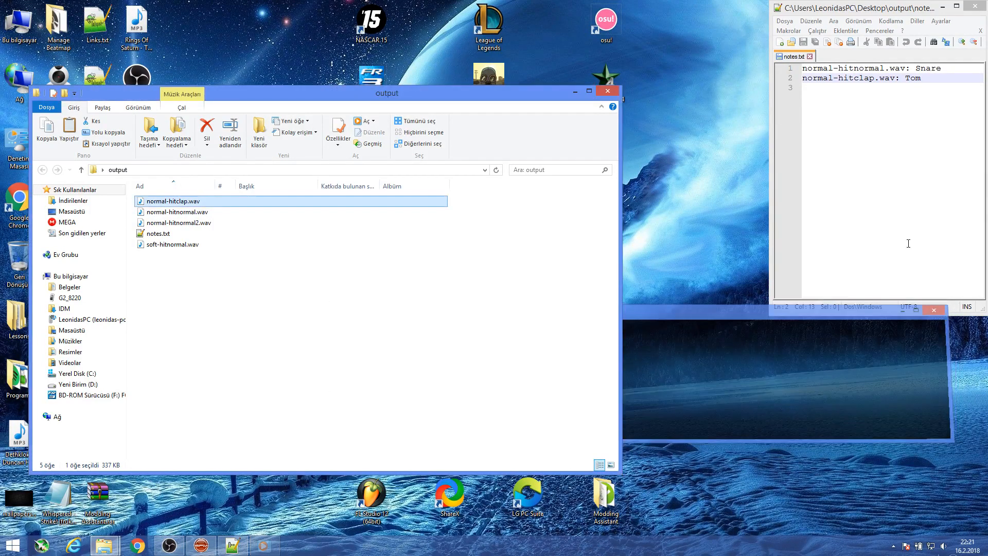
Close the output folder and notes.txt, and switch back to the main Manage Beatmap window.
left_click(608, 94)
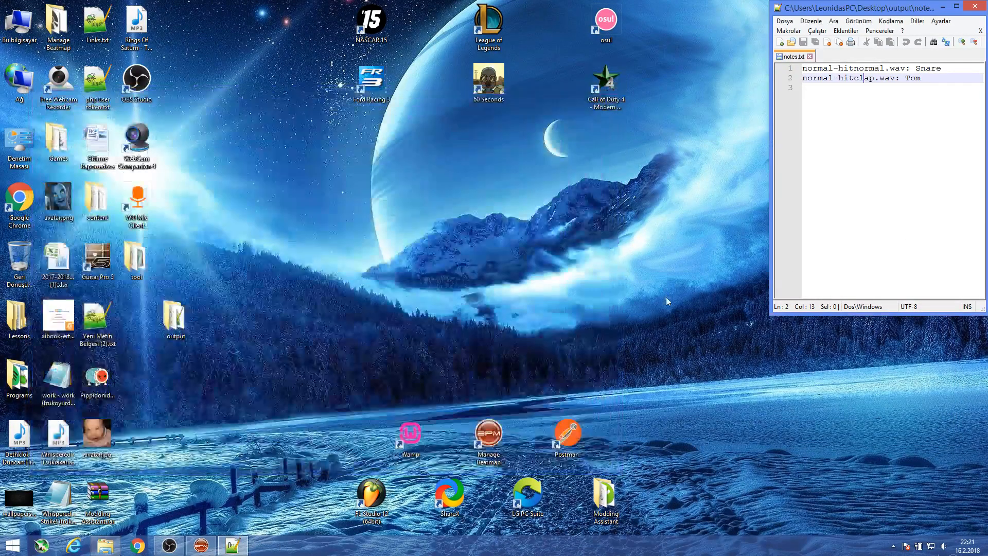
left_click(975, 7)
left_click(201, 545)
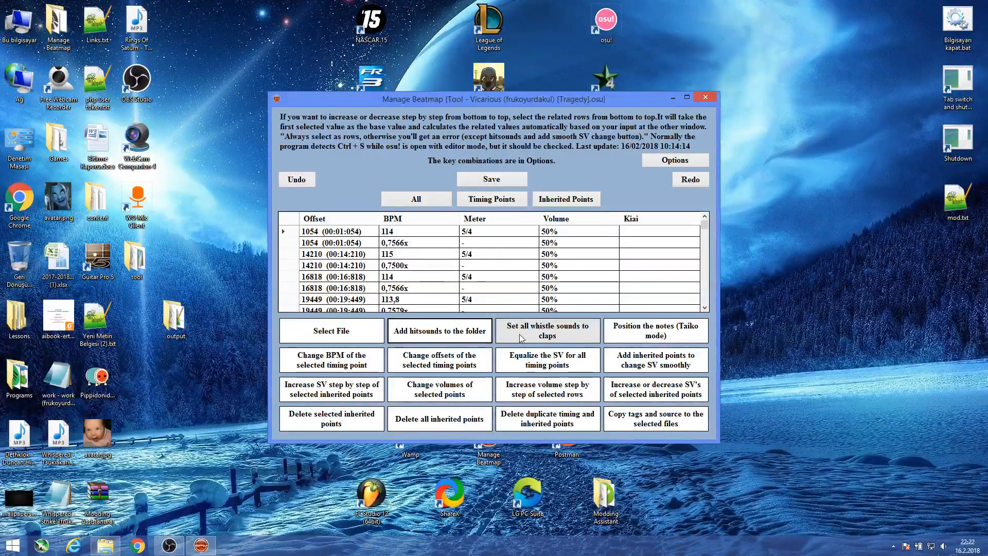
Try to set all whistle sounds to claps, and decline the confirmation.
left_click(547, 340)
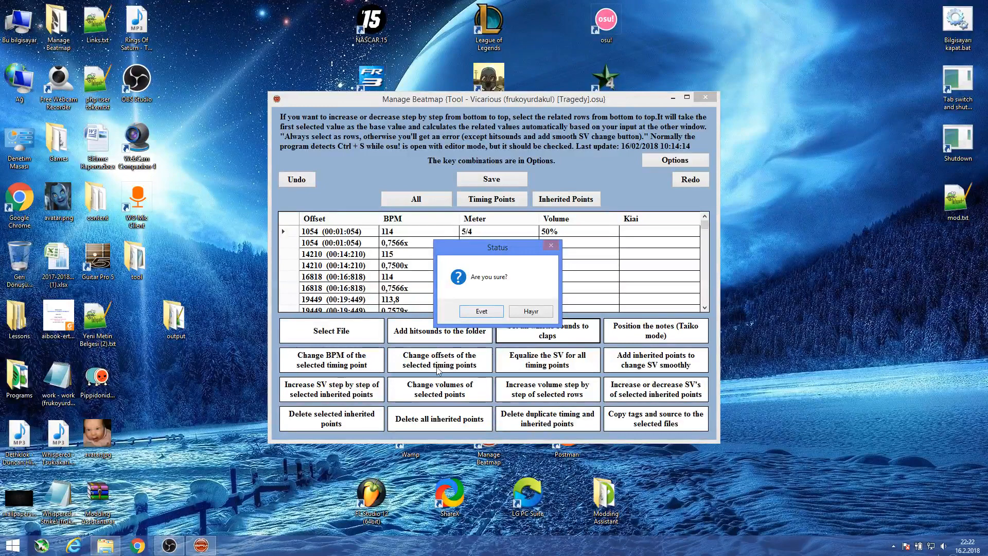
left_click(530, 311)
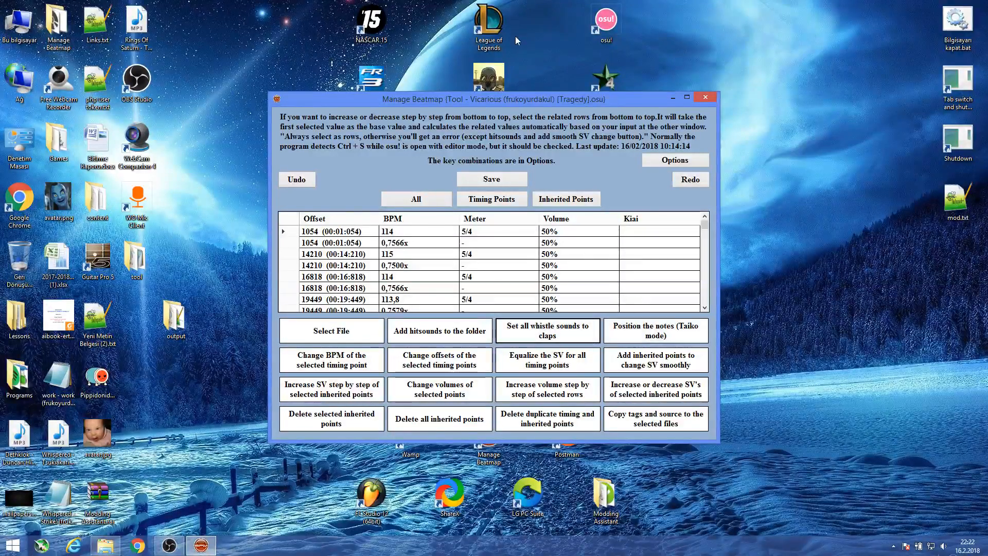
Launch osu! from the desktop and lower its volume to 2 in the Windows volume mixer.
left_click_drag(517, 103, 706, 101)
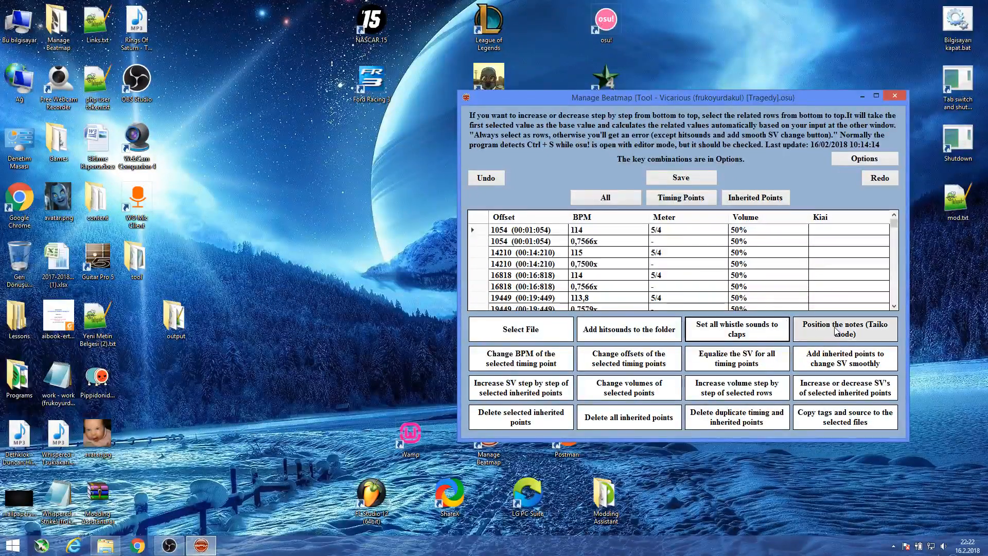
double_click(605, 23)
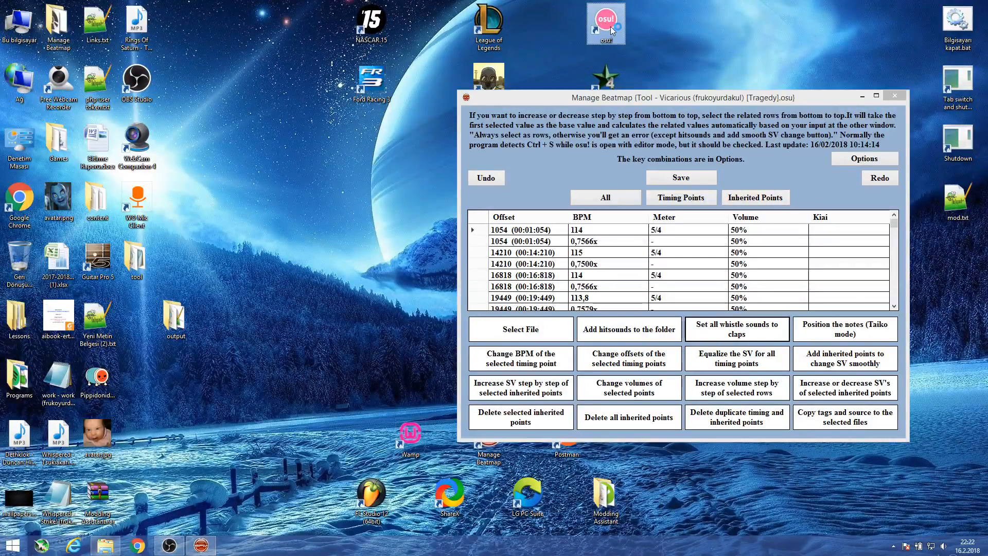
left_click(943, 546)
left_click(946, 525)
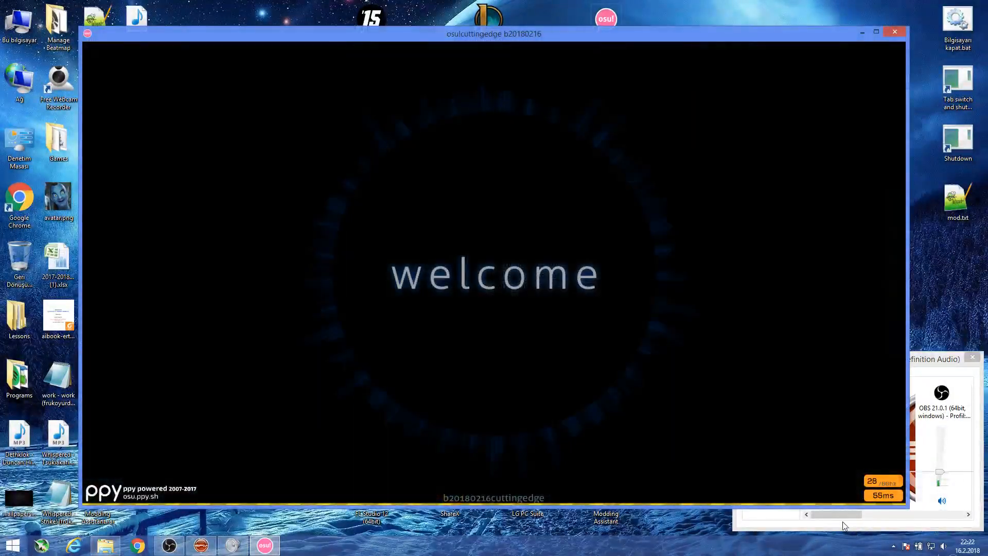
left_click_drag(851, 515, 954, 515)
left_click_drag(941, 429, 941, 488)
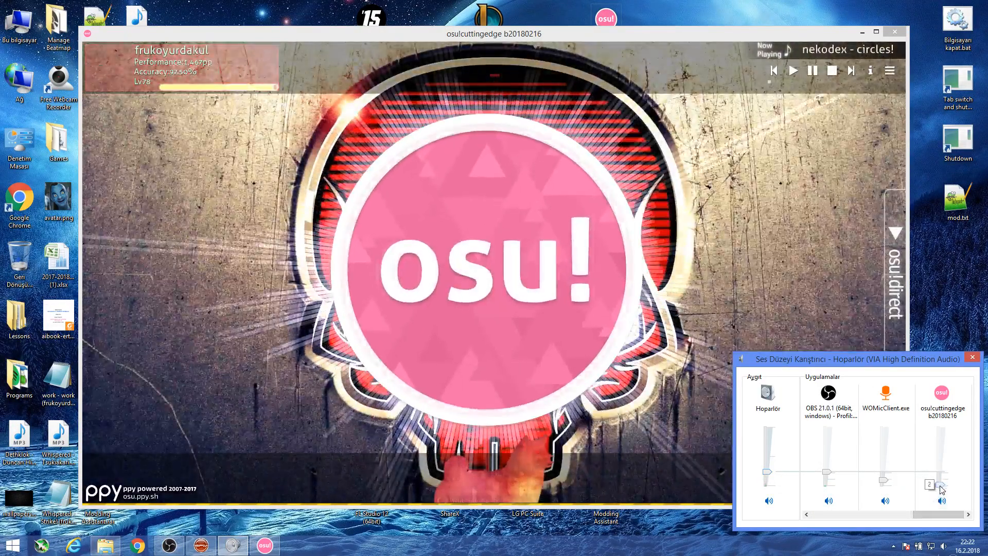
Enter the osu! beatmap editor and open the taiko map Hop Step Adventure* [Special] by TKS.
left_click(214, 294)
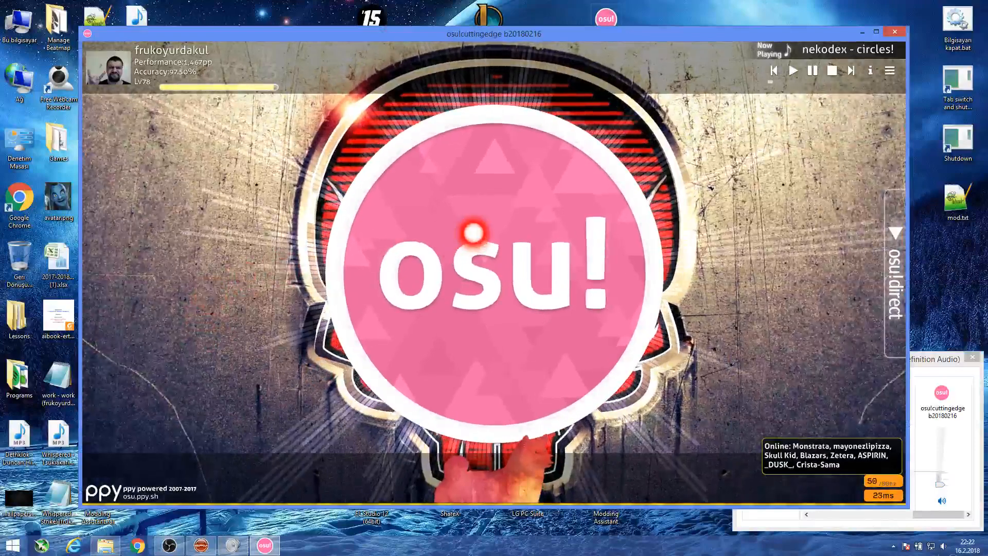
left_click(474, 232)
left_click(596, 260)
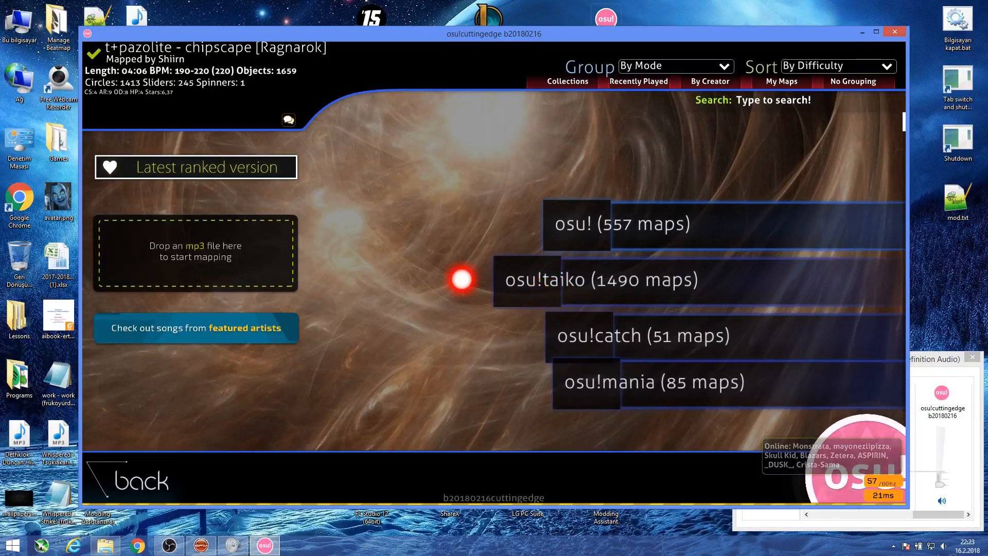
left_click(573, 277)
scroll(496, 347, "down", 10)
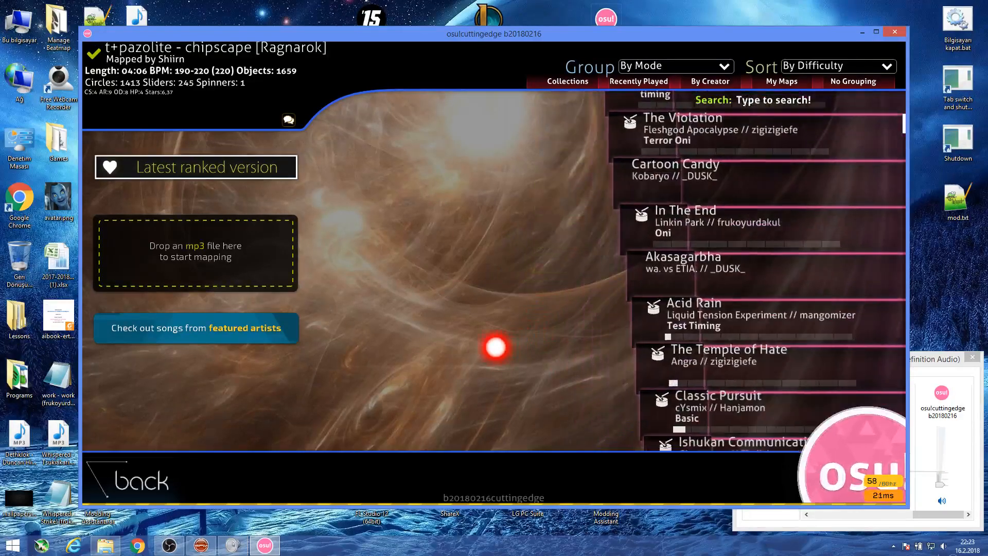
scroll(503, 424, "up", 15)
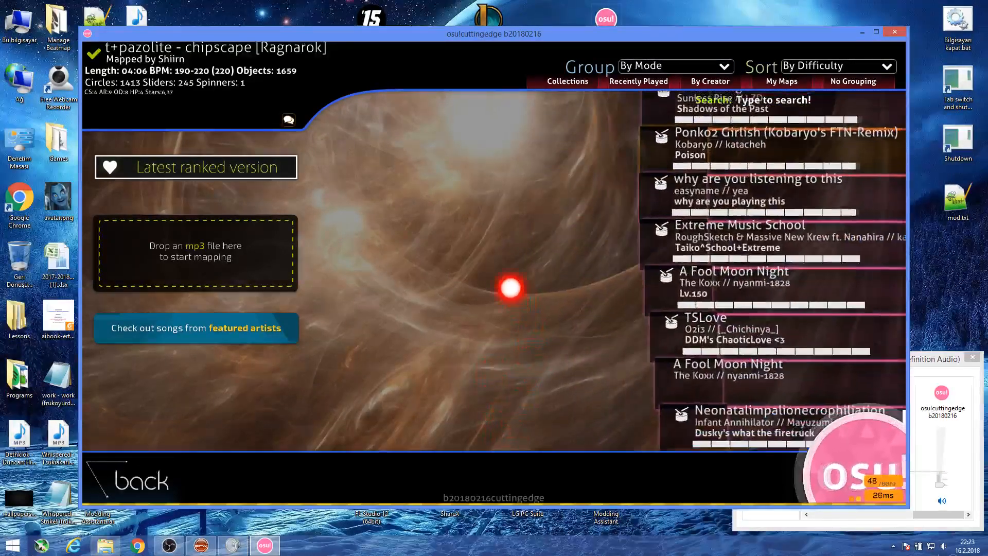
scroll(490, 282, "up", 7)
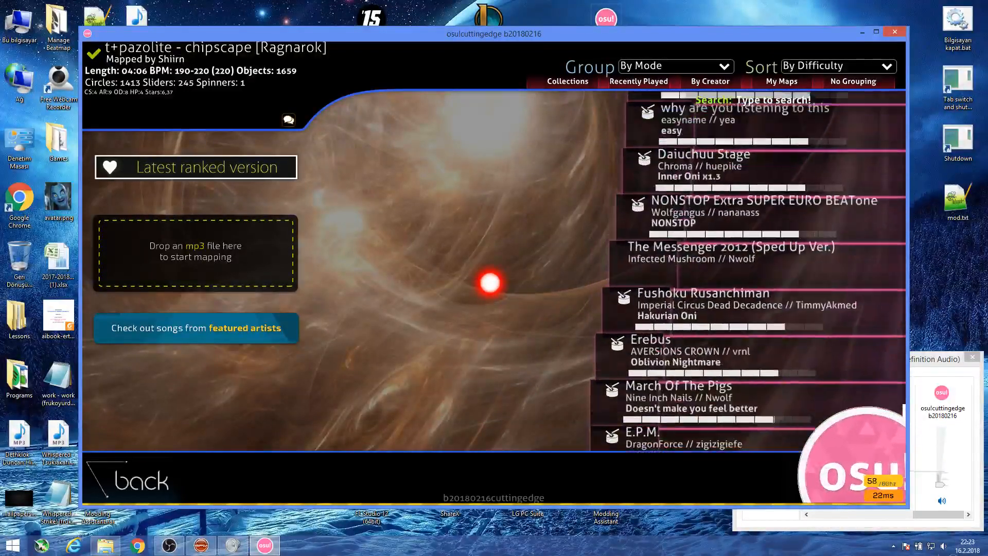
scroll(490, 282, "up", 12)
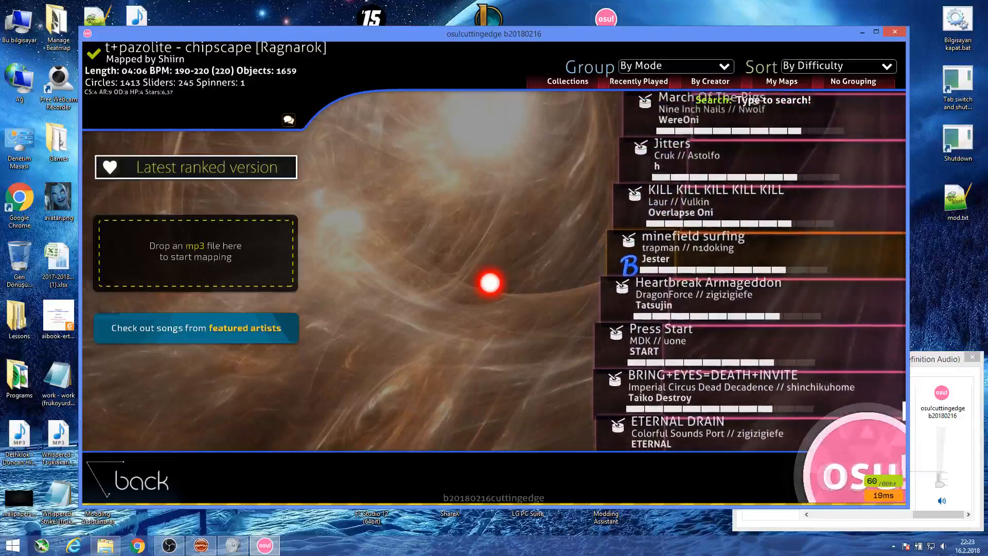
scroll(490, 282, "up", 12)
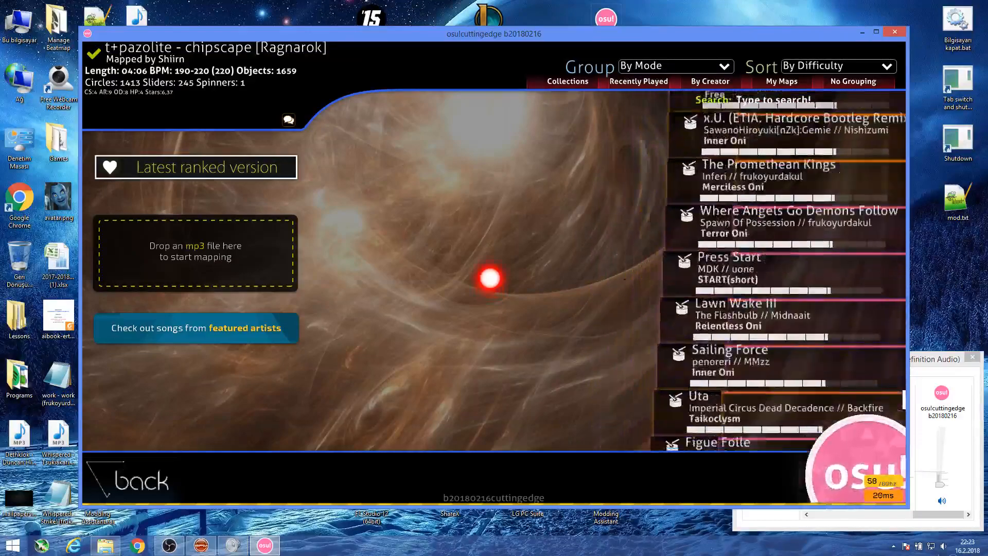
scroll(488, 277, "up", 3)
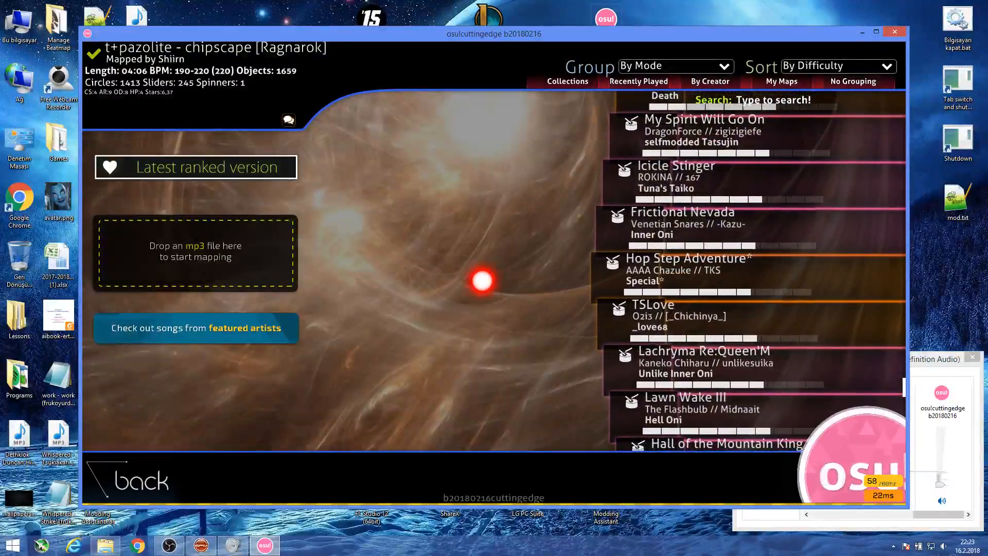
left_click(640, 256)
key("F4")
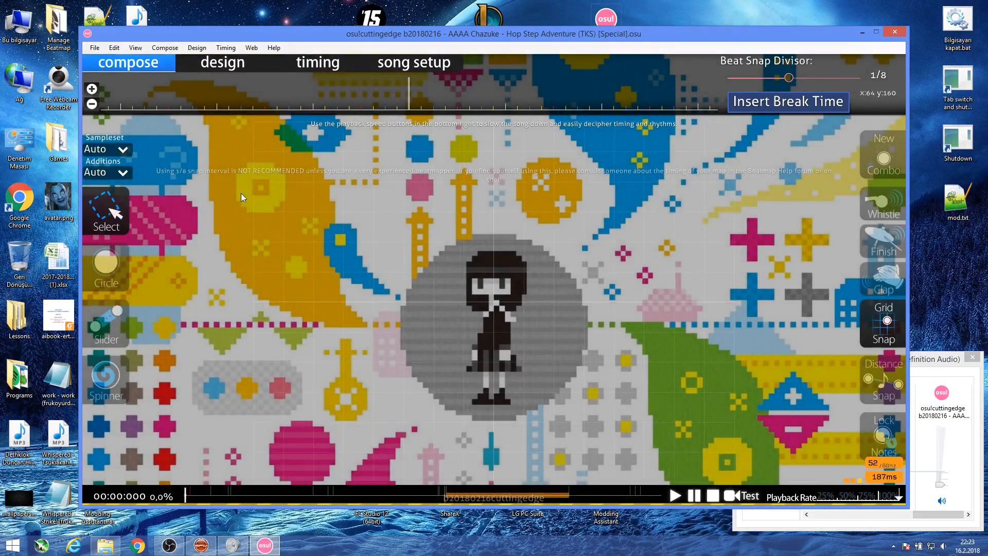
Open the beatmap's song folder from the editor and copy the folder path.
left_click(94, 47)
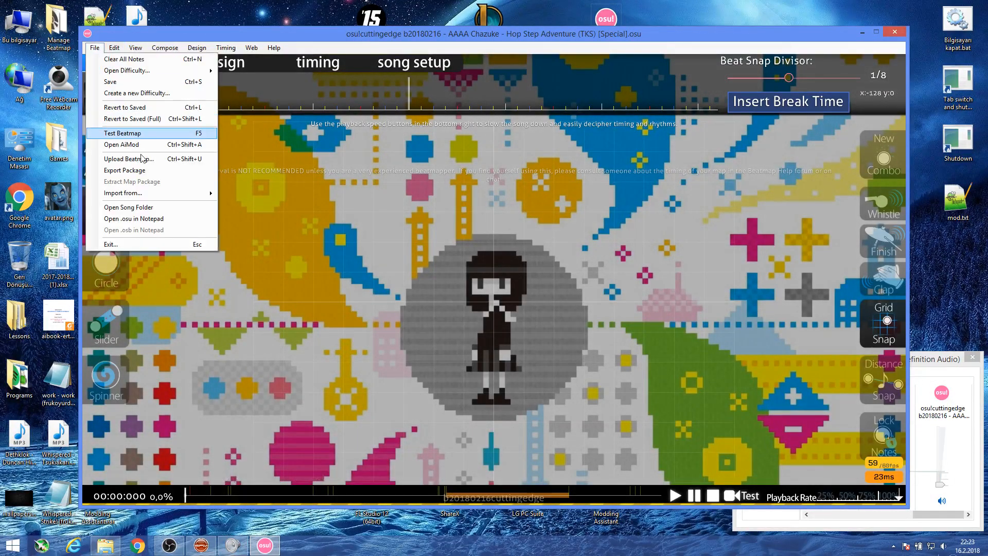
left_click(151, 211)
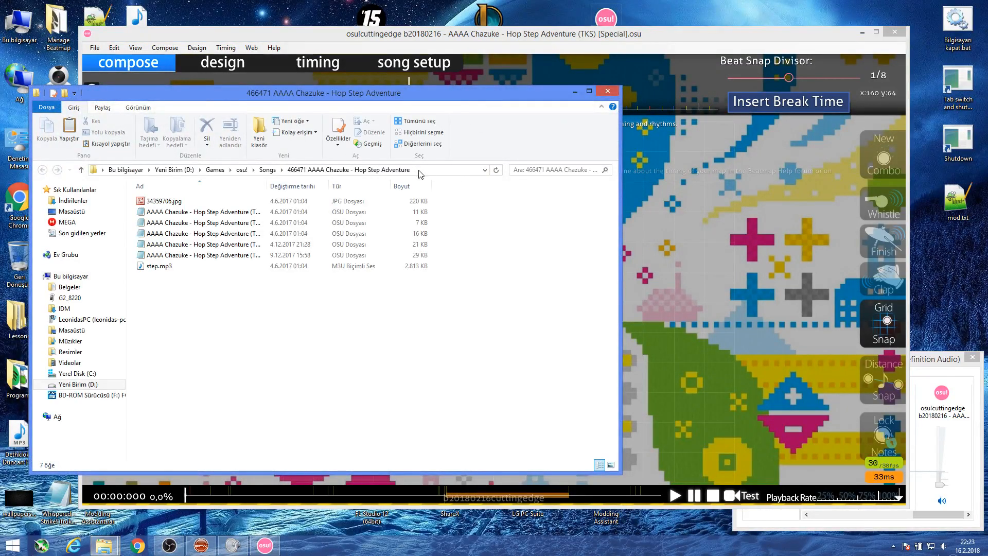
left_click(420, 171)
key("ctrl+c")
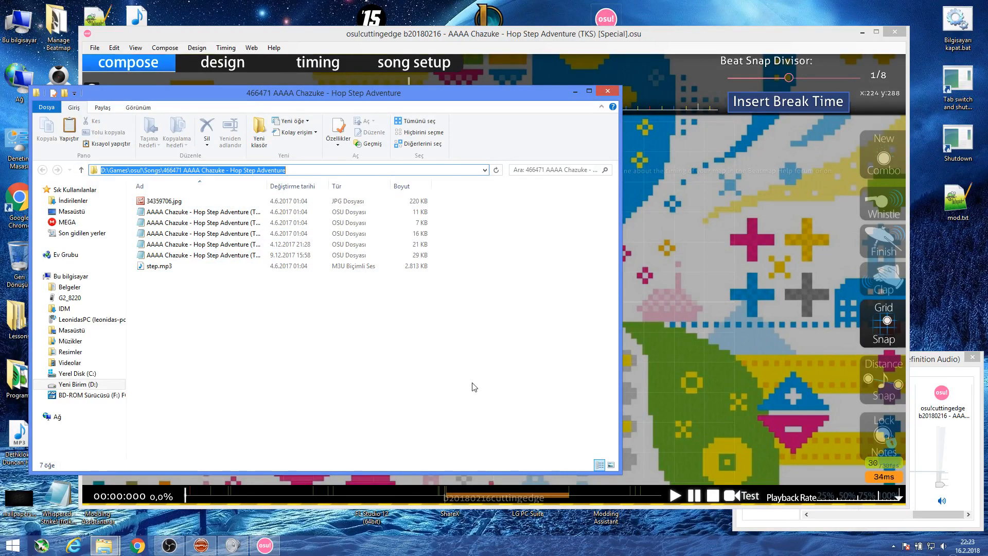
Switch to Manage Beatmap and load the Hop Step Adventure (TKS) [Special].osu file from the copied folder path.
left_click(201, 545)
left_click(520, 330)
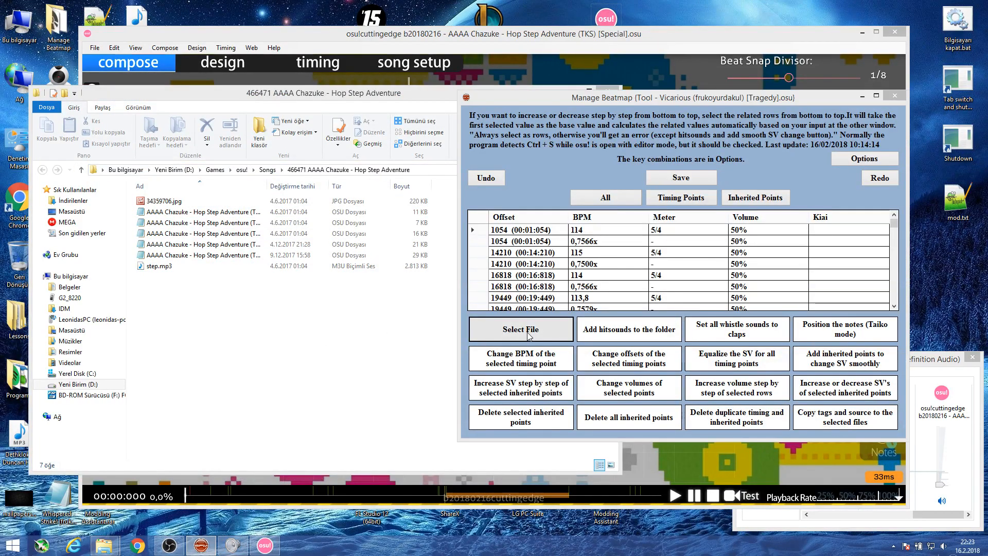
left_click(705, 132)
key("ctrl+v")
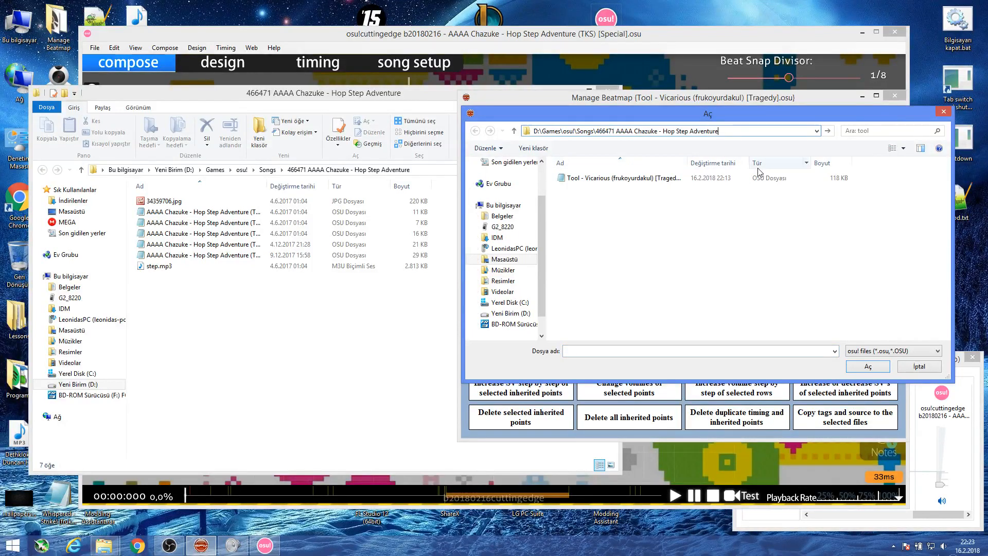
key("Return")
double_click(701, 222)
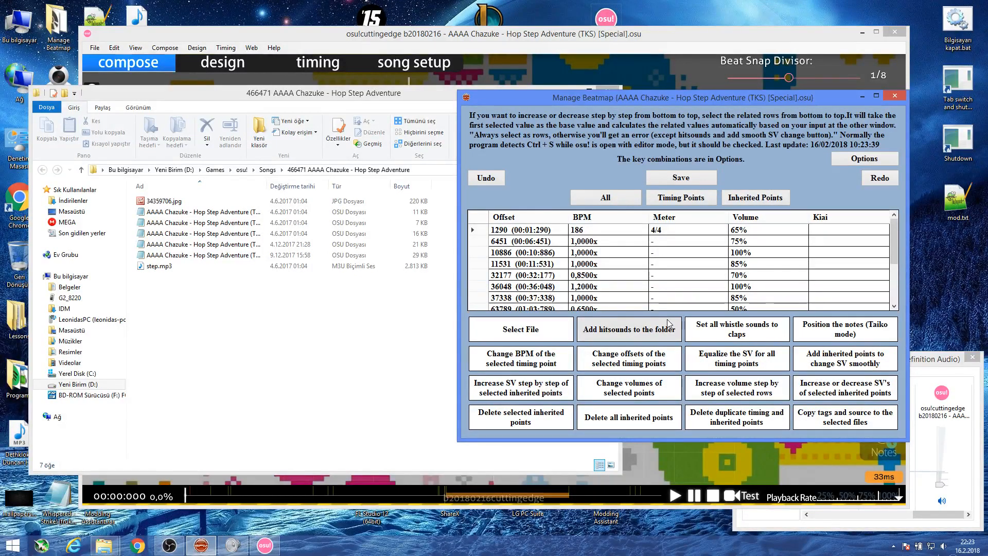
Switch back to the osu! editor and advance to 00:03:306 to examine where the first notes are placed.
left_click(669, 325)
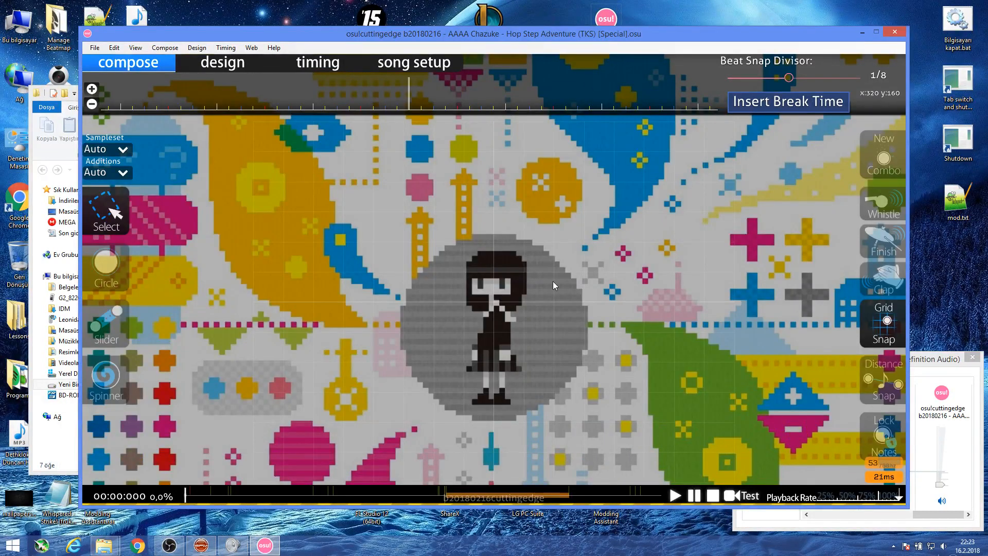
key("t")
key("t")
key("t")
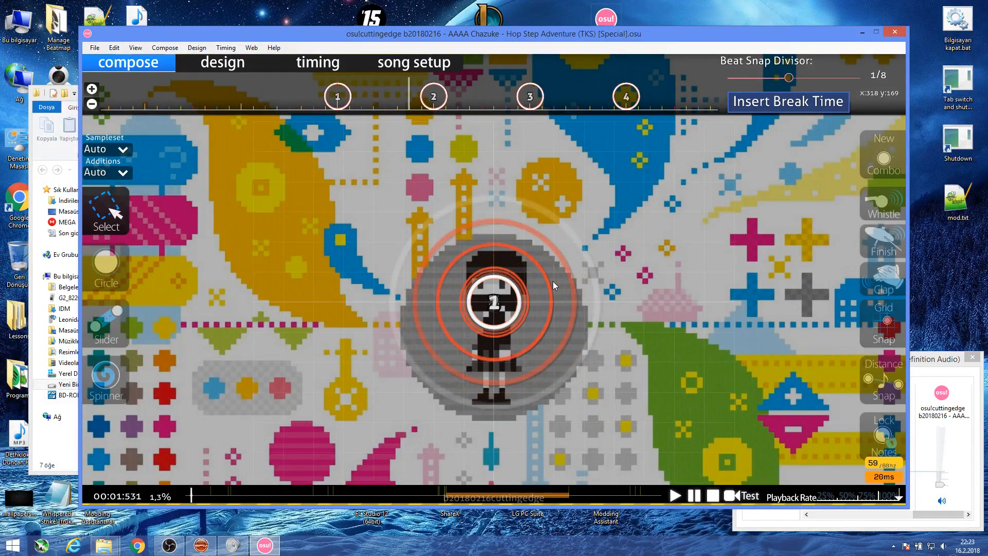
key("t")
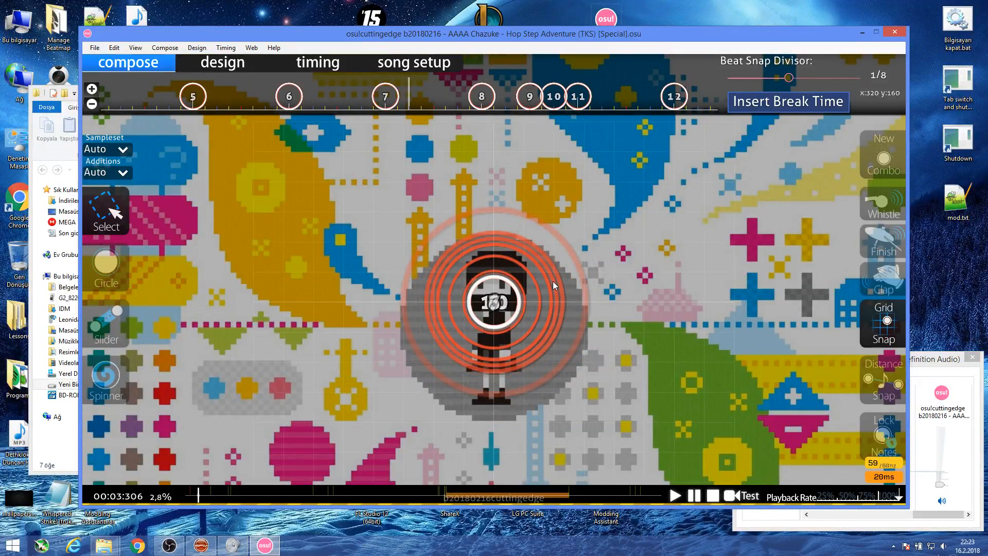
Position the notes for Taiko mode in Manage Beatmap and confirm the operation.
left_click(200, 545)
left_click(845, 329)
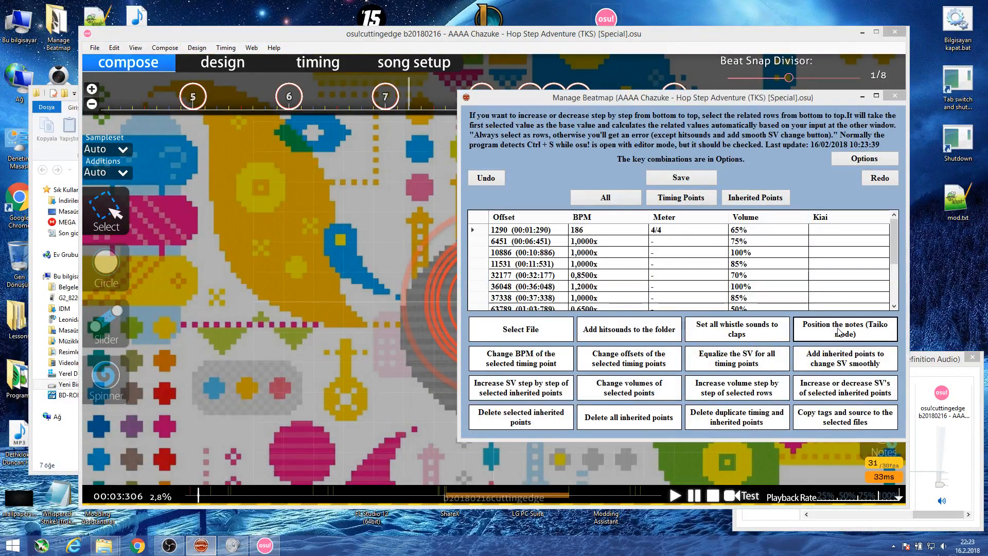
left_click(481, 311)
left_click(522, 310)
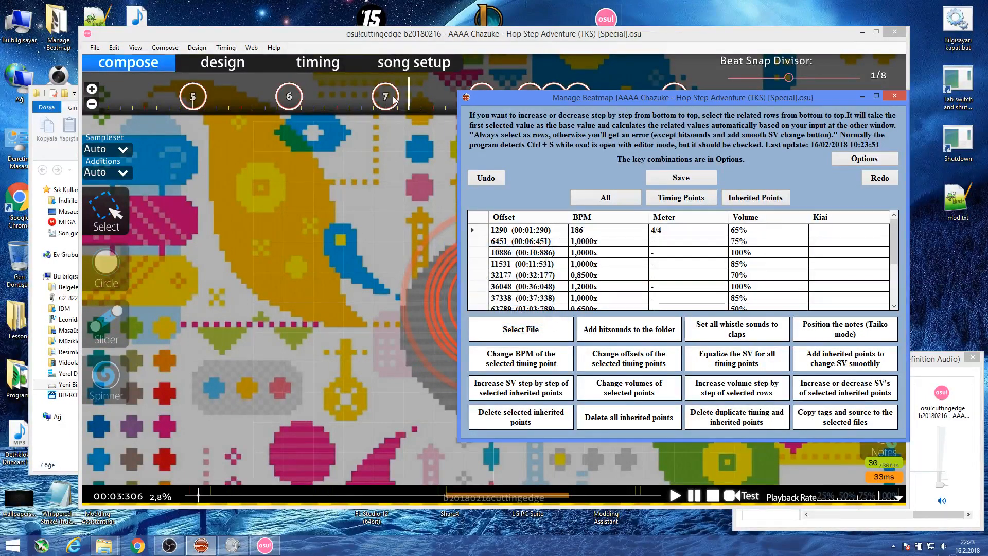
Reload the beatmap in osu! by leaving the editor and reopening Hop Step Adventure* [Special].
left_click(423, 46)
key("Escape")
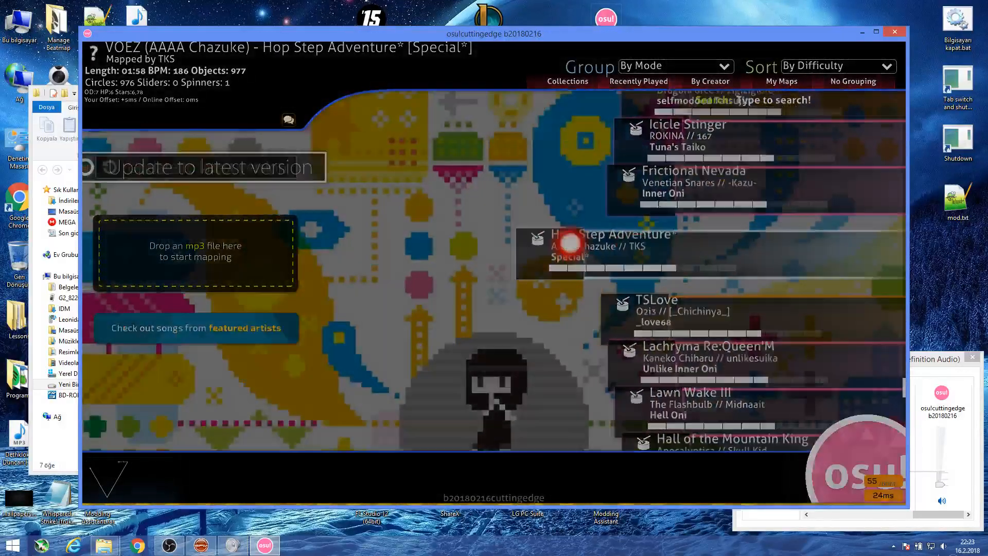
left_click(569, 242)
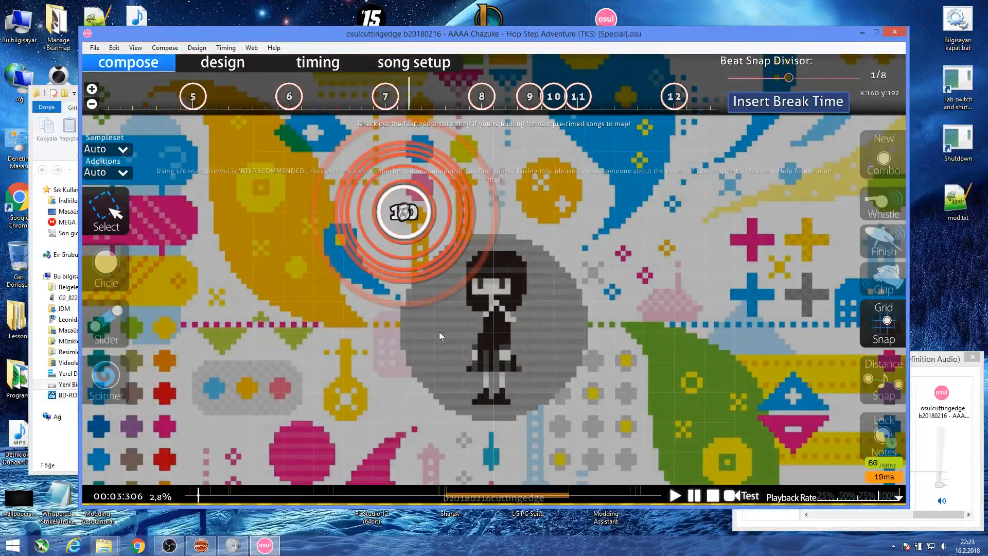
Step forward through the timeline from 00:03:306 to 00:10:080 and examine the new positions of the red and blue notes.
left_click(403, 216)
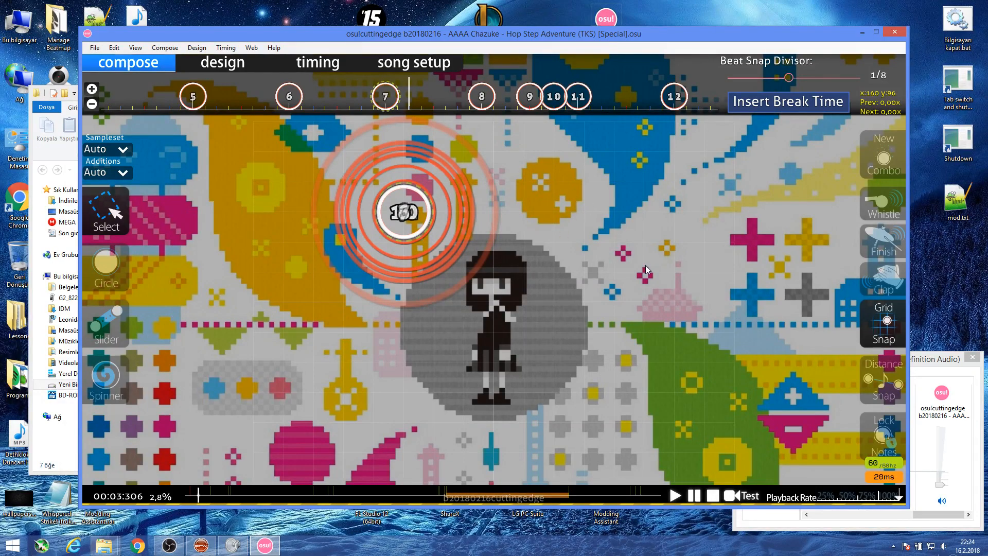
key("shift+Right")
key("shift+Right")
key("shift+Right")
key("shift+Right")
key("shift+Right")
key("shift+Right")
key("shift+Right")
key("shift+Right")
key("shift+Right")
key("shift+Right")
key("shift+Right")
key("shift+Right")
key("shift+Right")
key("shift+Right")
key("shift+Right")
key("shift+Right")
key("shift+Right")
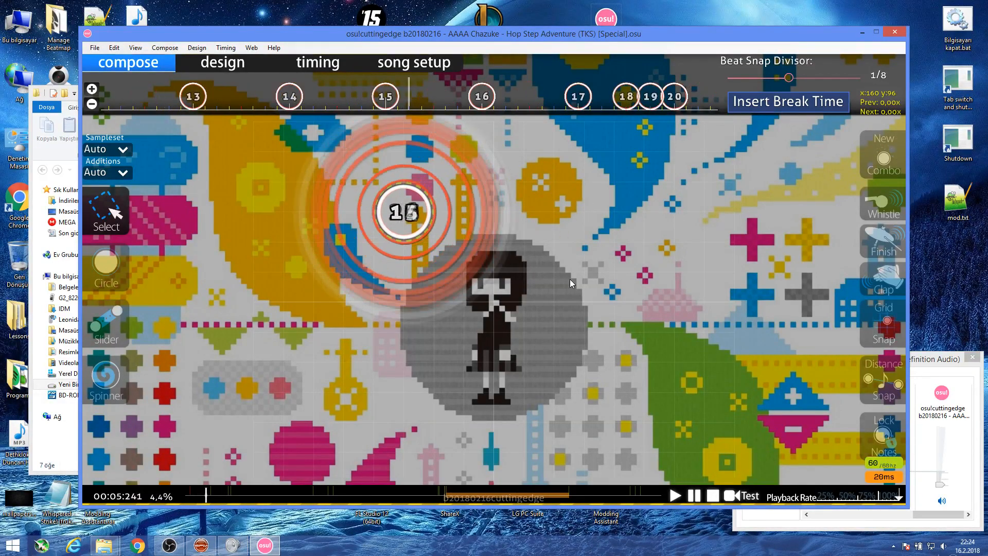
key("shift+Right")
key("shift+Right")
key("shift+Right")
key("shift+Right")
key("shift+Right")
key("shift+Right")
key("shift+Right")
key("shift+Right")
key("shift+Right")
key("shift+Right")
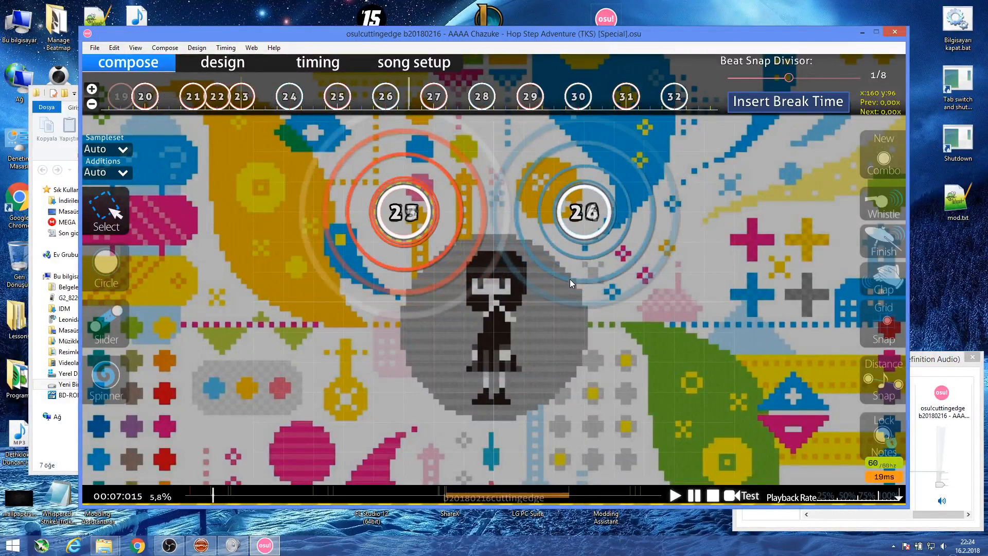
key("shift+Right")
key("shift+Right")
key("shift+Right")
key("shift+Right")
key("shift+Right")
key("shift+Right")
key("shift+Right")
key("shift+Right")
key("shift+Right")
key("shift+Right")
key("shift+Right")
key("shift+Right")
key("shift+Right")
key("shift+Right")
key("shift+Right")
key("shift+Right")
key("shift+Right")
key("shift+Right")
key("shift+Right")
key("shift+Right")
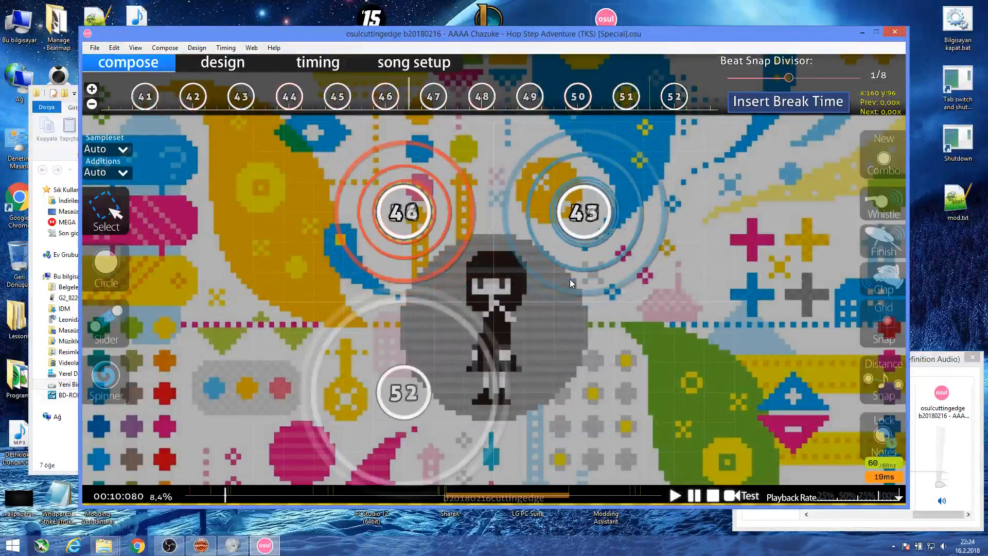
Advance to 00:10:967 and select the large notes 52 and 54 on the timeline to check their positions and hitsounds.
scroll(569, 279, "down", 6)
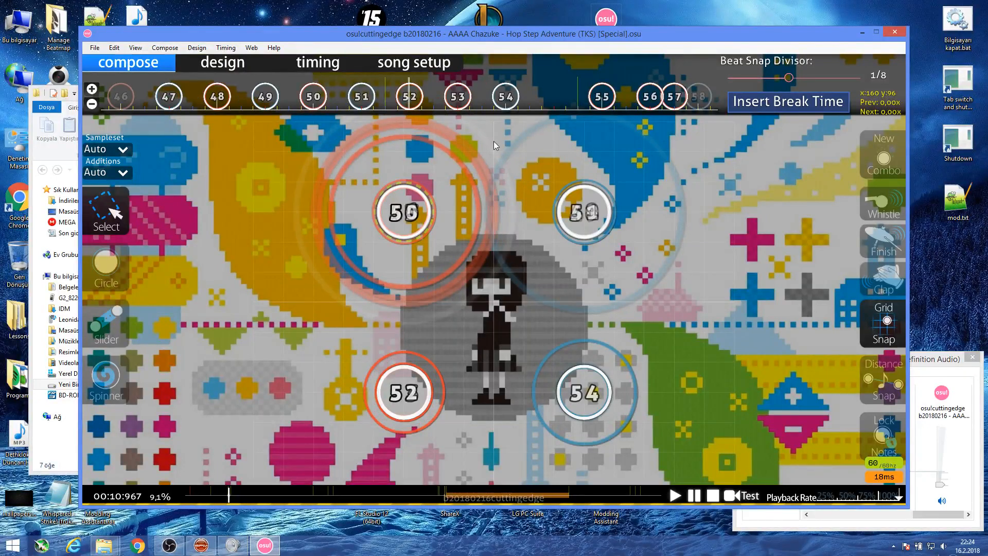
left_click_drag(401, 93, 451, 105)
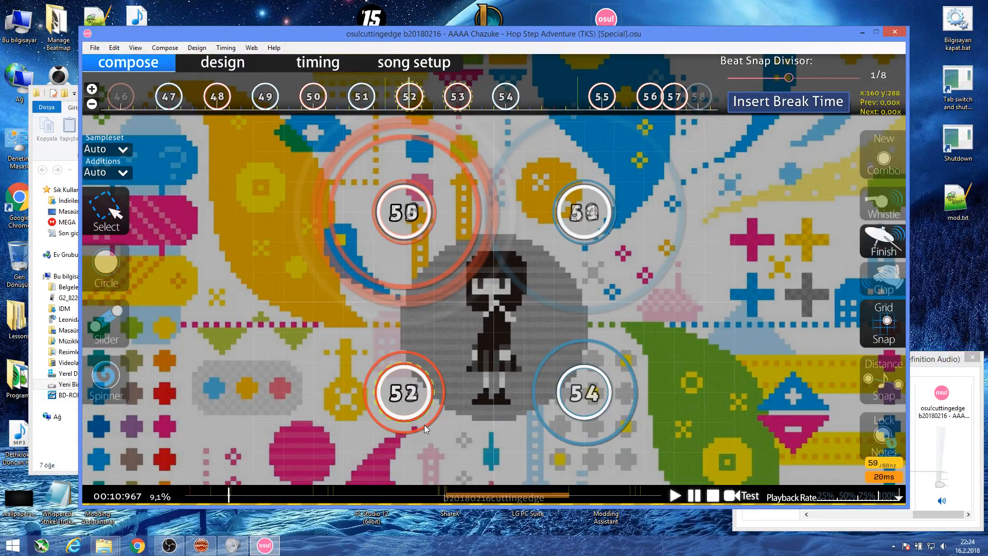
left_click(514, 99)
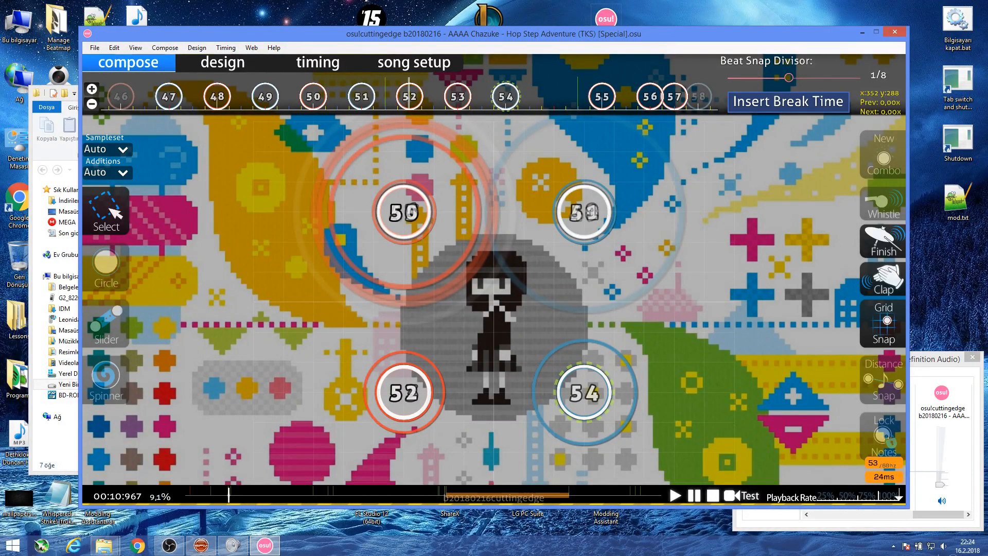
mouse_move(201, 551)
left_click(863, 32)
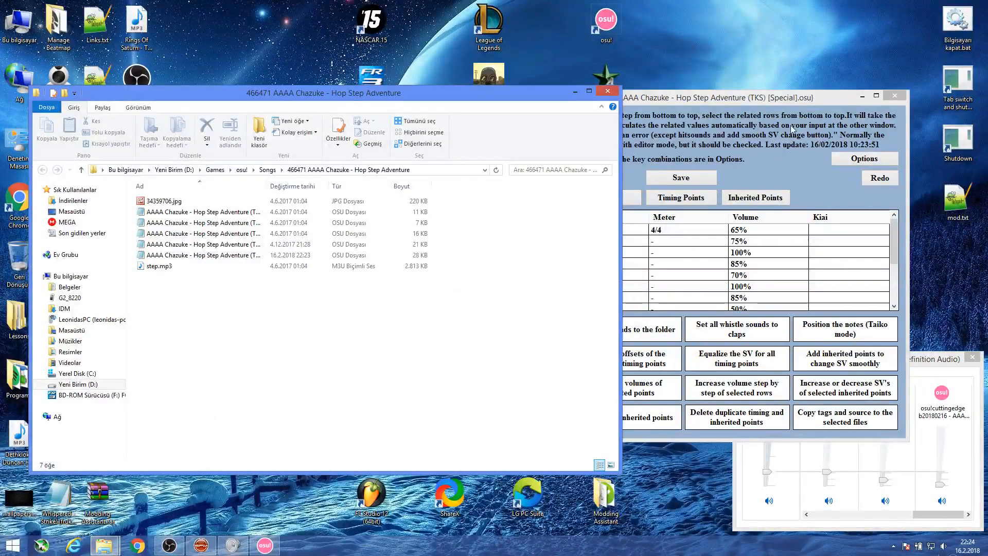
left_click(800, 89)
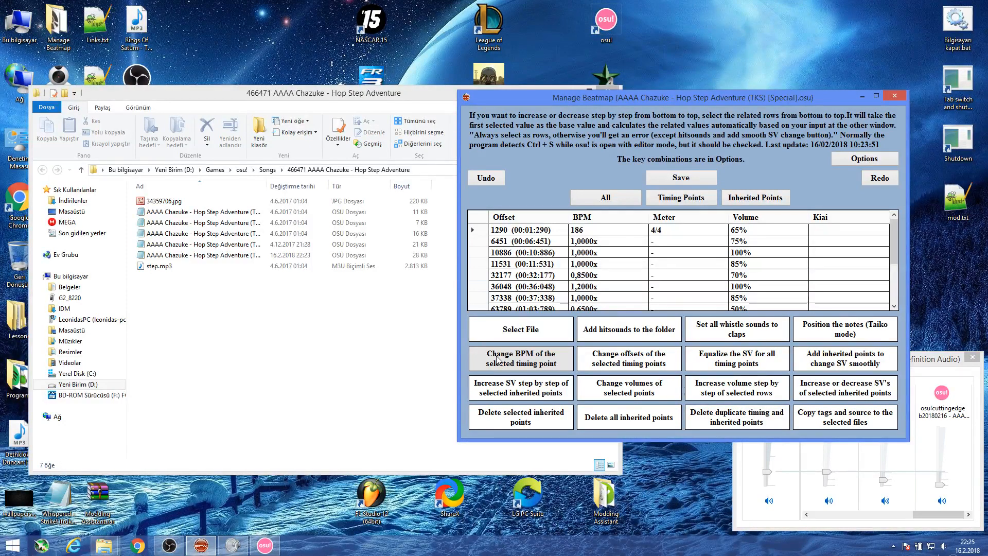
left_click(307, 324)
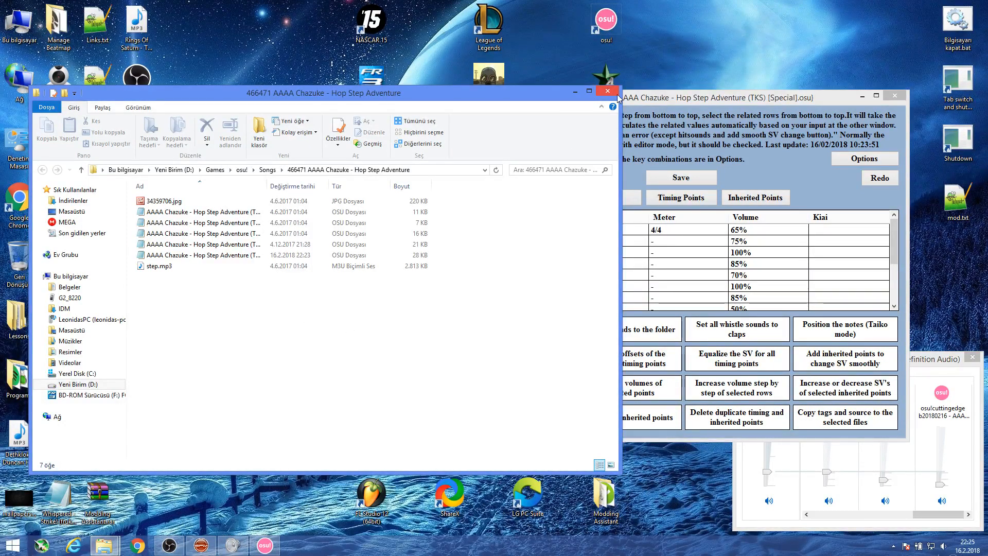
left_click(647, 97)
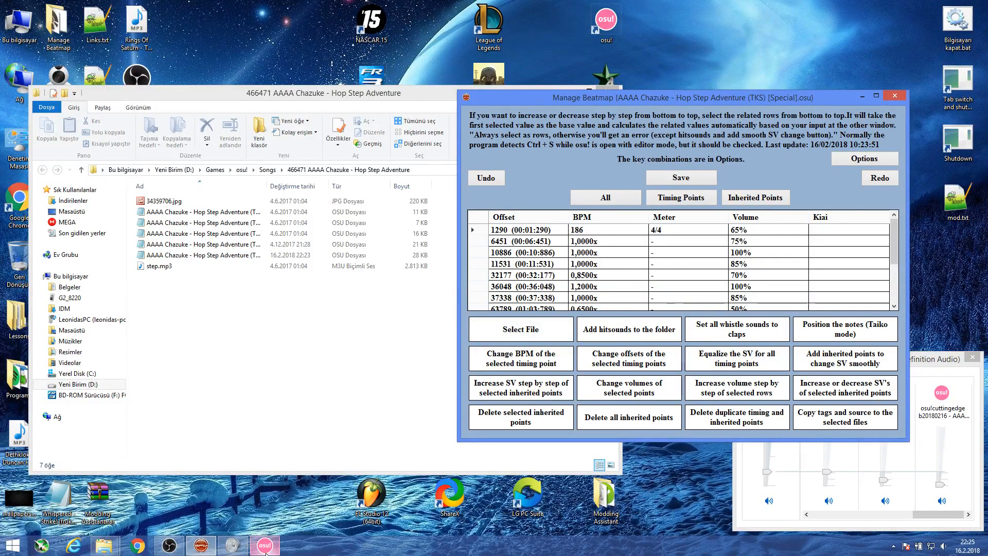
Switch to osu!, leave the current beatmap, search the songs for "K.O." and open Strike! [K.O.] in the editor.
left_click(265, 546)
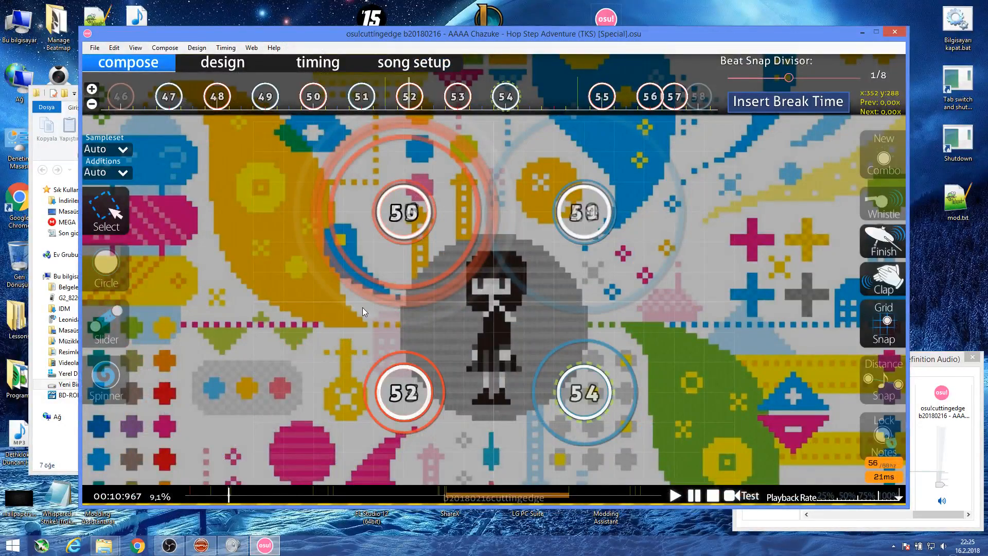
key("Escape")
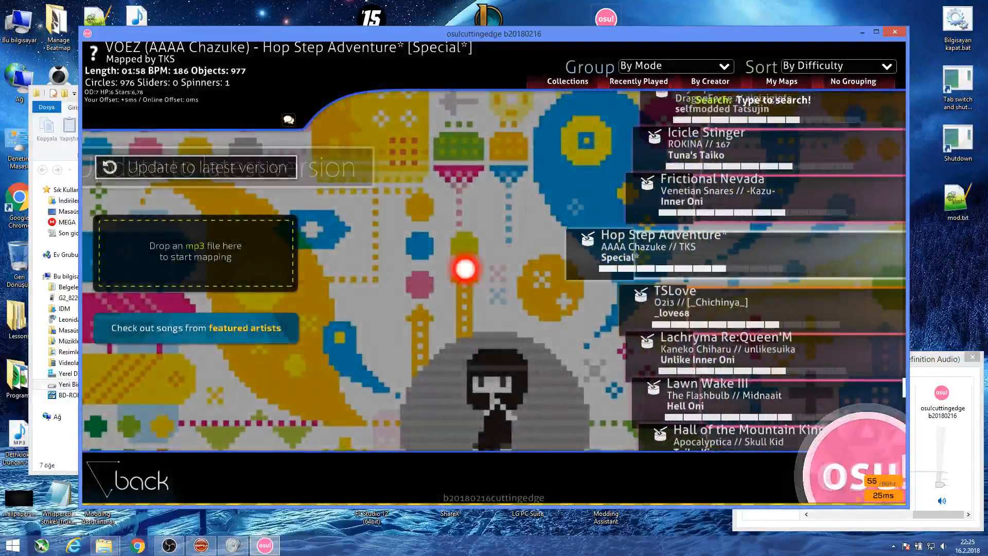
type("K.")
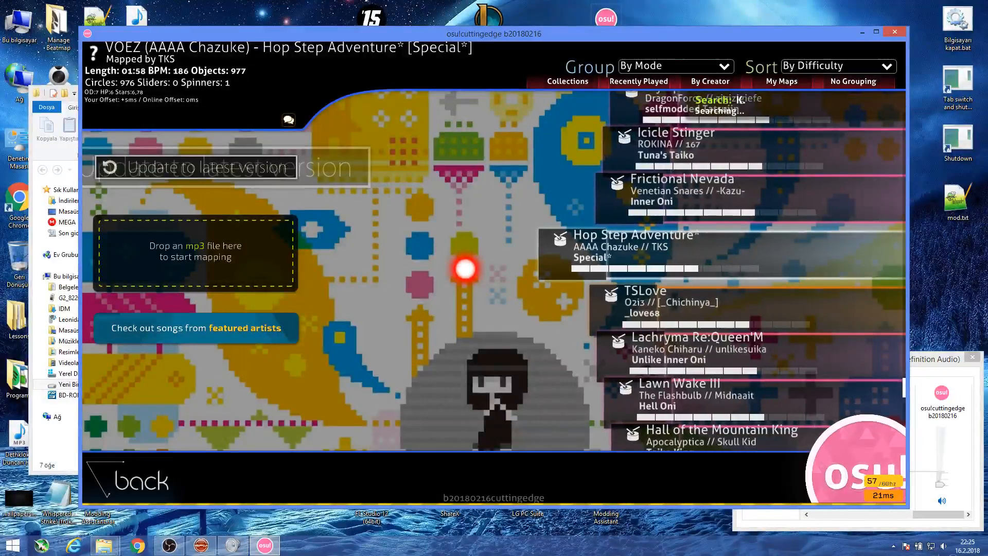
type("O.")
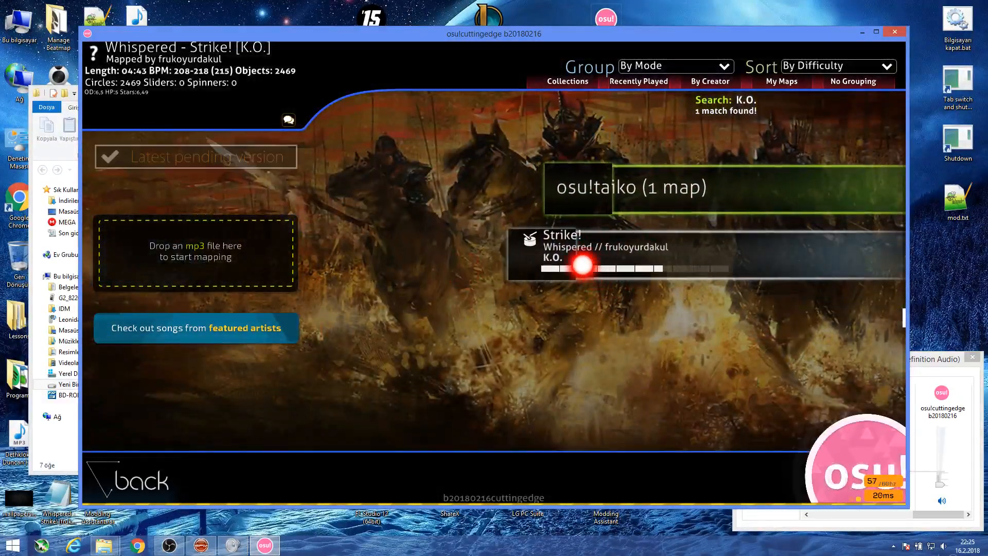
key("F4")
Open the Strike! song folder, copy its path, and set the editor's beat snap divisor to 1/6.
left_click(95, 47)
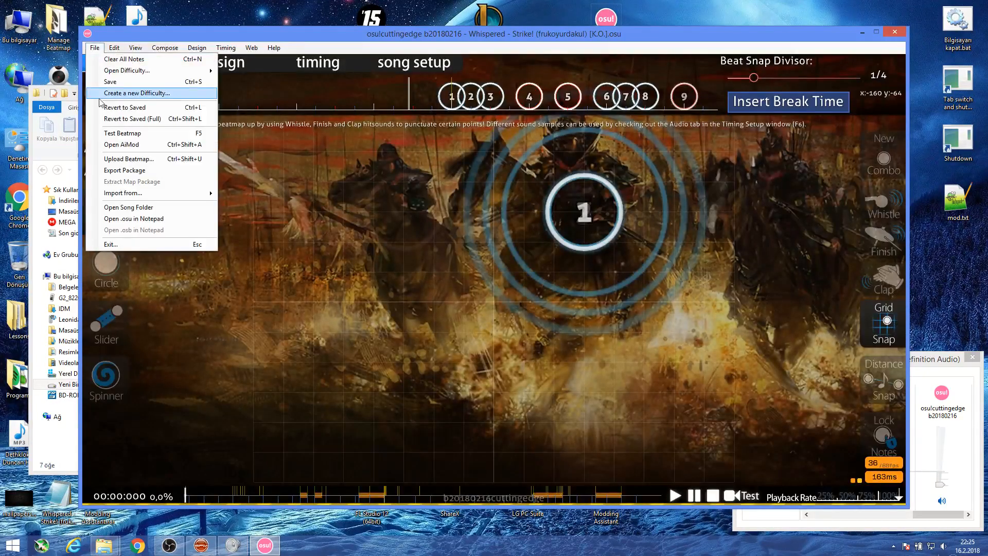
left_click(126, 207)
left_click(460, 183)
key("ctrl+c")
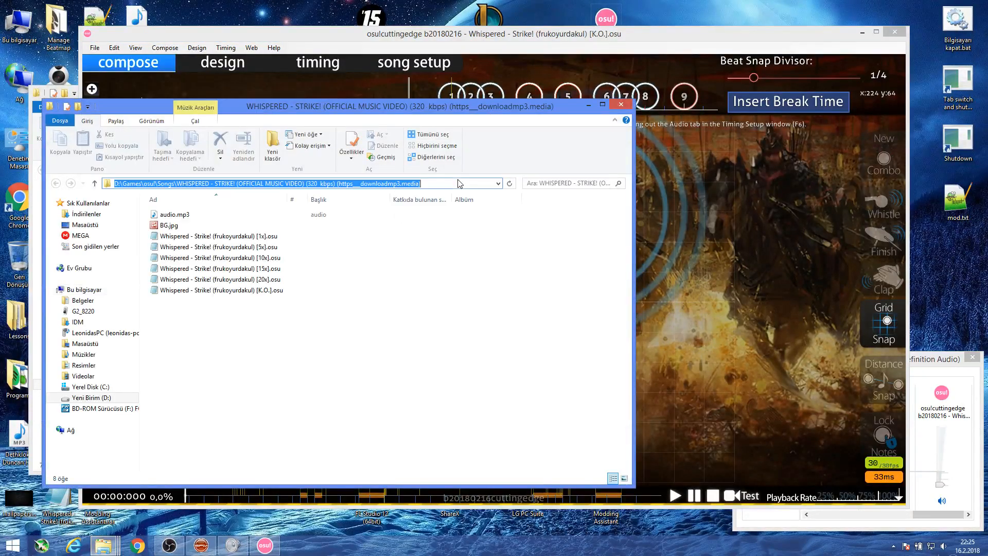
left_click(771, 77)
Load the Strike! [K.O.] .osu file into Manage Beatmap from the copied song folder path.
left_click(200, 545)
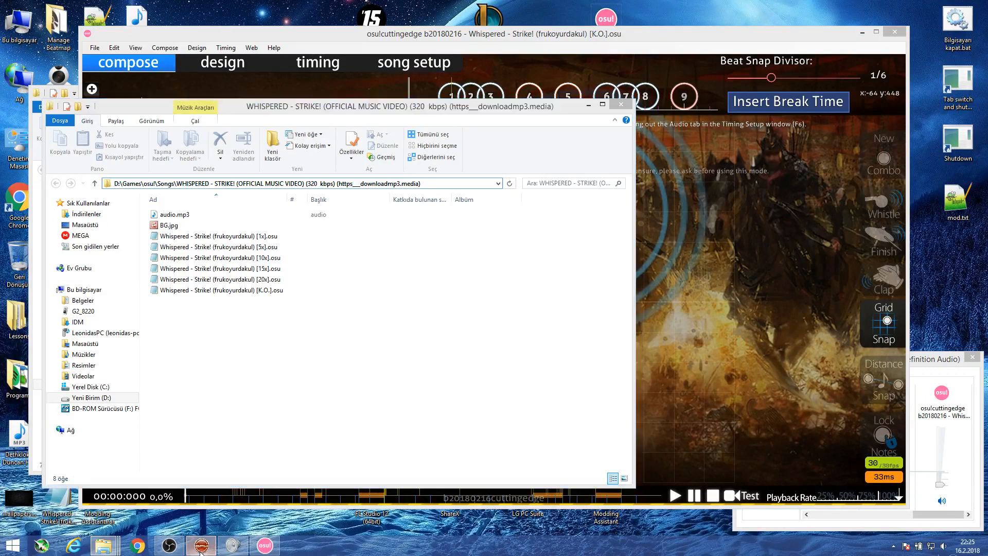
left_click(521, 329)
key("alt+d")
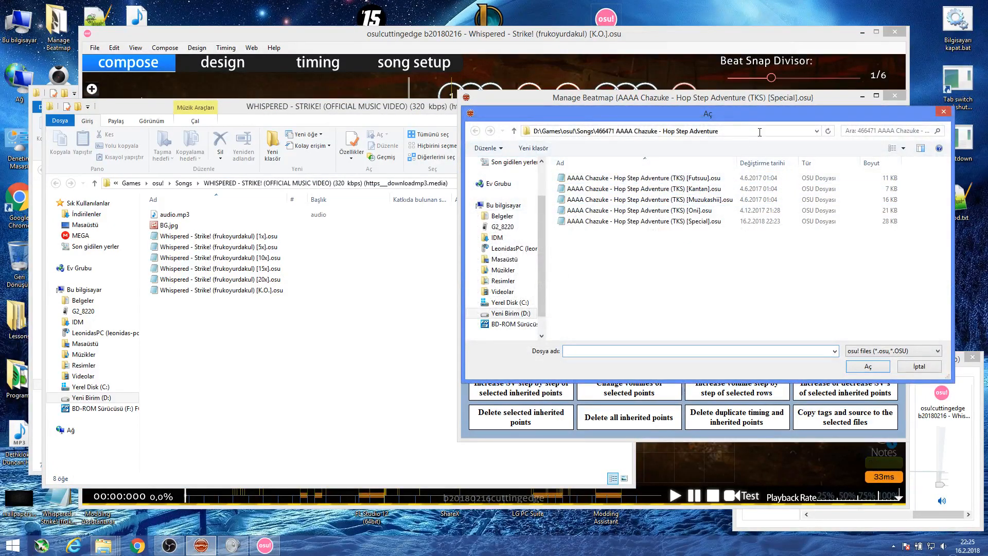
key("ctrl+v")
key("Return")
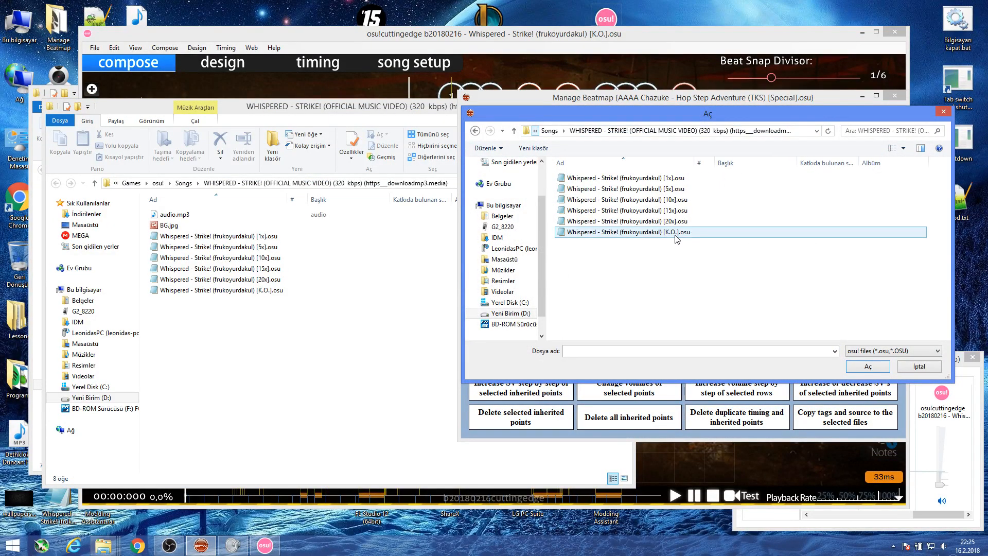
double_click(673, 232)
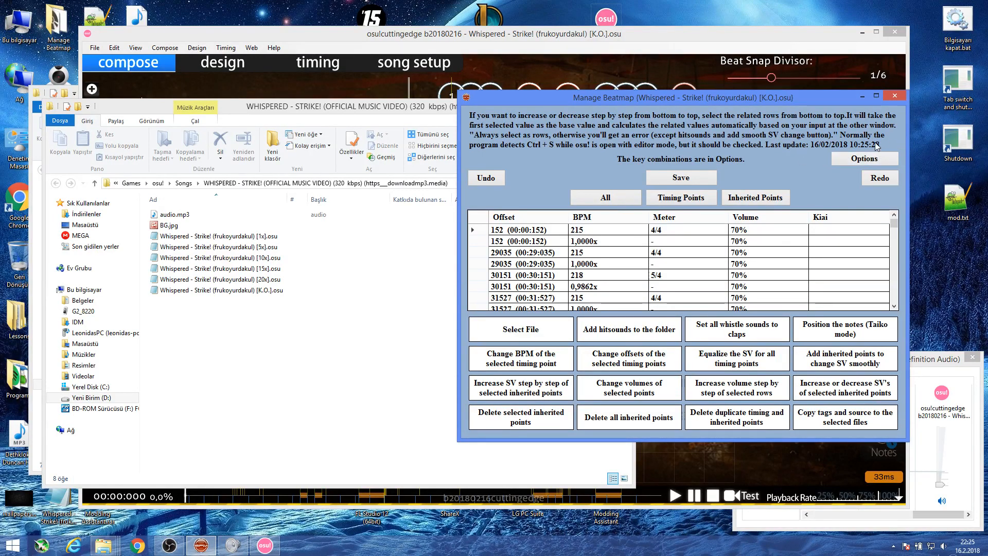
In the osu! editor, select note 3 on the timeline and advance to 00:00:291 to check its snapping.
left_click(382, 34)
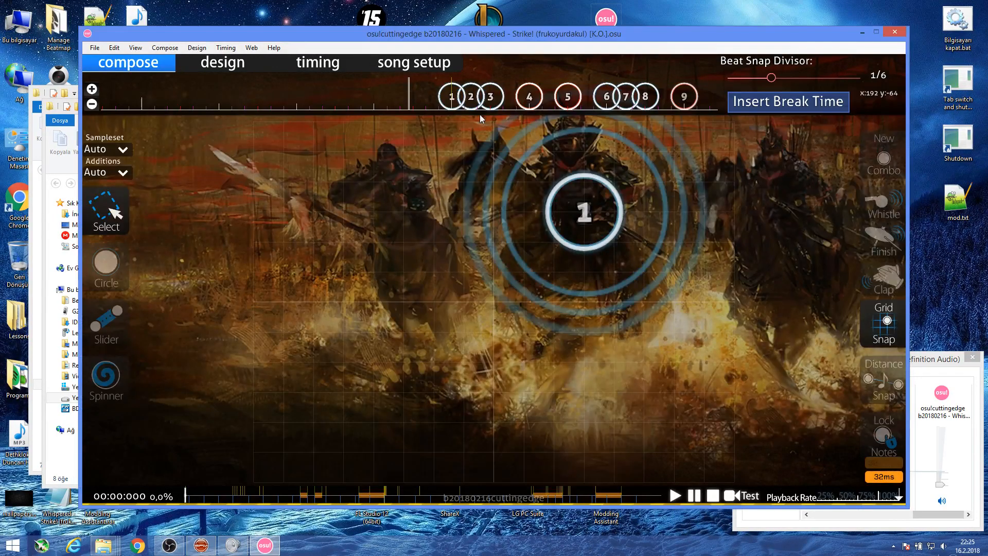
left_click(486, 96)
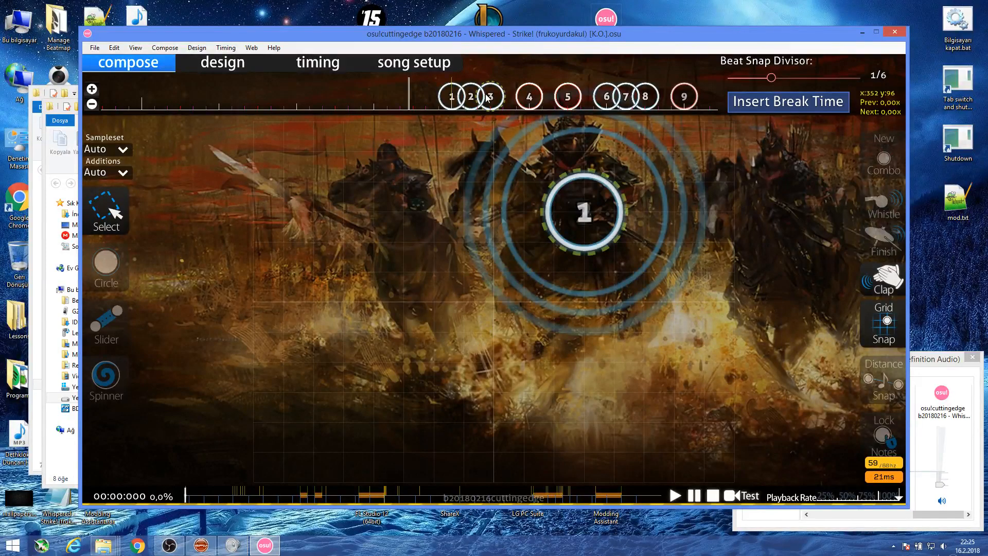
mouse_move(588, 212)
left_mouse_down()
mouse_move(600, 341)
mouse_move(592, 199)
left_mouse_up()
key("space")
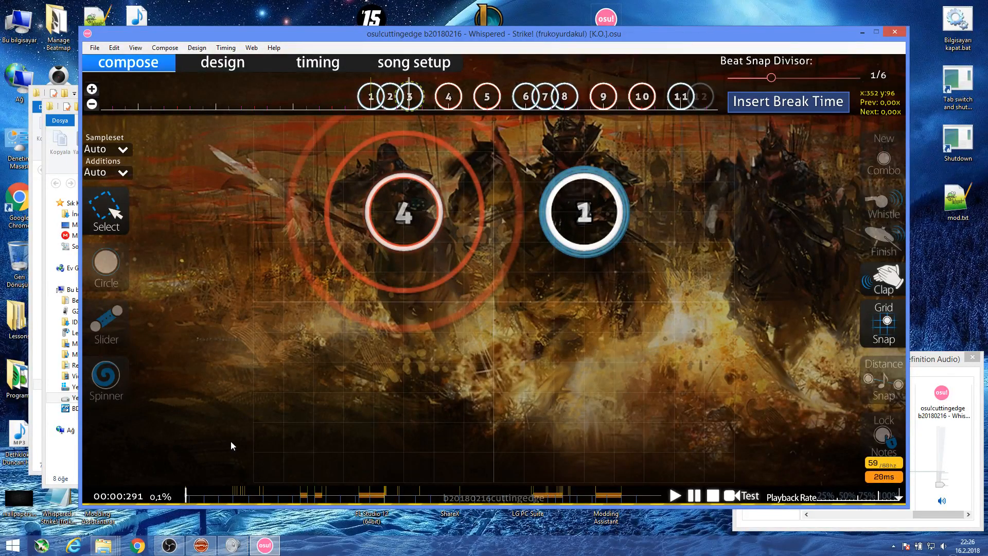
Save the beatmap twice in the osu! editor, checking the last update time in Manage Beatmap after each save.
mouse_move(201, 546)
left_click(201, 547)
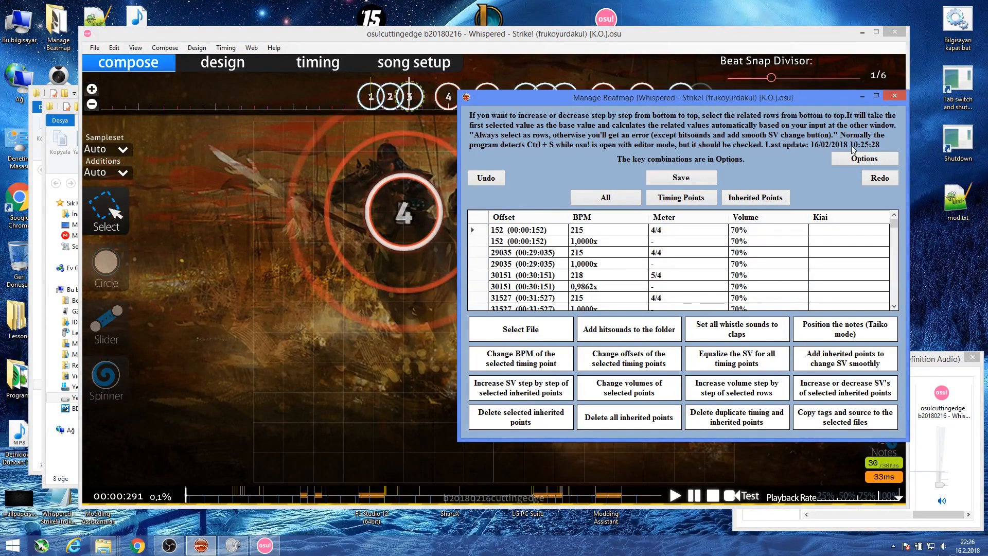
left_click(244, 331)
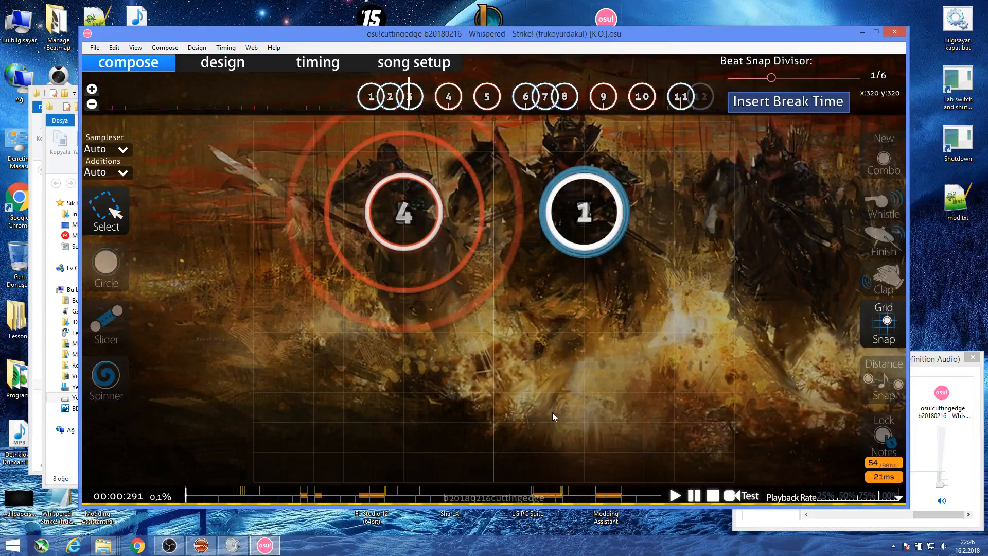
key("ctrl+s")
left_click(201, 545)
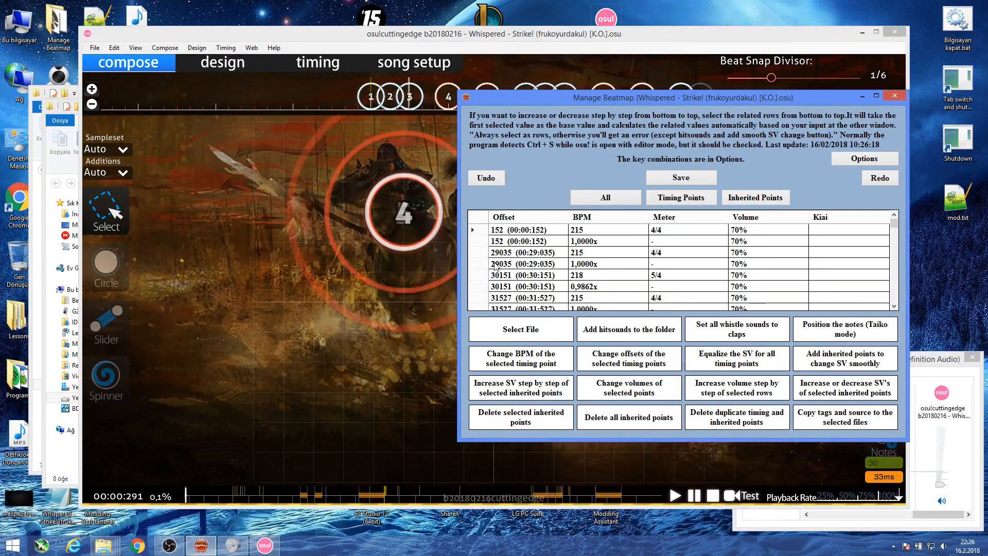
left_click(343, 297)
key("ctrl+s")
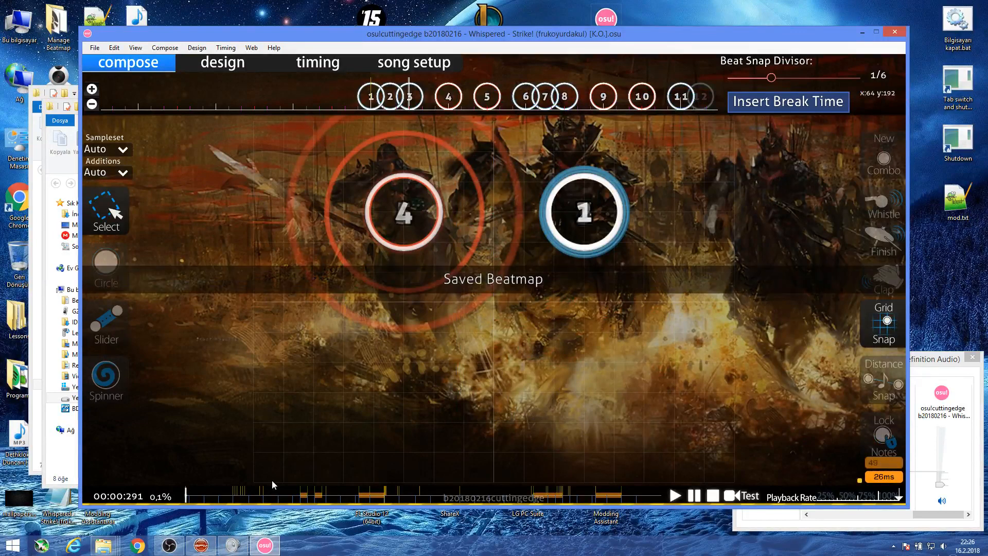
left_click(209, 549)
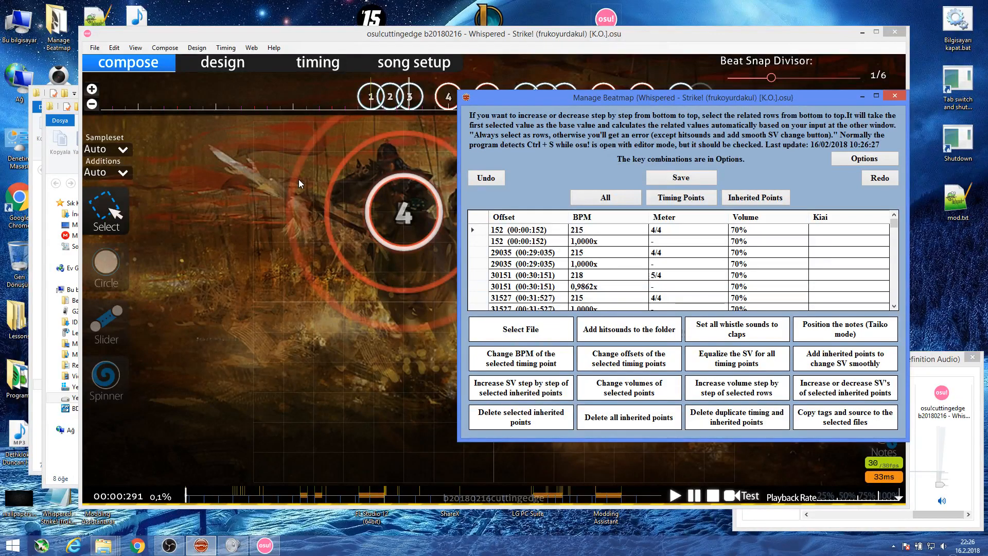
Examine the notes from 00:28:462 to 00:29:035 in the osu! editor, including those from note 210 onward, and return to the start.
left_click(323, 292)
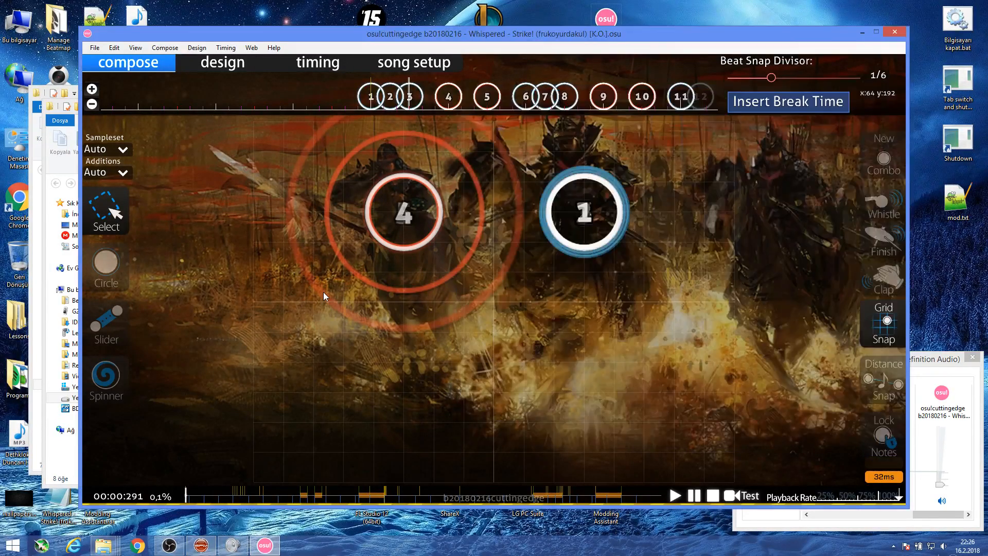
left_click(233, 497)
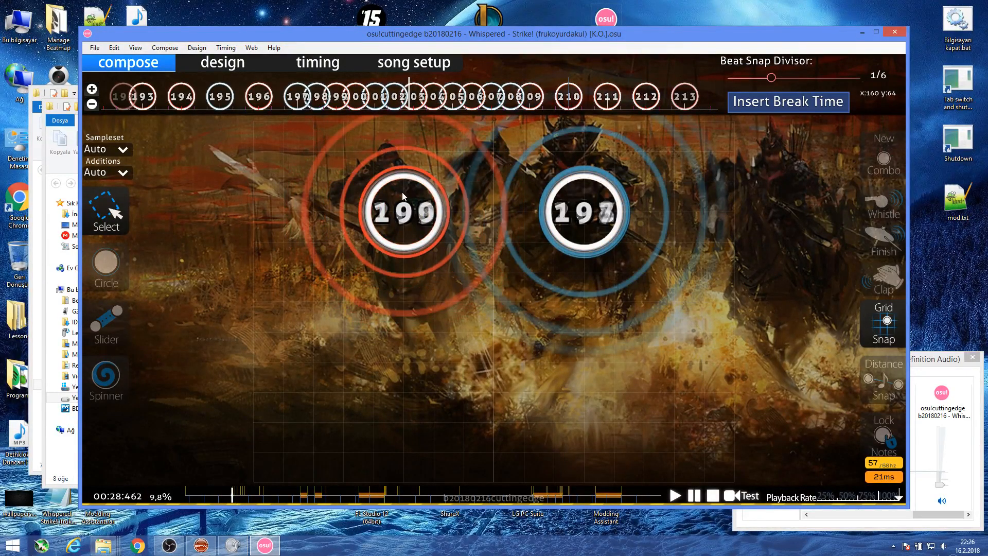
scroll(402, 192, "down", 5)
scroll(403, 192, "down", 3)
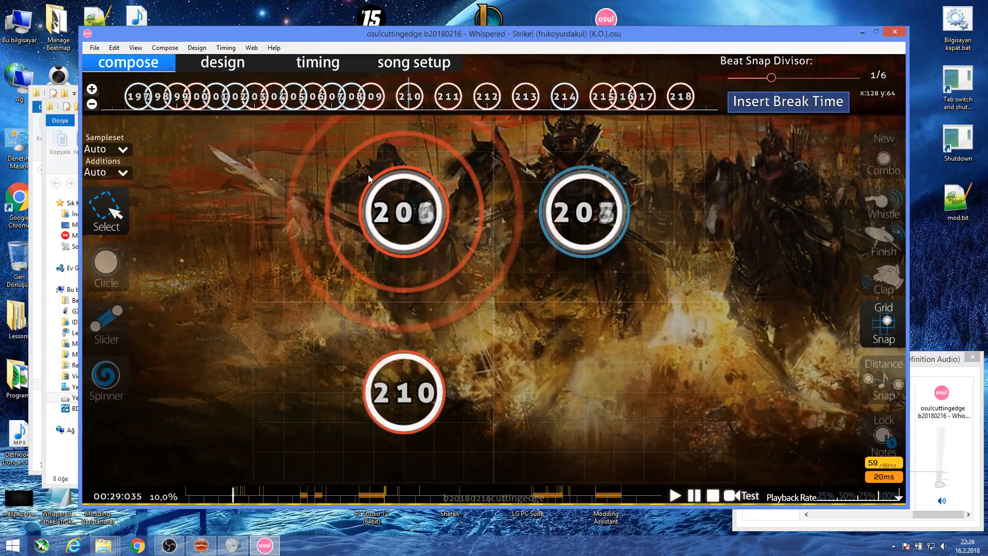
left_click_drag(396, 97, 623, 95)
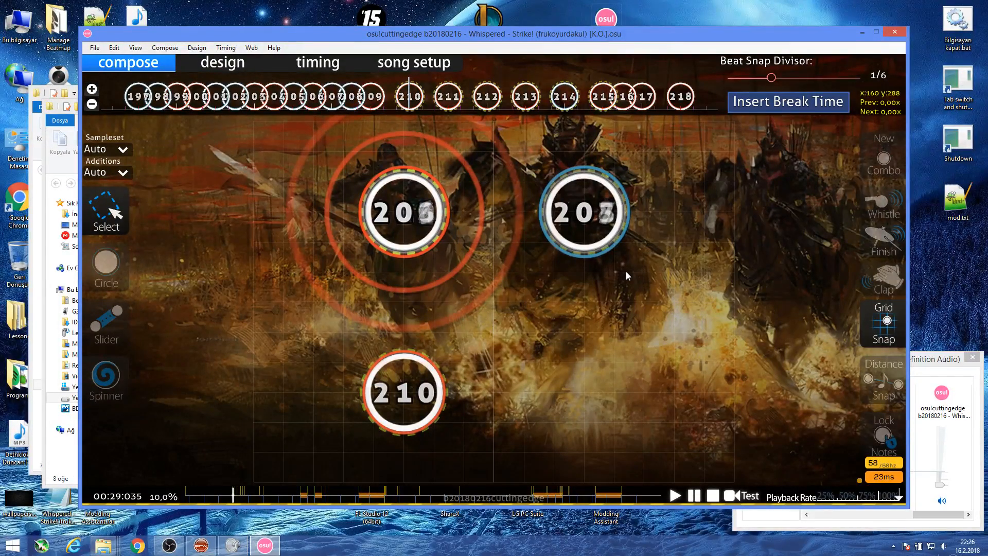
left_click(626, 272)
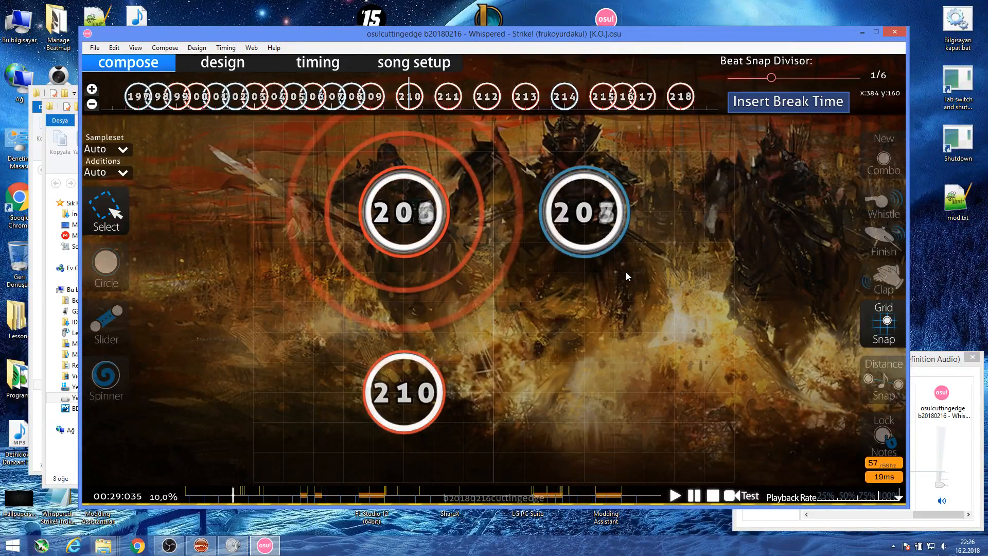
left_click(186, 497)
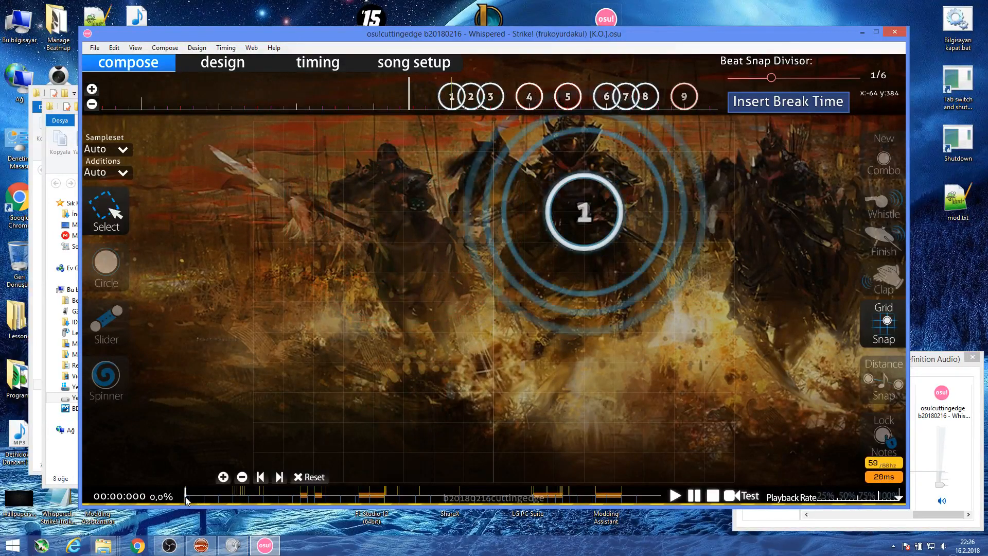
In Manage Beatmap, select the timing point at 00:00:152 and set its new BPM to 210 with change type All.
left_click(200, 545)
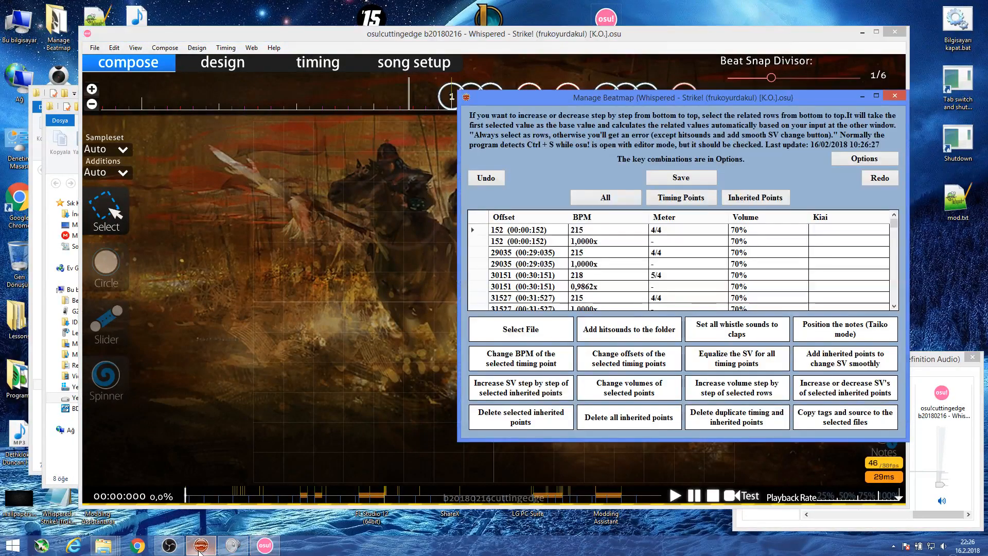
left_click(471, 228)
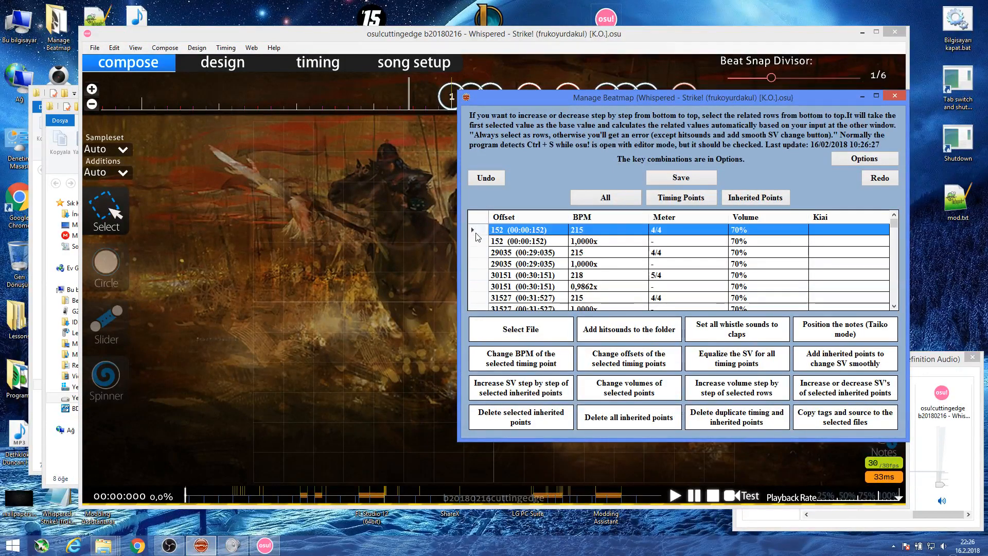
left_click(511, 361)
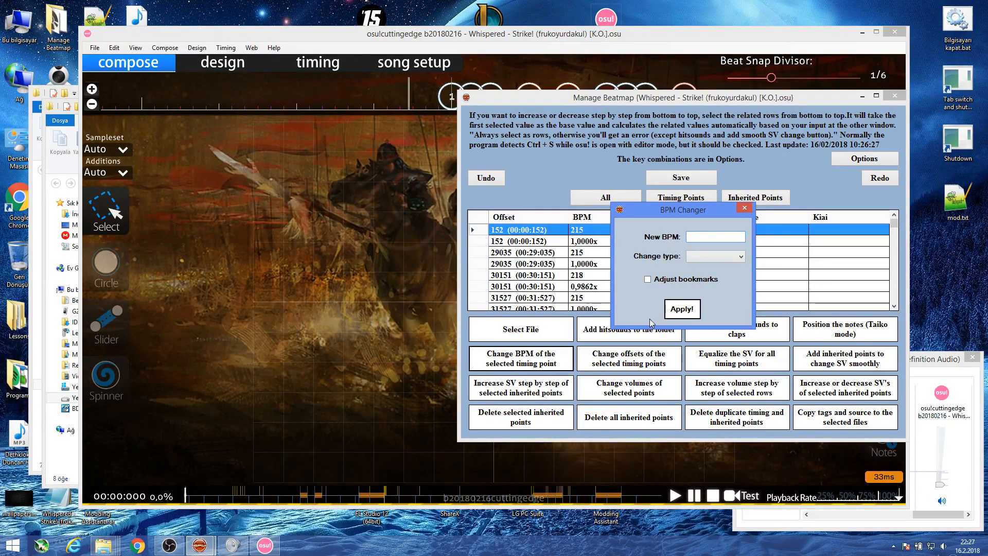
type("210")
left_click(702, 254)
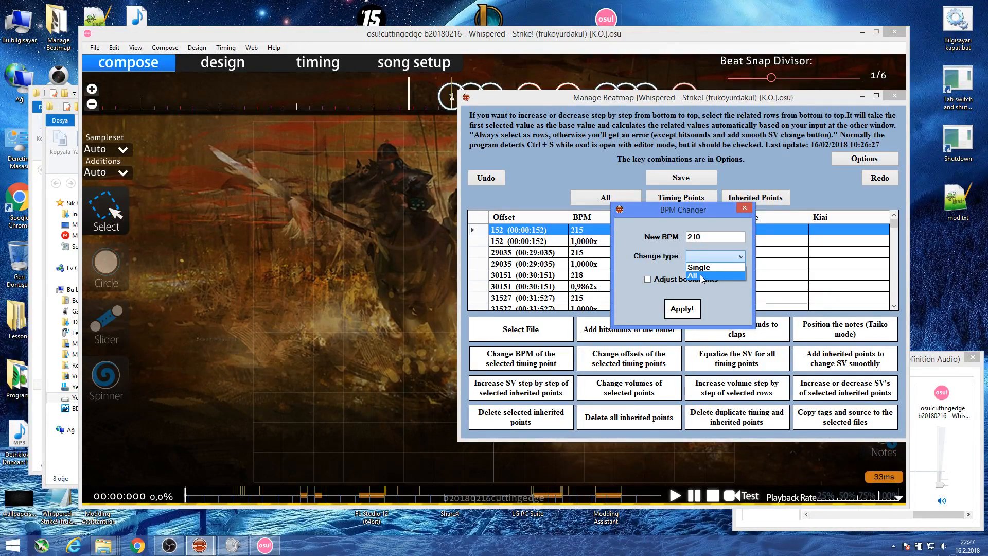
left_click(701, 277)
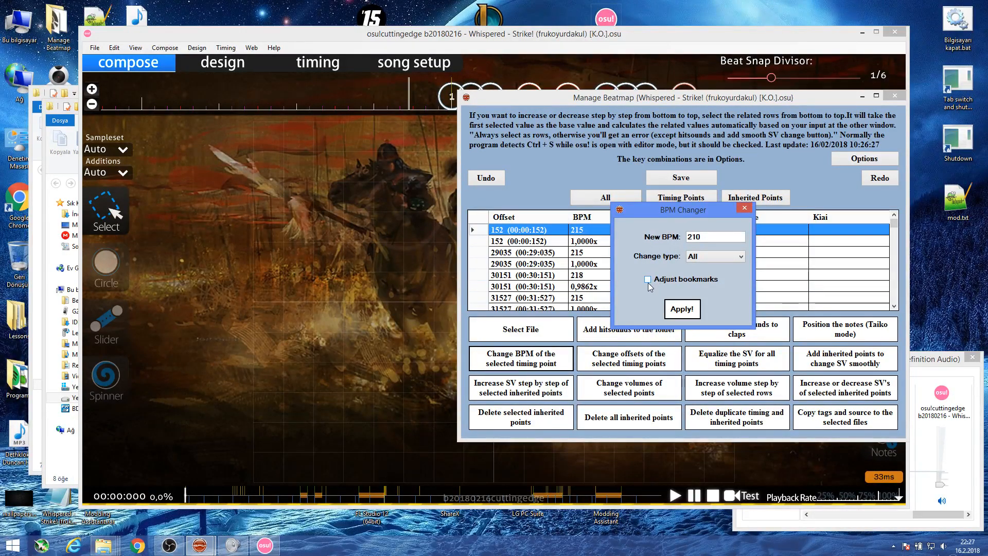
Keep change type All, enable bookmark adjustment in the BPM changer, apply the change and confirm it.
left_click(713, 258)
left_click(701, 274)
left_click(682, 308)
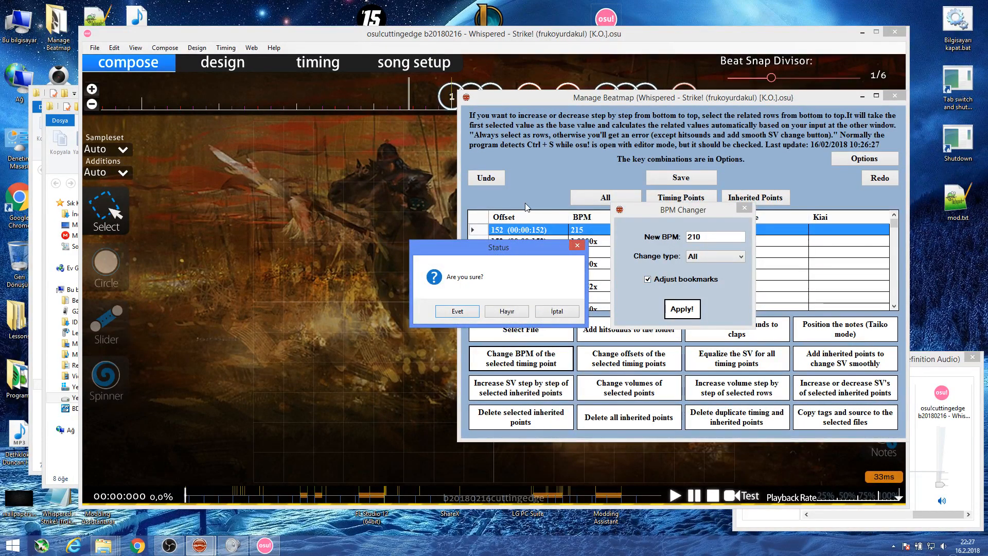
left_click(454, 312)
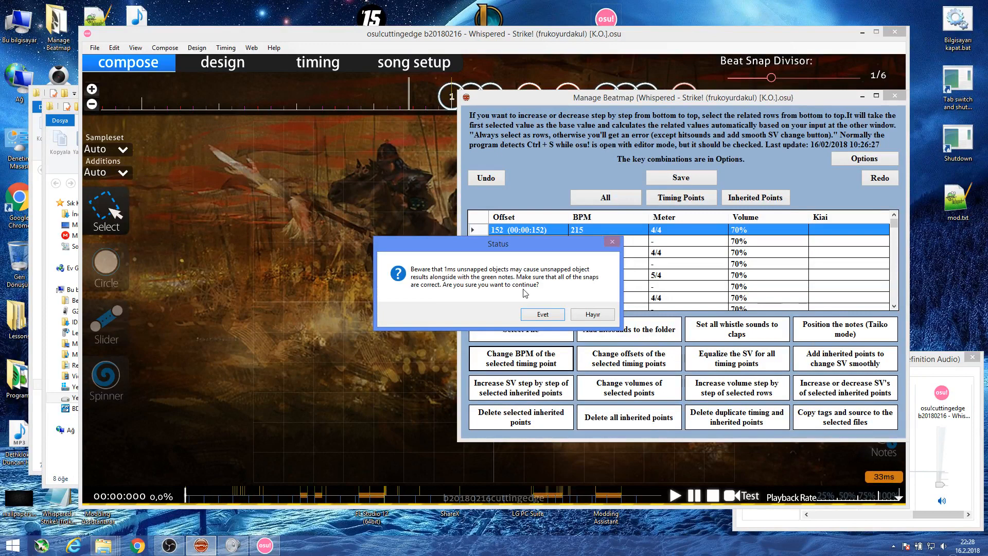
Switch to the osu! editor, set the beat snap divisor to 1/12 and point out the Resnap All Notes command.
left_click(334, 436)
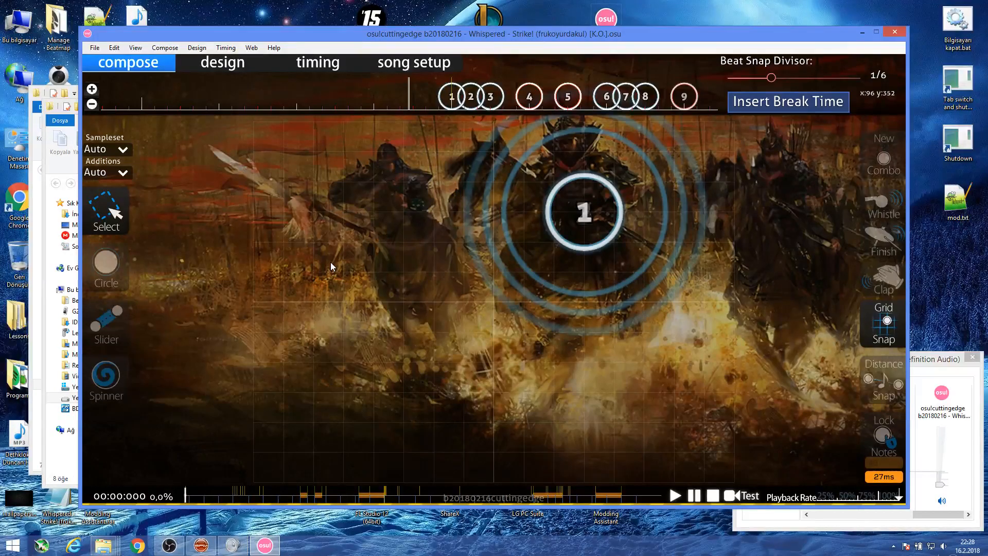
left_click_drag(560, 96, 709, 94)
left_click(711, 93)
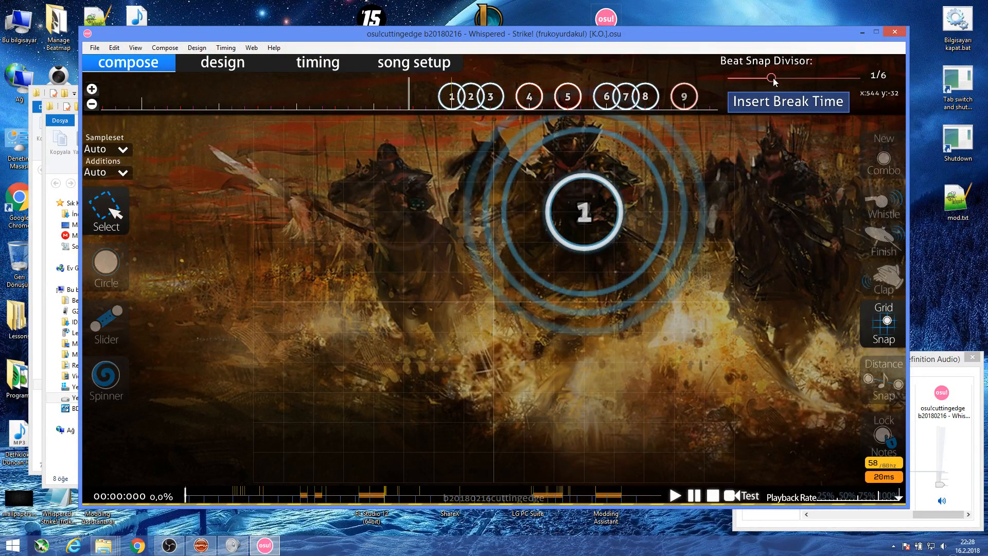
left_click_drag(773, 78, 826, 83)
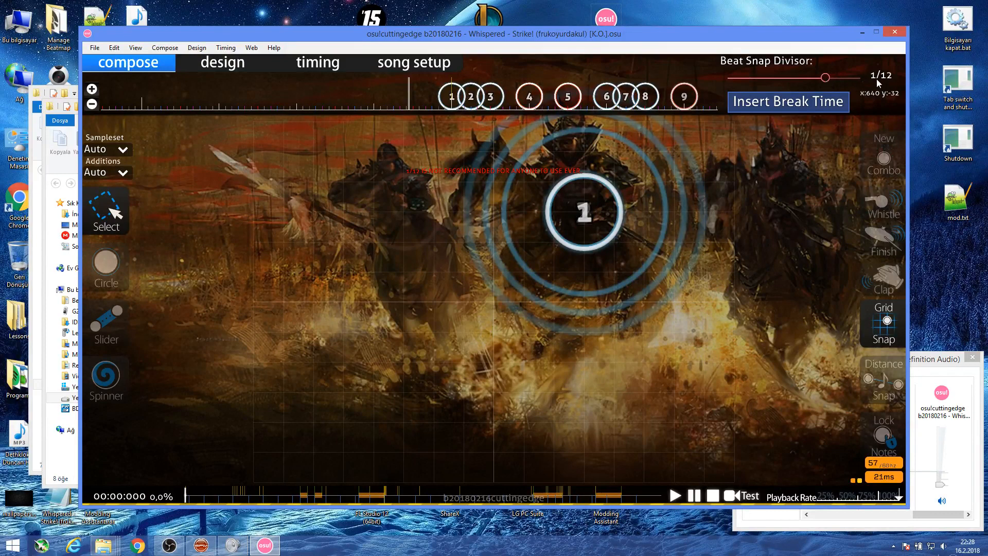
left_click(225, 49)
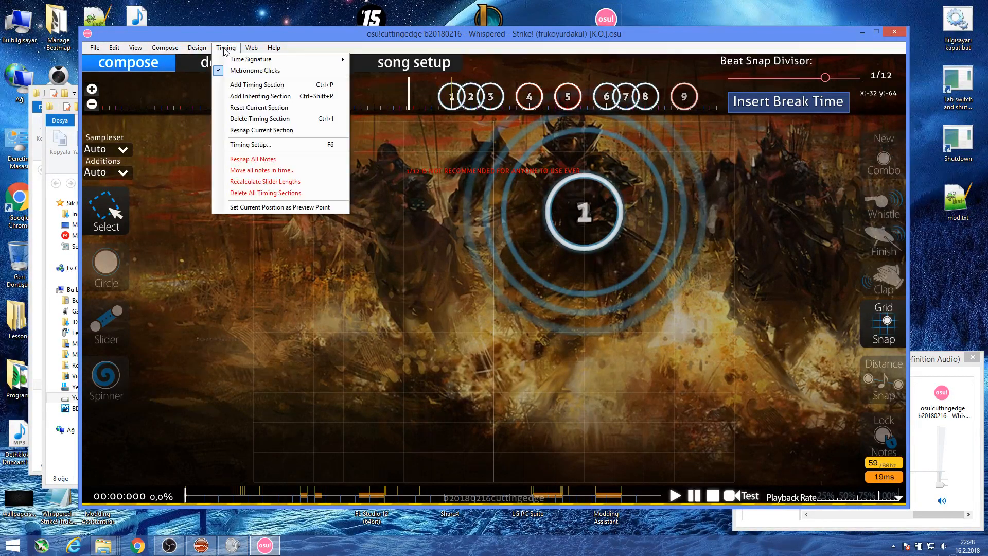
left_click(244, 160)
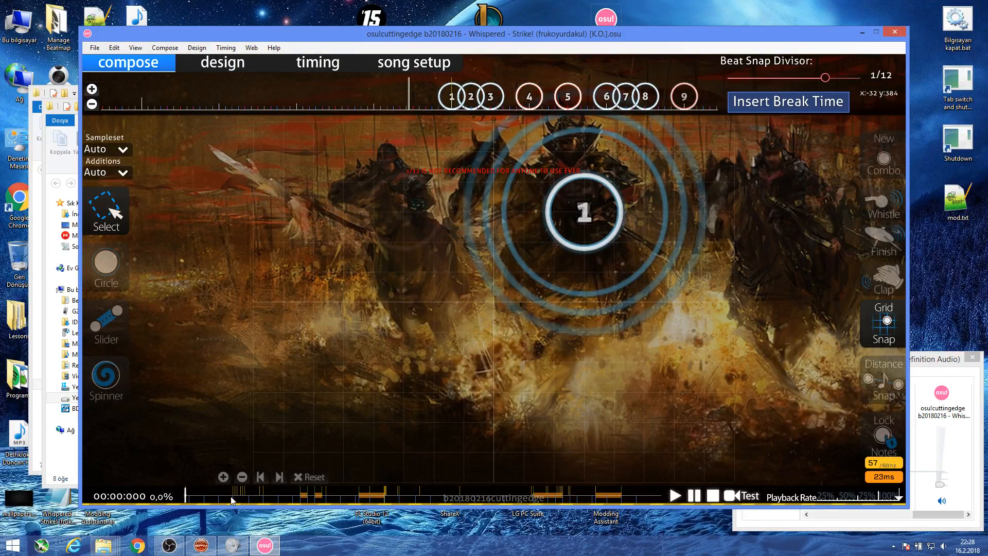
Select note 249 near 00:33:736, resnap all notes of all timing sections, and shift that note slightly earlier on the timeline.
left_click(230, 494)
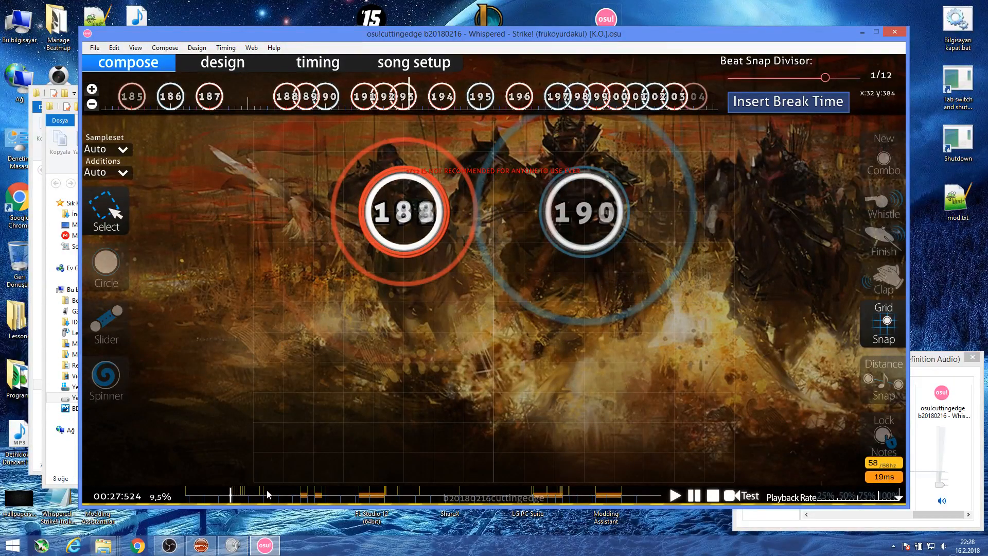
left_click(242, 499)
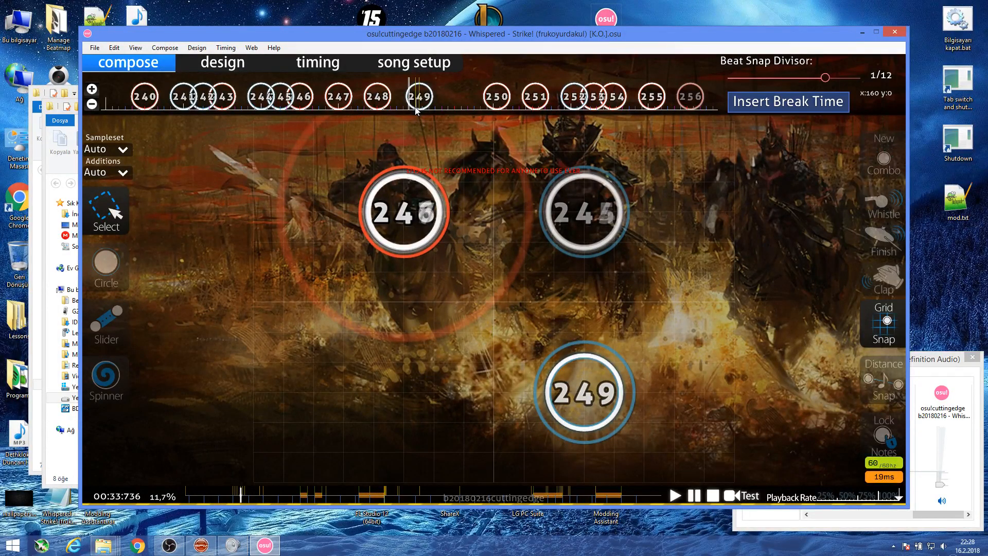
left_click(421, 109)
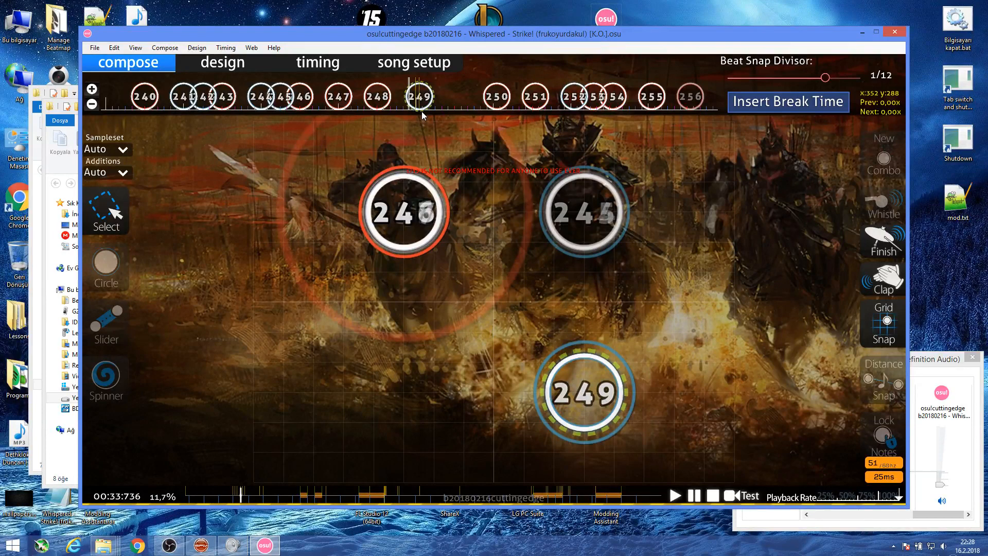
left_click(226, 47)
left_click(268, 159)
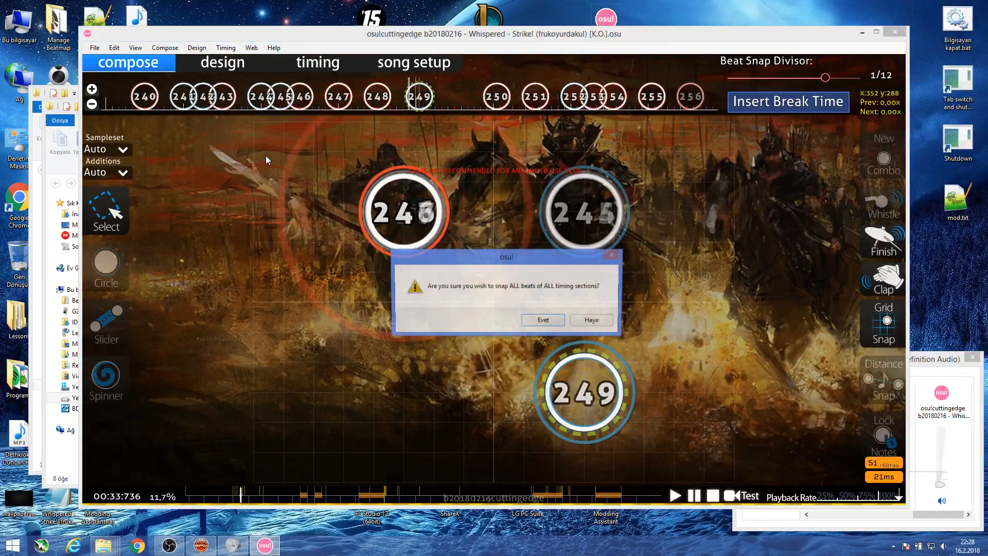
left_click(528, 322)
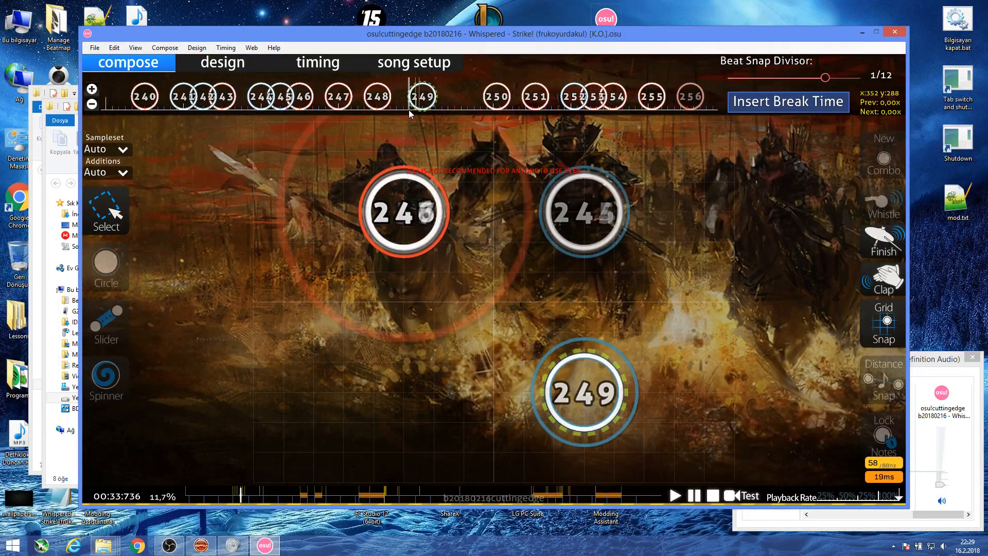
left_click_drag(427, 99, 424, 101)
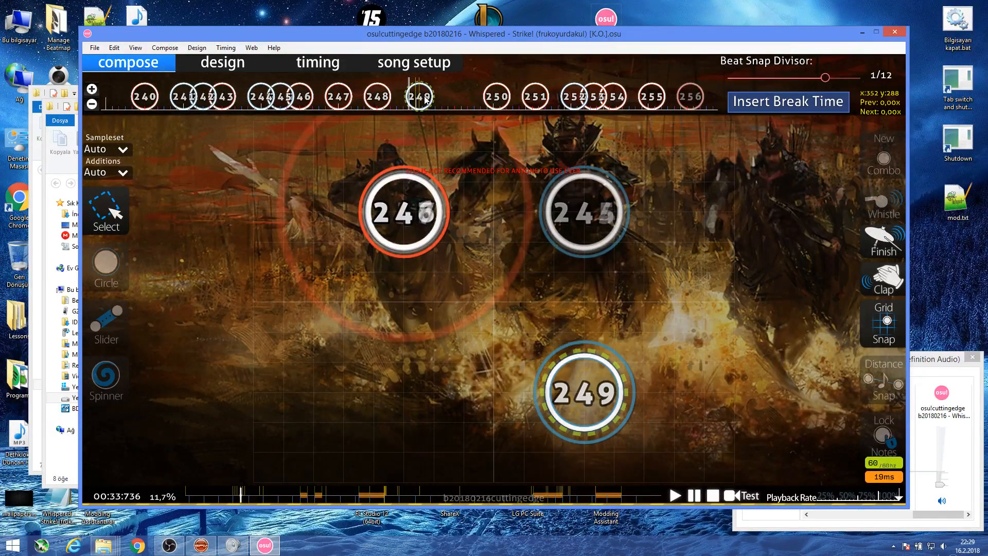
left_click(443, 267)
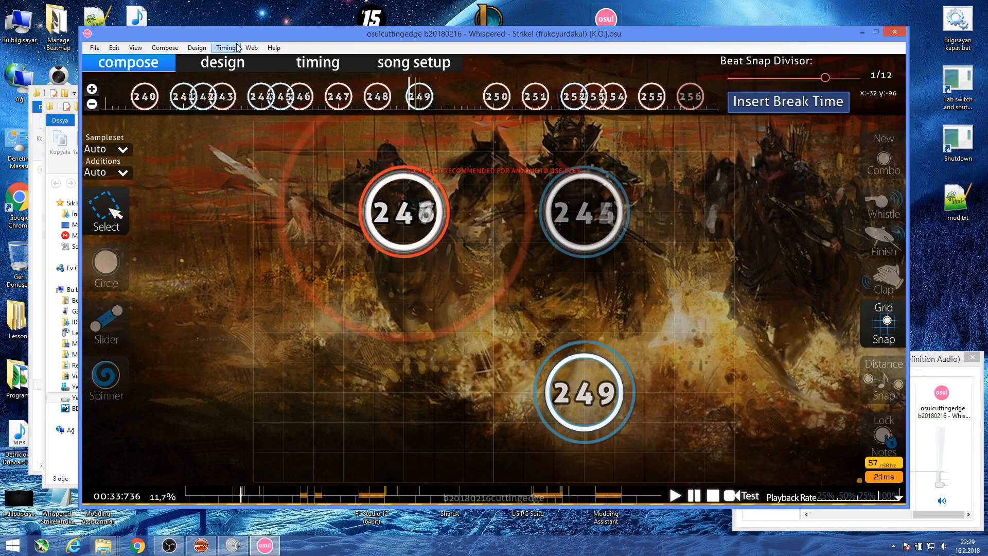
Check the notes around 00:45:517 and 02:00:732 in the editor and return to 00:00:625.
left_click(262, 495)
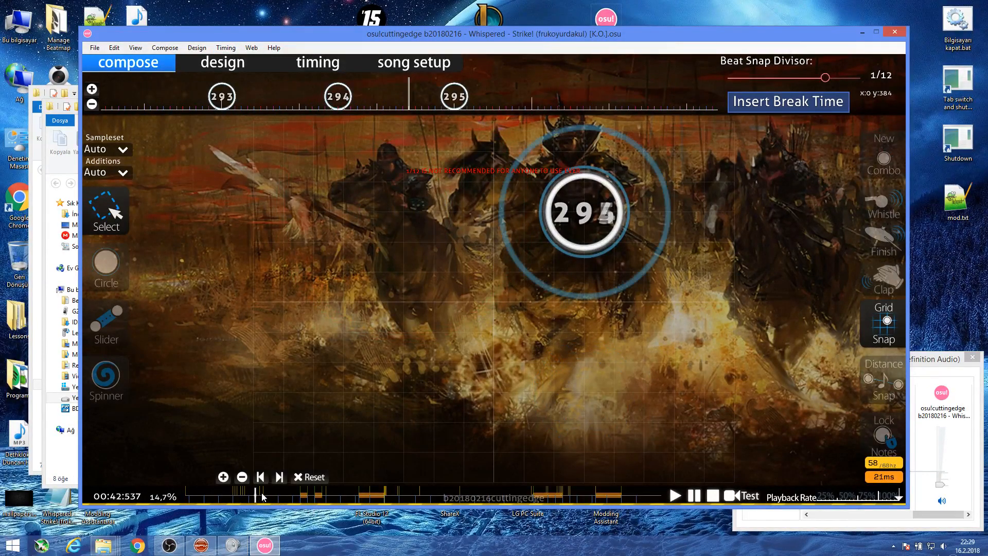
scroll(251, 489, "up", 5)
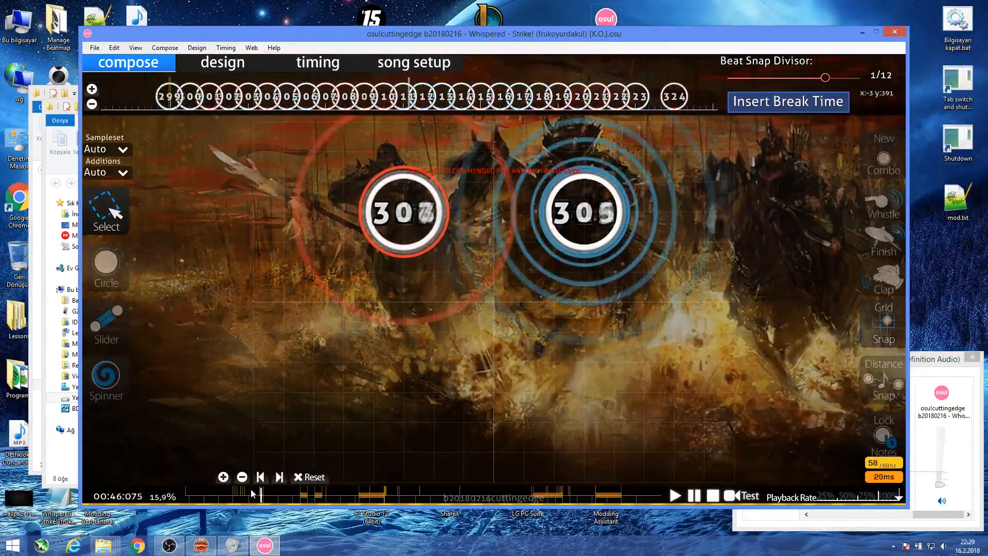
scroll(251, 489, "up", 3)
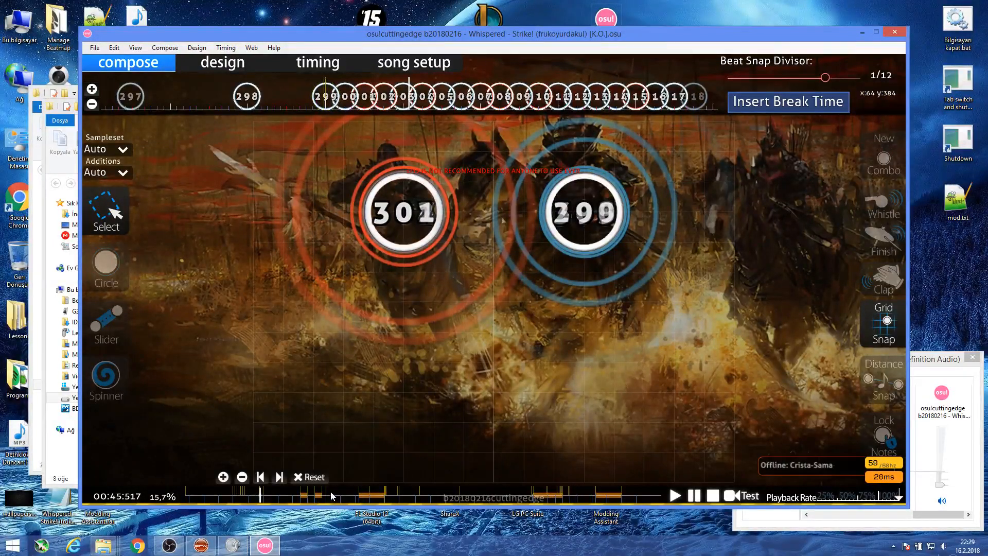
left_click(384, 495)
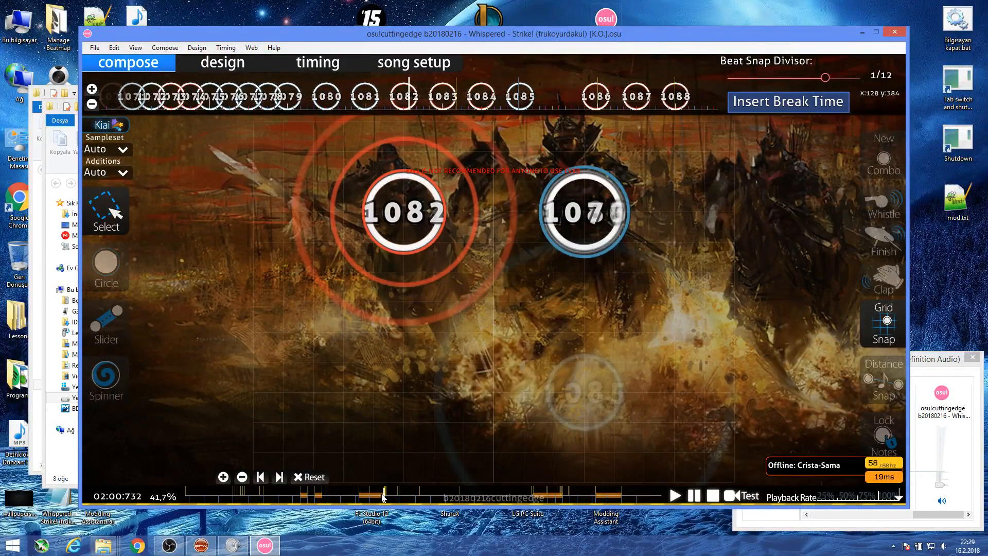
left_click(188, 494)
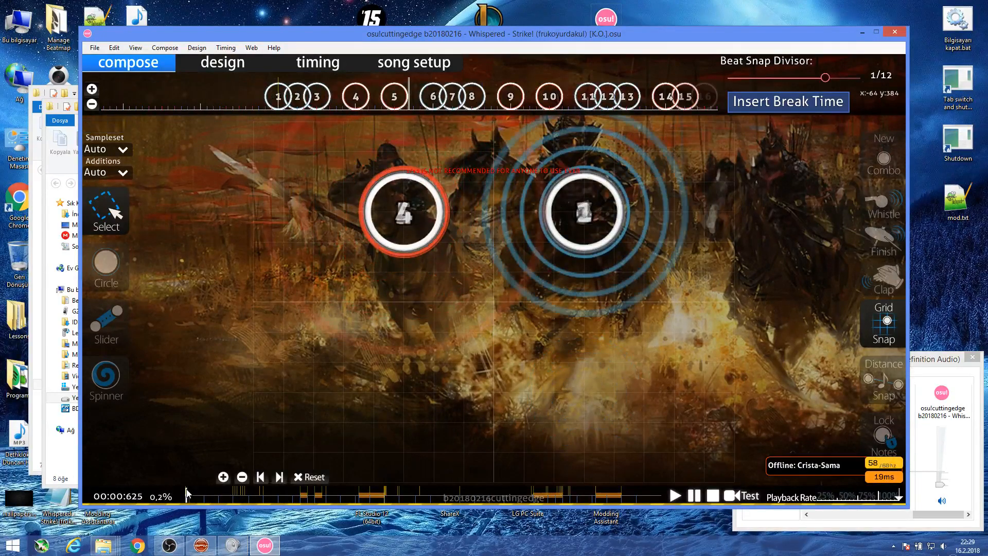
Return to Manage Beatmap, accept the snapping warning and choose all six Whispered - Strike! difficulty files from 1x to K.O.
left_click(202, 546)
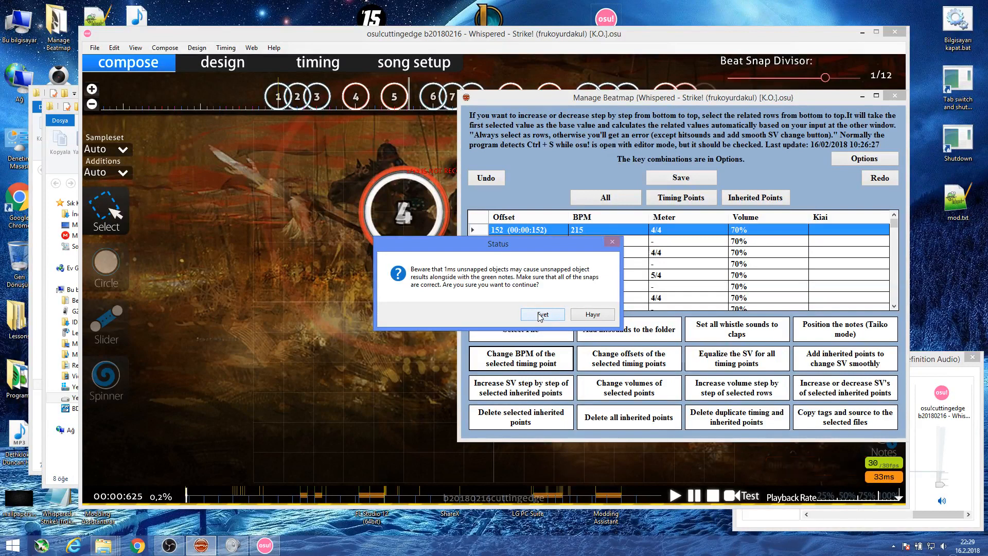
left_click(541, 314)
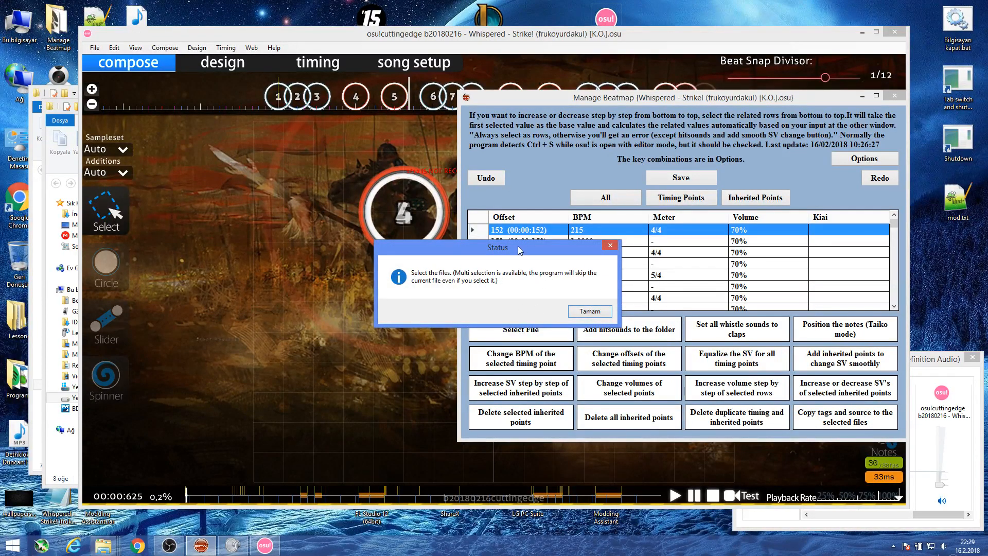
left_click(575, 312)
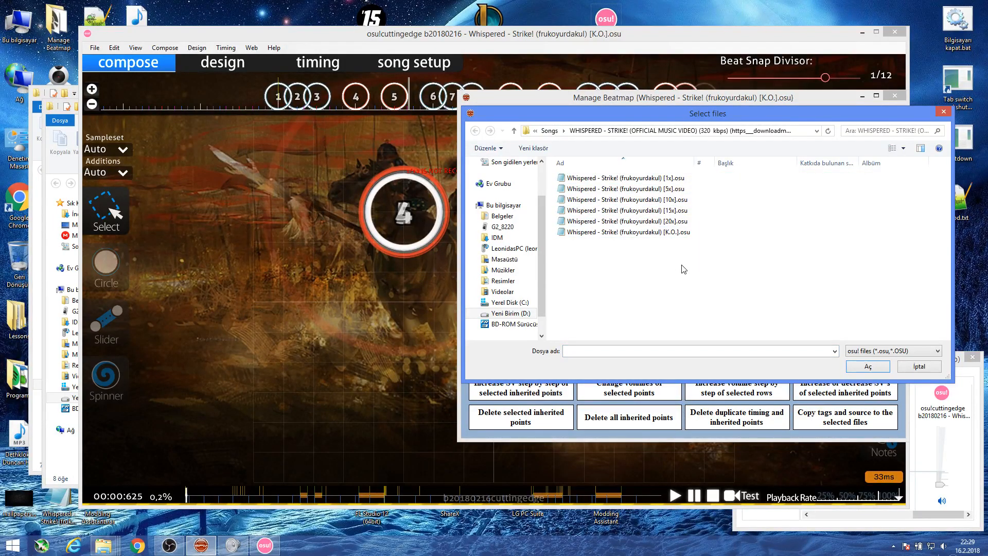
left_click_drag(696, 299, 641, 175)
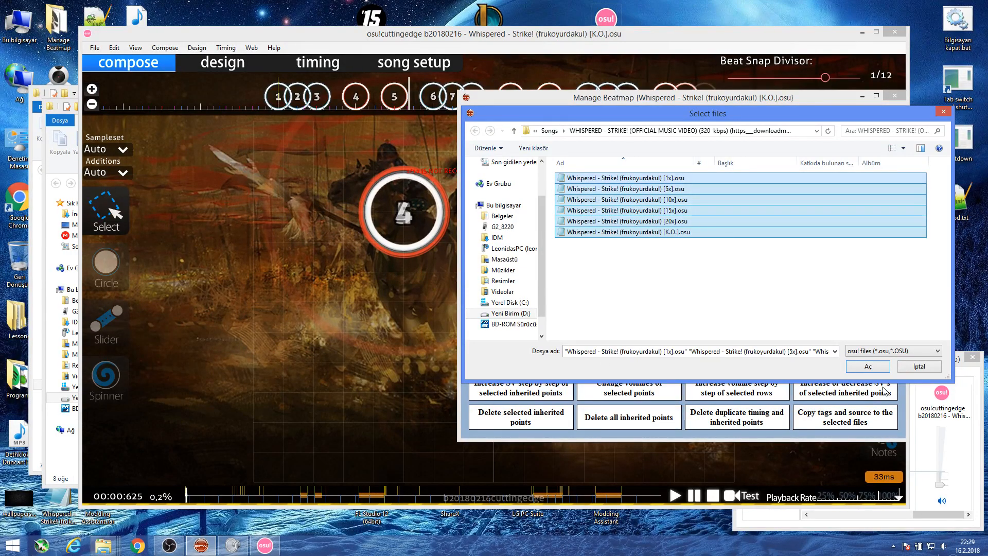
left_click(856, 369)
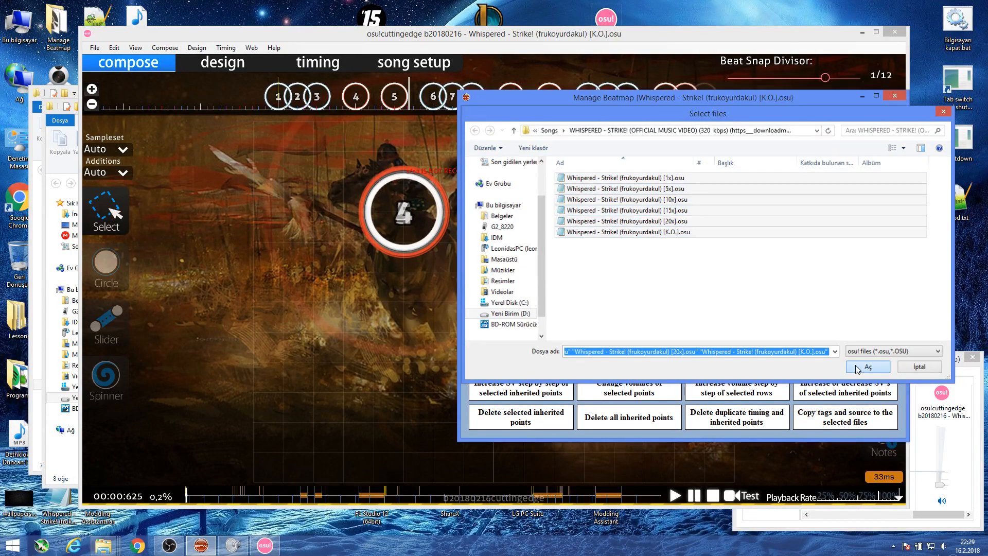
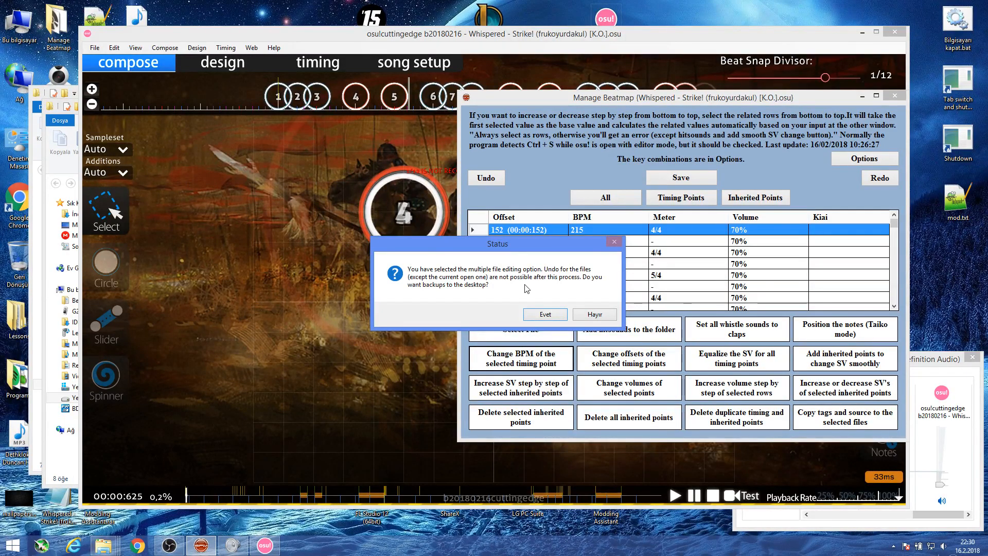
Accept creating desktop backups of the selected difficulty files and acknowledge the backup notices.
left_click(537, 320)
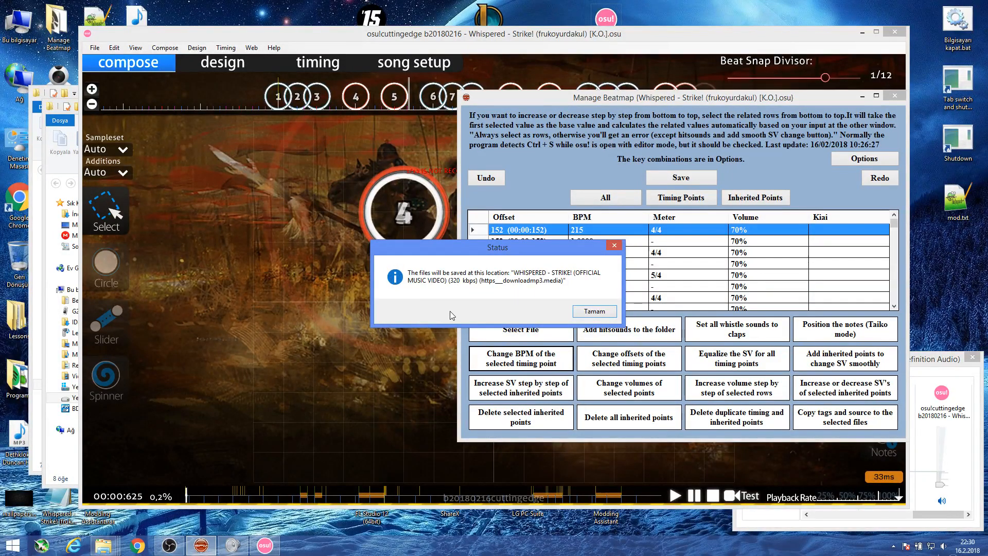
left_click(586, 311)
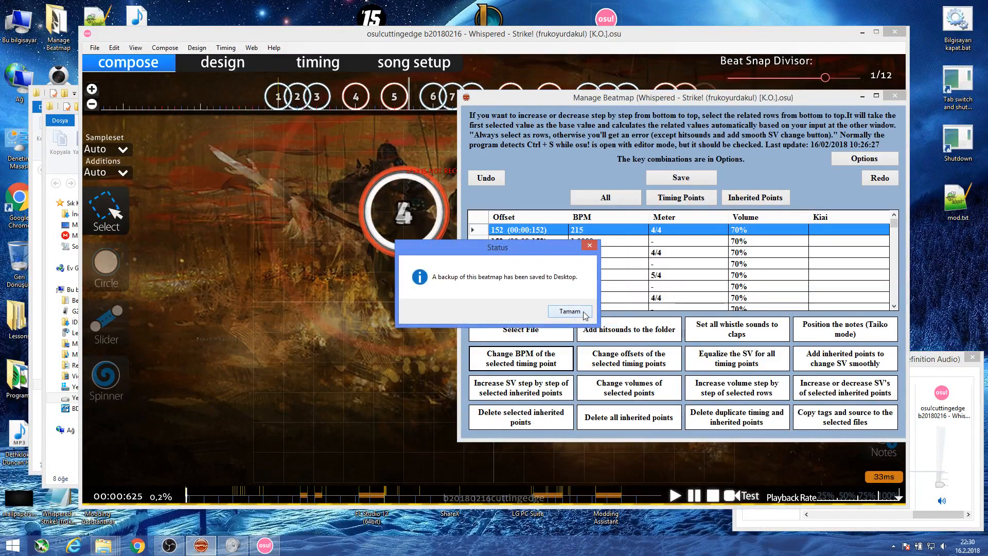
left_click(584, 311)
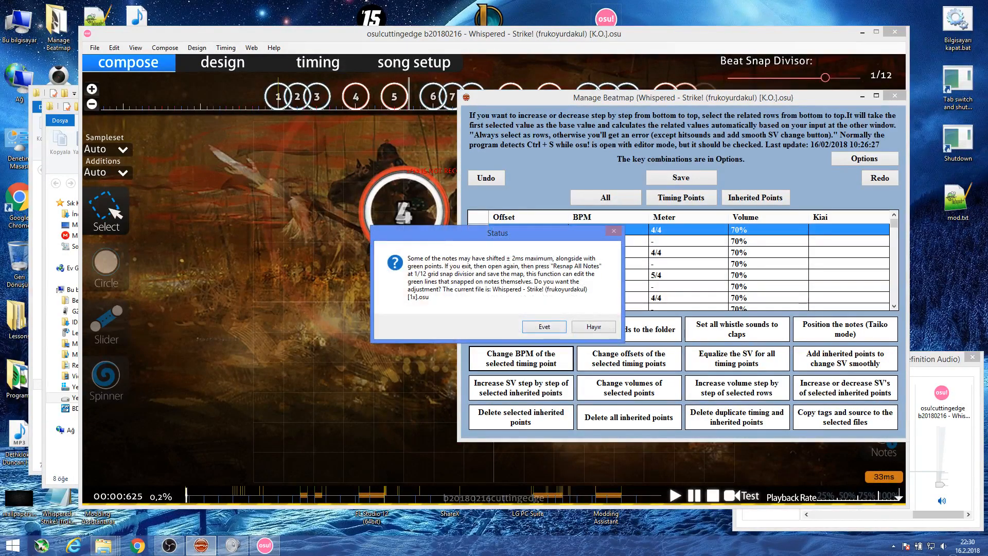
Open the WHISPERED - STRIKE! backup folder on the desktop, examine the backed-up .osu files and close the folder.
left_click(986, 551)
left_click(291, 348)
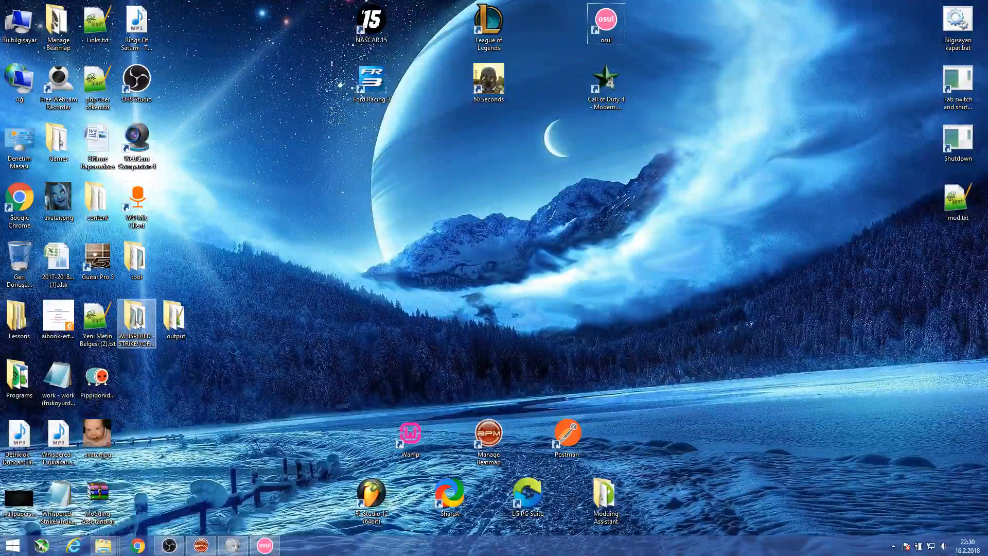
left_click(137, 324)
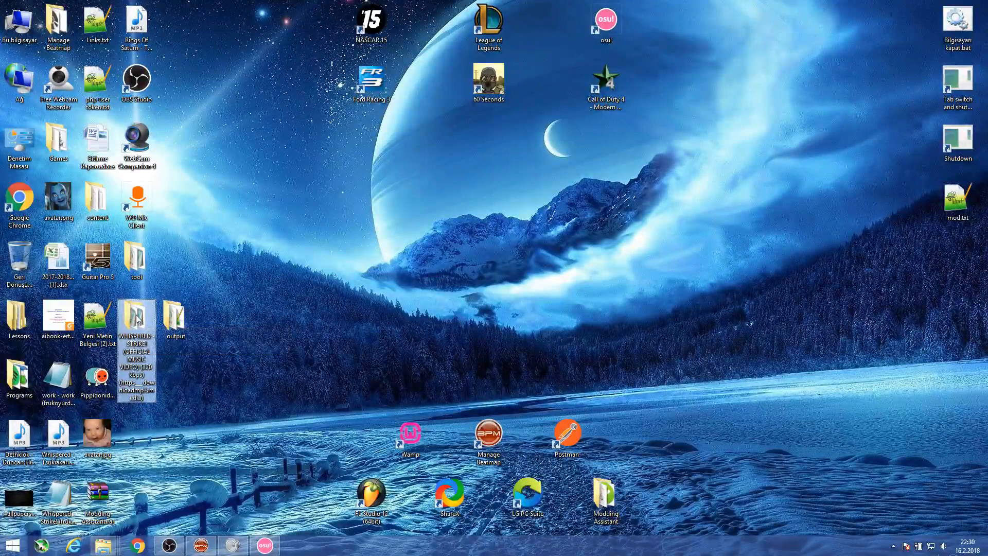
double_click(137, 350)
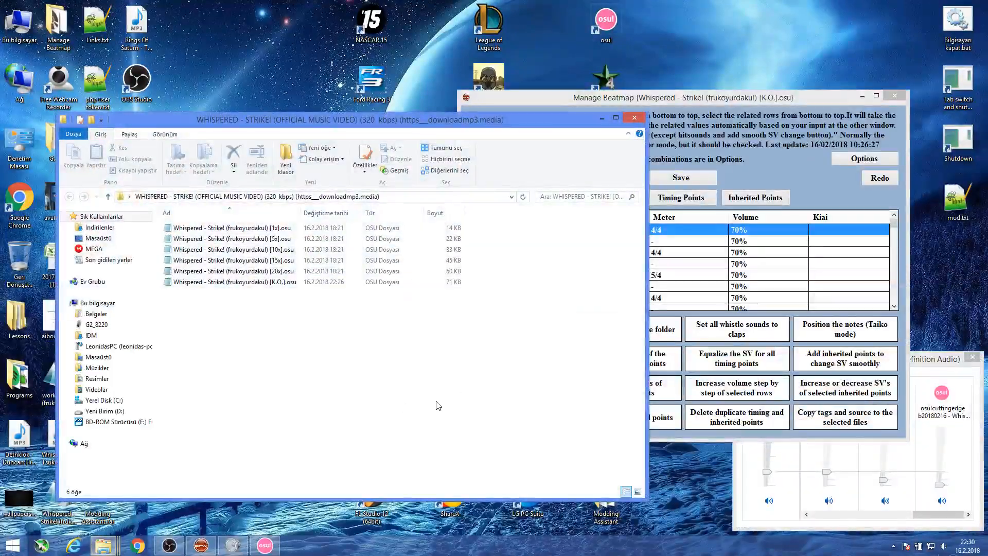
left_click_drag(436, 401, 280, 200)
left_click(337, 386)
left_click_drag(403, 351, 355, 213)
left_click(371, 334)
left_click(634, 119)
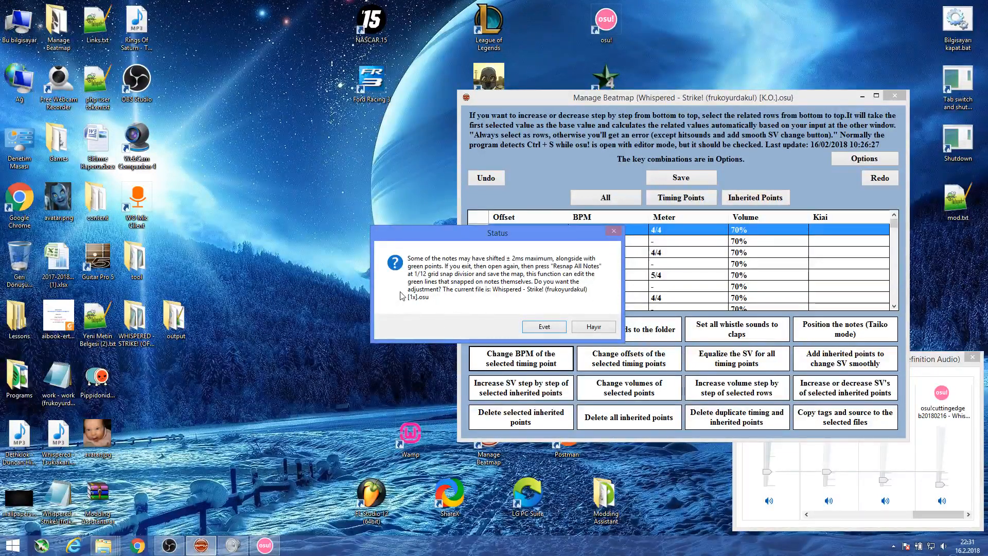
Switch to the osu! editor and open the 1x difficulty without saving the changes to K.O.
left_click(323, 333)
left_click(265, 545)
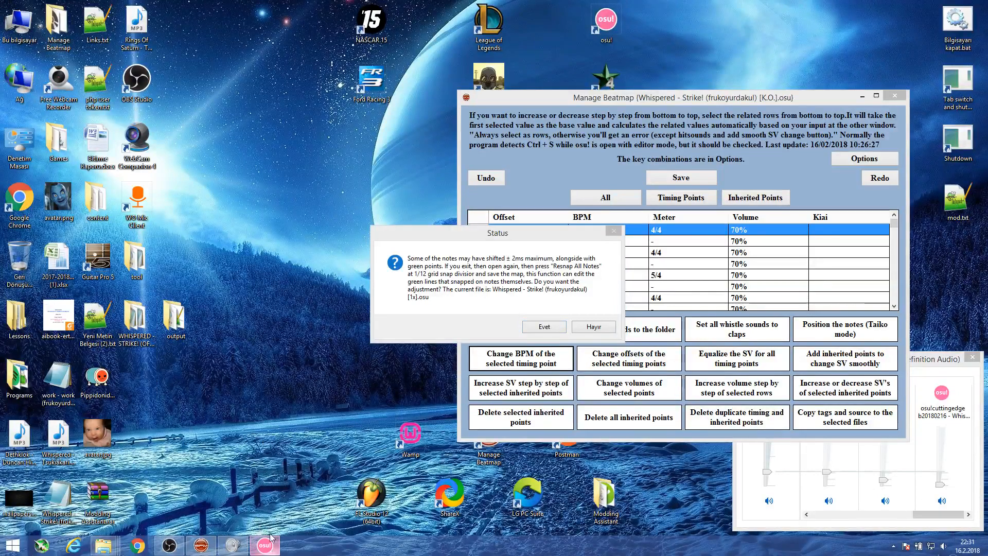
left_click(95, 47)
mouse_move(129, 69)
left_click(242, 69)
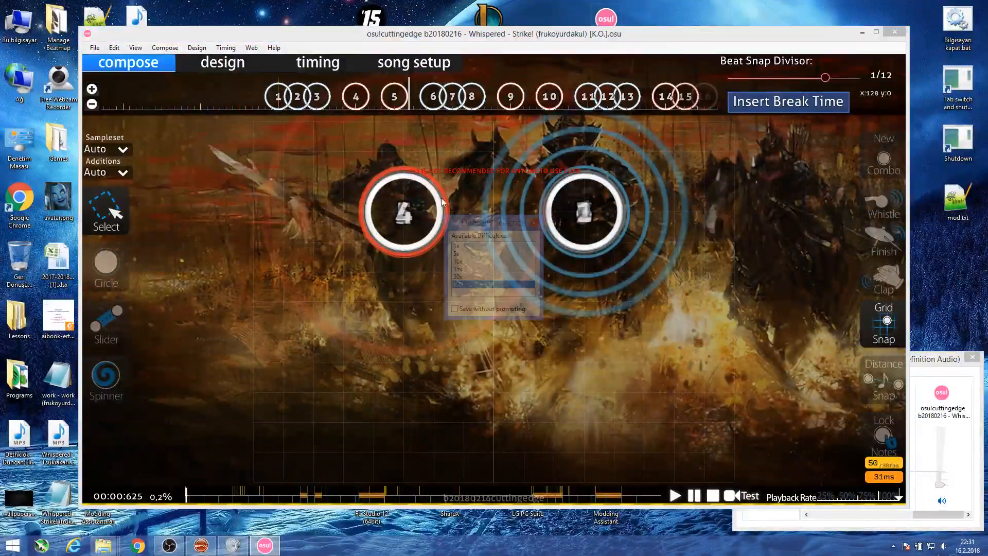
double_click(483, 247)
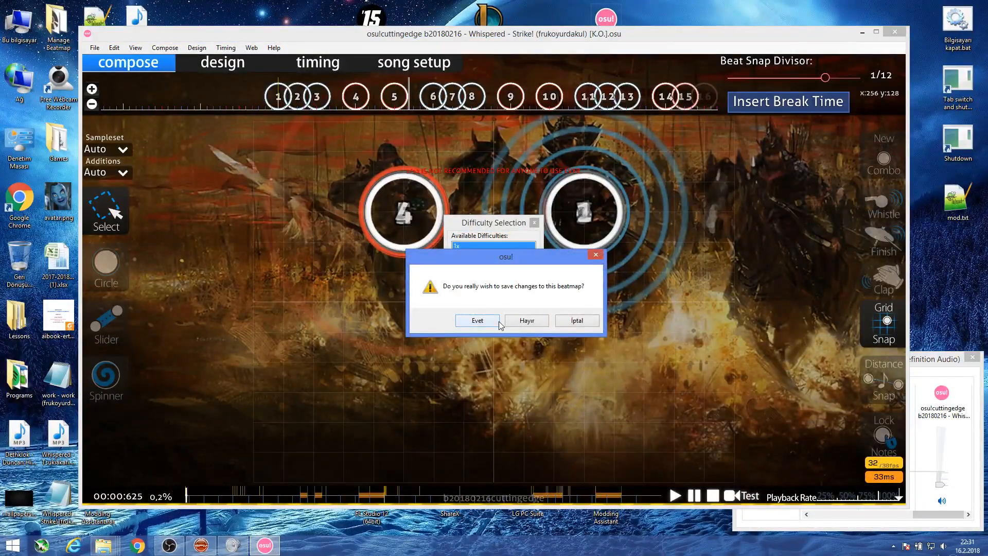
left_click(540, 321)
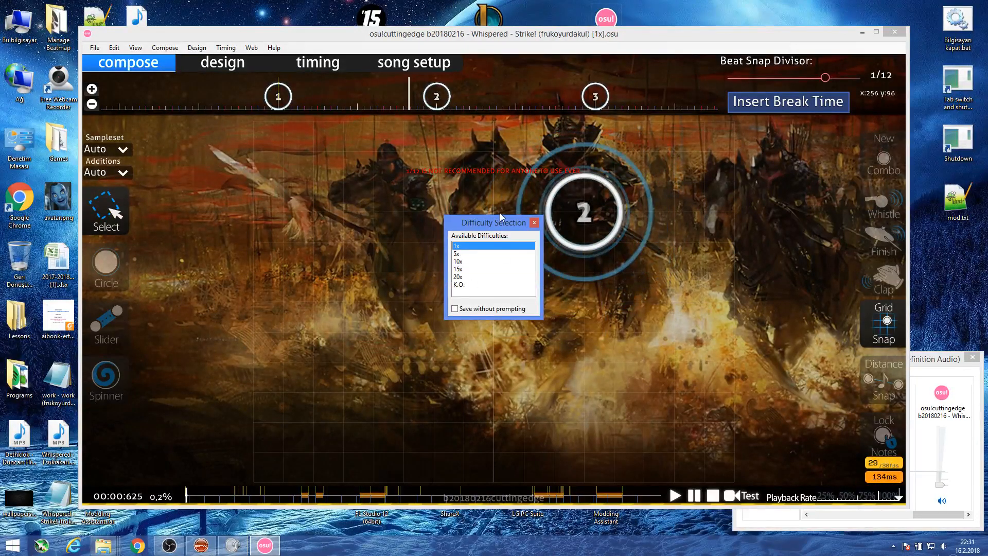
left_click(533, 223)
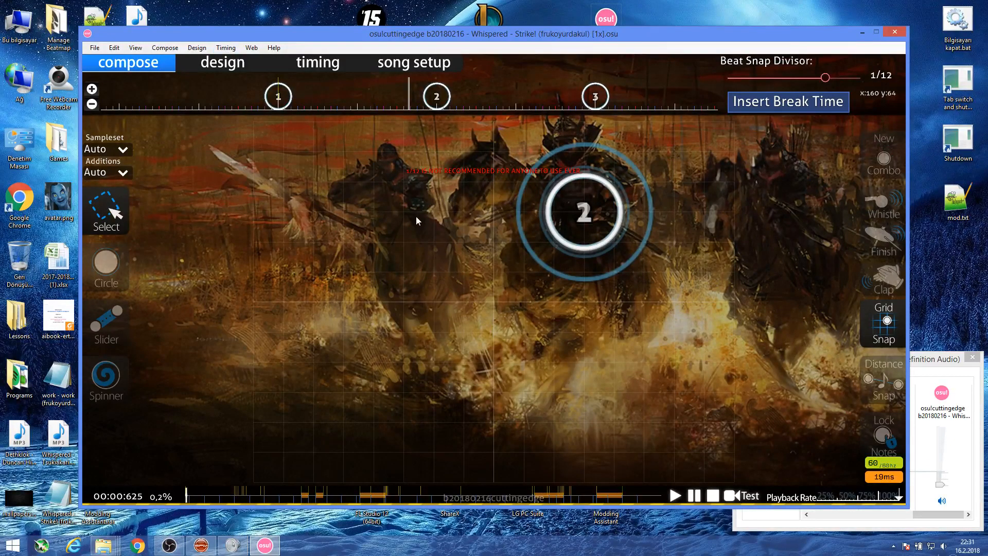
Check the BPM of the first timing point in the 1x difficulty's timing setup and close the setup.
key("F6")
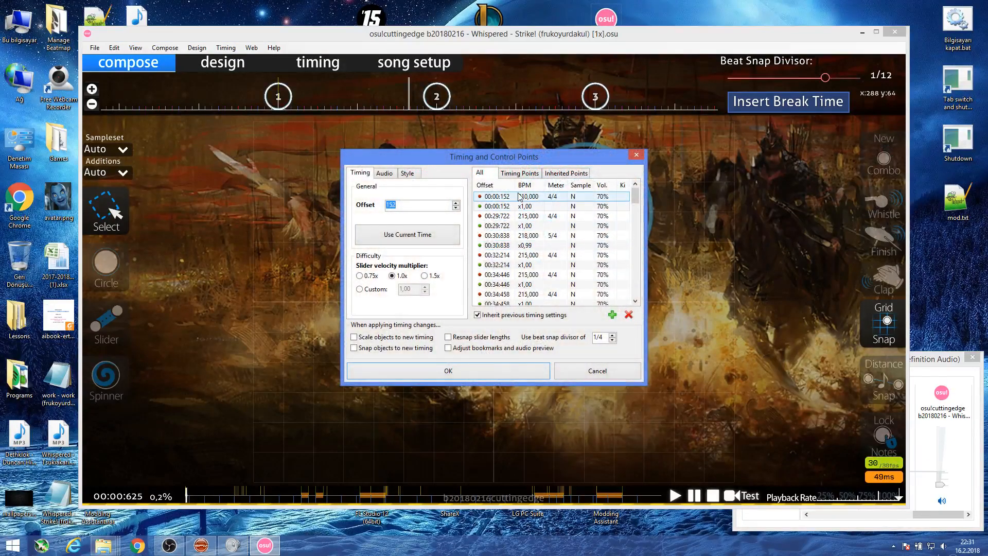
left_click(517, 197)
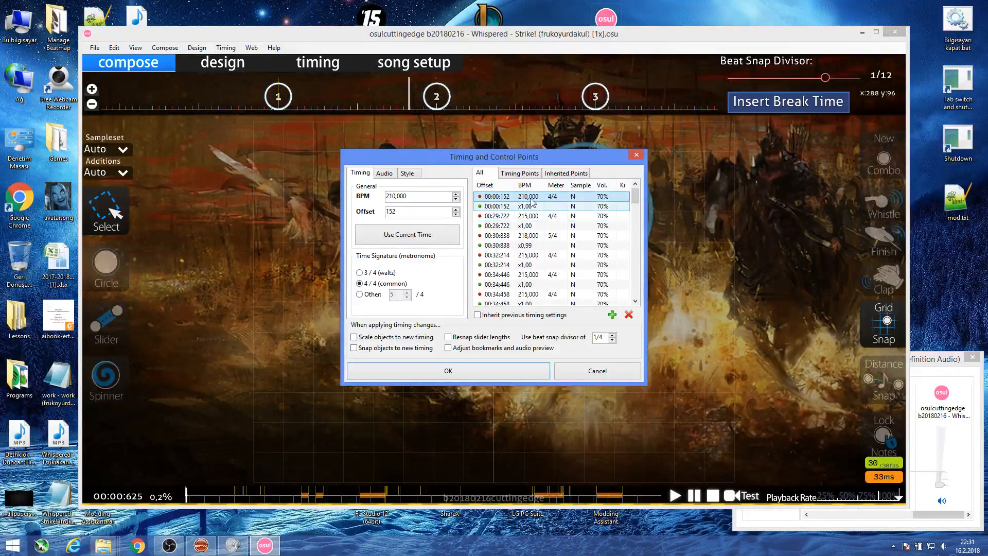
left_click(519, 206, "shift")
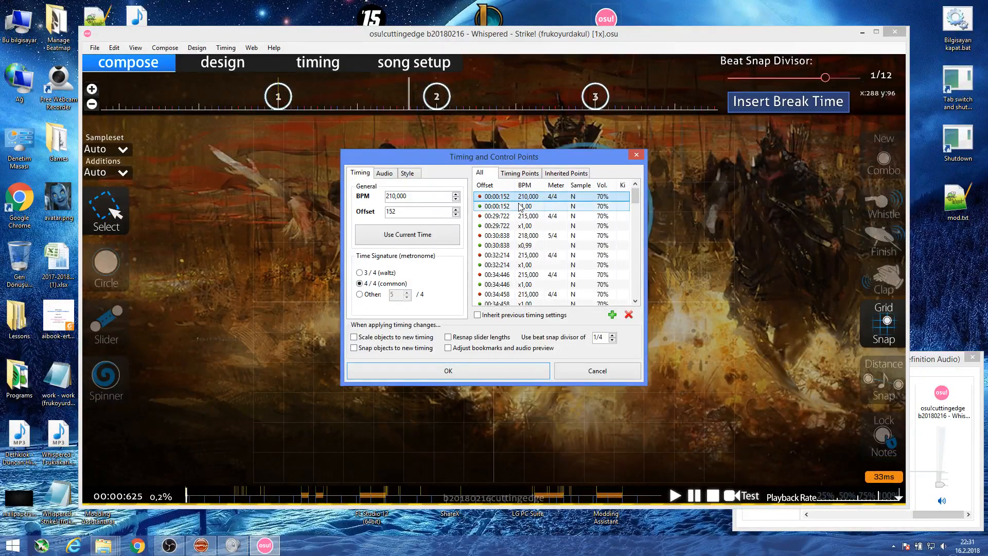
left_click(471, 372)
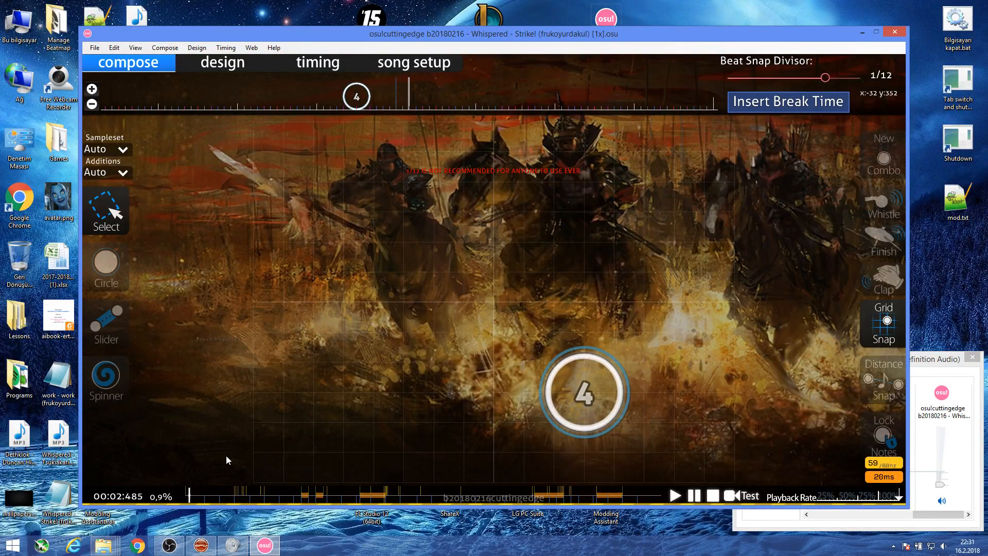
Examine the 1x notes around 00:11:572, 00:20:330 and 00:29:401, and review the AiMod report.
left_click(205, 499)
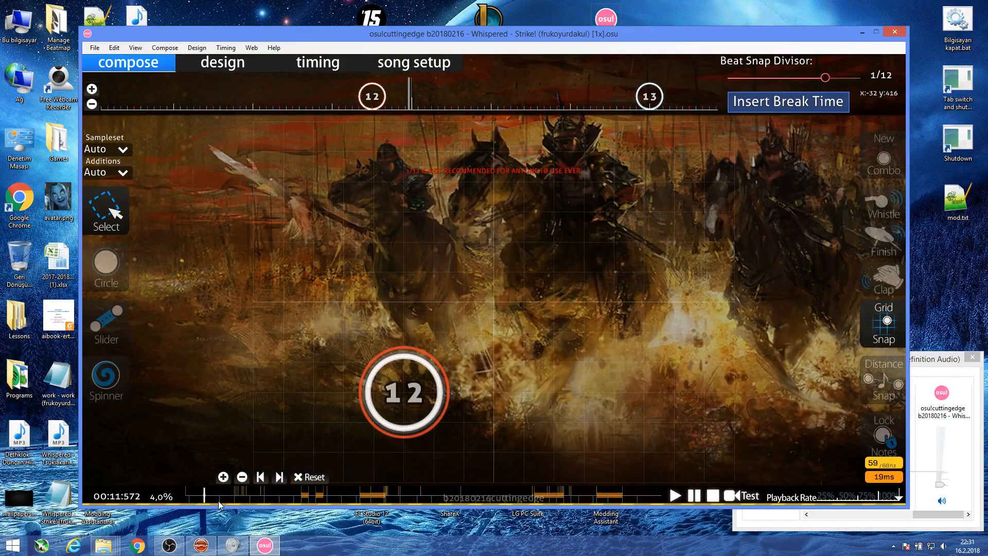
left_click(219, 499)
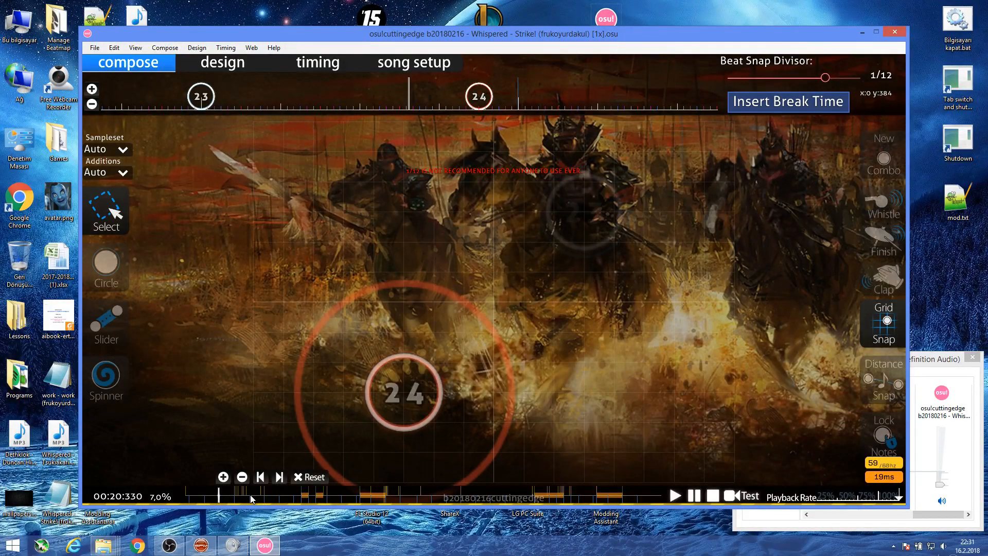
left_click(234, 499)
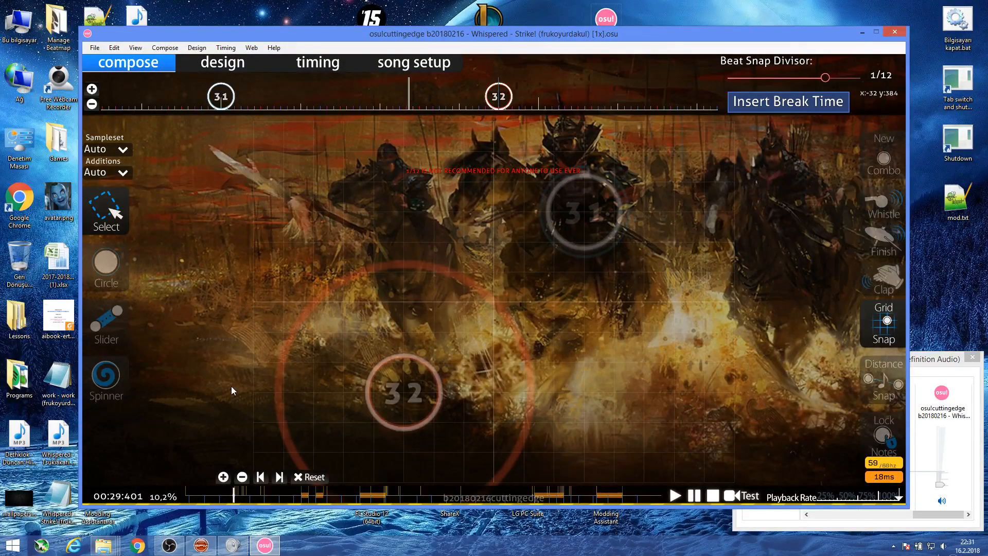
left_click(95, 47)
left_click(129, 146)
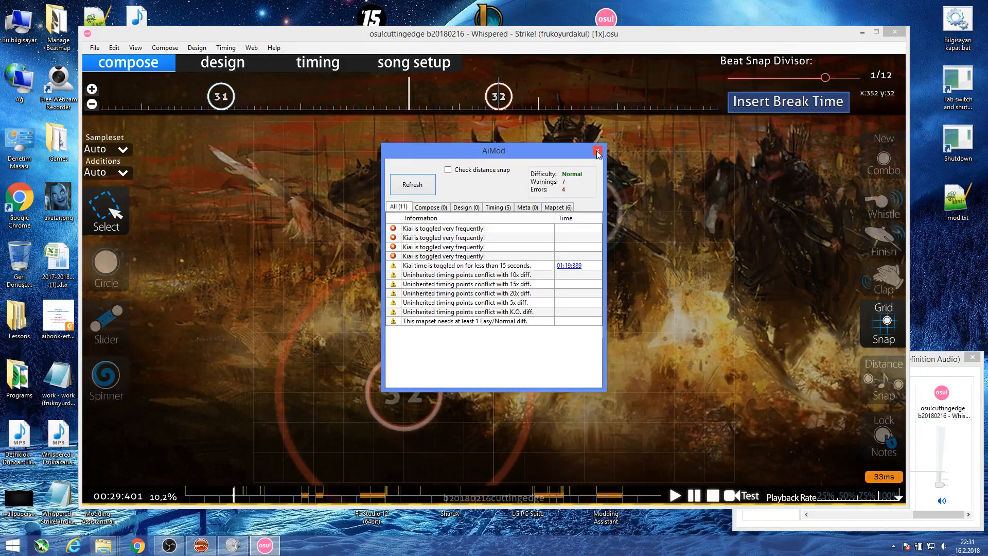
left_click(597, 151)
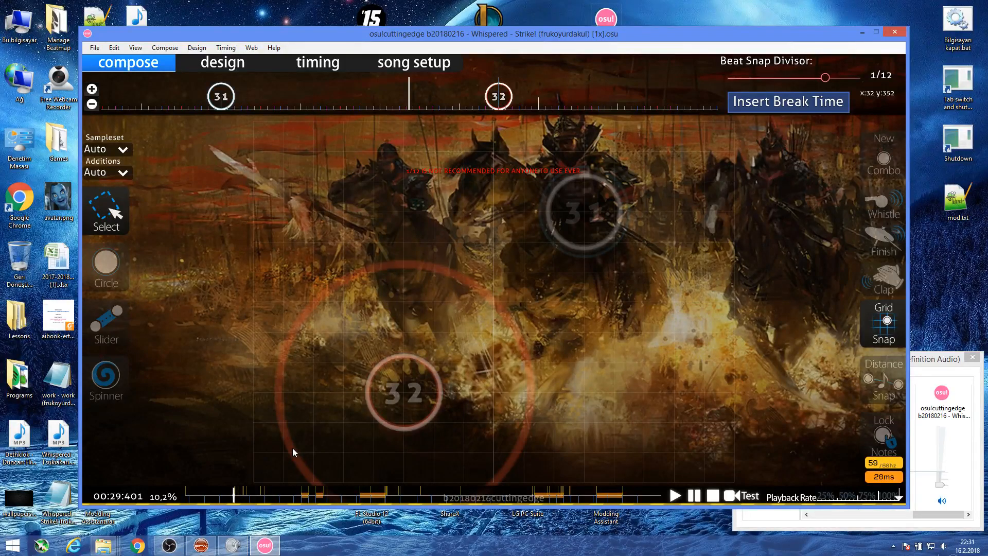
Resnap all notes of the 1x difficulty across all timing sections at the 1/12 beat snap divisor.
left_click(226, 47)
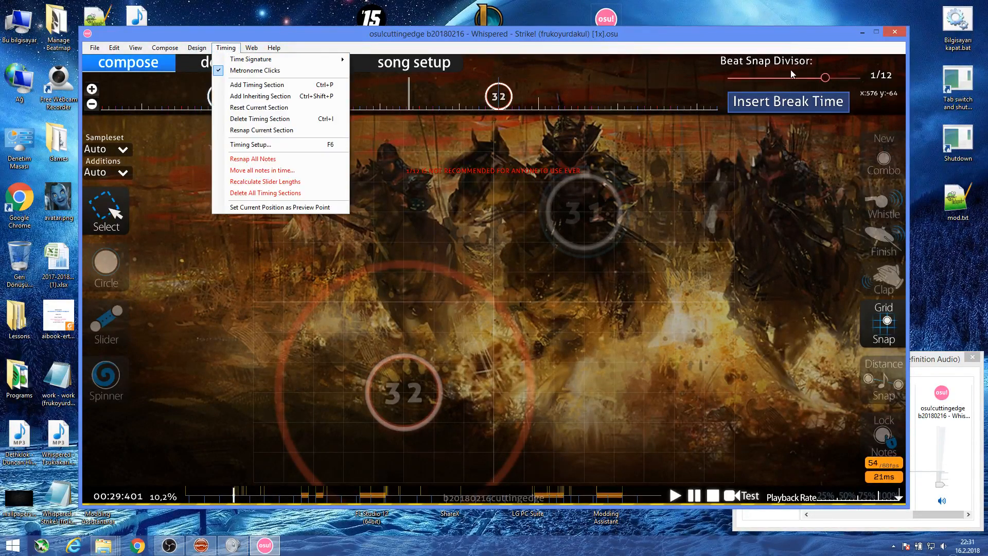
left_click(311, 159)
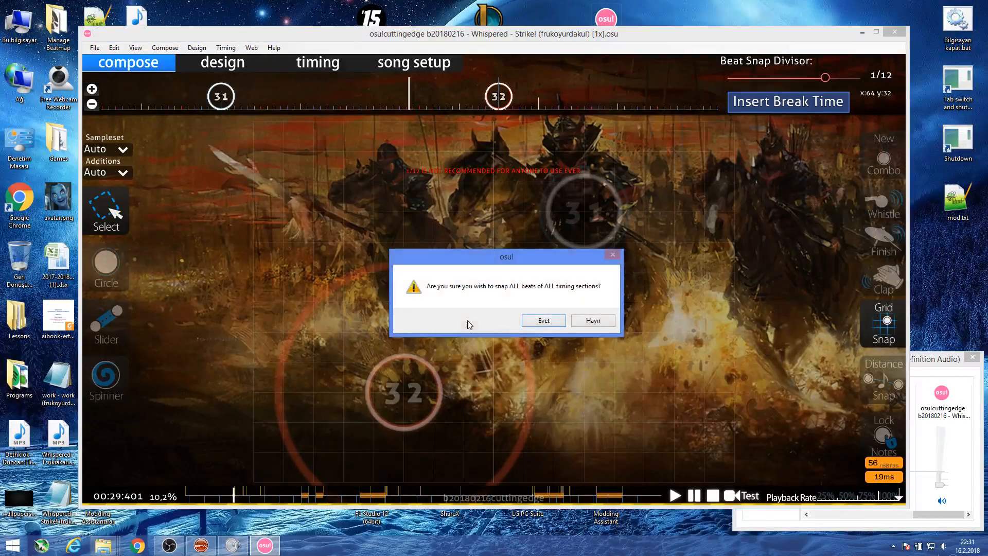
left_click(538, 323)
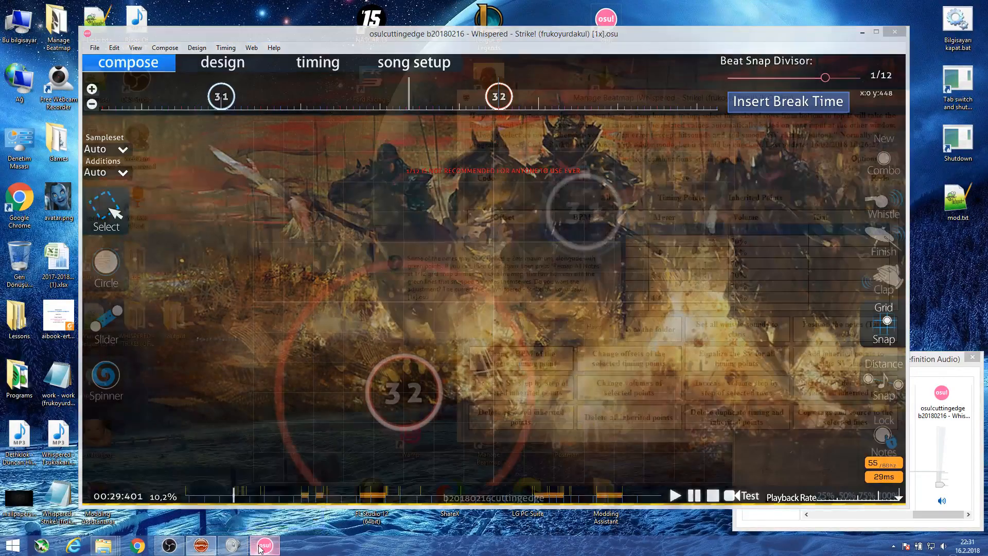
Return to Manage Beatmap, accept the green point adjustment for the 1x difficulty and acknowledge the save reminder.
left_click(254, 546)
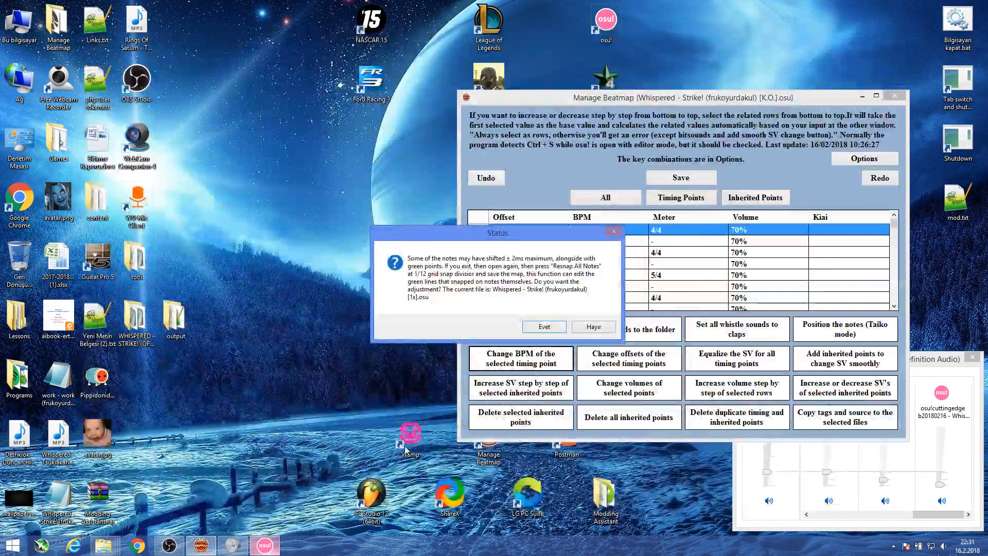
left_click(544, 328)
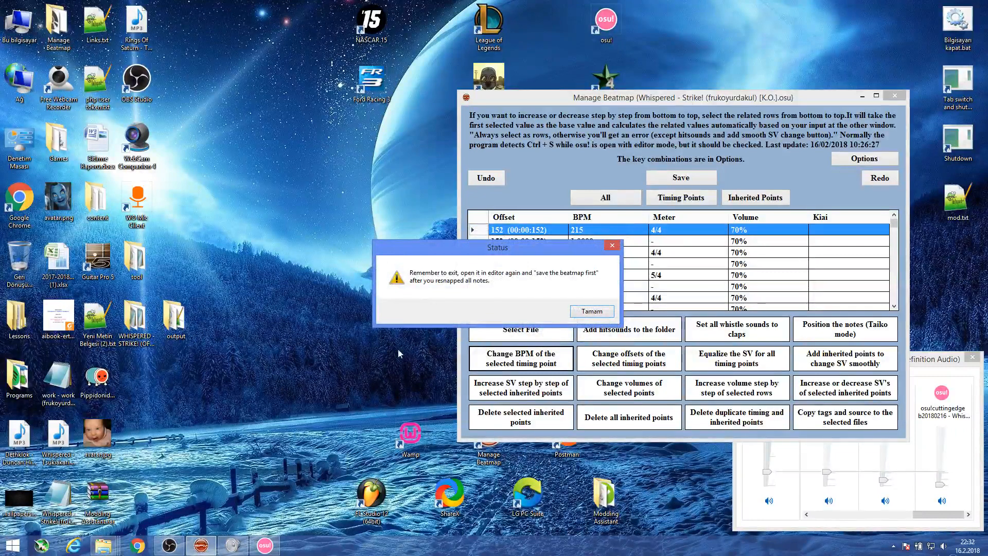
left_click(591, 311)
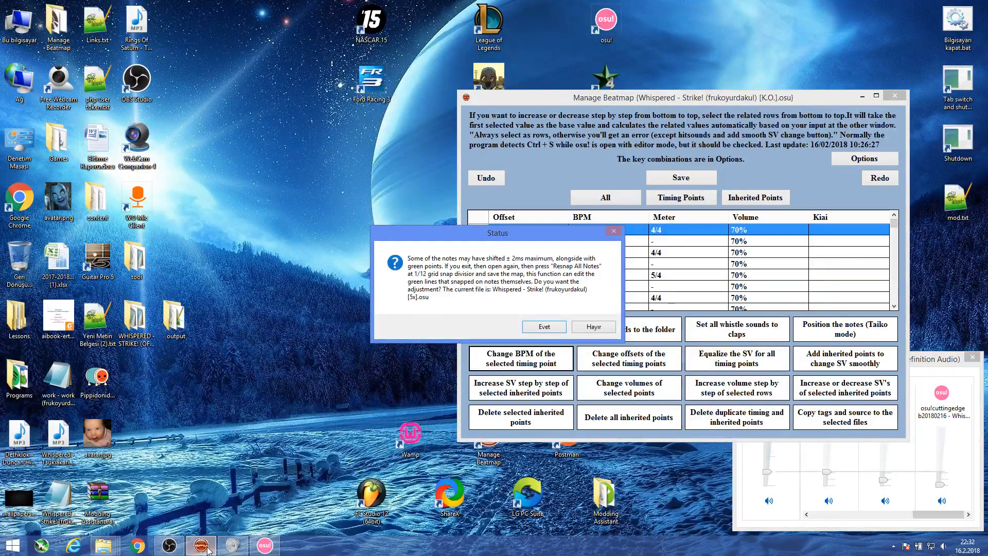
Accept the green point adjustment for the 5x, 10x, 15x, 20x and K.O. difficulties, acknowledging each reminder and the completion notice.
mouse_move(209, 550)
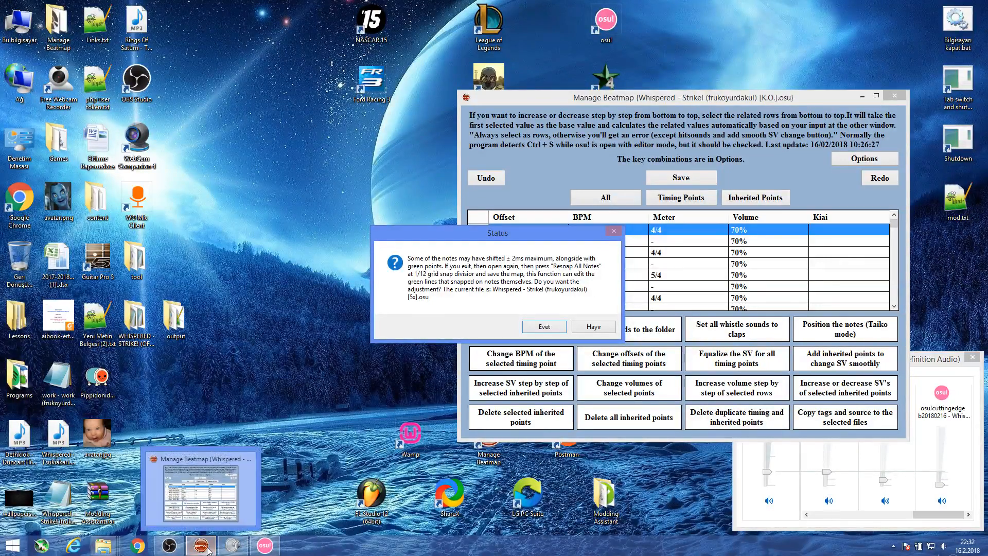
left_click(546, 331)
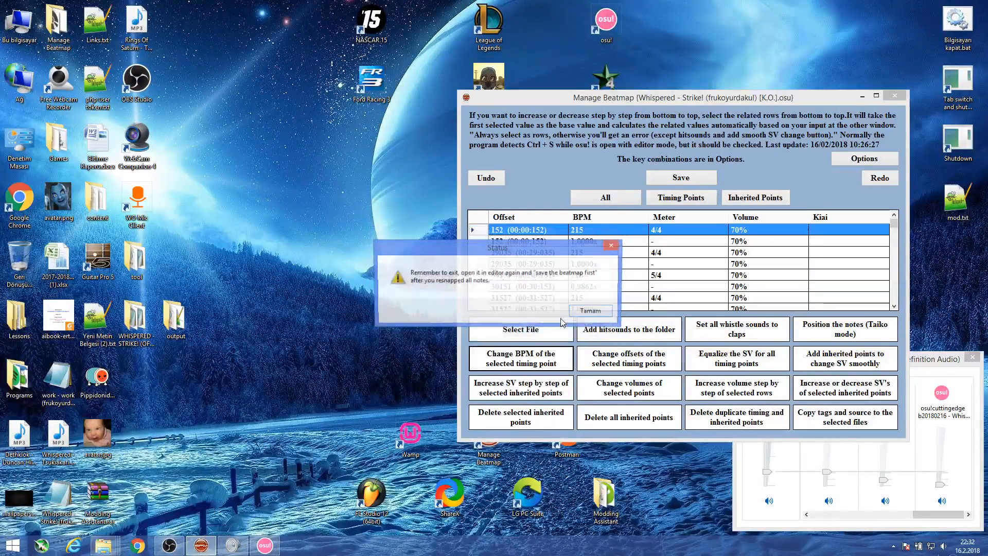
left_click(585, 312)
left_click(537, 326)
left_click(587, 312)
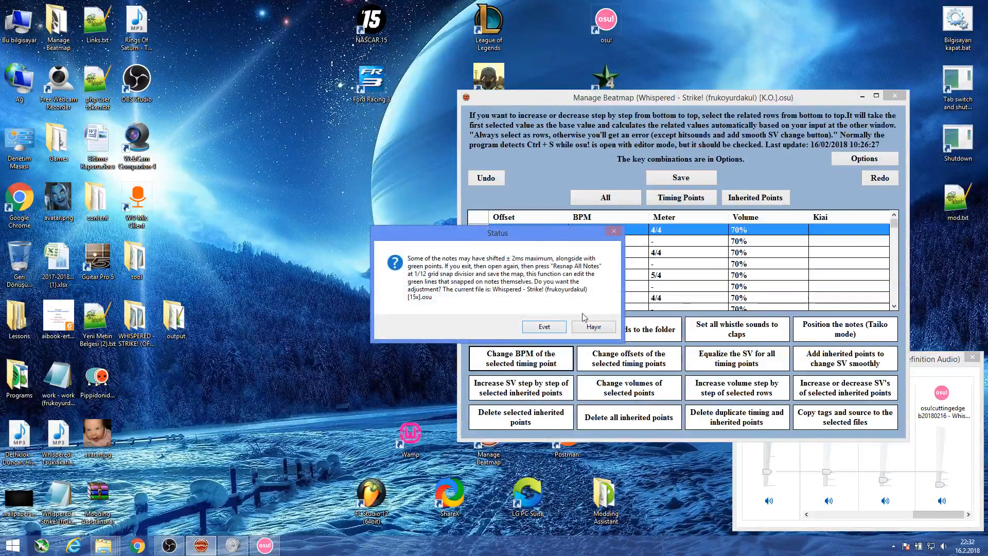
left_click(544, 326)
left_click(582, 311)
left_click(544, 327)
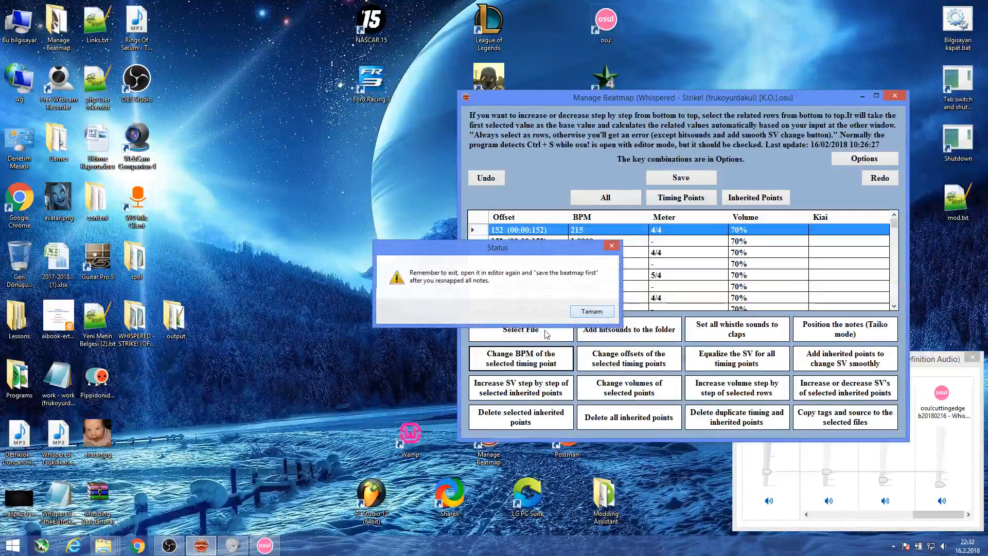
left_click(585, 311)
left_click(544, 326)
left_click(584, 312)
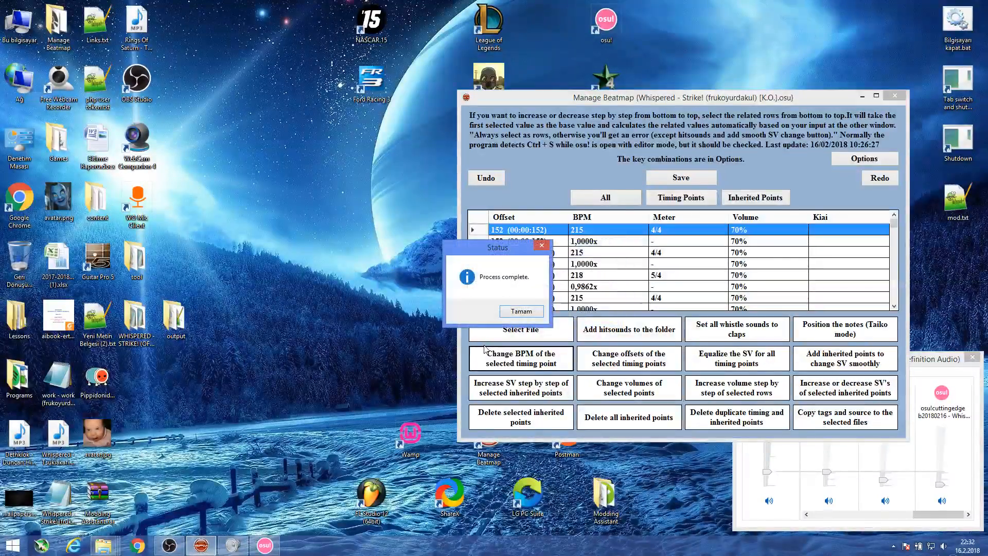
left_click(521, 311)
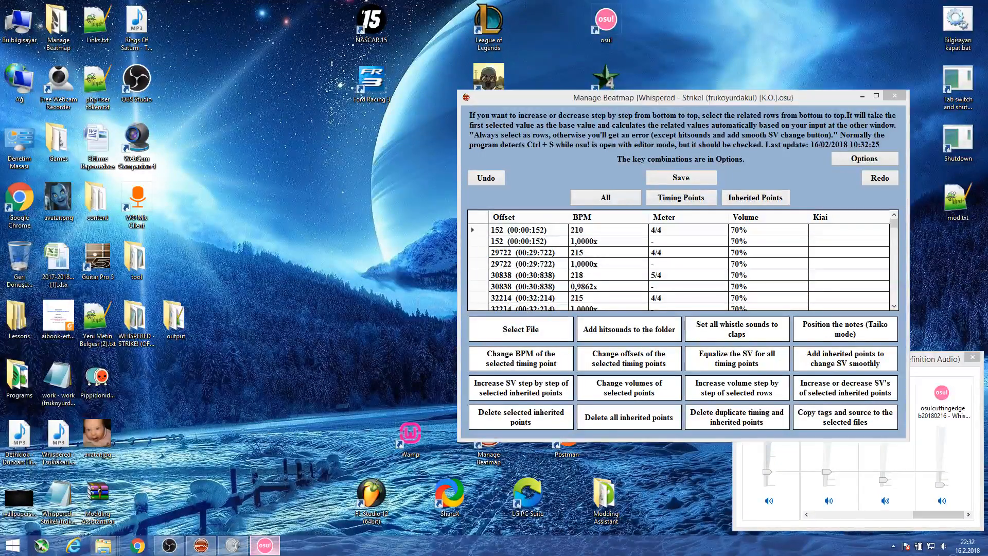
Switch to the osu! editor, revert the 1x difficulty to its saved version and check the notes around 00:02:413.
left_click(264, 545)
left_click(94, 47)
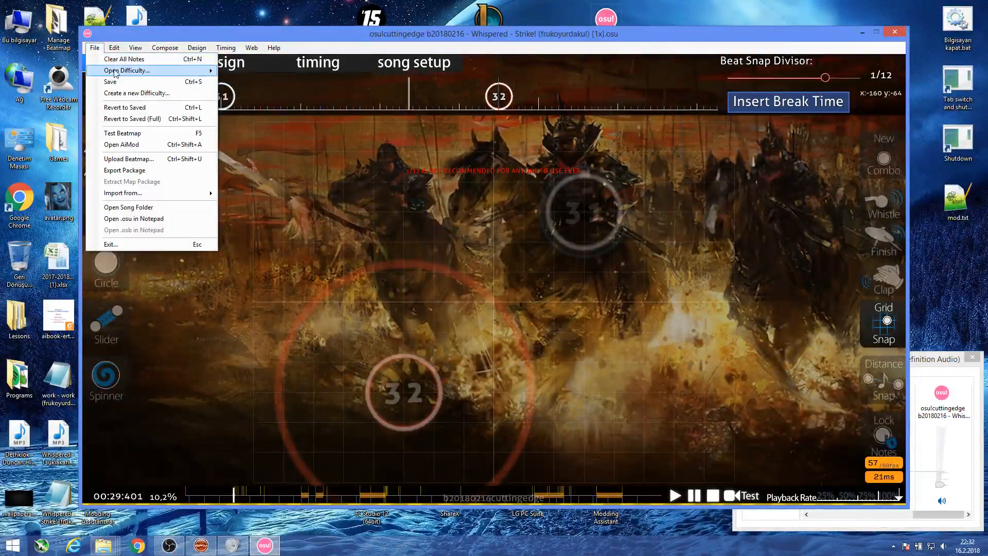
left_click(180, 108)
left_click(188, 496)
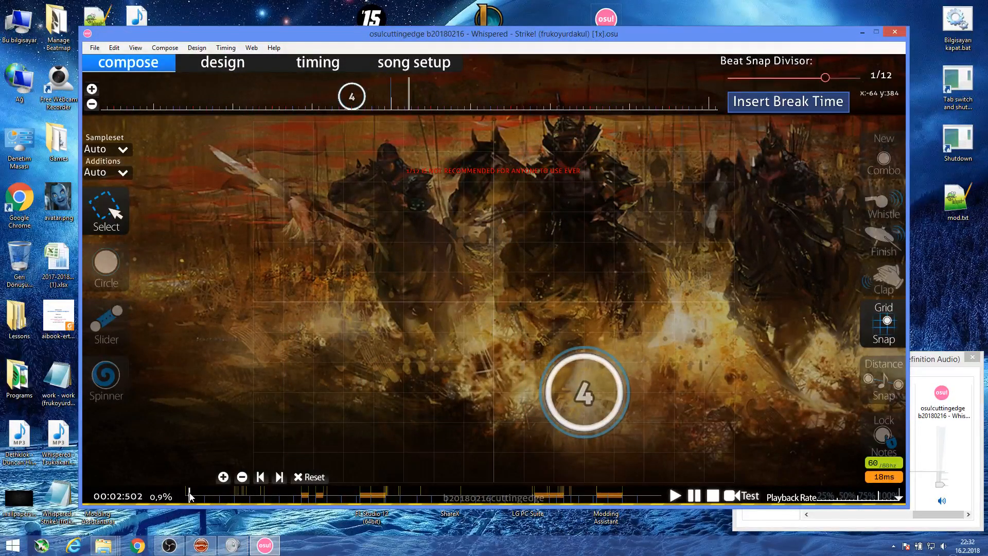
scroll(189, 496, "up", 3)
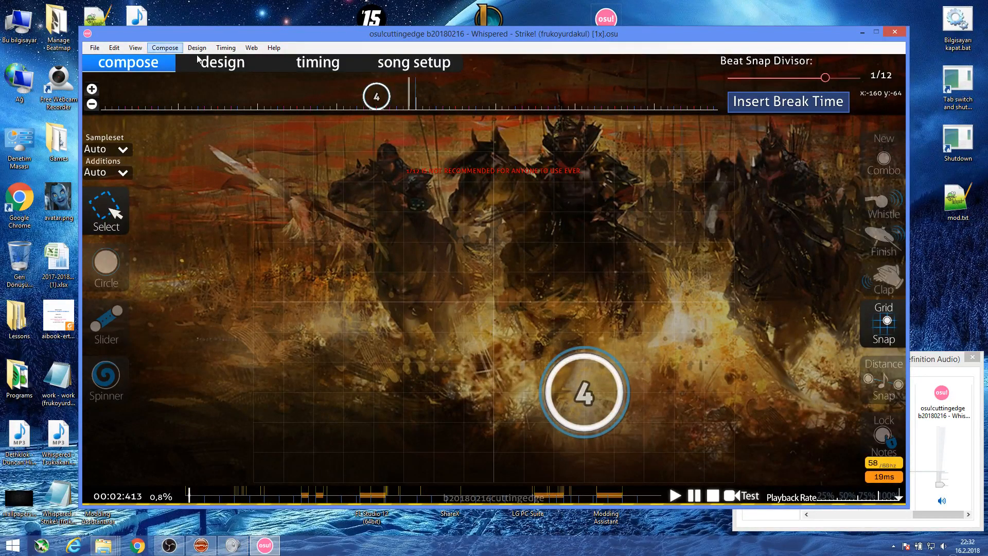
Open the 5x, 10x, 15x, 20x and K.O. difficulties in turn without saving 1x, comparing their notes at 00:02:413.
left_click(89, 50)
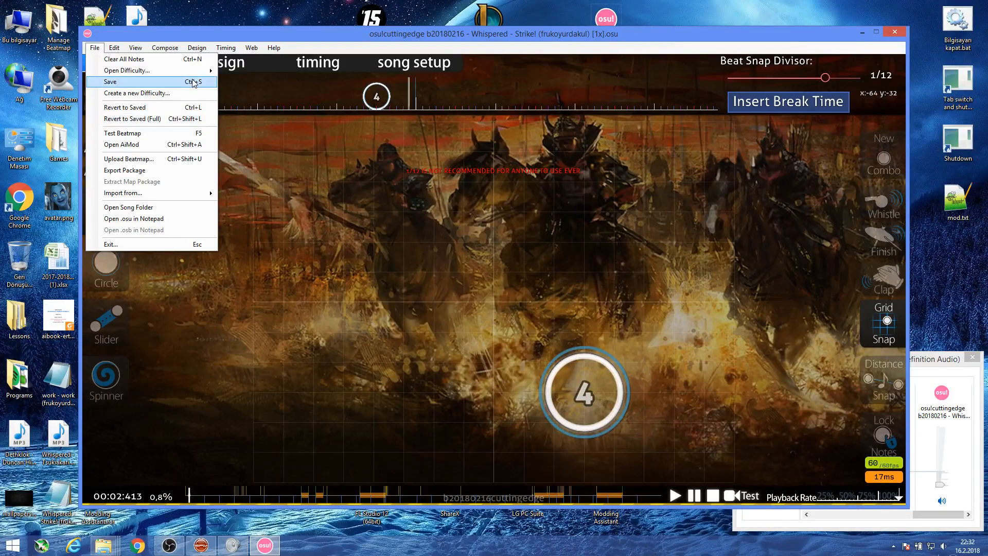
mouse_move(206, 71)
left_click(268, 72)
double_click(461, 262)
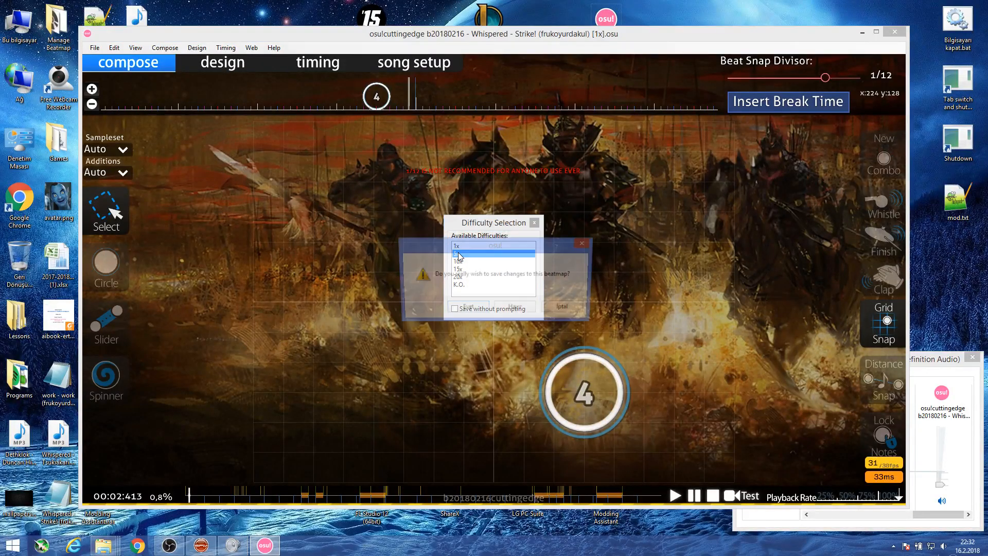
left_click(514, 309)
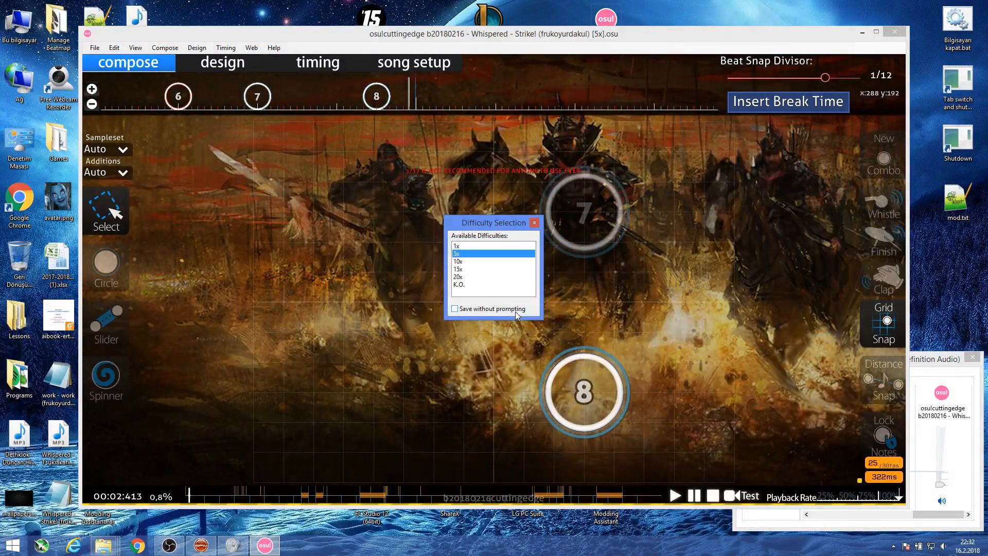
double_click(474, 261)
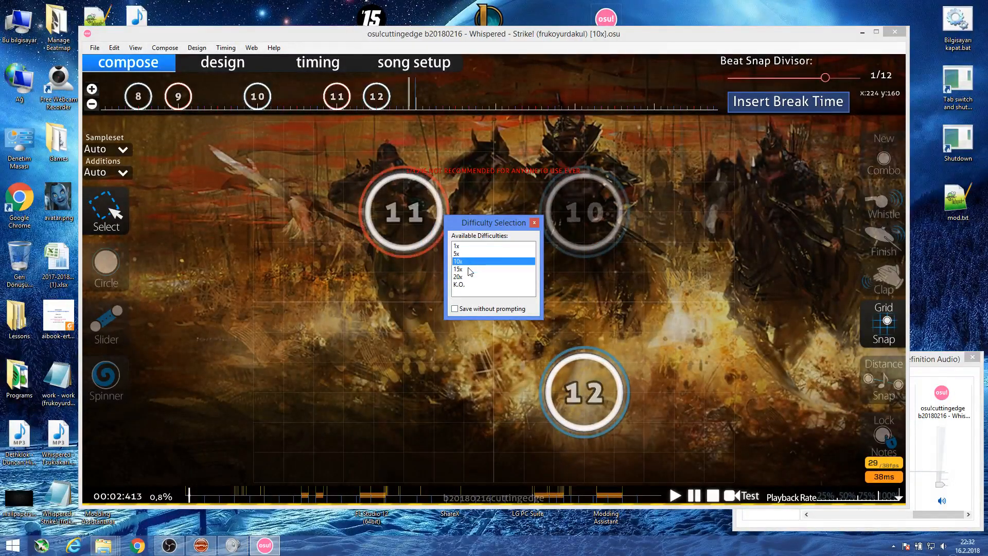
double_click(468, 269)
double_click(460, 277)
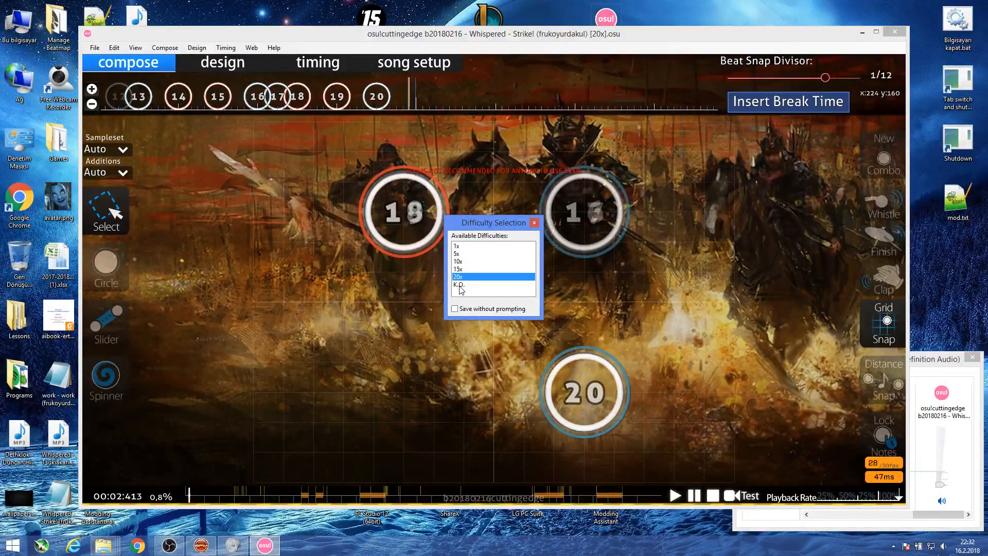
double_click(460, 286)
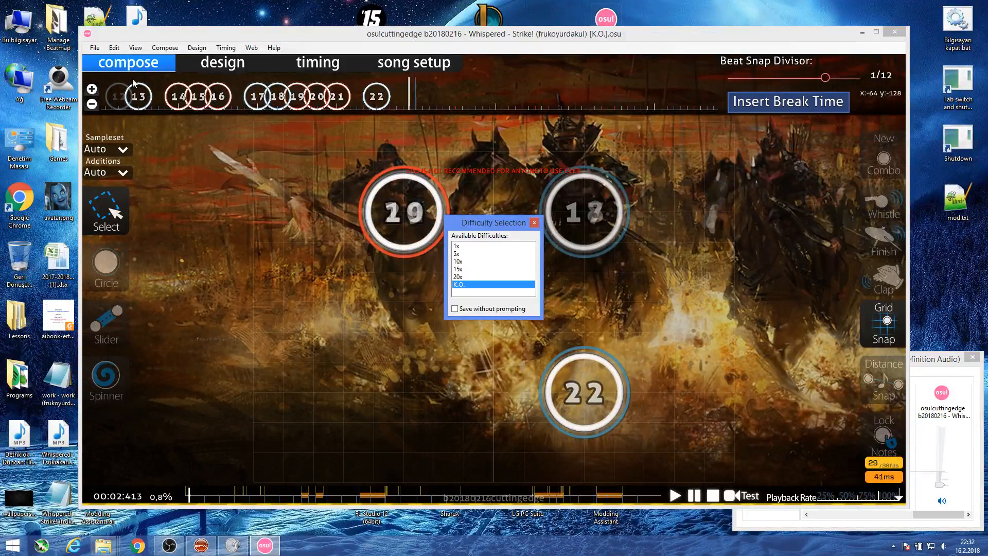
Dismiss the difficulty selection and examine the K.O. difficulty's notes against the timeline around 00:45:897.
left_click(534, 222)
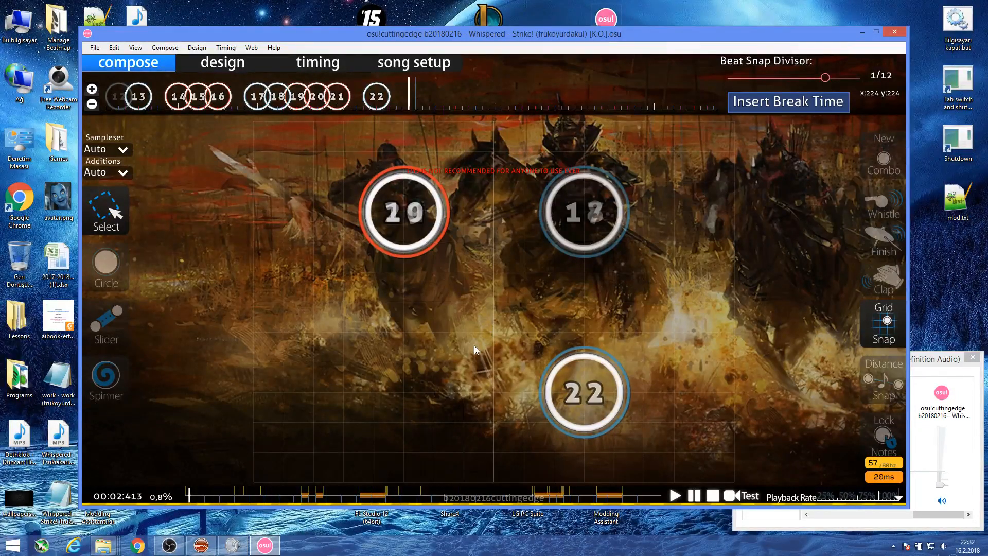
left_click(260, 496)
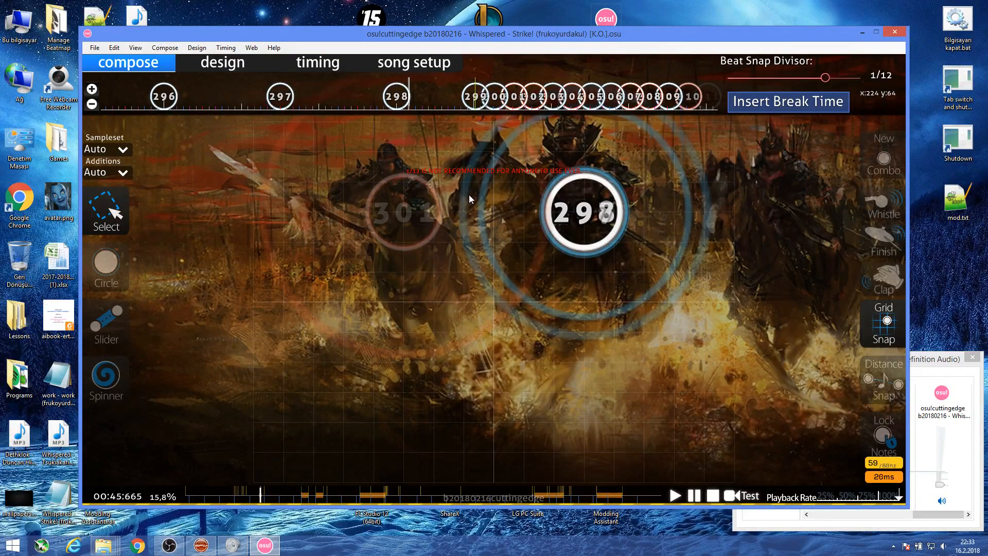
scroll(469, 200, "up", 1)
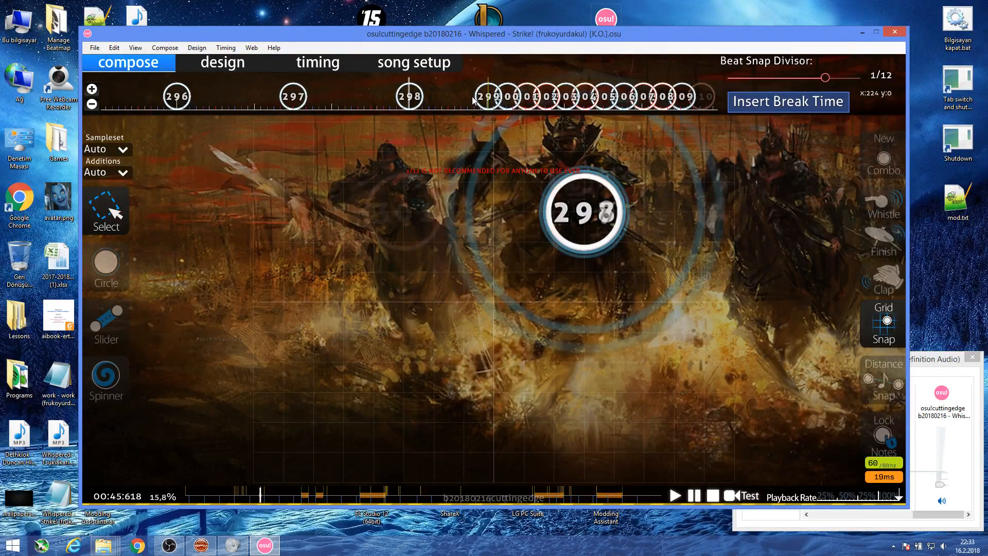
scroll(512, 170, "down", 6)
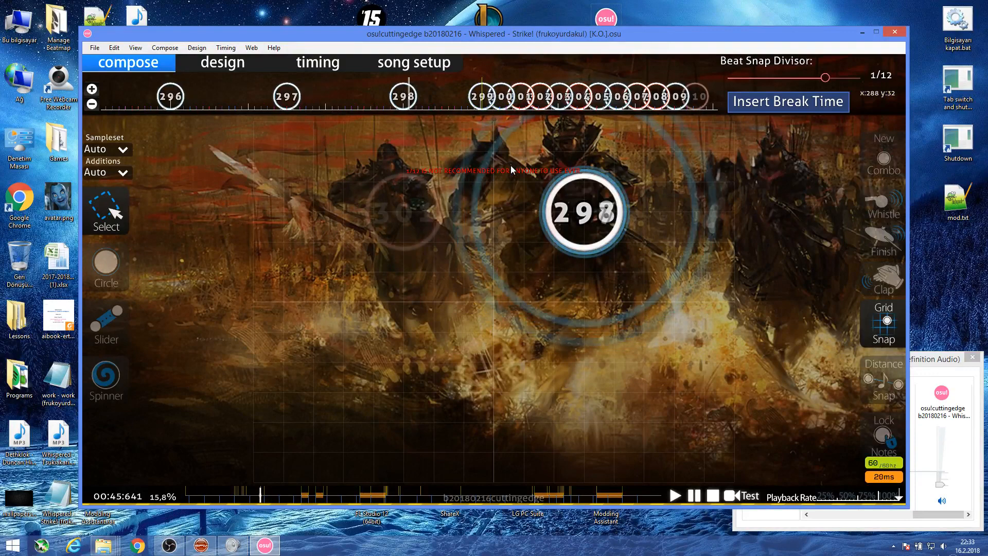
scroll(512, 170, "down", 1)
scroll(511, 169, "up", 2)
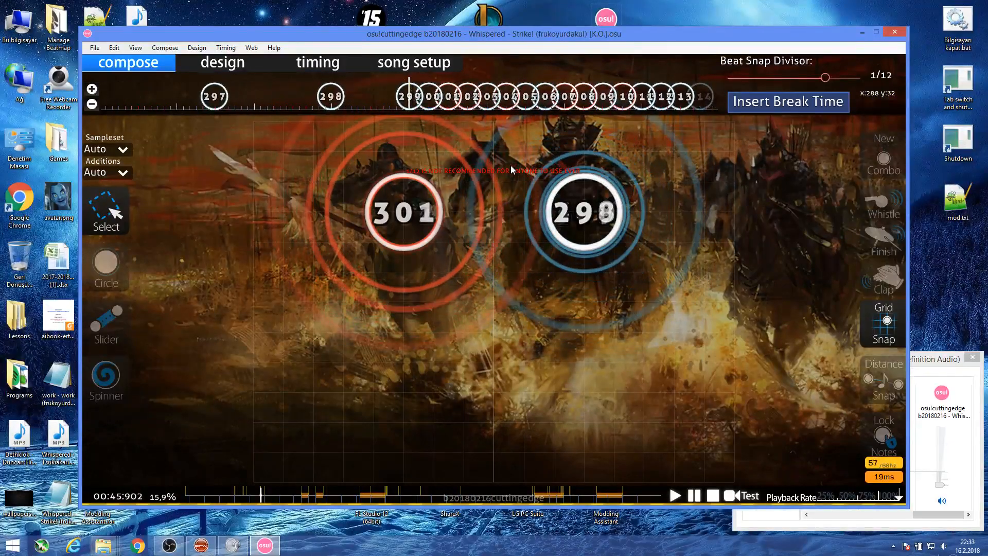
scroll(512, 170, "down", 1)
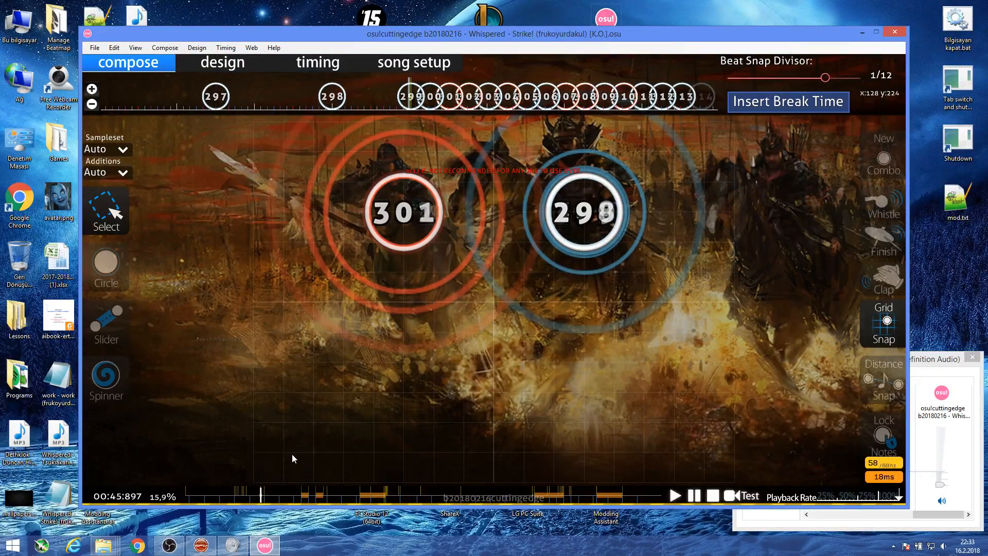
Switch to Manage Beatmap, view the offset changer for all points and close it without applying anything.
left_click(201, 545)
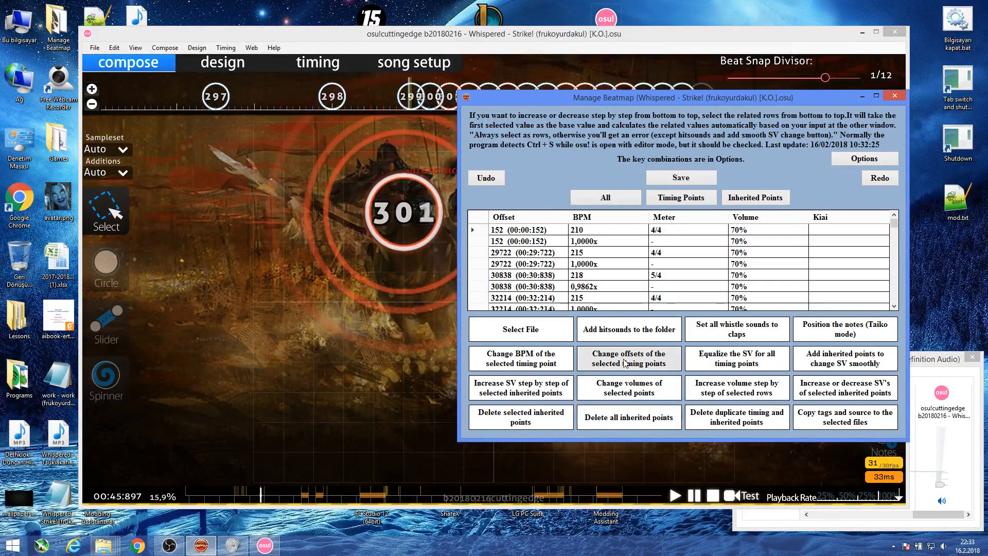
left_click(478, 222)
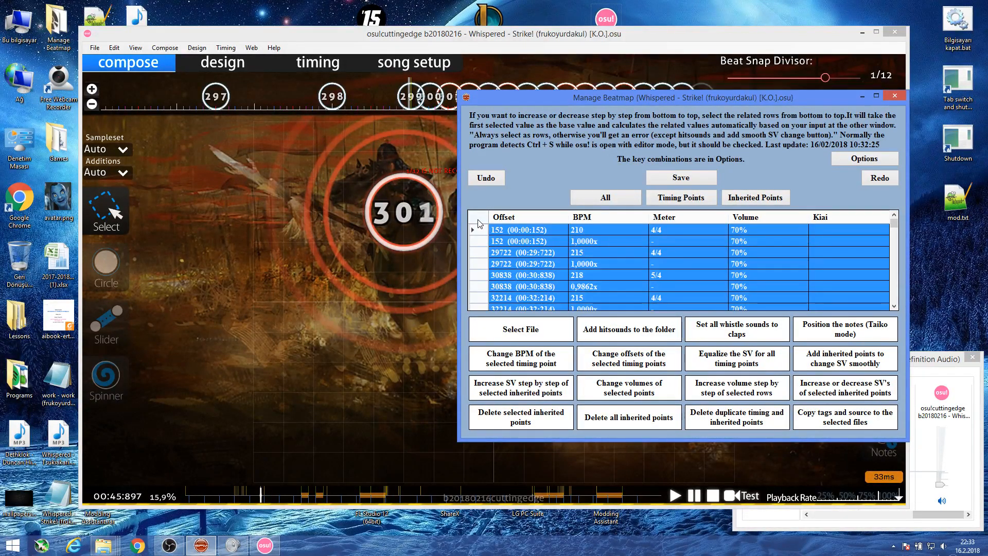
left_click(643, 372)
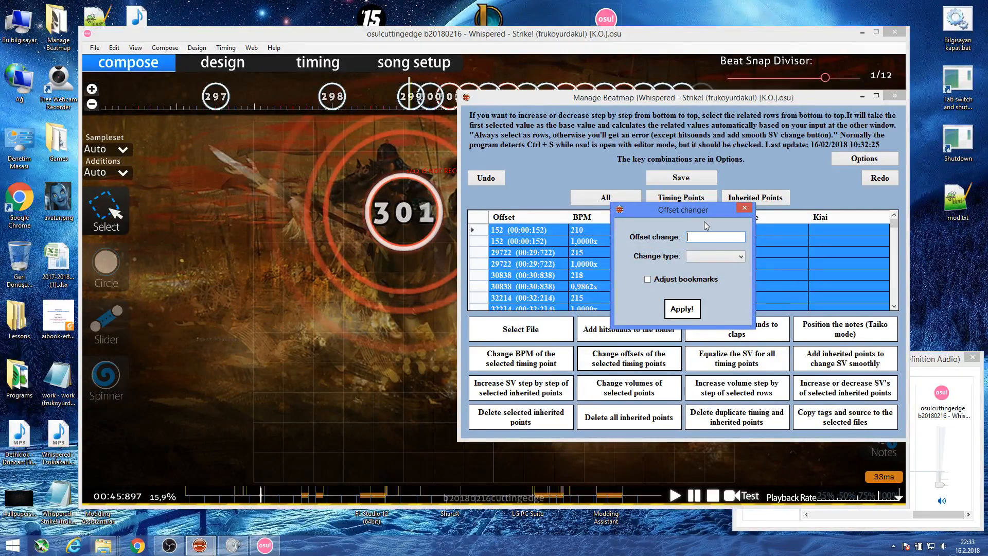
left_click(744, 208)
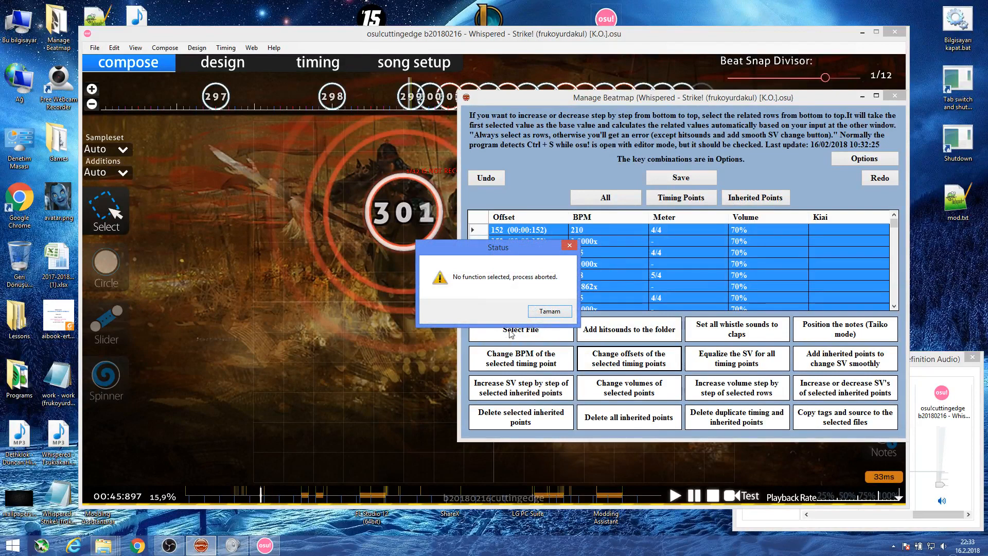
key("Return")
Try to change the offsets of only the first six points, from 152 through 30838.
left_click(475, 253)
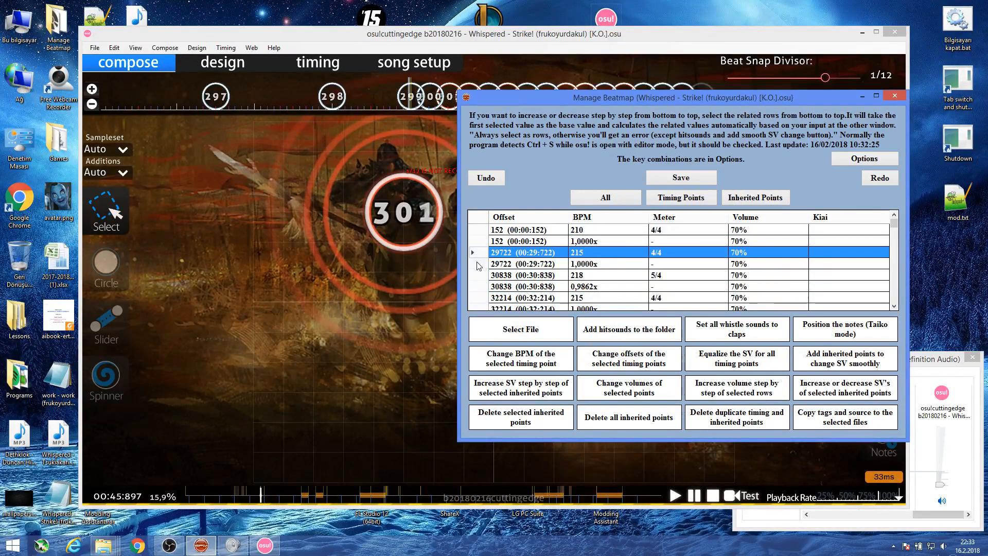
left_click_drag(473, 230, 474, 286)
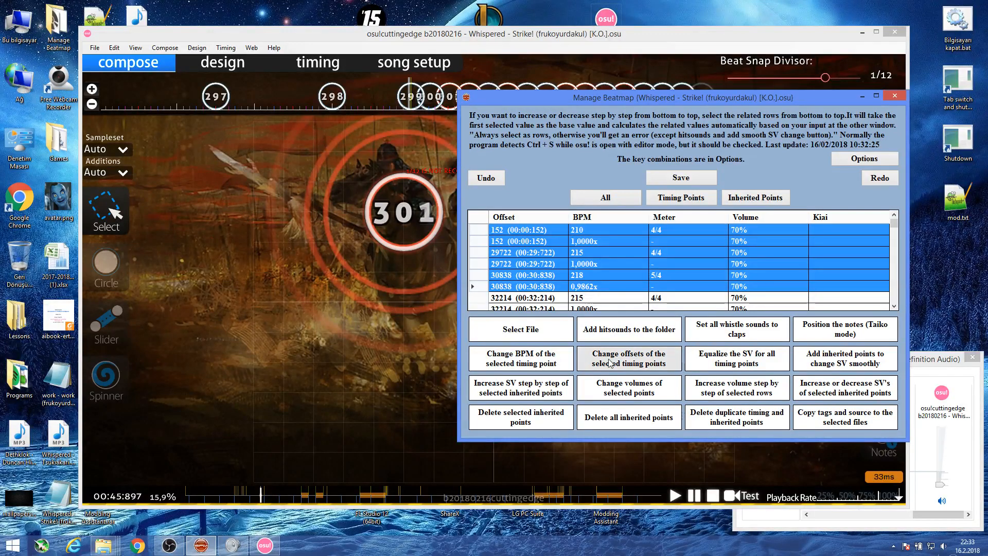
left_click(628, 358)
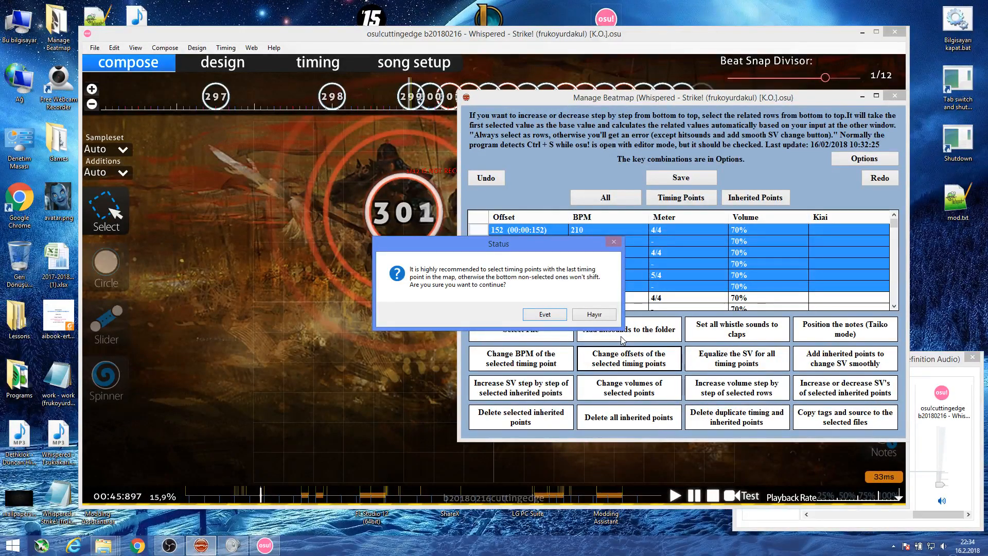
left_click(545, 313)
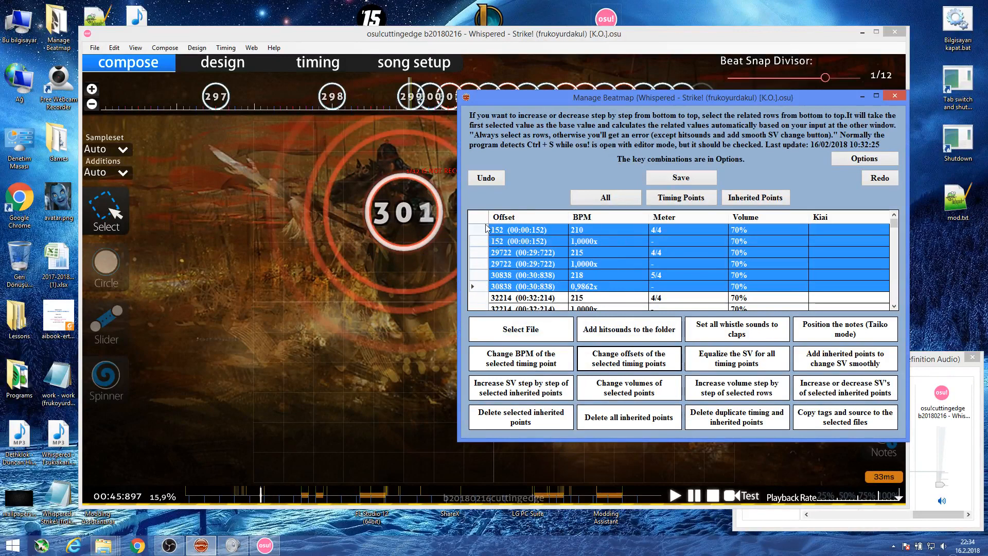
Shift the offsets of all points by 10 with change type Single and bookmark adjustment enabled.
left_click(629, 358)
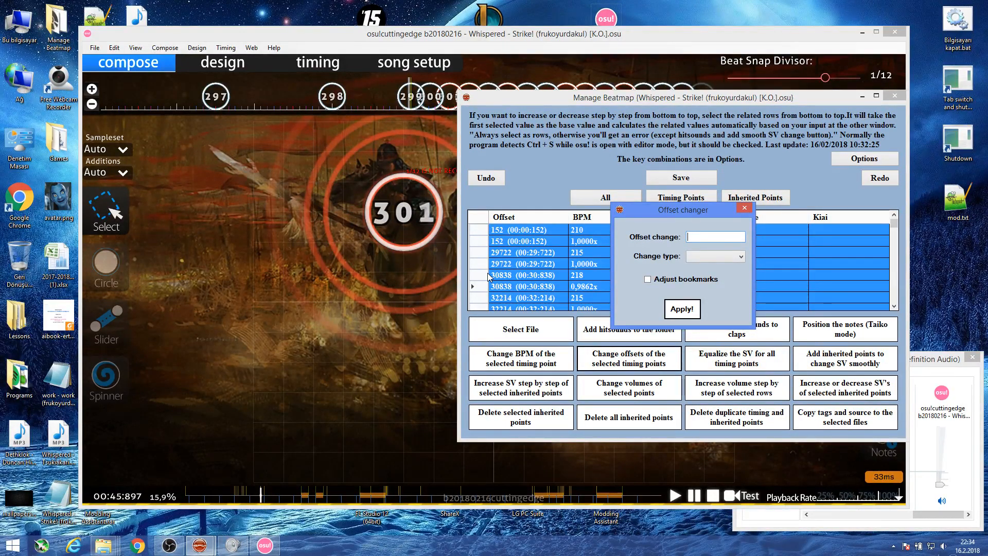
type("10")
left_click(713, 256)
left_click(698, 273)
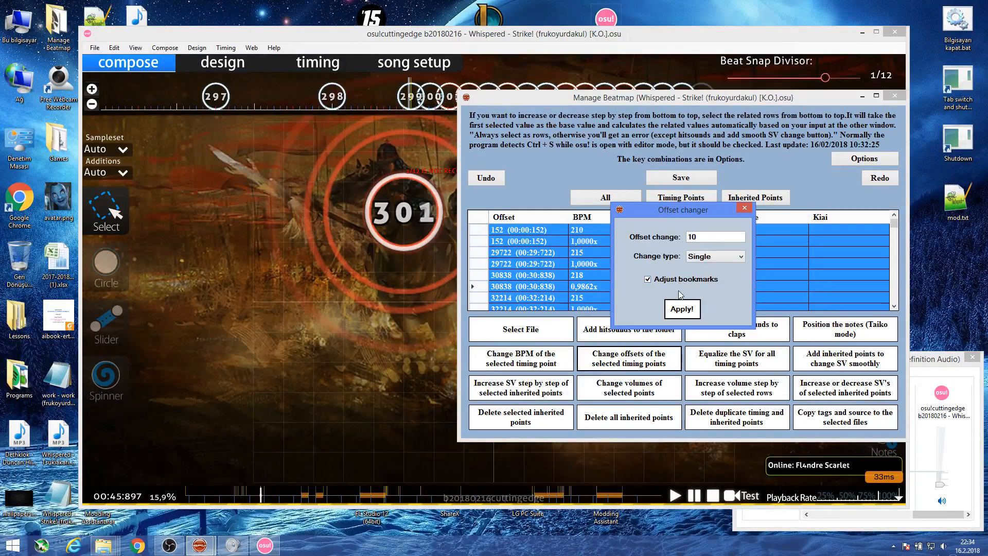
left_click(681, 310)
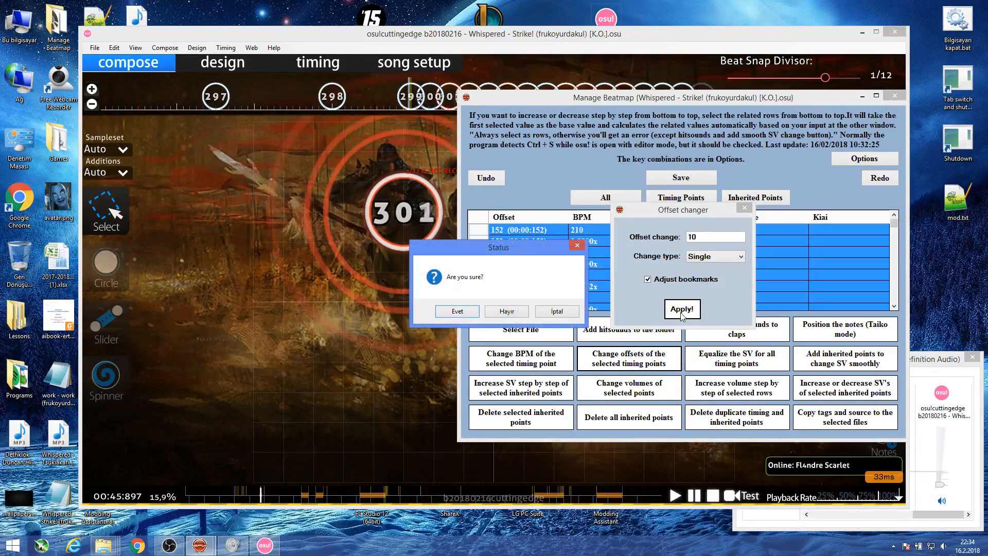
left_click(460, 313)
left_click(525, 316)
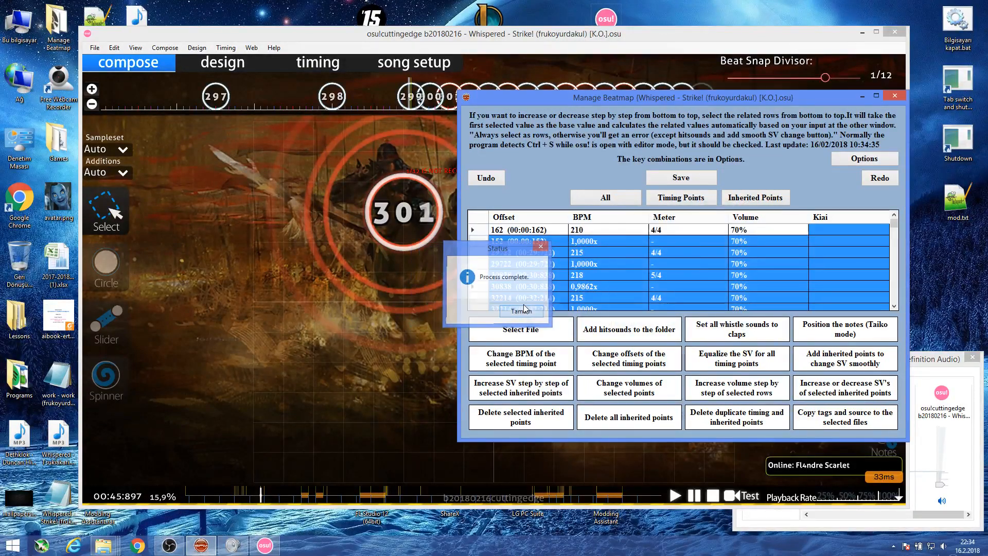
Switch to the osu! editor, reopen the K.O. difficulty and check the offsets in Timing and Control Points.
left_click(369, 319)
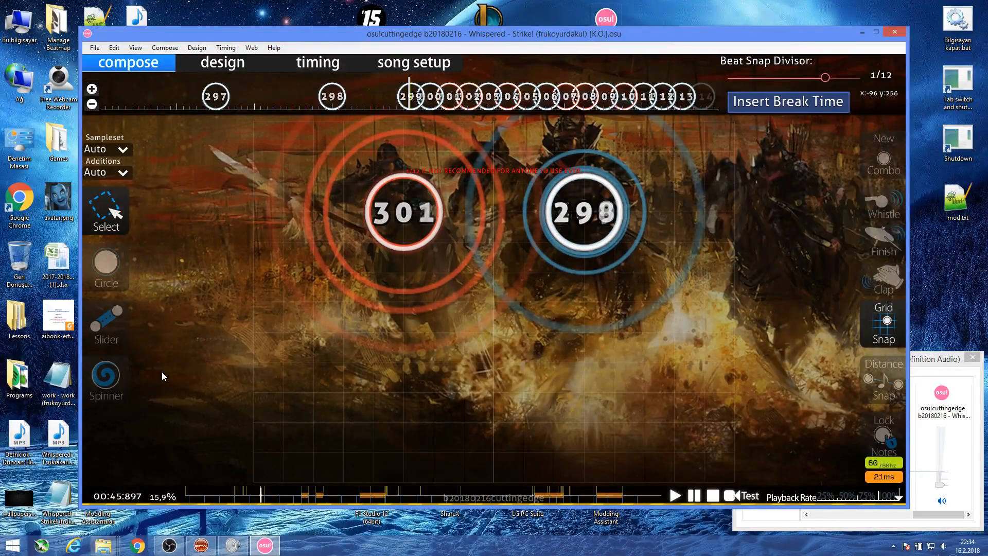
key("Escape")
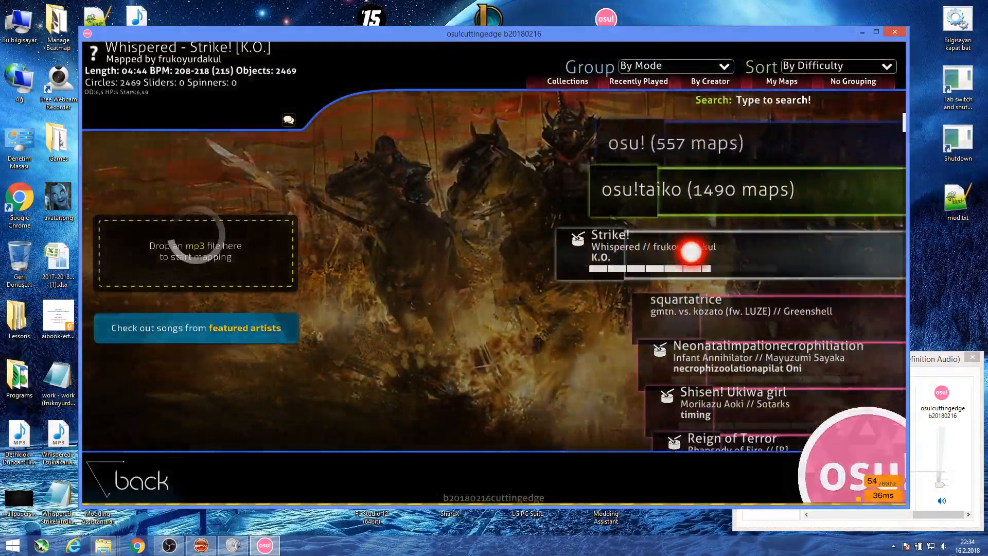
left_click(691, 252)
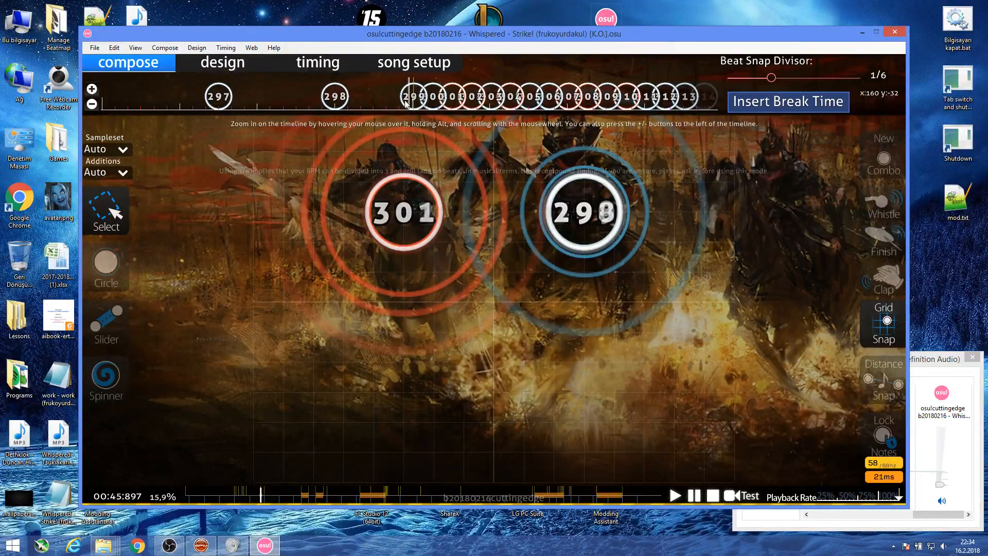
key("F6")
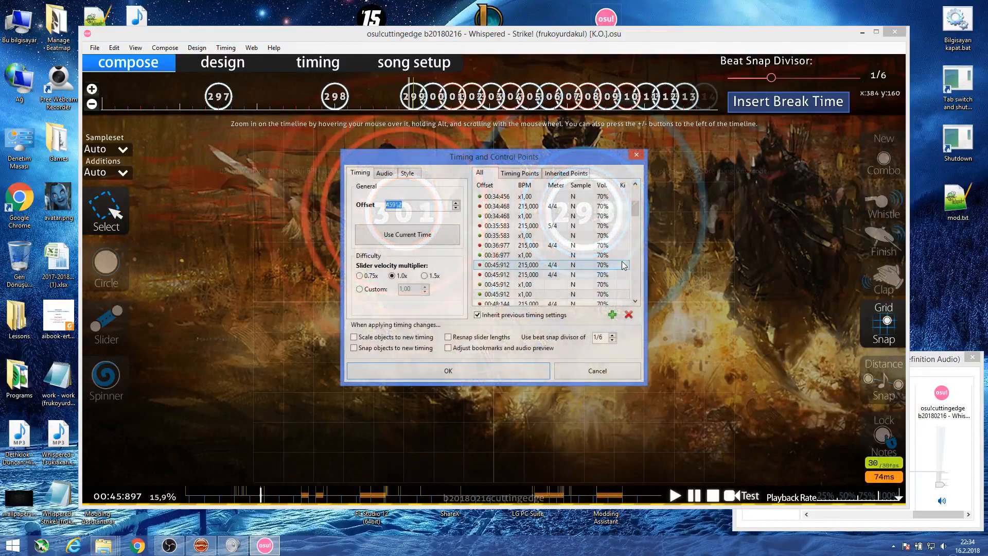
scroll(618, 257, "up", 3)
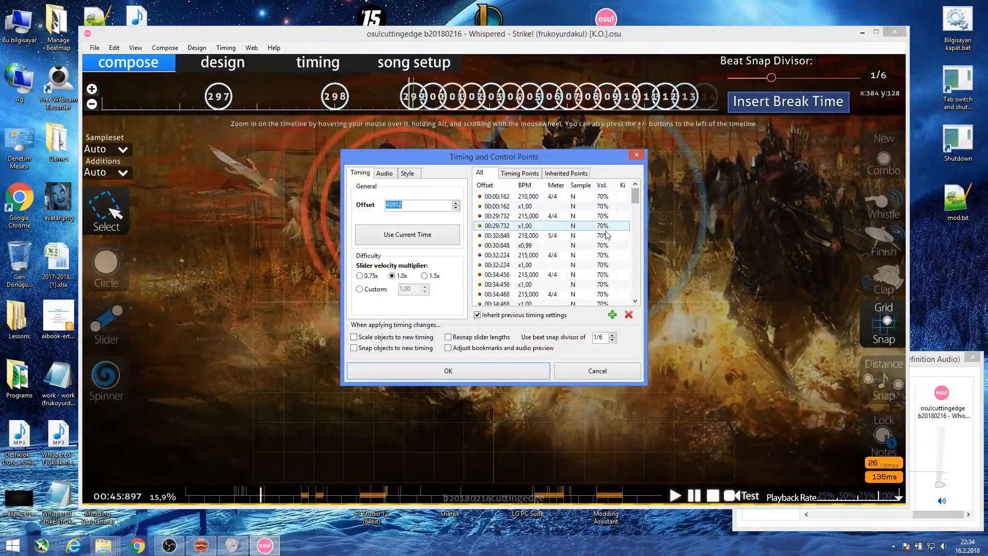
left_click(507, 206)
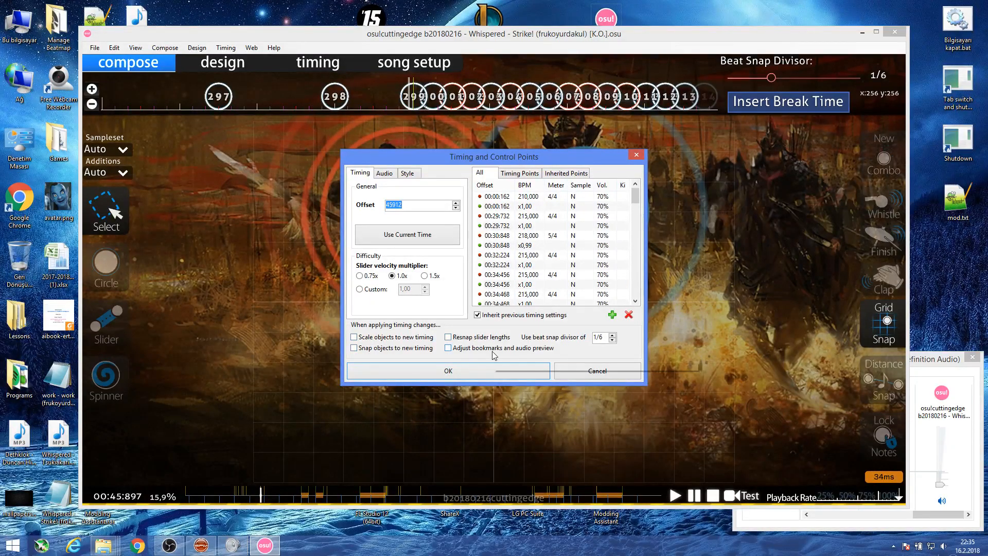
Return to Manage Beatmap and shift all points by -10 with change type Single and bookmark adjustment enabled.
key("alt+Tab")
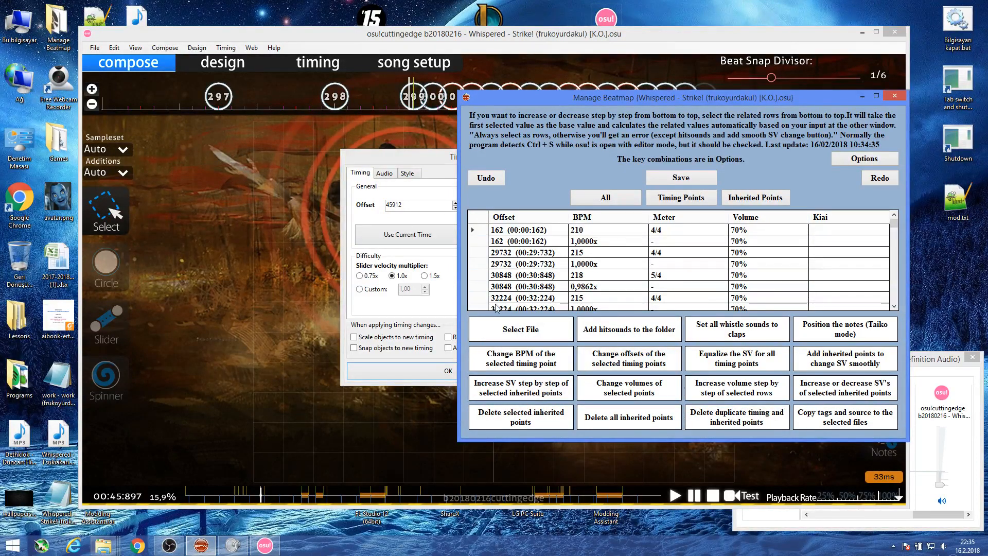
left_click(482, 218)
left_click(629, 359)
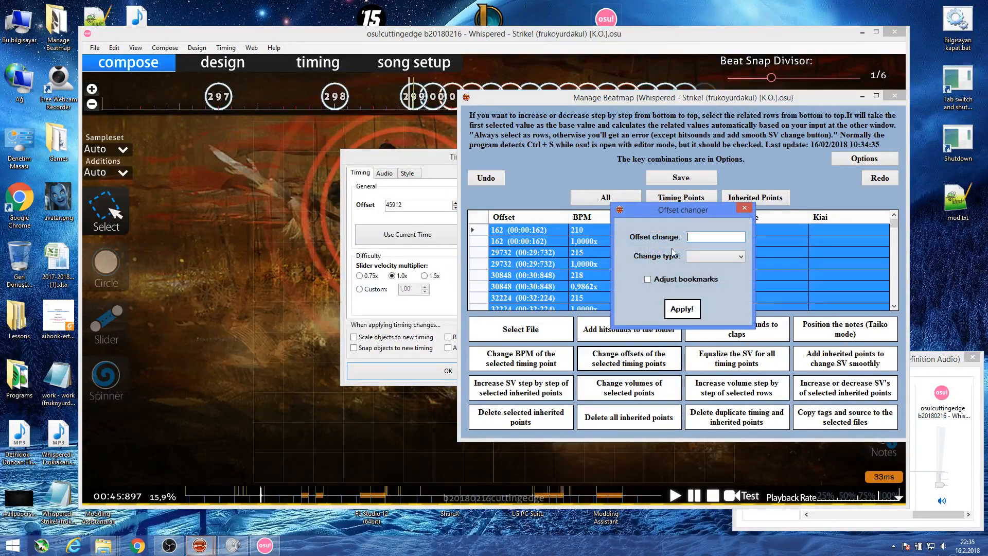
type("-10")
left_click(715, 257)
left_click(705, 267)
left_click(648, 279)
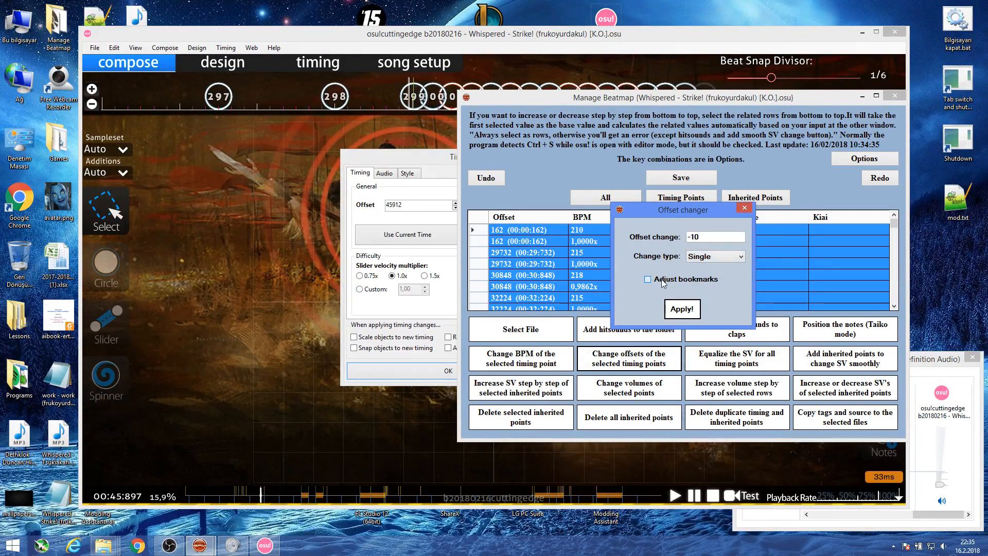
left_click(682, 308)
left_click(459, 311)
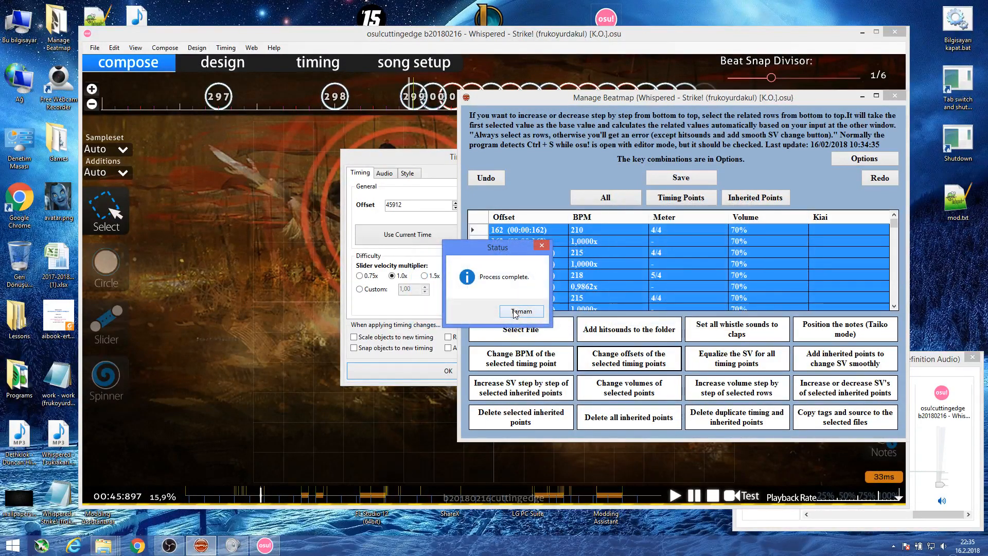
left_click(515, 315)
Apply an offset change of 10 to all points using change type All with bookmark adjustment enabled.
left_click(480, 219)
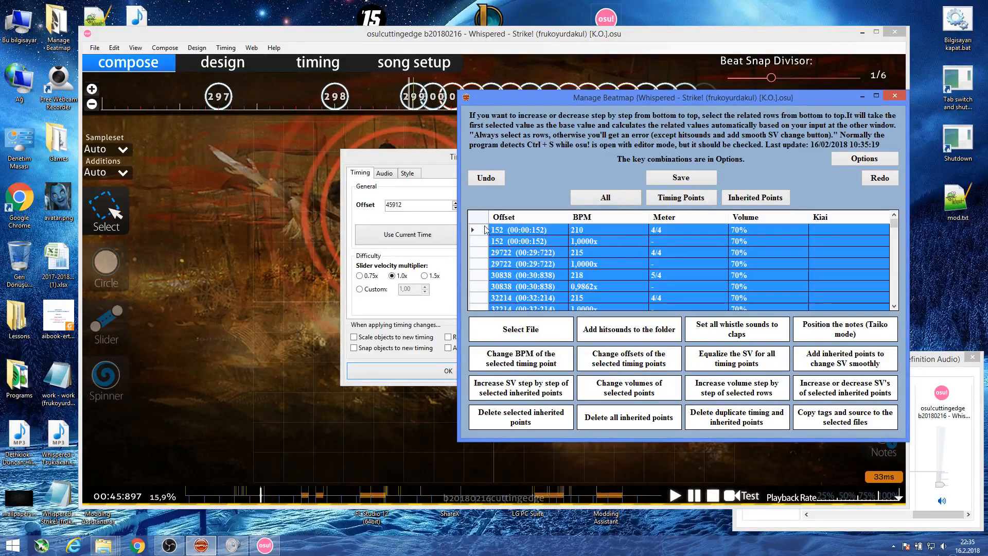
left_click(629, 356)
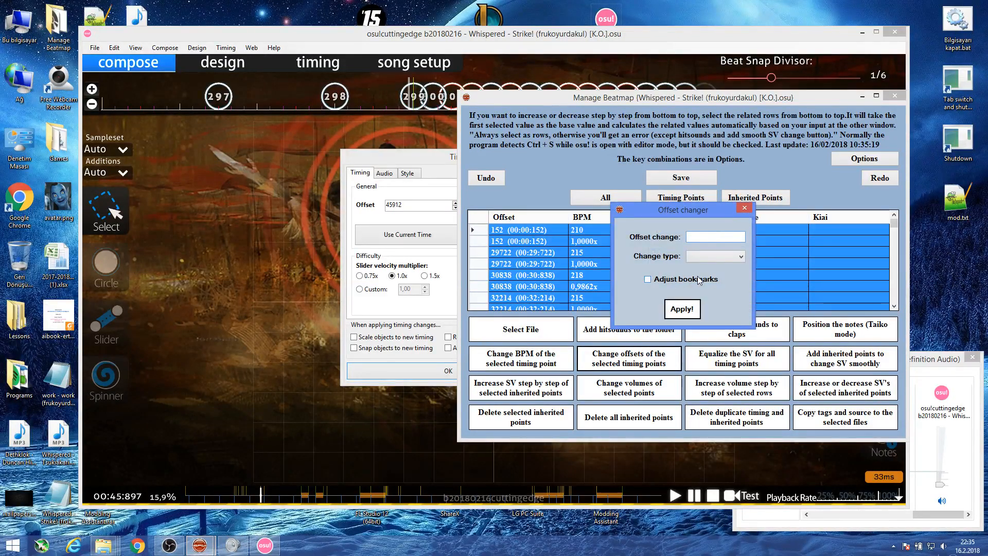
left_click(715, 256)
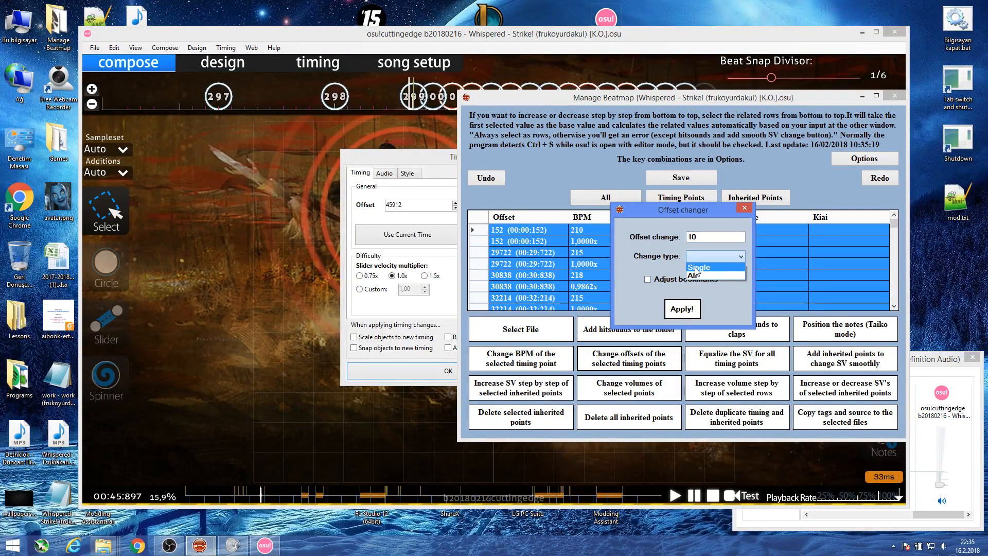
left_click(699, 267)
left_click(658, 283)
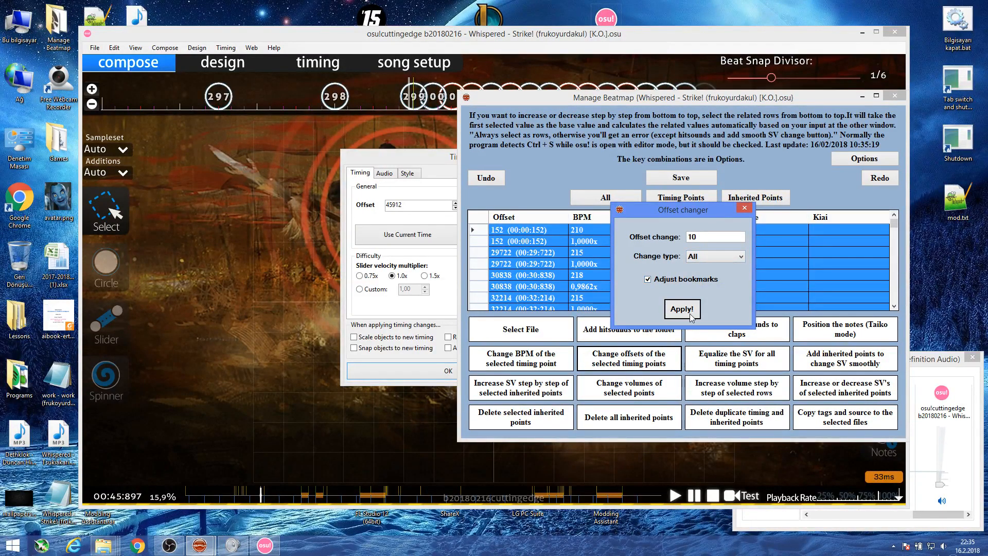
left_click(682, 308)
left_click(506, 311)
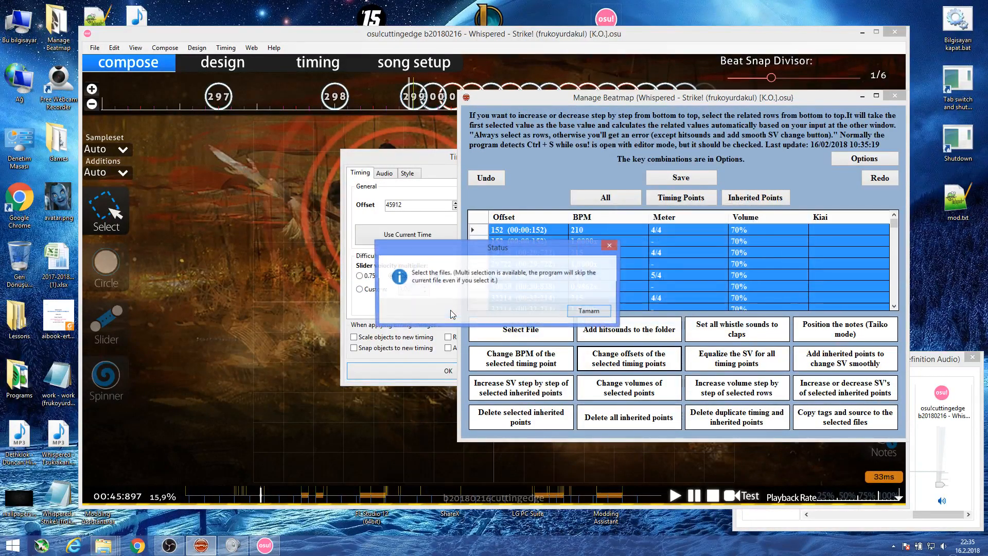
Choose all six Strike! difficulty files, 1x through K.O., for the offset change.
left_click(590, 312)
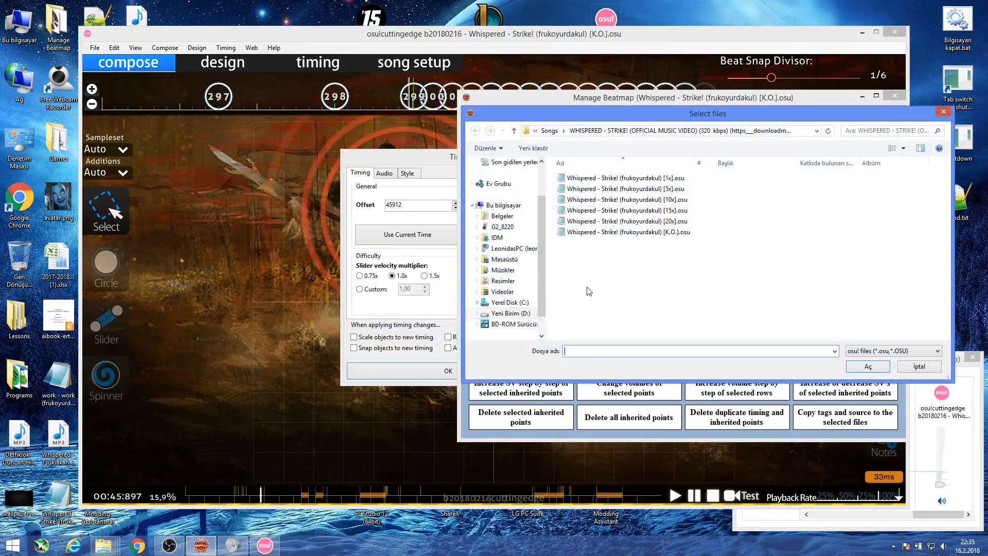
left_click_drag(685, 291, 638, 166)
left_click(856, 377)
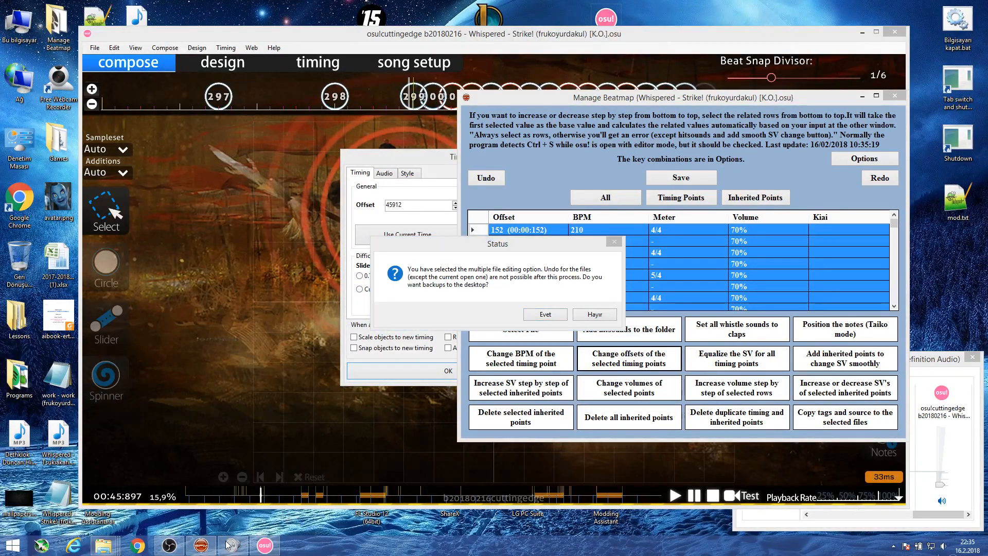
Open the desktop's WHISPERED - STRIKE! folder to inspect its backup files, and return to Manage Beatmap's backup question.
key("super+d")
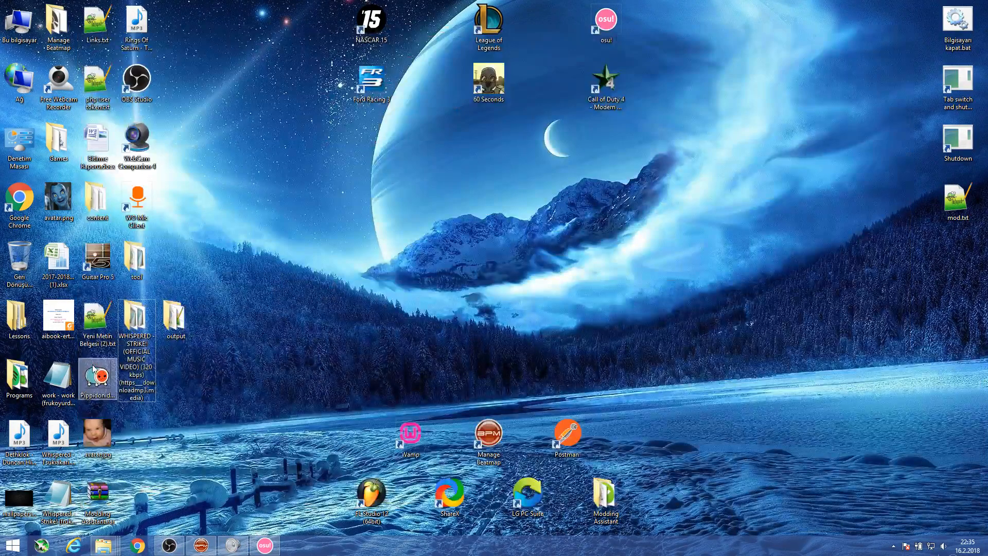
double_click(136, 325)
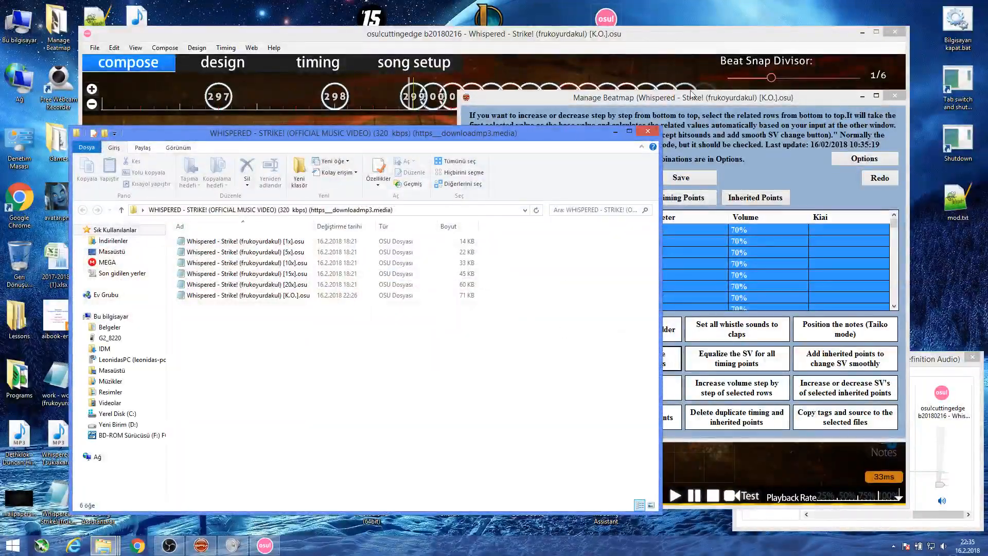
left_click(692, 96)
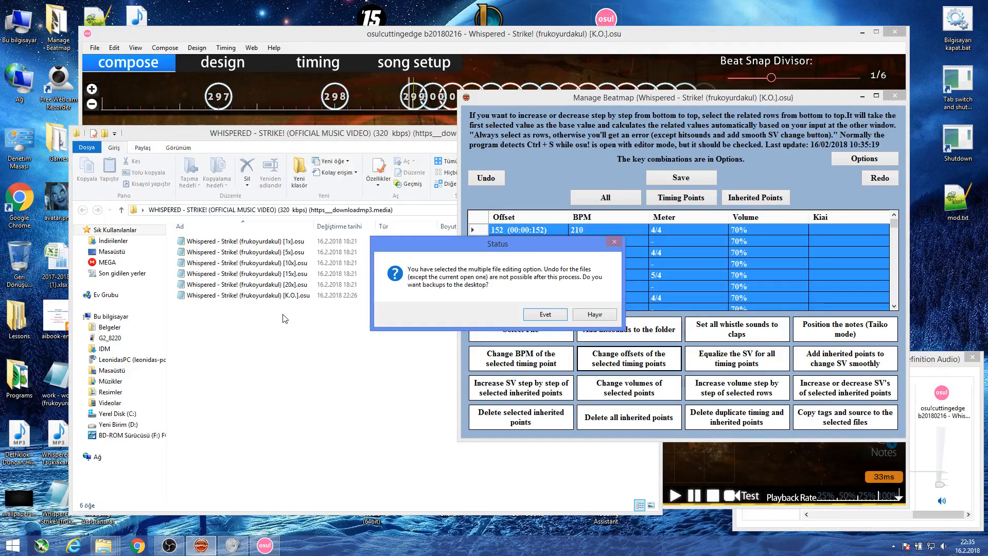
Try to apply the multi-file offset change with backups saved to the existing WHISPERED - STRIKE! desktop folder, and dismiss the error.
left_click(546, 315)
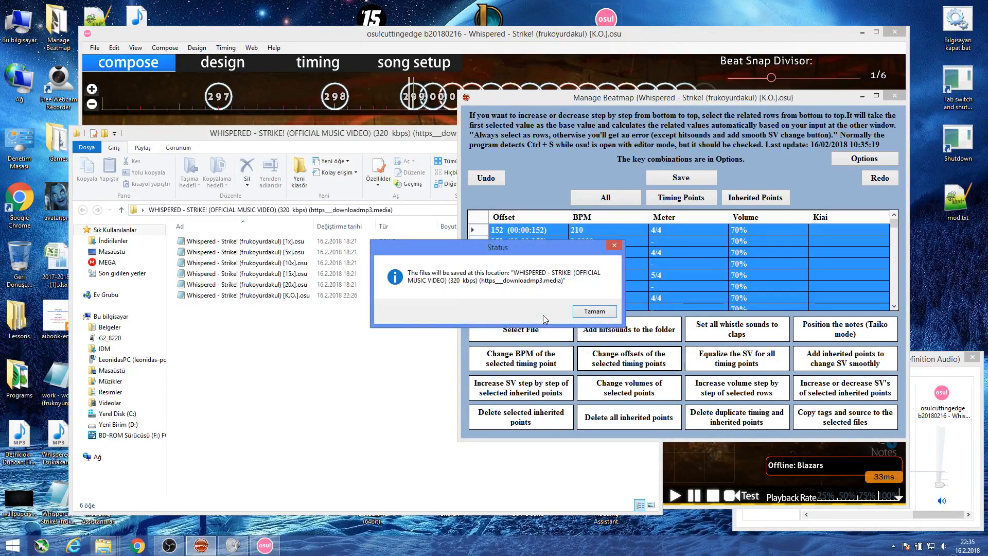
left_click(590, 312)
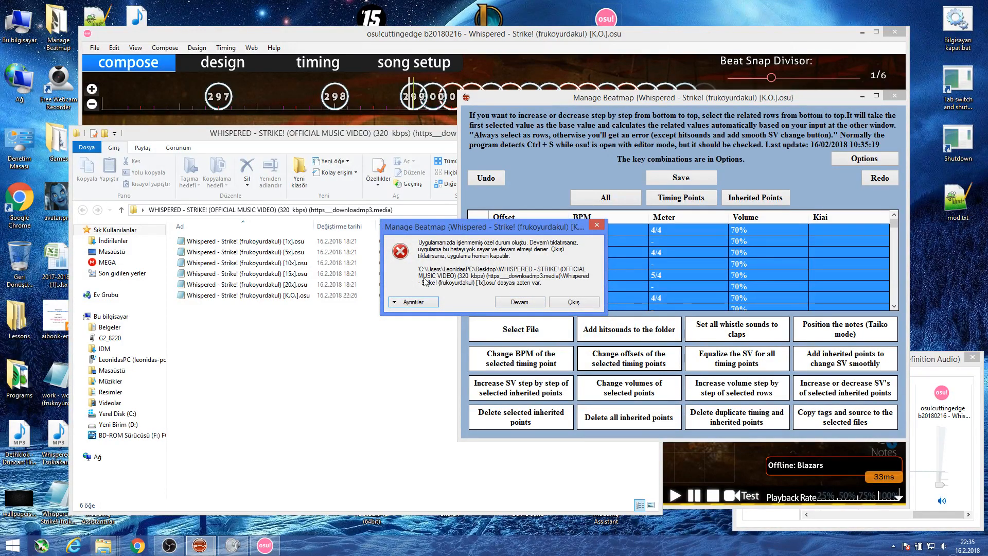
left_click(520, 302)
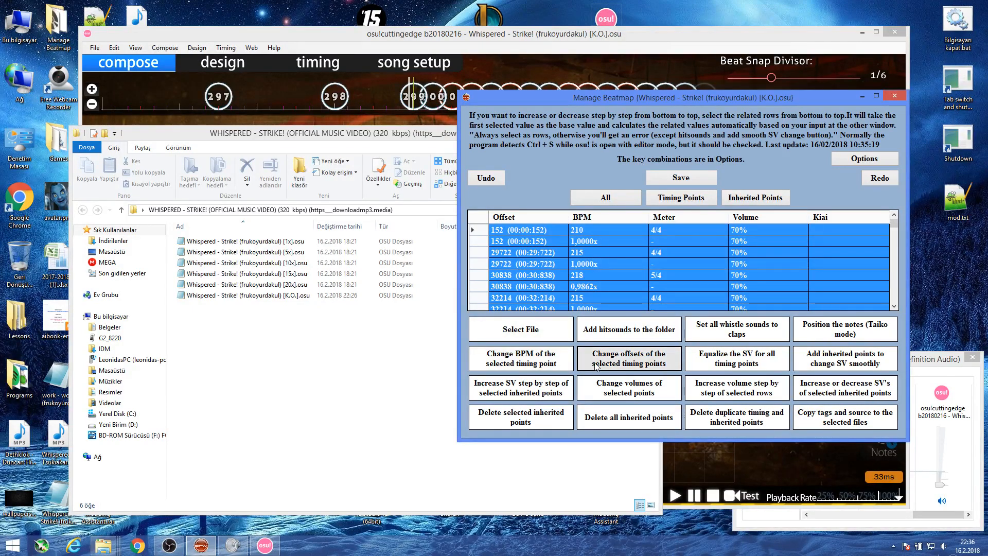
Apply an offset change of 10 to the selected points with change type All and Adjust bookmarks enabled, confirming the prompts.
left_click(628, 359)
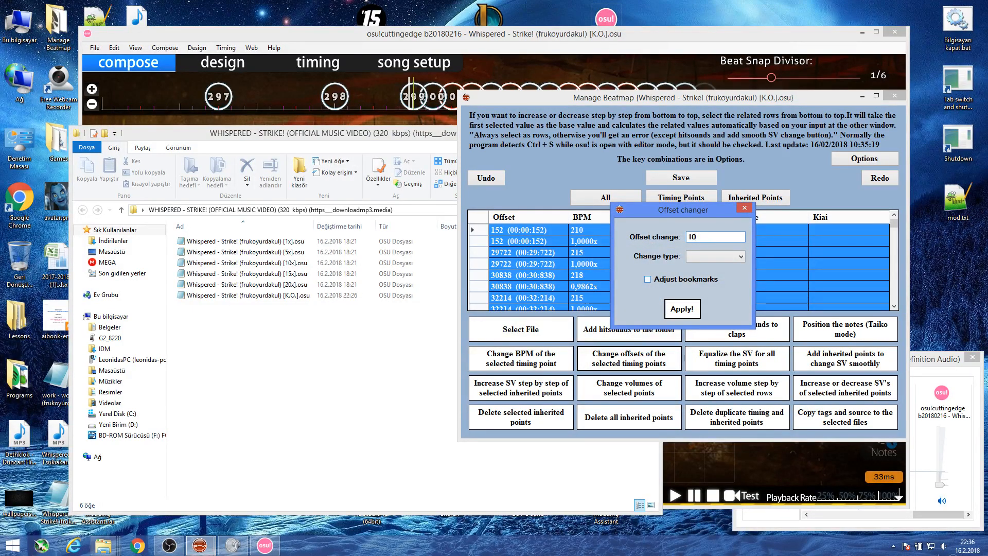
left_click(699, 261)
left_click(698, 266)
left_click(674, 280)
left_click(680, 310)
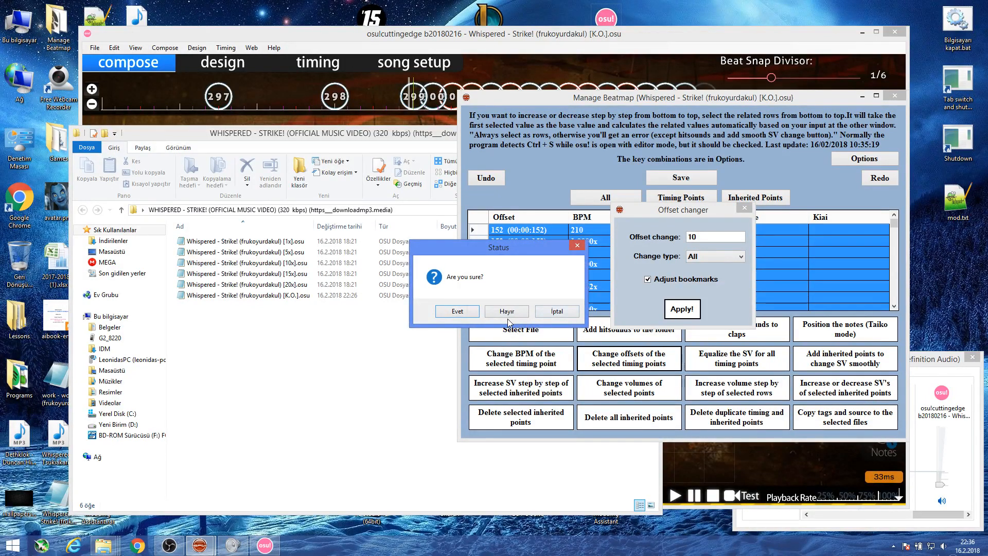
left_click(457, 312)
left_click(599, 312)
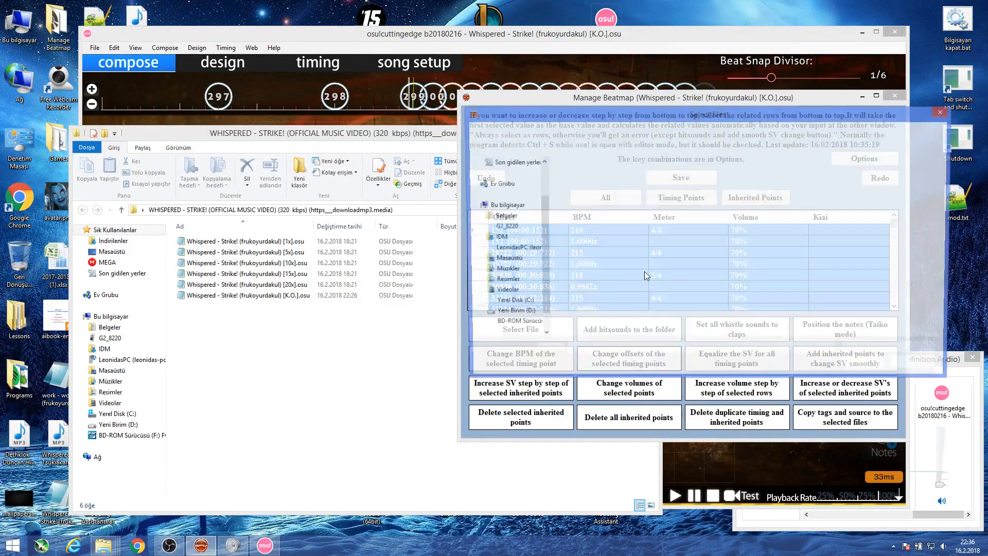
Choose all six Strike! difficulty files for the offset change, decline desktop backups and finish the operation.
left_click_drag(685, 298, 631, 157)
left_click(861, 368)
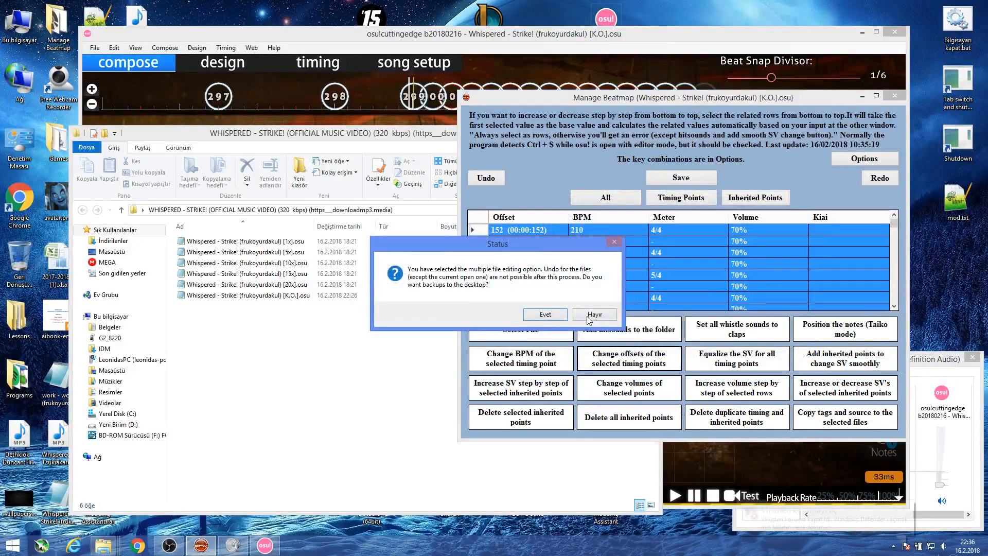
left_click(544, 313)
left_click(511, 312)
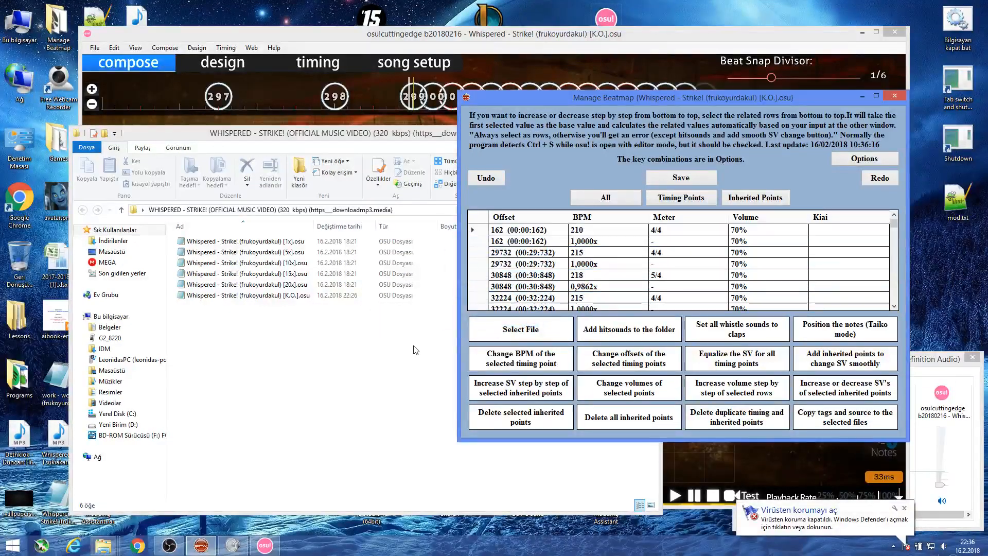
Switch to the osu! editor and open the 20x, 15x, 10x, 5x and 1x difficulties in turn.
left_click(385, 85)
left_click(588, 370)
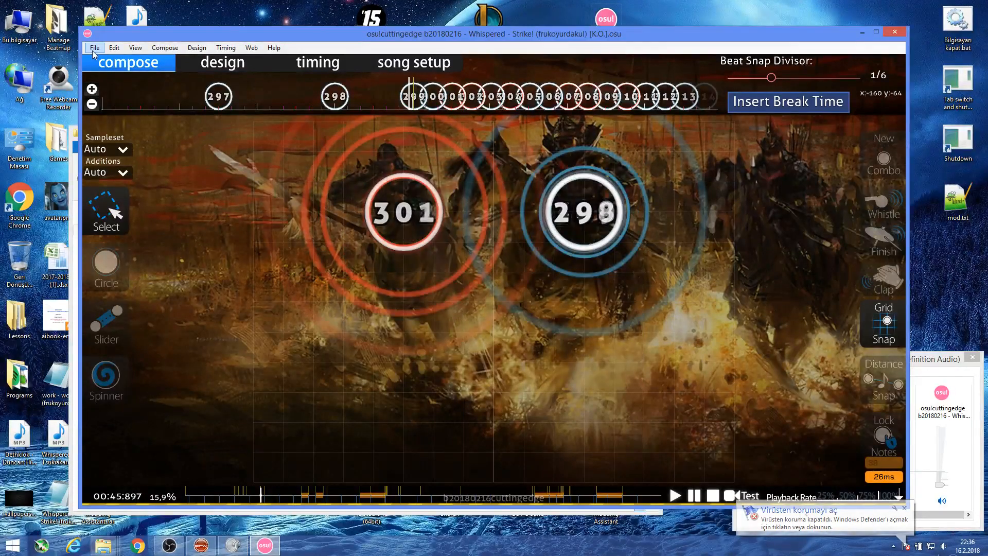
left_click(94, 48)
mouse_move(122, 68)
left_click(244, 69)
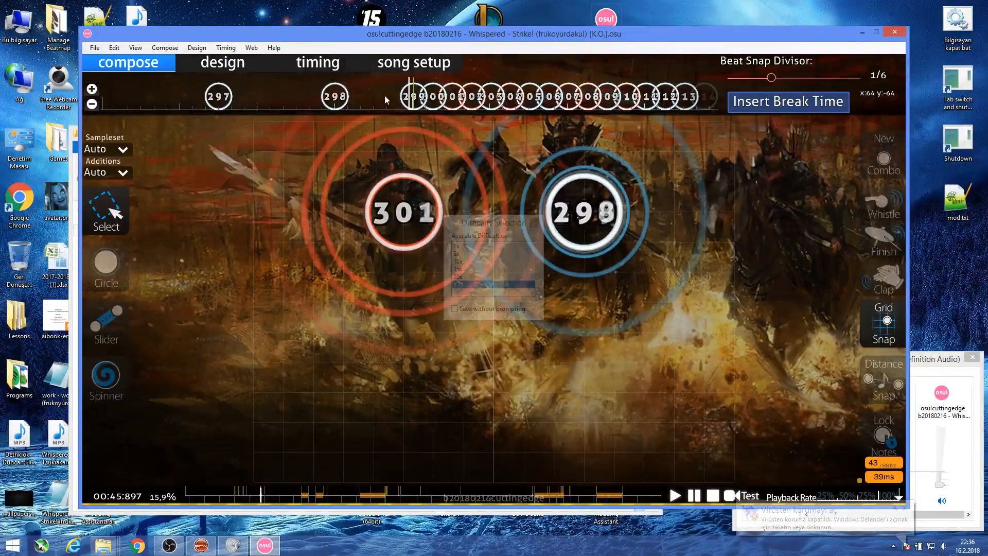
left_click(463, 276)
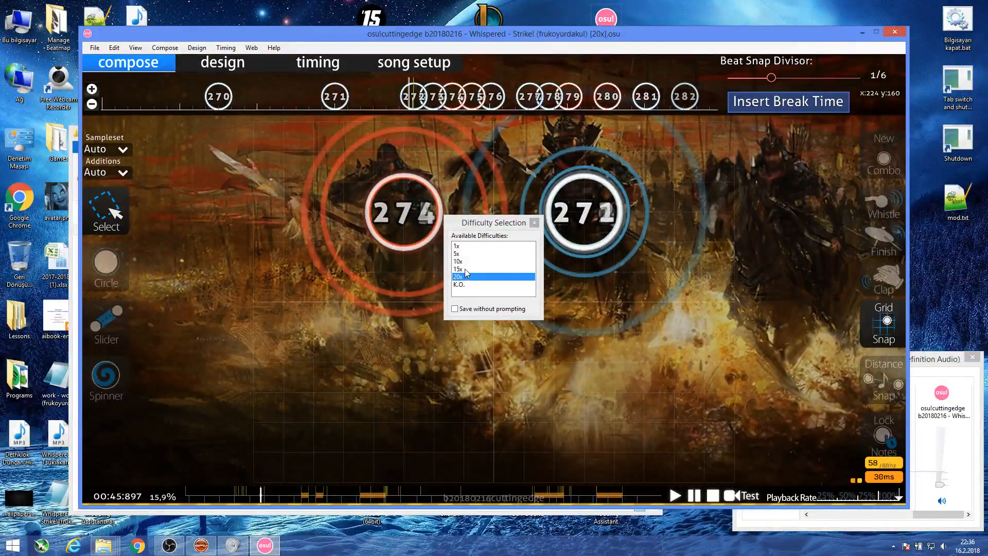
left_click(464, 269)
left_click(463, 260)
left_click(462, 253)
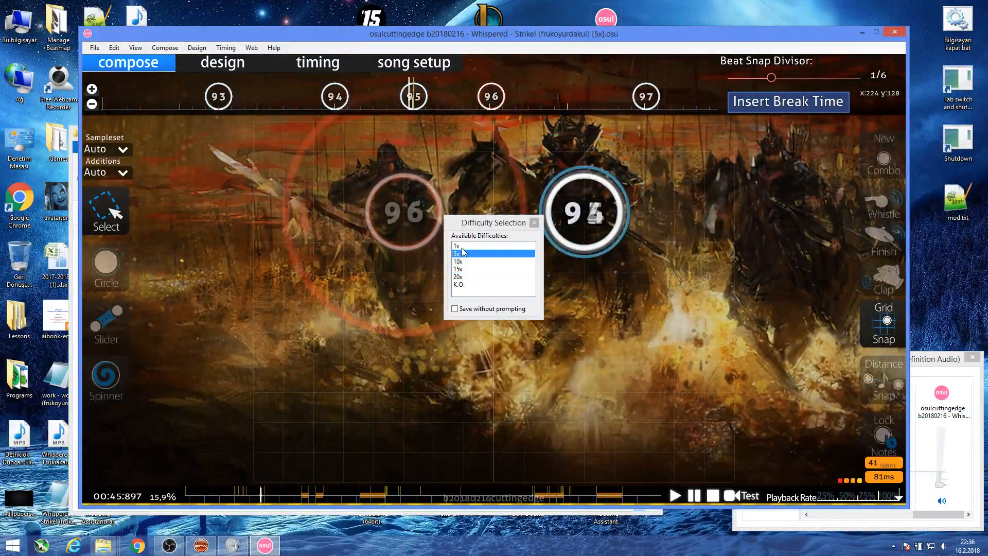
left_click(458, 246)
Check the first timing point's offset in the 1x difficulty's Timing and Control Points, and close the window.
key("F6")
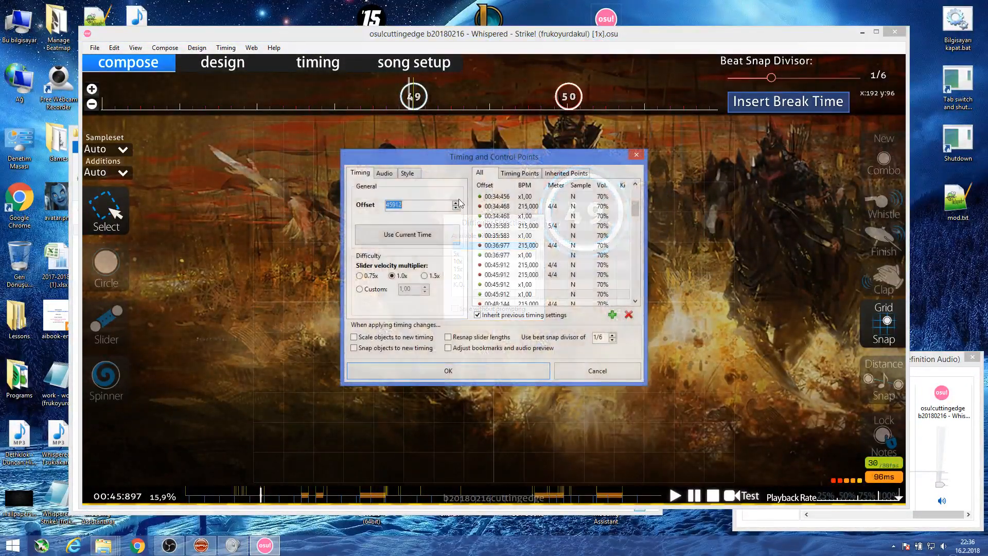
scroll(637, 214, "up", 5)
left_click(509, 197)
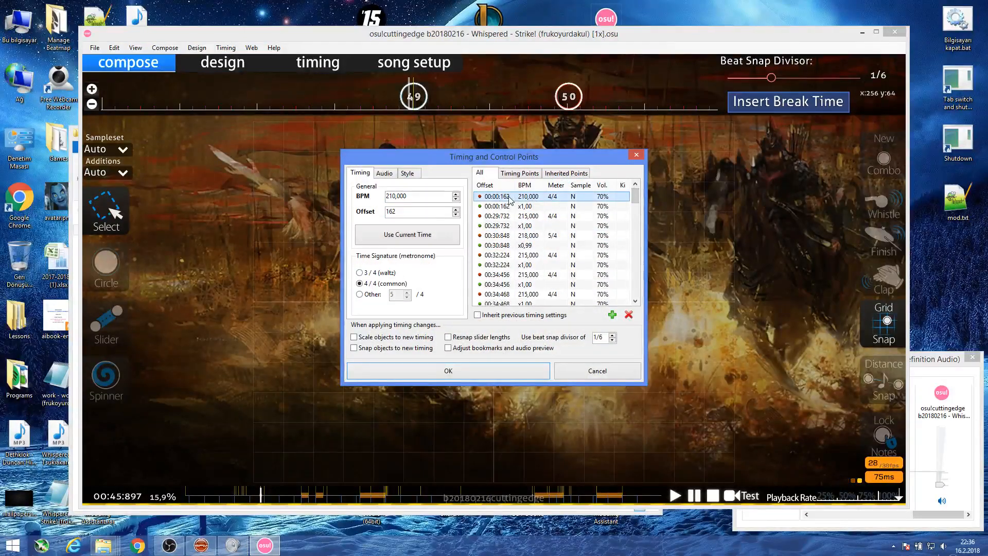
left_click(472, 371)
Open the 5x difficulty and check its offsets in Timing and Control Points.
left_click(463, 256)
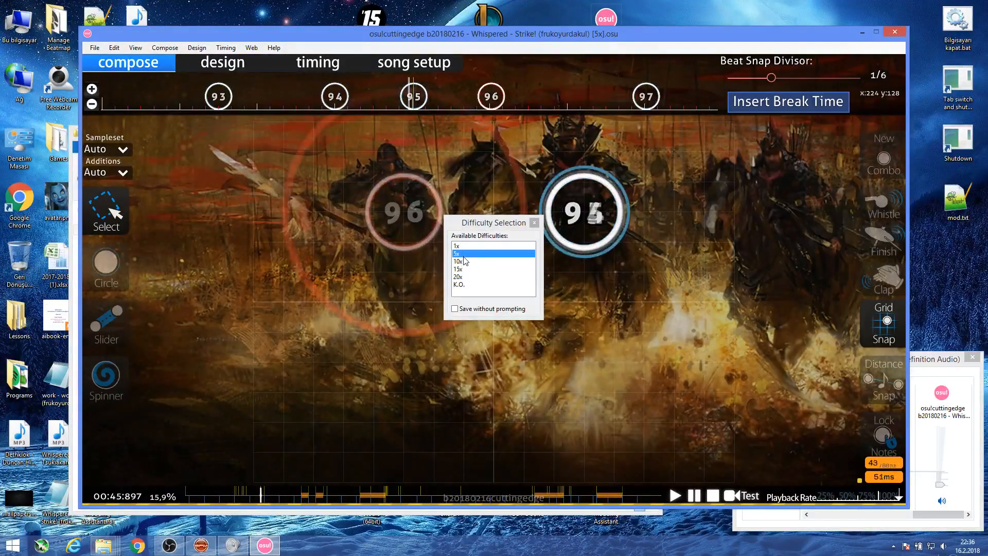
key("F6")
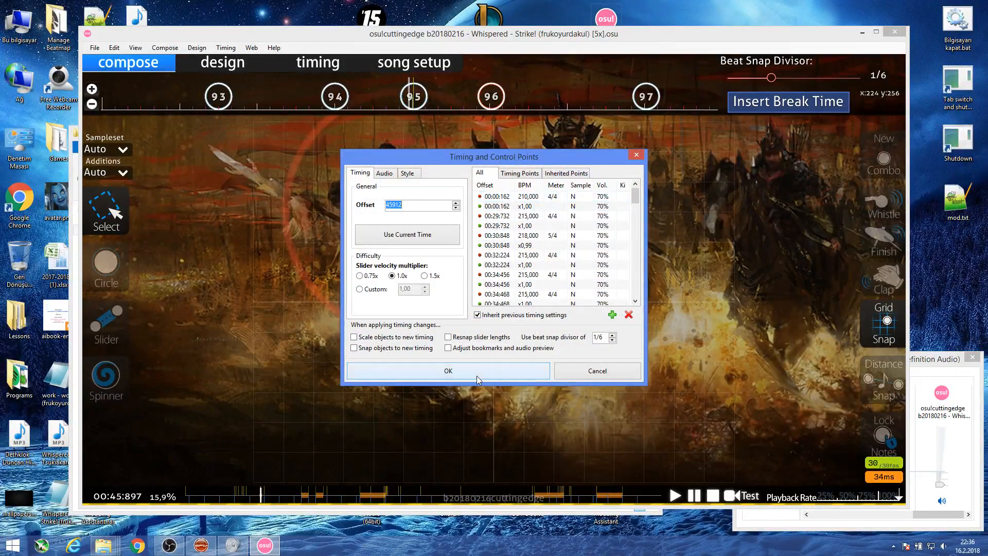
left_click(561, 375)
left_click(212, 528)
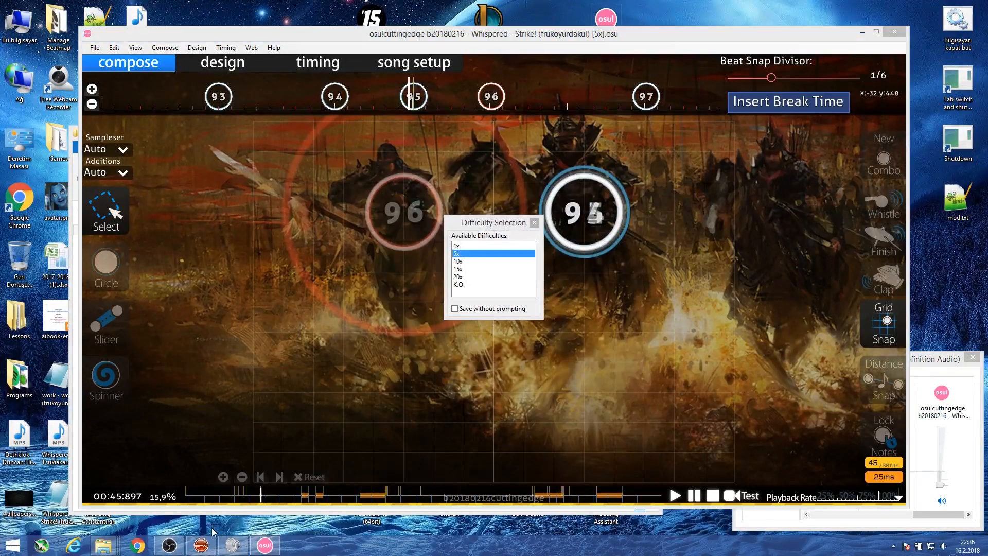
left_click(201, 545)
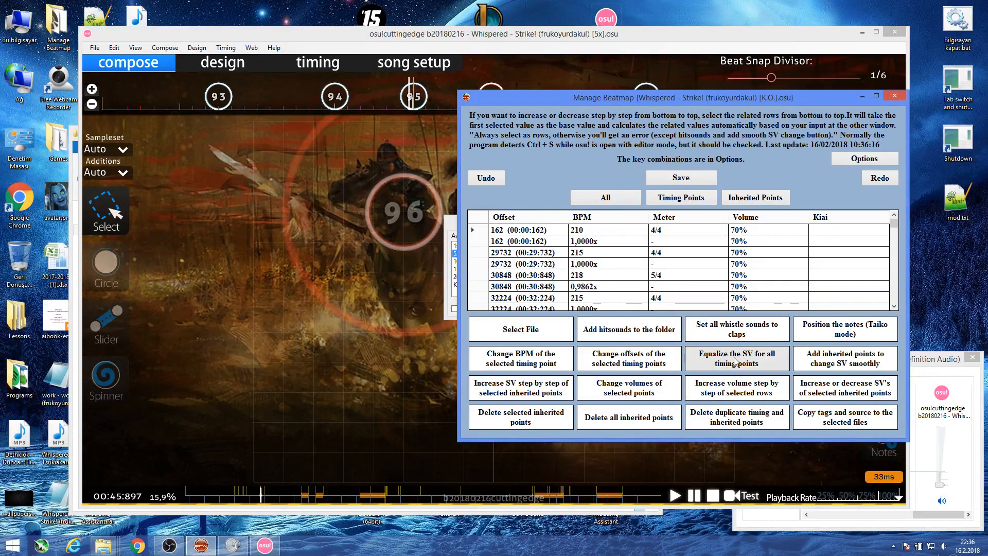
left_click(431, 326)
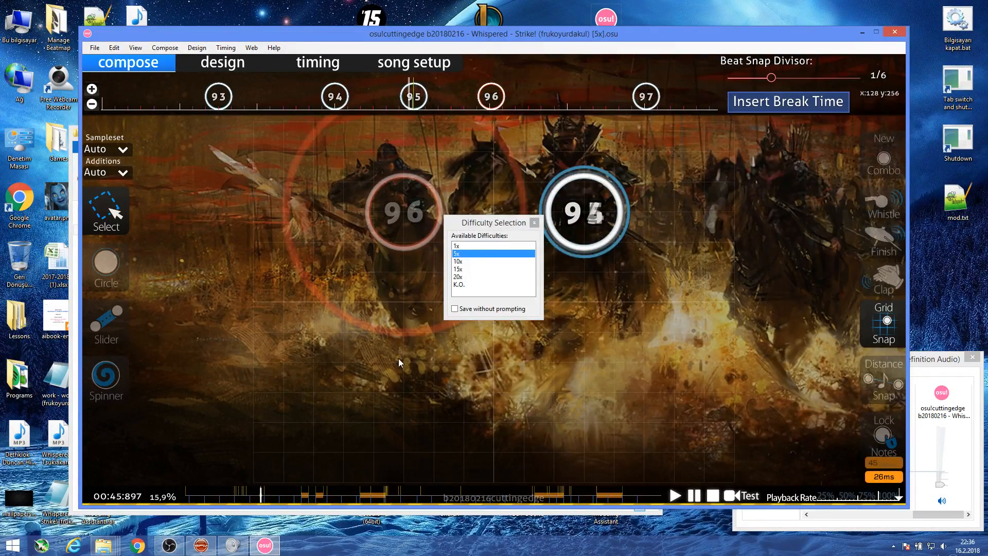
Leave the Strike! editor, search the song list for "tool" and open Vicarious [Tragedy].
left_click(535, 222)
key("Escape")
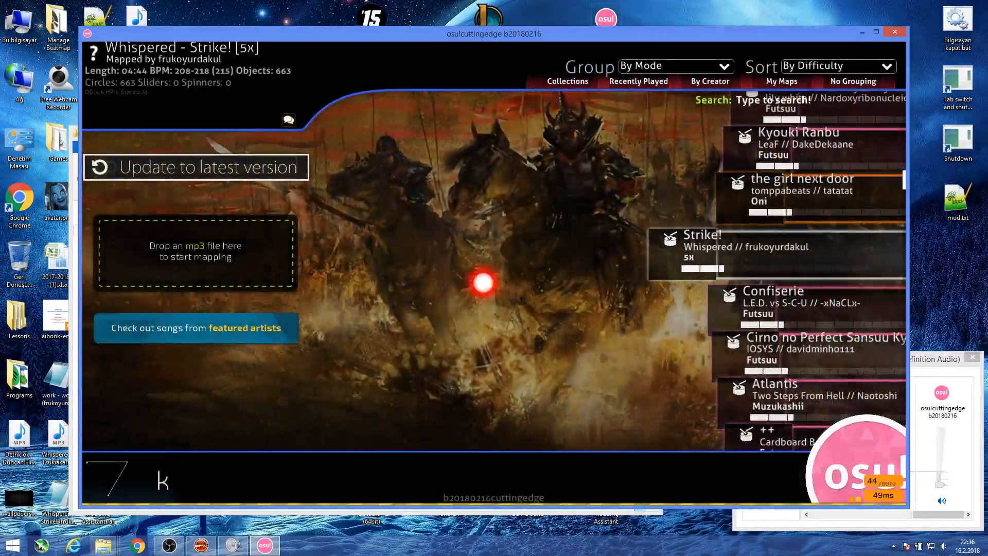
type("tool")
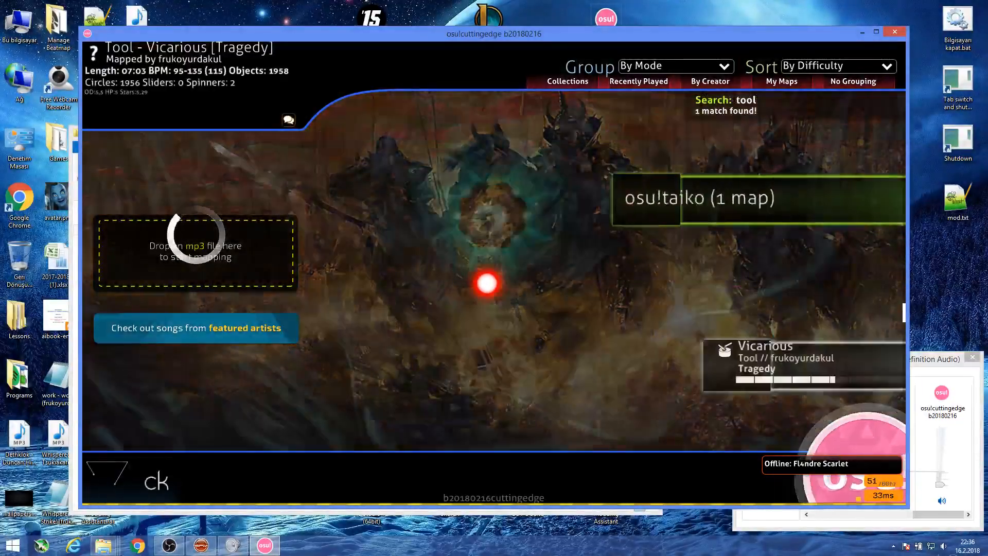
left_click(580, 253)
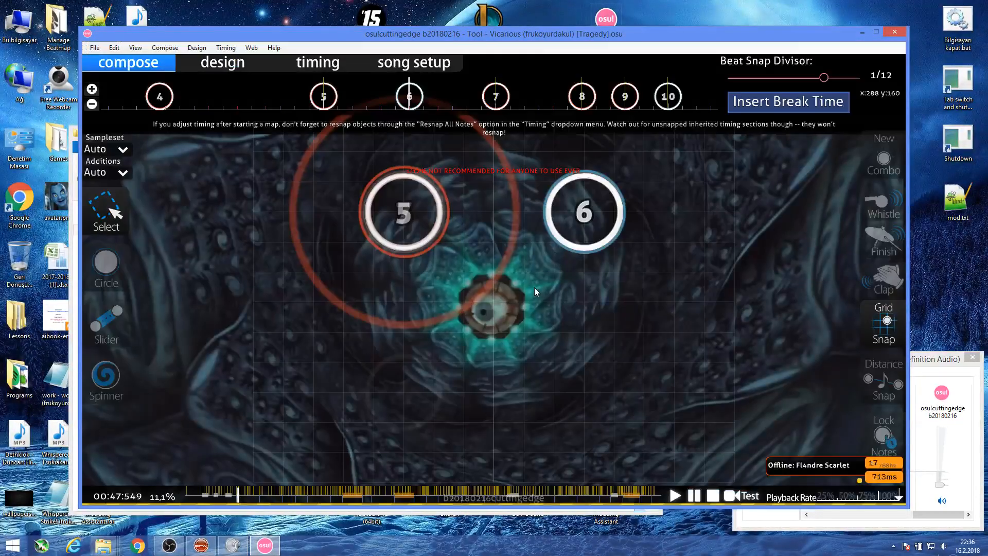
Update Vicarious to its latest version from the song list, discarding the local changes, and reopen it in the editor.
key("Escape")
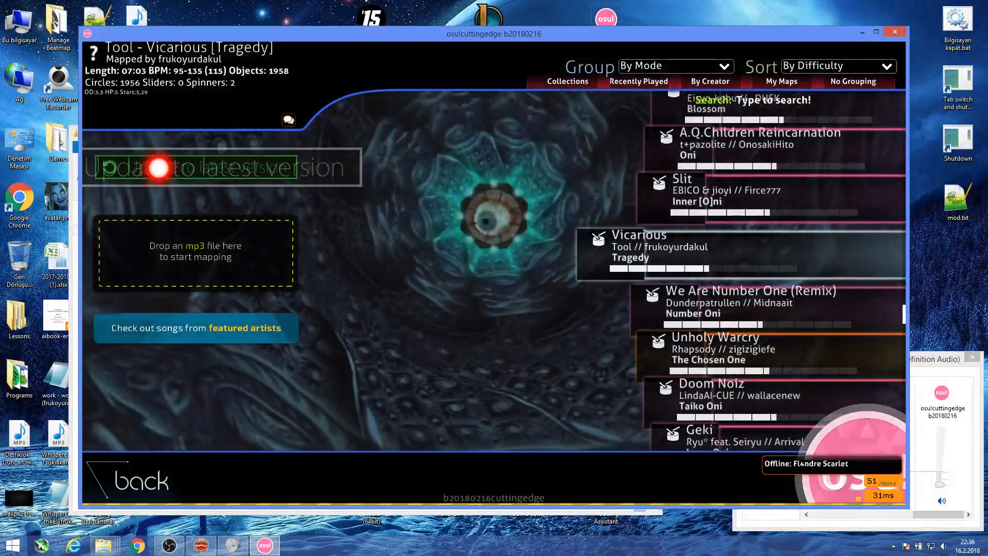
left_click(562, 236)
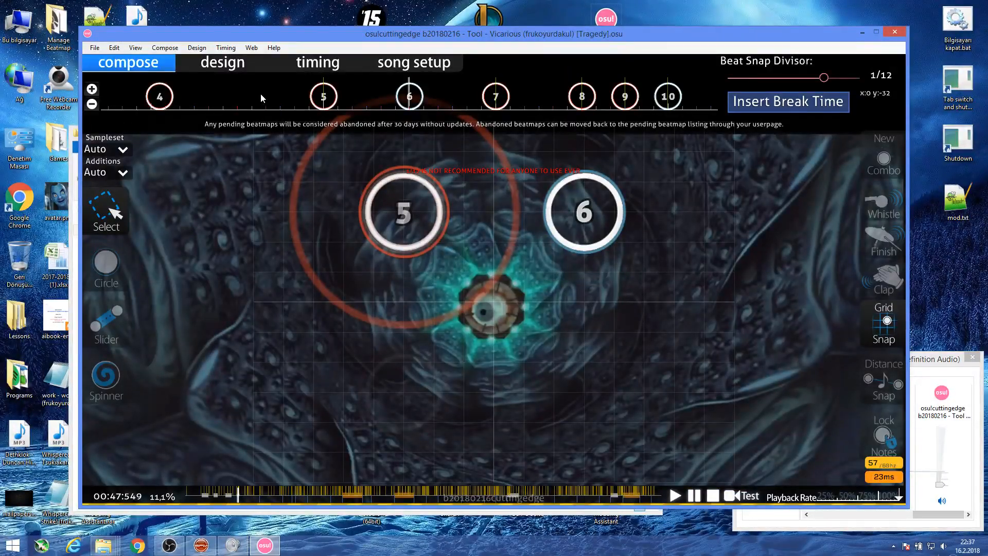
key("Escape")
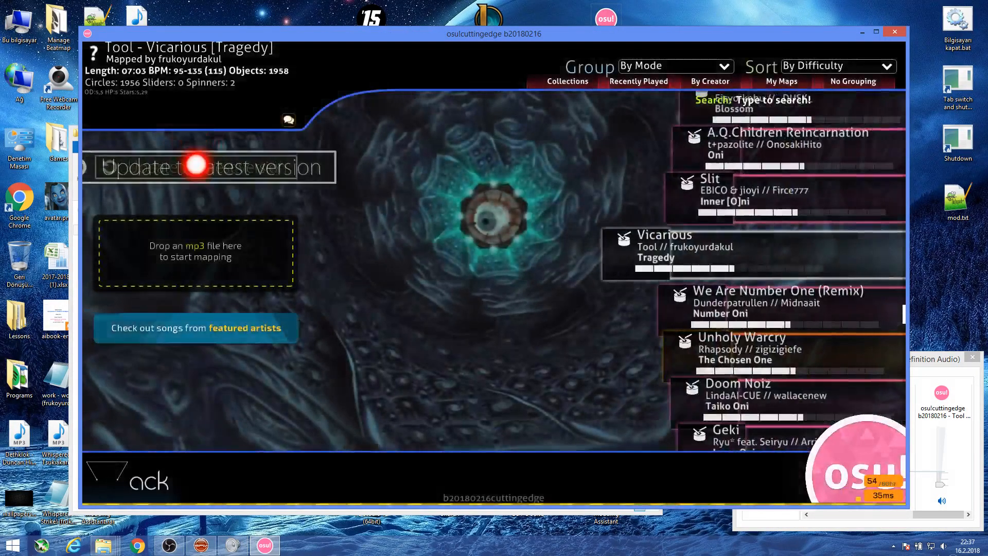
left_click(192, 166)
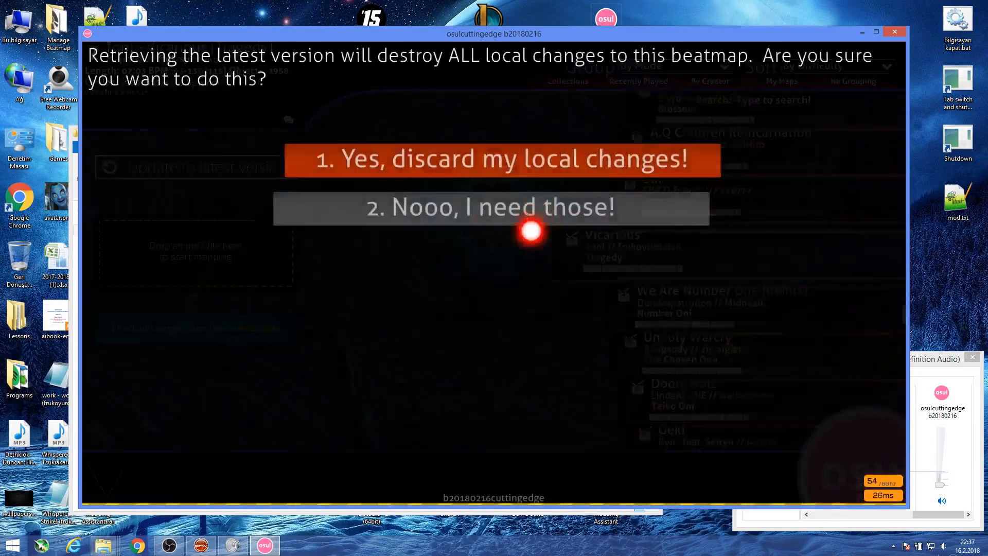
left_click(520, 165)
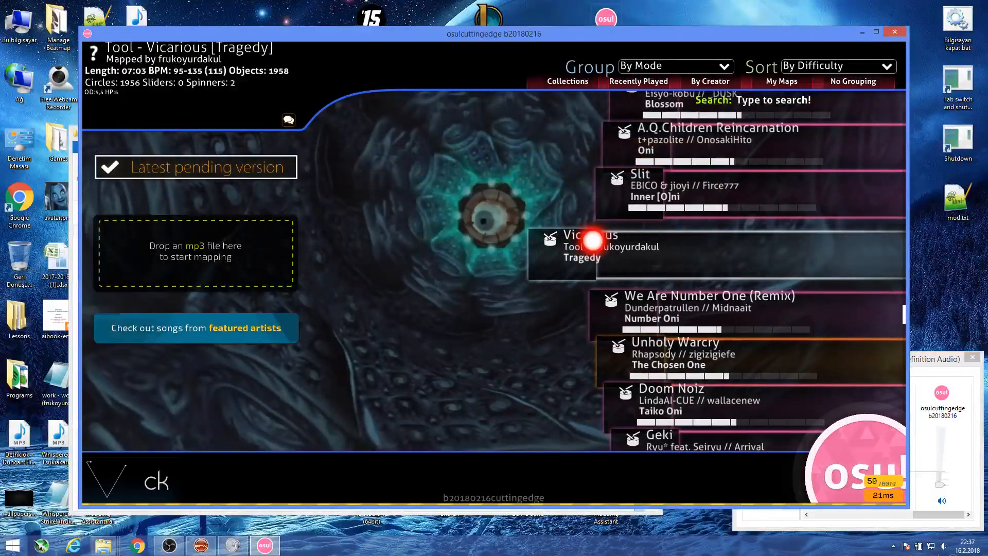
left_click(593, 239)
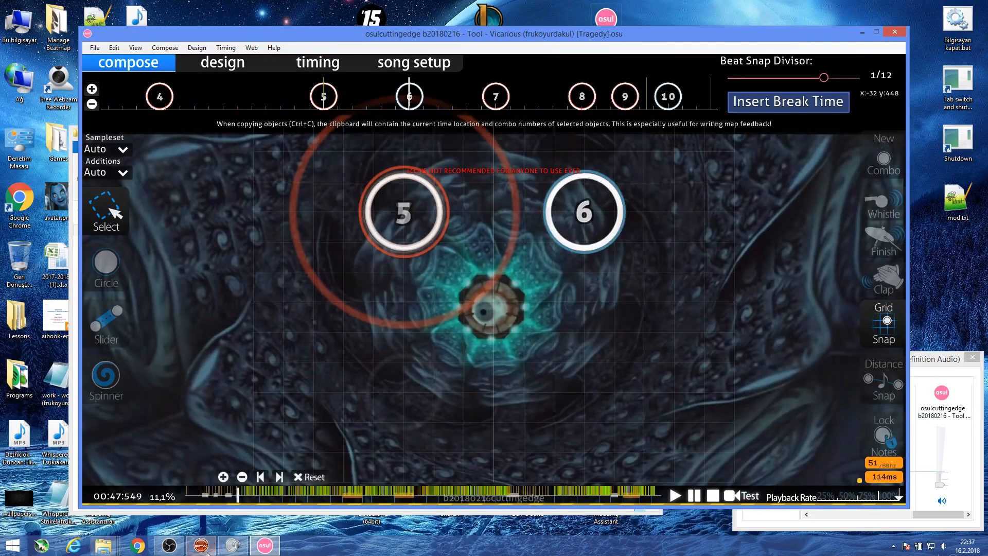
Open the Vicarious beatmap's song folder from the osu! editor and locate its .osu file and folder path.
left_click(206, 549)
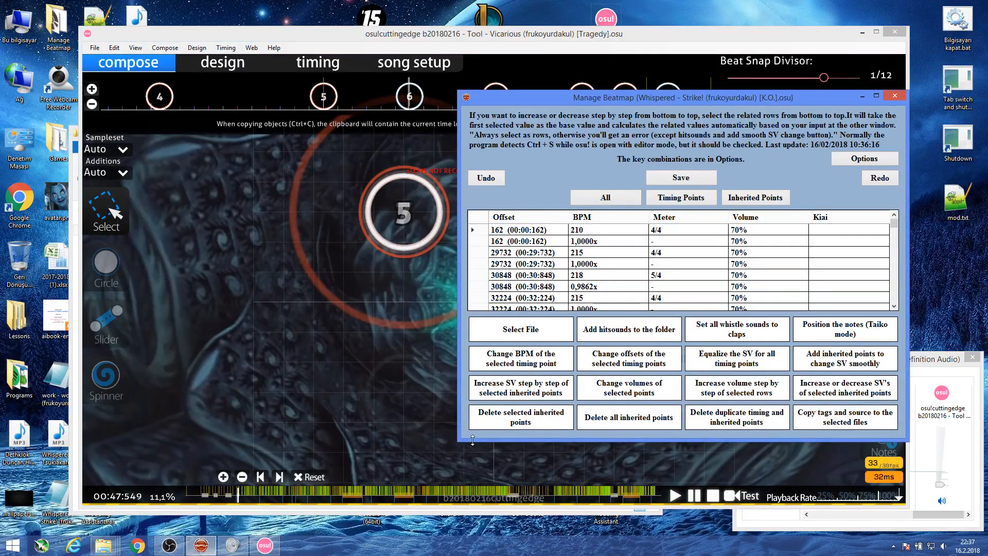
left_click(238, 248)
left_click(95, 48)
left_click(126, 207)
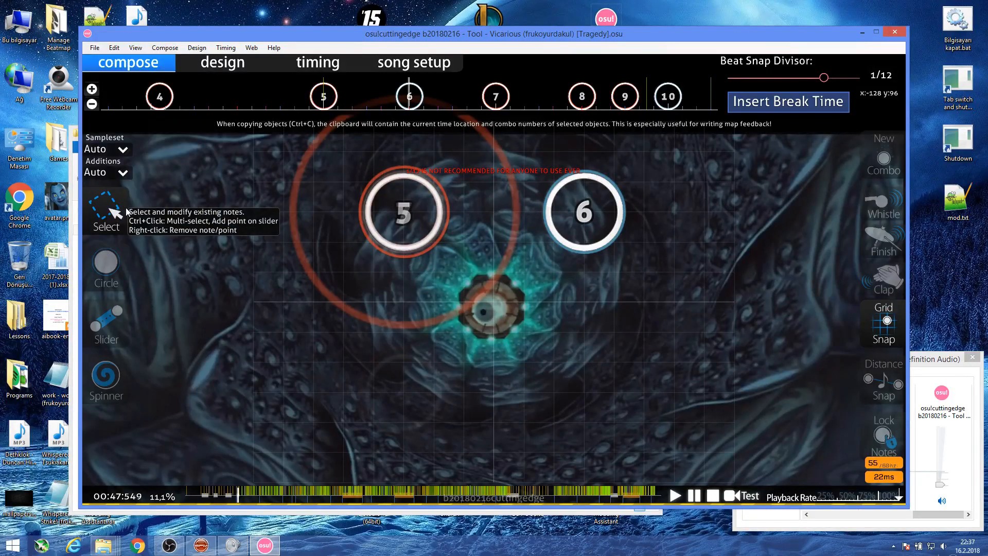
left_click(95, 48)
left_click(126, 242)
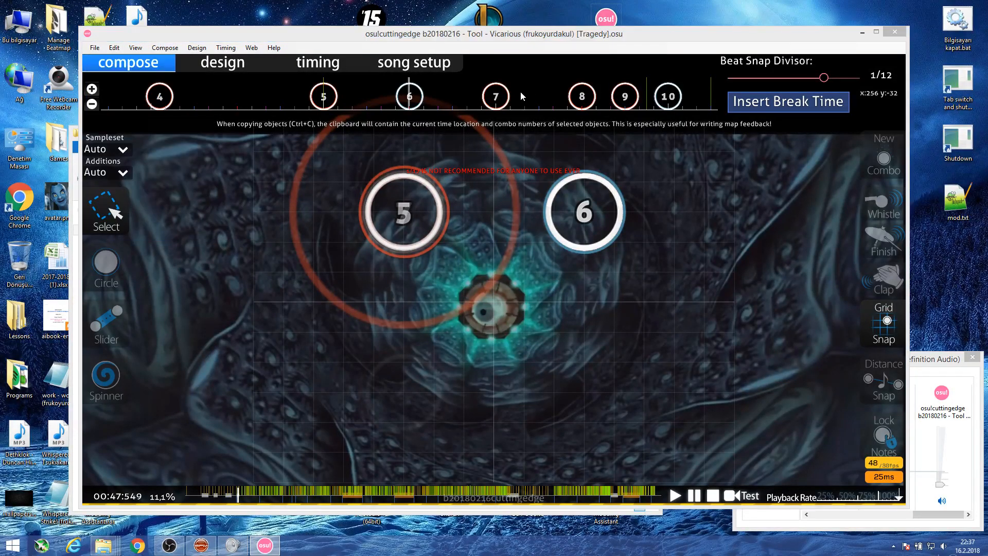
left_click(417, 224)
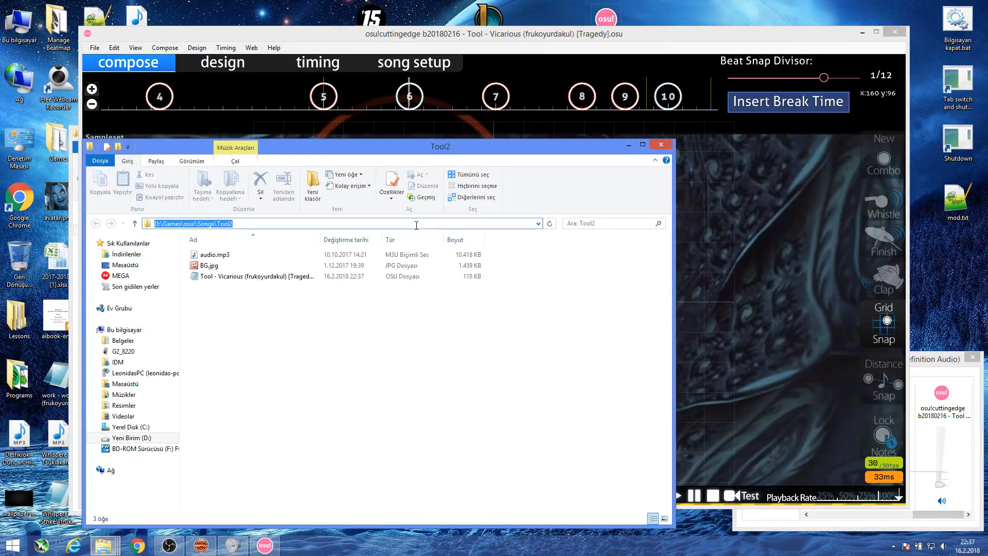
left_click(169, 546)
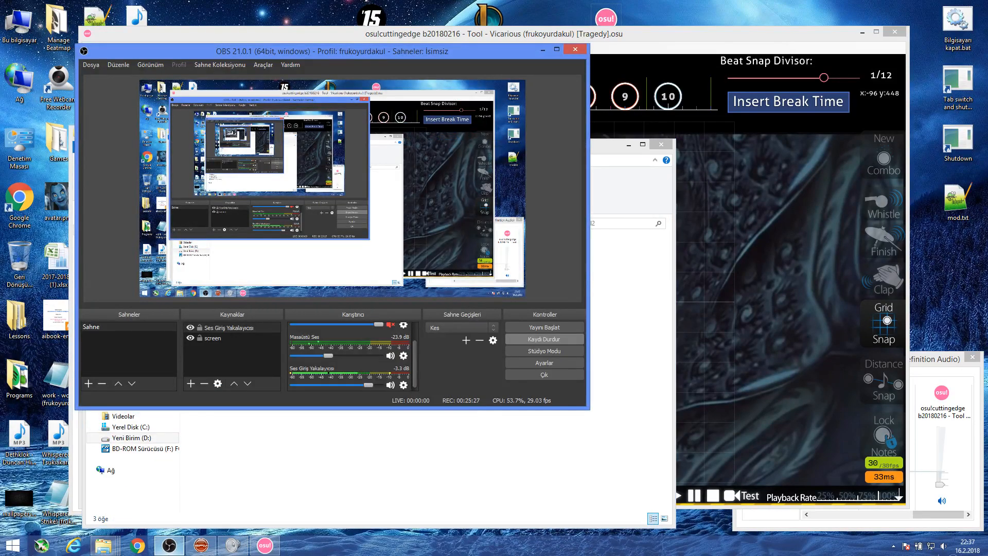
left_click(169, 545)
left_click(268, 277)
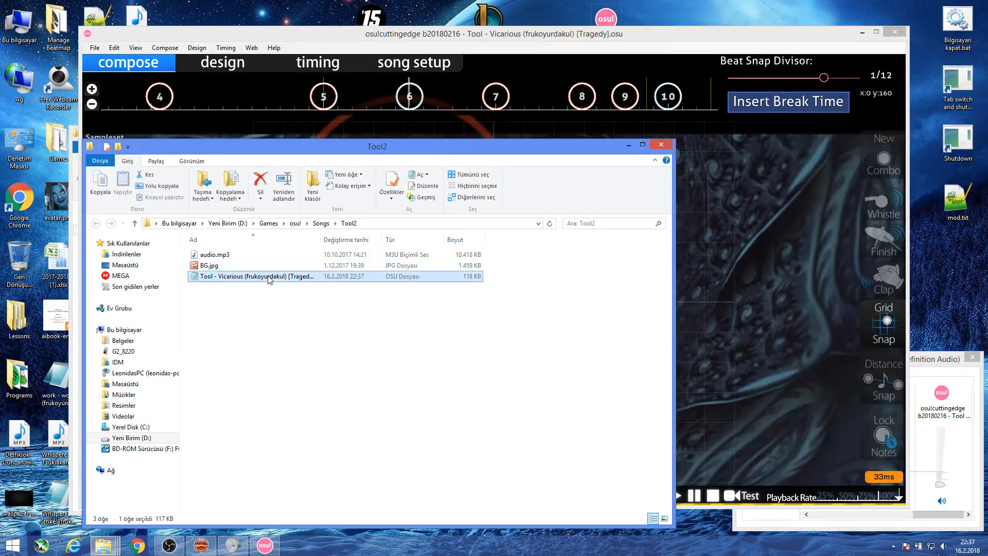
left_click(375, 223)
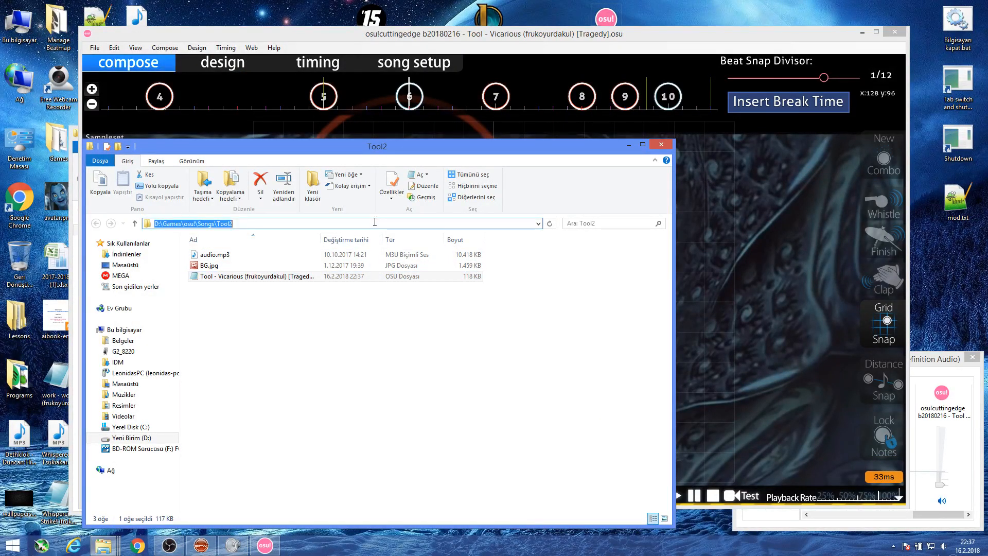
left_click(406, 370)
Test-play Vicarious from the current position with autoplay enabled, and exit to the editor.
left_click(810, 282)
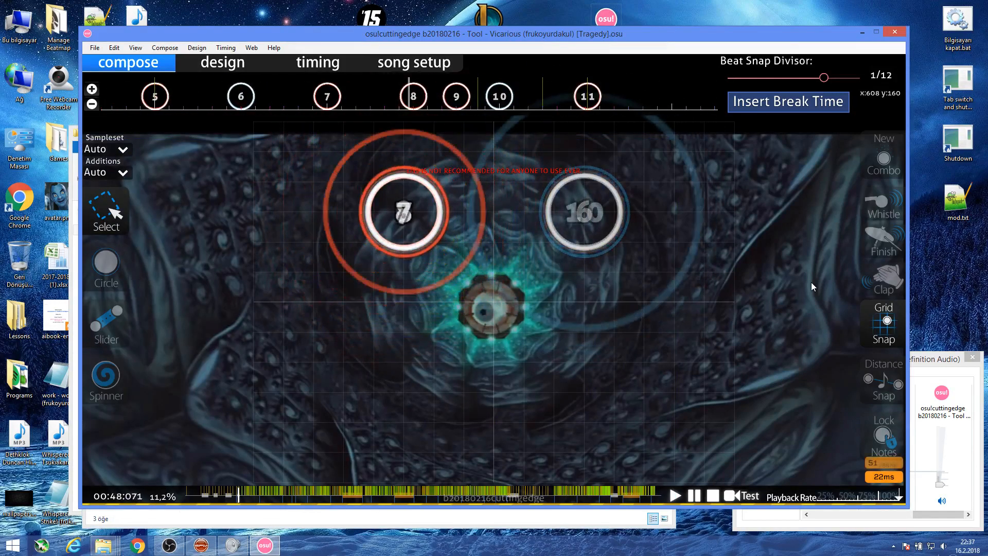
key("F5")
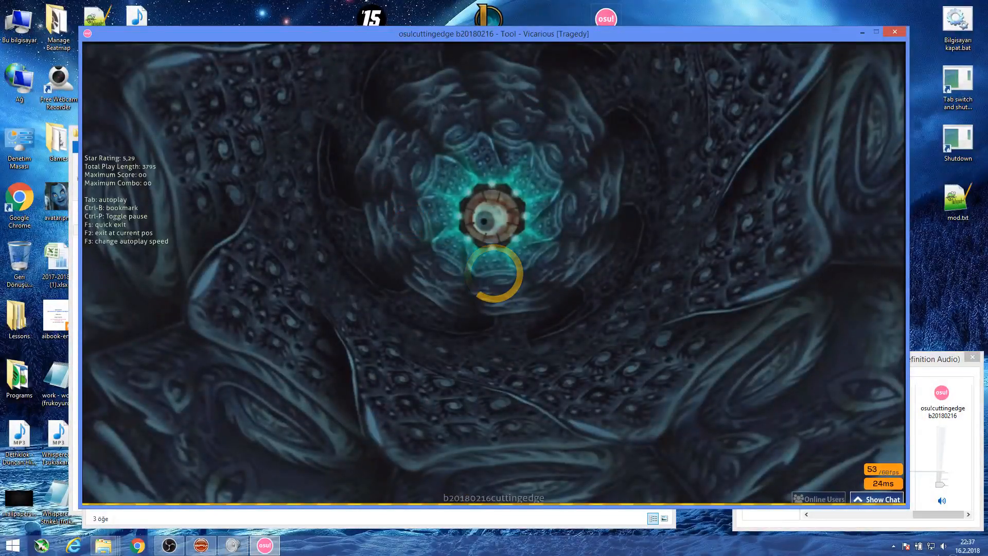
key("Tab")
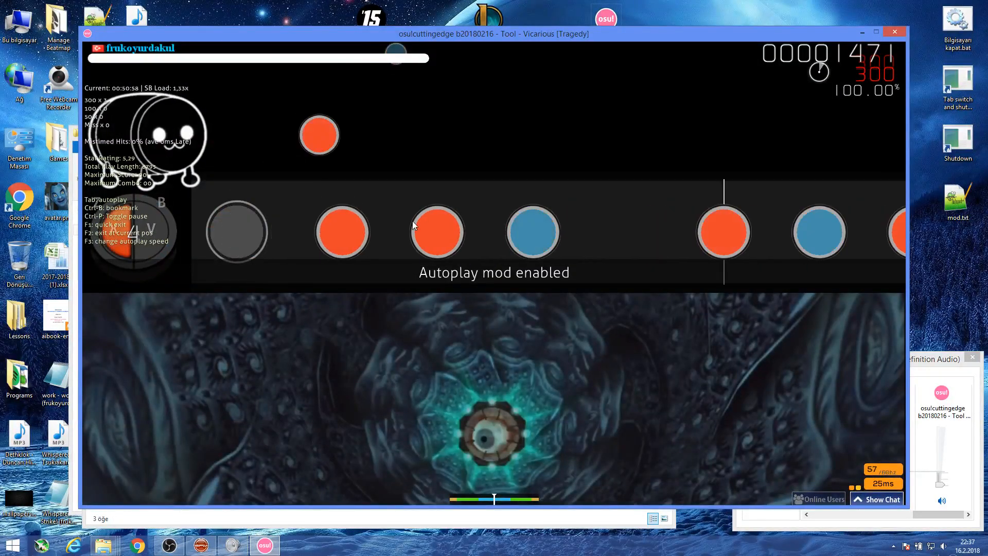
key("F1")
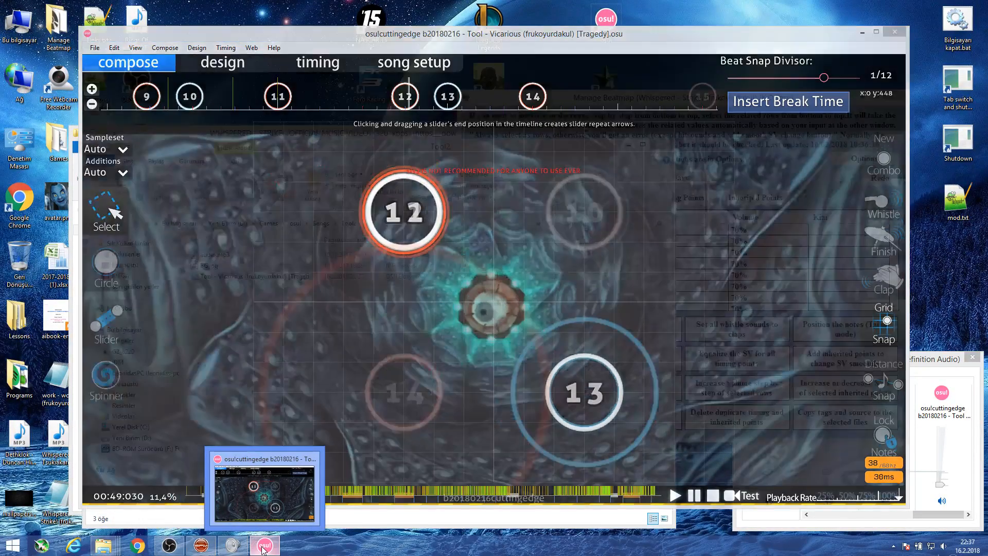
Switch to Manage Beatmap and load the Tool - Vicarious [Tragedy] file from D:\Games\osu!\Songs\Tool2.
left_click(263, 547)
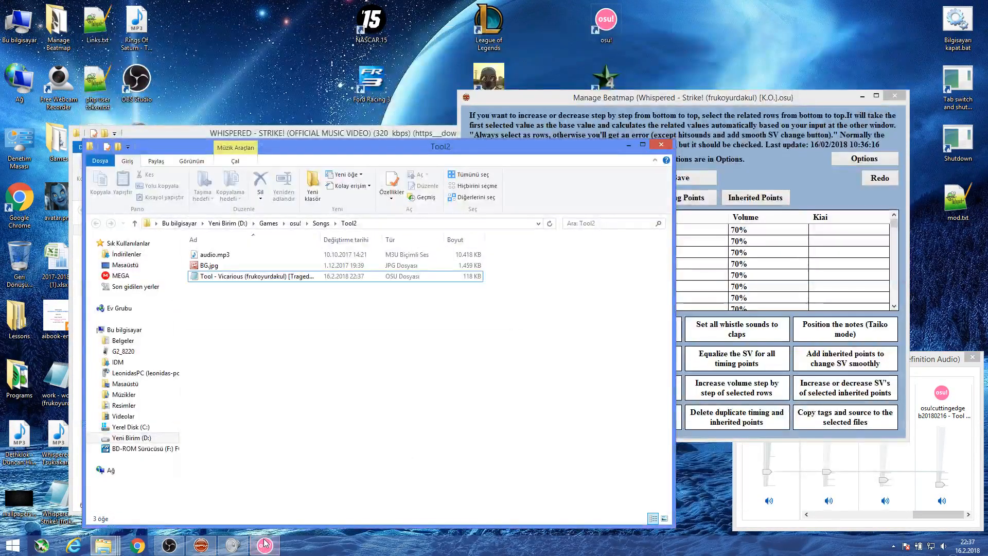
left_click(272, 278)
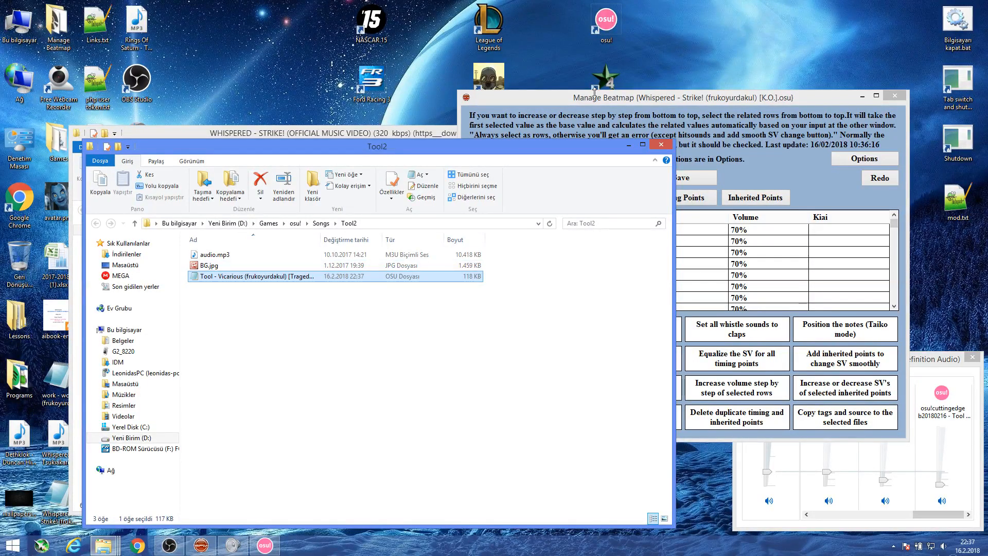
left_click(645, 116)
left_click(524, 330)
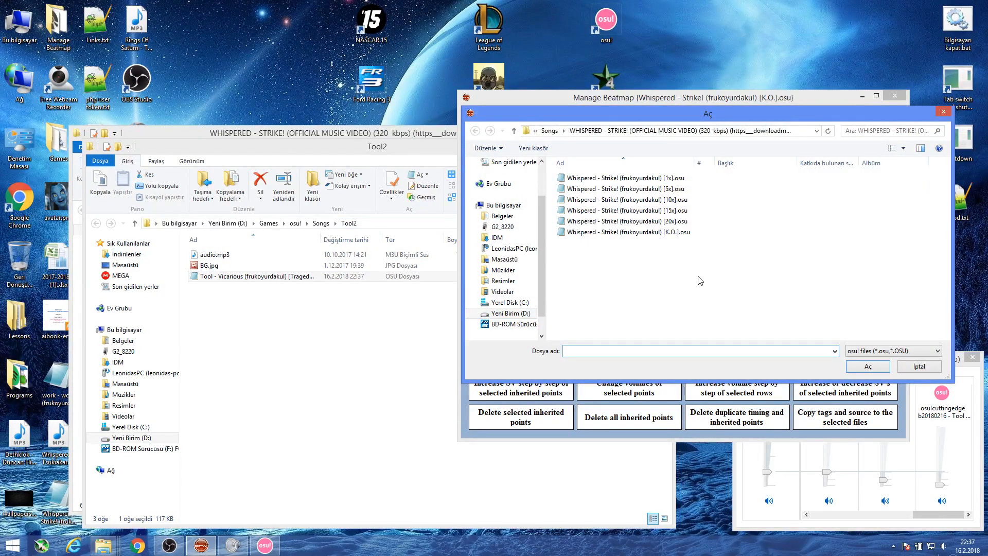
left_click(397, 221)
key("ctrl+c")
left_click(813, 110)
left_click(805, 131)
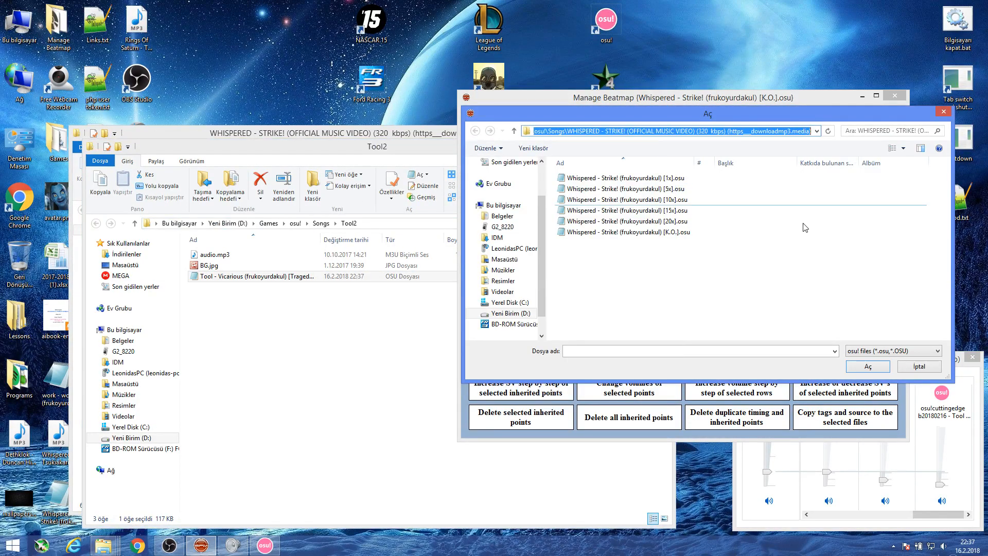
key("ctrl+v")
key("Return")
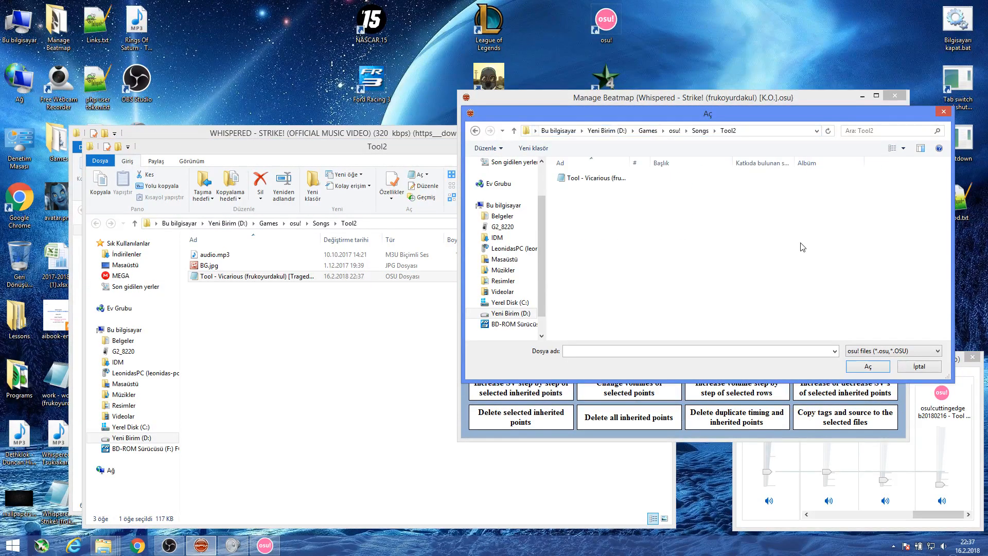
double_click(594, 178)
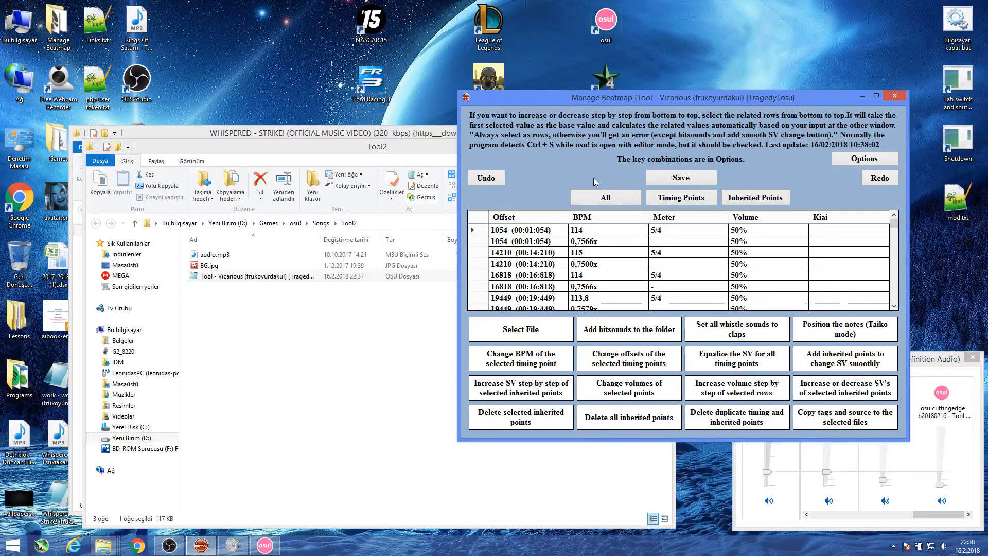
Delete all inherited points from Vicarious and confirm the deletion.
left_click(625, 425)
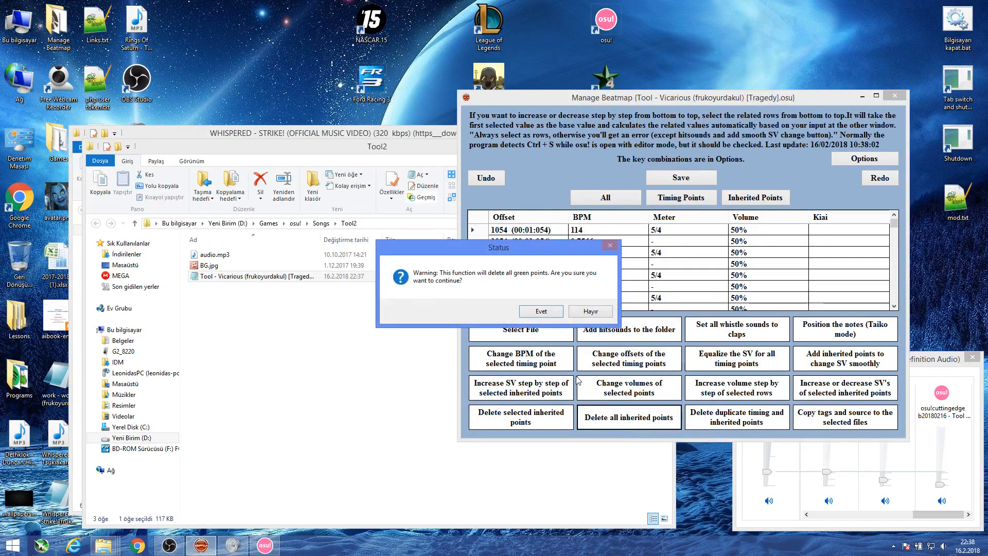
left_click(542, 311)
left_click(532, 313)
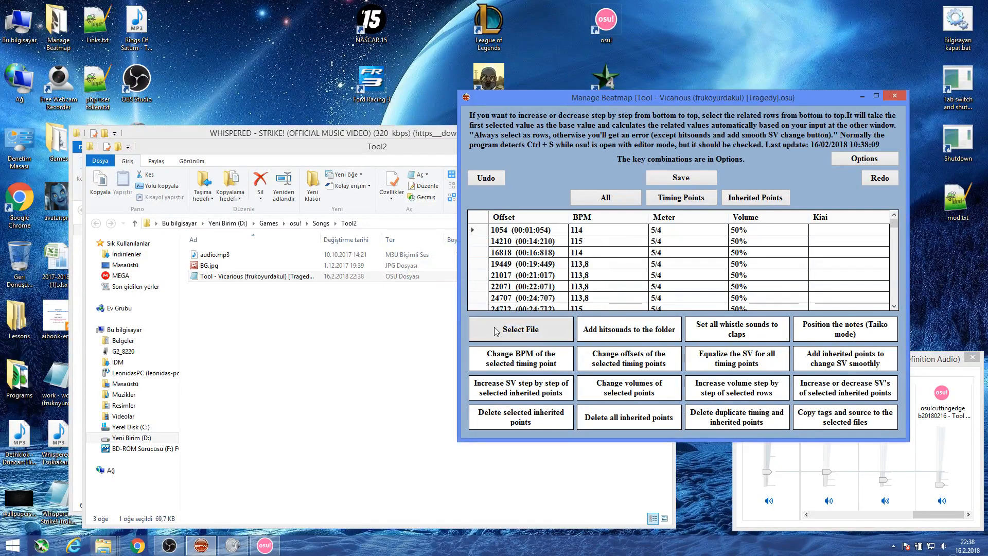
Start equalizing the SV for all timing points and set the equalizer's BPM to 115.
left_click(744, 363)
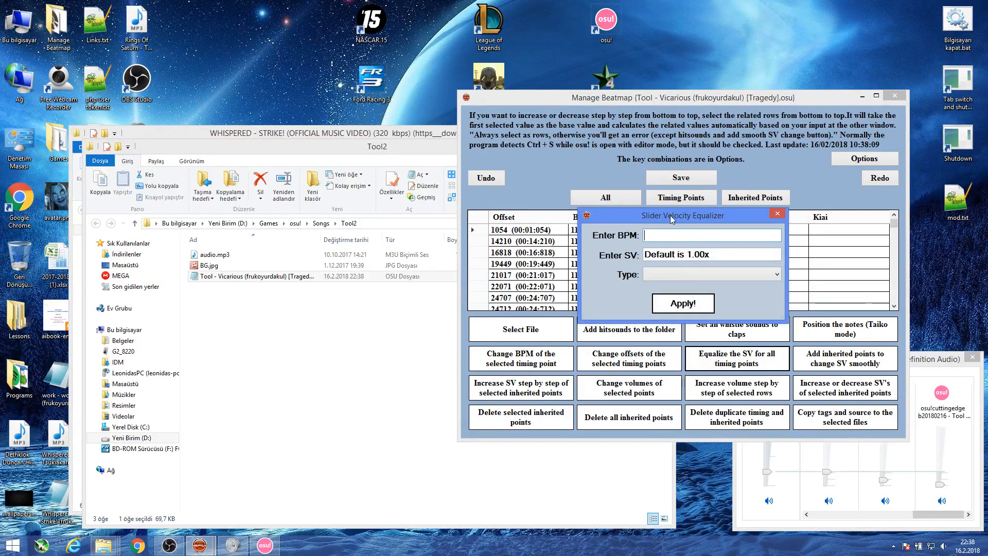
left_click_drag(670, 215, 445, 214)
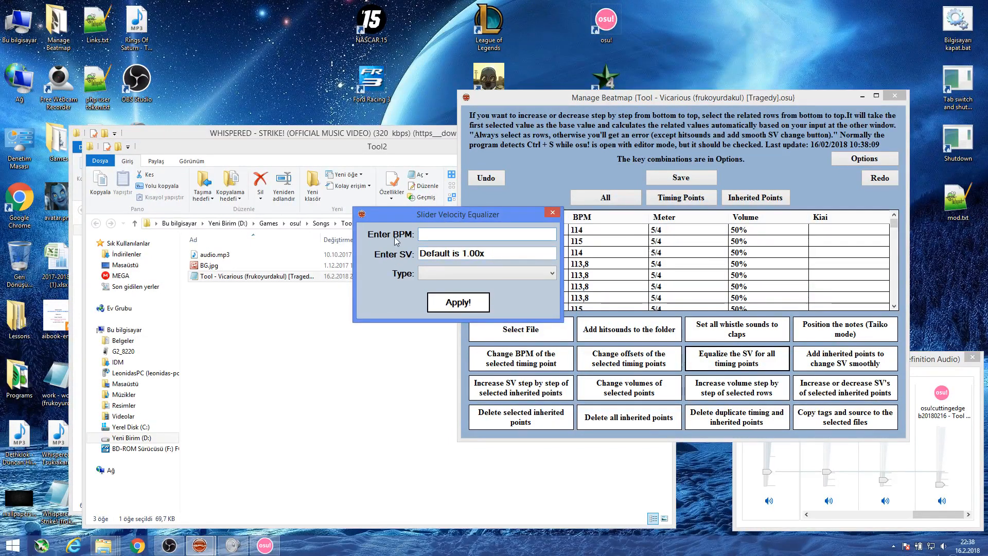
left_click(442, 235)
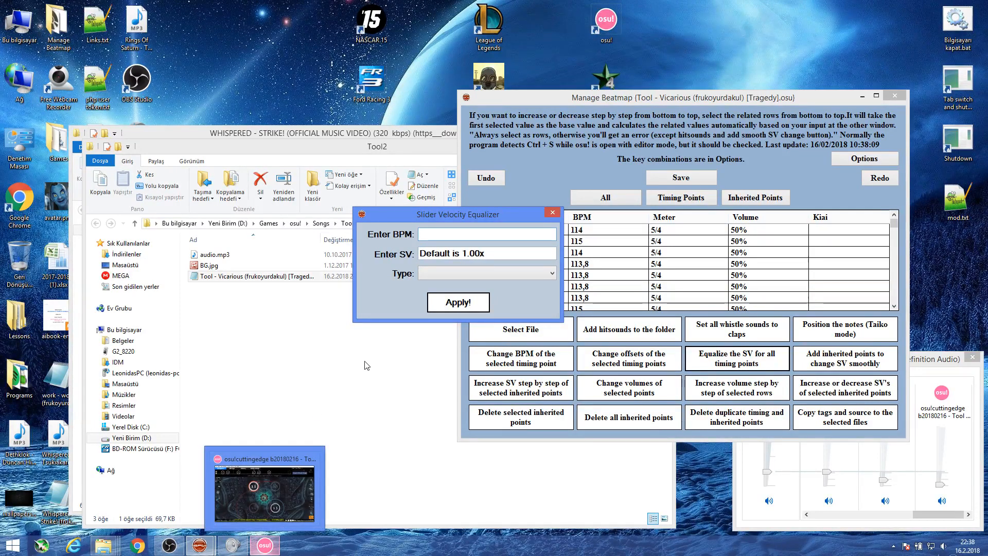
type("115")
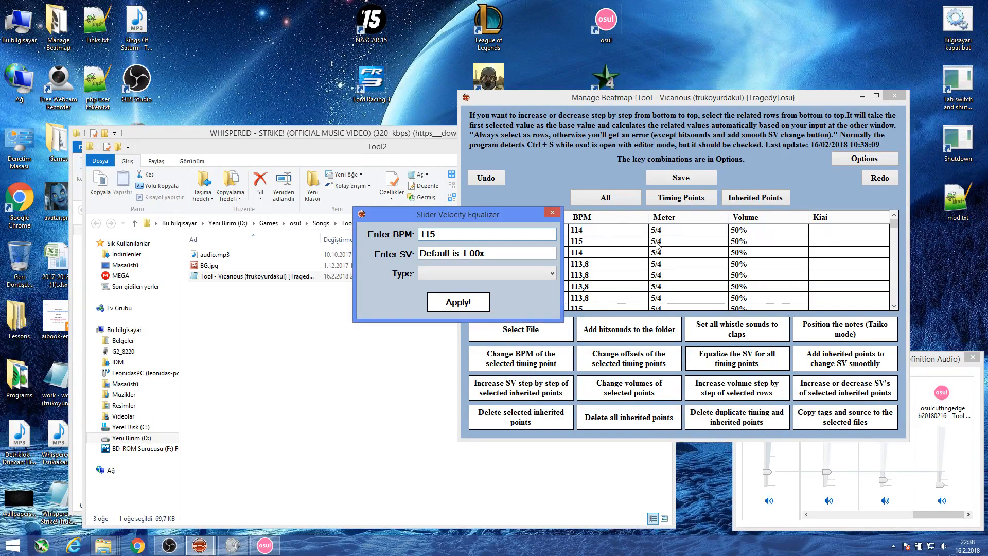
mouse_move(424, 218)
left_mouse_down()
mouse_move(331, 219)
mouse_move(418, 204)
left_mouse_up()
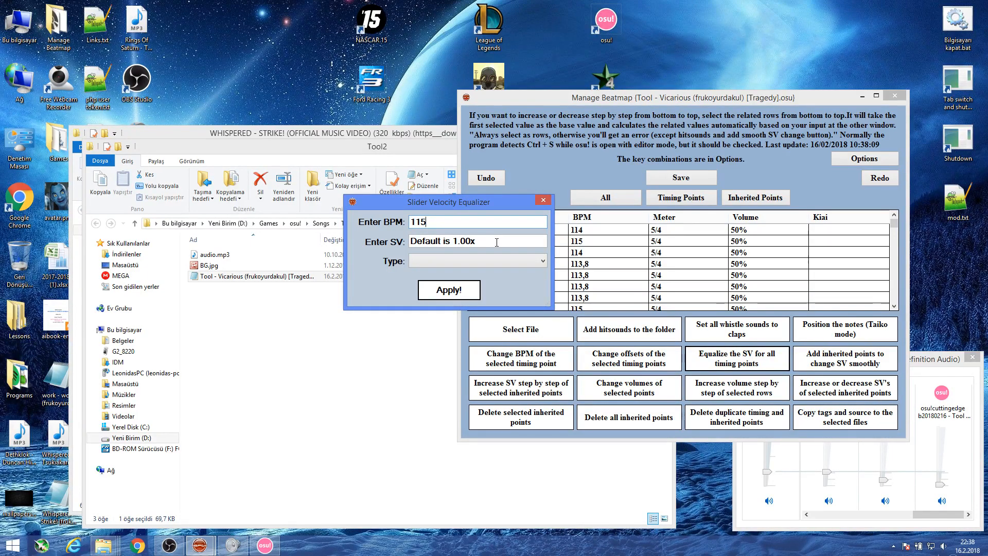
Check the base slider velocity in the osu! editor's timing settings, and return to the Slider Velocity Equalizer.
left_click(264, 545)
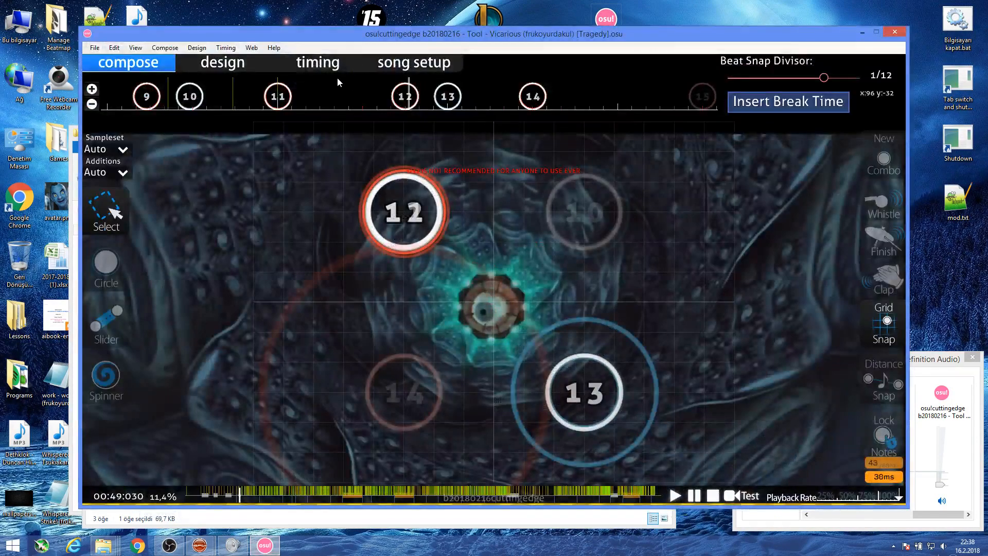
left_click(320, 62)
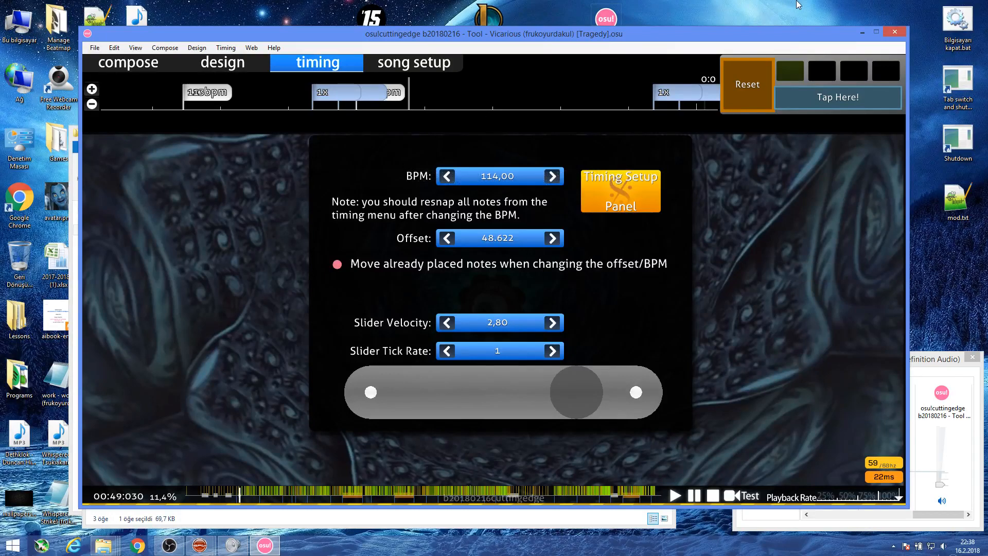
left_click(861, 33)
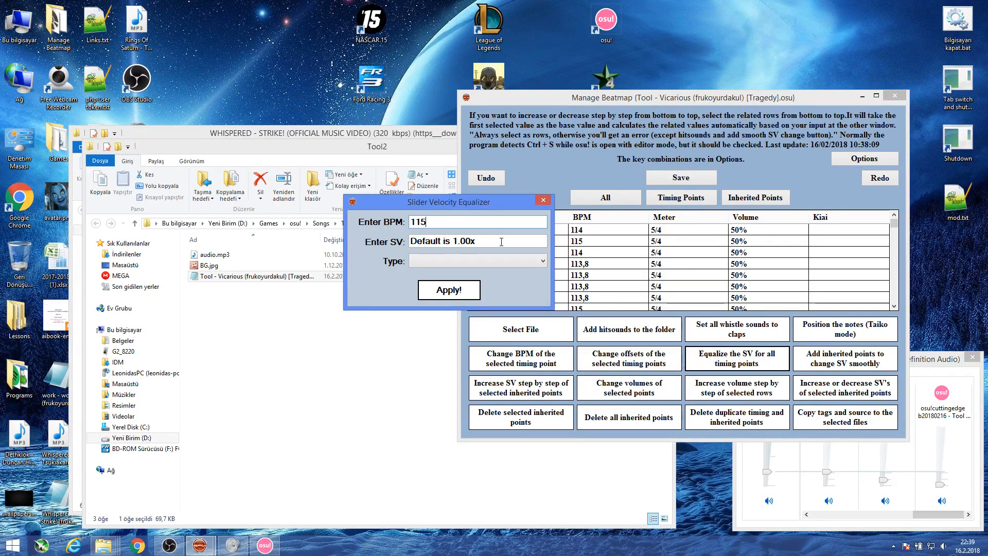
Set the equalizer's SV to 1 and its type to Add (remove all SV).
left_click(501, 241)
type("1,2")
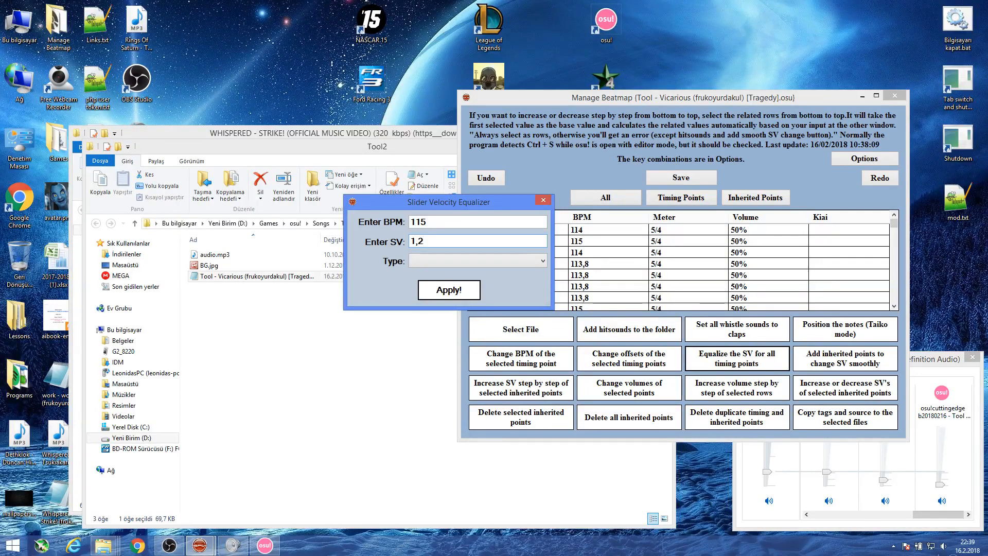
key("BackSpace")
key("BackSpace")
left_click(467, 261)
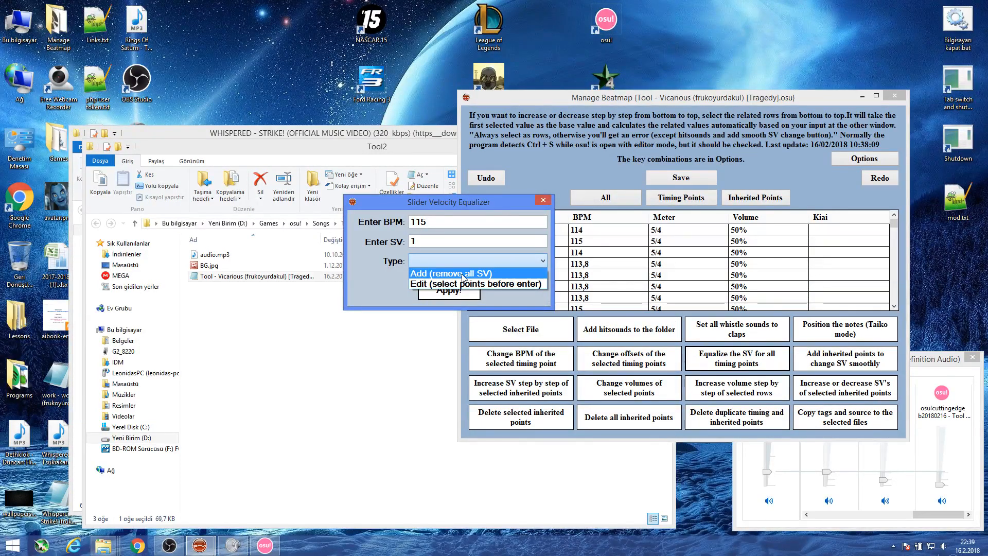
left_click(463, 277)
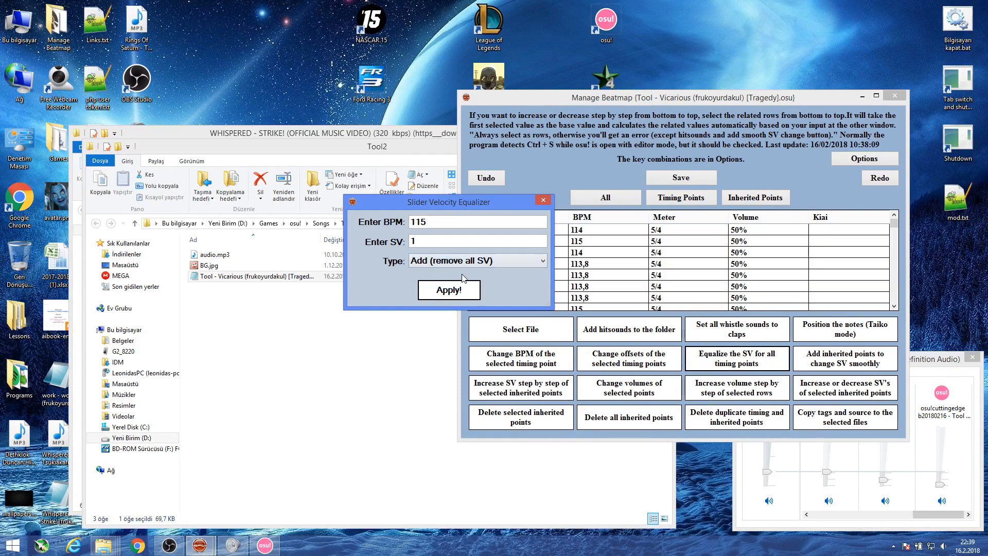
Examine the osu! editor's timeline for inherited points, and return to the Slider Velocity Equalizer.
left_click(264, 545)
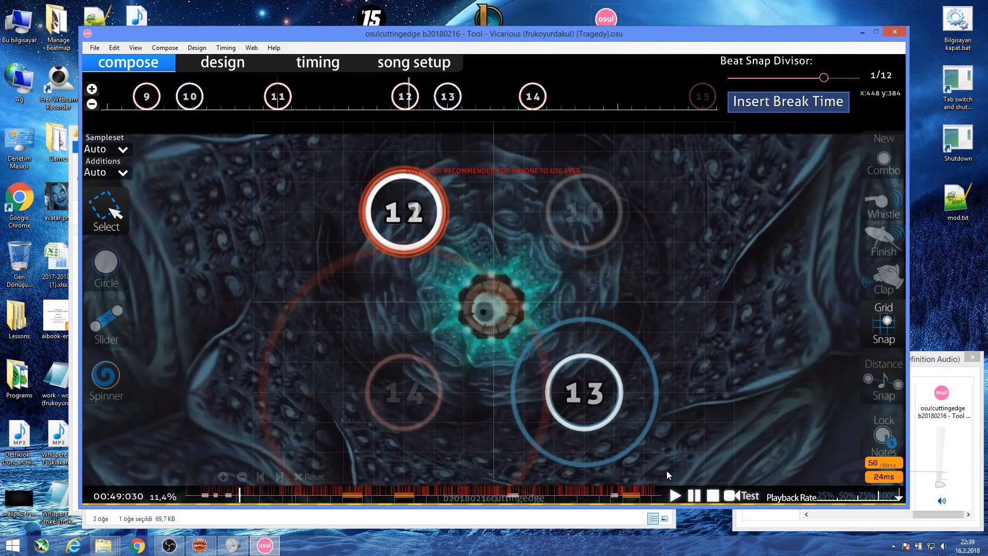
mouse_move(199, 545)
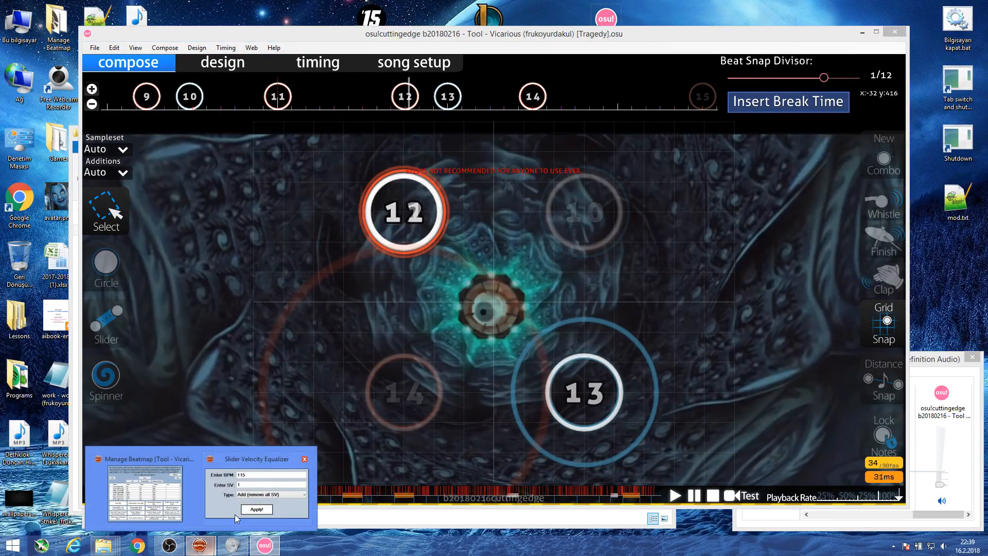
left_click(235, 516)
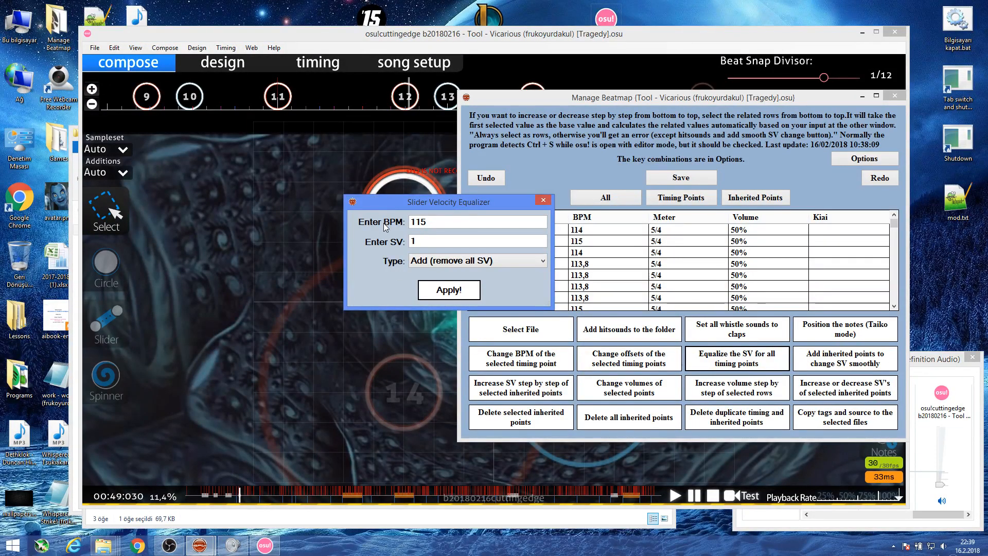
Apply the SV equalization to Vicarious's timing points and confirm the operation.
left_click(447, 296)
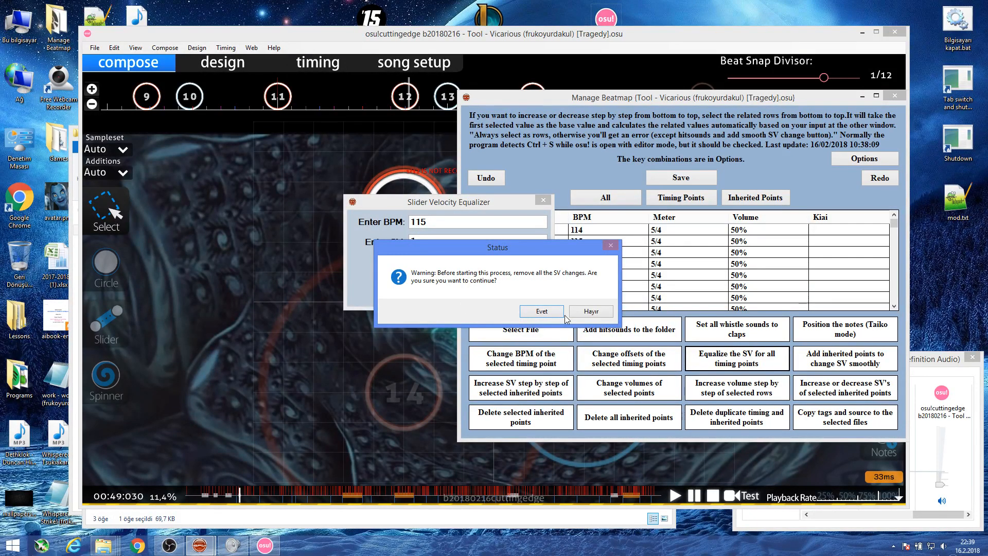
left_click(544, 314)
left_click(520, 314)
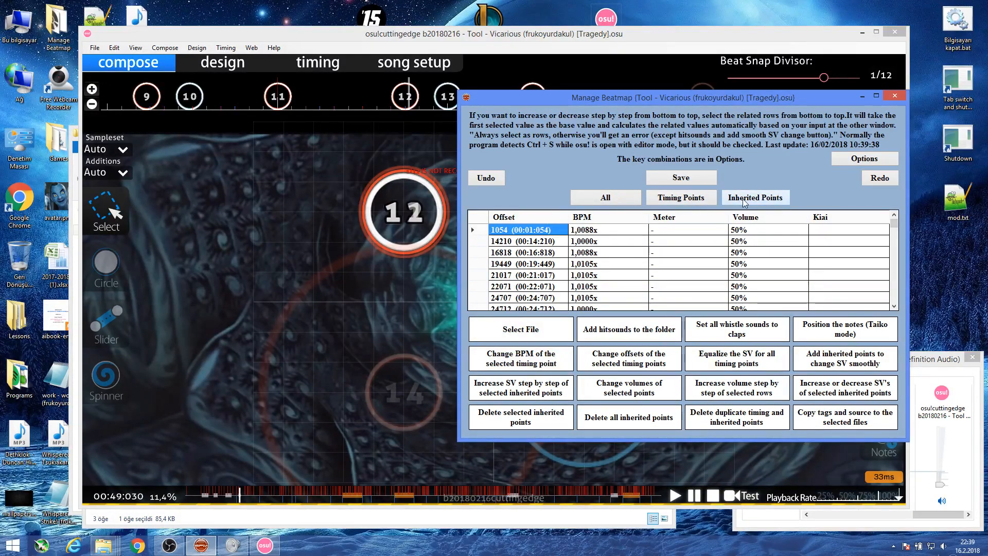
Examine the new inherited points in the osu! editor's timeline, and review the inherited points list in Manage Beatmap.
mouse_move(476, 230)
left_mouse_down()
mouse_move(473, 296)
mouse_move(489, 343)
mouse_move(471, 231)
left_mouse_up()
left_click(373, 342)
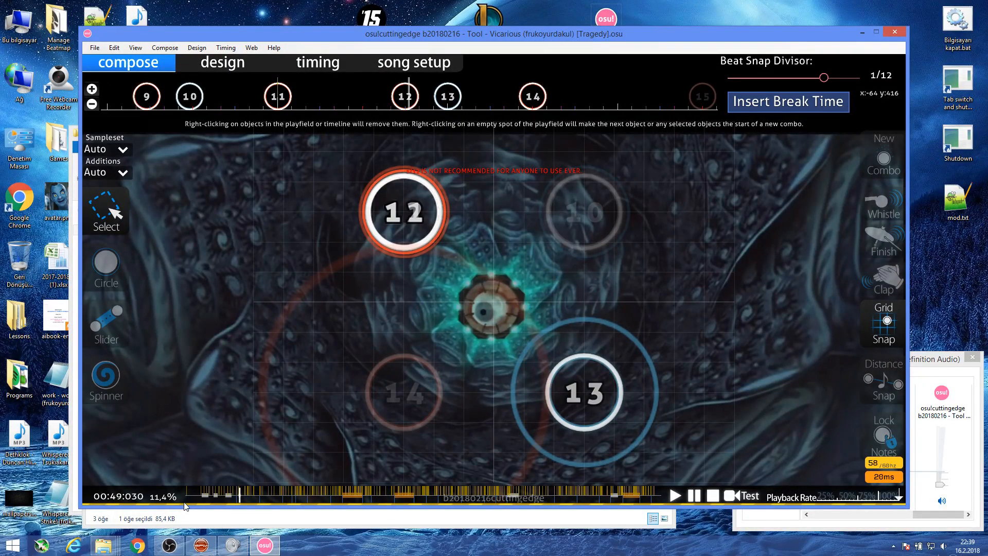
left_click(200, 545)
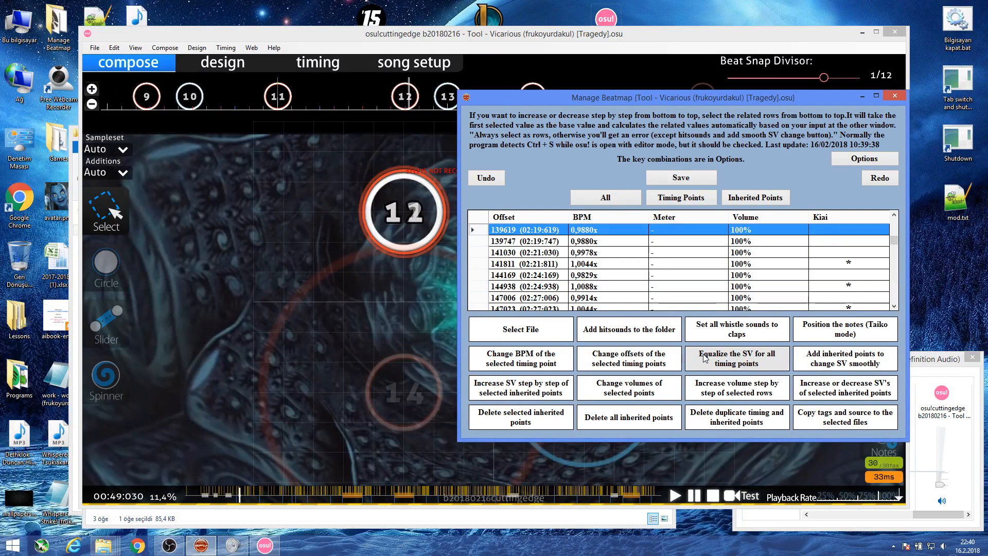
key("ctrl+shift+Home")
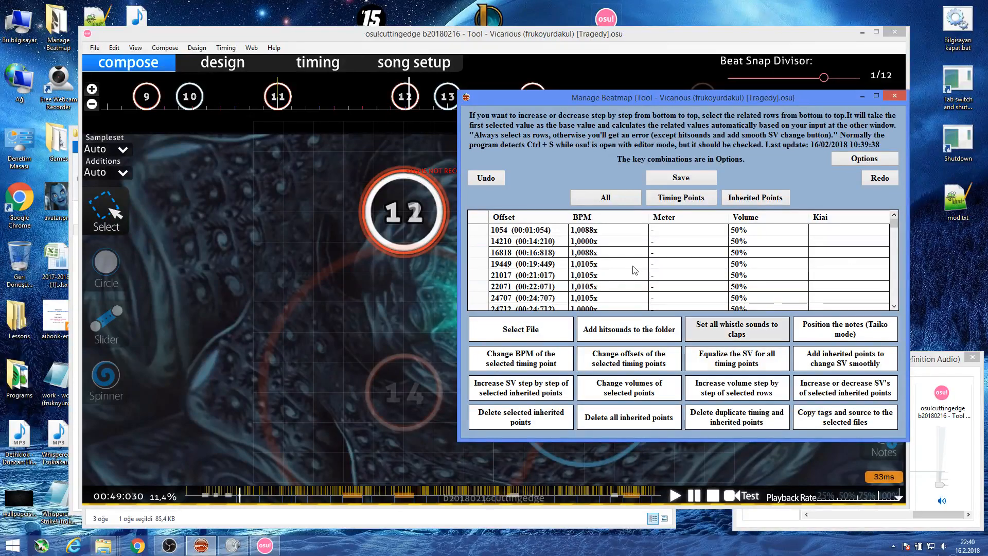
left_click(704, 369)
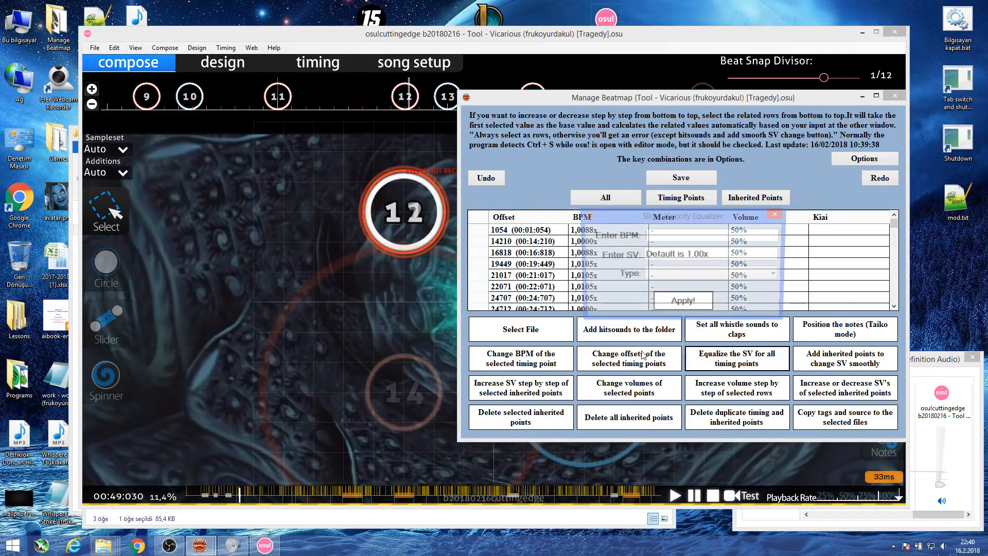
left_click(660, 278)
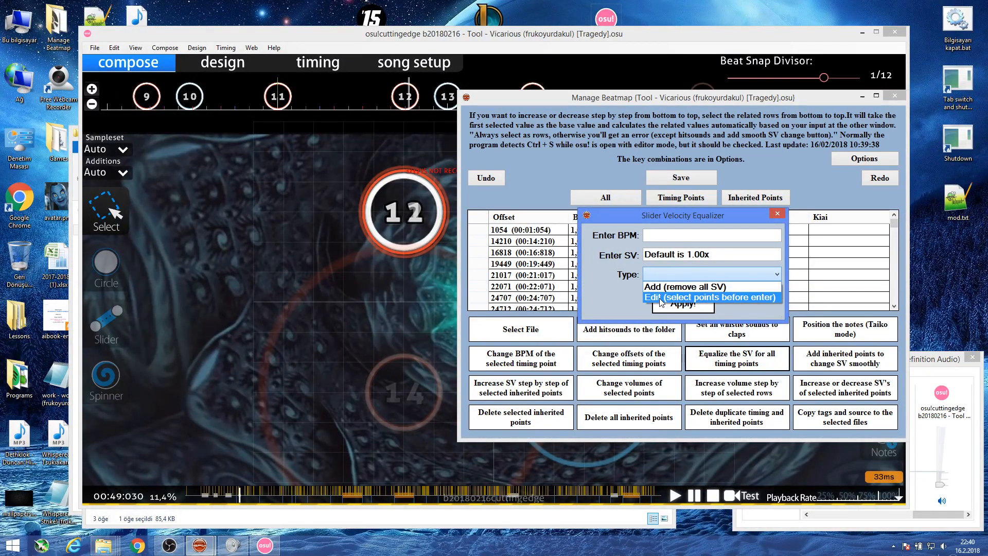
left_click(754, 215)
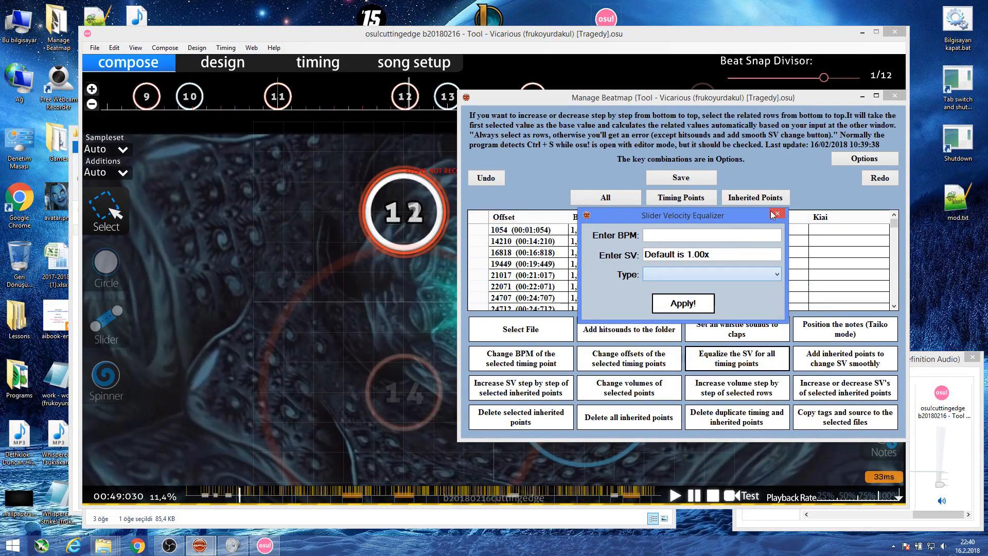
left_click(777, 214)
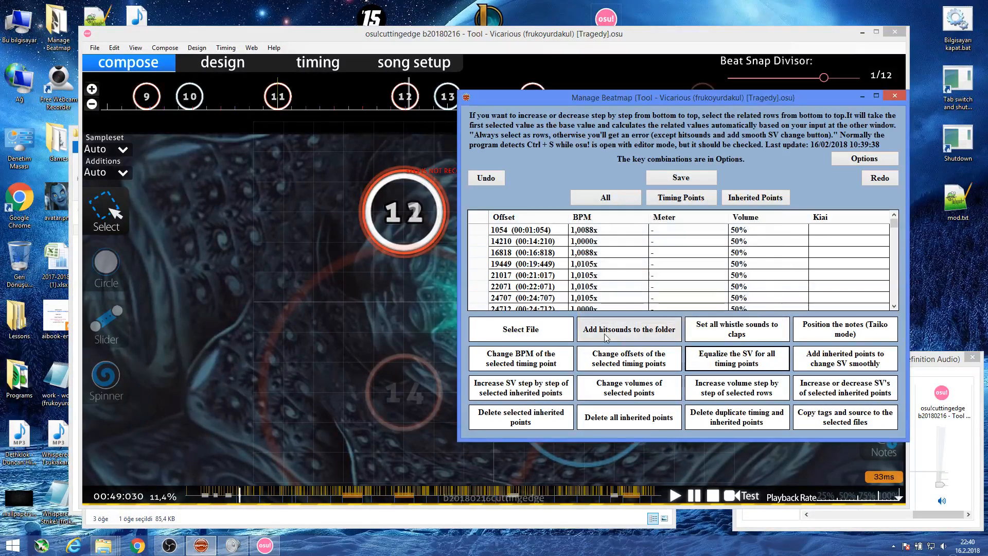
List all timing and inherited points together, and select the rows from offset 1054 through both points at 57539.
left_click(482, 229)
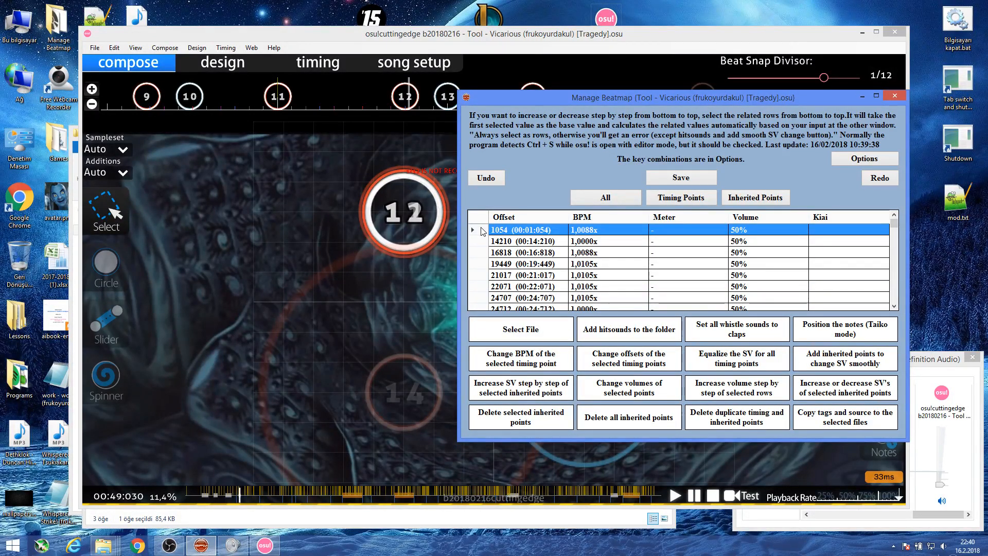
left_click(607, 197)
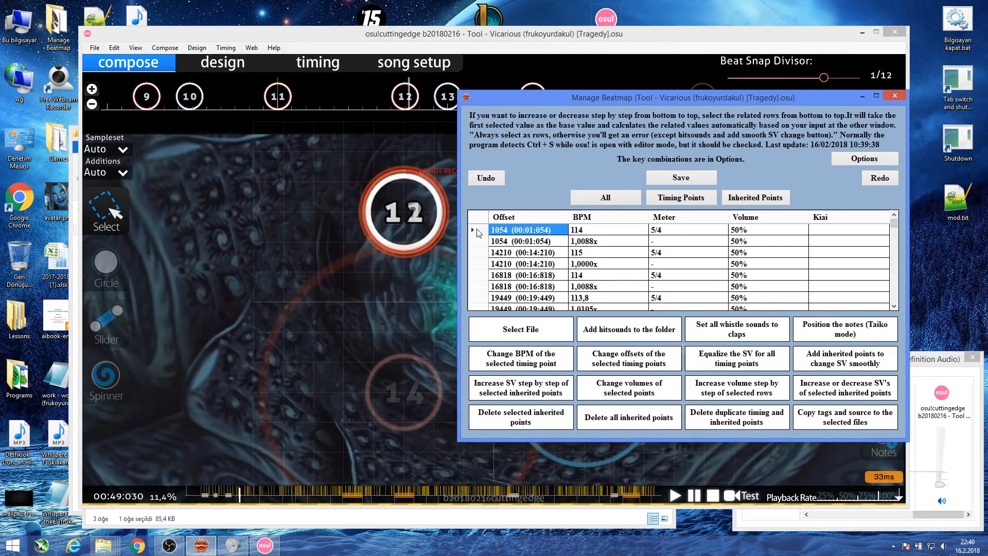
left_click(477, 231)
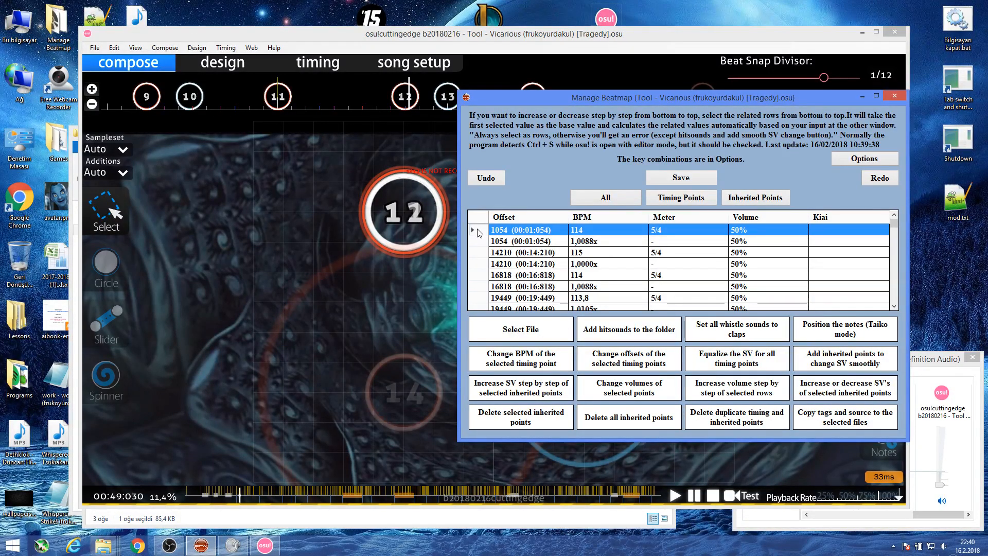
left_click_drag(477, 230, 477, 264)
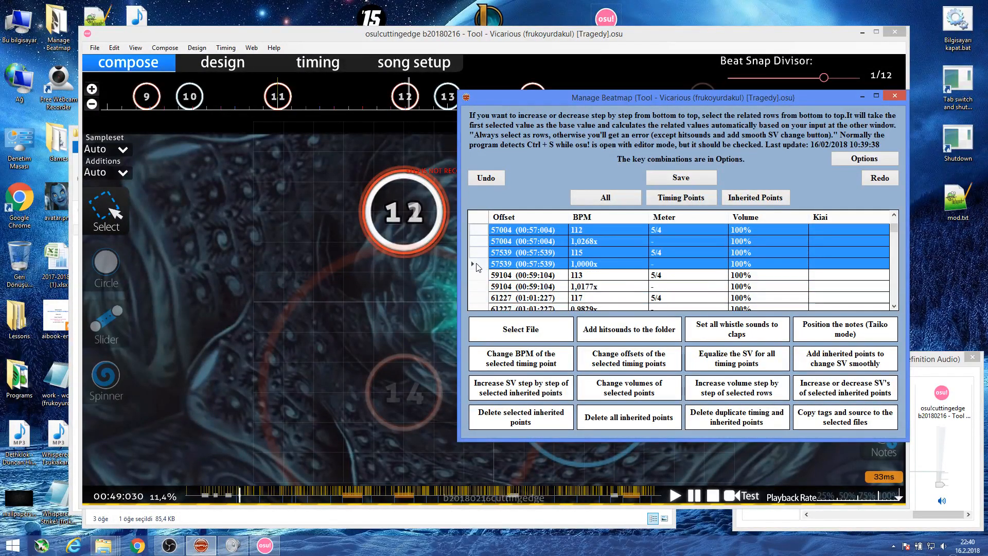
Start an SV equalization of the selected rows with type Edit (select points before enter) and BPM 115, and empty the SV value.
left_click(737, 359)
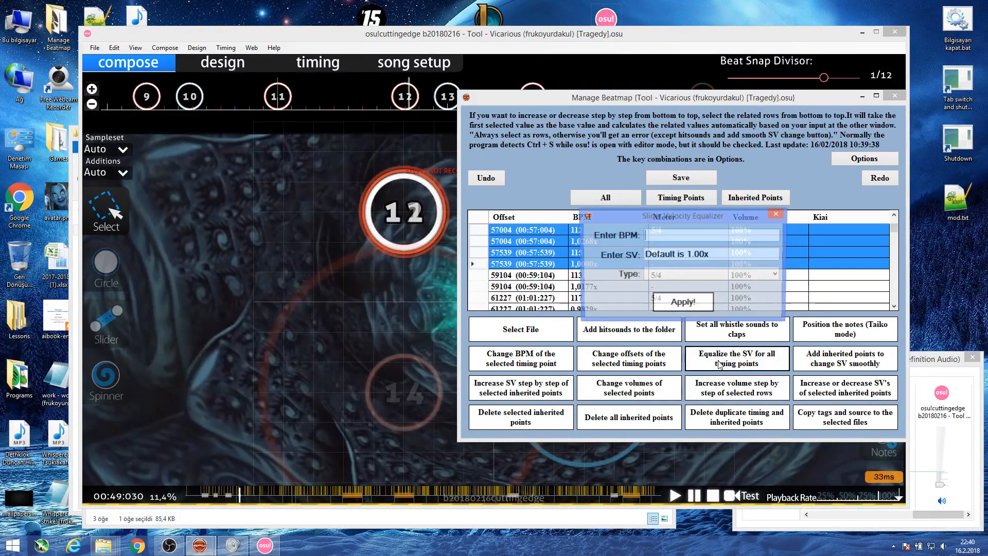
left_click_drag(654, 216, 353, 194)
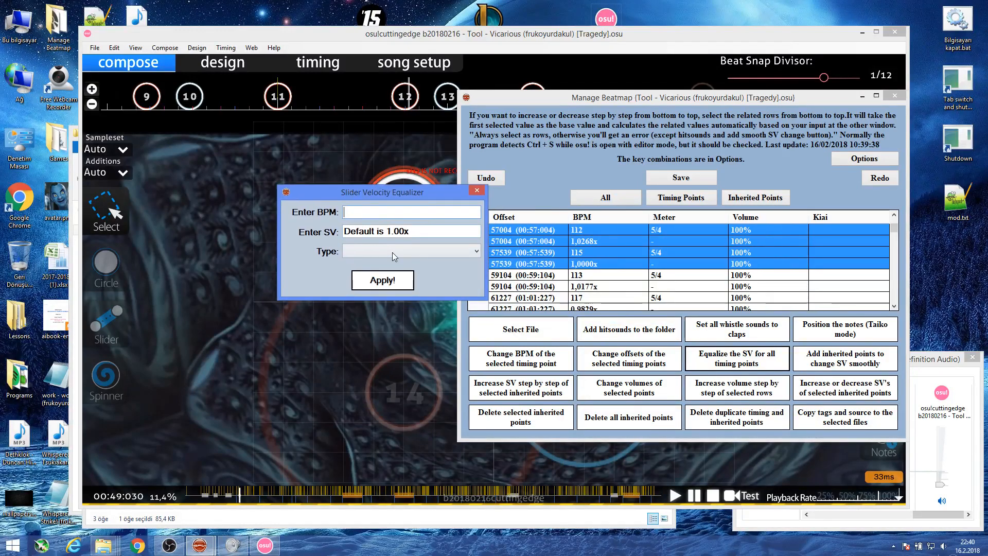
left_click(392, 251)
left_click(380, 274)
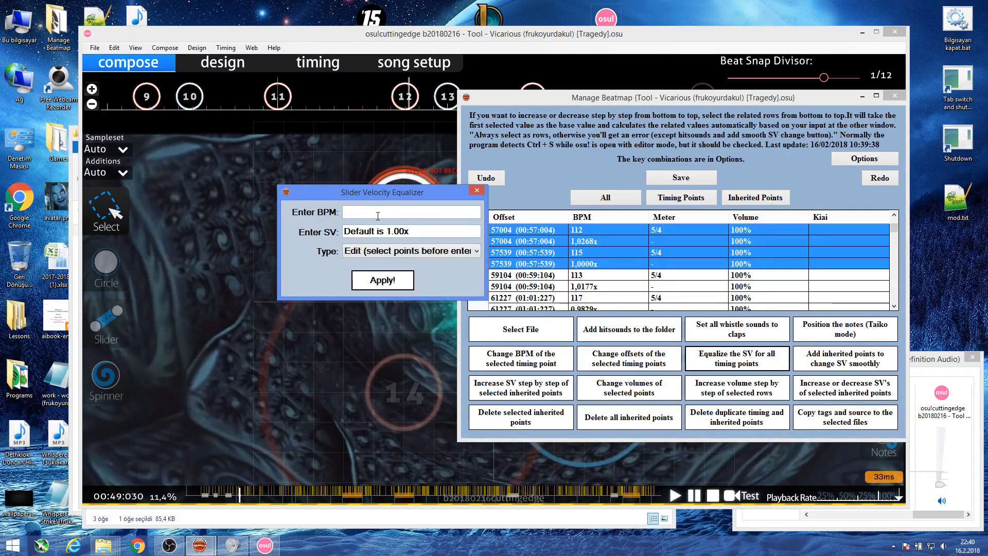
left_click(377, 214)
type("115")
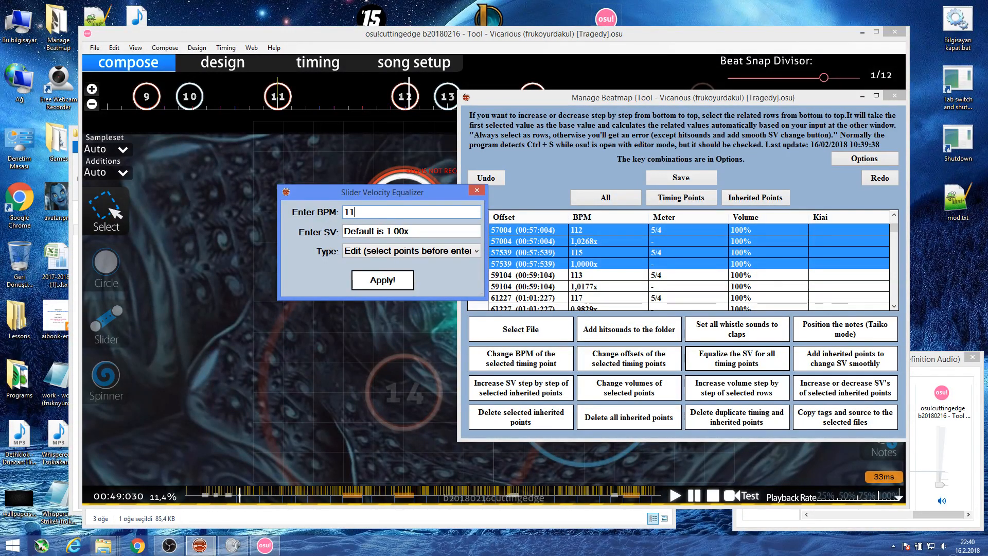
left_click(444, 230)
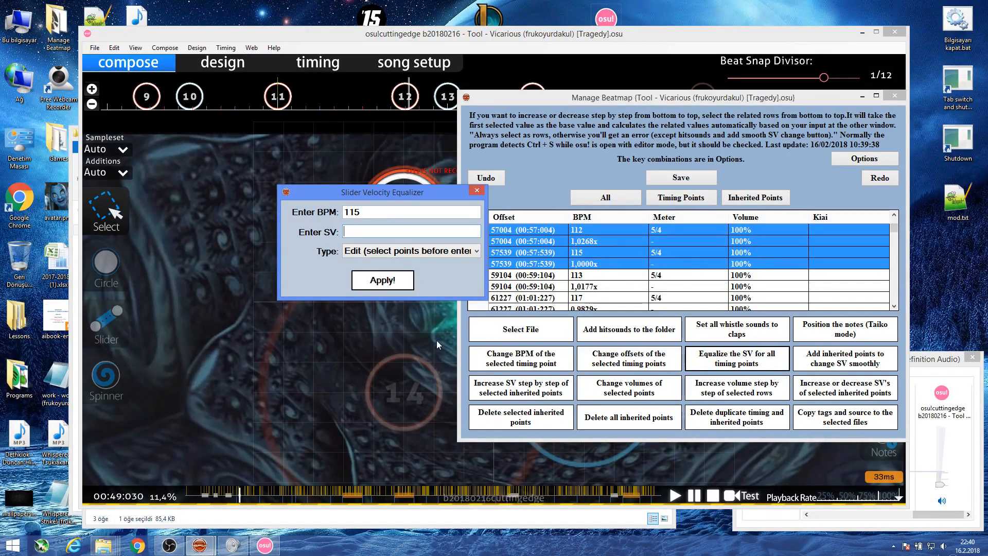
left_click_drag(404, 190, 350, 200)
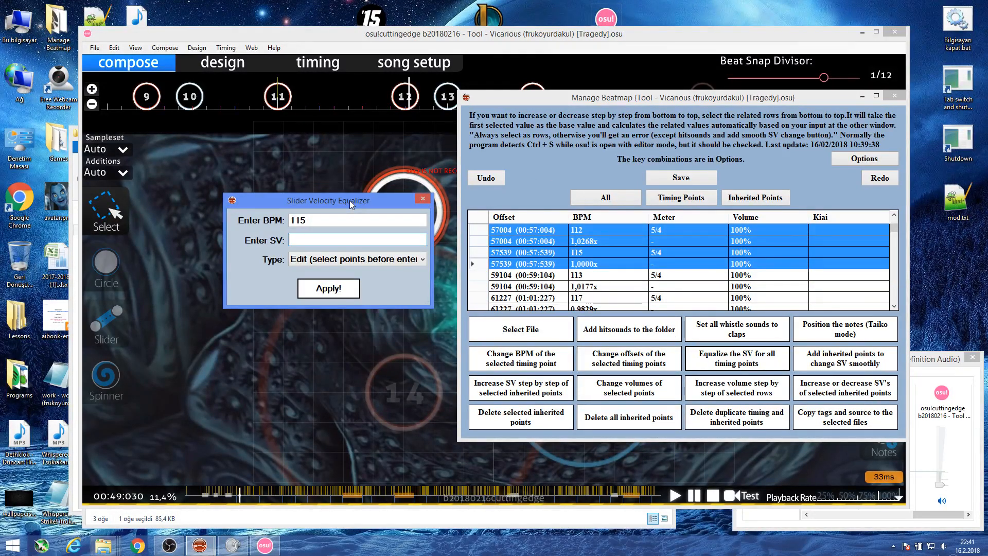
Equalize the slider velocity of the selected points to SV 1,2 at 115 BPM, declining the desktop backup.
type("1,2")
key("ctrl+a")
left_click(318, 242)
left_click_drag(351, 205, 390, 229)
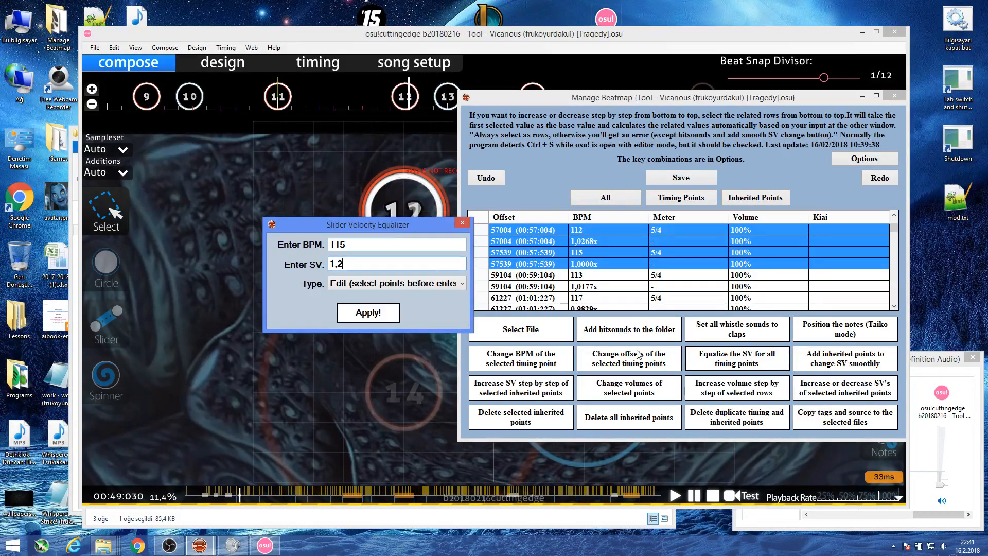
left_click(384, 316)
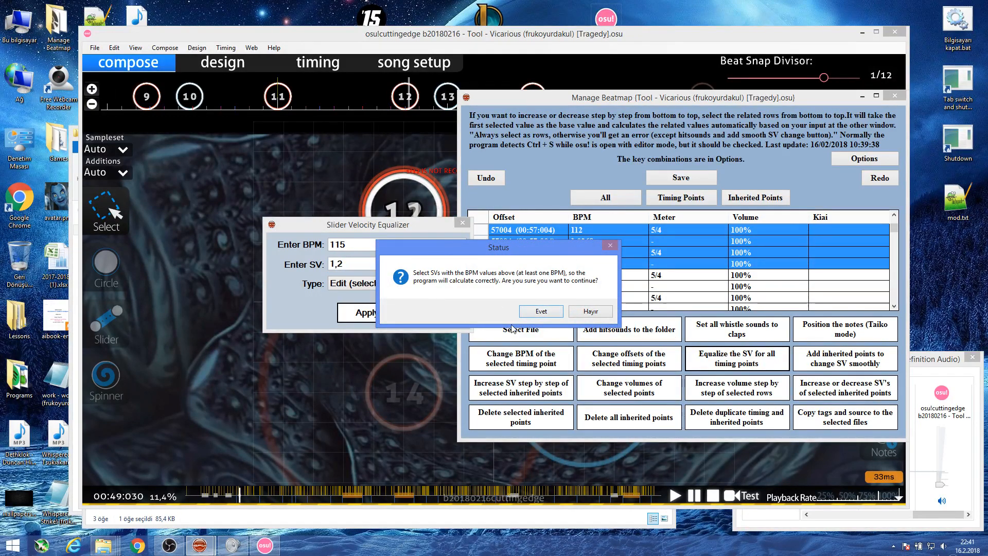
left_click(541, 311)
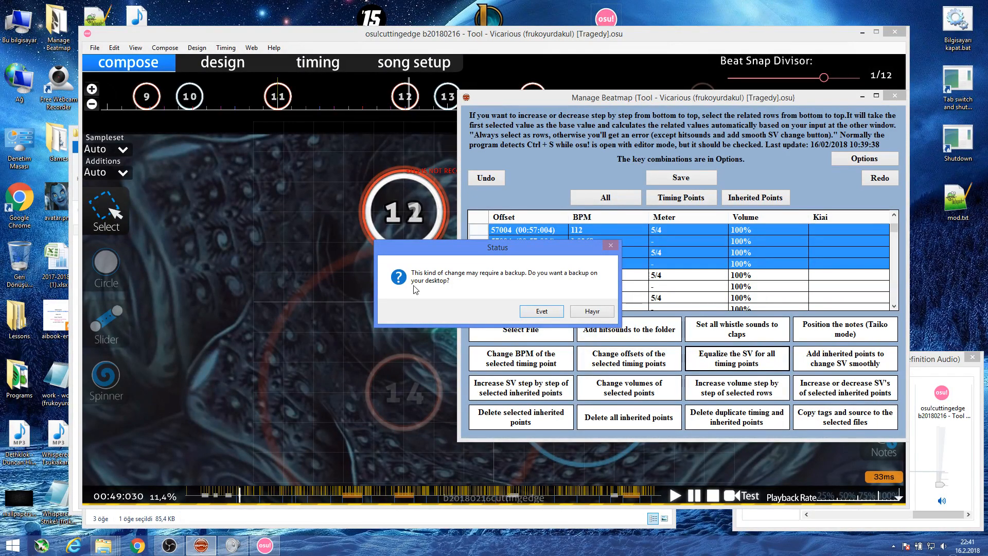
left_click(600, 315)
left_click(509, 309)
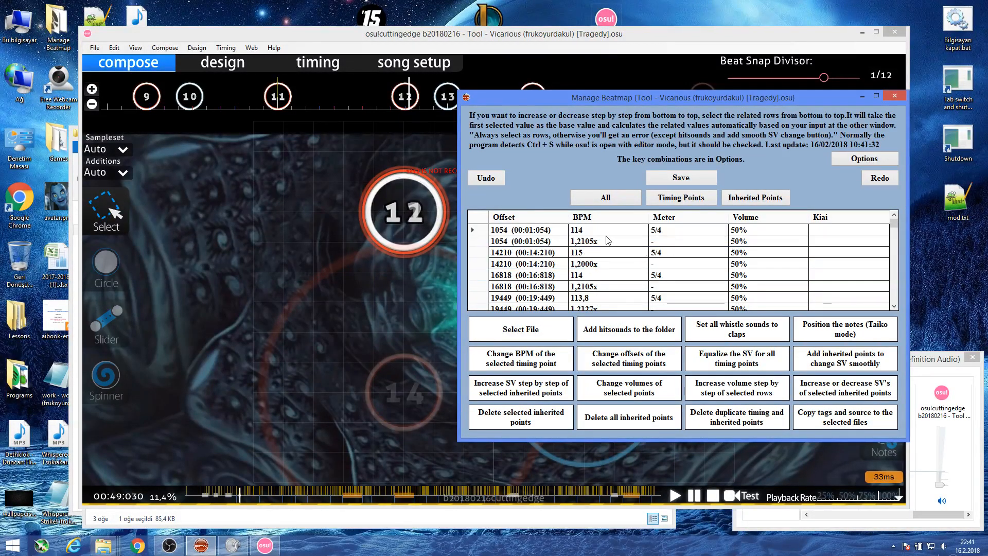
Examine the equalized SV values of the inherited points from the start of the list down to about 24707.
left_click(608, 239)
left_click(605, 263)
left_click(605, 286)
left_click(605, 308)
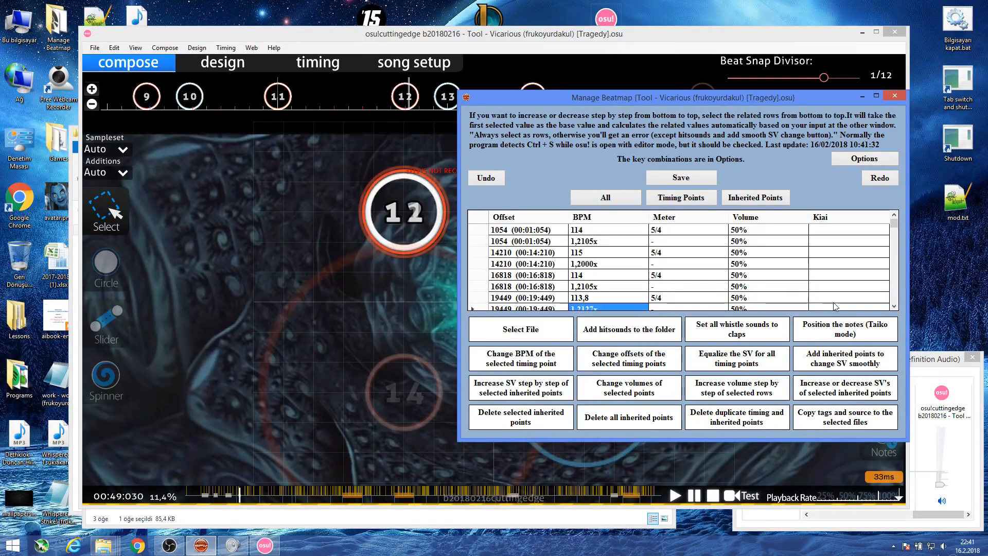
scroll(471, 272, "down", 2)
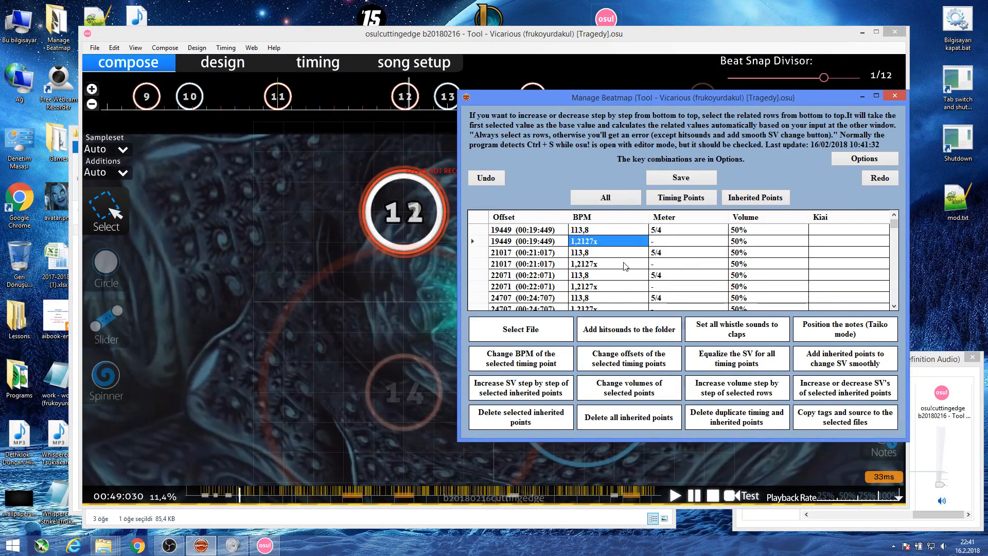
left_click(618, 289)
left_click(617, 306)
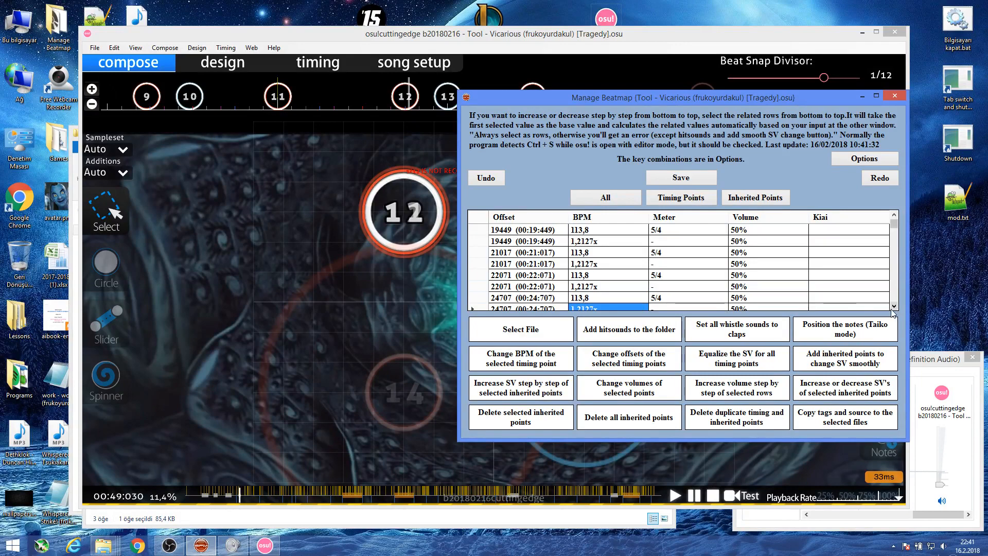
scroll(893, 313, "down", 5)
Switch to the osu! editor and play the beatmap briefly from about 00:46 to find a passage for SV changes.
left_click(334, 312)
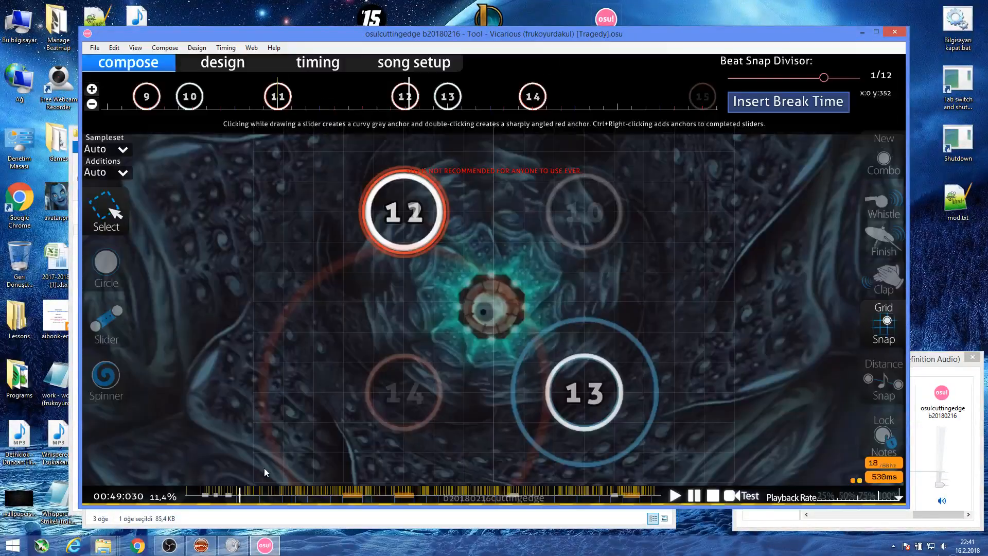
mouse_move(226, 495)
left_mouse_down()
mouse_move(195, 495)
mouse_move(238, 498)
left_mouse_up()
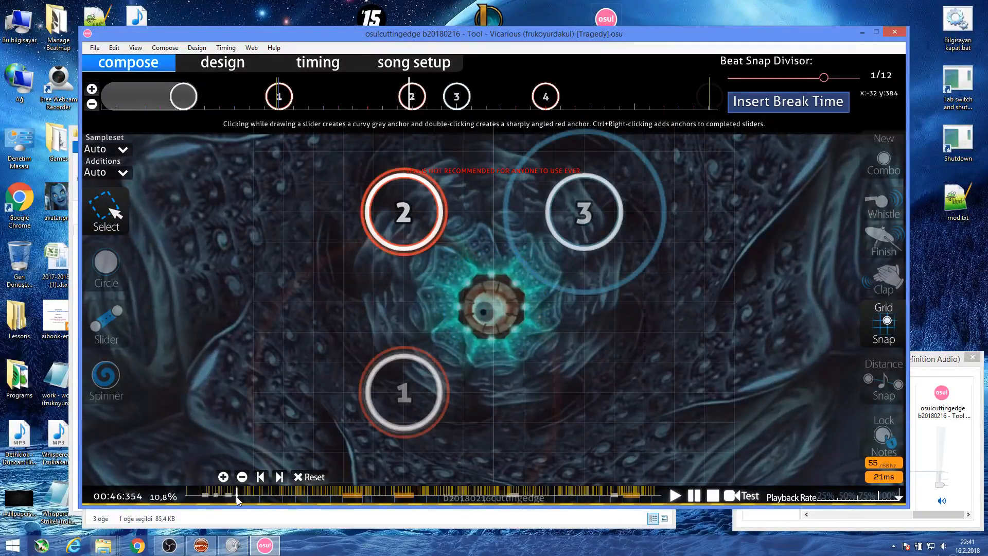
key("space")
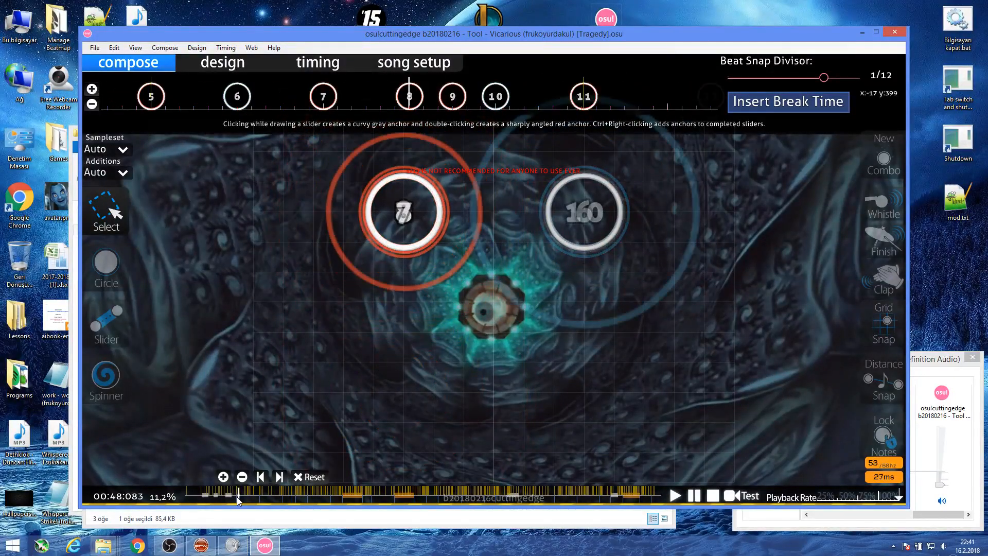
key("t")
scroll(237, 498, "up", 3)
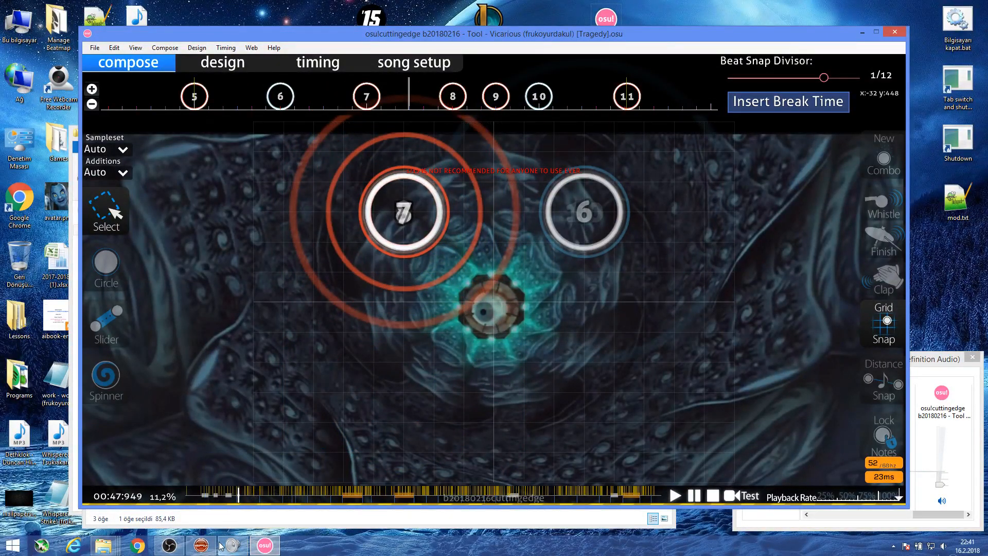
Open Manage Beatmap's tool for adding inherited points to change SV smoothly, and locate note 5 at 00:47:283 in the osu! editor.
left_click(189, 548)
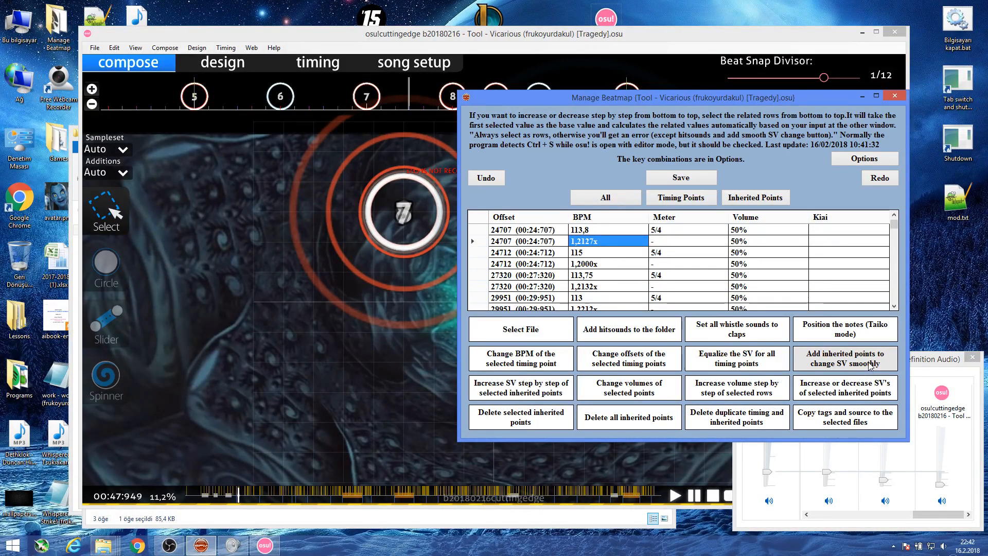
left_click(845, 360)
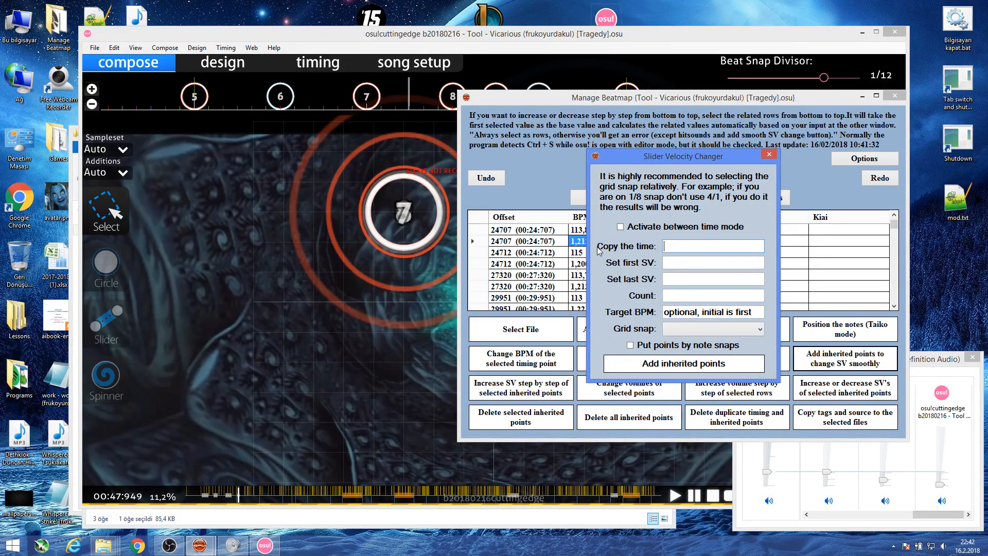
left_click(262, 339)
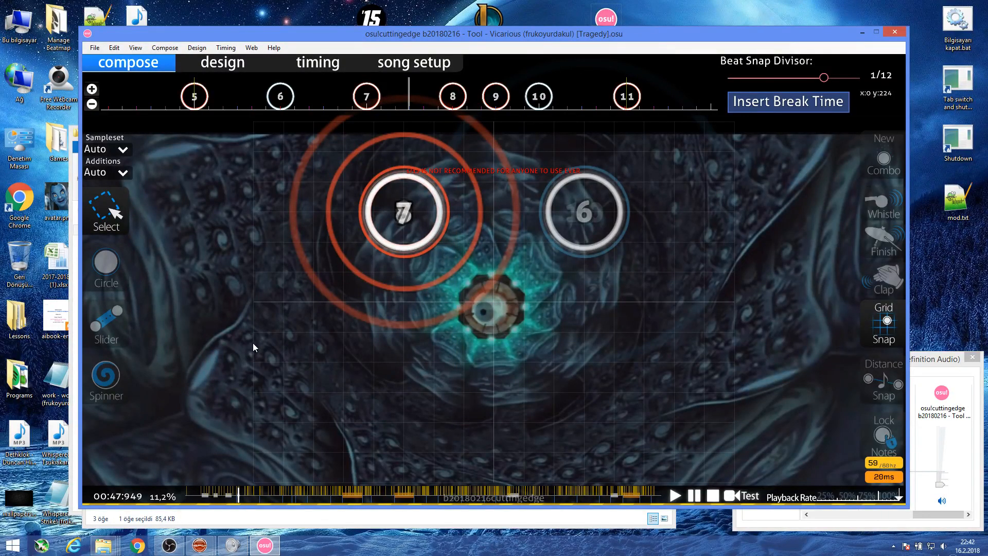
scroll(252, 343, "up", 3)
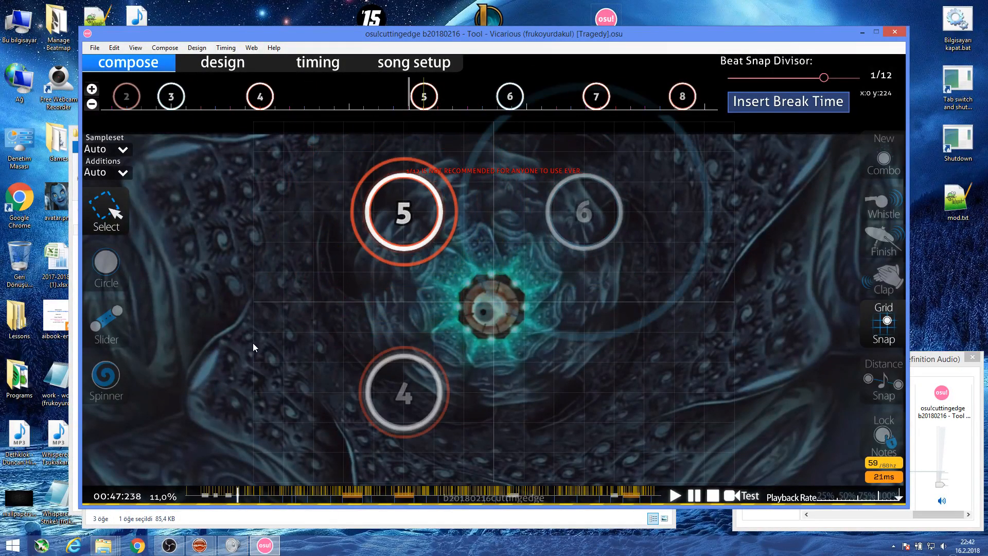
scroll(253, 343, "up", 1)
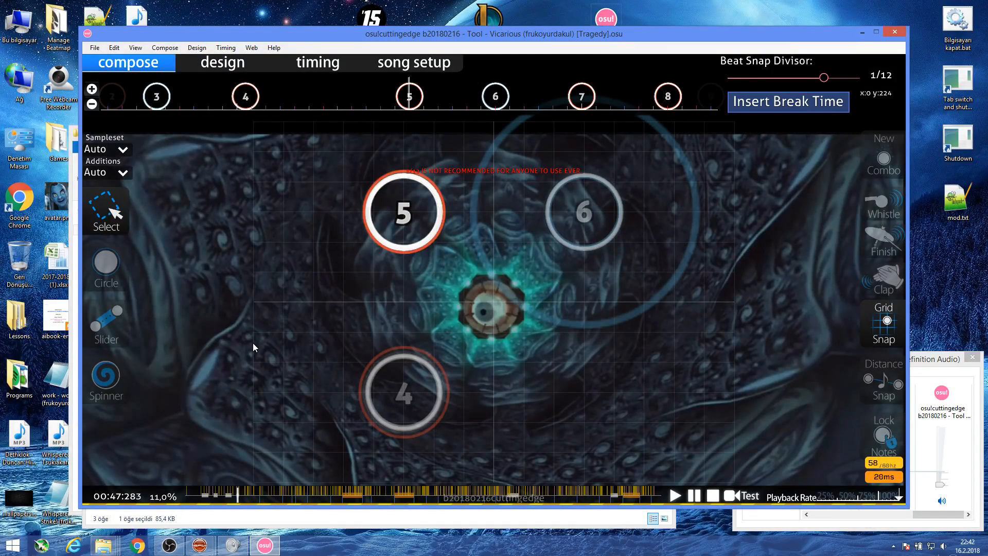
left_click(410, 97)
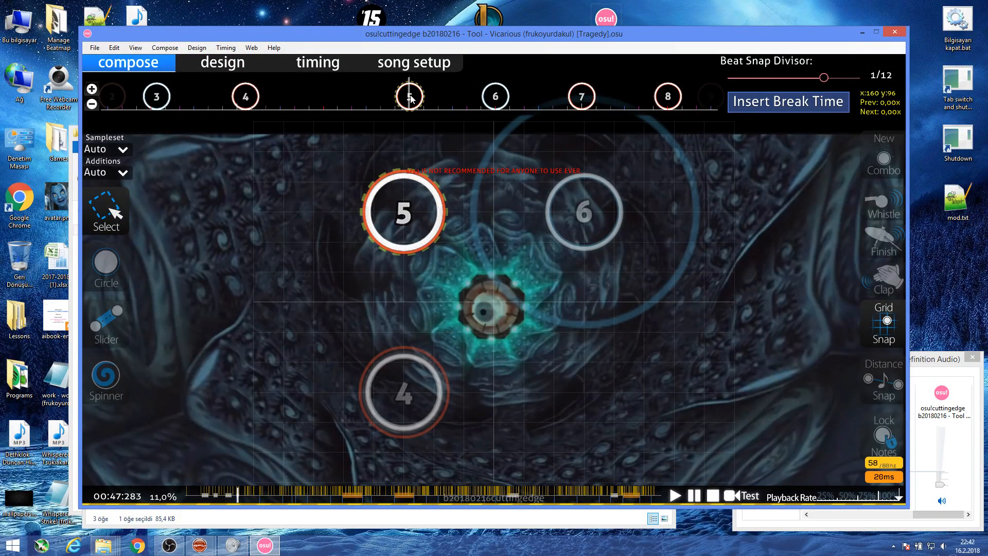
left_click_drag(344, 97, 651, 108)
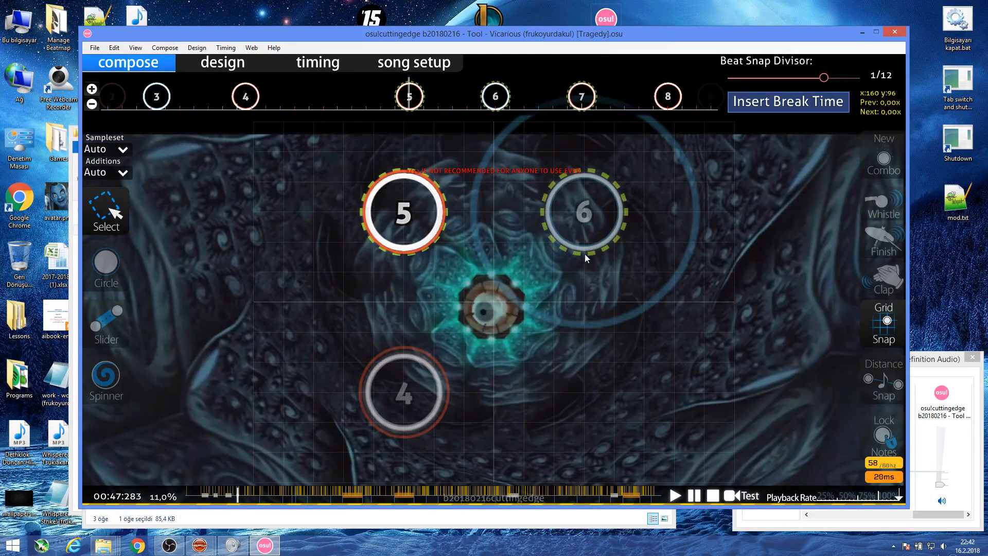
left_click(553, 373)
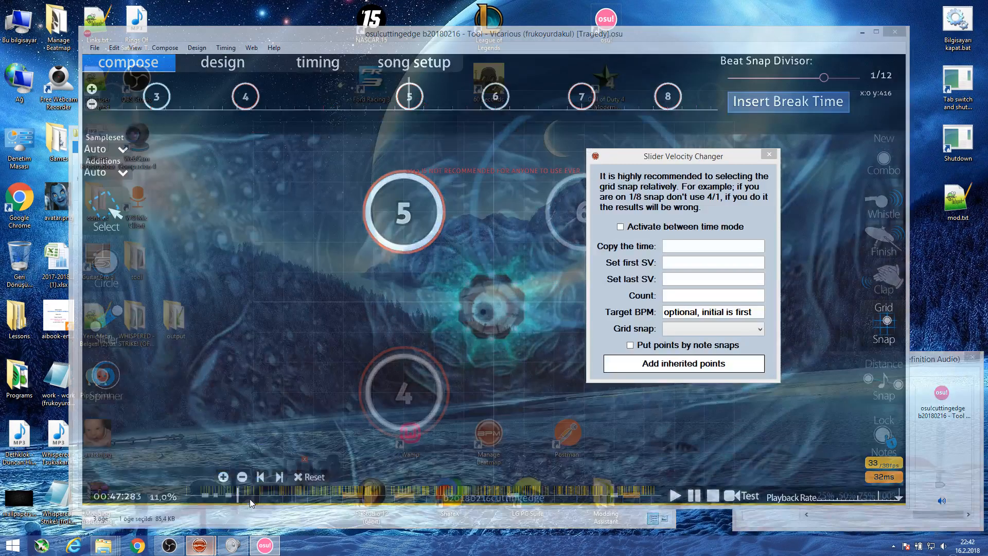
left_click(249, 499)
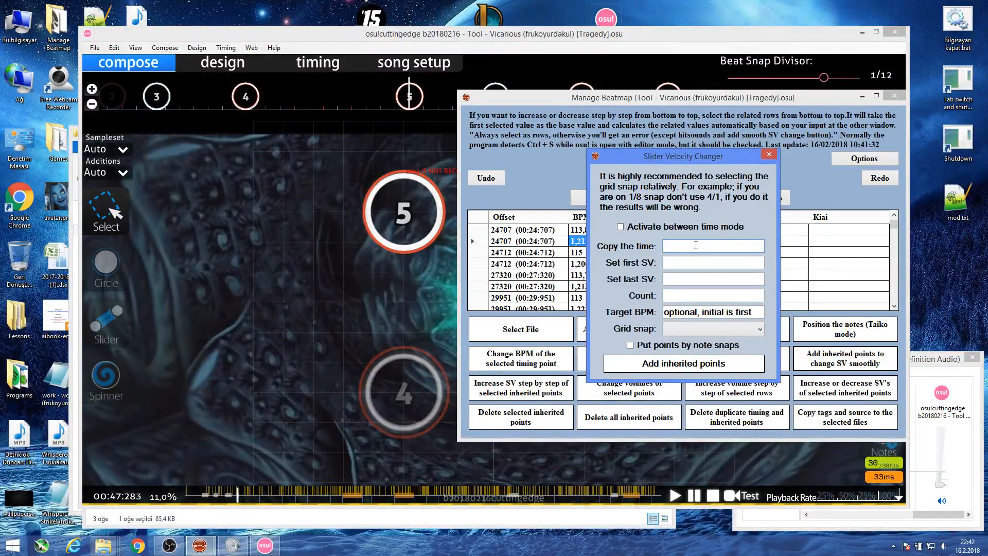
Configure the smooth SV change with time 00:47:283 -, first SV 1, last SV 1,5, count 6 and grid snap 1/4.
type("00:47:283 -")
key("Tab")
type("1")
key("Tab")
type("1")
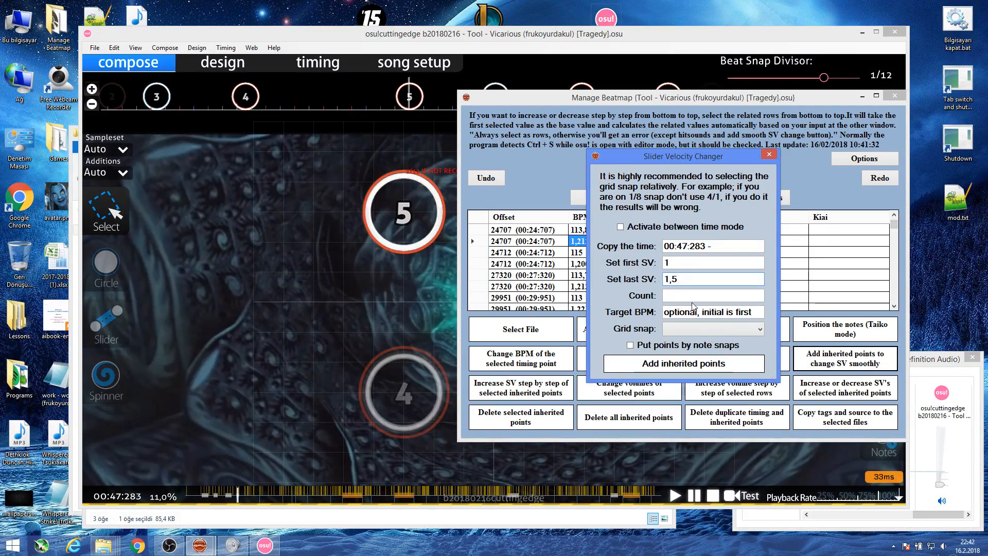
key("Tab")
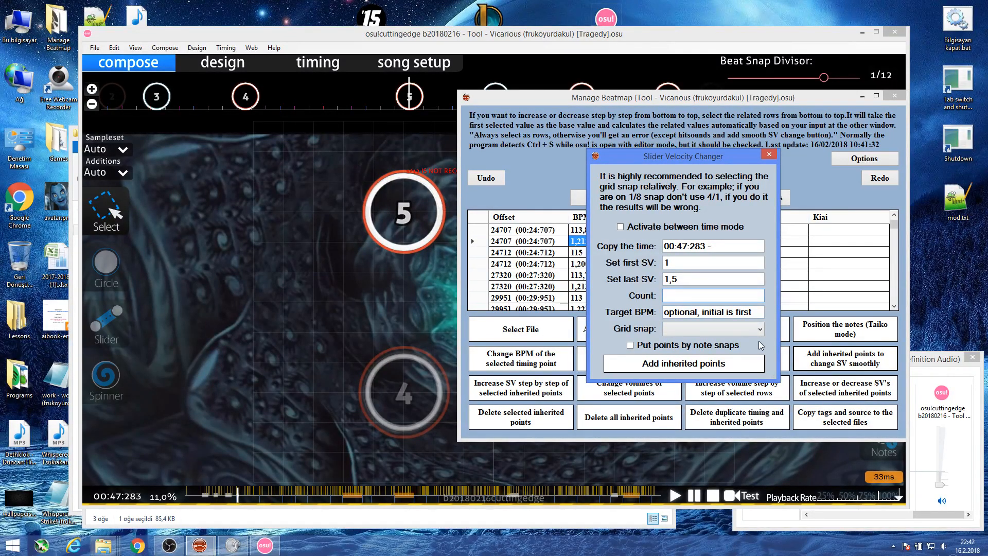
type("6")
left_click(734, 328)
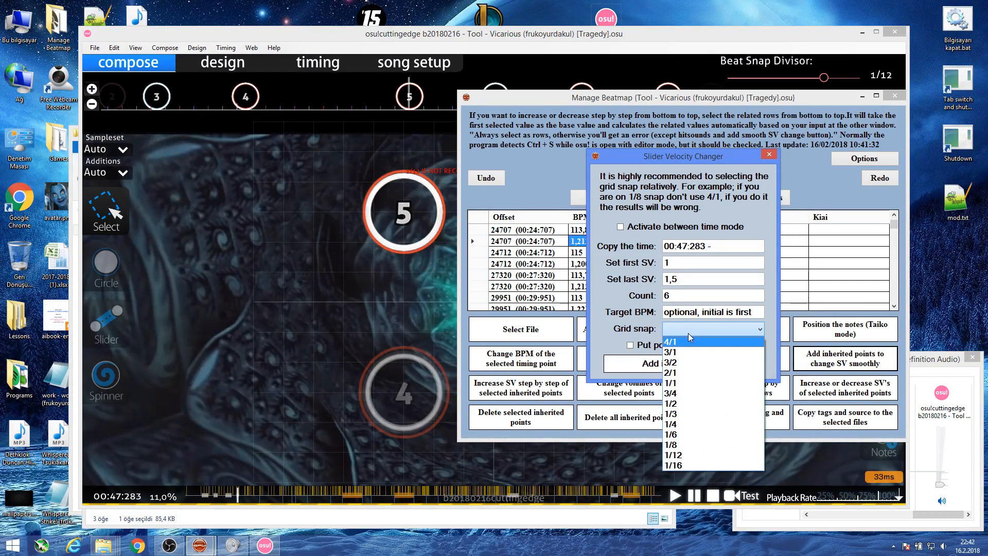
left_click(687, 422)
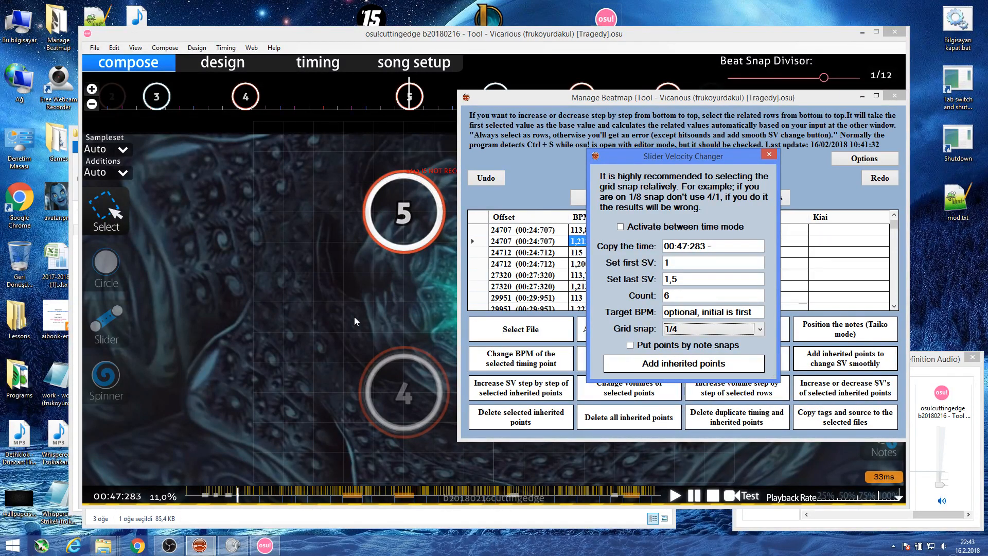
Add the inherited points with the note-snapping correction, and select their rows from 47283 to 47949 in the table.
left_click_drag(688, 295, 633, 301)
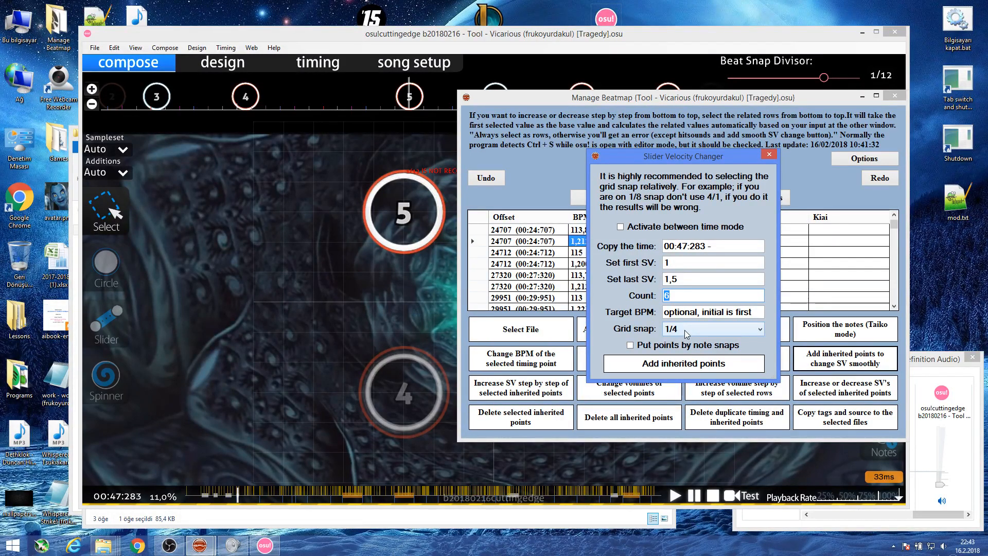
left_click(660, 368)
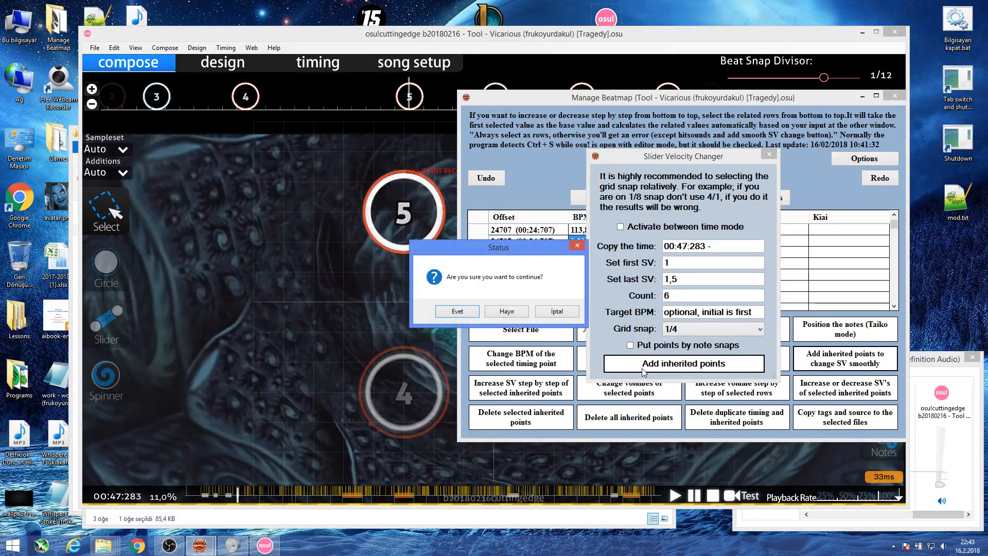
left_click(446, 314)
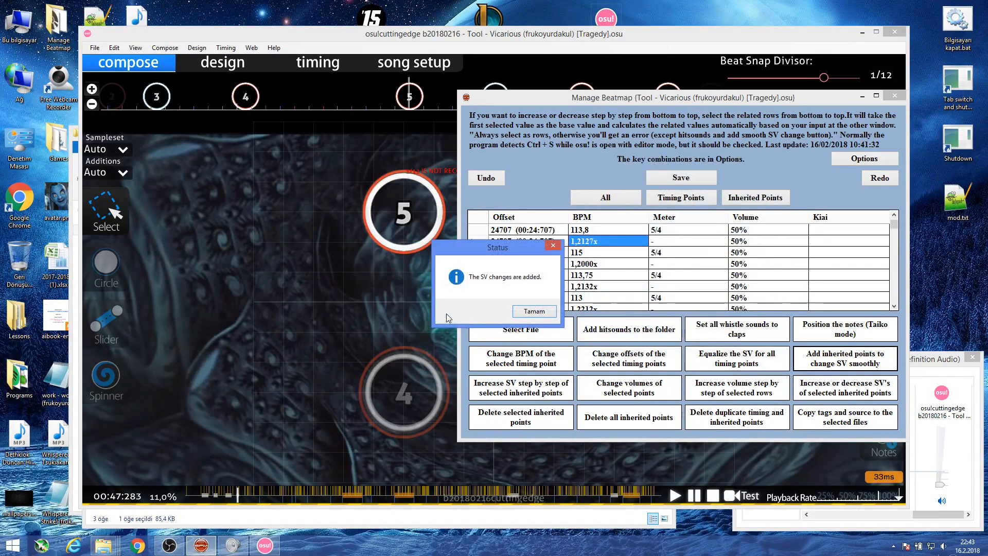
left_click(532, 311)
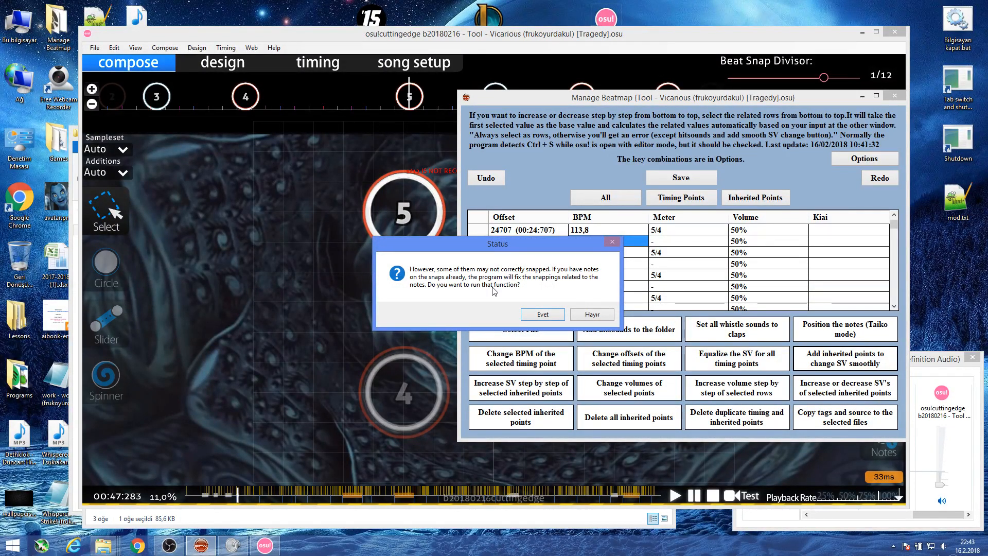
left_click(545, 315)
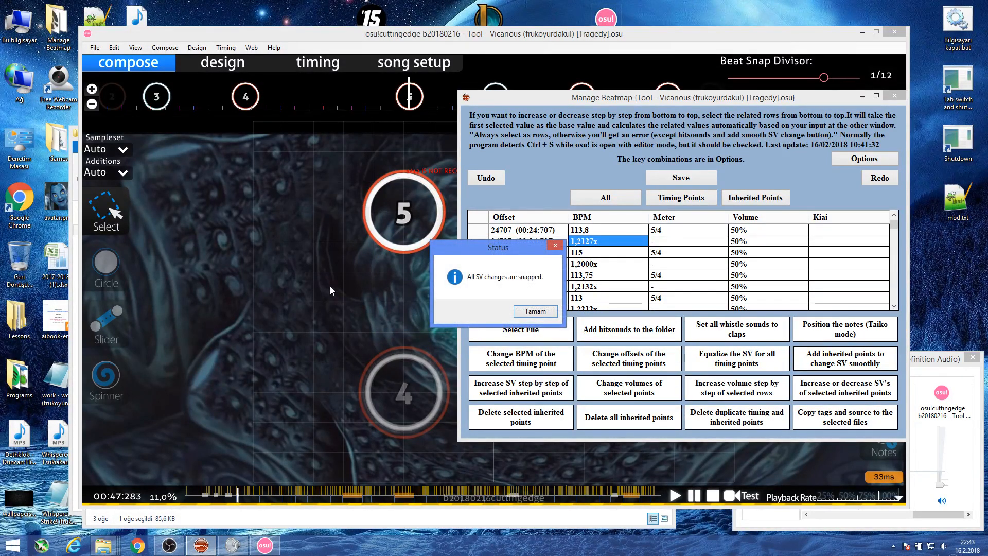
left_click(535, 312)
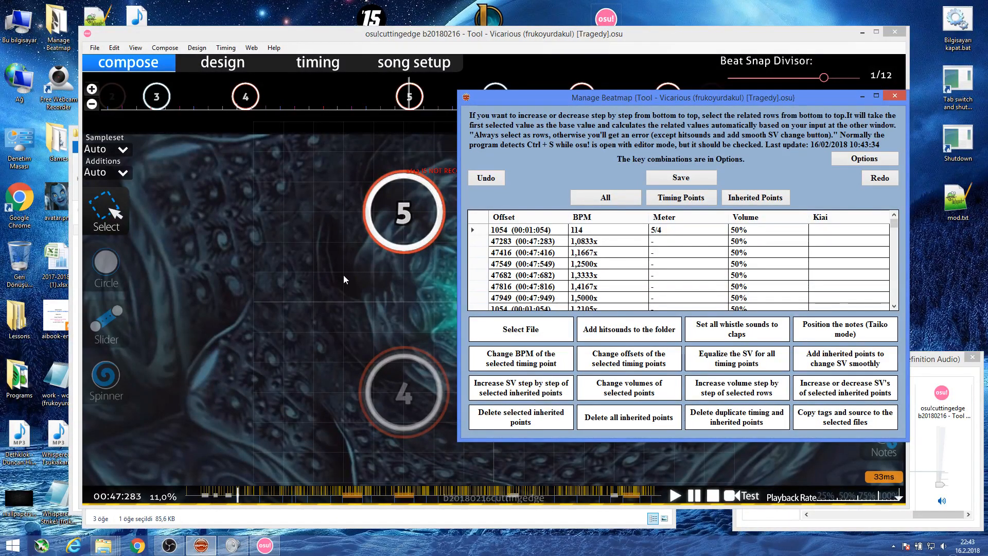
left_click_drag(480, 242, 472, 298)
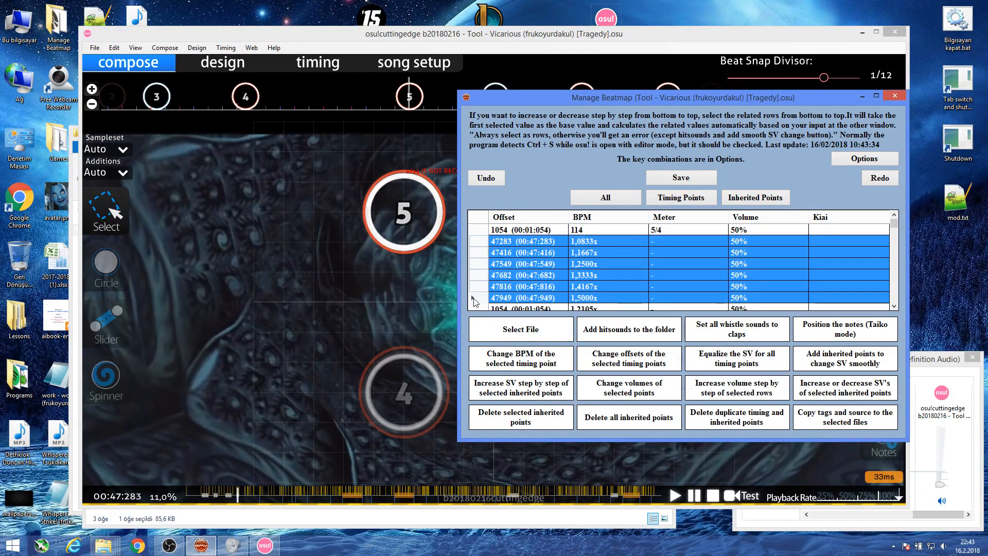
Reload and save the beatmap in the osu! editor, and return to Manage Beatmap.
left_click(360, 299)
key("Escape")
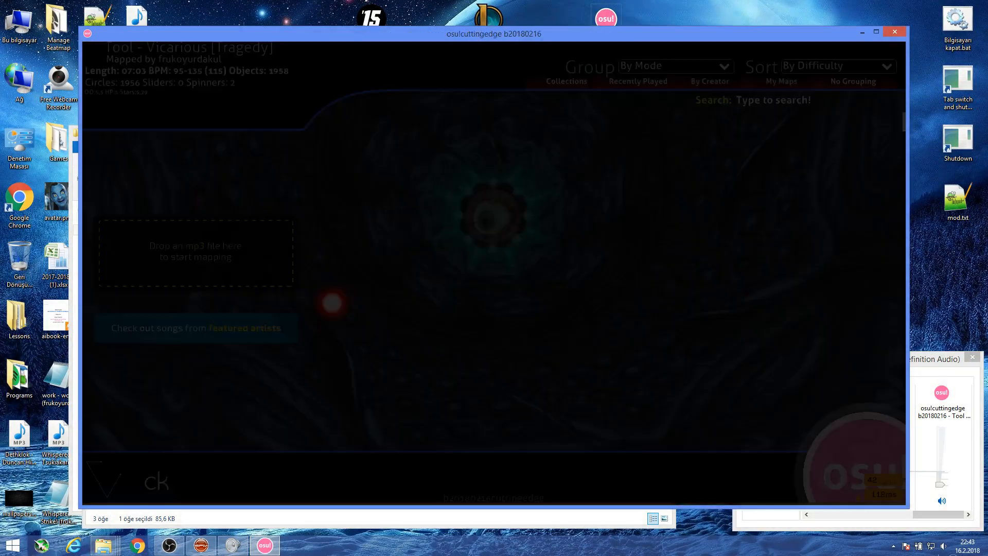
key("F4")
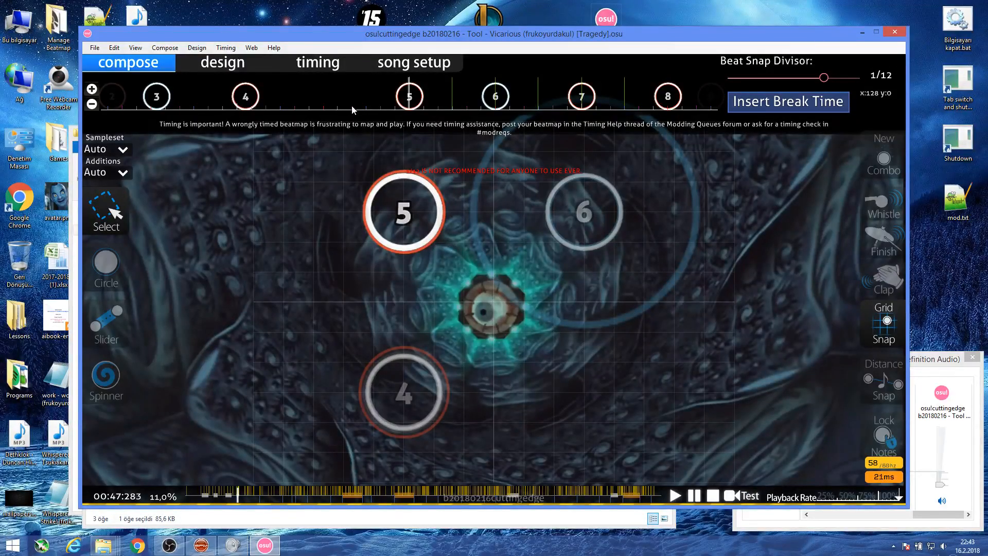
left_click_drag(353, 106, 547, 92)
left_click(644, 88)
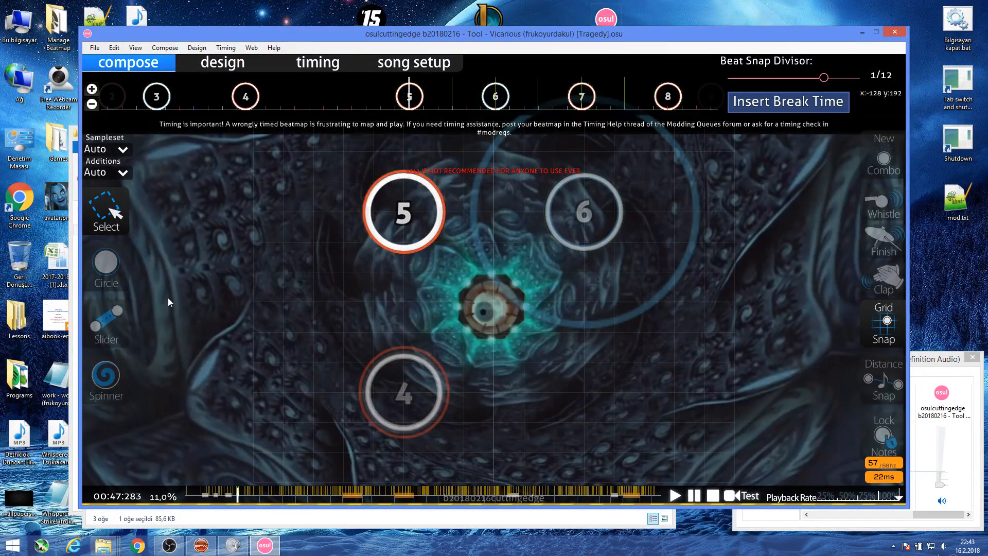
key("ctrl+s")
left_click(202, 545)
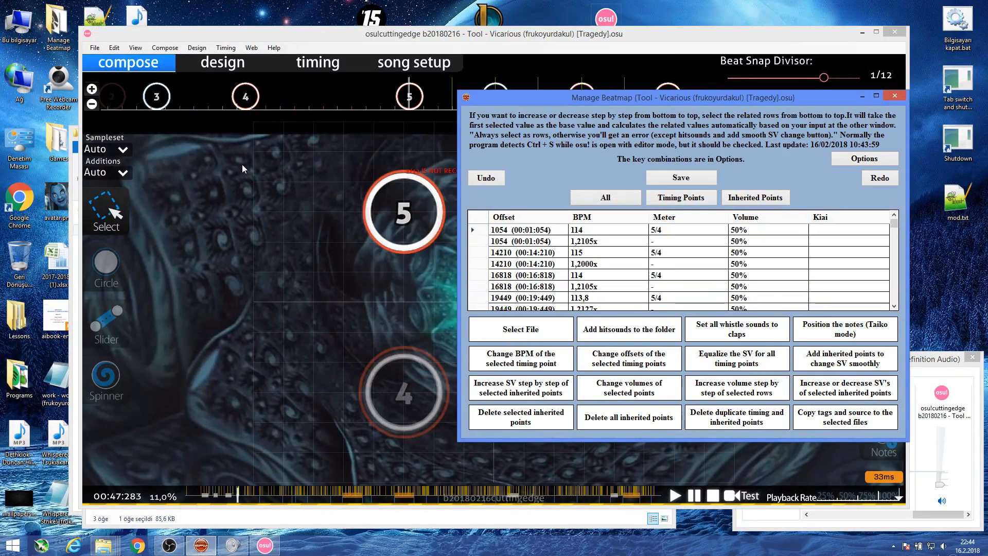
Switch to the osu! editor and inspect the beatmap's inherited points, jumping to several of them, including 00:01:054, 00:19:449 and 00:24:712.
left_click(327, 167)
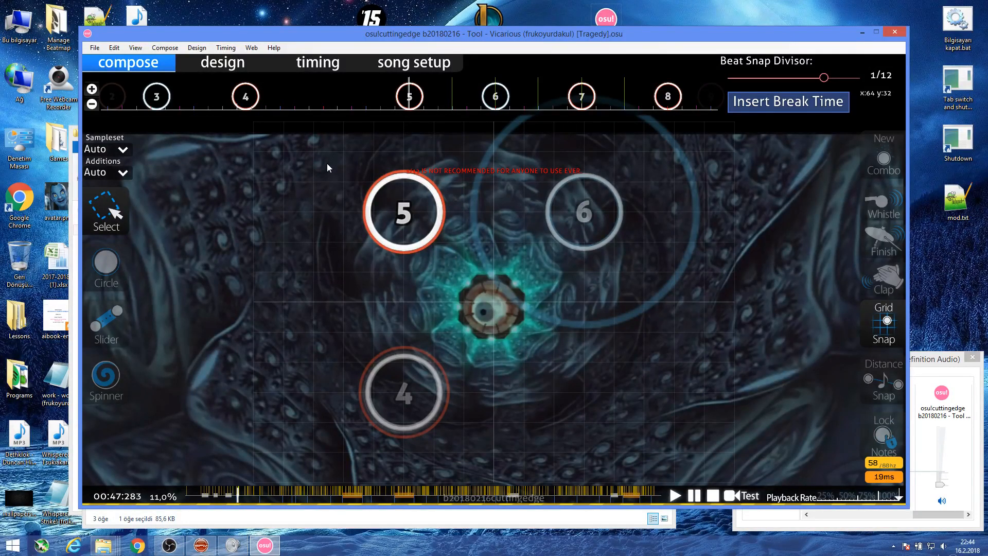
key("space")
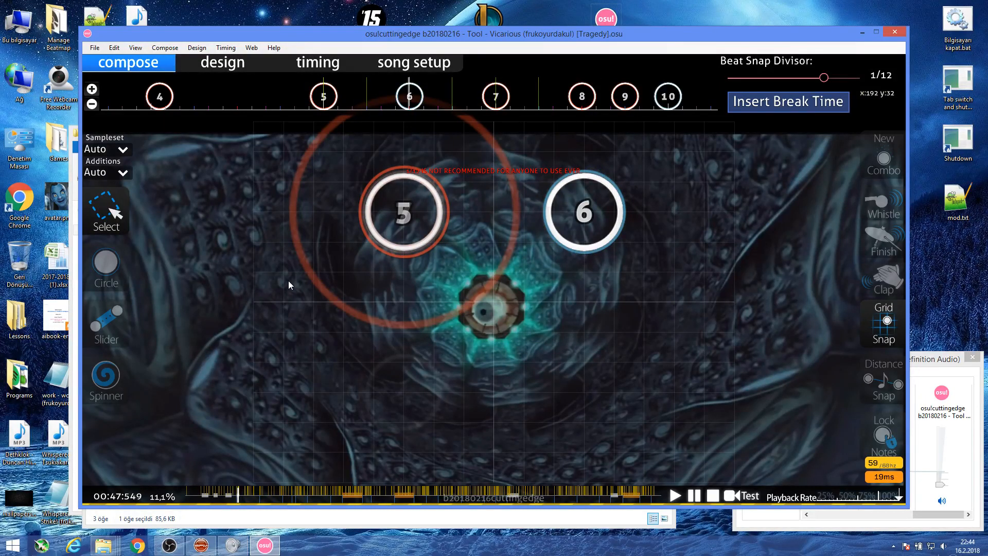
left_click(201, 546)
left_click(338, 344)
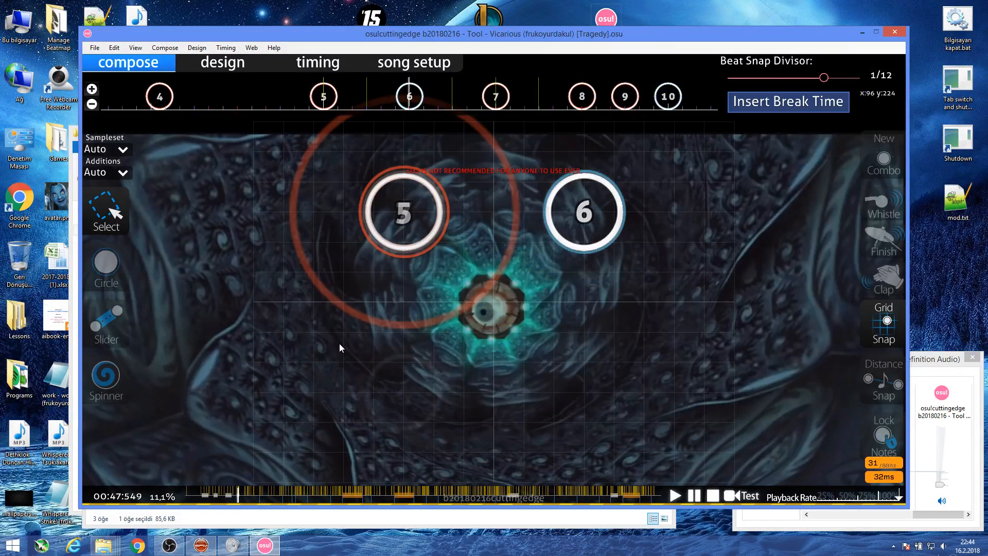
key("F6")
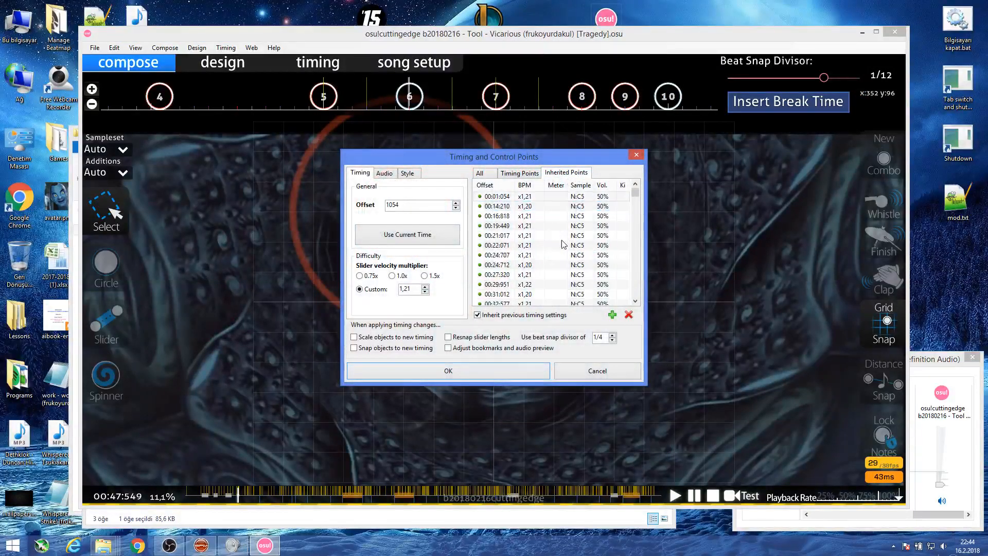
double_click(523, 198)
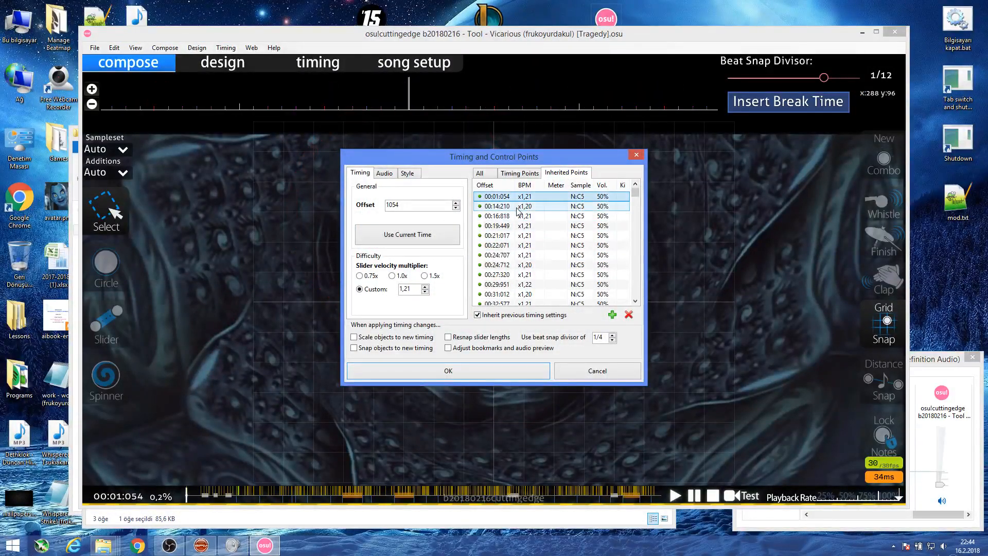
double_click(519, 206)
double_click(521, 226)
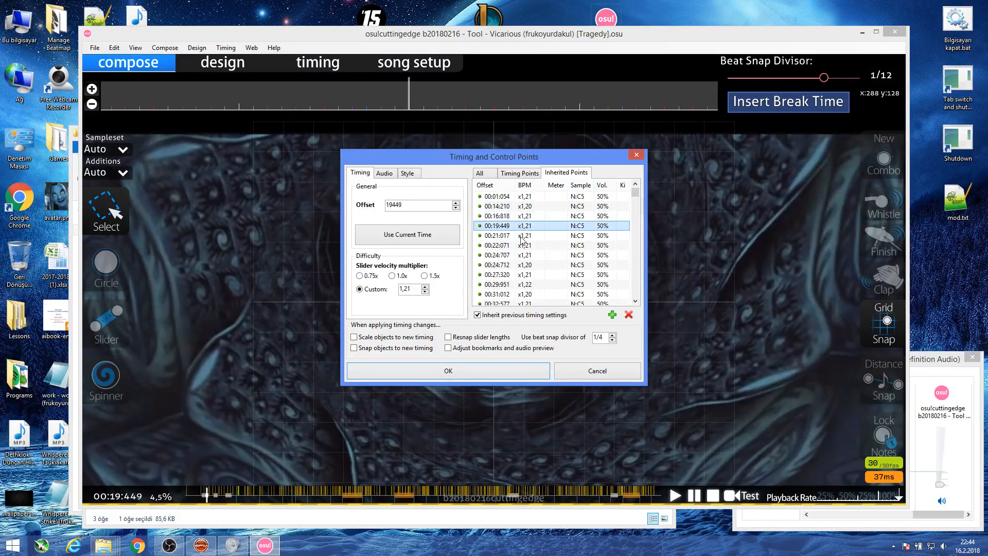
double_click(523, 245)
double_click(526, 265)
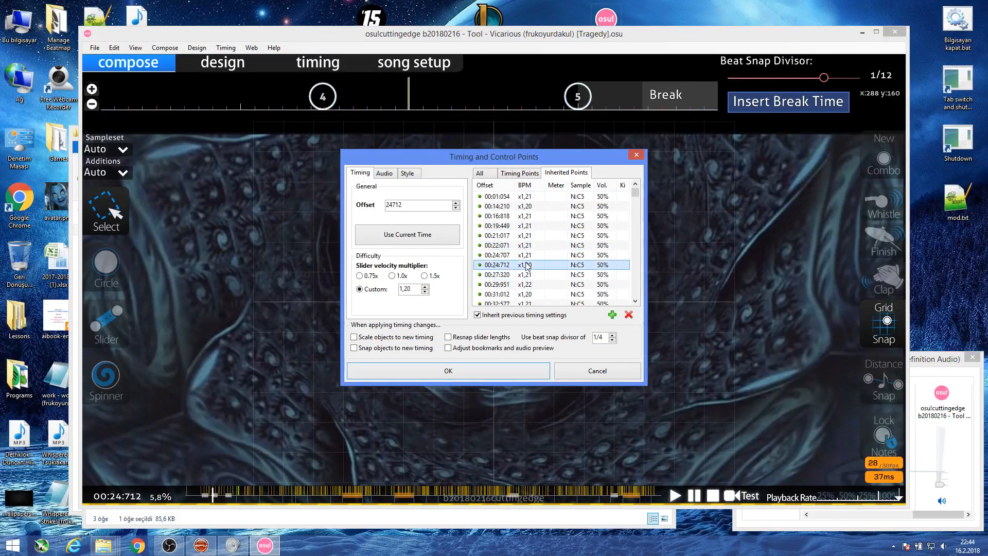
left_click(480, 371)
Delete the six added inherited points from 00:47:283 to 00:47:949, excluding the x1,23 point, and save the beatmap.
left_click(238, 494)
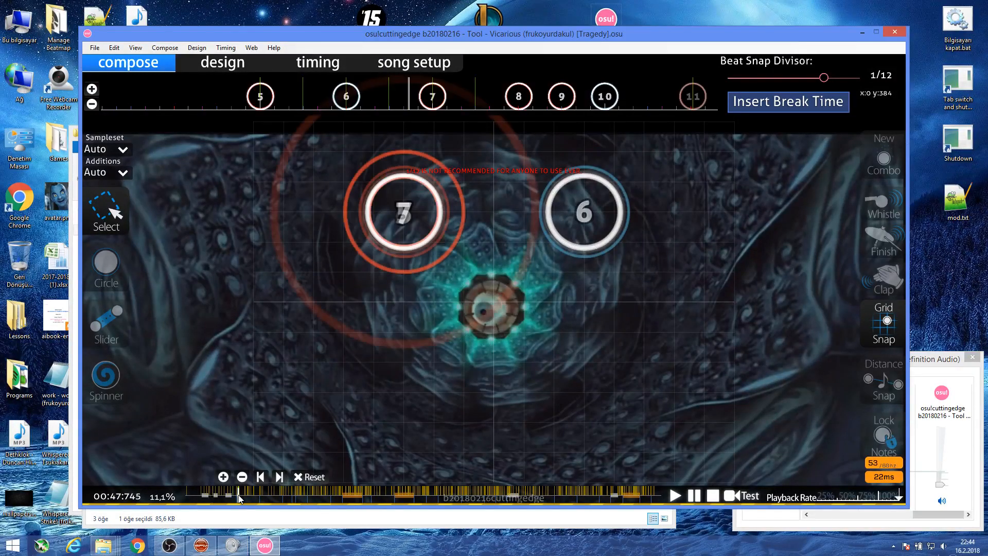
scroll(238, 495, "up", 11)
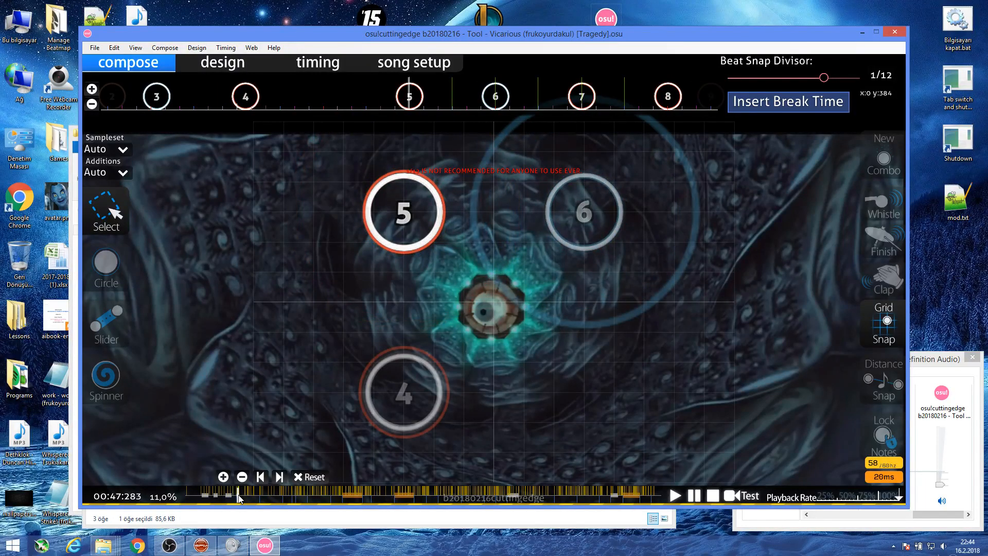
key("F6")
left_click(541, 294)
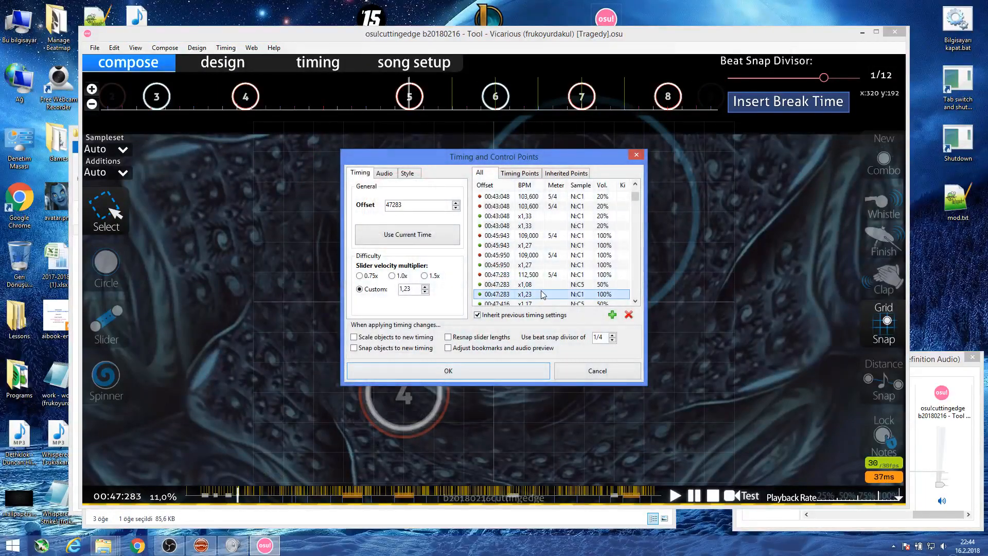
scroll(592, 258, "down", 5)
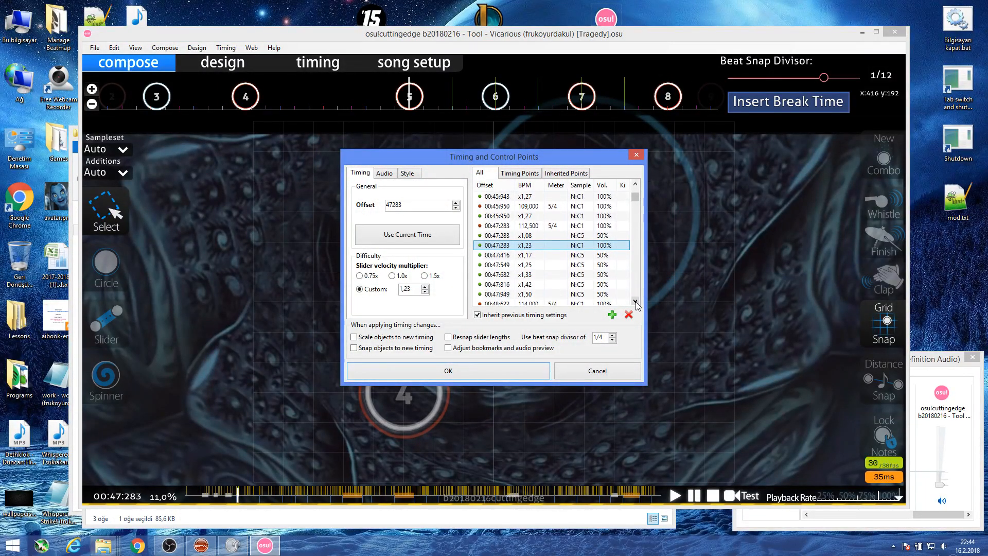
left_click(547, 236)
left_click(540, 254, "ctrl")
left_click(538, 265, "ctrl")
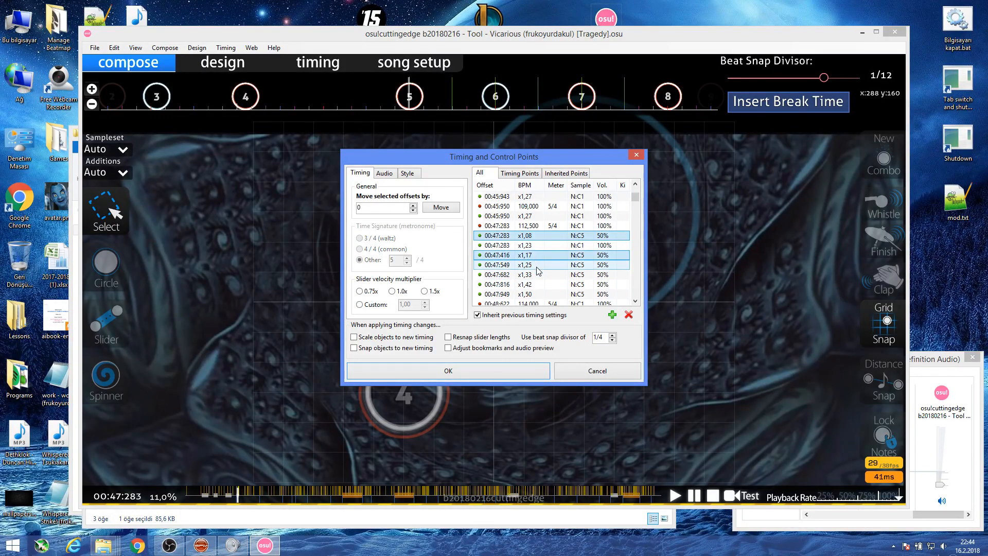
left_click(537, 284, "ctrl")
left_click(538, 294, "ctrl")
left_click(535, 274, "ctrl")
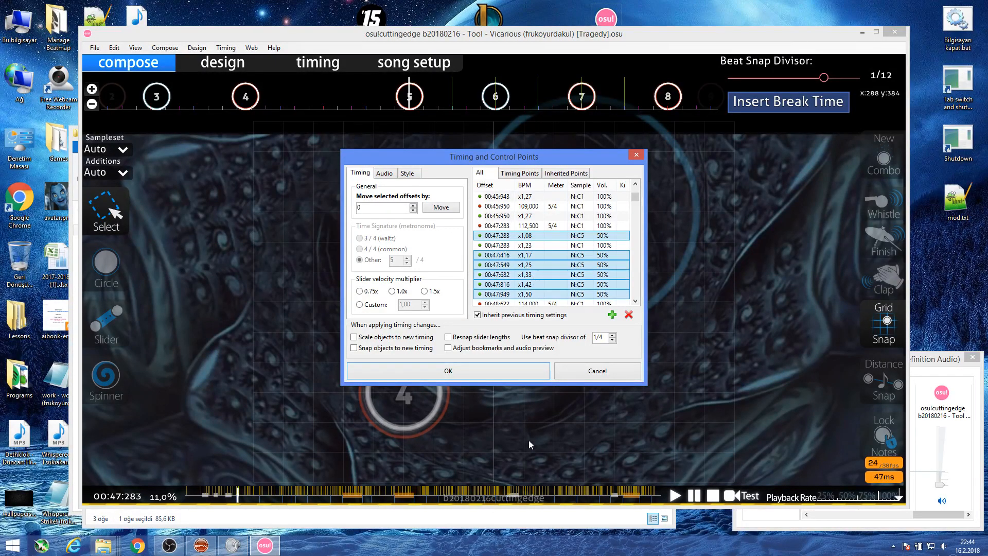
key("Up")
left_click(357, 372)
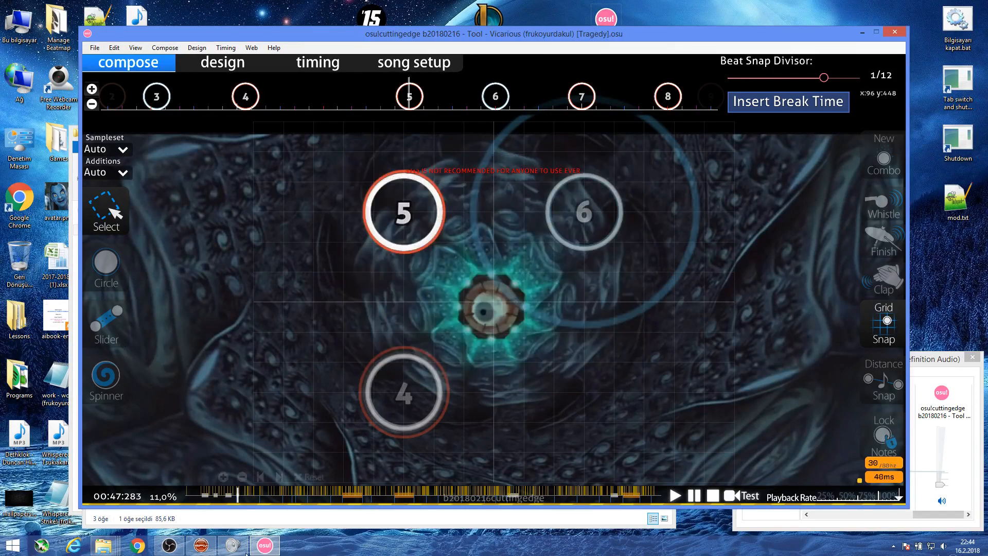
key("ctrl+s")
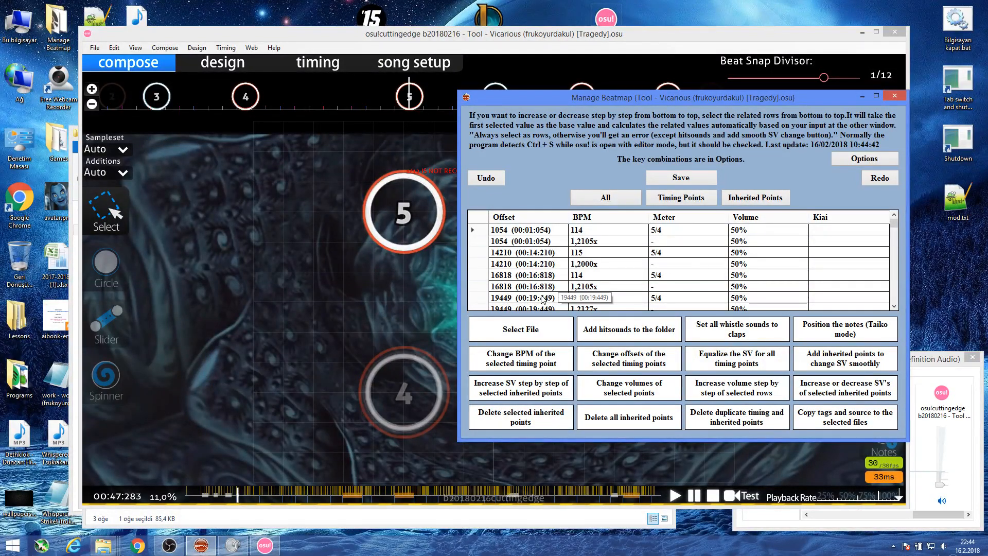
Set up another smooth SV change in Manage Beatmap with time 00:47:283 -, first SV 1, last SV 1,5 and count 6.
left_click(845, 358)
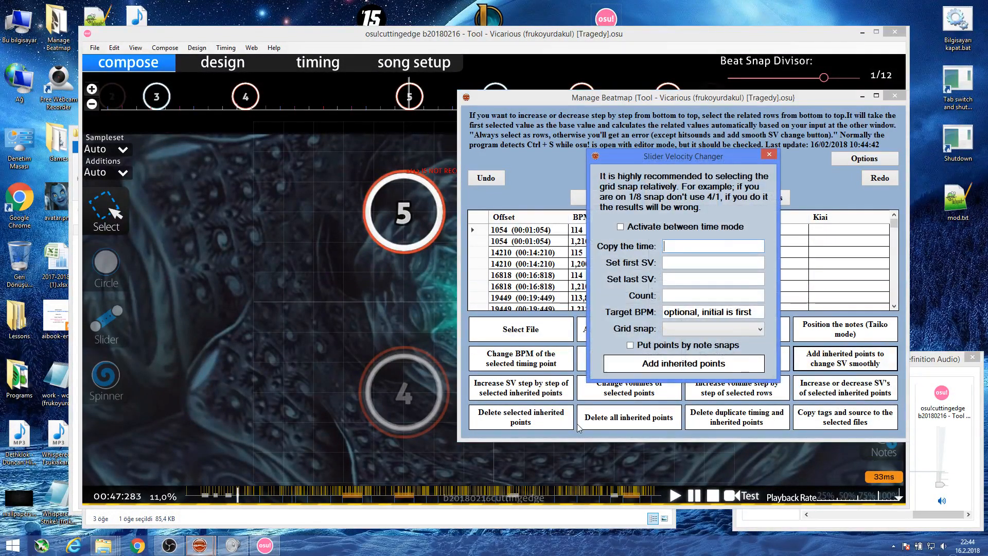
left_click(347, 298)
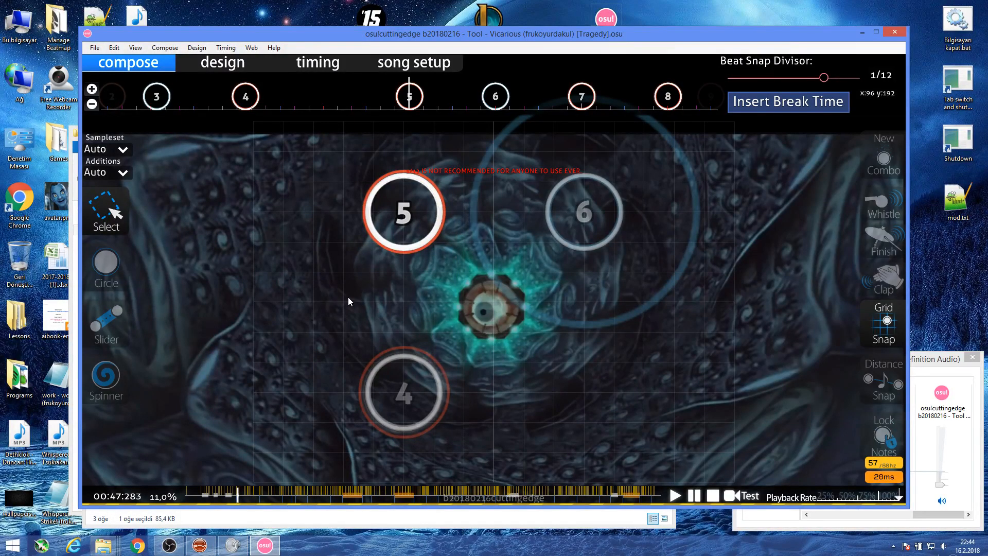
mouse_move(200, 545)
left_click(273, 511)
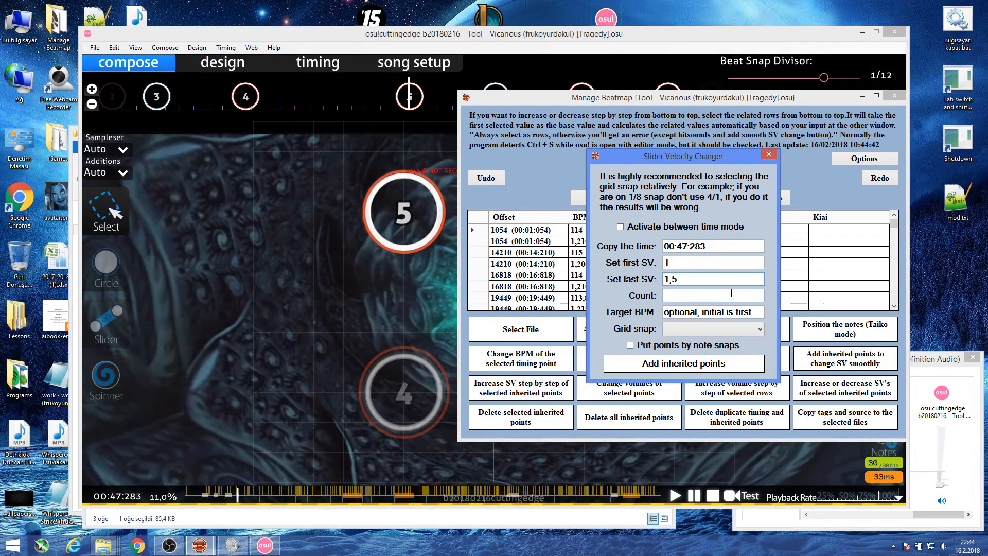
key("Tab")
type("6")
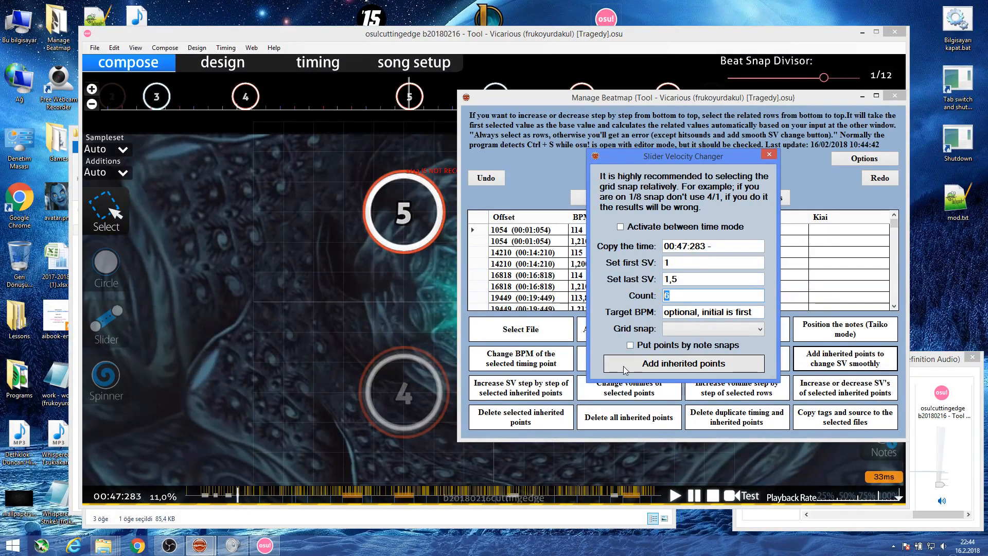
Enable placing points by note snaps and add the inherited points to the beatmap.
left_click(640, 347)
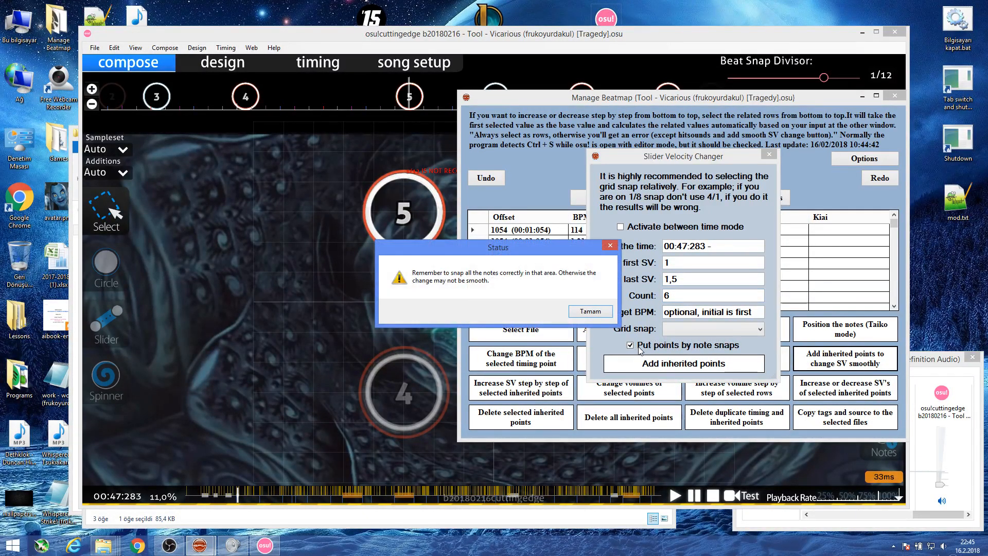
key("Return")
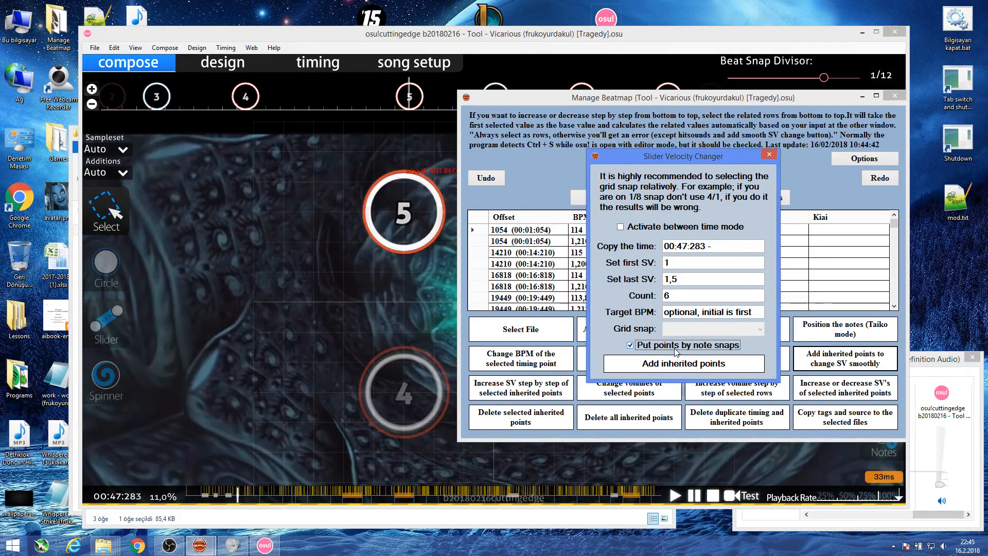
left_click(677, 365)
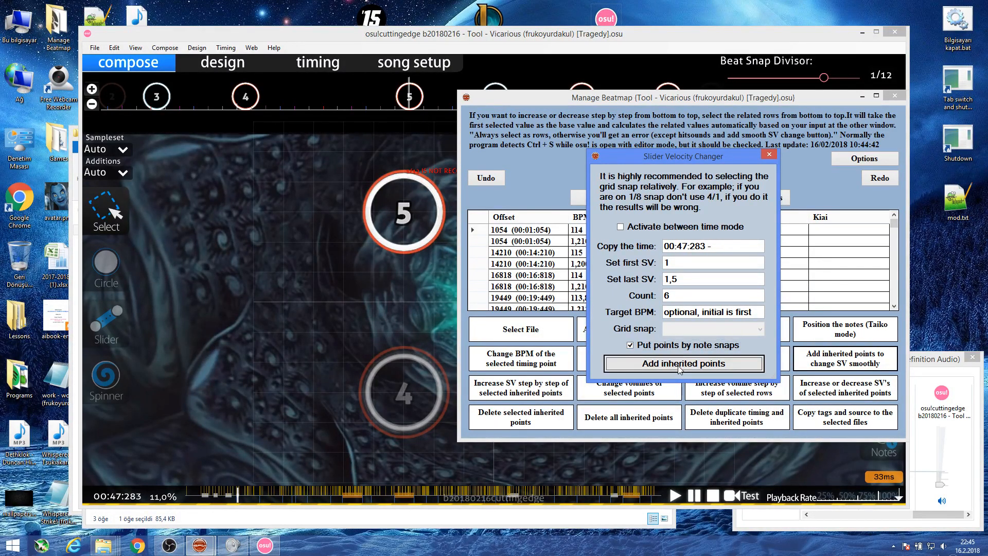
left_click(490, 312)
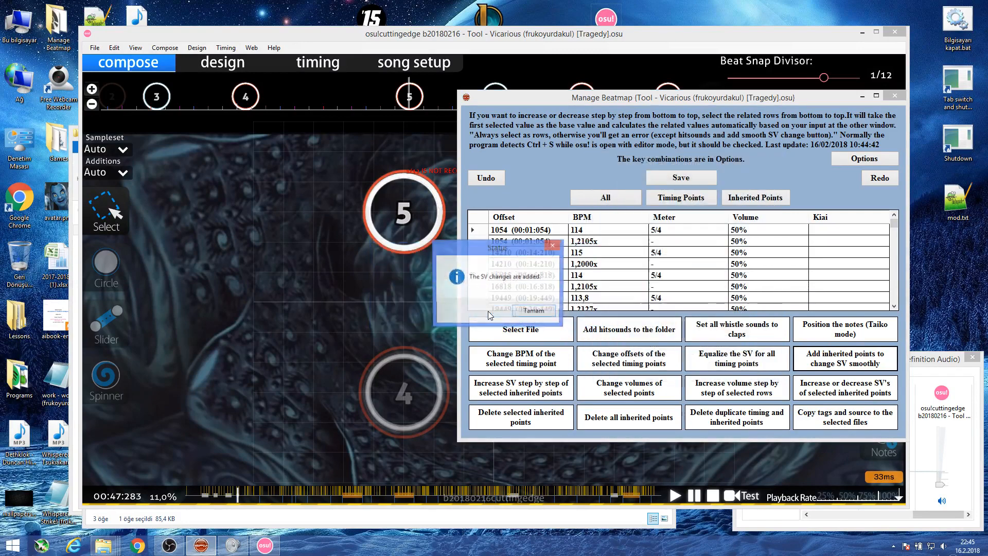
left_click(524, 317)
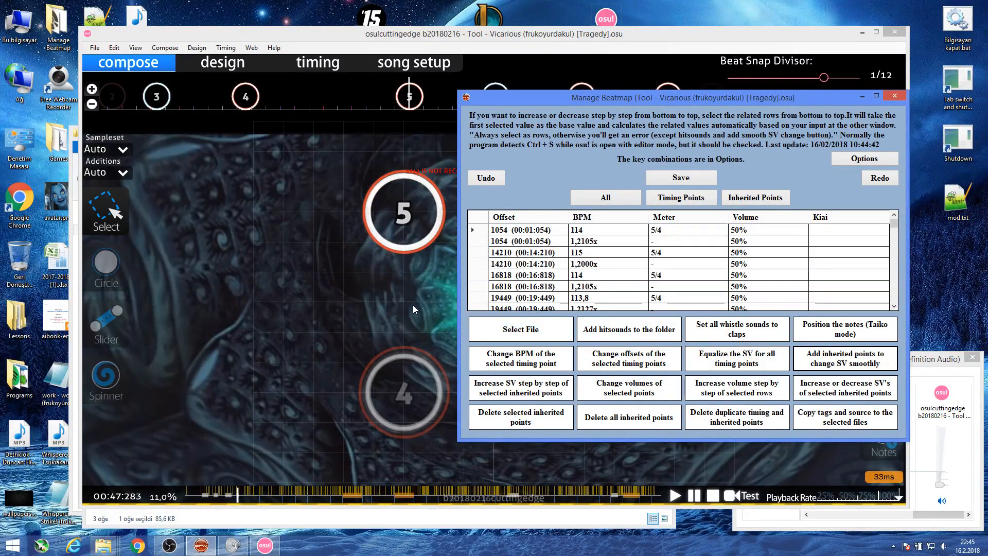
Reload the beatmap in the osu! editor and go to note 8 at 00:48:083.
left_click(356, 312)
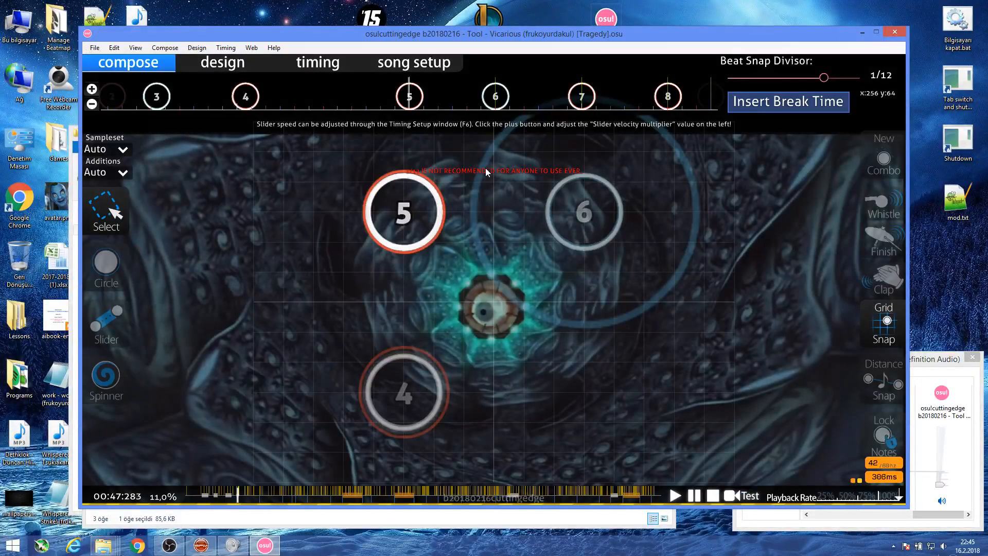
key("space")
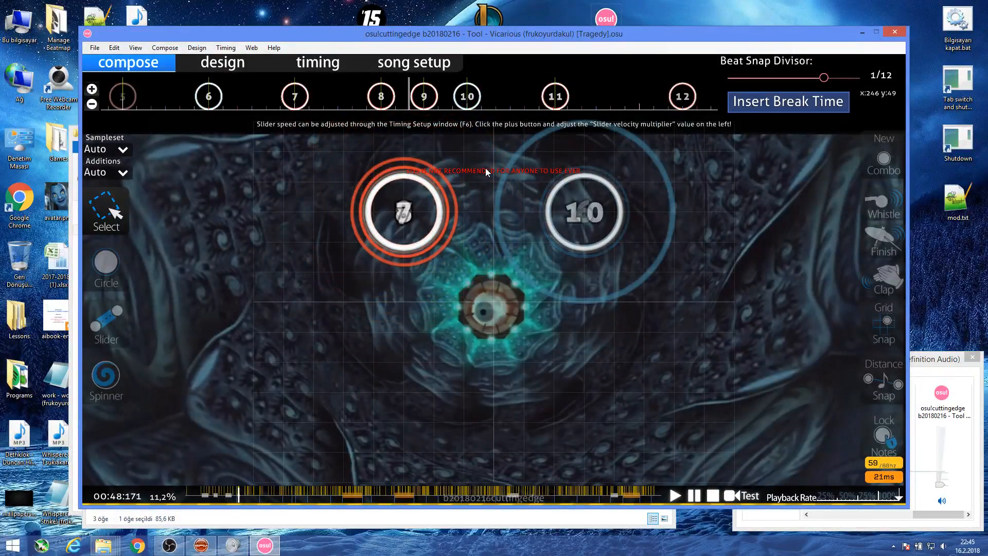
scroll(486, 167, "down", 4)
key("t")
scroll(485, 167, "up", 6)
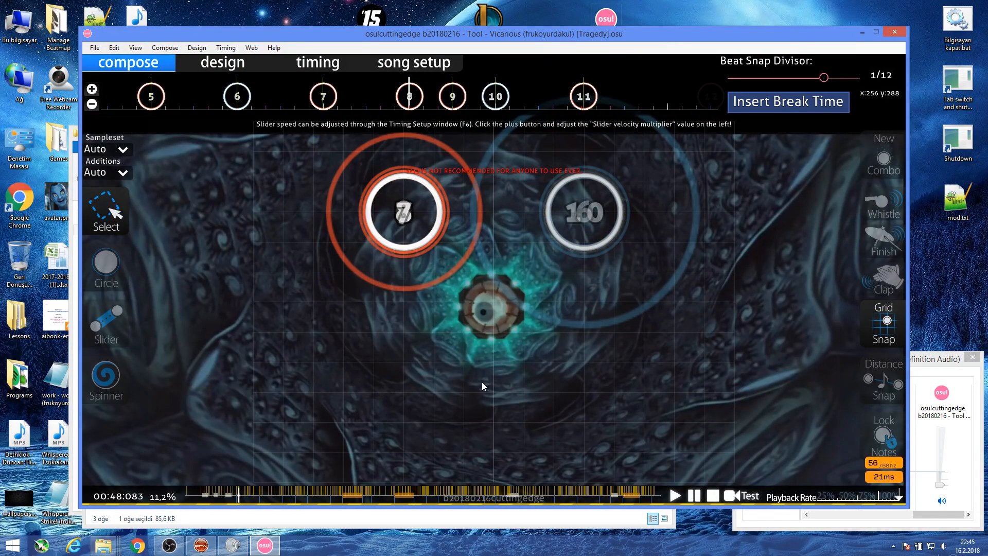
Examine the SV values of the new inherited points around 00:48:083 and 00:48:216 in the timing setup.
key("F6")
left_click(635, 301)
left_click(635, 301)
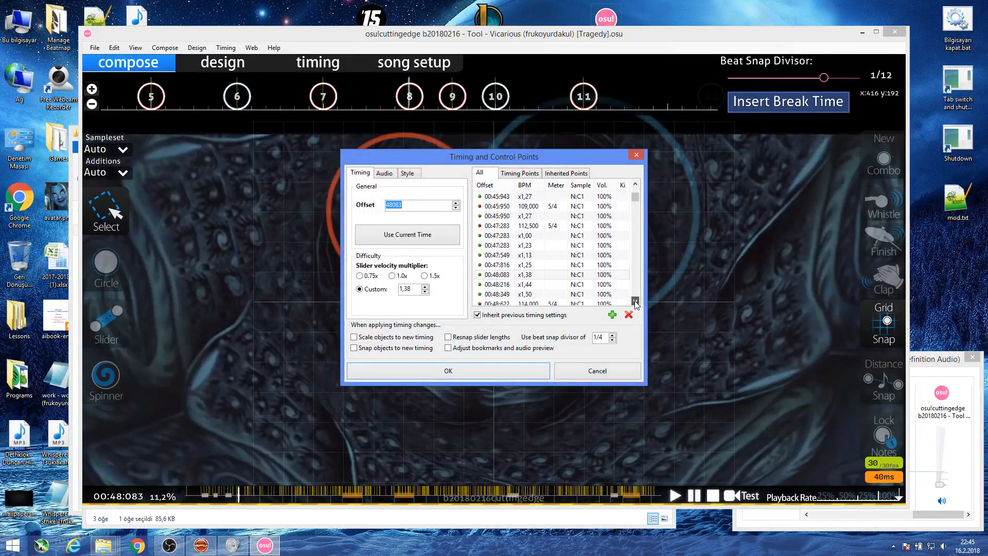
left_click(635, 301)
left_click(537, 265)
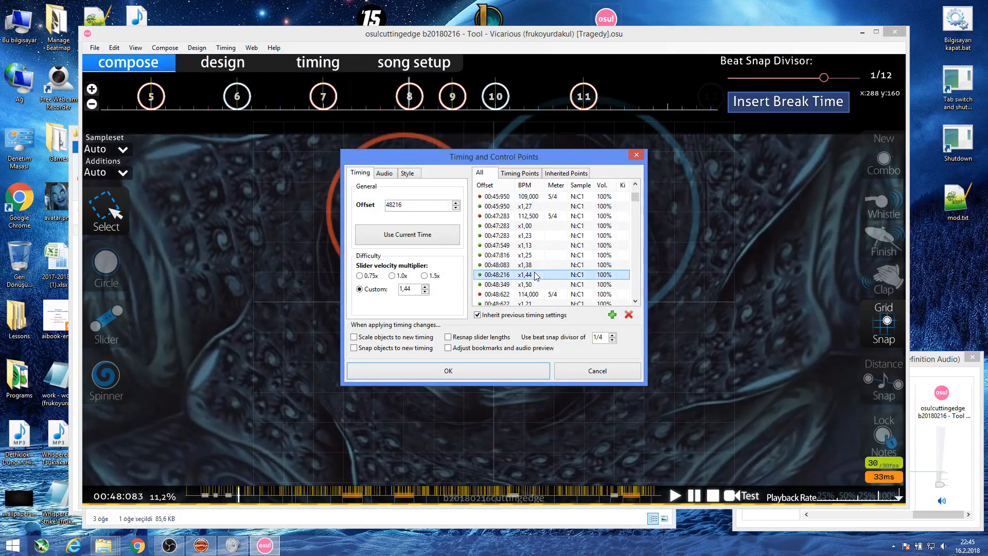
left_click(530, 274, "shift")
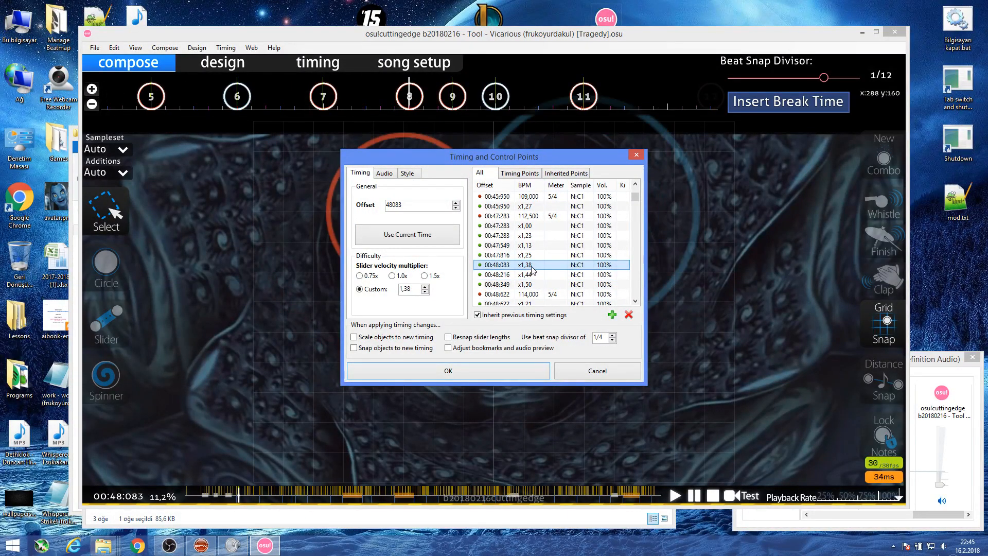
left_click(531, 274)
left_click(530, 265)
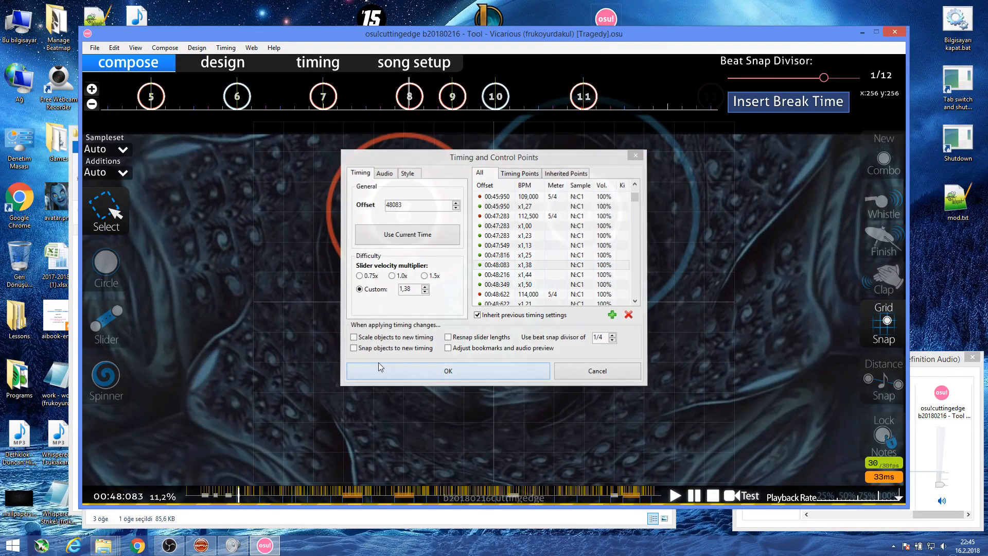
left_click(380, 367)
Delete the x1,00 inherited point at 00:47:283 and the inherited points from 00:47:549 to 00:48:349, and save the beatmap.
key("F6")
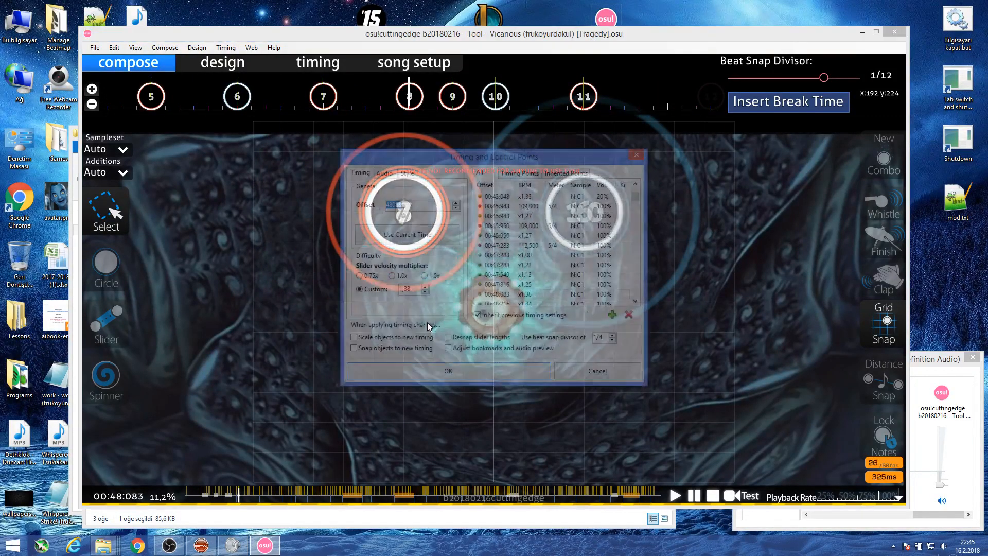
left_click(538, 274, "ctrl")
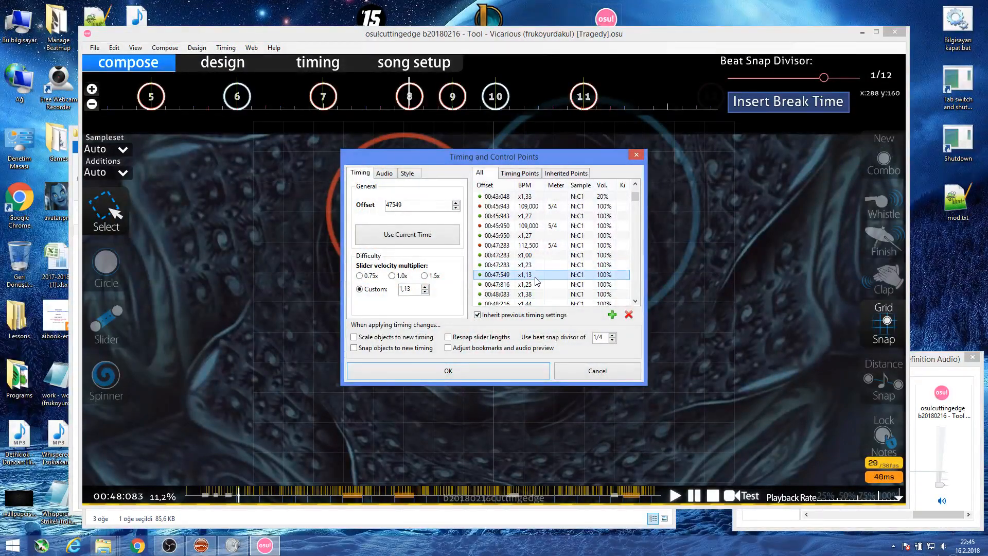
left_click(532, 294, "ctrl")
left_click(532, 284, "ctrl")
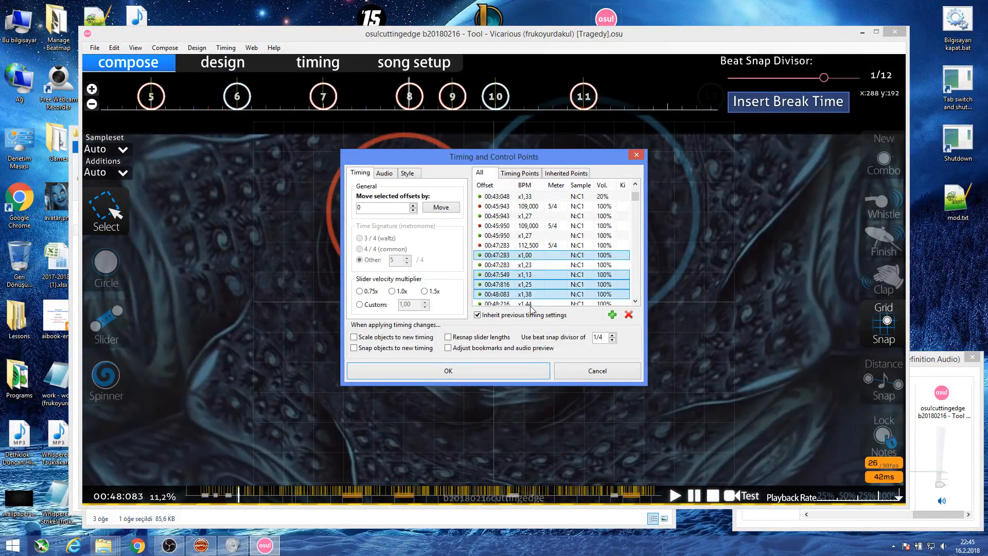
left_click(530, 303, "ctrl")
left_click(635, 301)
left_click(636, 301)
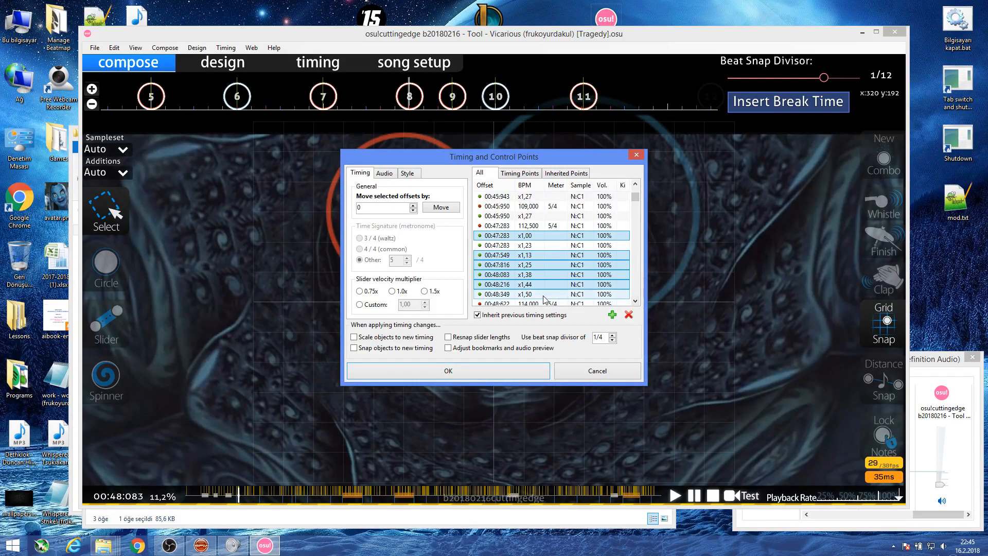
left_click(545, 294, "ctrl")
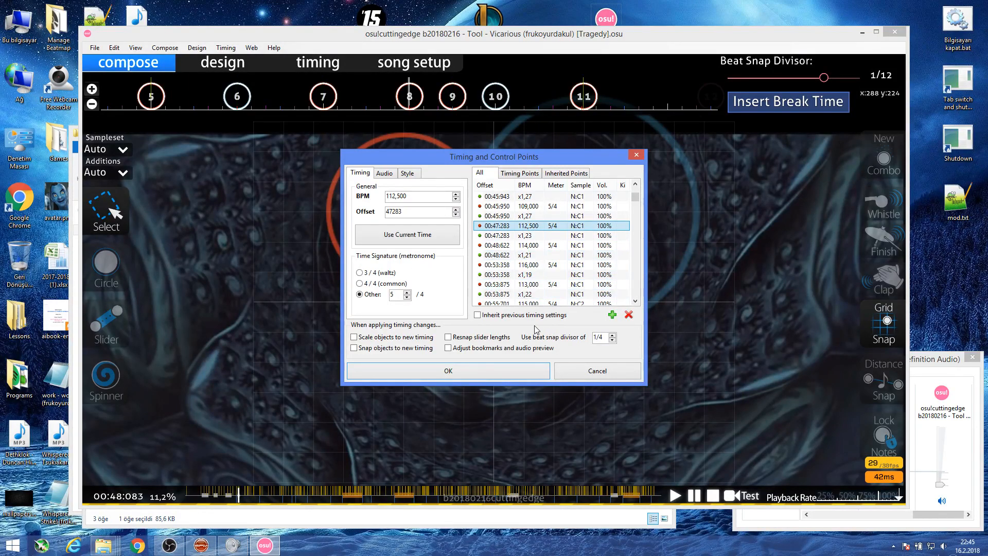
left_click(449, 368)
key("ctrl+s")
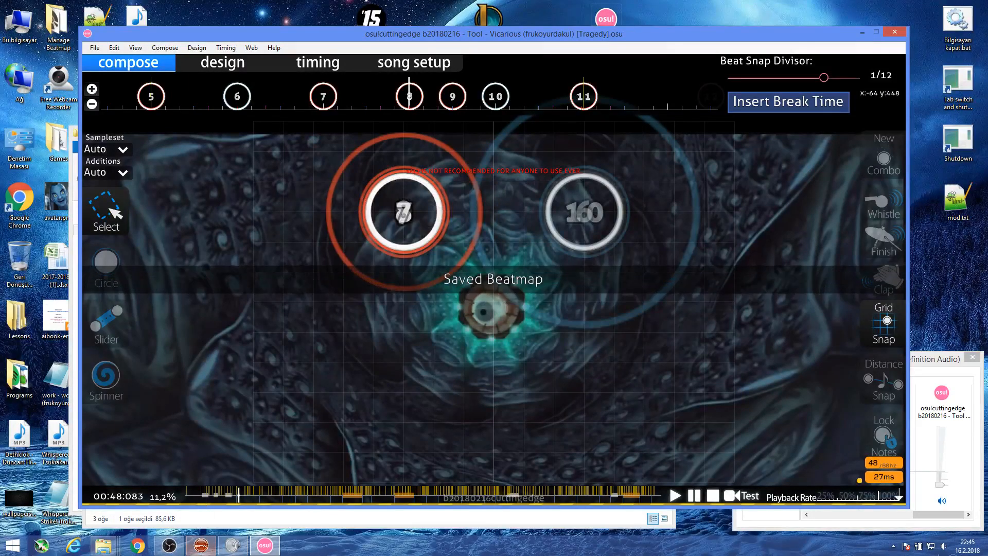
Switch to Manage Beatmap and examine the SV values of the listed inherited points from 00:47:283 to 00:48:349.
left_click(201, 546)
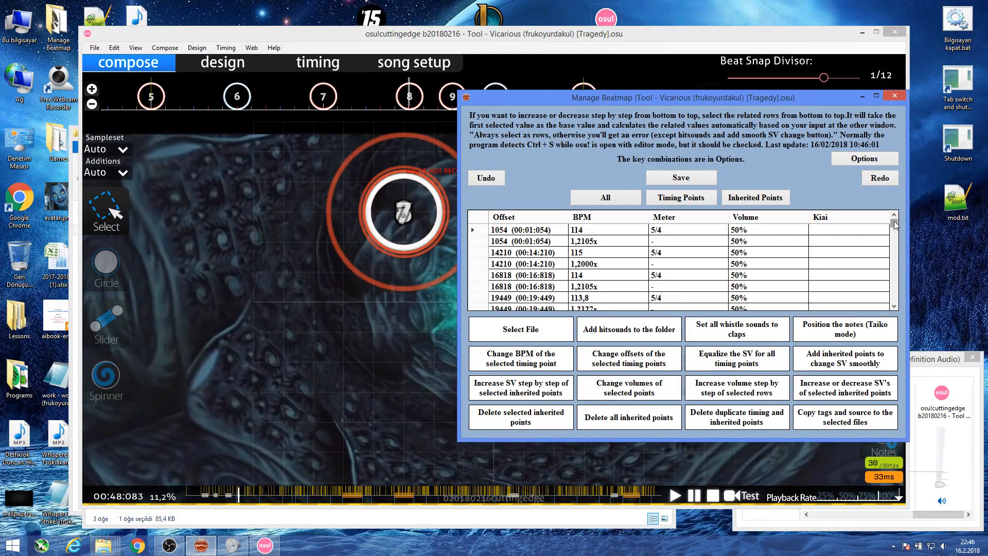
left_click(741, 198)
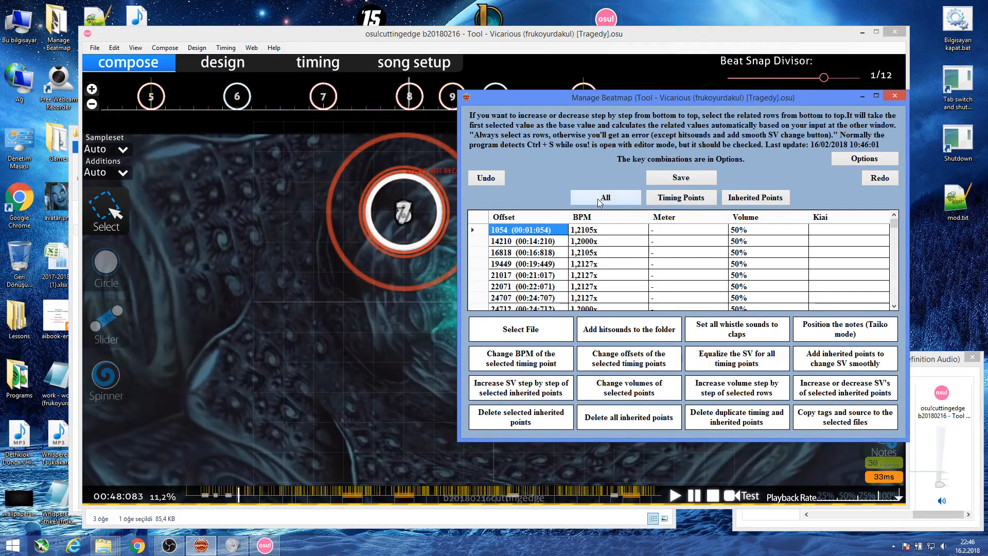
left_click_drag(895, 223, 894, 230)
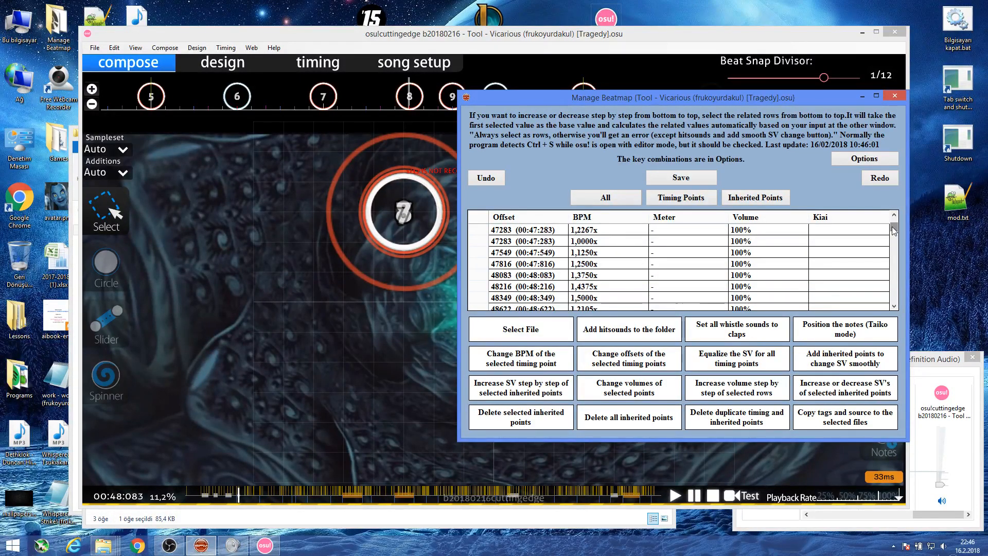
left_click(589, 253)
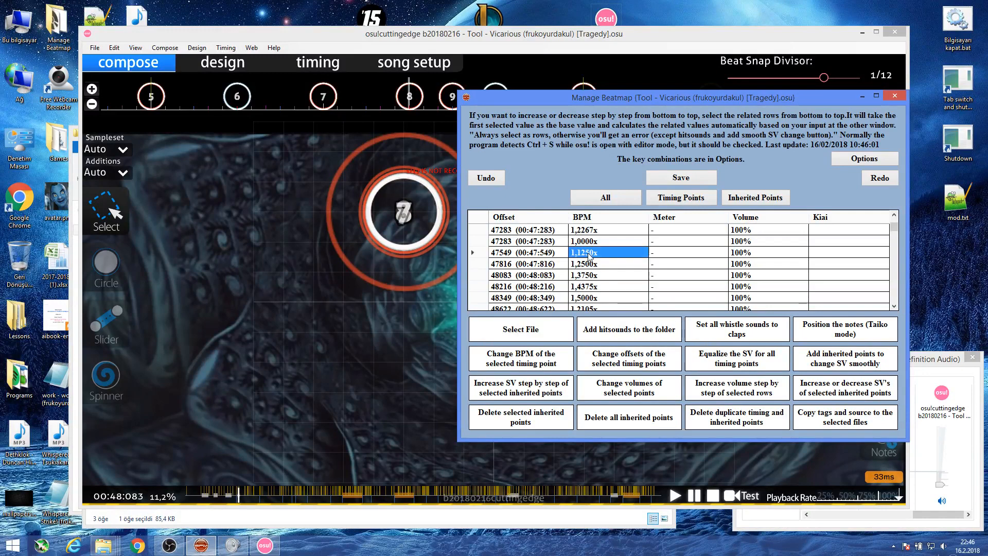
left_click(591, 299)
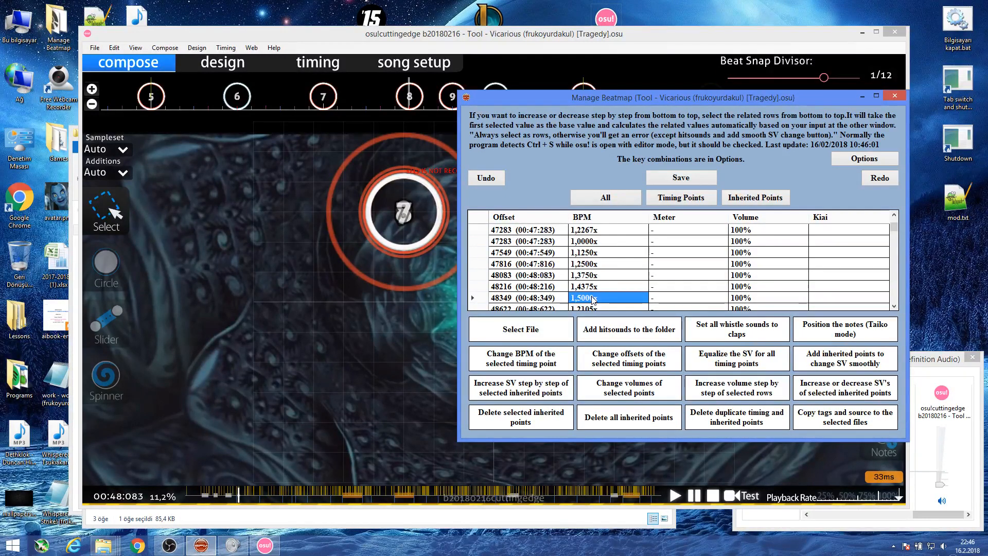
left_click(579, 244)
left_click(583, 253)
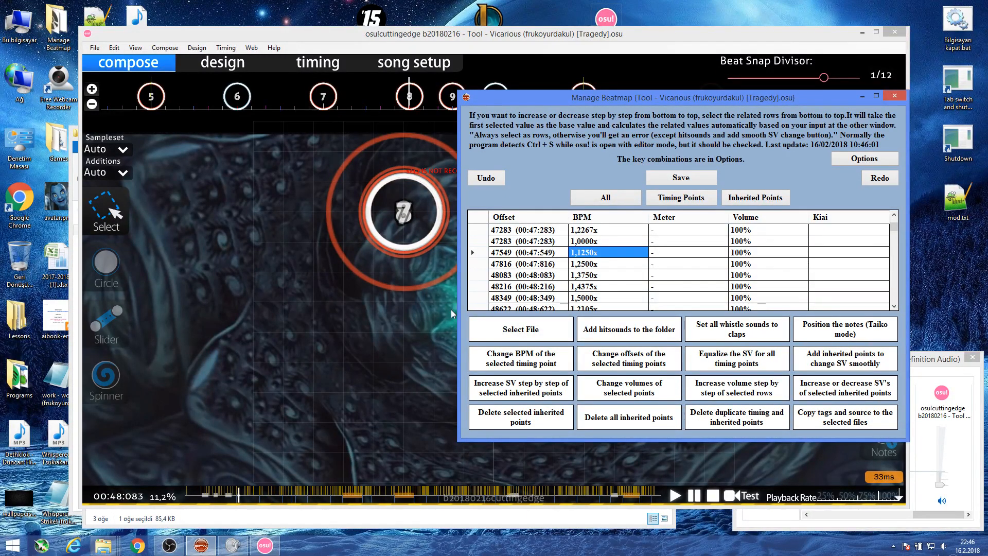
left_click(478, 241)
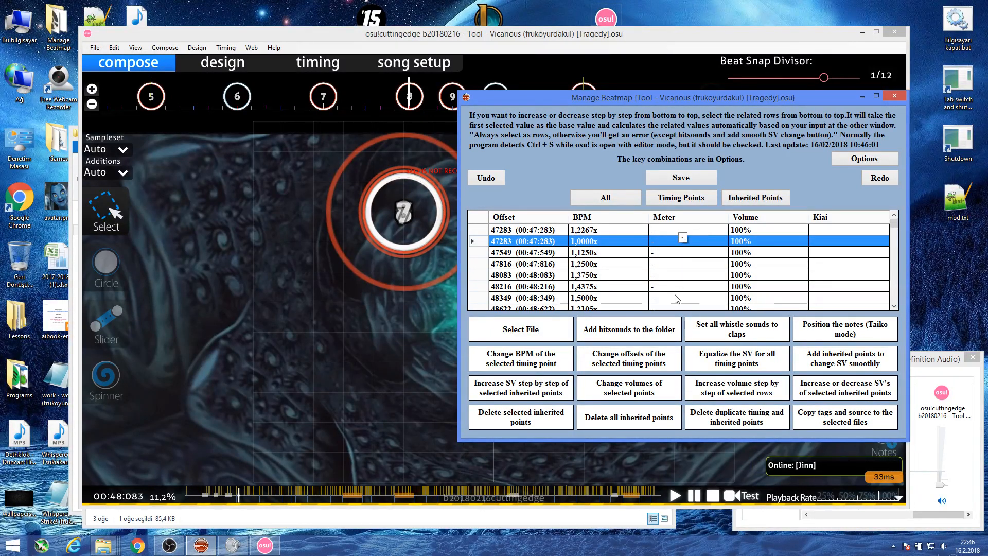
Start a new smooth SV change in Manage Beatmap with time 00:47:283 -, copied from note 5, and activate between time mode.
left_click(321, 235)
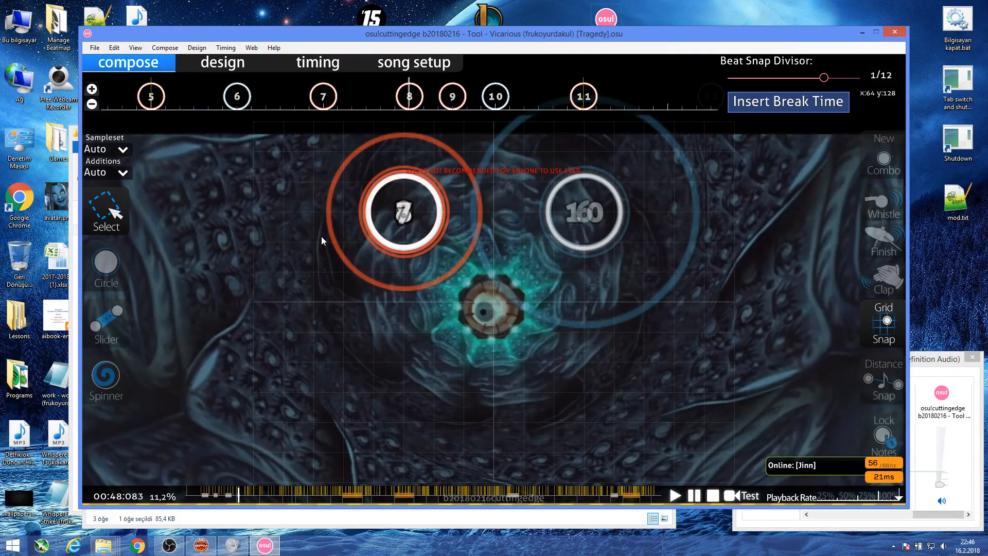
left_click(200, 545)
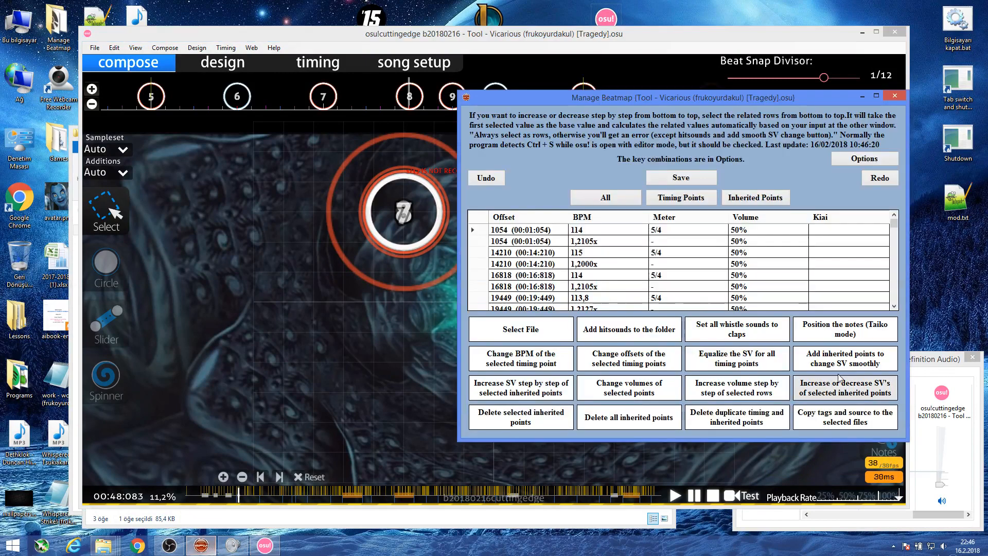
left_click(840, 362)
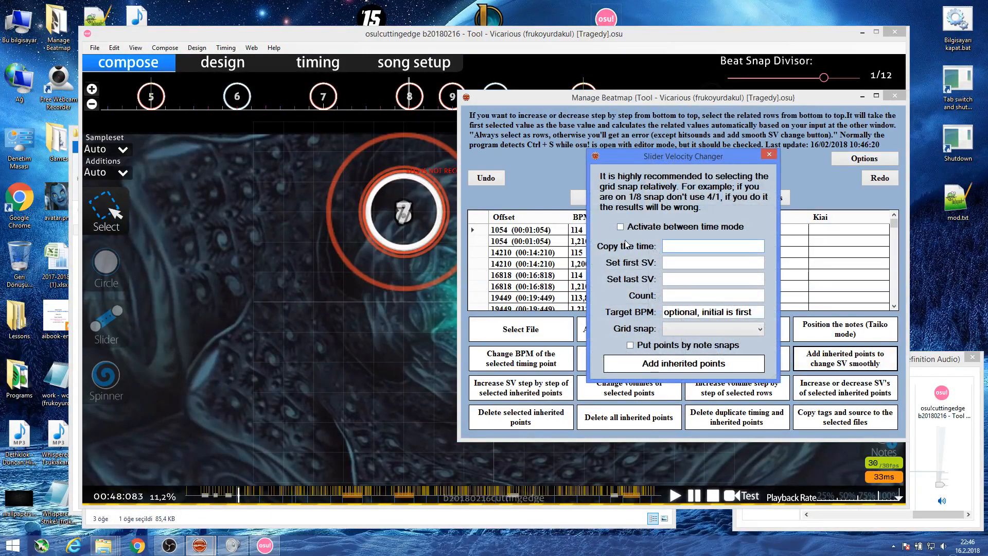
left_click(384, 307)
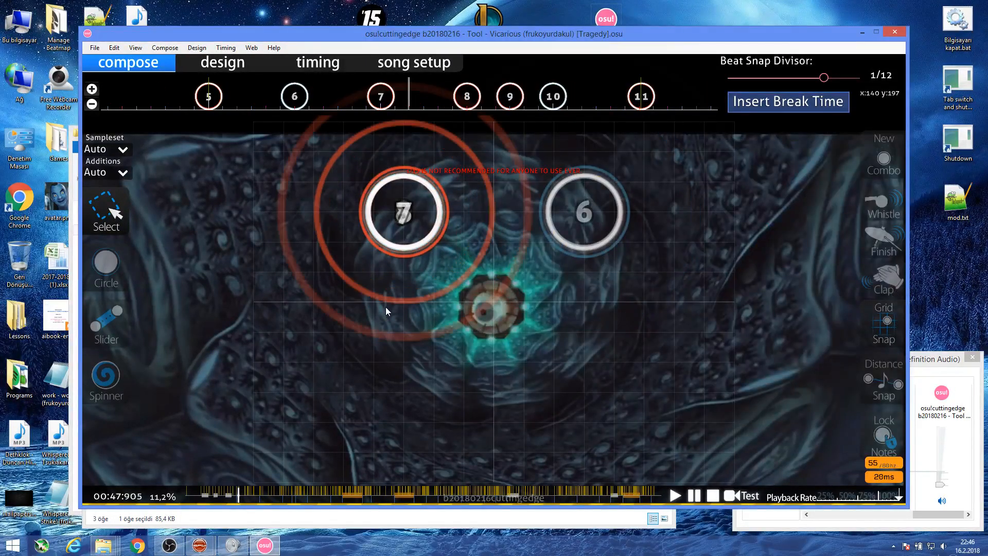
scroll(385, 306, "up", 5)
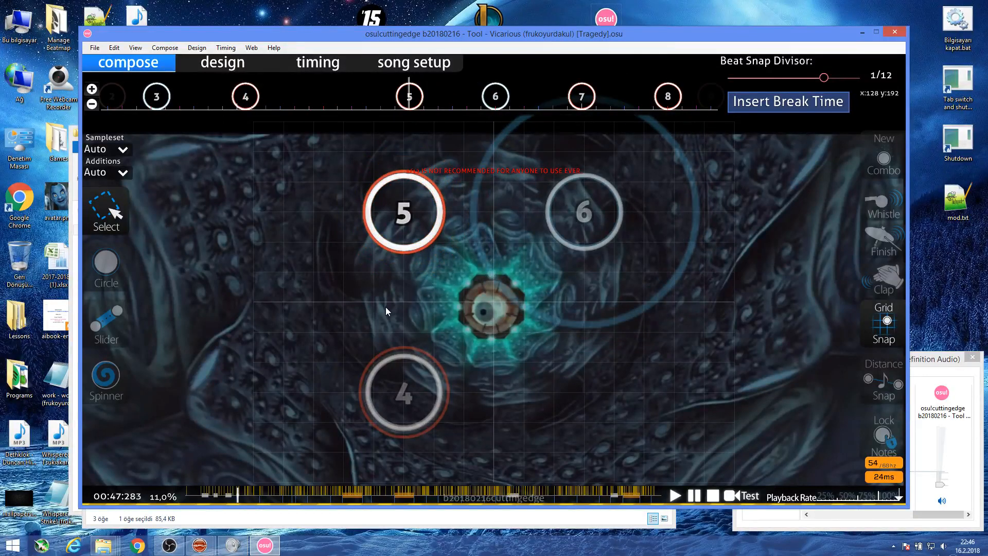
left_click(264, 520)
type("00:47:283 -")
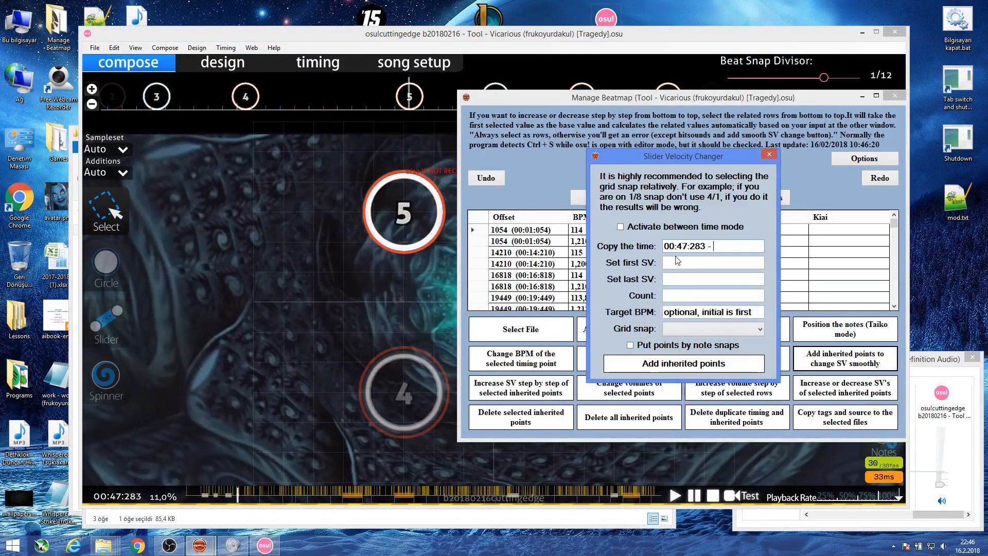
left_click(667, 227)
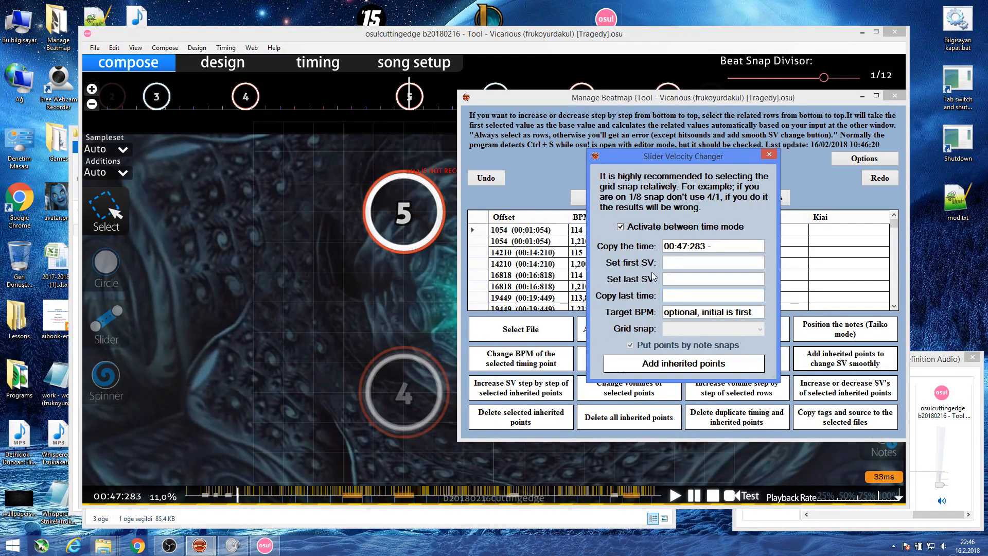
Go to note 10 in the osu! editor and enter its time, 00:48:349 -, as the SV change's last time.
left_click(347, 319)
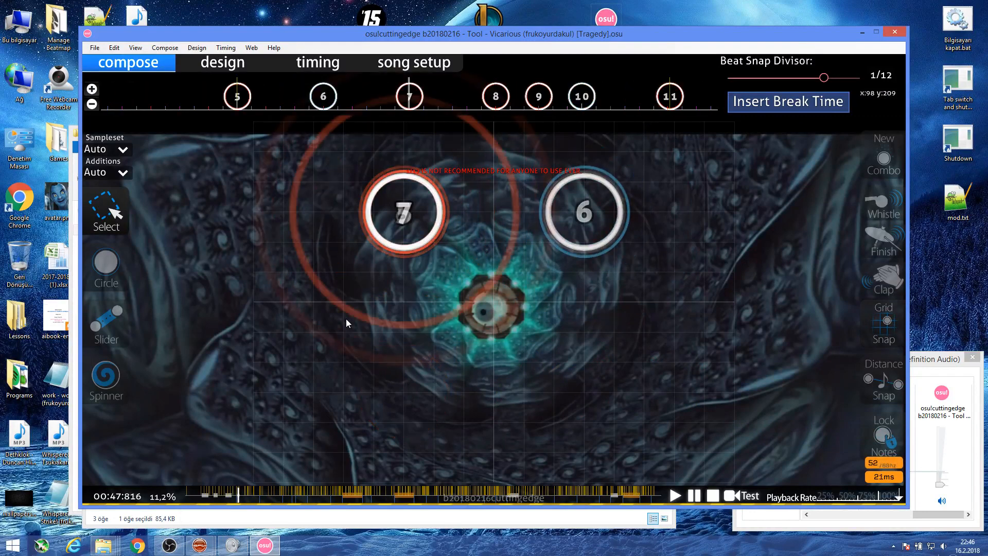
scroll(346, 319, "down", 2)
scroll(345, 319, "up", 1)
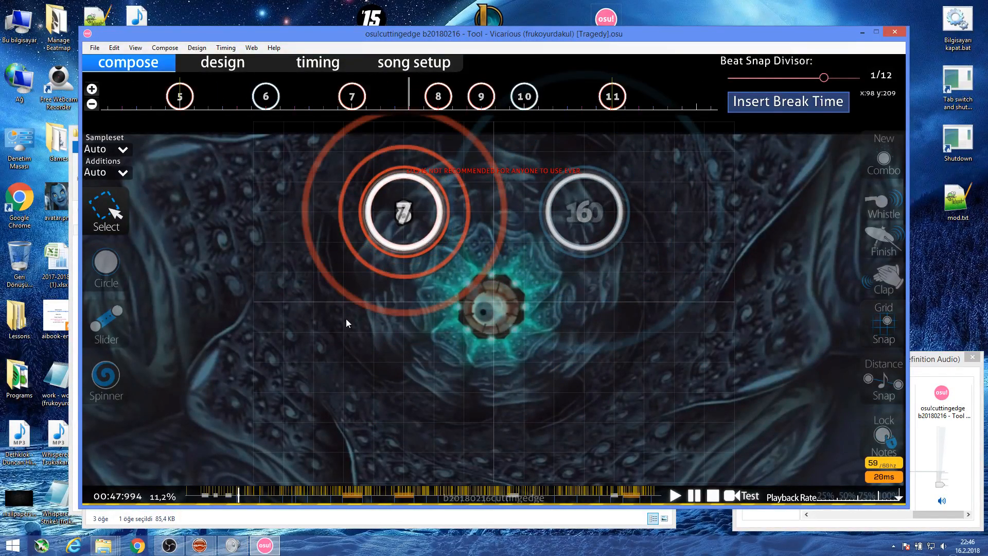
key("t")
scroll(346, 319, "up", 1)
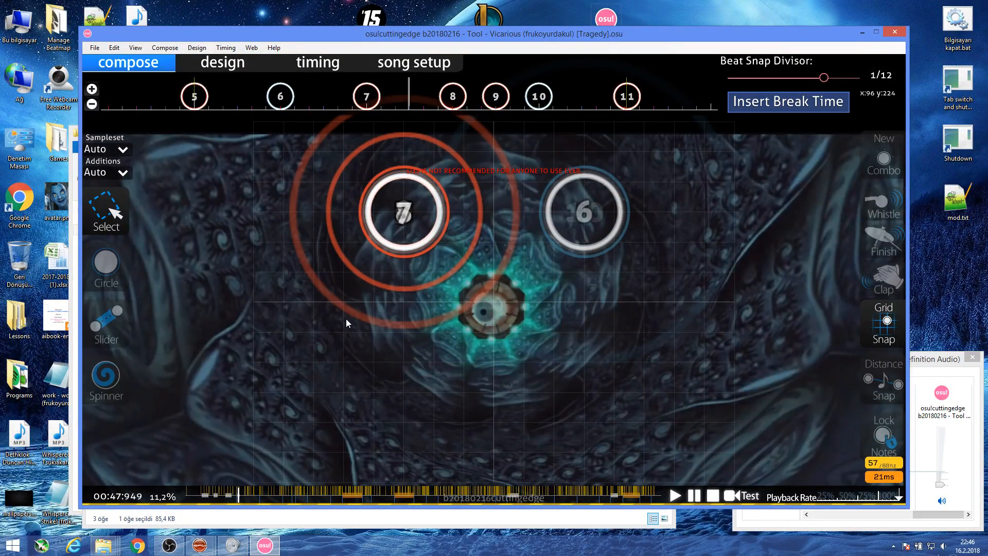
key("t")
scroll(346, 319, "up", 1)
scroll(346, 319, "down", 1)
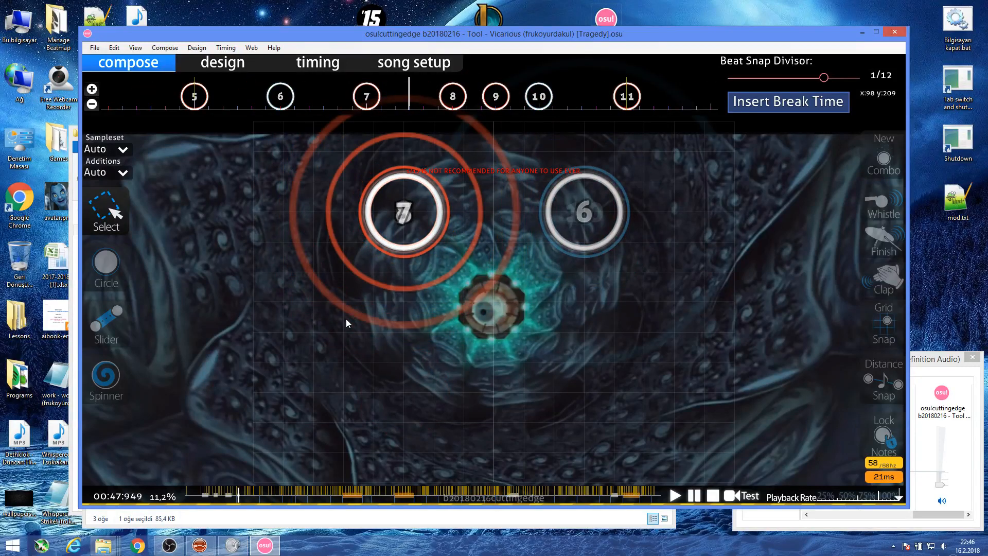
key("t")
scroll(346, 319, "down", 9)
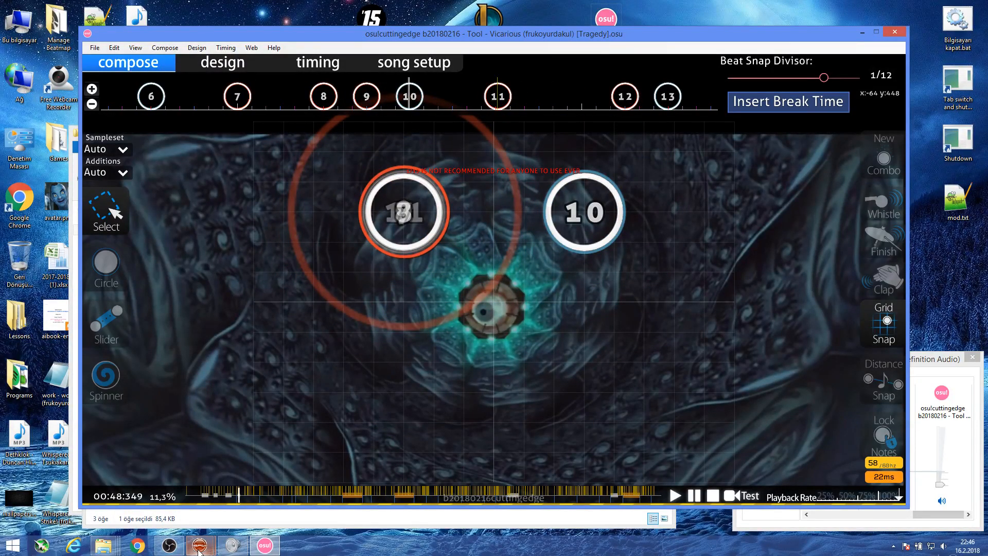
mouse_move(199, 548)
left_click(209, 488)
left_click(685, 295)
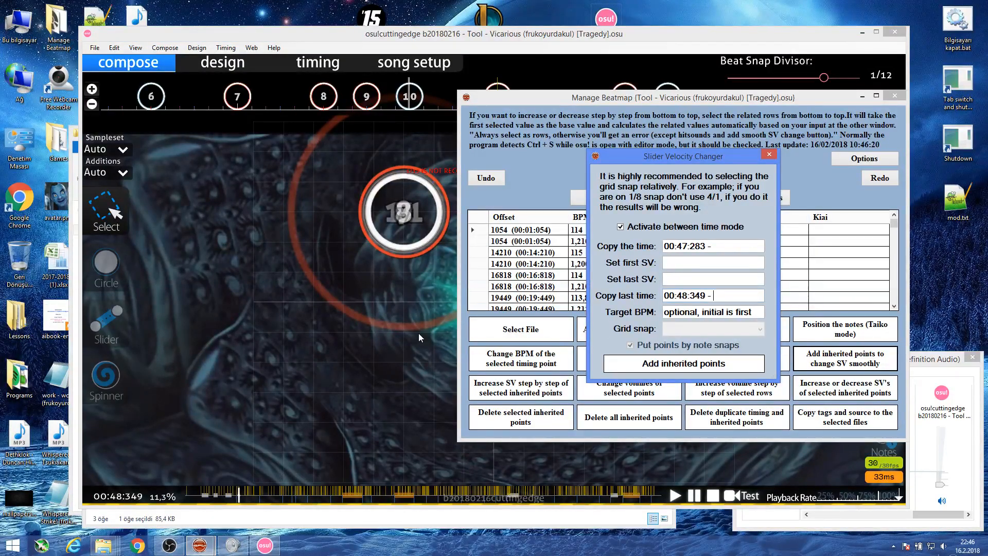
Set the first SV to 1 and the last SV to 2, and add the inherited points to the beatmap.
left_click(721, 245)
left_click(669, 295)
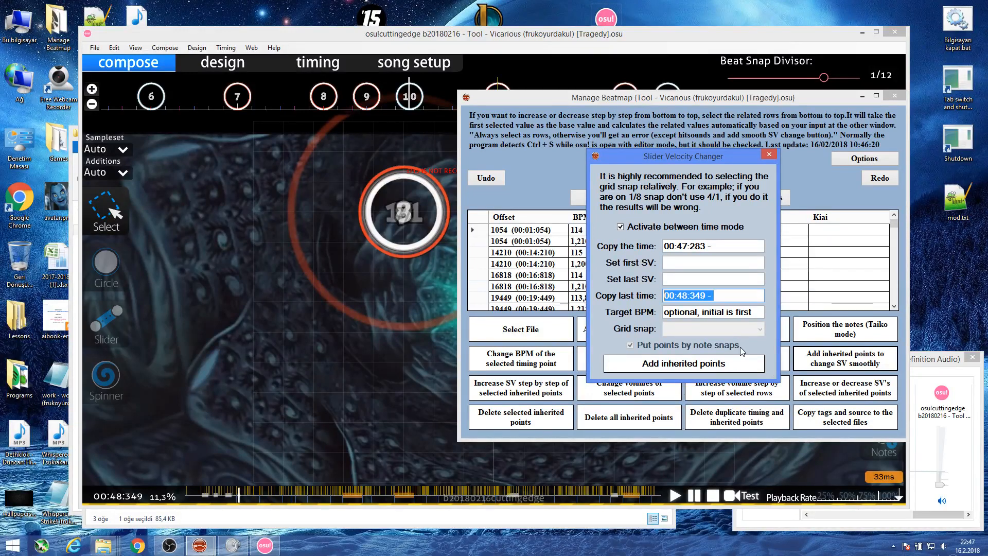
key("Tab")
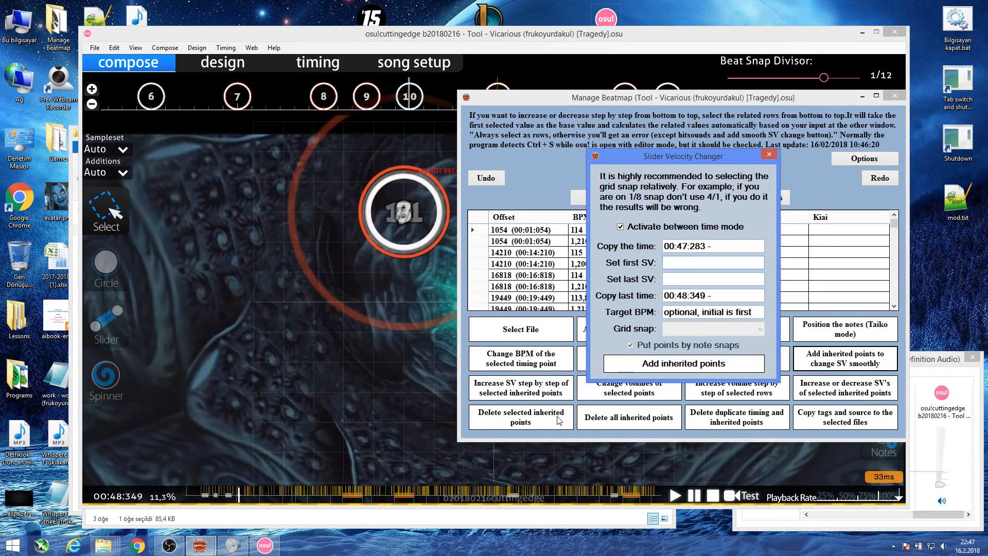
key("Tab")
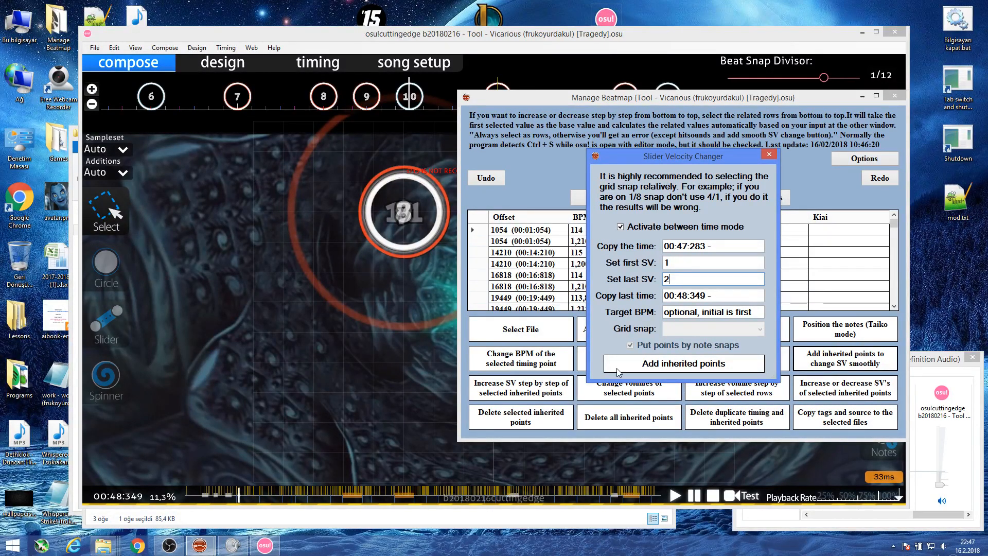
left_click(656, 364)
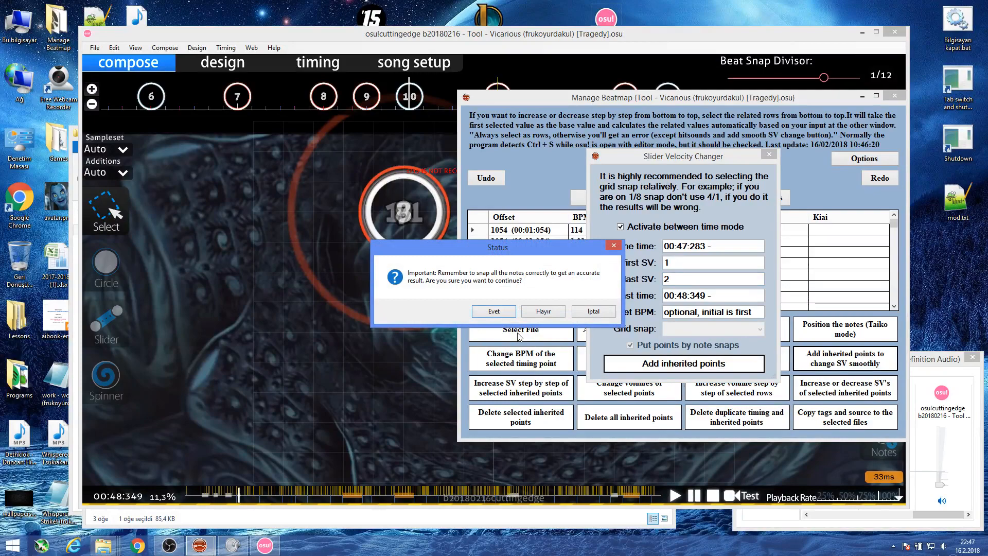
left_click(493, 311)
left_click(524, 315)
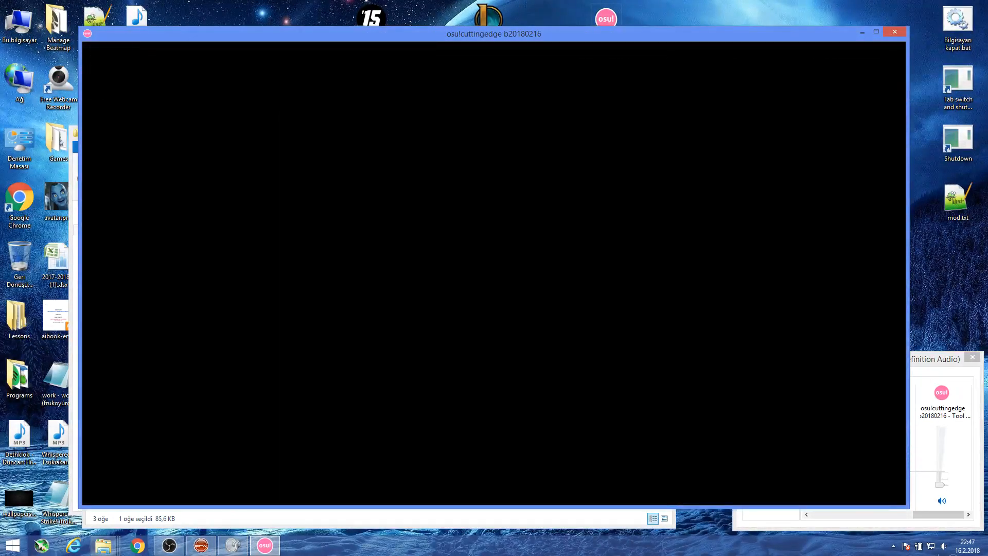
Open the timing and control points of the osu! beatmap and examine the SVs of the inherited points from 00:47:283 to 00:48:349.
scroll(332, 334, "up", 5)
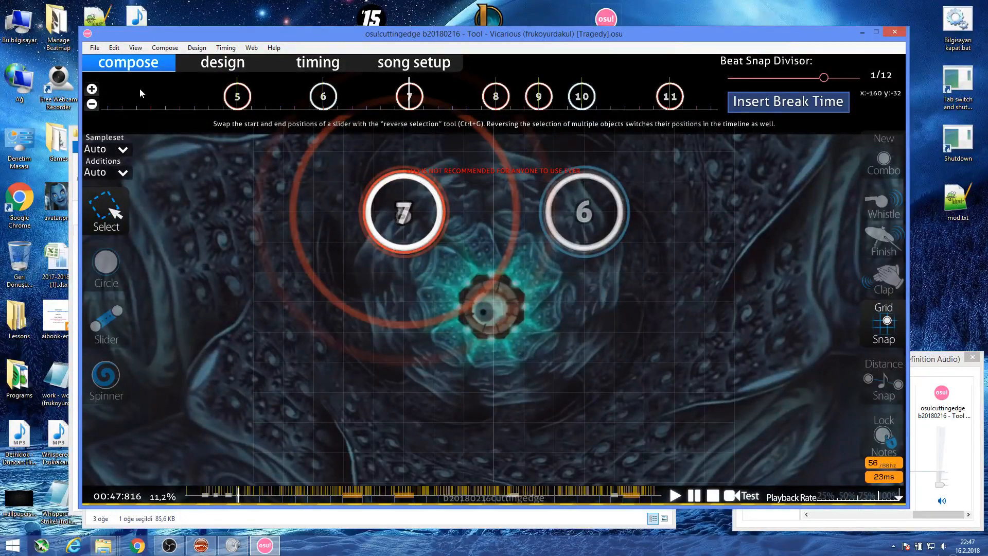
key("F6")
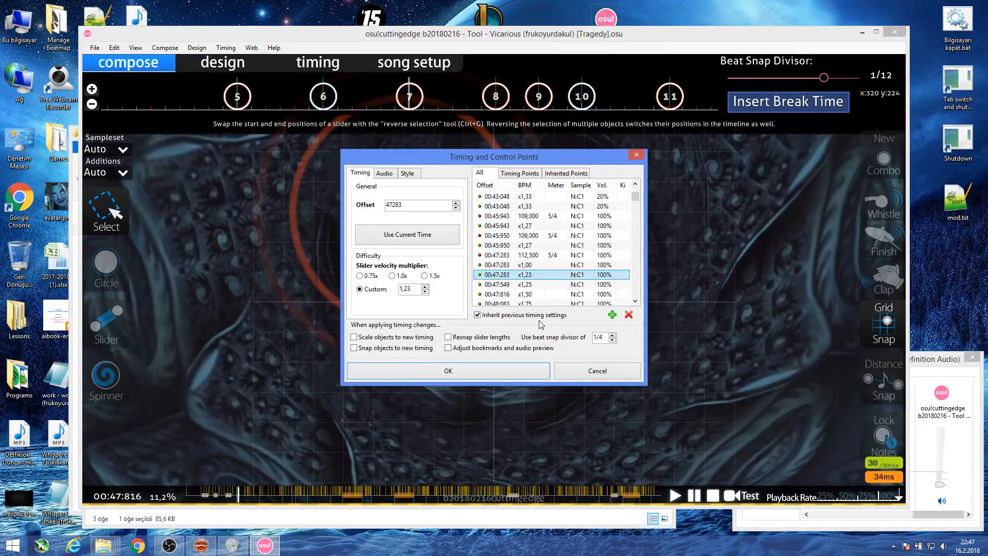
left_click(530, 265)
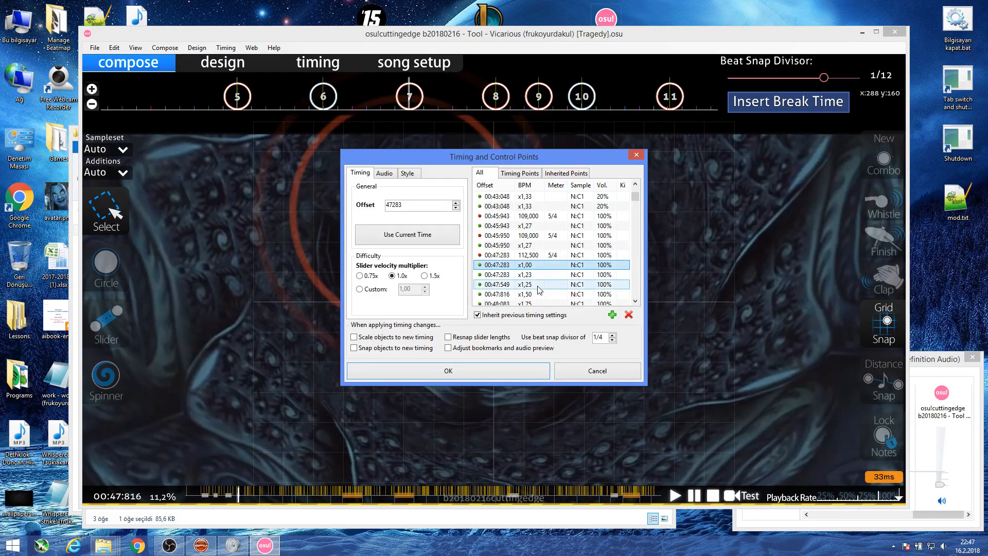
left_click(538, 285)
left_click(535, 295)
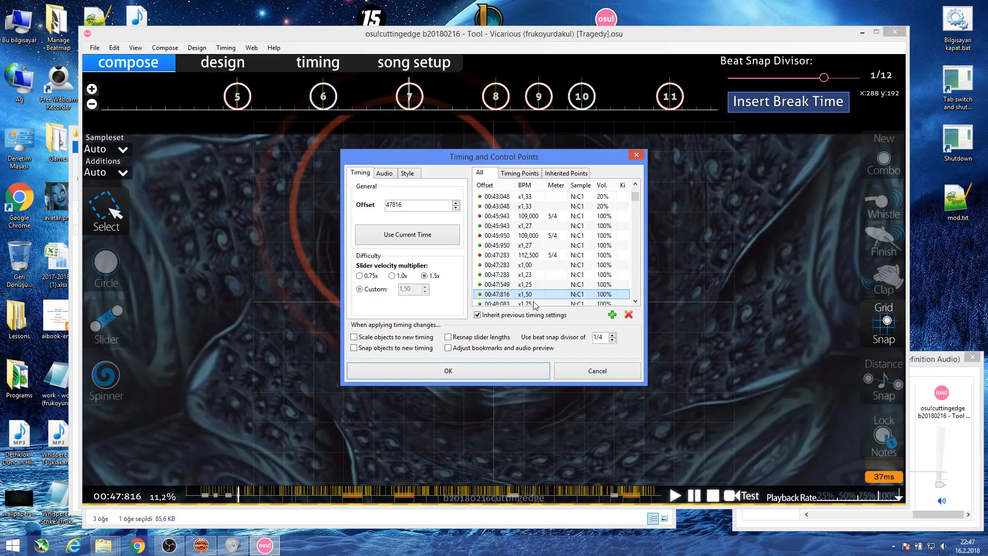
left_click(529, 302)
left_click(637, 300)
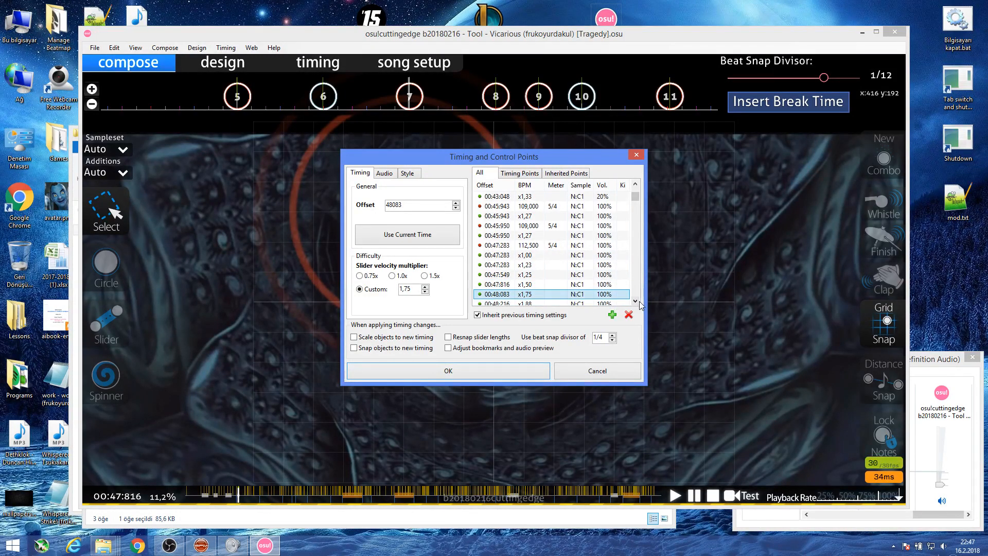
left_click(536, 276)
left_click(536, 285)
left_click(535, 294)
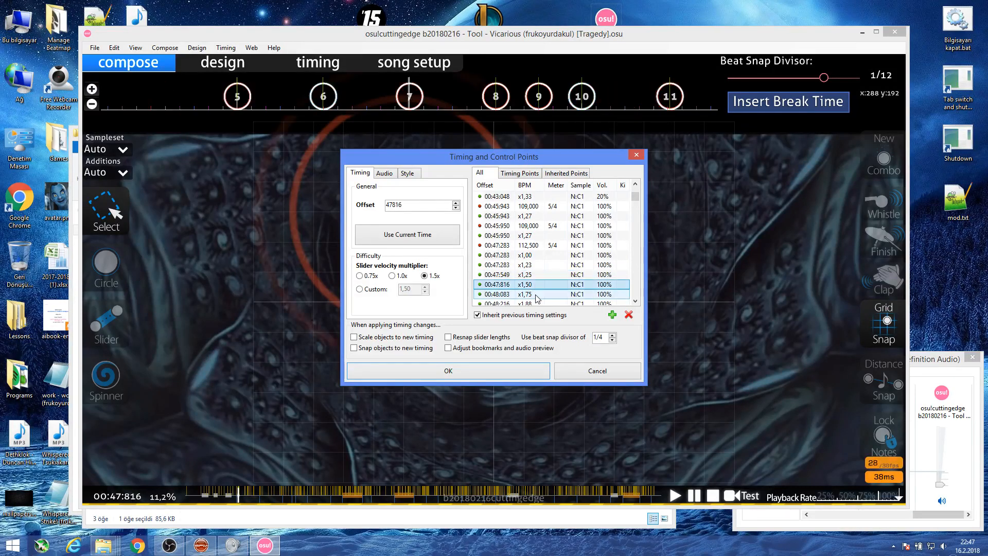
left_click(535, 303)
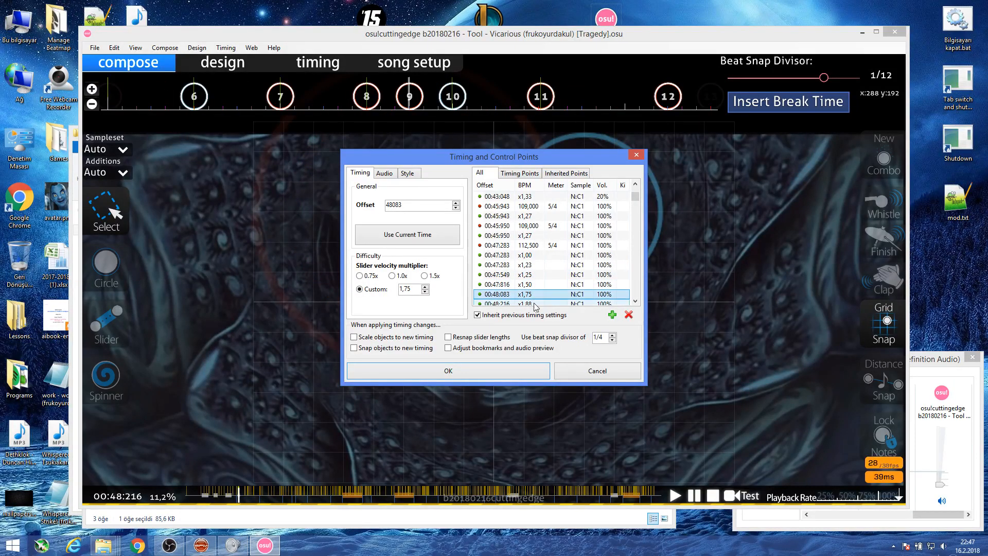
left_click(635, 301)
left_click(635, 300)
left_click(635, 300)
left_click(527, 284)
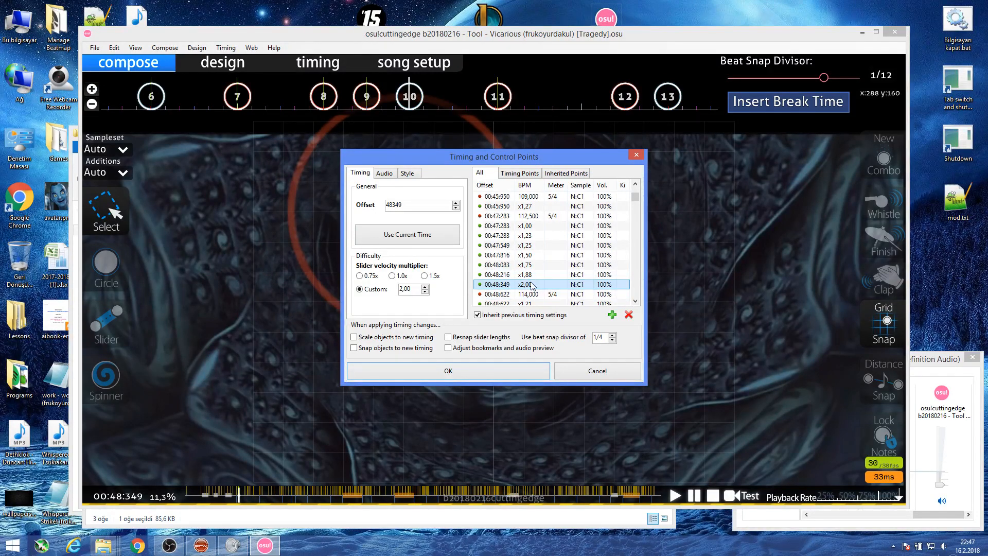
Delete the x1,00 inherited point at 00:47:283 and the inherited points from 00:47:549 to 00:48:349, and apply the timing changes.
left_click(529, 226)
left_click(527, 246, "ctrl")
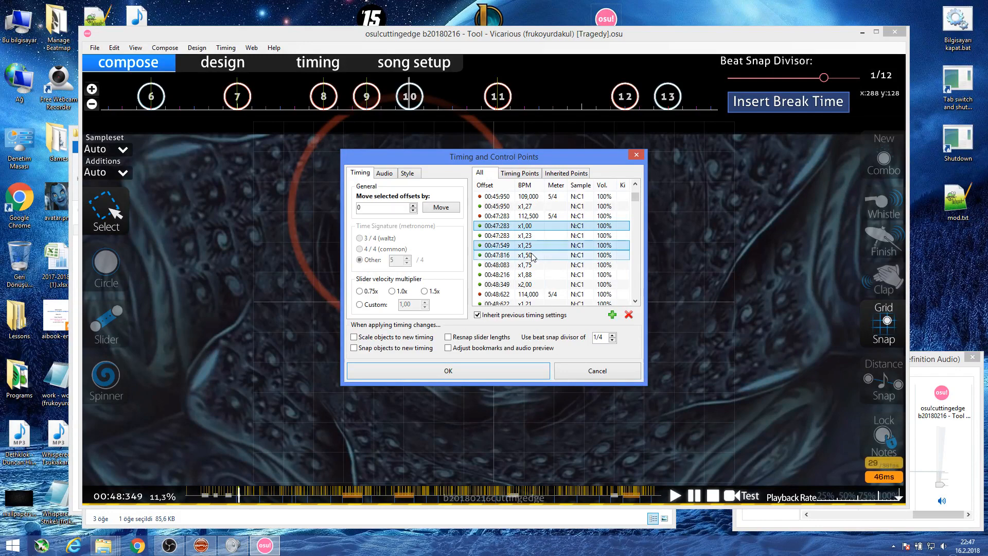
left_click(529, 255, "ctrl")
left_click(530, 265, "ctrl")
left_click(530, 276, "ctrl")
left_click(531, 286, "ctrl")
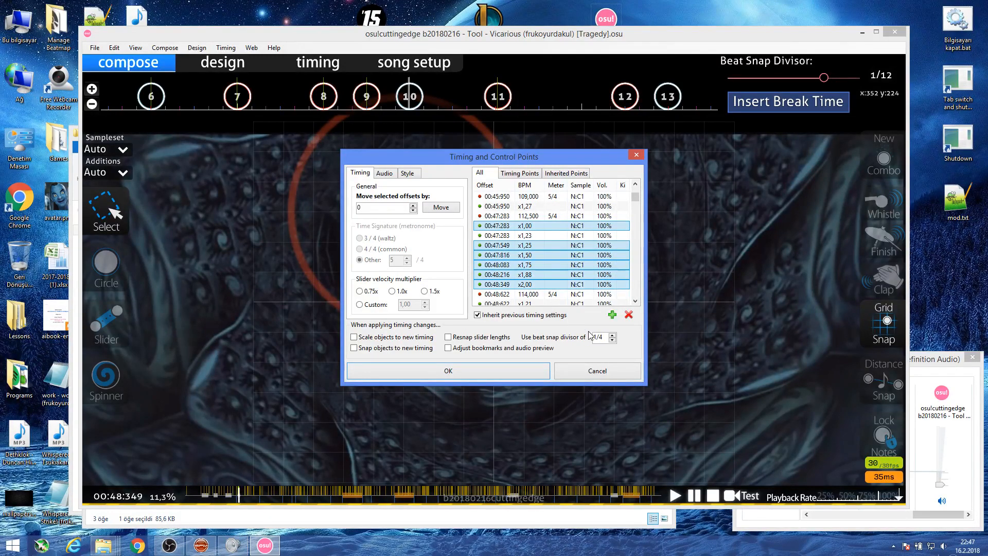
key("Delete")
left_click(502, 373)
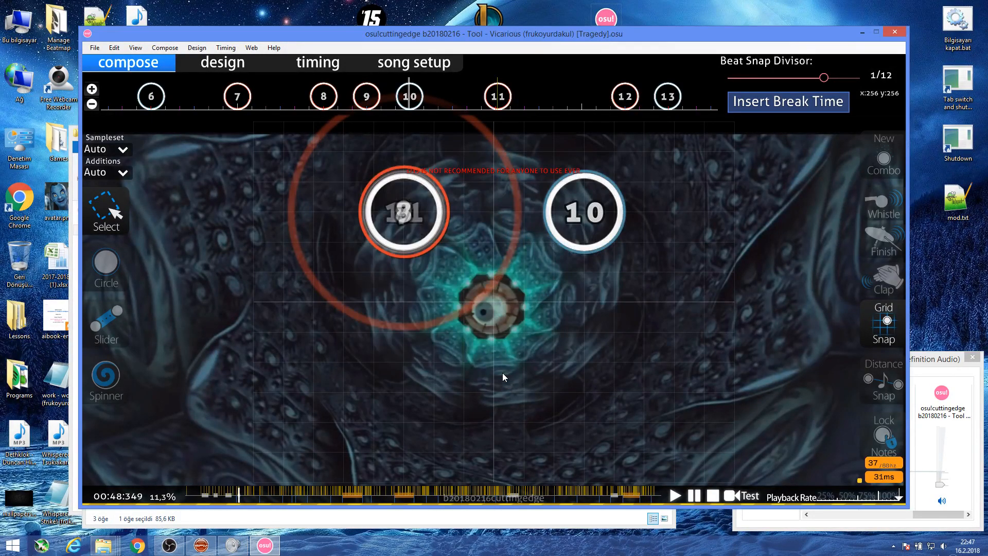
Leave the Tragedy beatmap without saving, and find My spirit lives on [Legend] with the search "ryu" and open it in the editor.
key("ctrl+s")
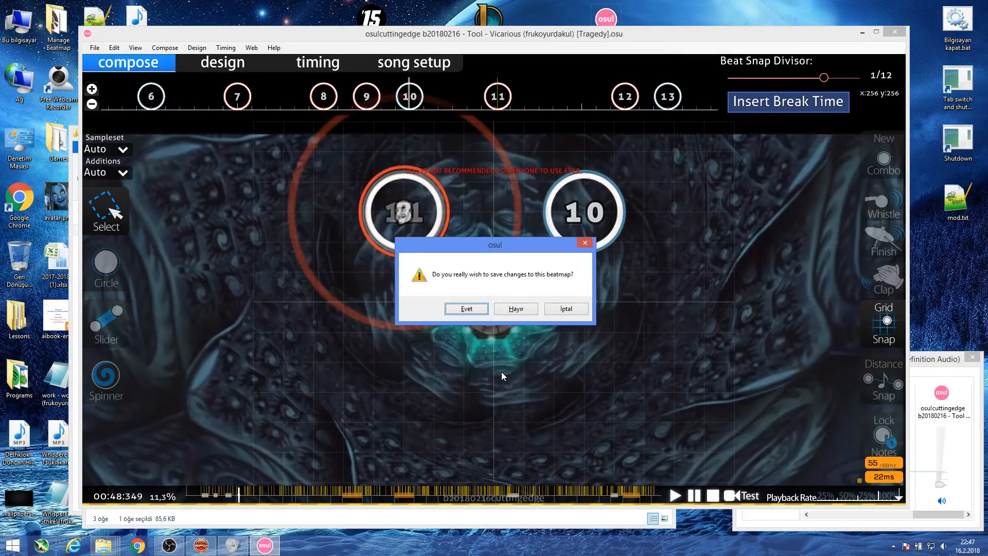
left_click(515, 309)
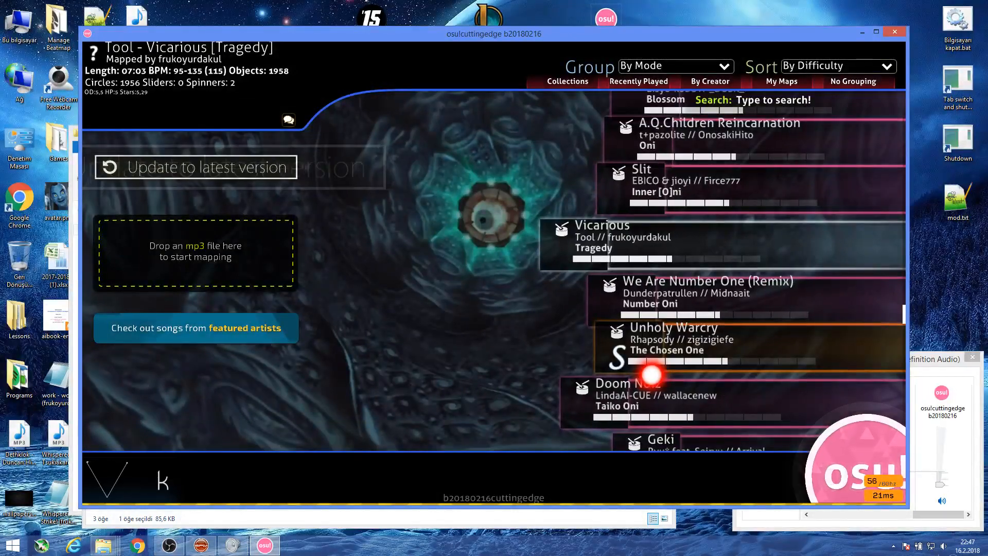
type("ru")
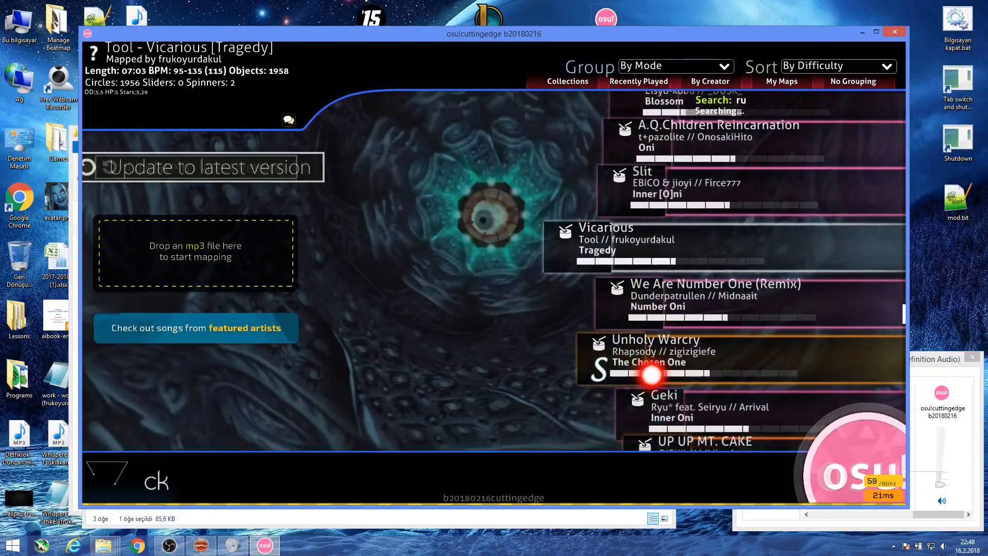
key("BackSpace")
type("yu")
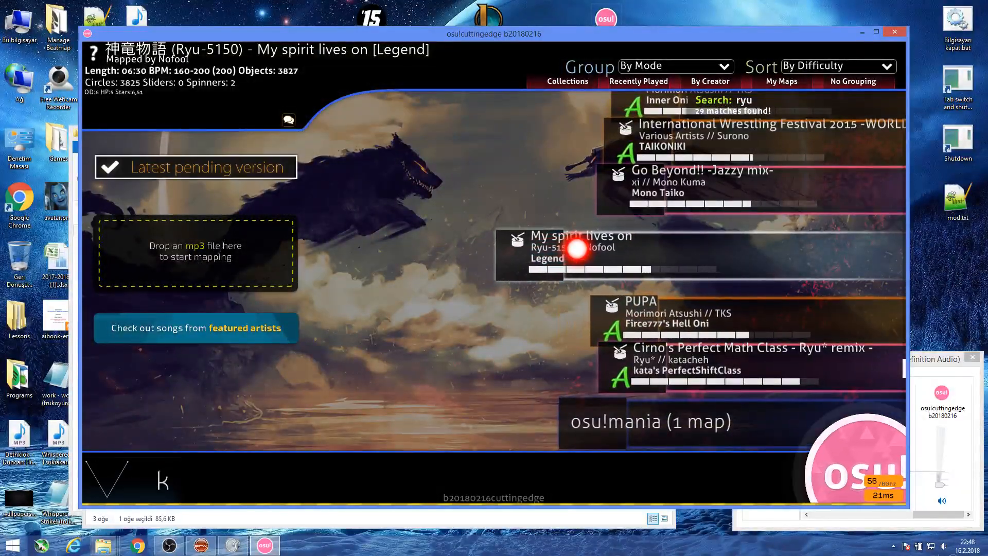
left_click(578, 247)
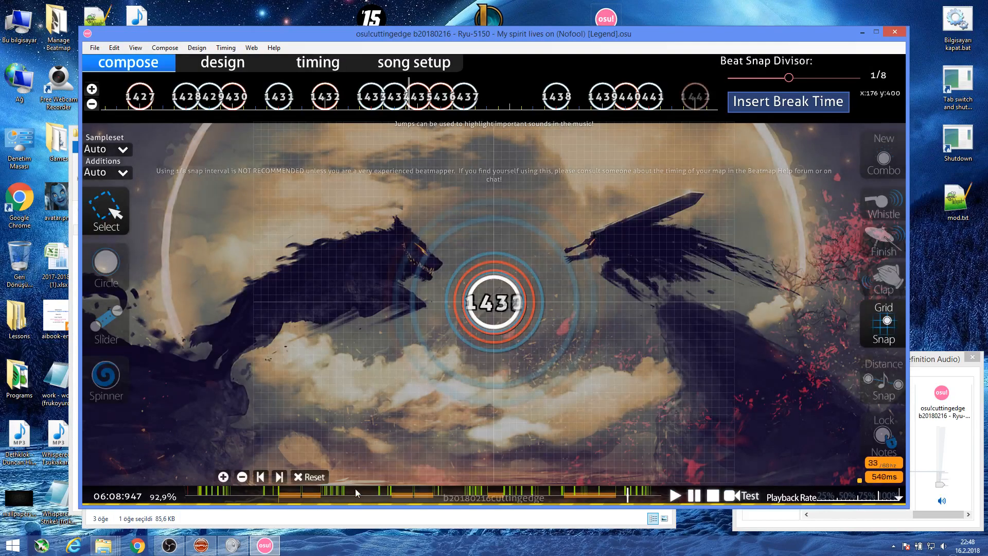
Jump to 02:14:750 in the Legend beatmap and open its song folder.
left_click(347, 493)
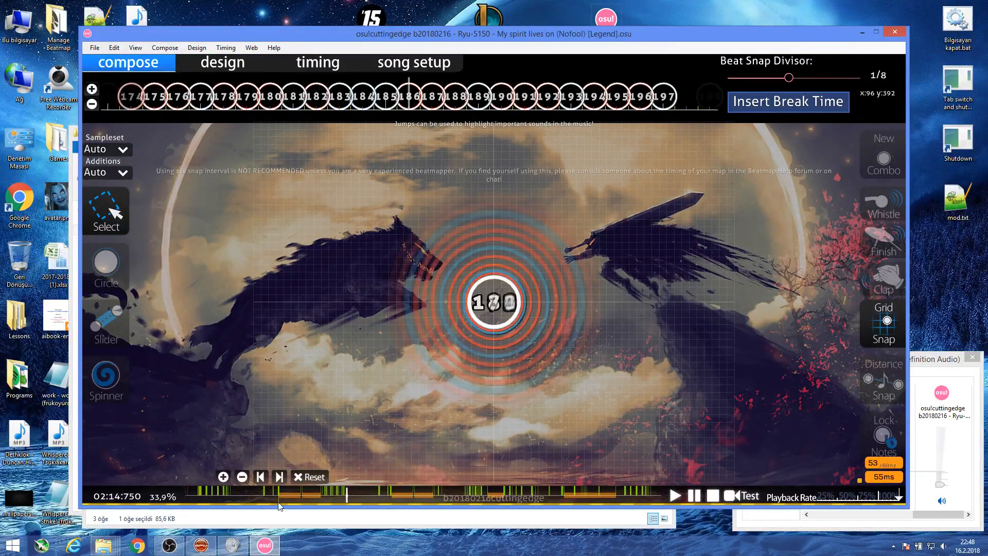
left_click(94, 47)
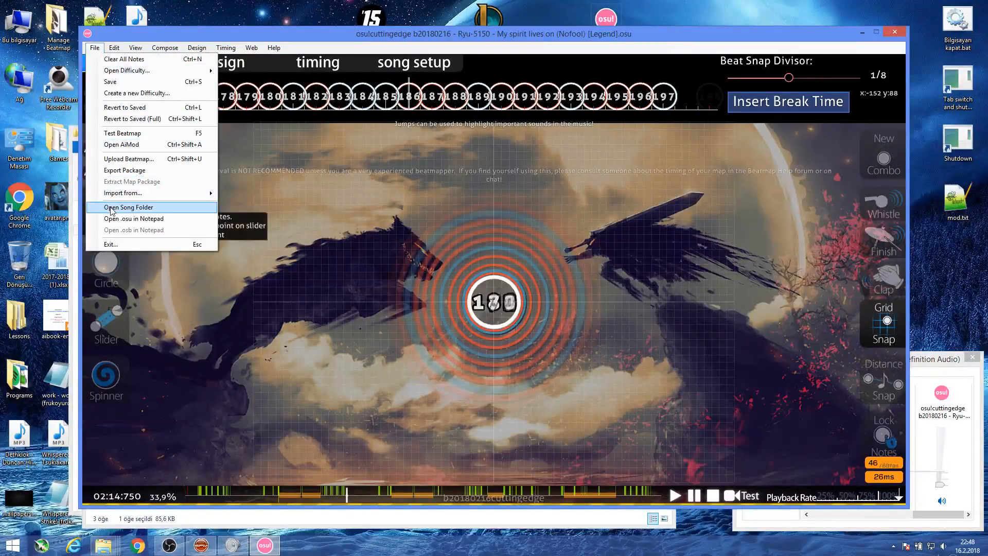
left_click(135, 204)
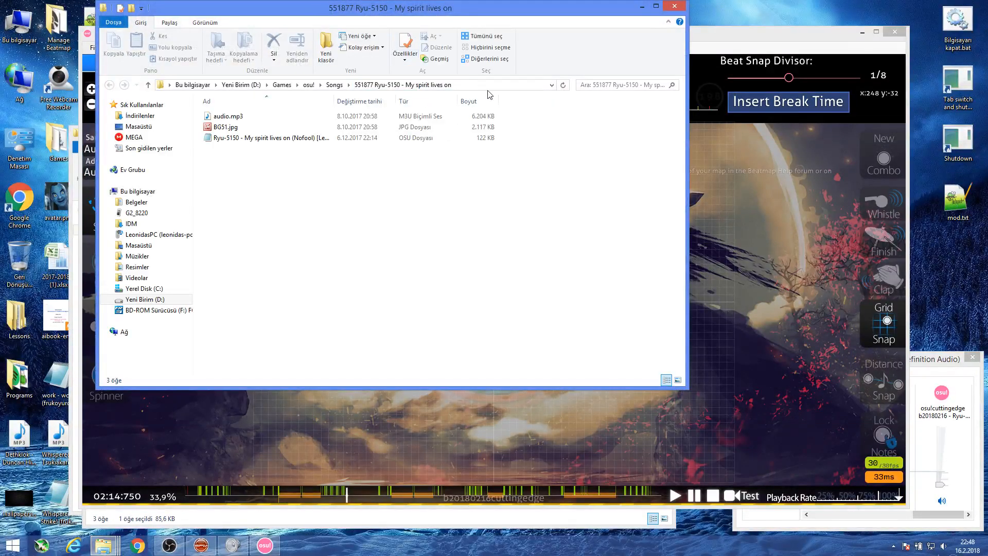
Switch to Manage Beatmap and load the [Legend] .osu file from D:\Games\osu!\Songs\551877 Ryu-5150 - My spirit lives on.
left_click(201, 545)
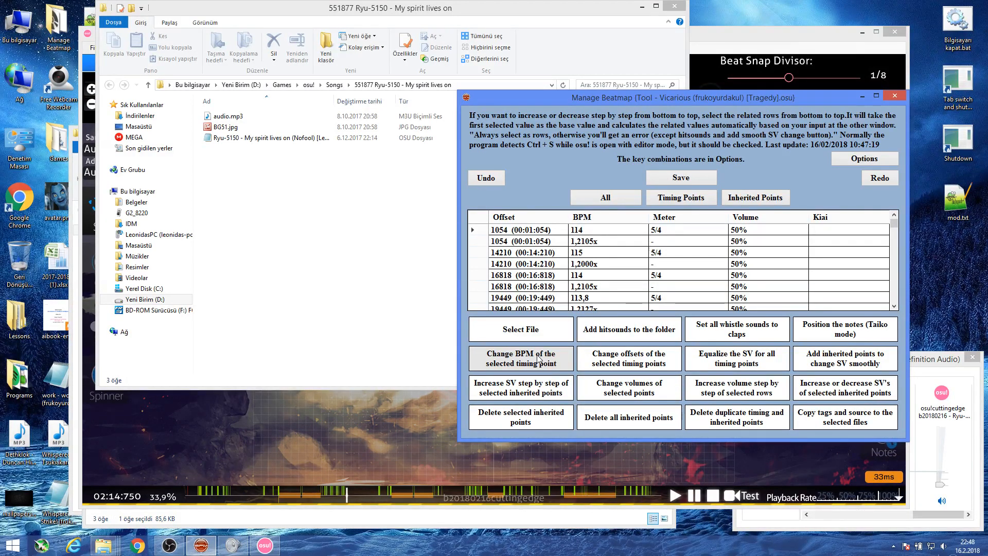
left_click(819, 364)
left_click(759, 132)
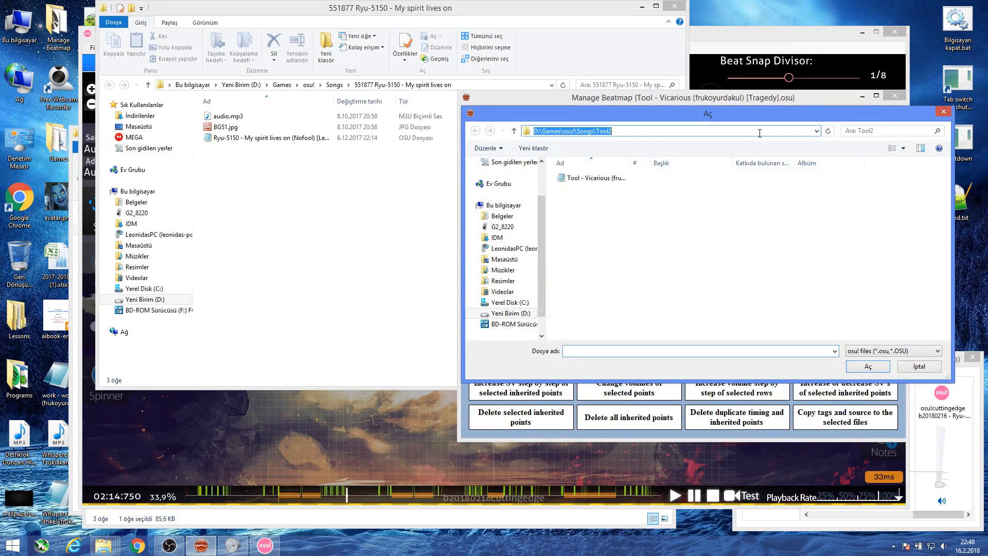
type("D:\\Games\\osu!\\Songs\\551877 Ryu-5150 - My spirit lives on")
key("Return")
double_click(682, 179)
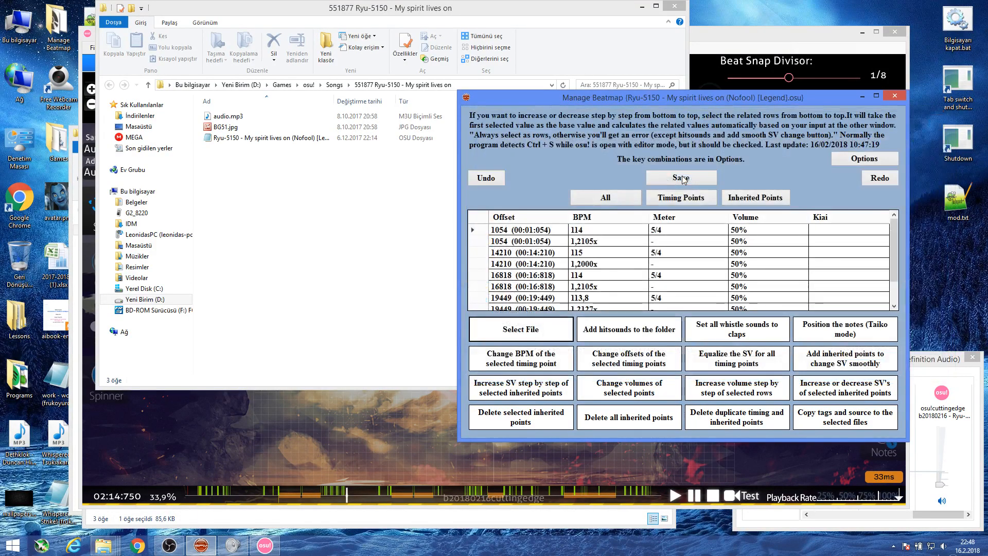
left_click(682, 178)
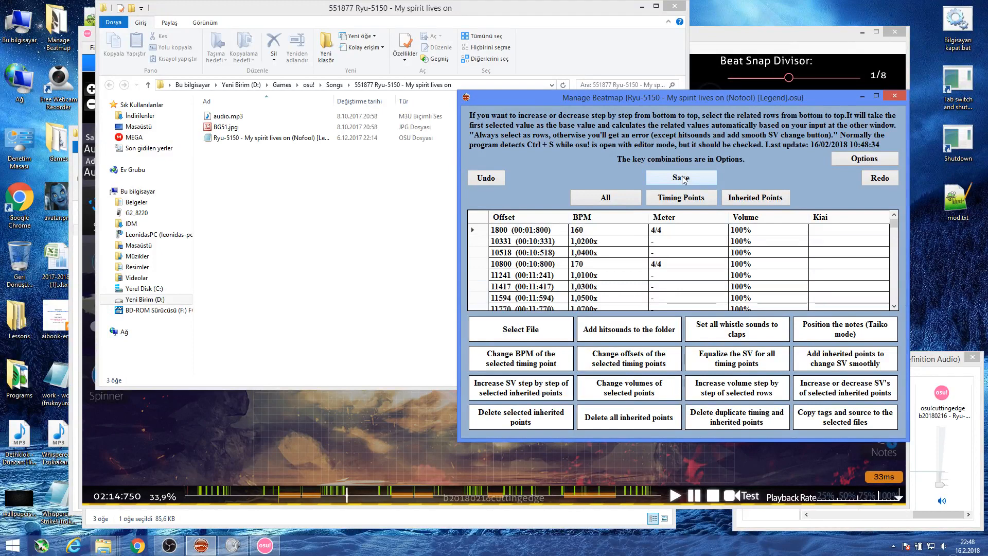
Delete all inherited points of the Legend beatmap and reload the beatmap in the osu! editor.
left_click(612, 421)
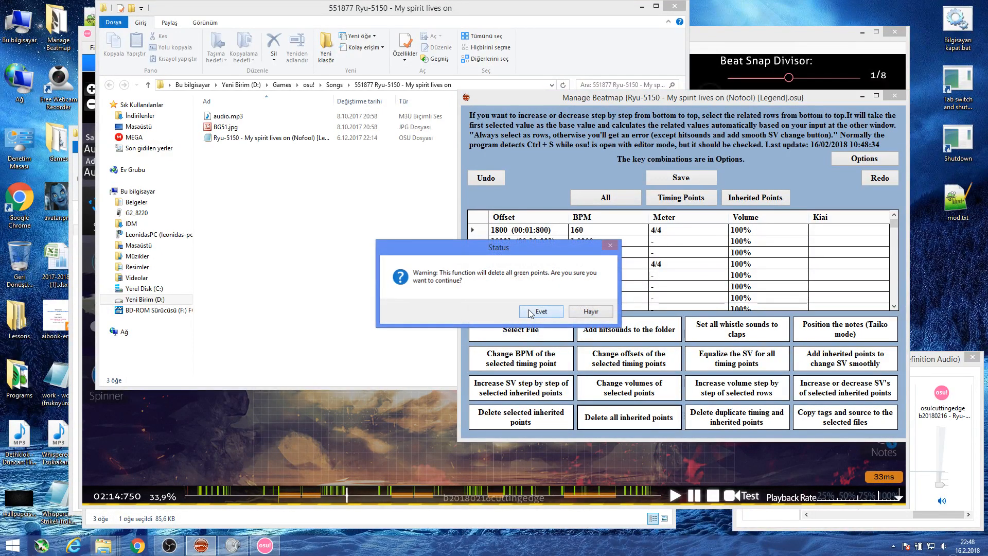
left_click(530, 313)
left_click(530, 312)
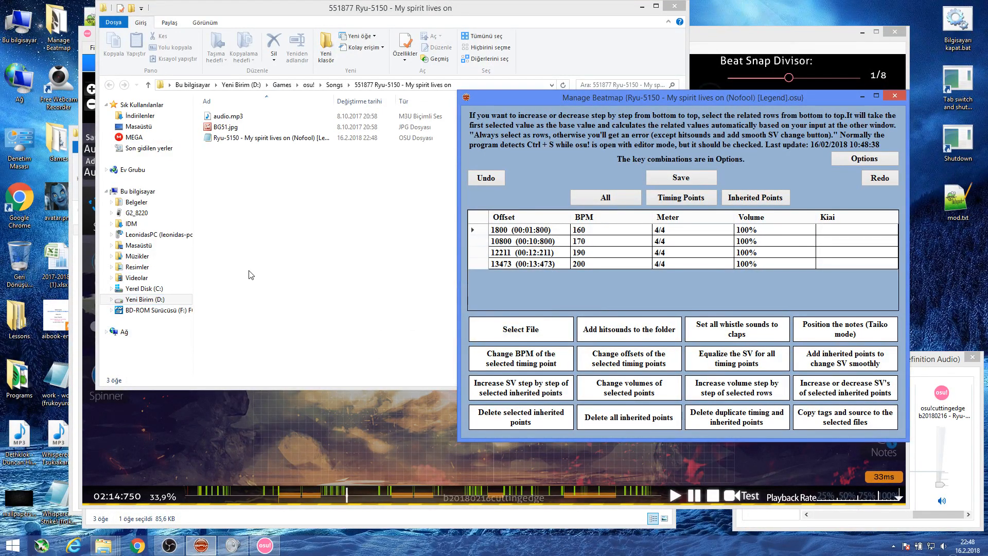
left_click(282, 418)
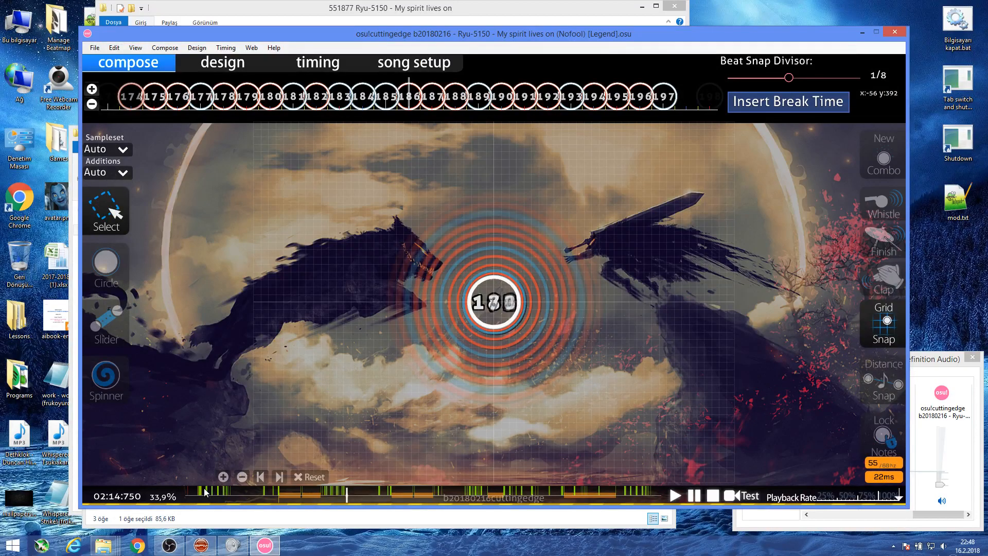
key("Escape")
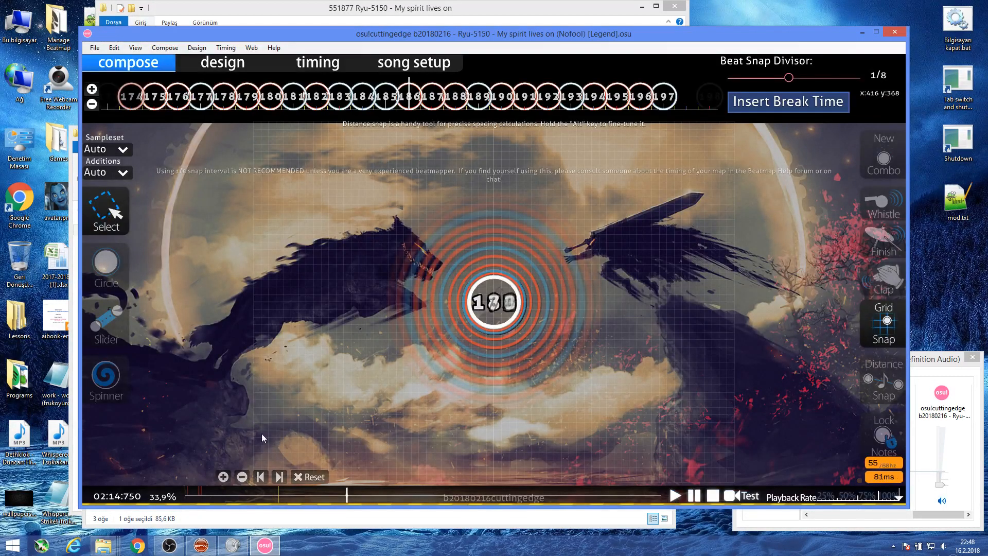
Play the beatmap in the osu! editor from note 13 at 00:09:300, and stop at note 38 at 00:13:474.
left_click(197, 496)
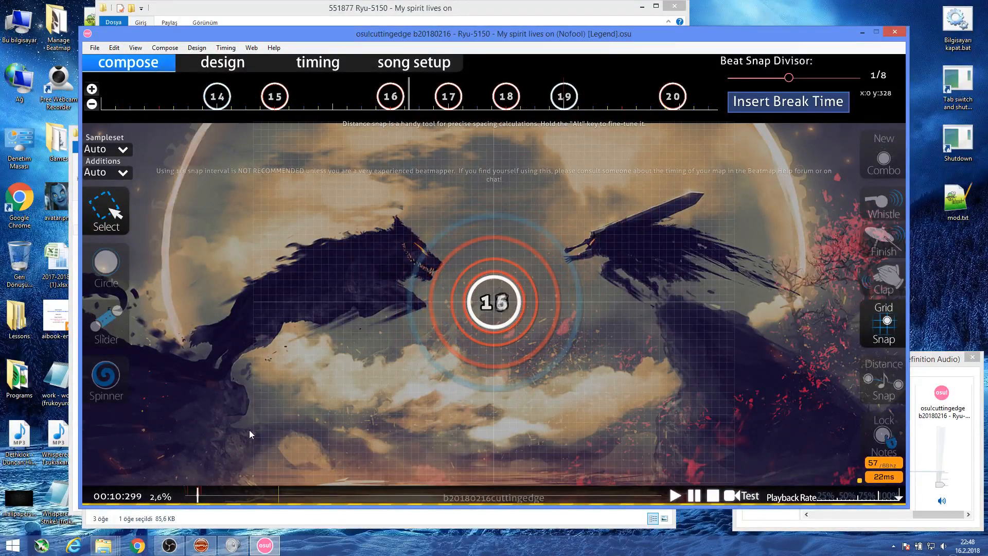
scroll(249, 434, "up", 1)
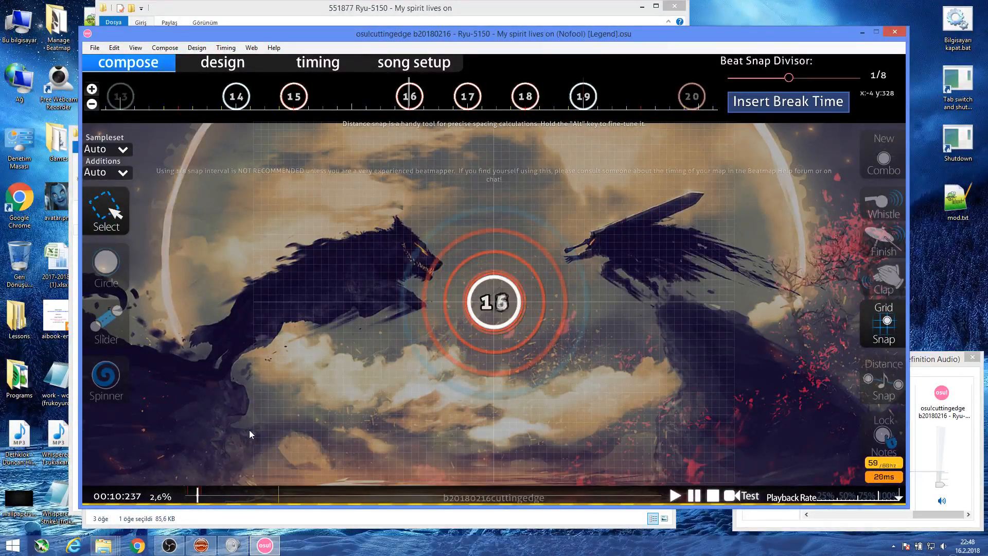
scroll(249, 431, "up", 15)
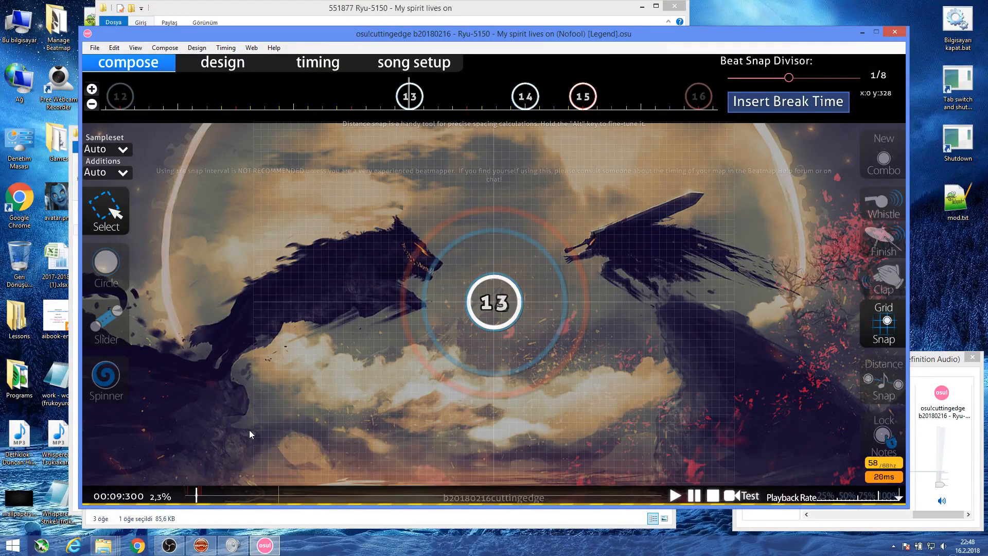
key("space")
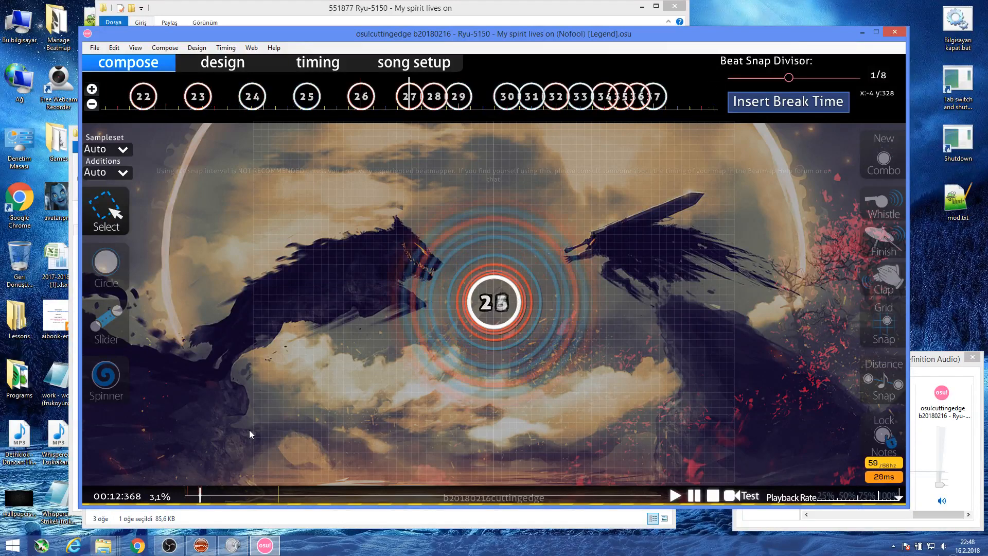
key("space")
key("t")
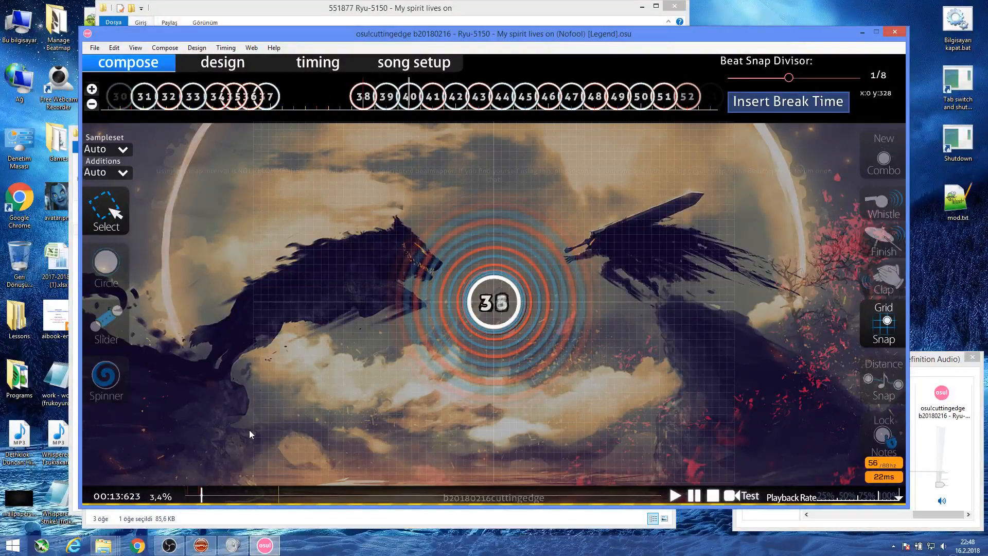
scroll(250, 430, "down", 1)
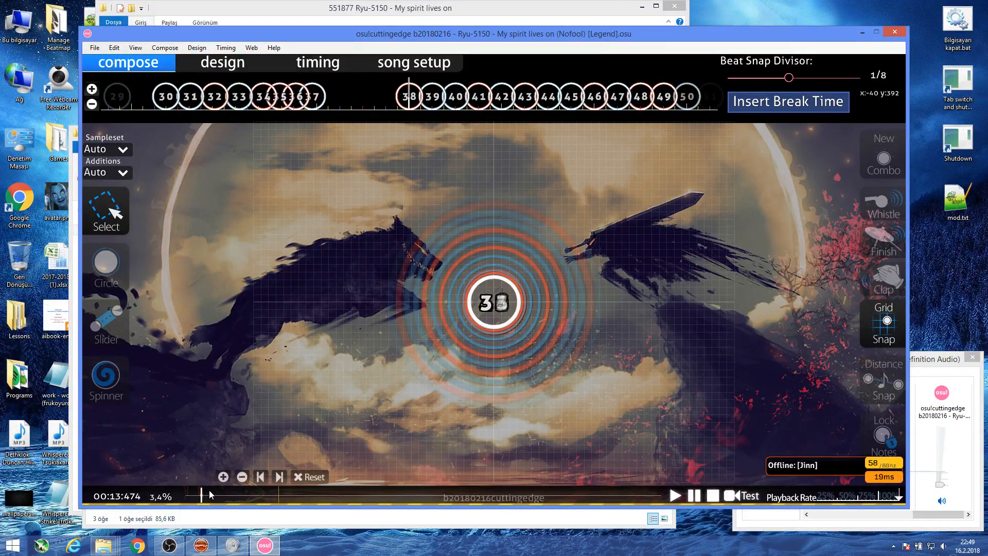
Return to note 13 at 00:09:300, then switch to Manage Beatmap and enter that time in the smooth SV change dialog.
left_click(195, 494)
key("space")
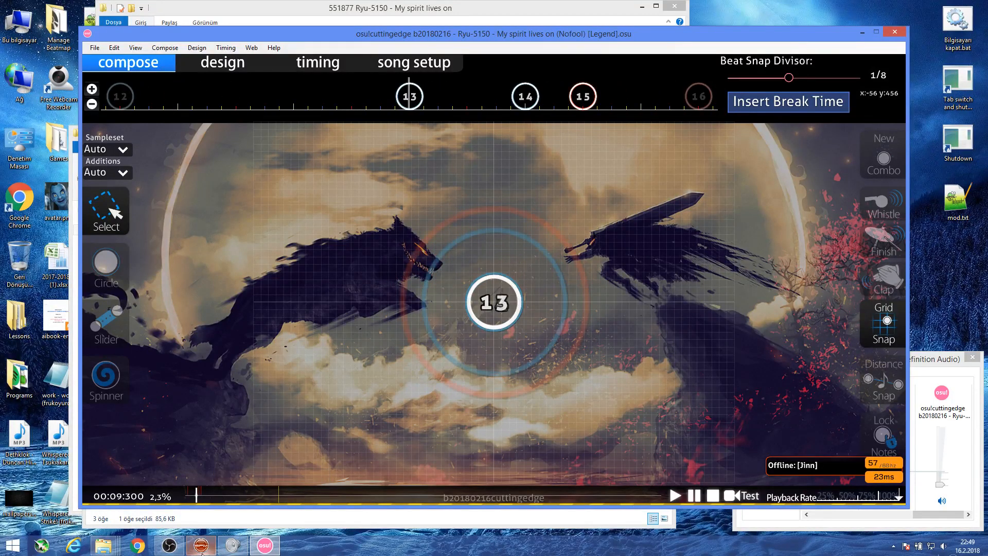
key("alt+Tab")
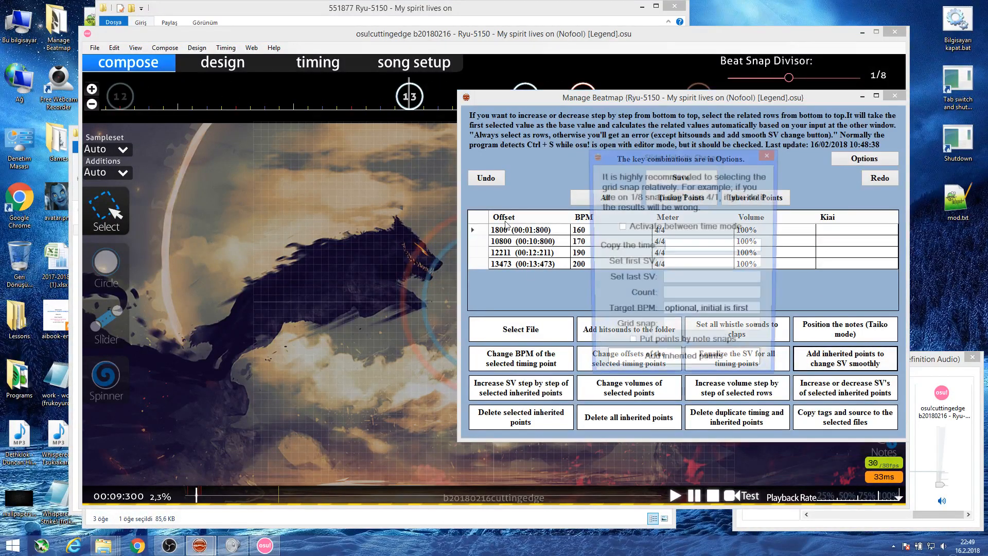
left_click(844, 360)
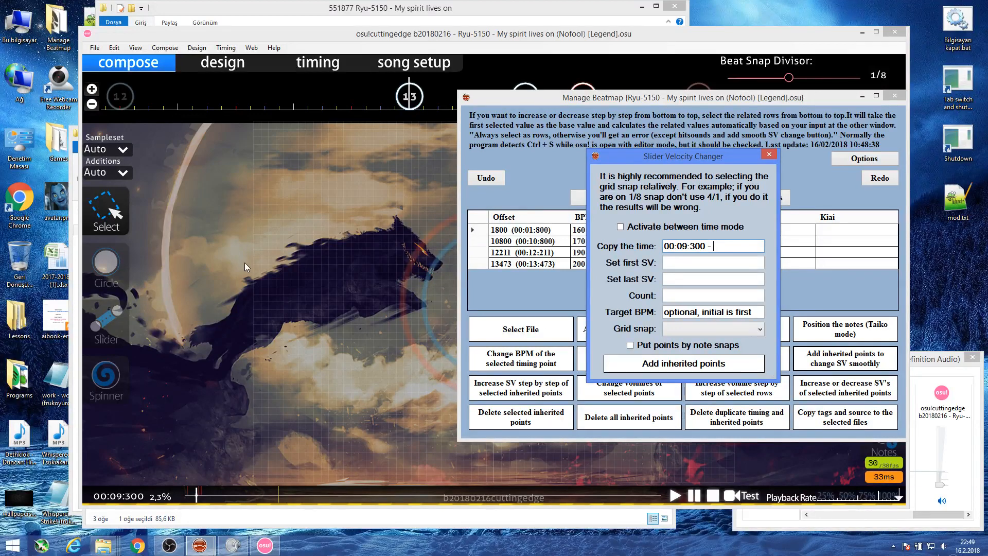
Activate between time mode with 00:13:473, taken from note 38 in the osu! editor, as the last time, and set the first SV to 1.
left_click(406, 287)
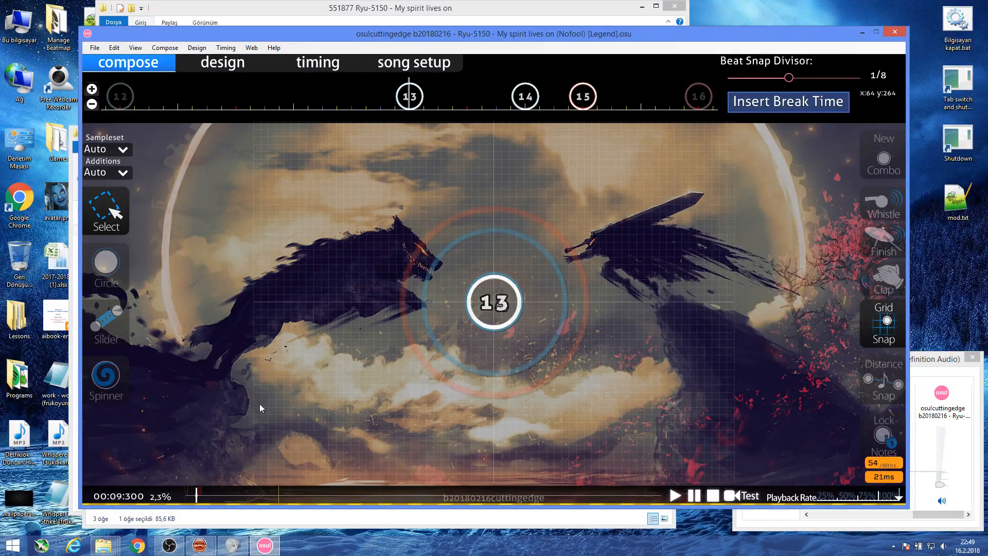
left_click(204, 495)
scroll(201, 495, "up", 15)
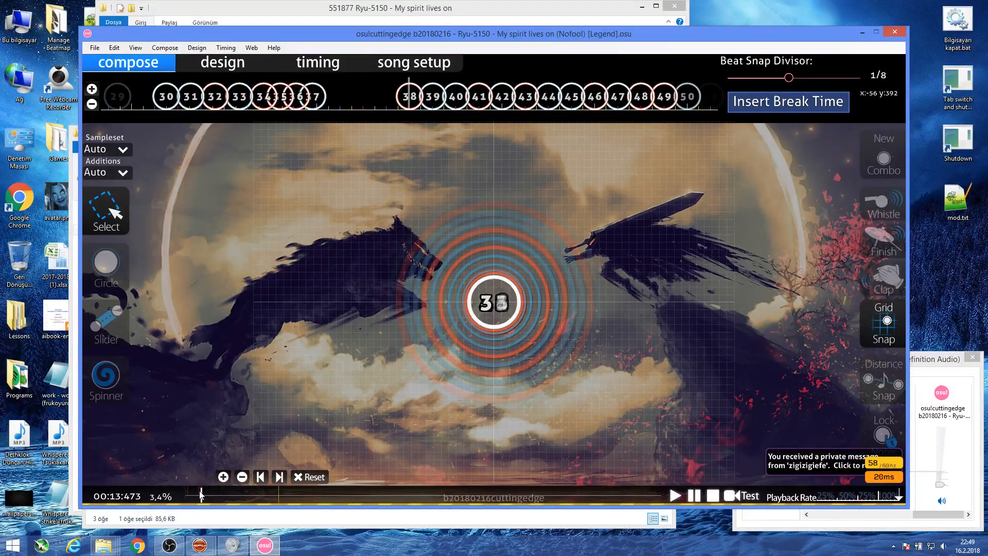
mouse_move(200, 545)
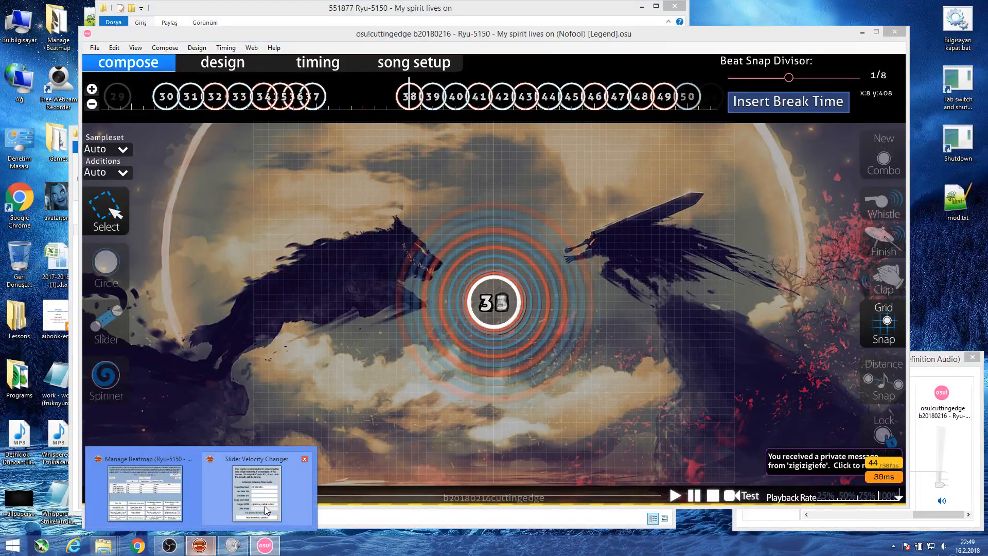
left_click(273, 511)
type("00:13:473 -")
left_click(678, 261)
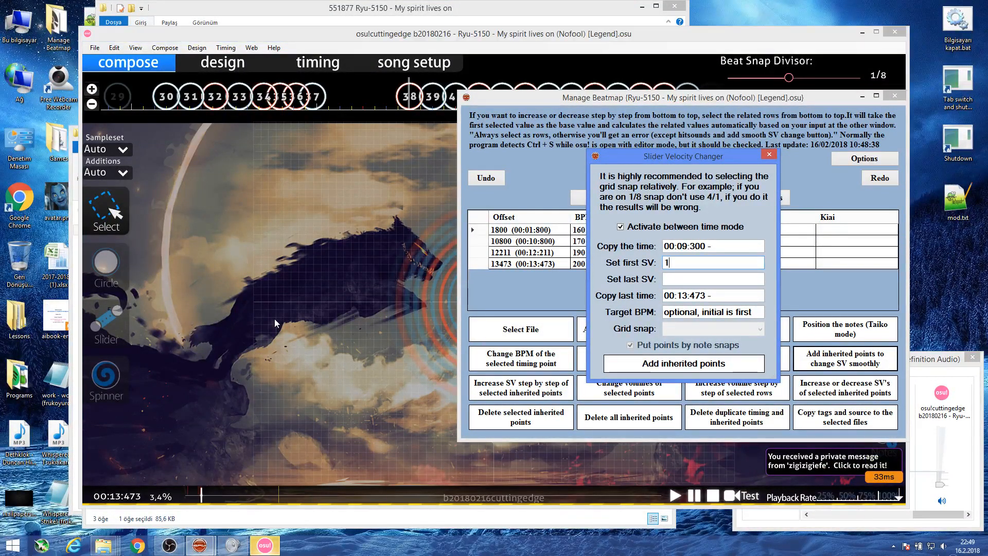
Set the last SV to 1,5 in the Slider Velocity Changer after a brief return to the osu! editor.
left_click(647, 459)
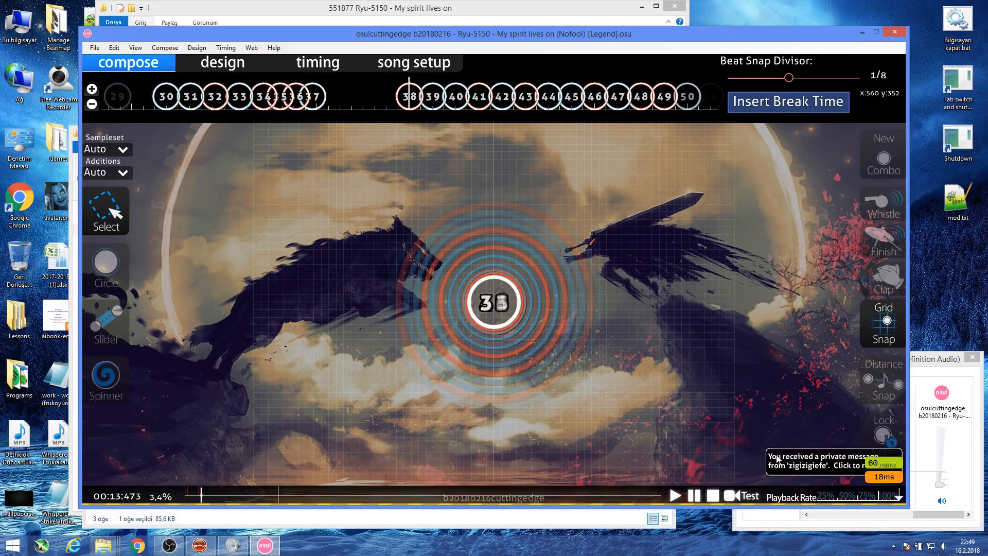
left_click(199, 546)
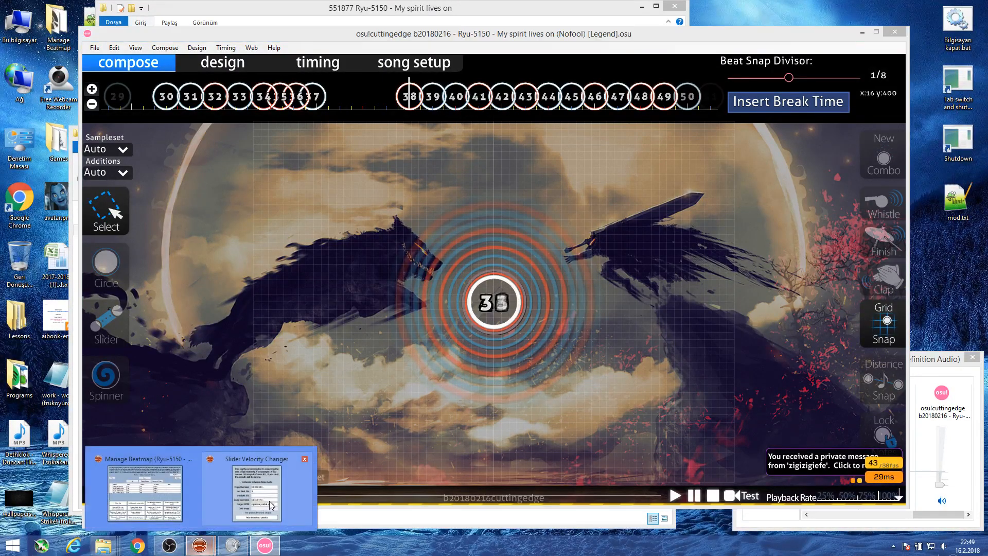
left_click(258, 489)
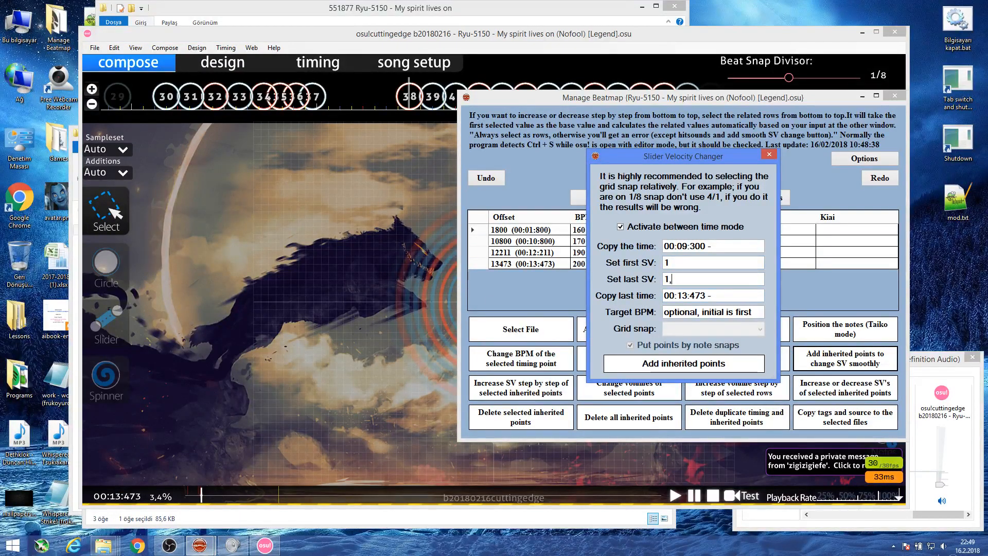
type("5")
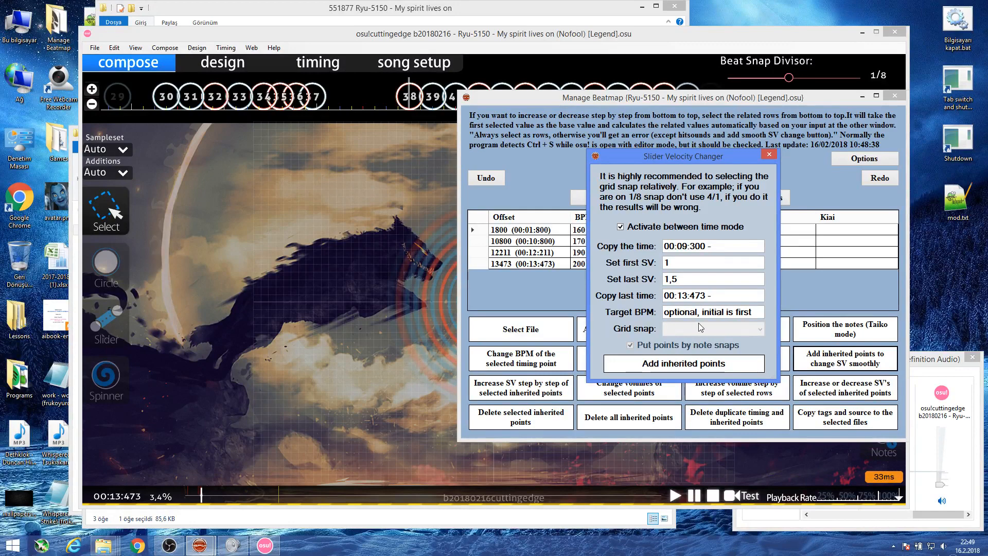
Inspect the first and last timing points, at 00:01:800 and 00:13:473, in the osu! editor's timing setup.
left_click(283, 327)
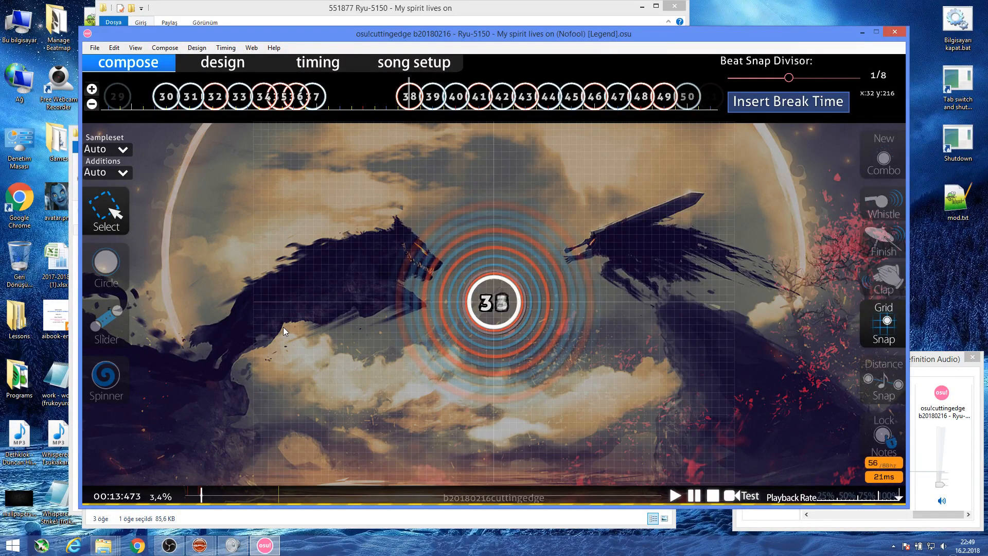
key("F6")
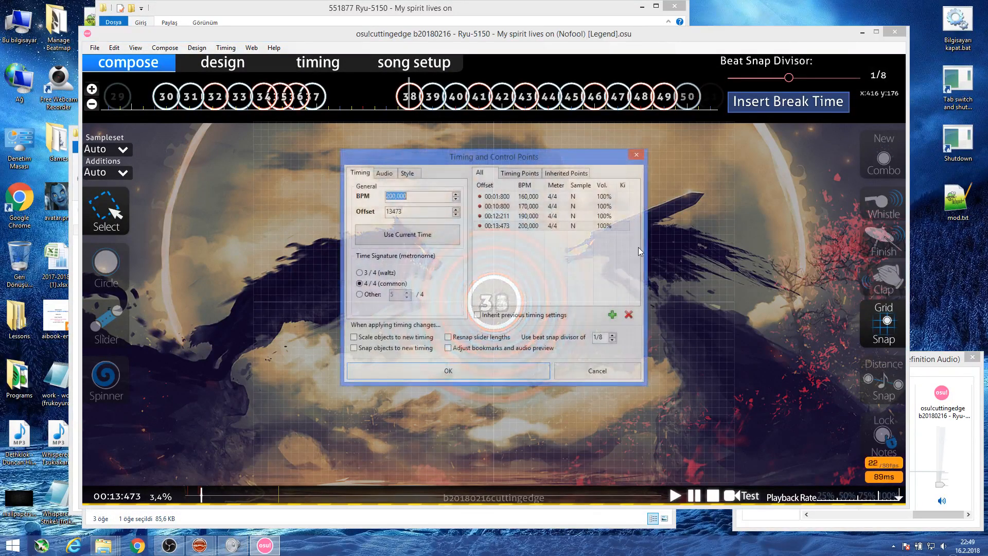
left_click(528, 194)
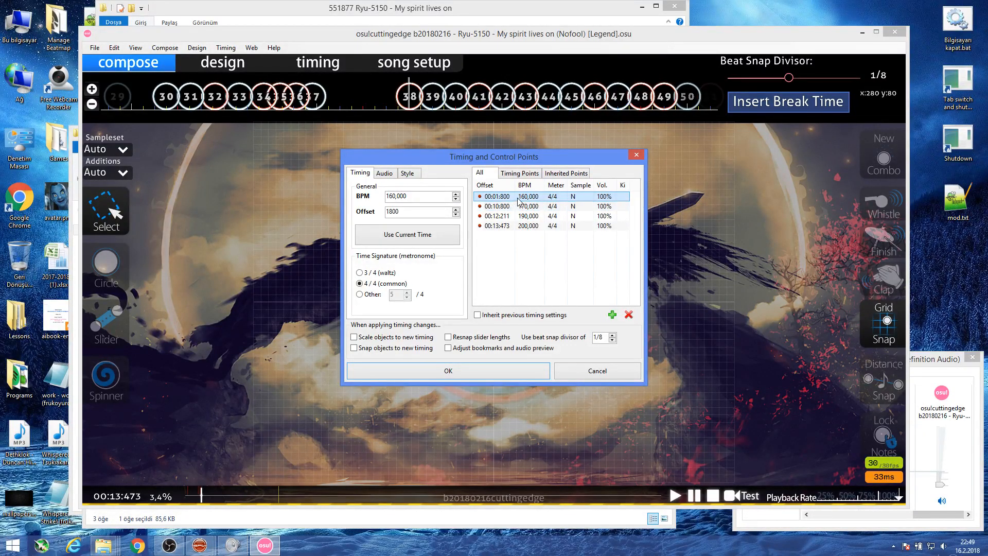
left_click(537, 227)
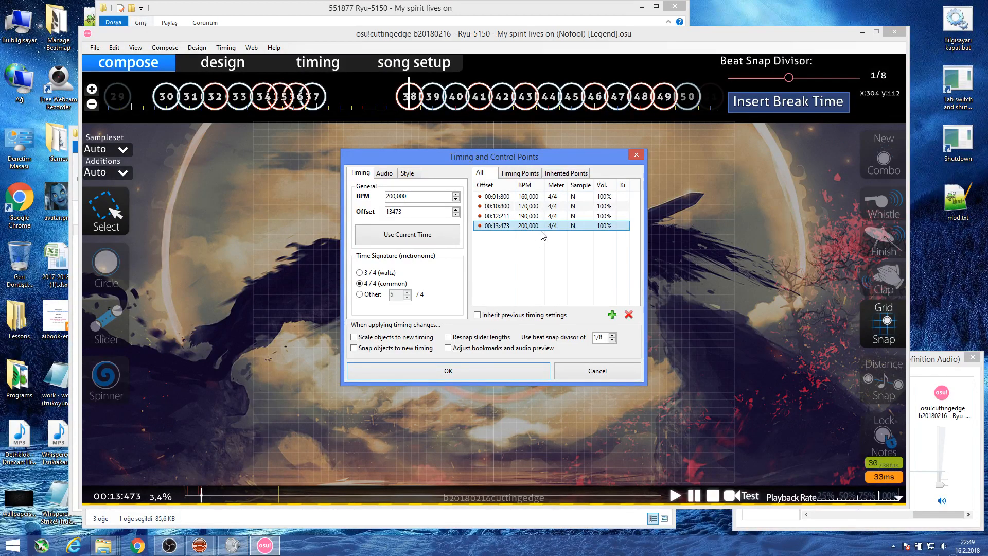
left_click(484, 372)
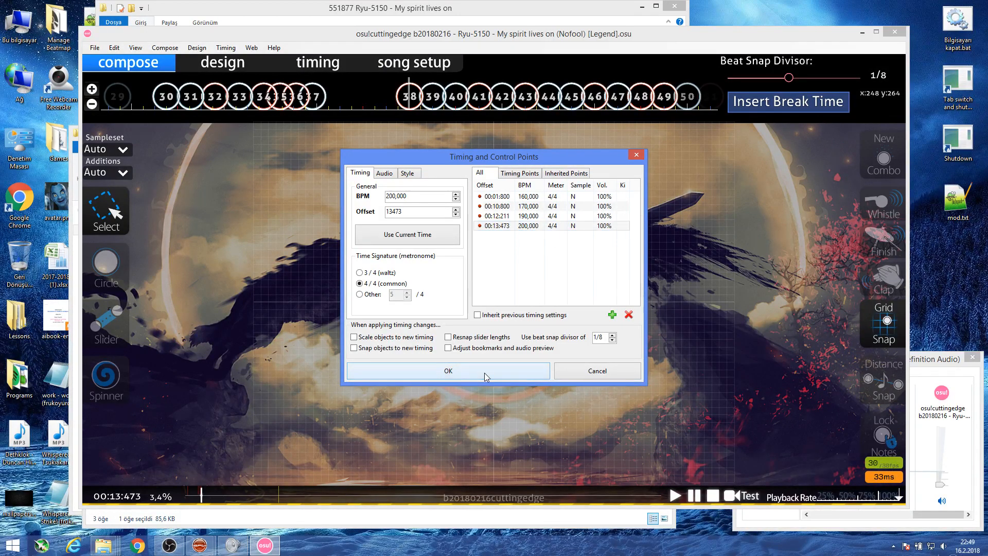
Switch back to the Slider Velocity Changer, clear the target BPM and set the last SV to 1,1.
mouse_move(199, 545)
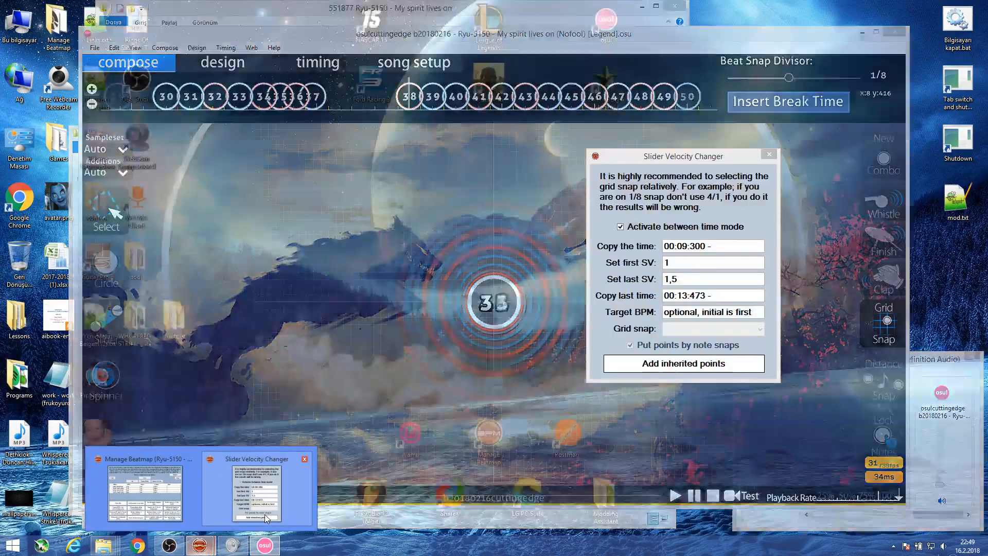
left_click(253, 489)
left_click(755, 313)
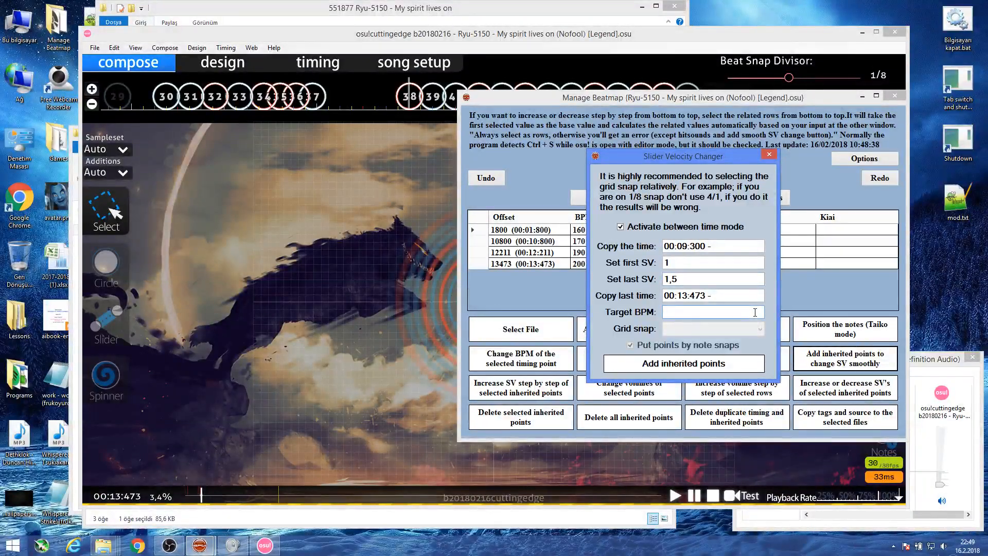
left_click(678, 278)
key("BackSpace")
type("1")
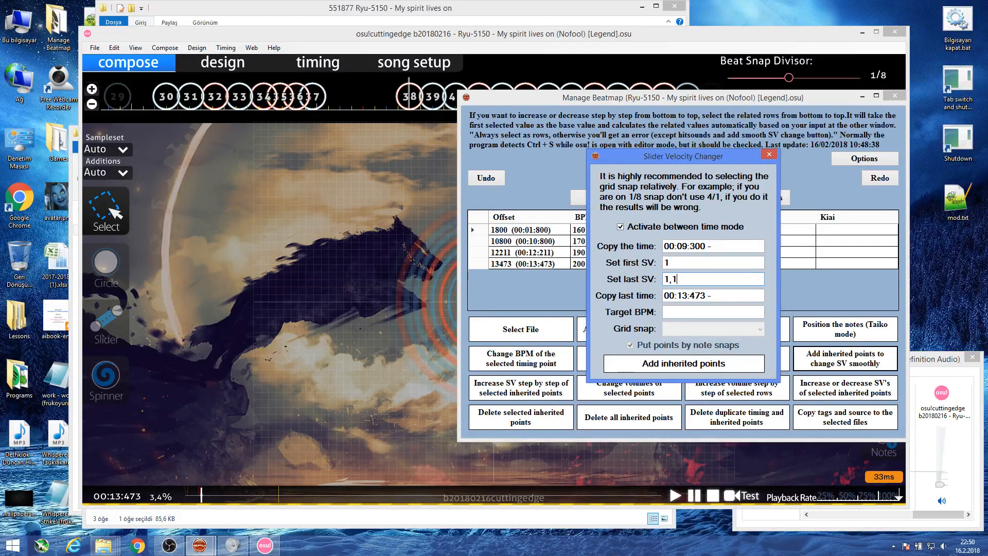
Select note 38 in the osu! editor, then set the target BPM to 200 in the Slider Velocity Changer.
left_click(408, 96)
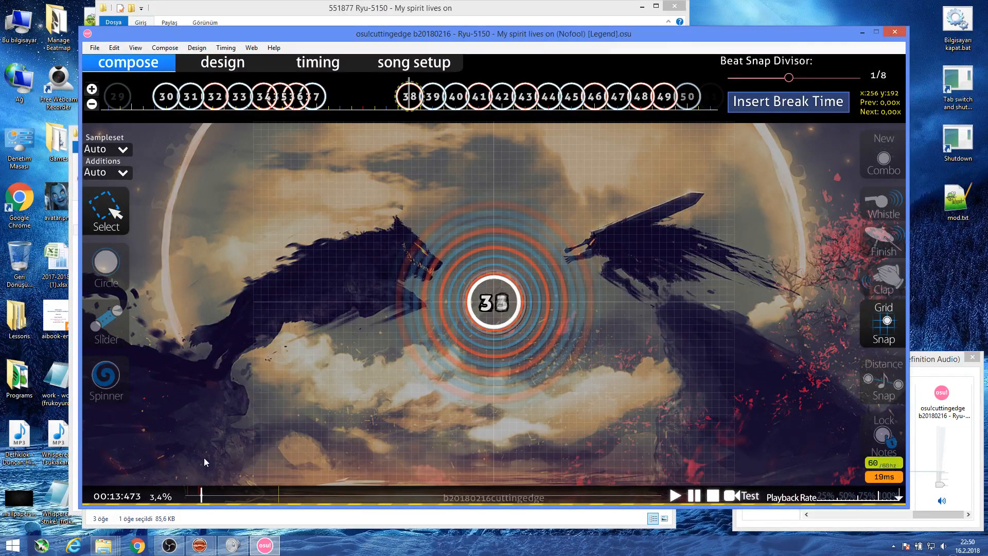
left_click(218, 520)
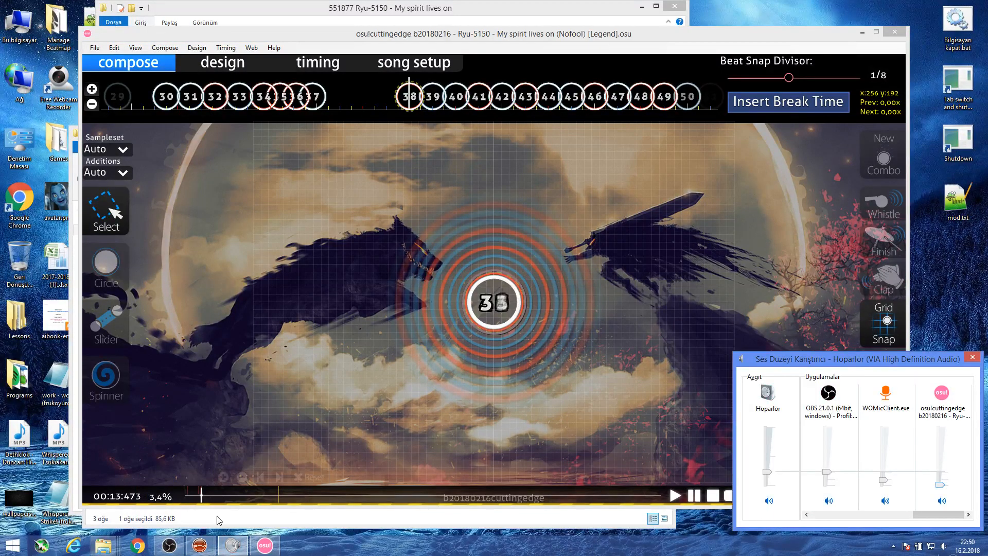
left_click(200, 544)
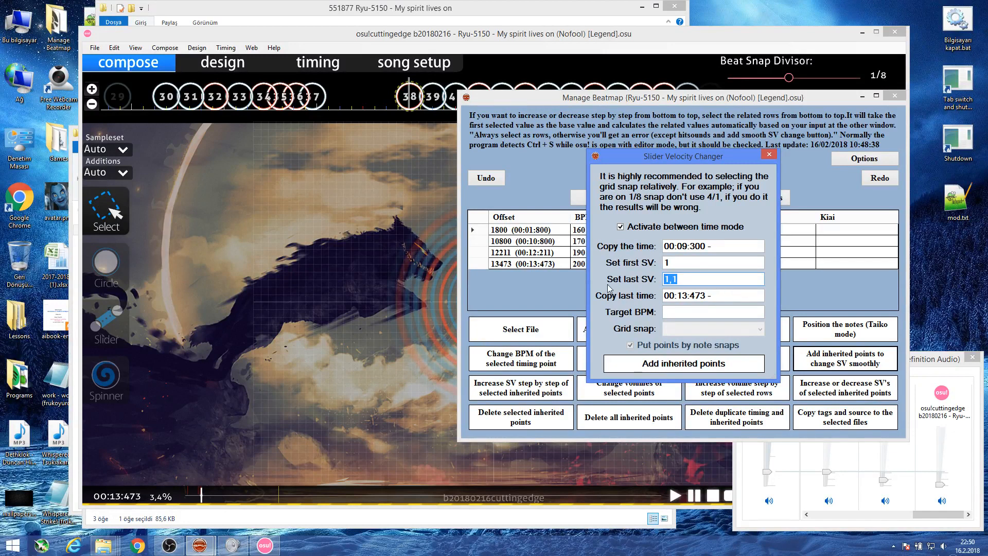
left_click(684, 282)
type("200")
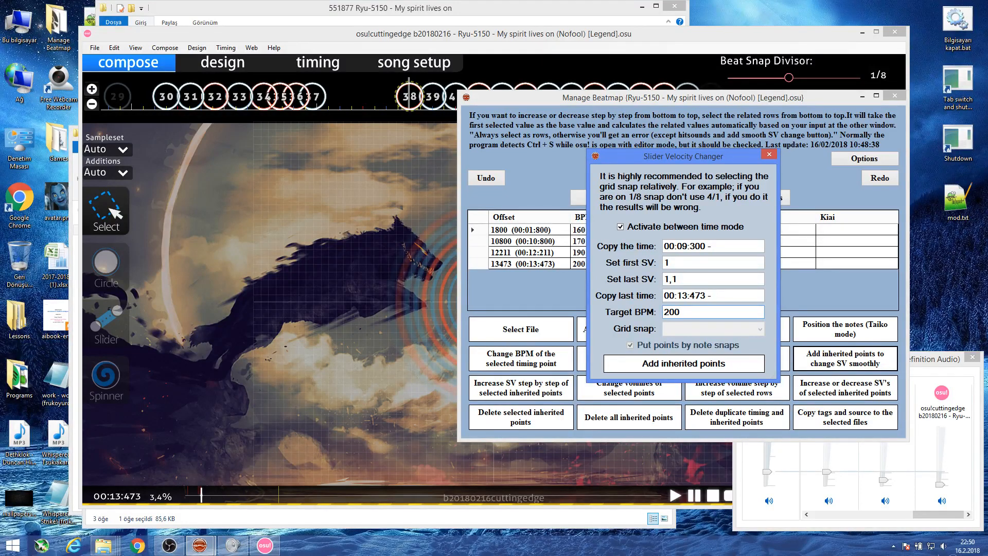
Set the last SV to 1 in the Slider Velocity Changer.
left_click(683, 277)
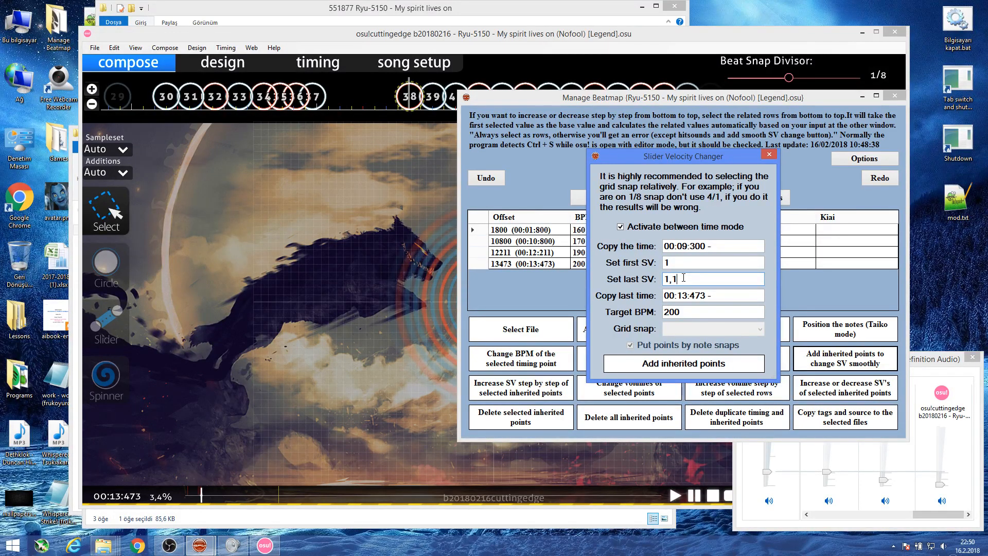
key("BackSpace")
key("BackSpace")
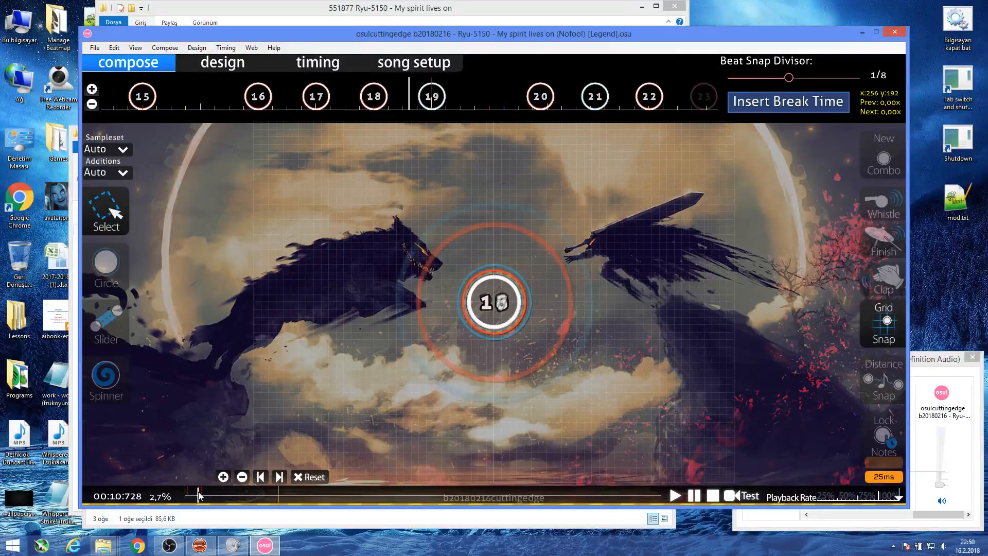
Review the SV range in the osu! editor by selecting note 13 at 00:09:300 and moving to note 38 at 00:13:473.
left_click(309, 476)
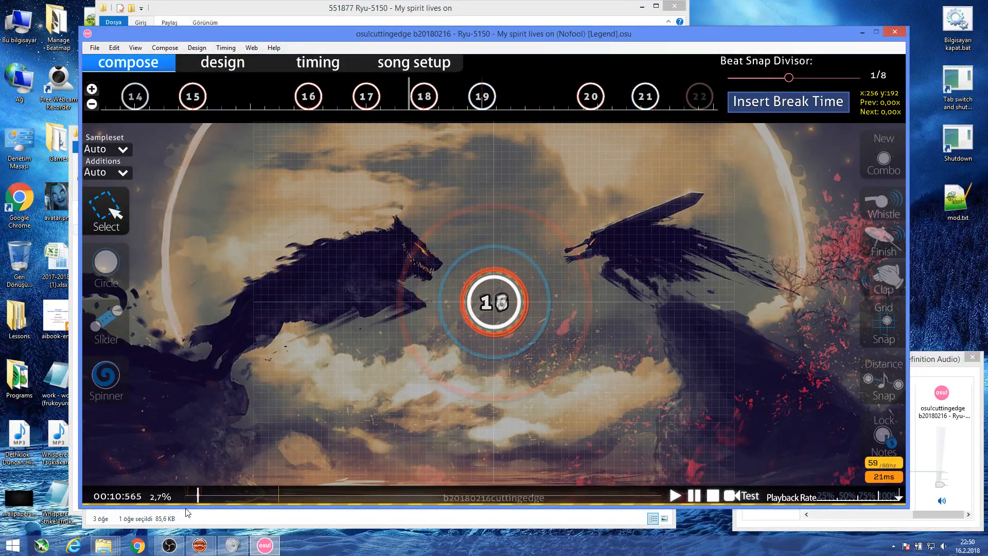
scroll(186, 512, "up", 5)
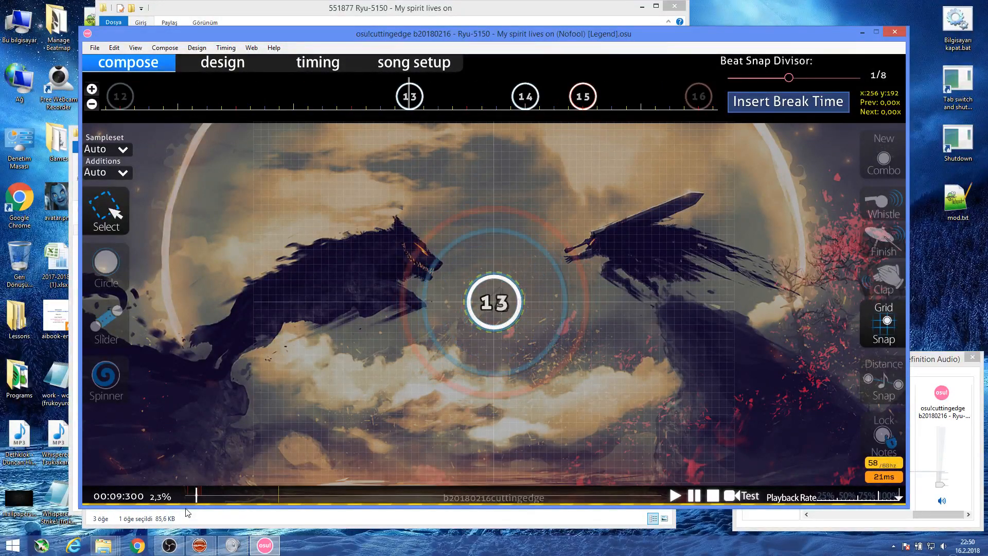
key("e")
key("r")
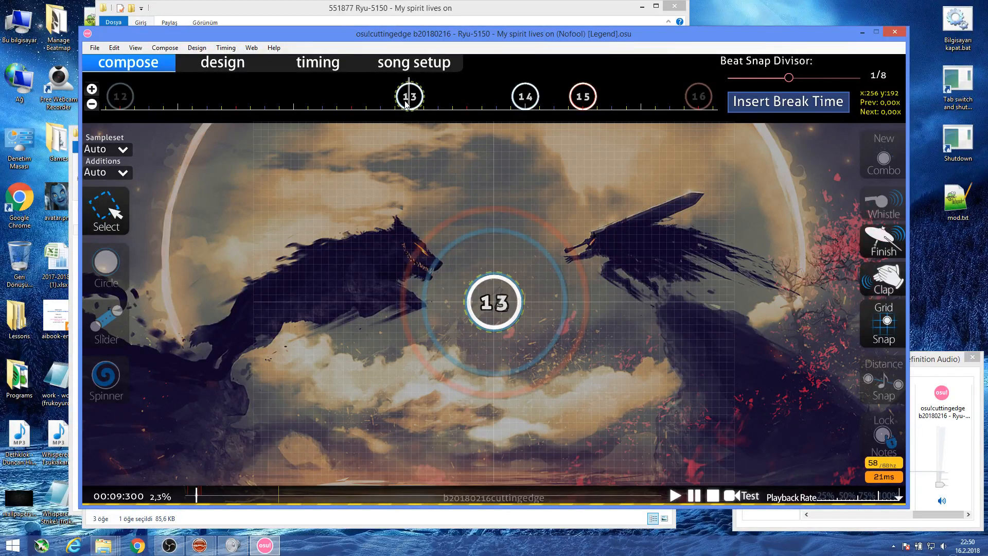
left_click(200, 496)
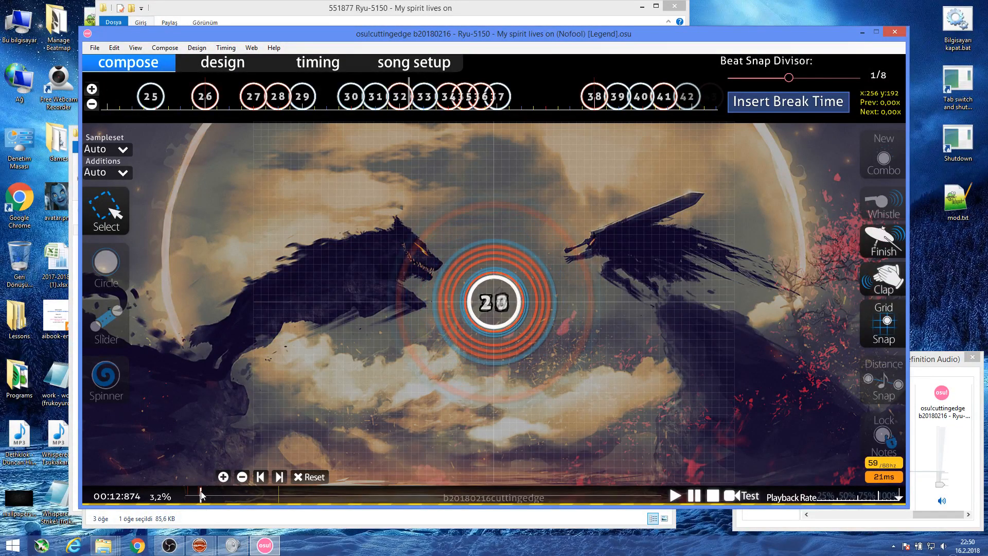
scroll(200, 495, "down", 1)
scroll(200, 496, "down", 3)
key("t")
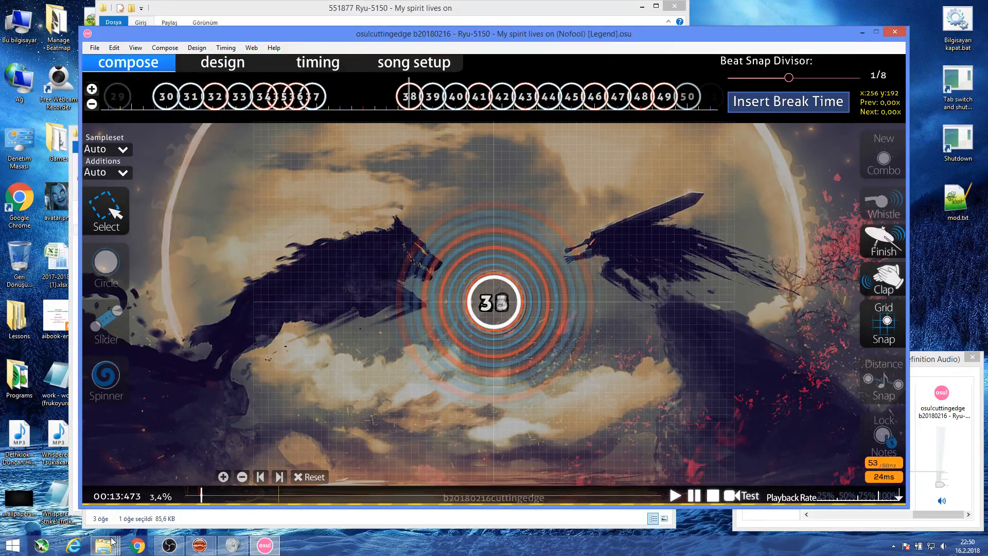
key("e")
key("r")
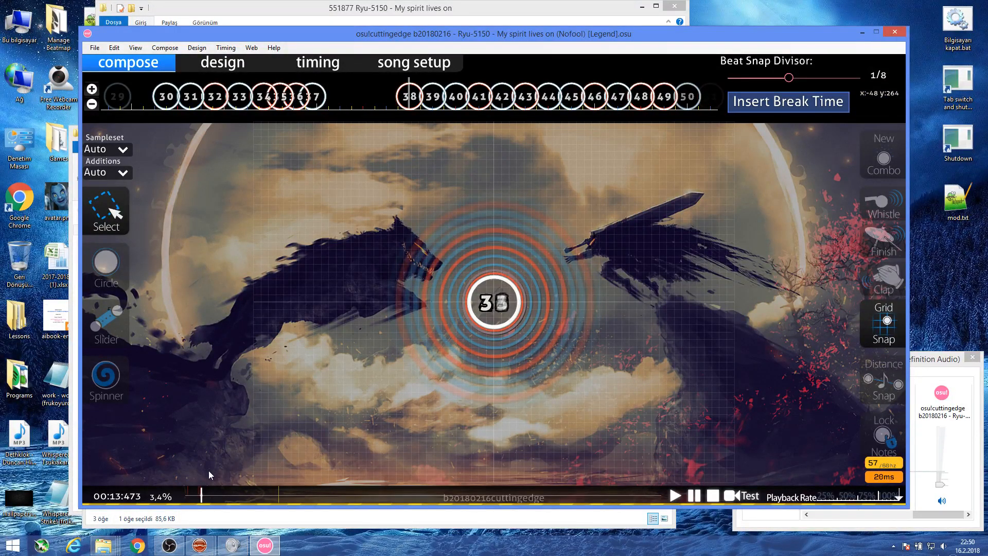
Clear the target BPM in the Slider Velocity Changer and return to note 38 in the osu! editor.
mouse_move(213, 535)
left_click(257, 492)
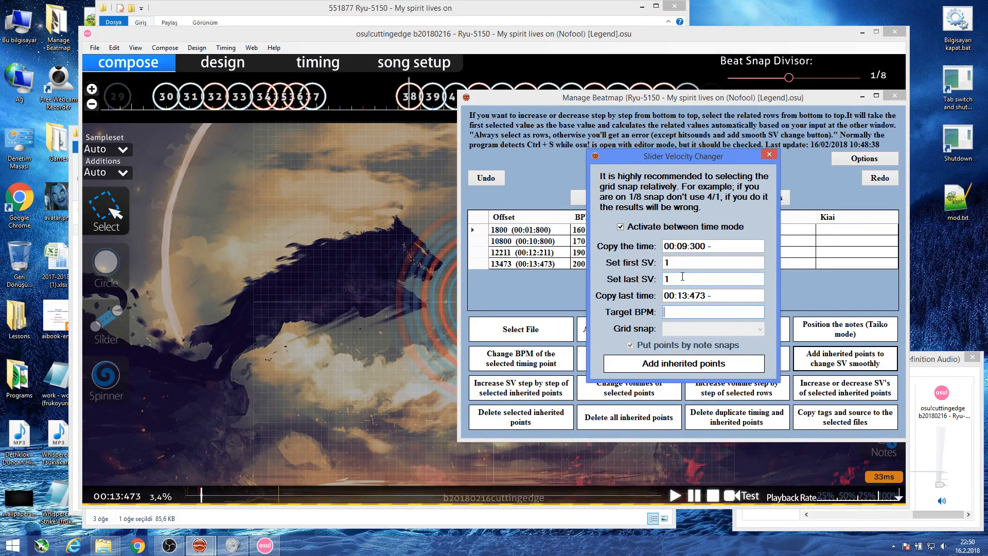
left_click(337, 295)
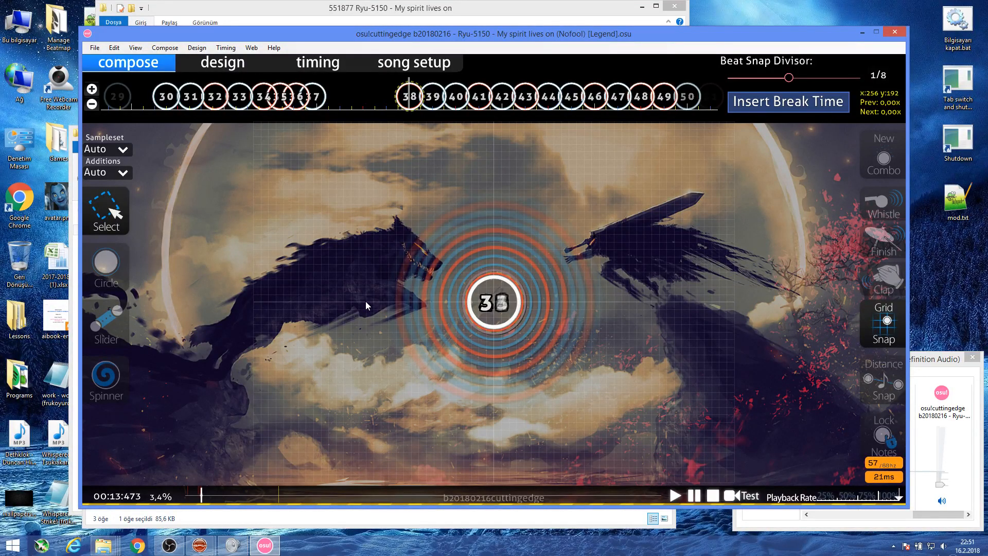
key("super+s")
type("calc")
key("Return")
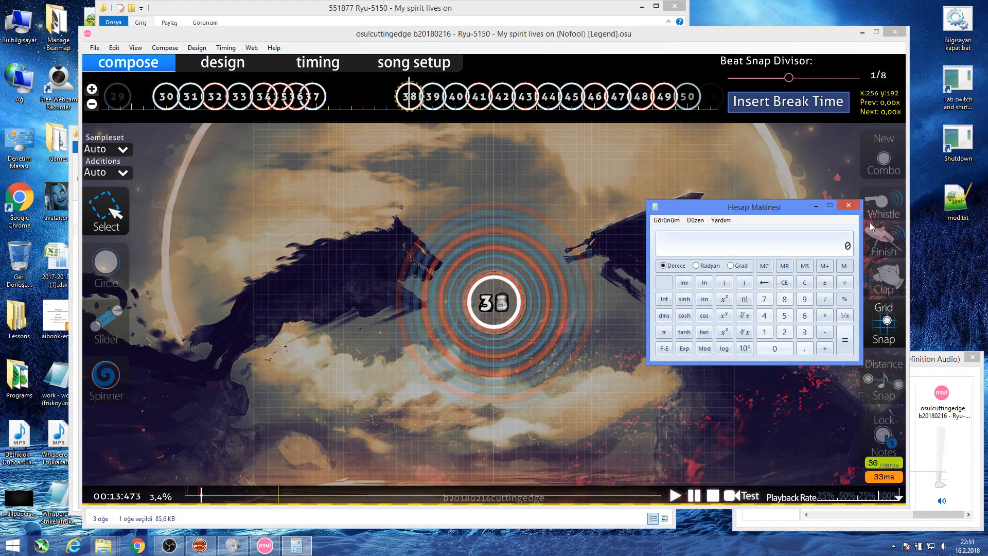
left_click(849, 205)
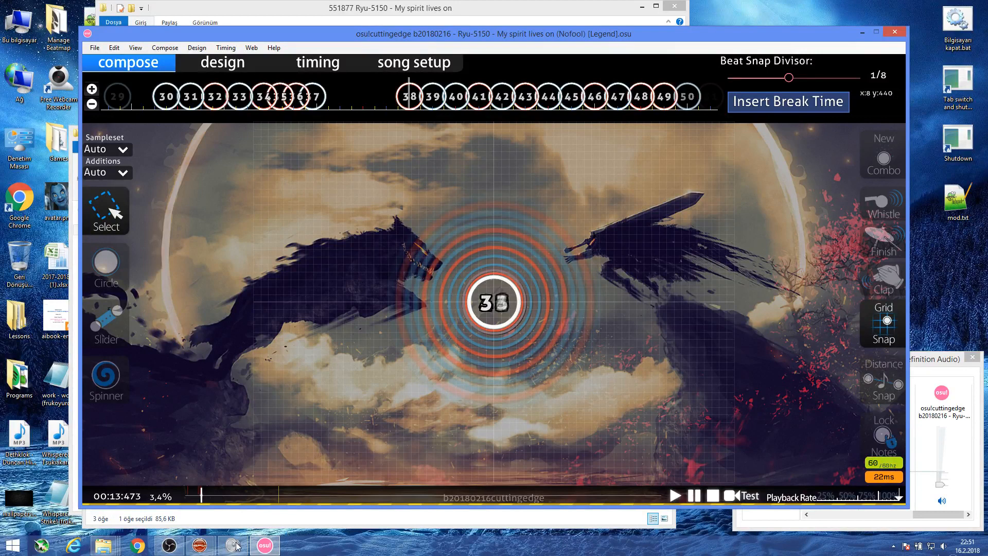
Return to Manage Beatmap and add the inherited points between 00:09:300 and 00:13:473 with no target BPM.
mouse_move(200, 546)
left_click(266, 507)
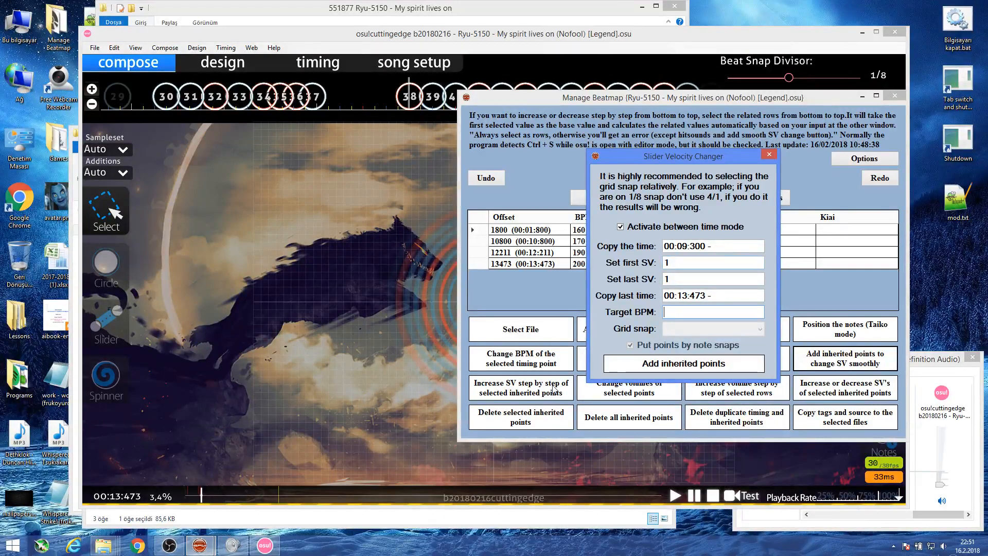
left_click(665, 362)
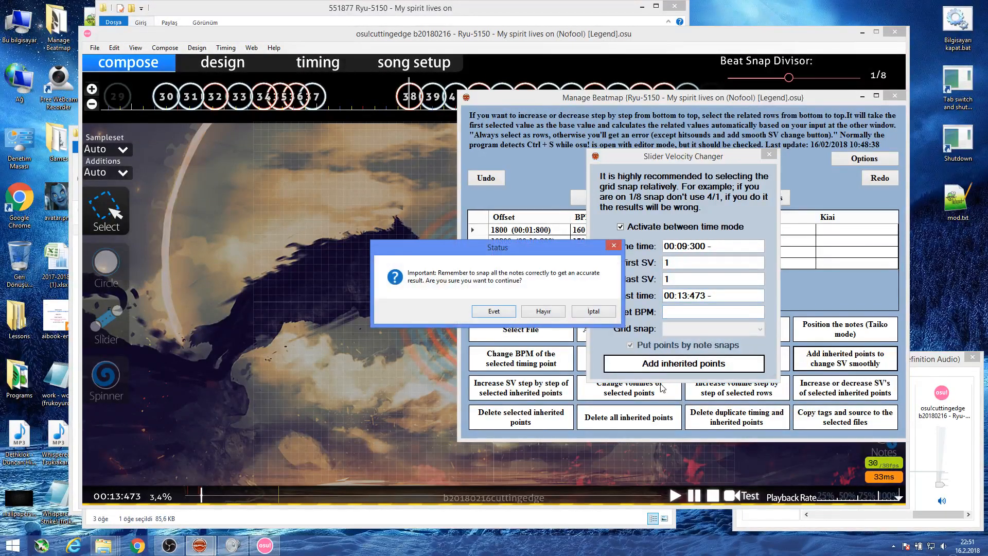
left_click(498, 314)
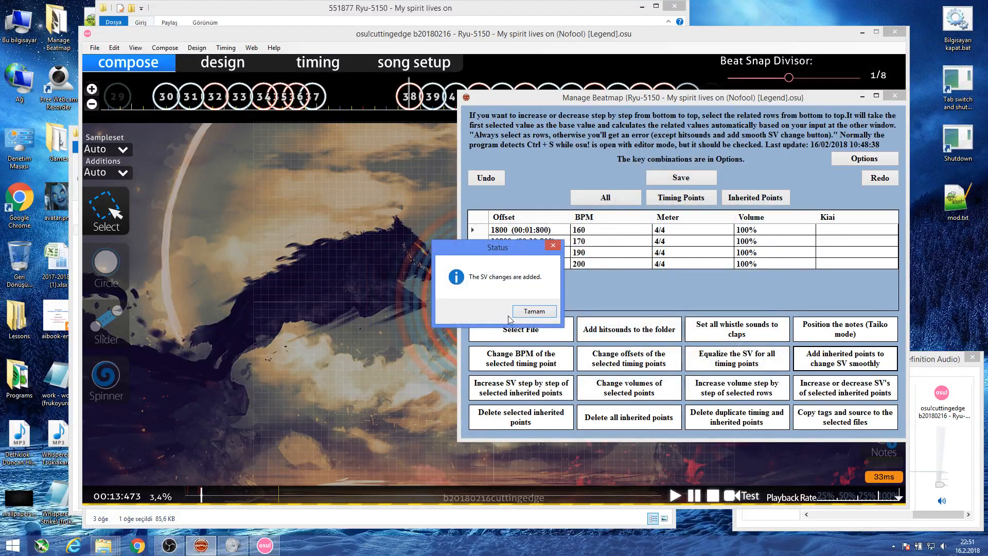
left_click(527, 312)
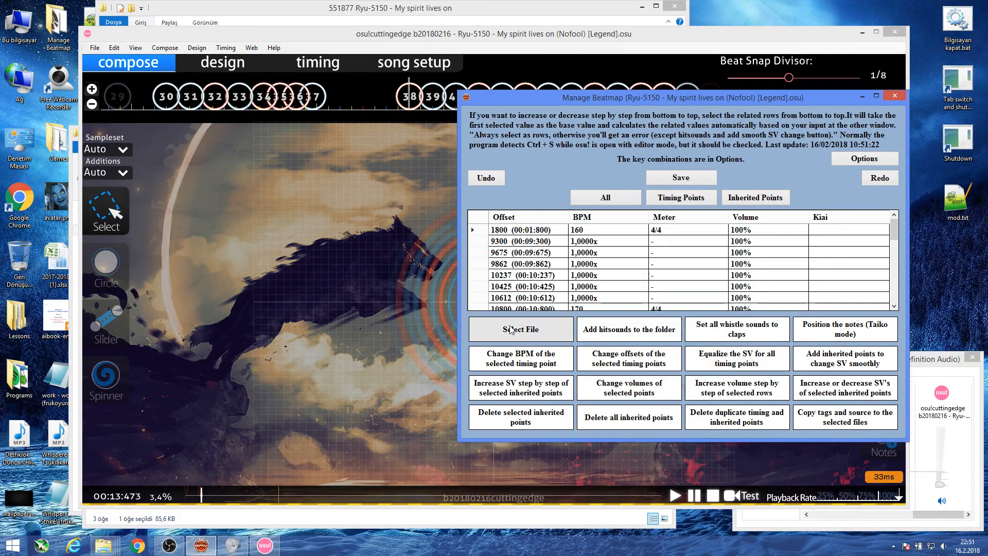
Examine the SV values of the added points around the 10800 BPM change and down to the last point at 13473.
scroll(894, 236, "down", 1)
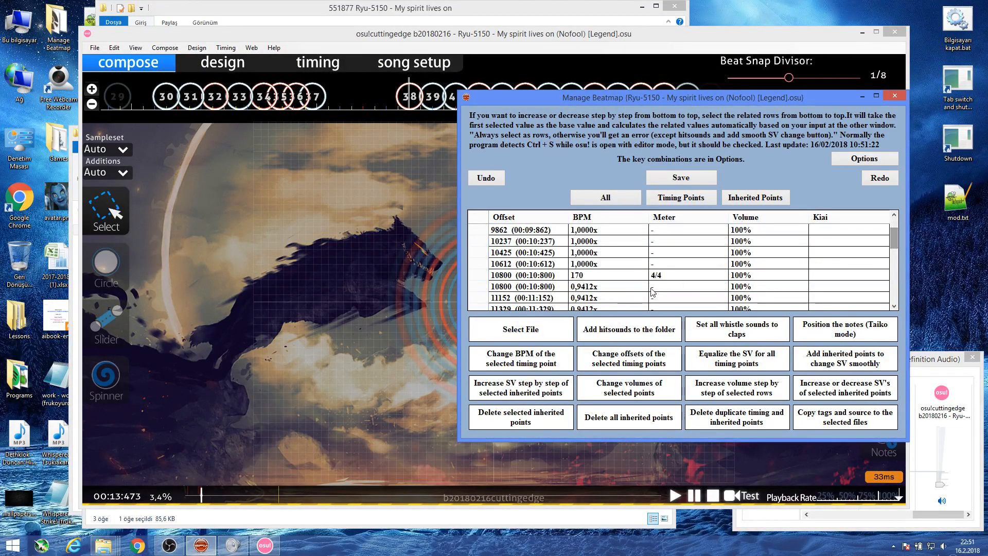
left_click(595, 276)
left_click(595, 286)
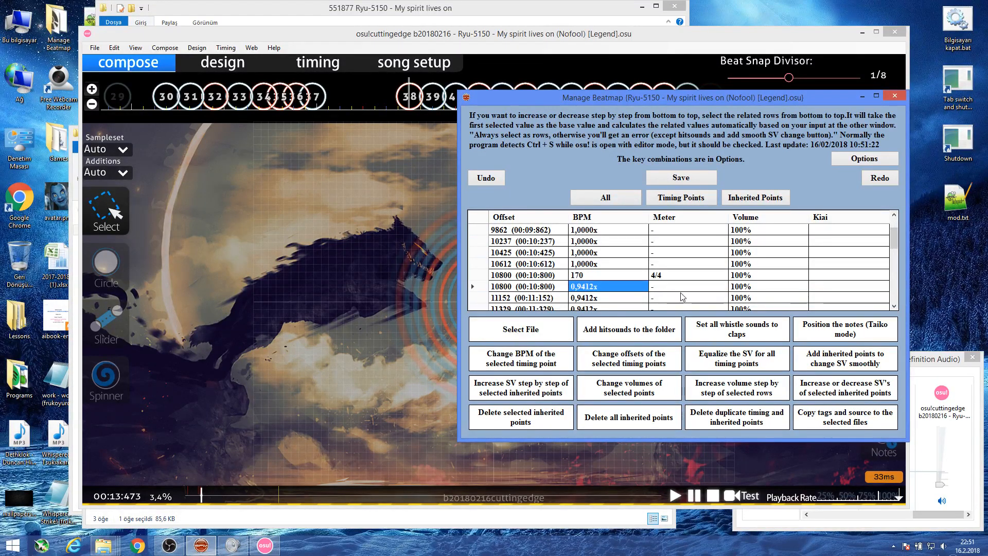
scroll(894, 251, "down", 1)
key("Up")
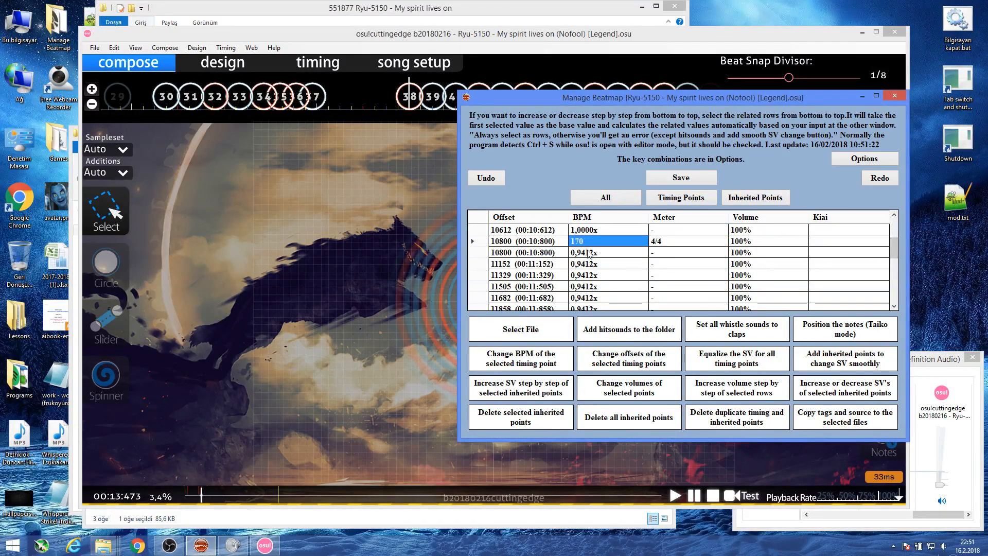
key("Down")
left_click_drag(892, 244, 892, 301)
left_click(619, 297)
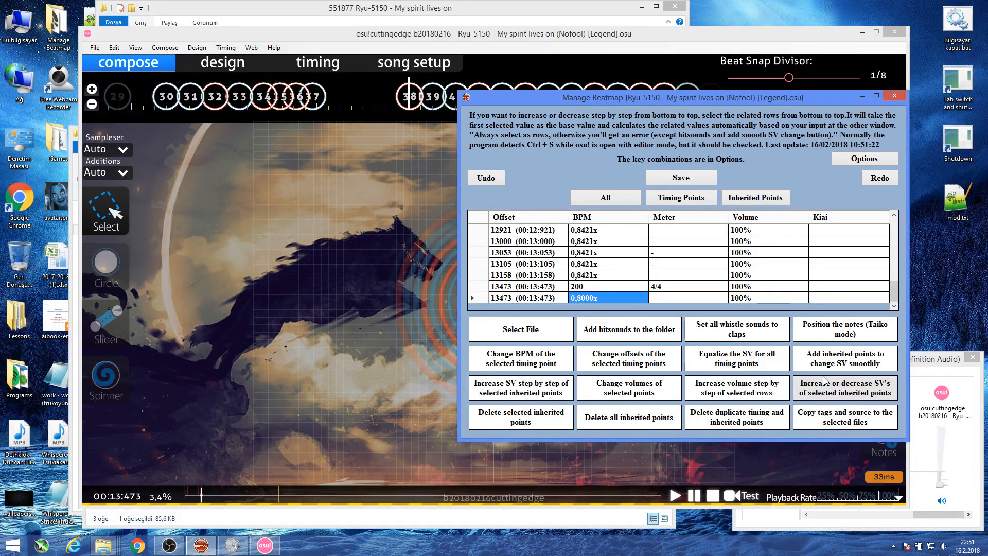
Delete all inherited points from the beatmap.
left_click(628, 418)
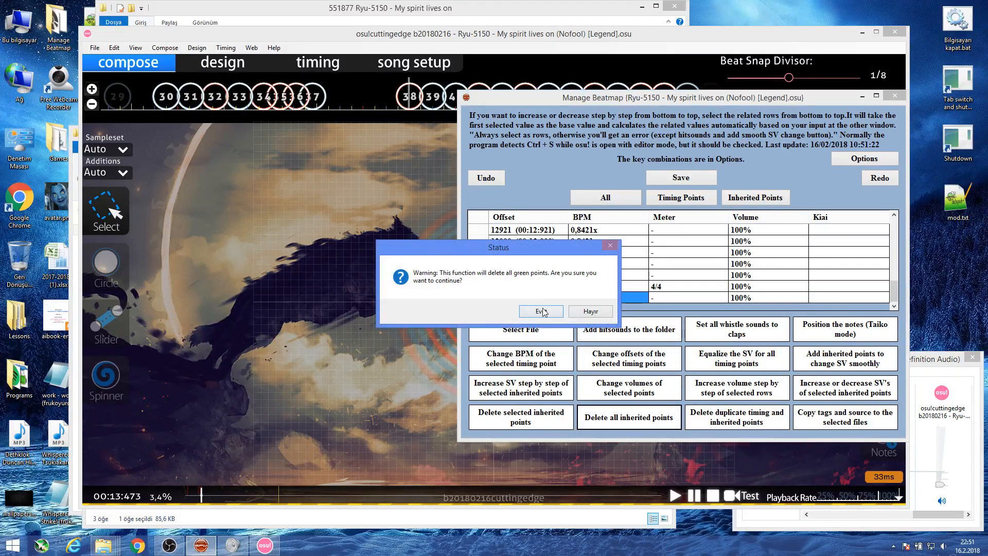
left_click(540, 311)
left_click(521, 311)
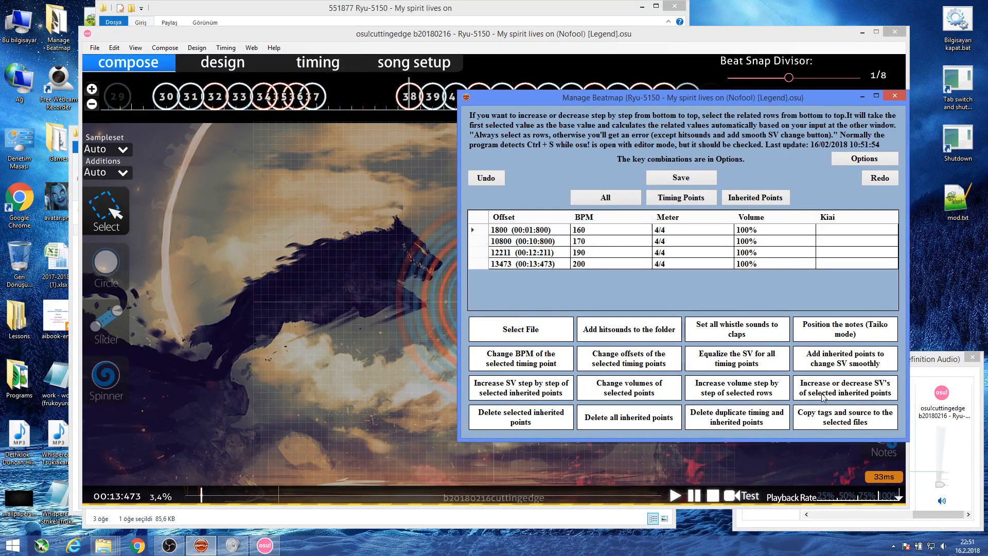
Reopen the Slider Velocity Changer in between time mode with last time 00:13:473, moving to note 13 at 00:09:300 in the osu! editor.
left_click(844, 358)
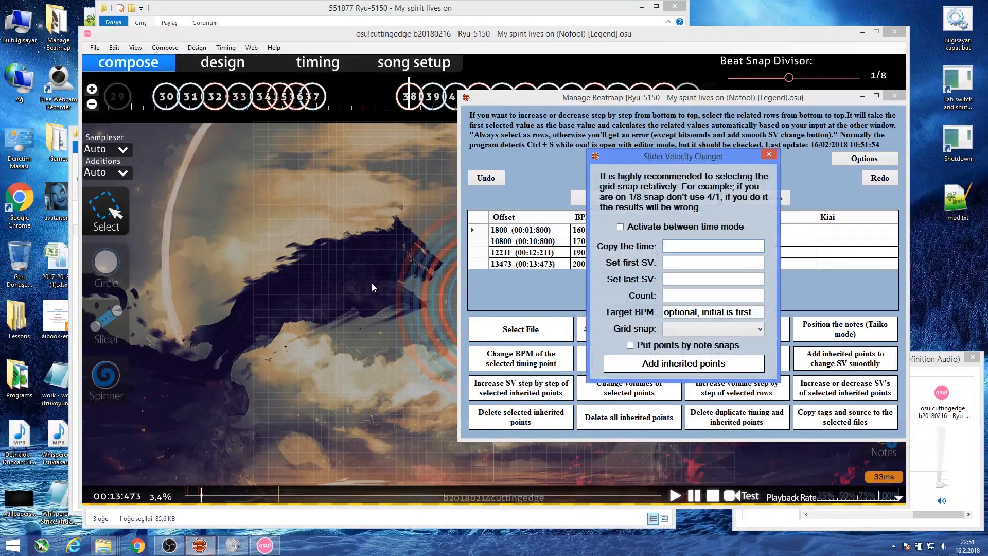
left_click(633, 229)
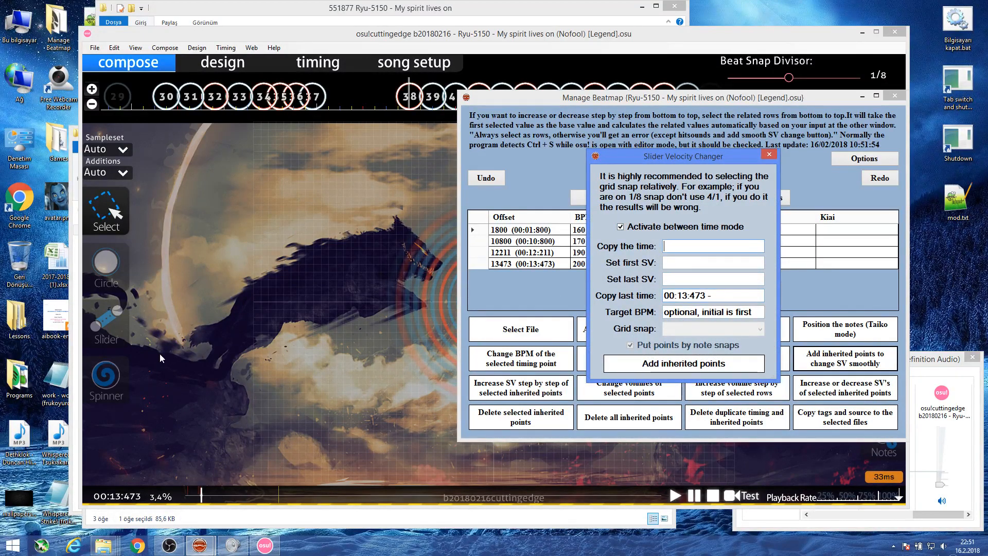
left_click(160, 353)
scroll(162, 317, "up", 10)
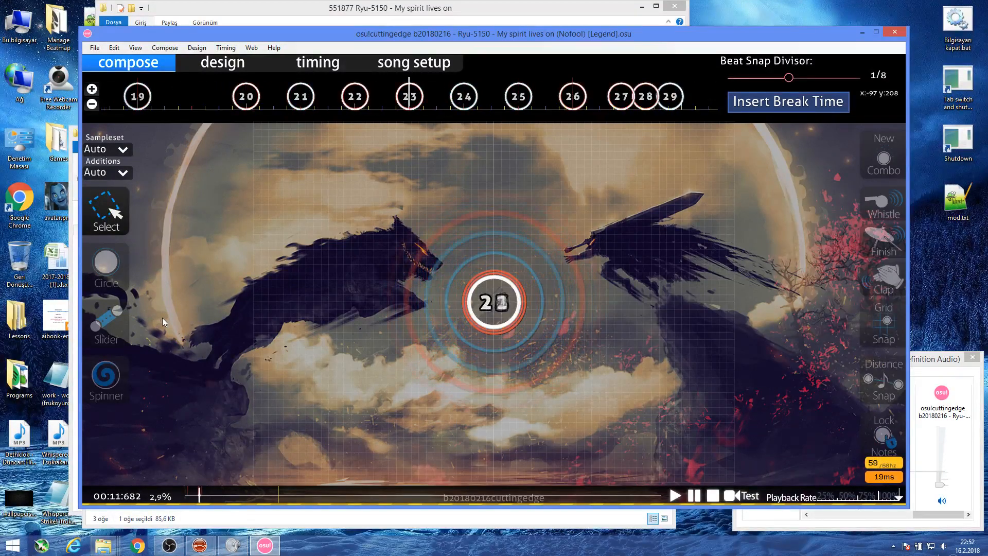
scroll(162, 317, "up", 10)
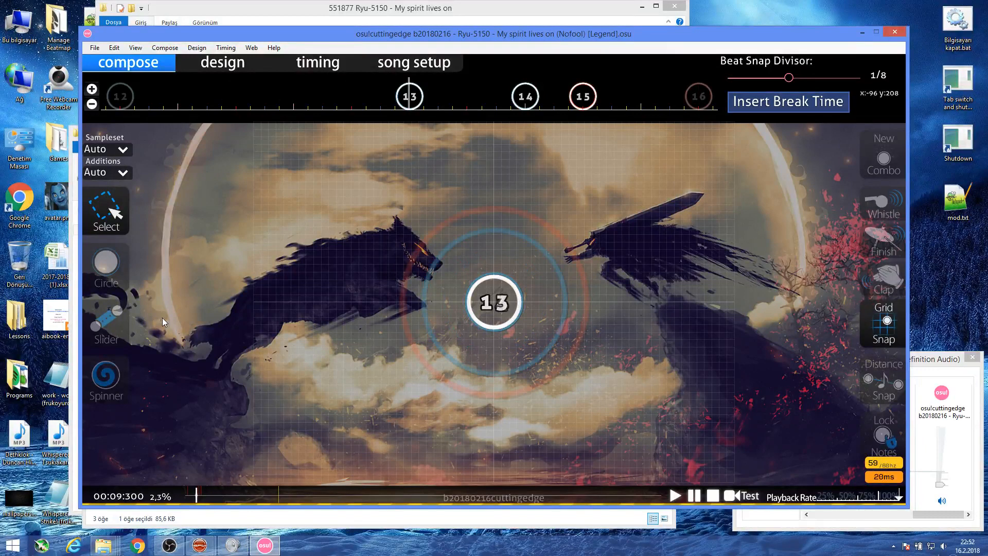
left_click(199, 545)
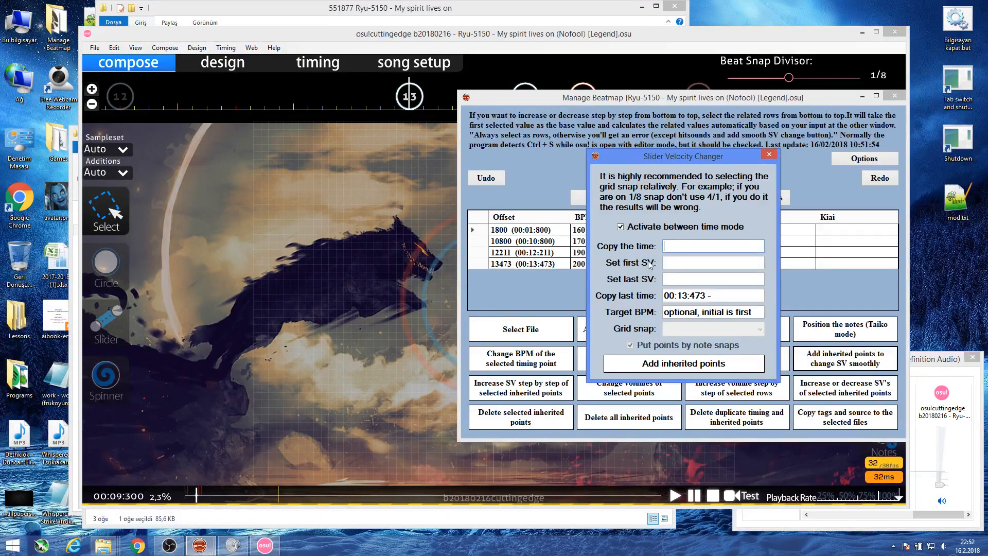
Enter start time 00:09:300, first SV 1, last SV 1 and target BPM 200 in the Slider Velocity Changer.
left_click(696, 262)
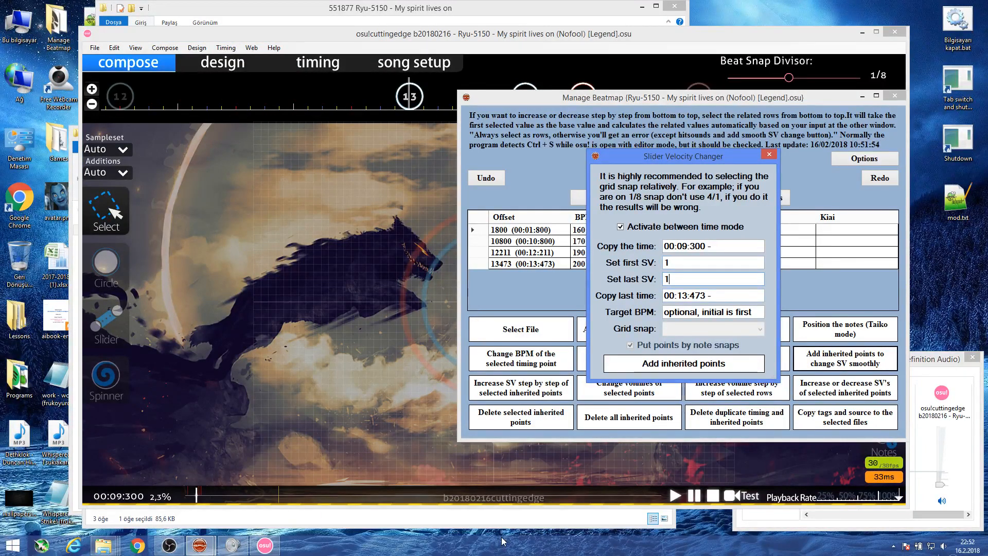
key("Tab")
key("Tab")
type("2")
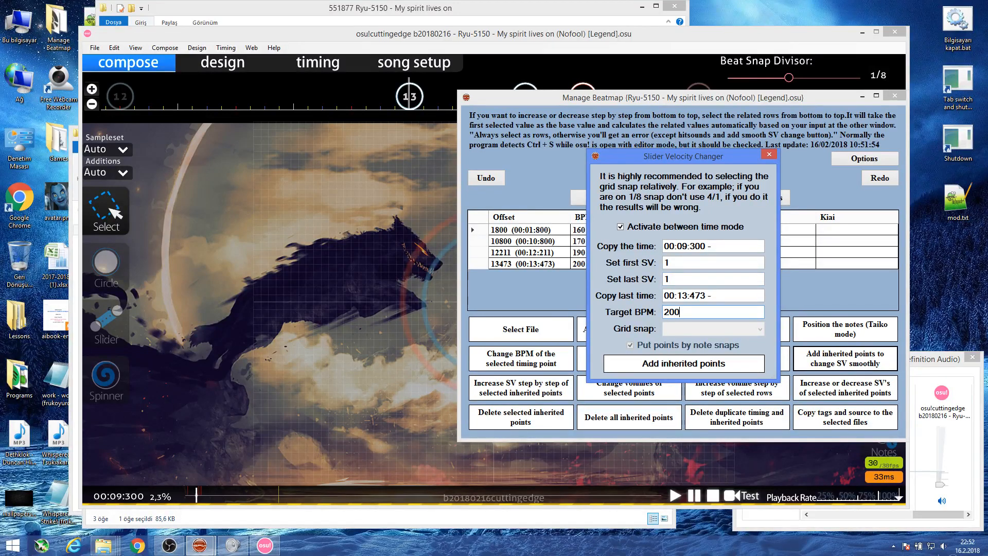
key("ctrl+a")
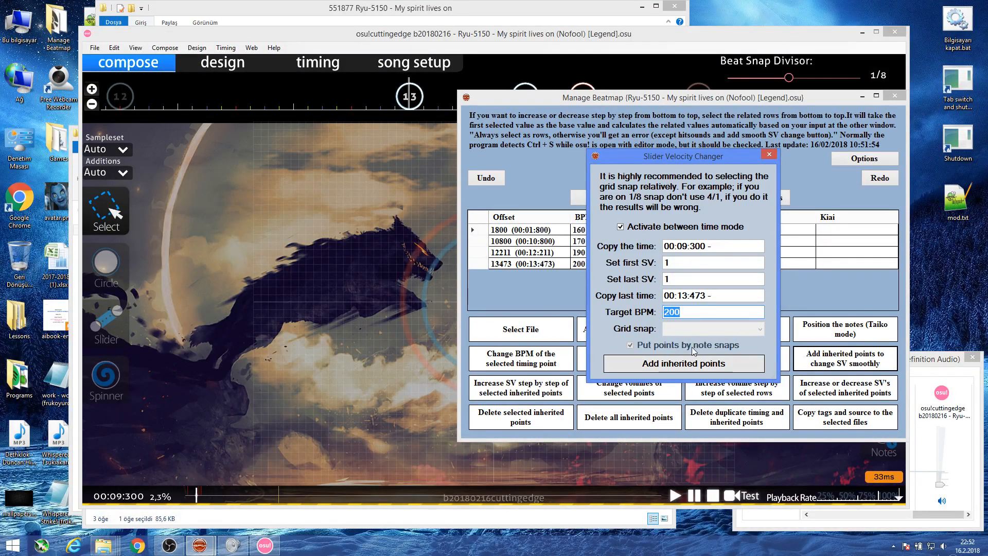
Add the inherited points with the target BPM applied and confirm the snapping prompt.
left_click(678, 365)
left_click(490, 311)
left_click(535, 311)
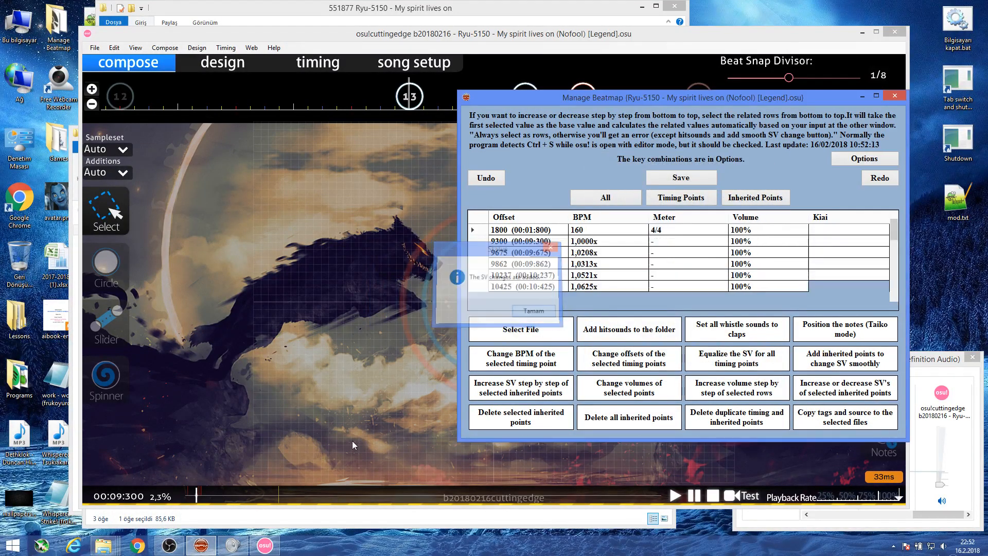
Examine the SV value of each inherited point from 00:09:300 to 00:10:612 in Manage Beatmap.
left_click(205, 548)
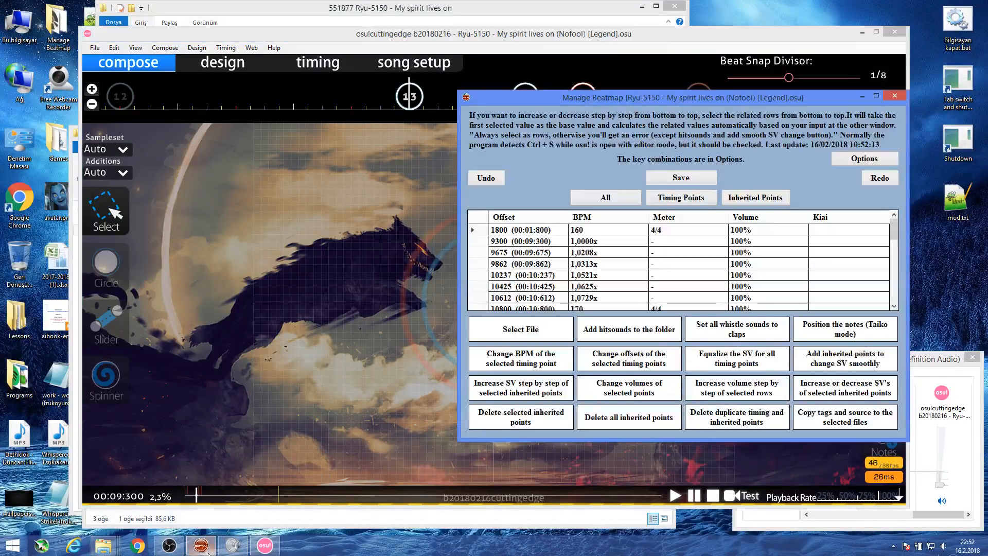
left_click(581, 241)
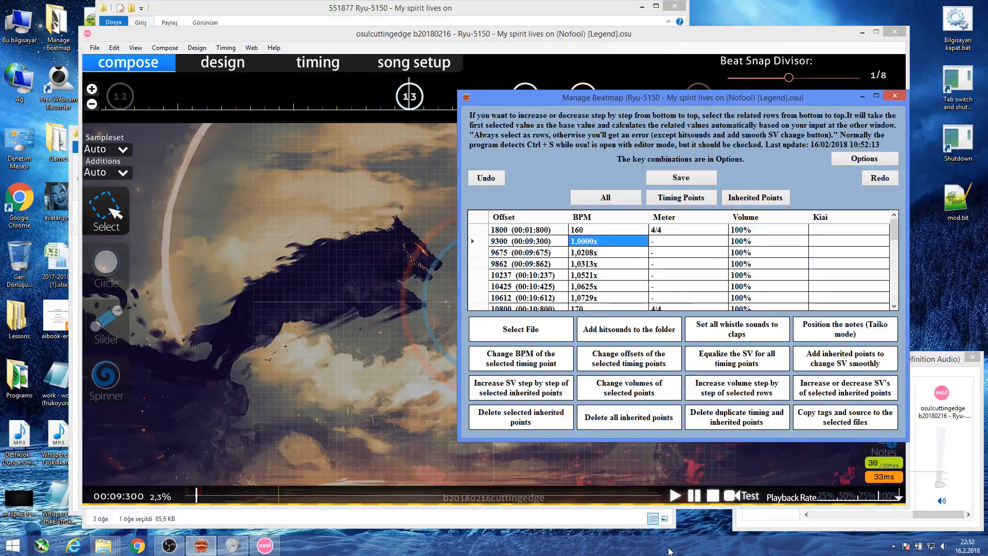
key("Down")
key("Down")
key("Down")
key("Down")
key("Down")
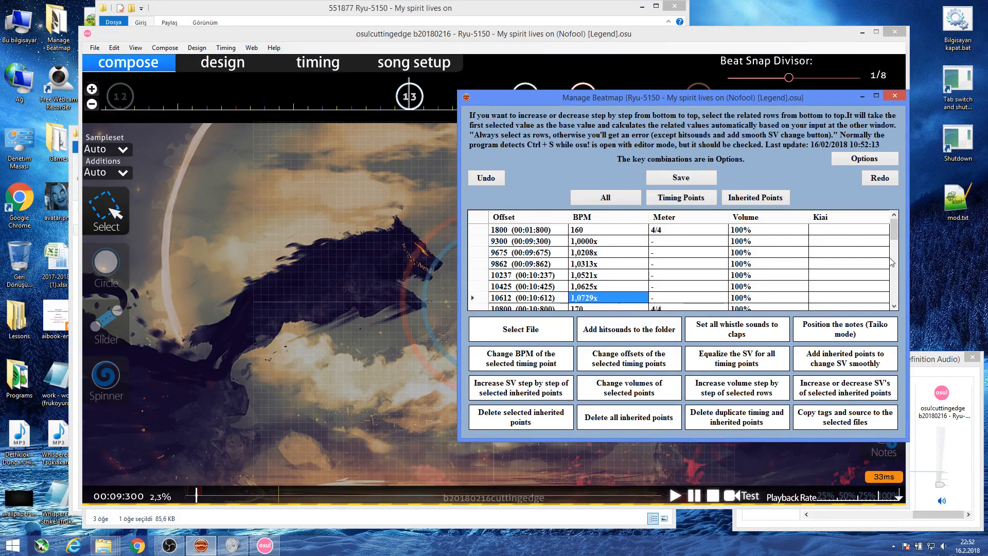
Compare the SV values at the 00:10:800 BPM change with those at the final 00:13:473 timing point.
scroll(894, 307, "down", 8)
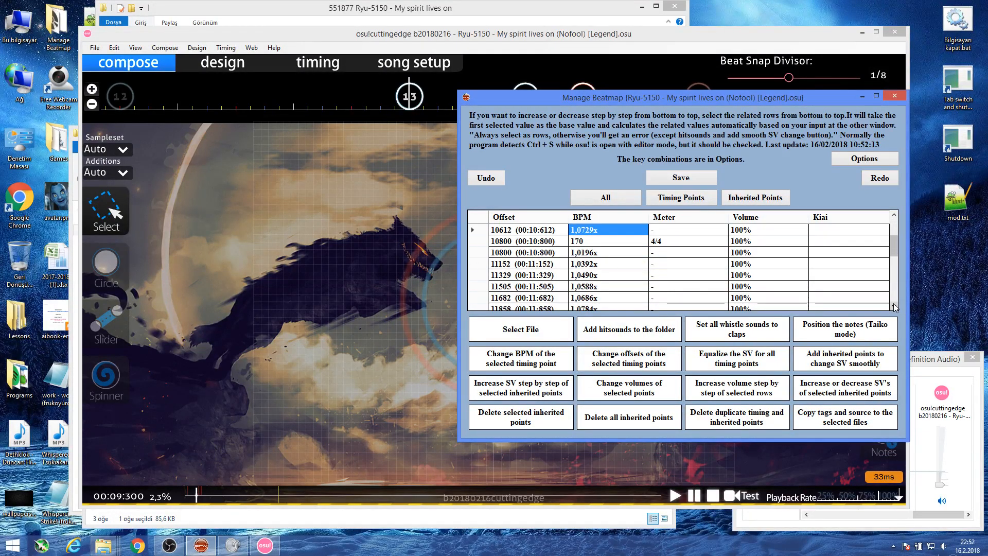
left_click(625, 242)
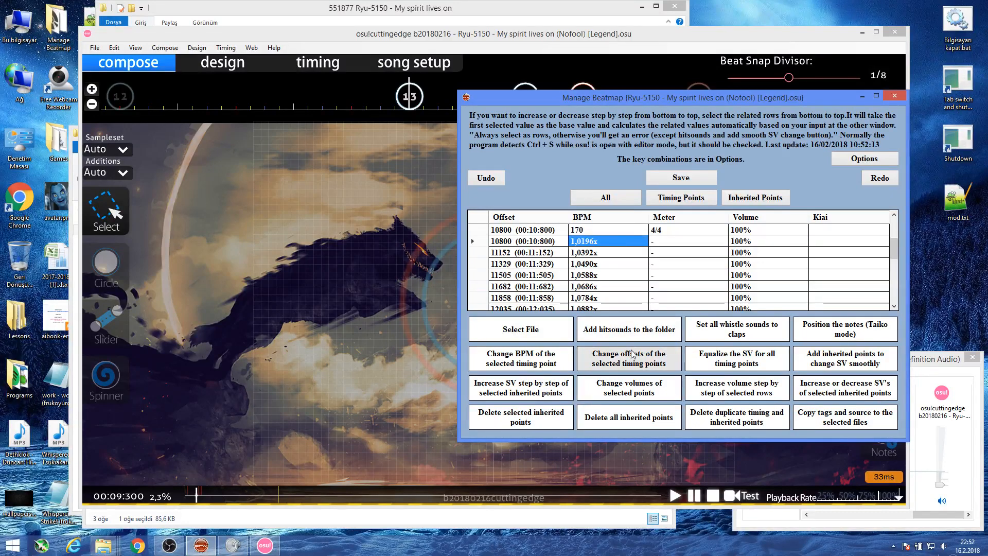
left_click_drag(899, 251, 895, 299)
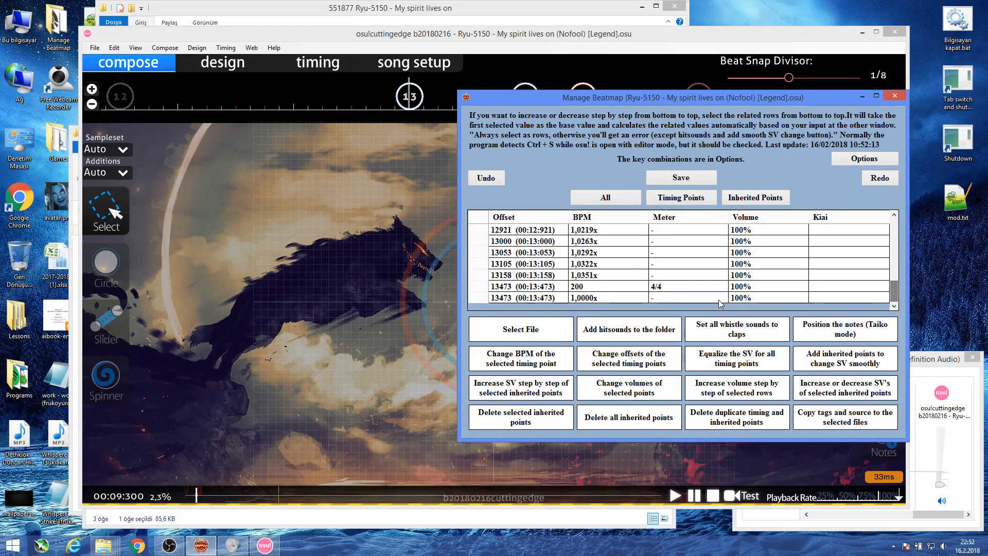
left_click(471, 294)
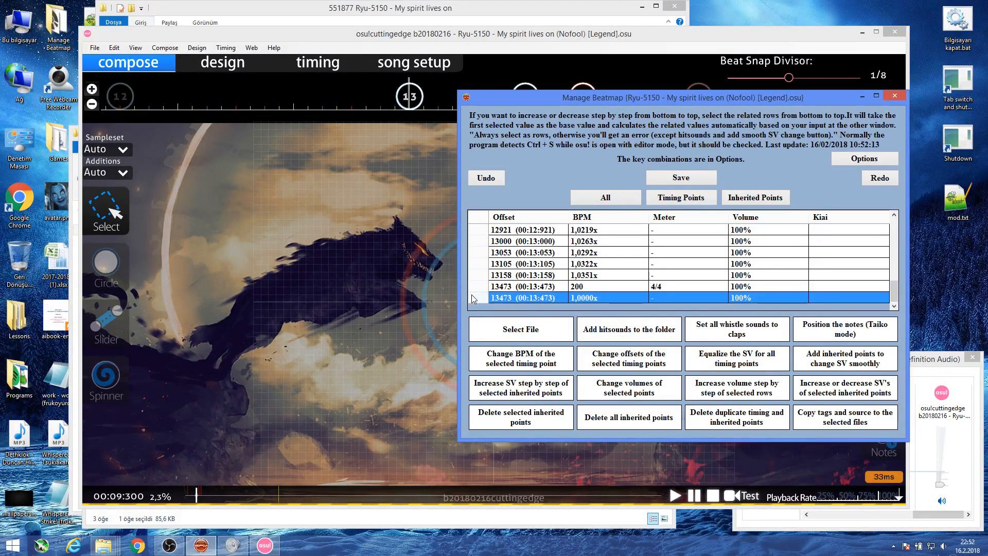
left_click(593, 286)
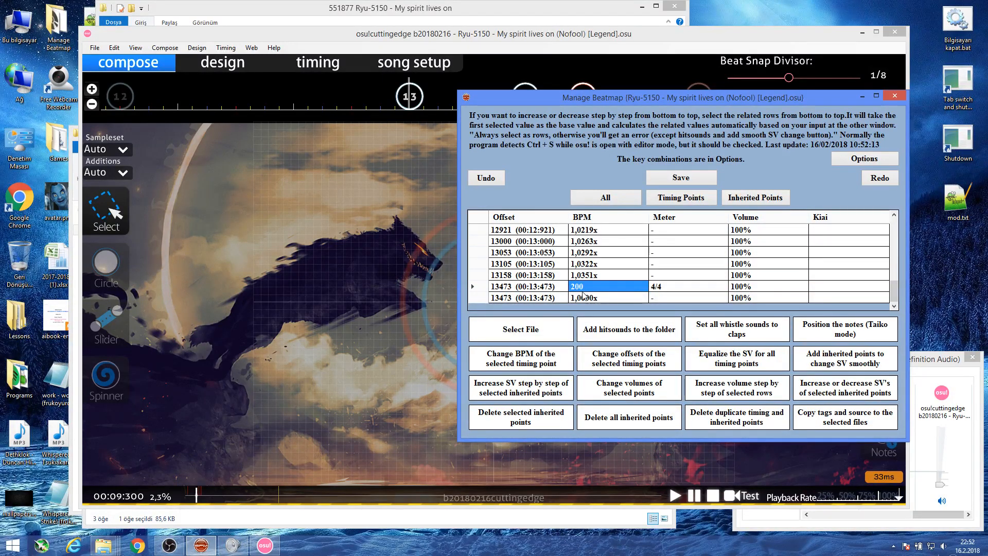
left_click(582, 297)
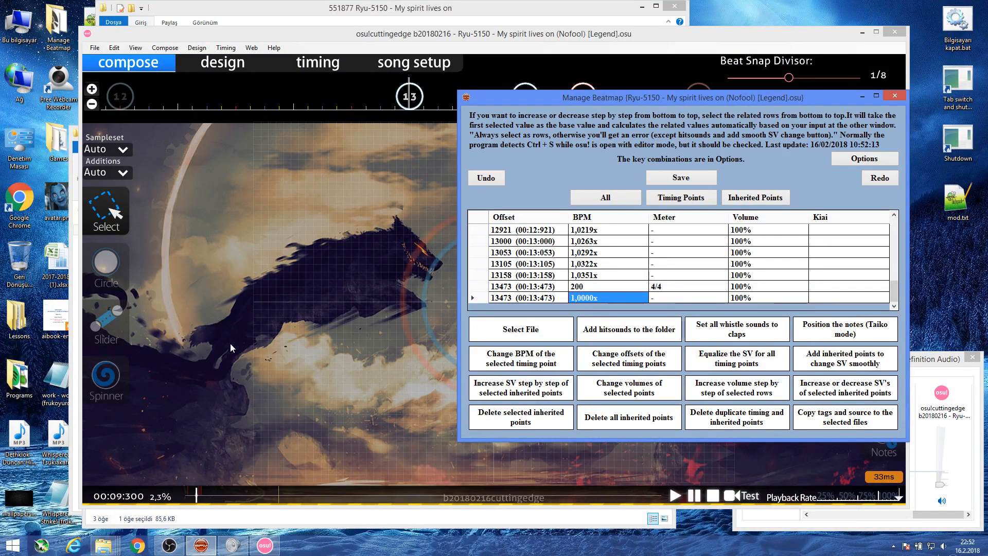
Switch to osu!, exit the editor to the song list and reopen the Legend difficulty to reload its timing points.
left_click(230, 344)
key("Escape")
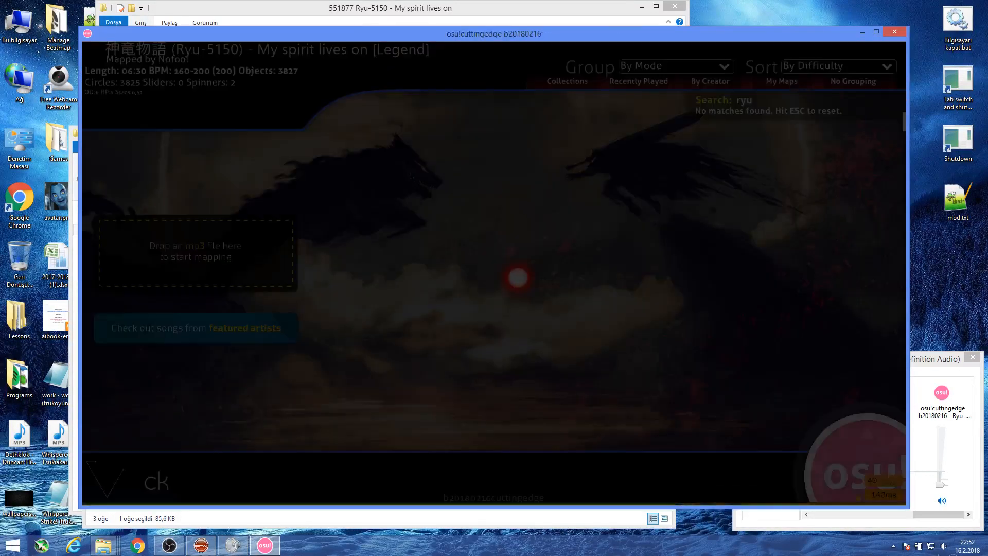
left_click(712, 263)
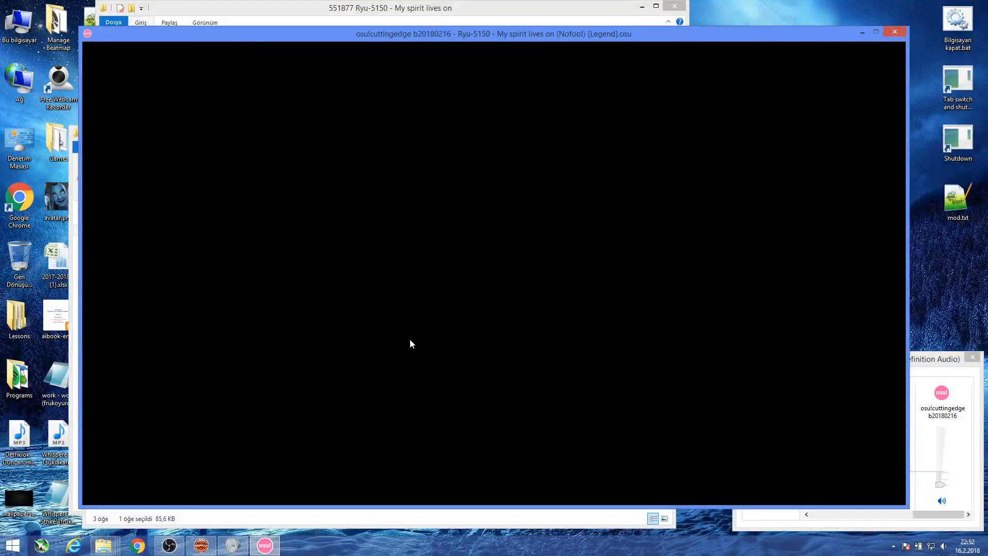
key("t")
Test-play the beatmap from 00:08:175 through the SV change section, switching autoplay off partway.
scroll(409, 338, "up", 1)
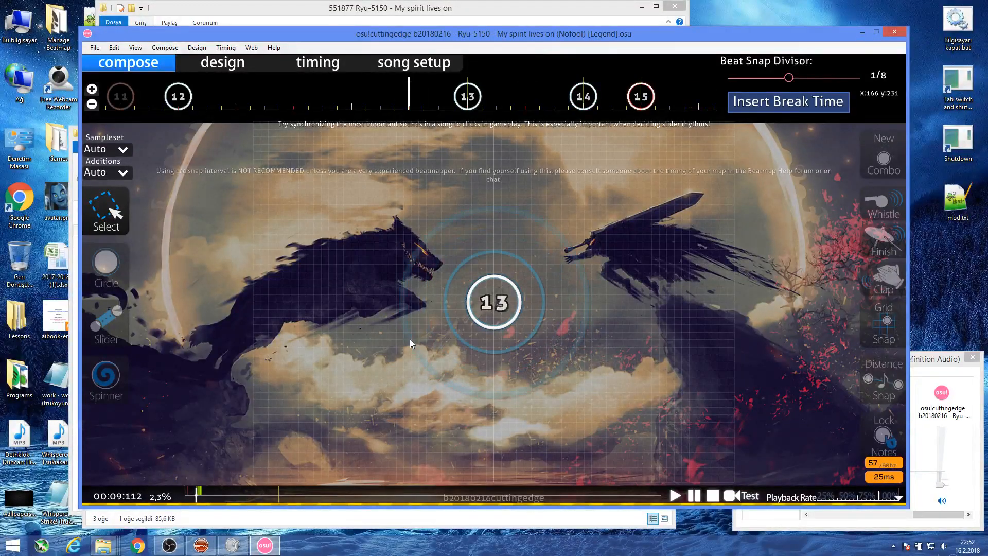
scroll(410, 339, "up", 1)
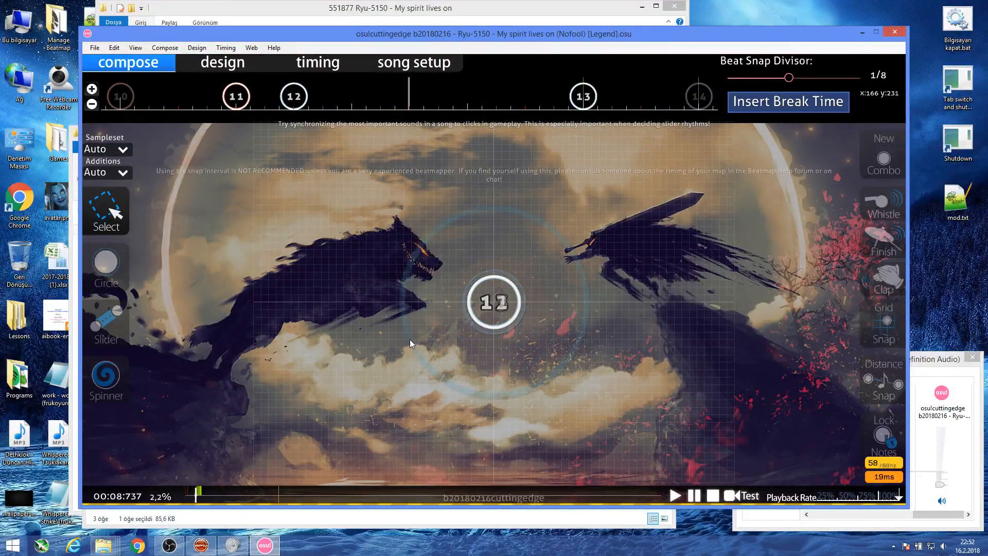
scroll(410, 339, "up", 1)
scroll(410, 338, "up", 1)
key("t")
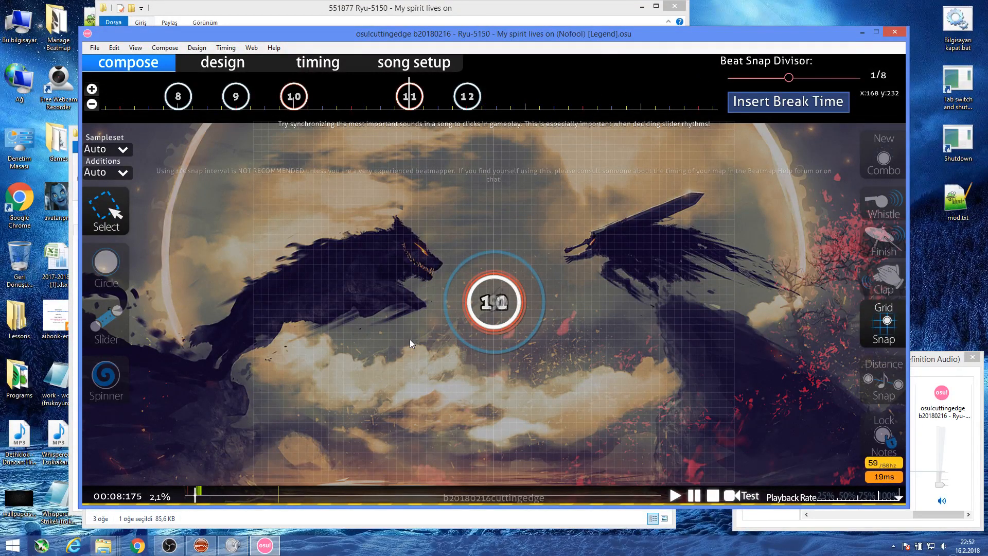
key("F5")
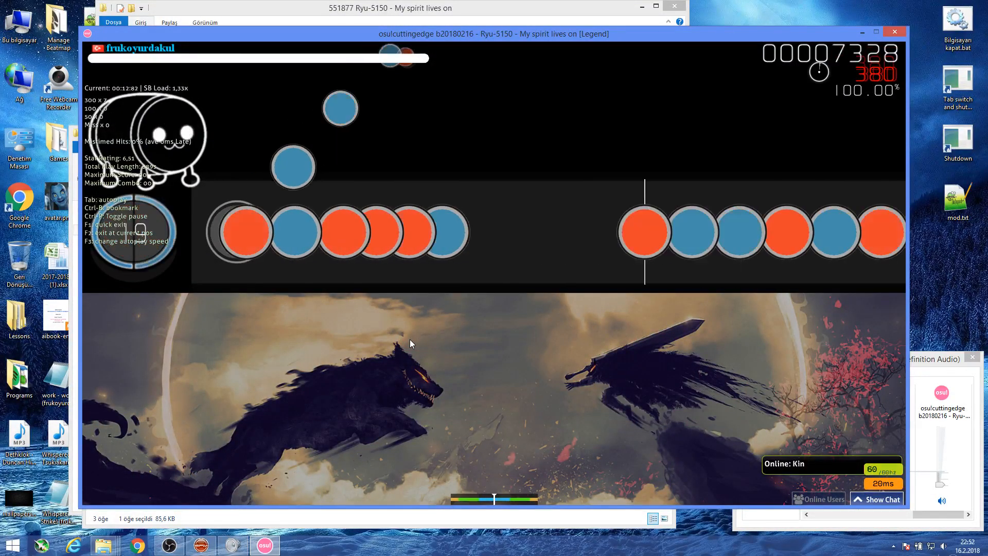
key("Tab")
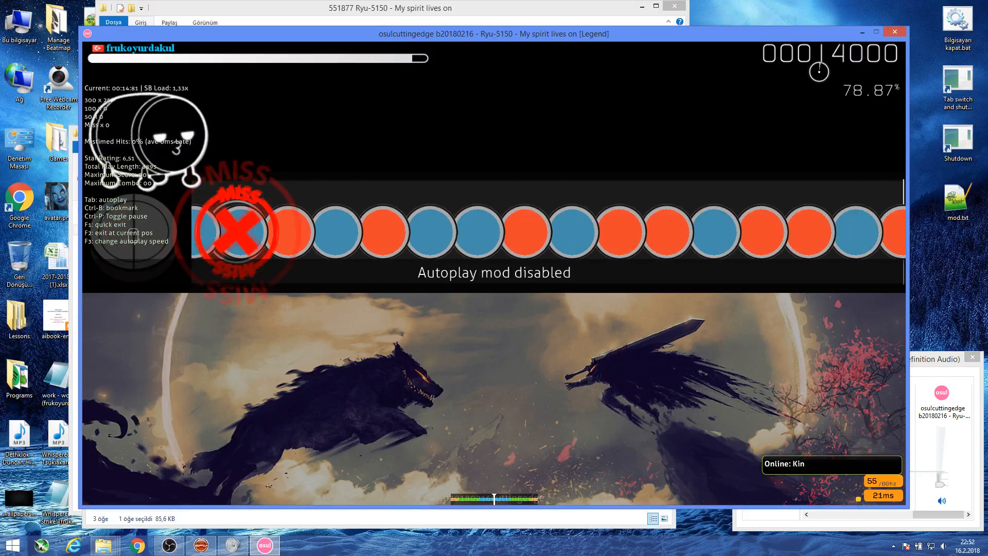
Quit the test play, return to the editor and minimize osu! to get back to Manage Beatmap.
key("Escape")
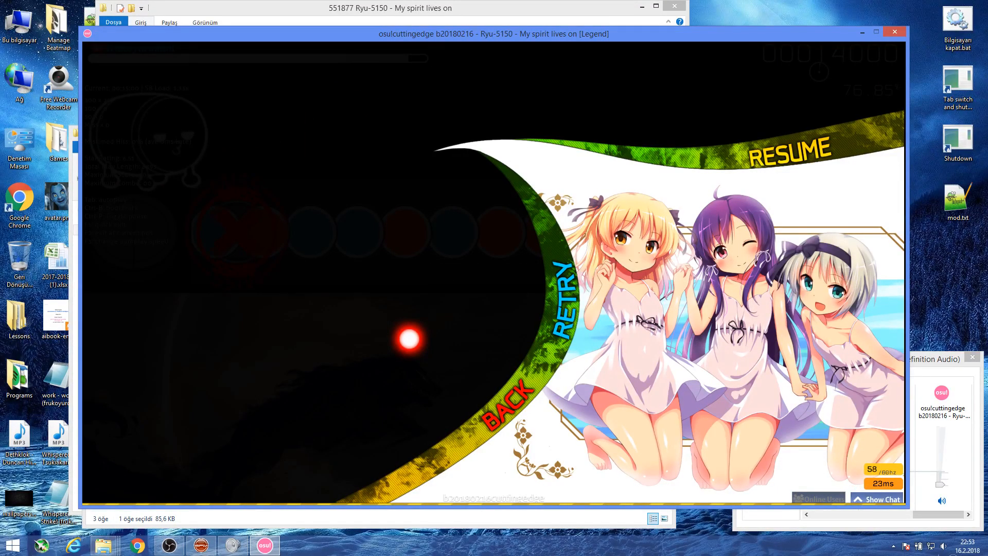
left_click(513, 403)
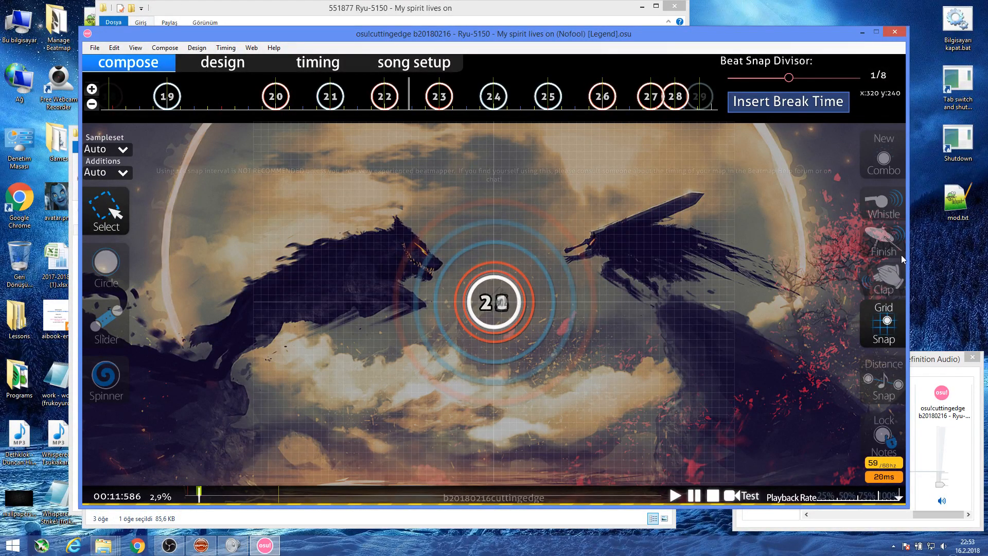
left_click(861, 32)
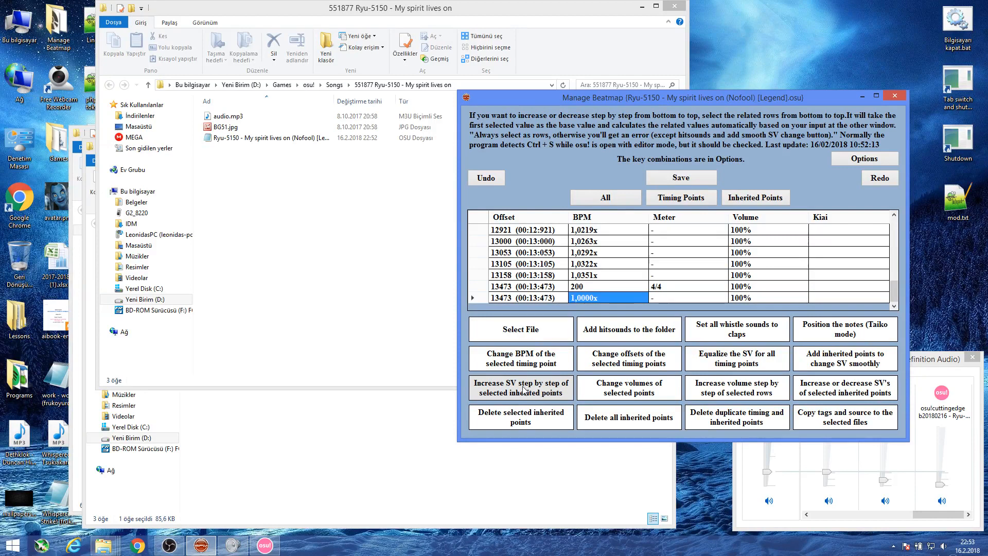
Increase the SV step by step for the inherited points from 00:09:300 to 00:10:612, with a last SV of 1.6.
left_click(755, 198)
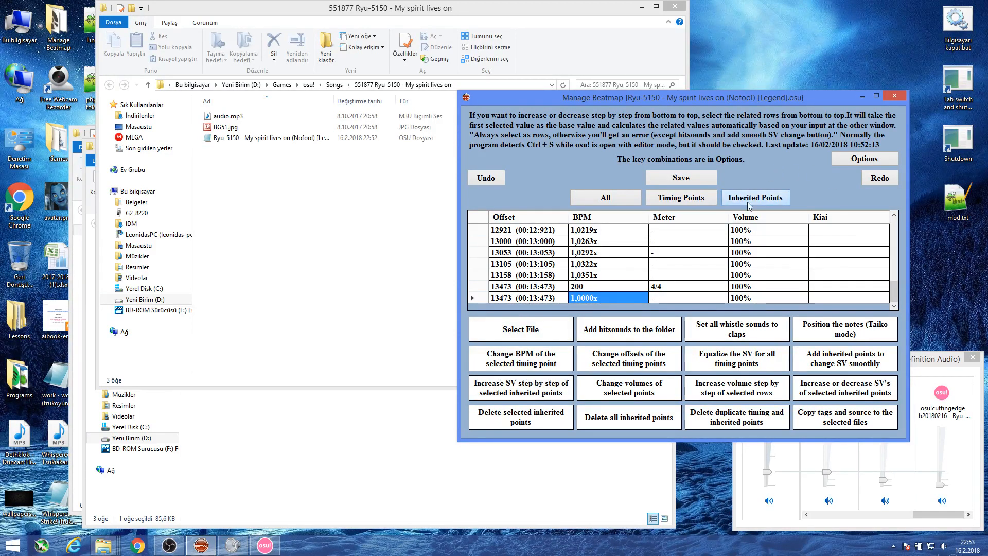
left_click(473, 229)
left_click(474, 276, "shift")
left_click(475, 286, "shift")
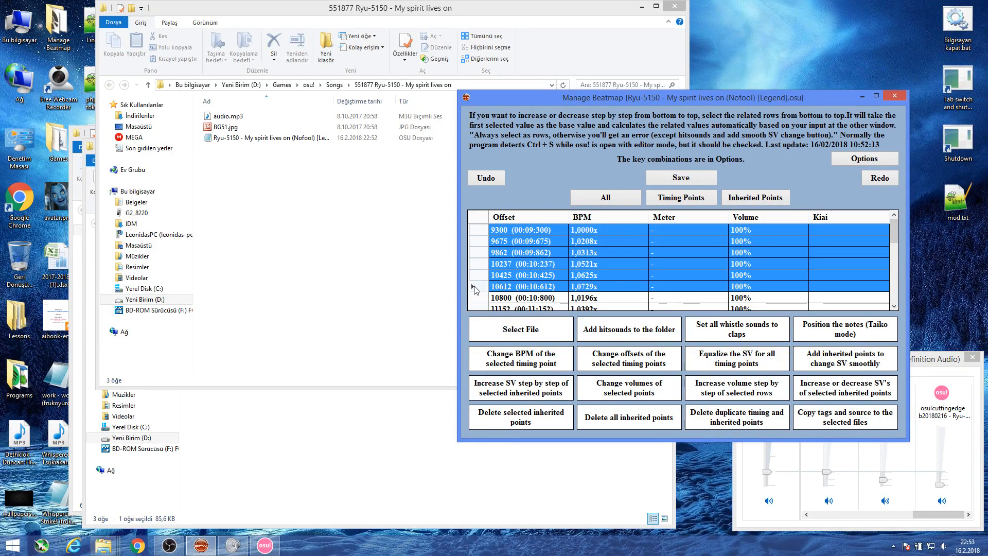
left_click(526, 393)
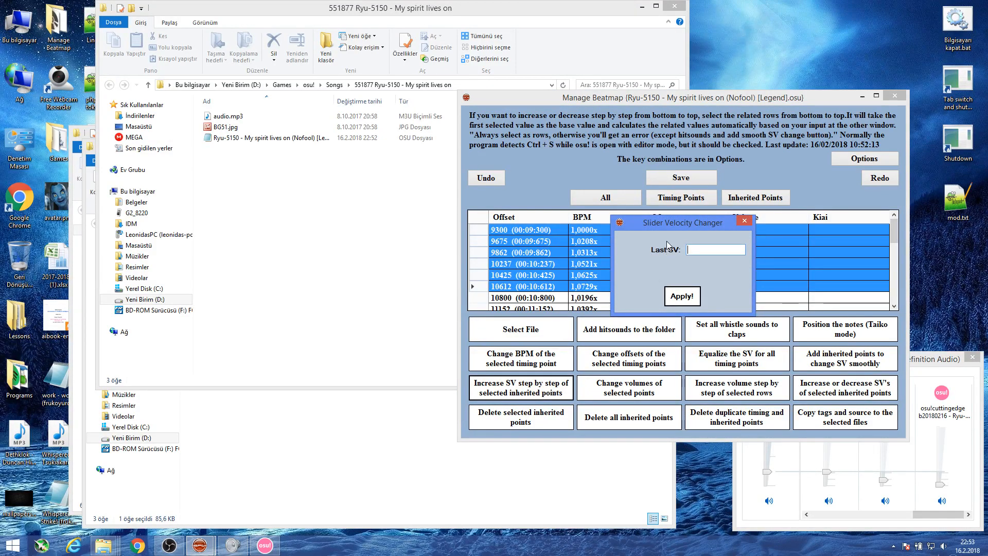
left_click_drag(666, 223, 343, 241)
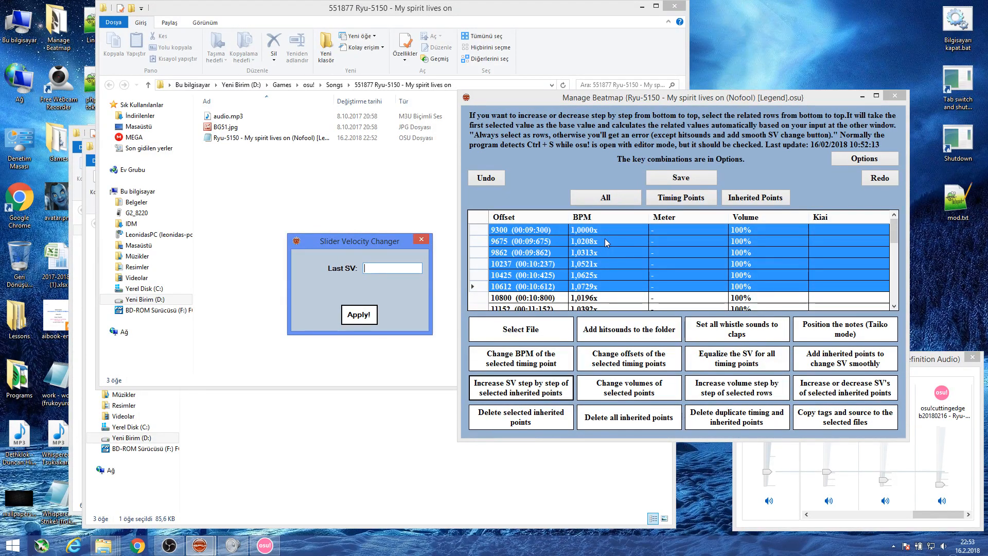
type("1.6")
left_click(362, 328)
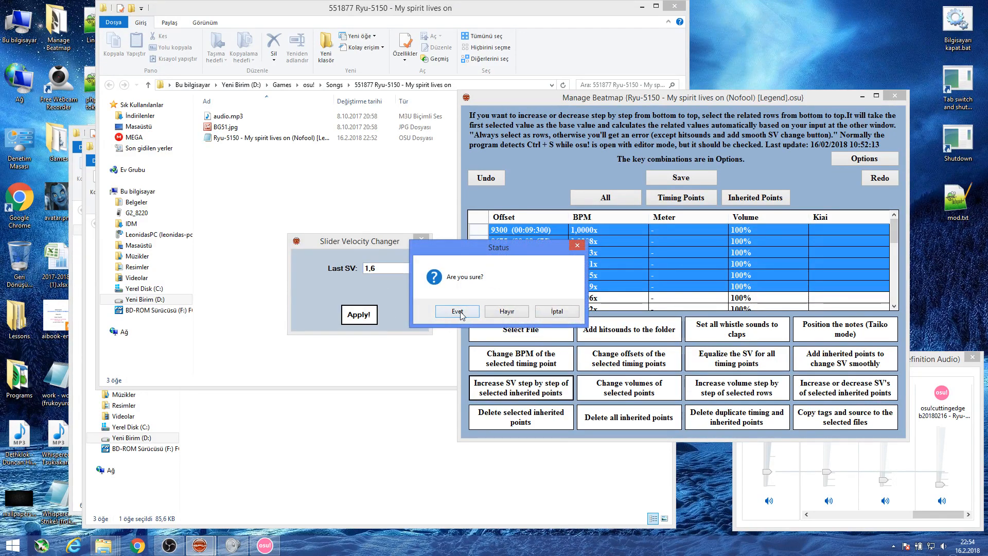
left_click(489, 315)
left_click(527, 310)
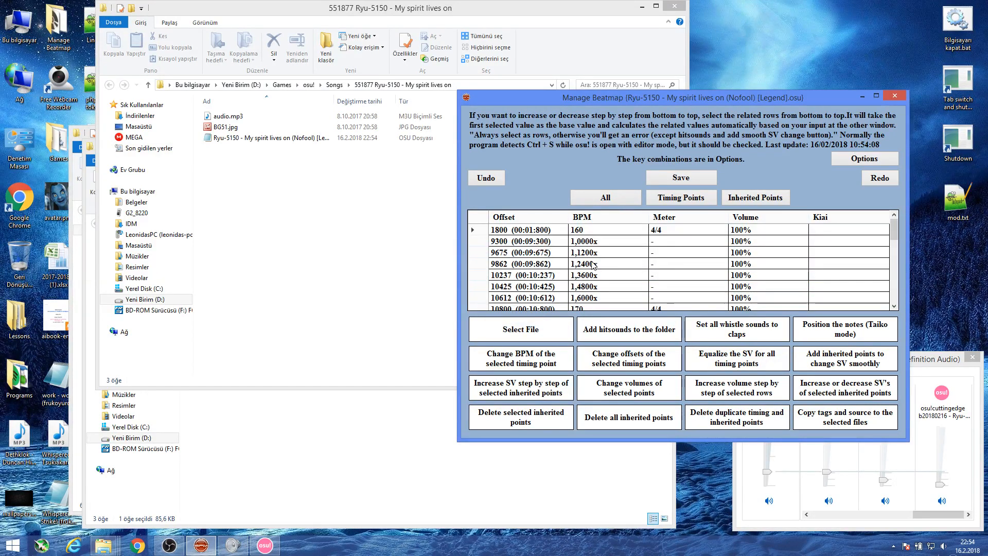
Examine the stepped SV values of the inherited points from 00:09:300 to 00:10:612.
left_click(597, 241)
left_click(595, 298)
left_click(596, 242)
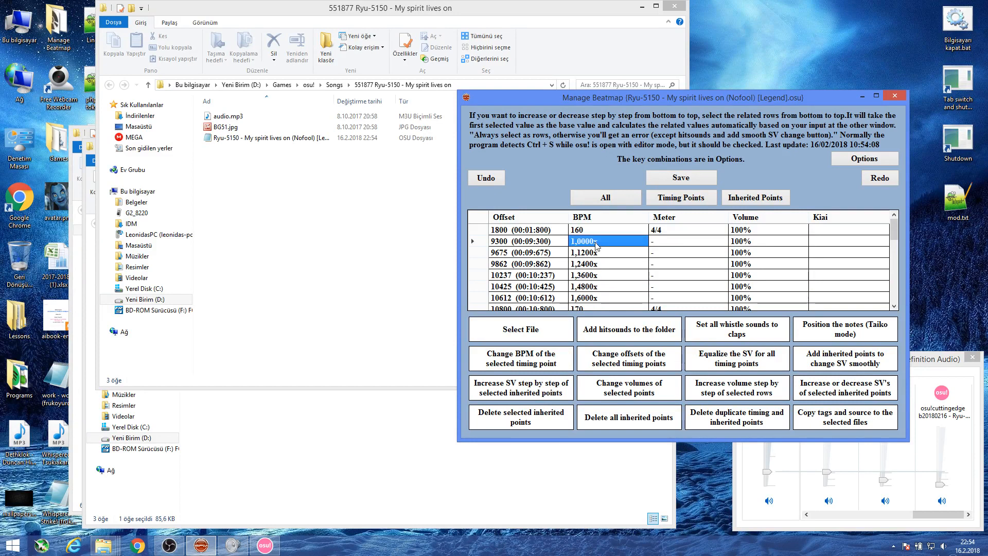
left_click(893, 307)
left_click(893, 306)
left_click(892, 306)
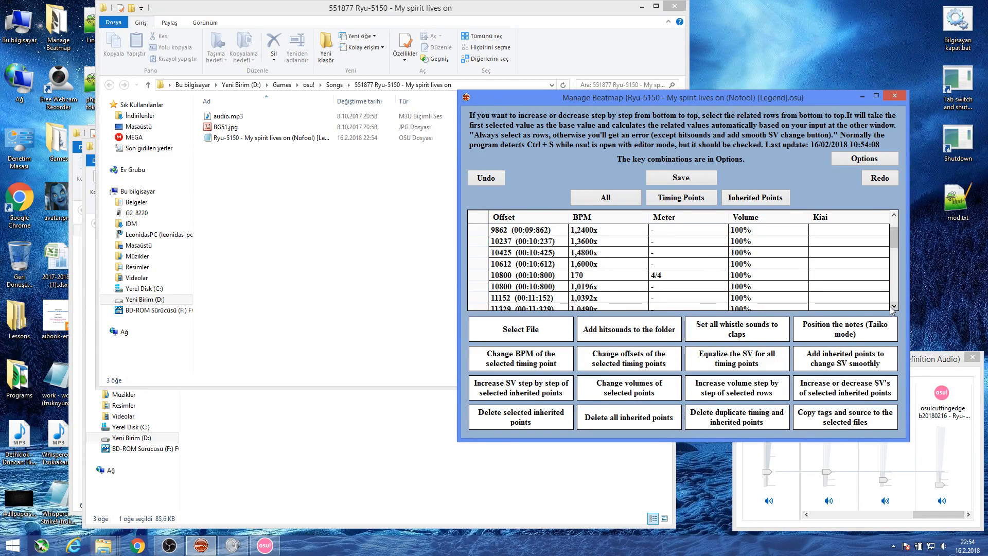
left_click(893, 215)
left_click(894, 214)
left_click(599, 242)
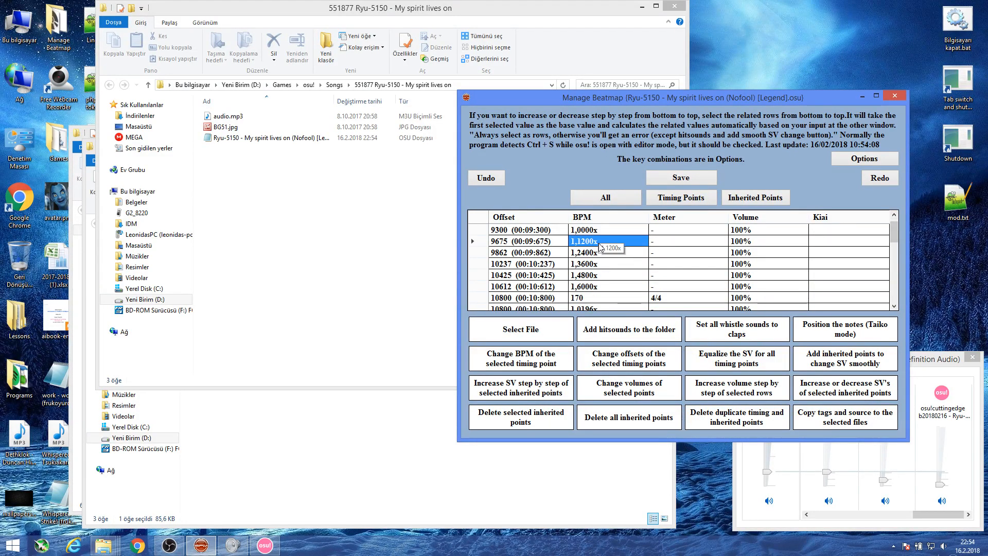
left_click(585, 328)
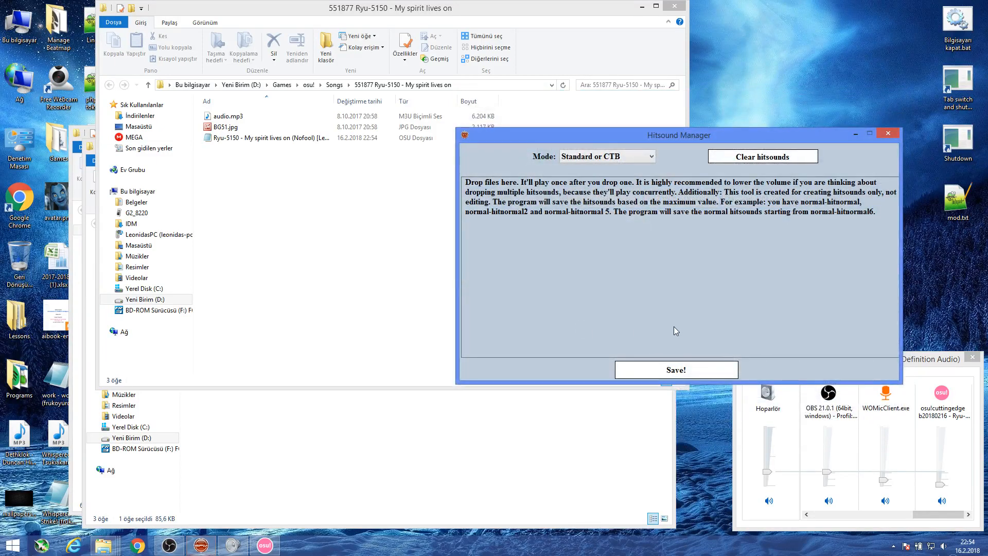
left_click(888, 133)
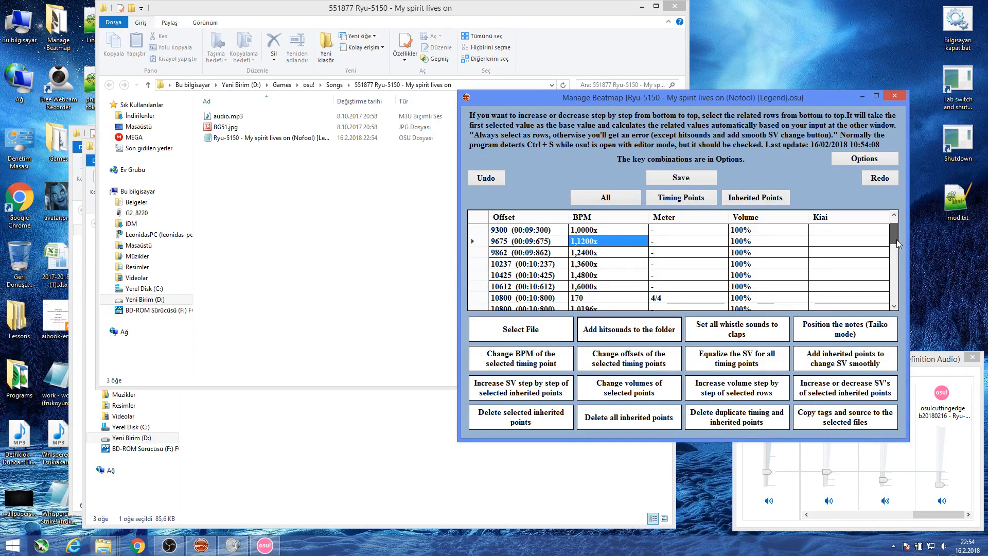
Change the volume of all timing and inherited points by -20.
scroll(896, 239, "down", 1)
scroll(896, 239, "up", 2)
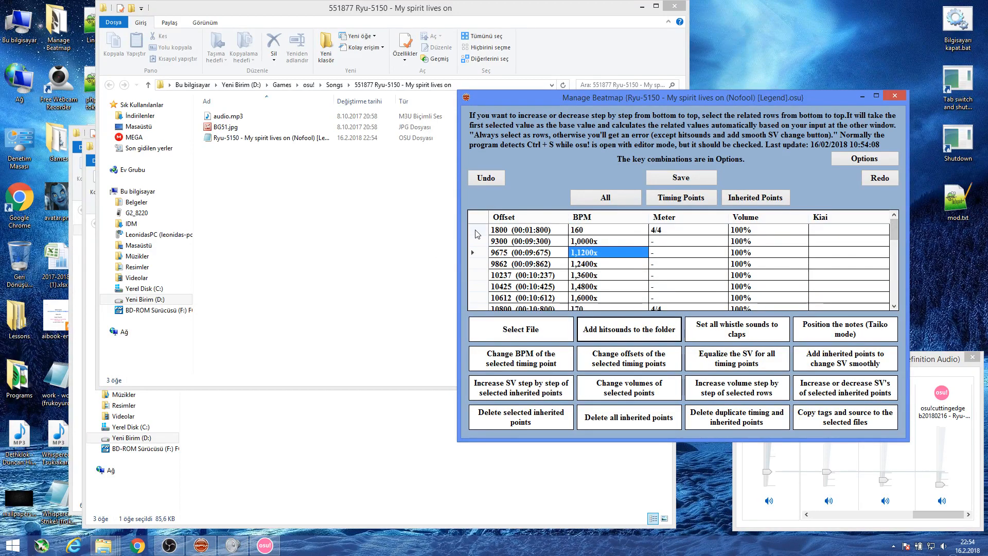
left_click(472, 229)
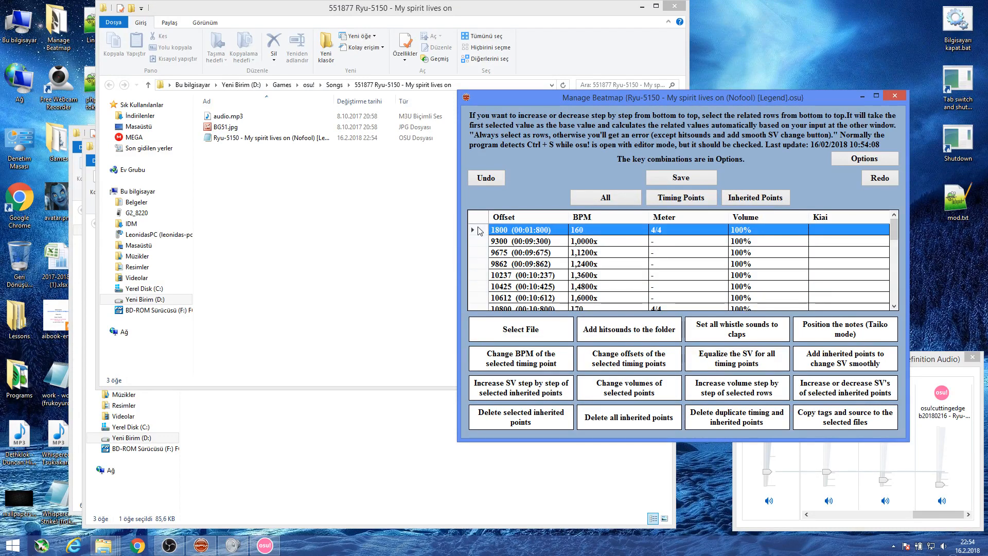
key("ctrl+a")
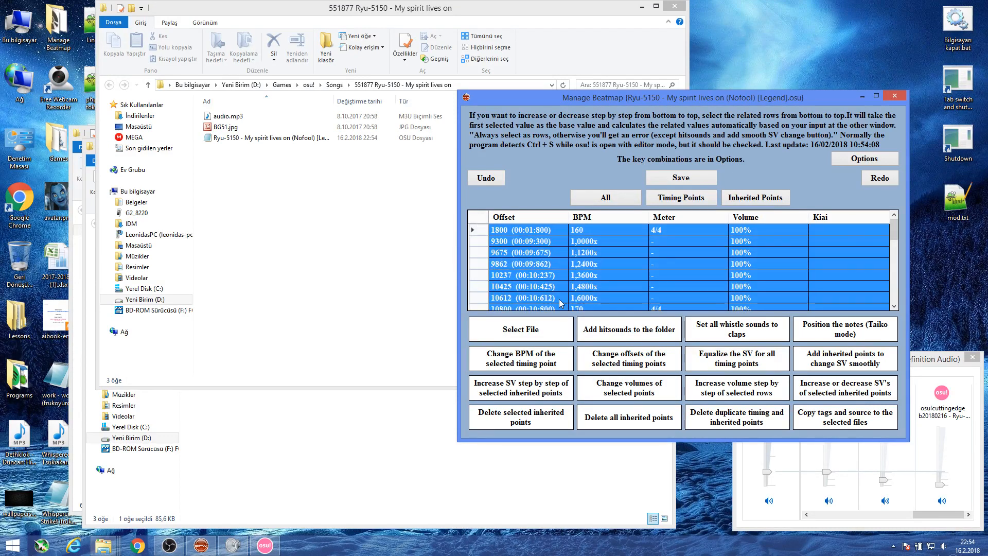
left_click(628, 393)
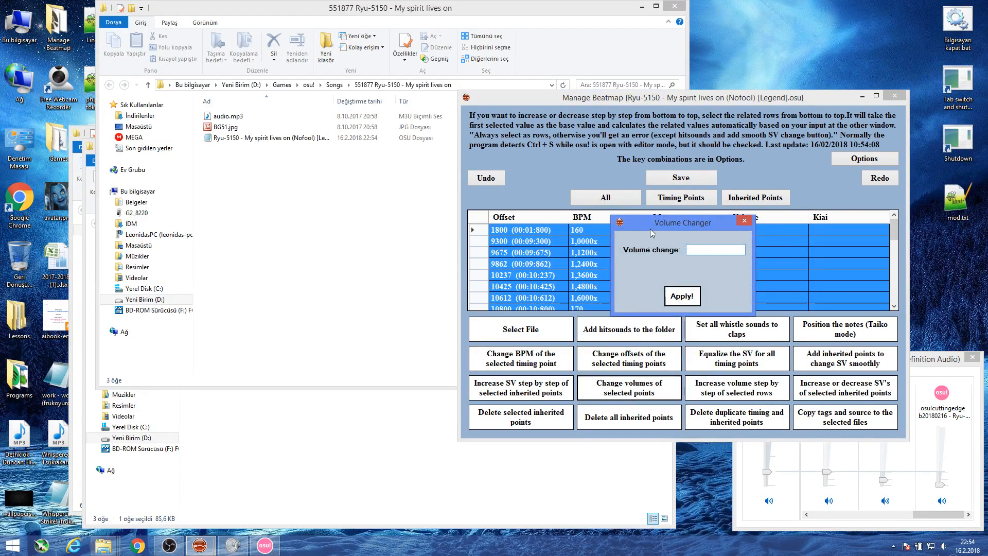
left_click_drag(652, 223, 645, 338)
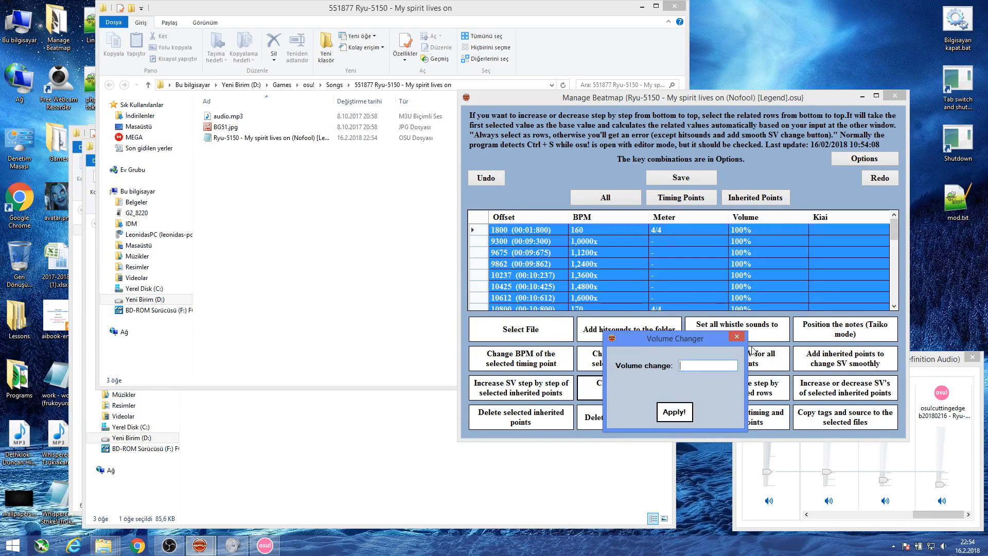
type("-20")
left_click(667, 413)
left_click(452, 308)
left_click(525, 311)
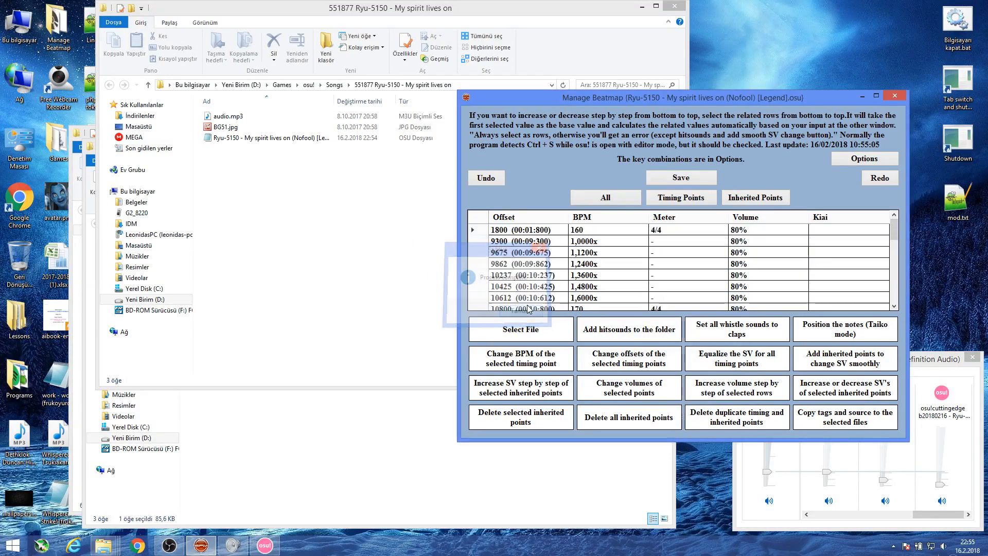
Increase the volume step by step for the rows from 00:01:800 to the 00:10:800 timing point, with a last volume of 95.
left_click_drag(895, 230, 897, 304)
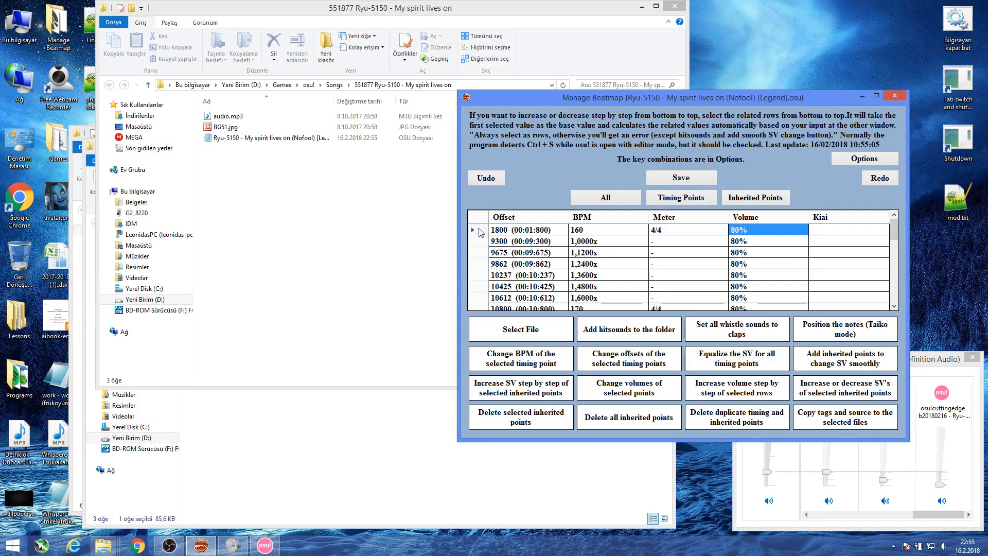
left_click_drag(480, 232, 480, 308)
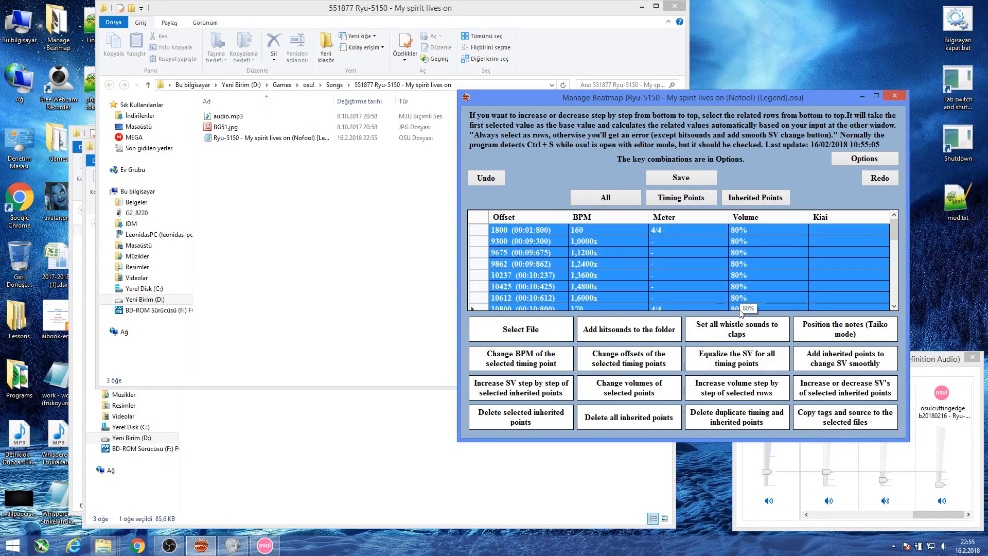
left_click(736, 388)
left_click_drag(699, 225, 427, 254)
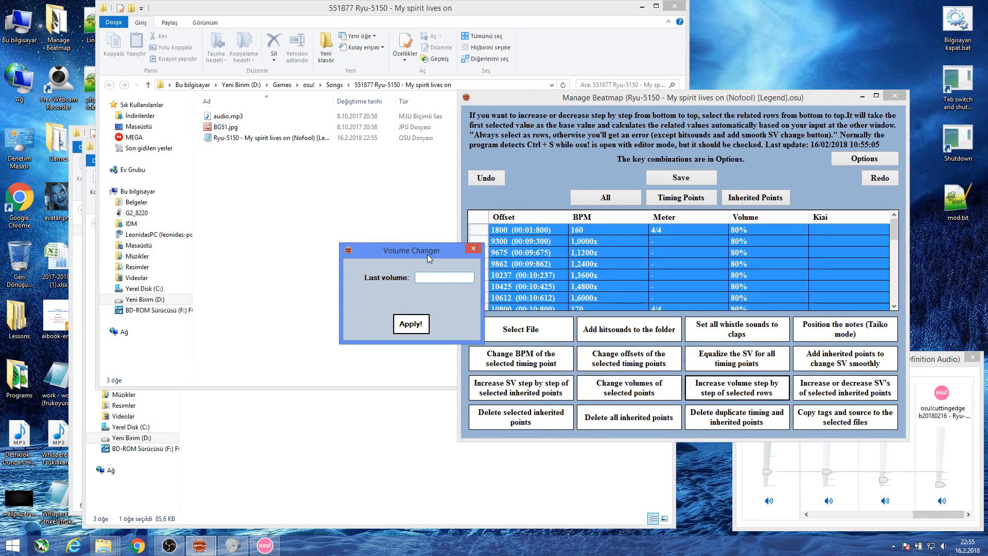
type("95")
left_click(411, 322)
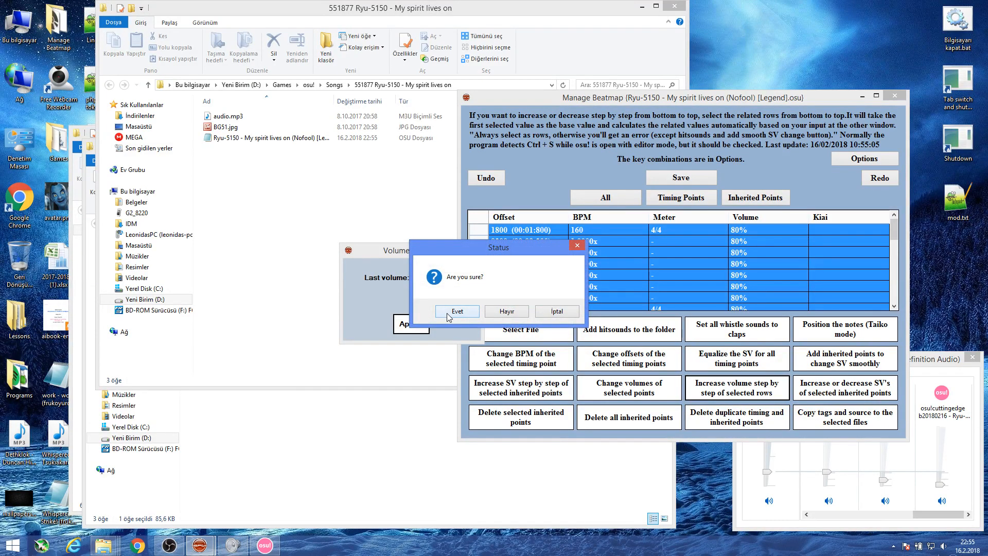
left_click(456, 311)
left_click(508, 273)
Check the stepped volume values of the rows from 00:01:800 to 00:10:800.
left_click(766, 230)
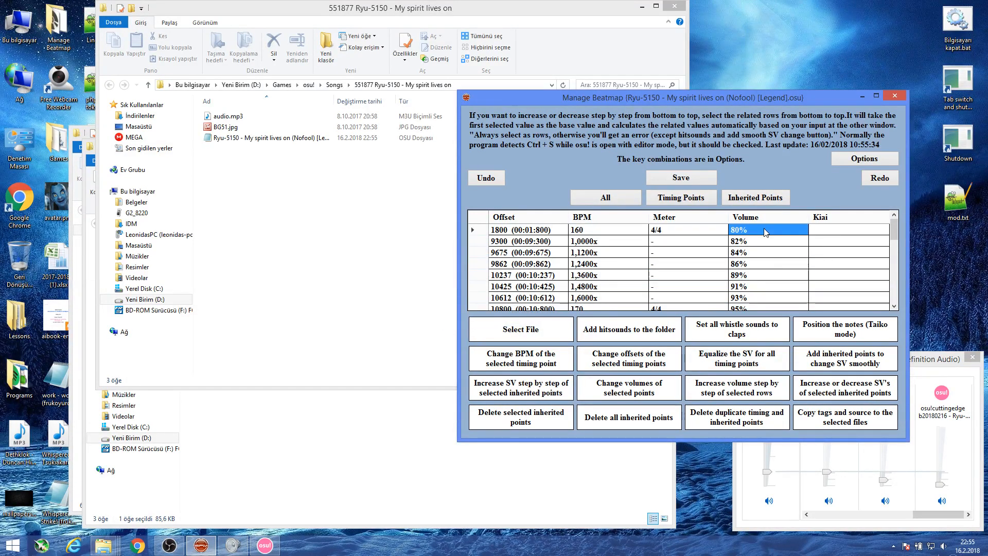
left_click(749, 242)
left_click(751, 288)
left_click(754, 307)
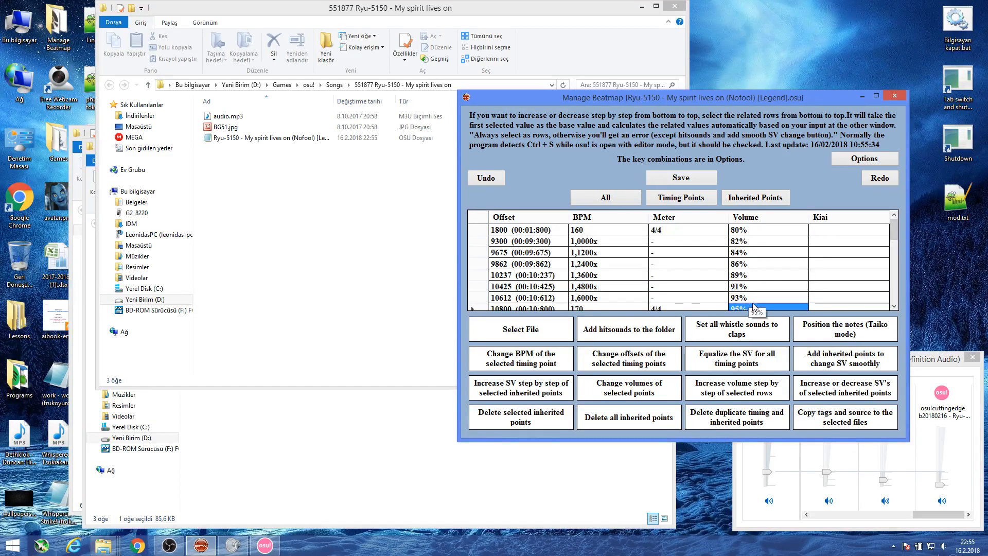
left_click(754, 230)
left_click(754, 297)
left_click(754, 308)
Show only the inherited points and change the SV of all of them by -0.2.
left_click(727, 202)
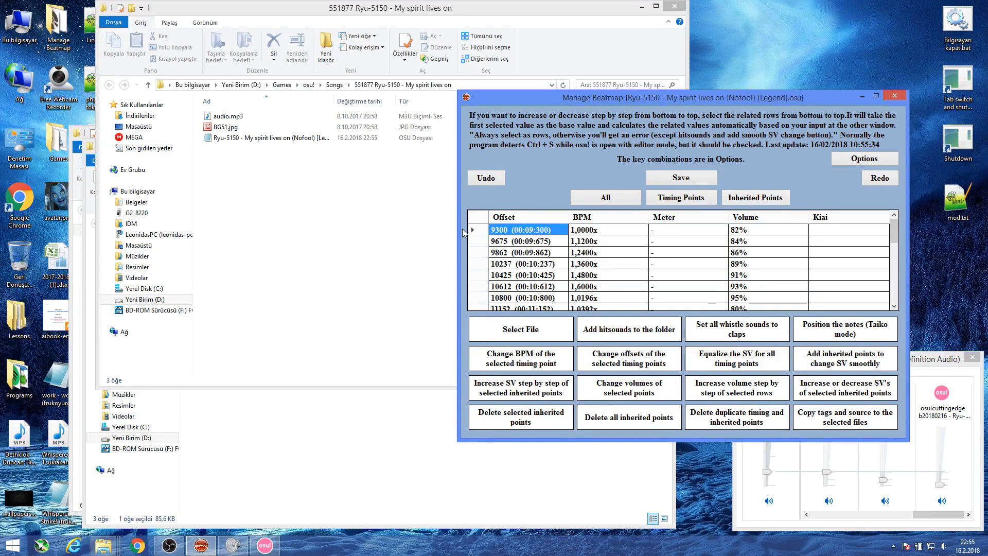
left_click(477, 217)
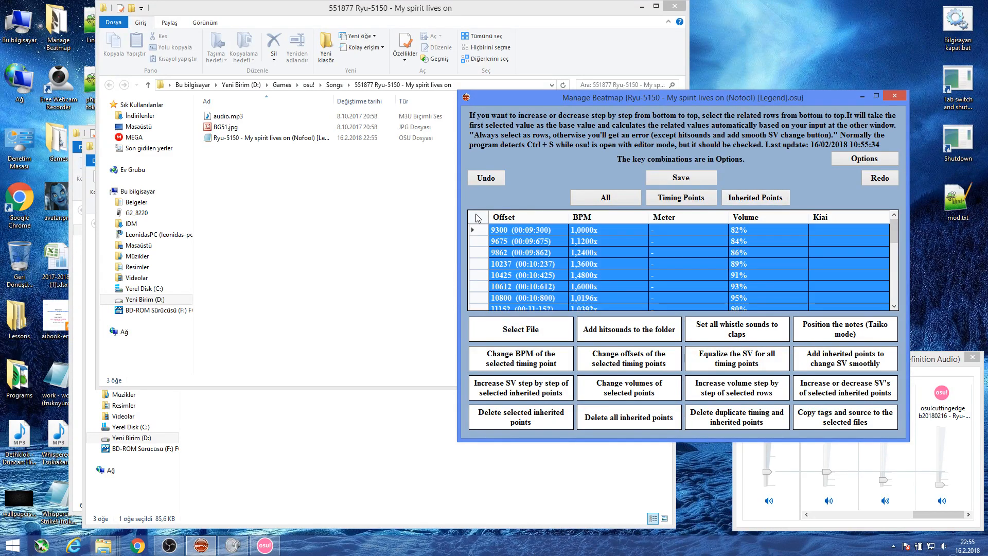
left_click(835, 401)
left_click_drag(665, 221, 359, 243)
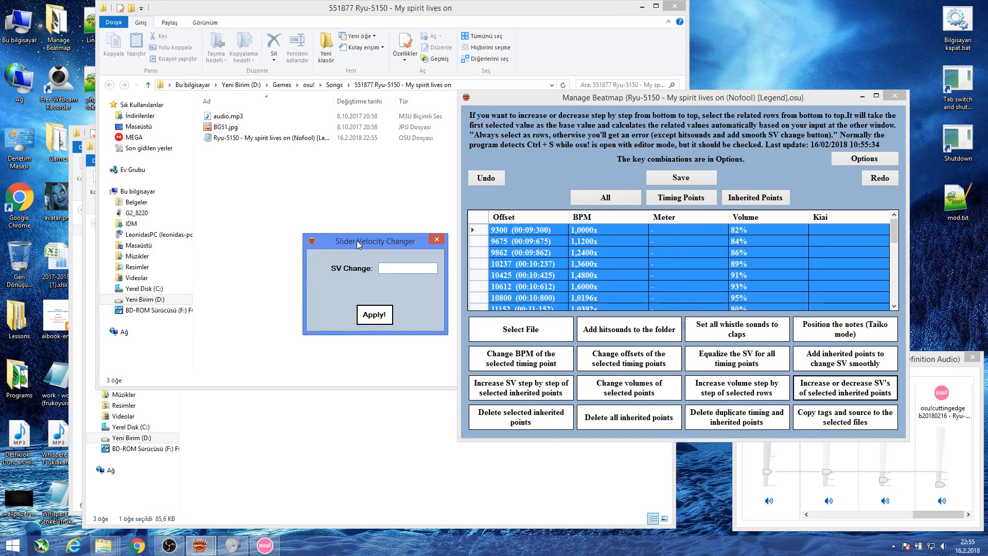
type("-0.2")
left_click(374, 314)
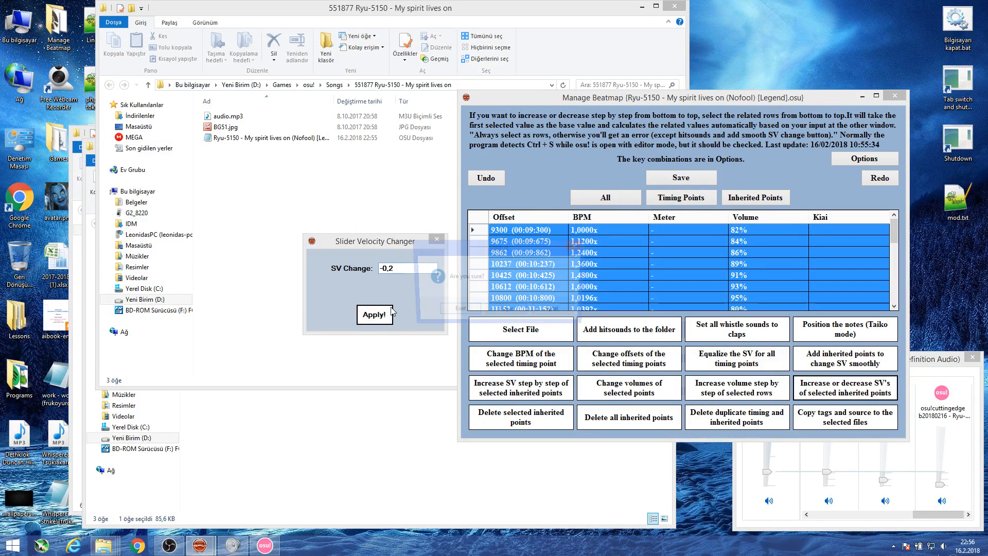
left_click(498, 315)
left_click(500, 312)
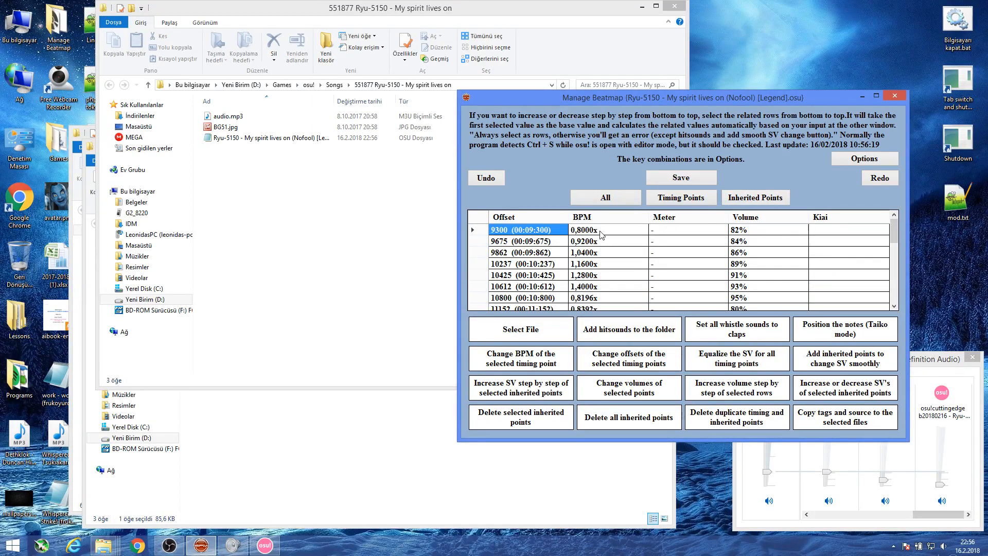
left_click_drag(599, 286, 598, 232)
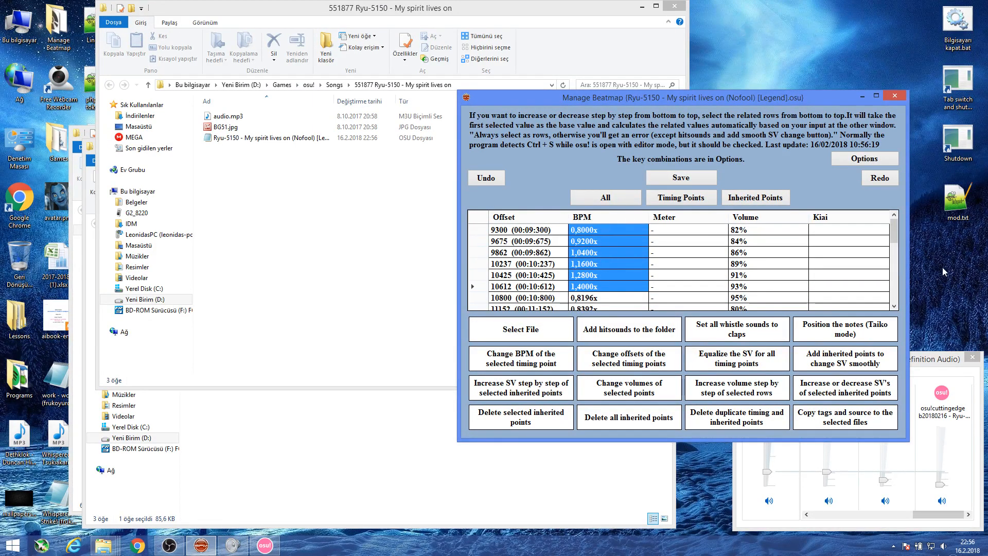
Delete the inherited points from 00:09:300 to 00:10:800.
left_click_drag(893, 233, 909, 219)
left_click(755, 194)
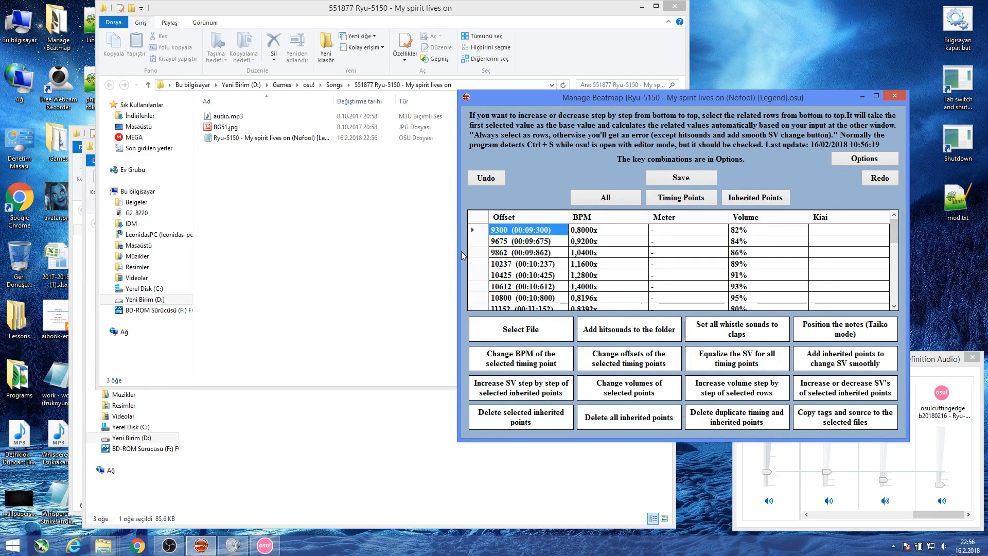
left_click_drag(479, 230, 481, 298)
left_click(518, 425)
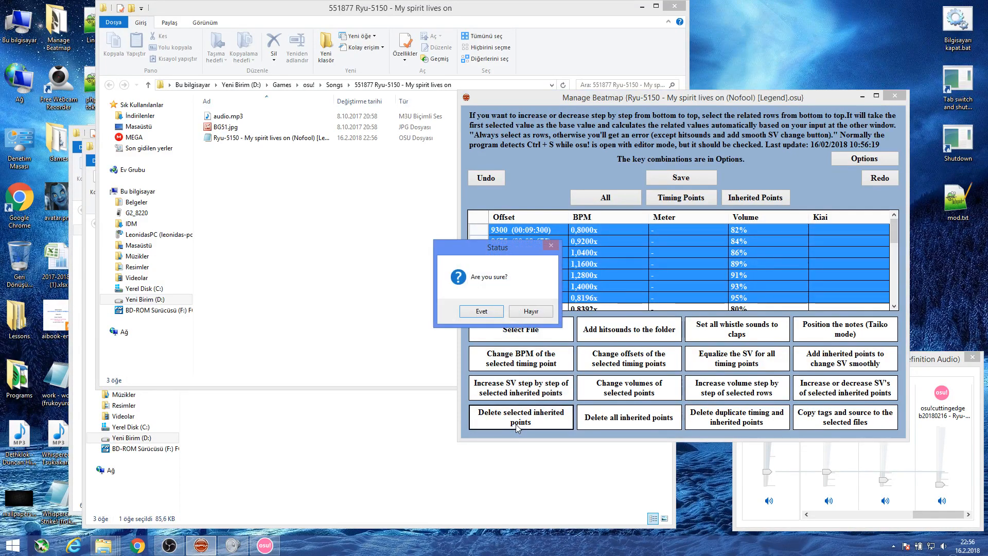
left_click(481, 312)
left_click(531, 310)
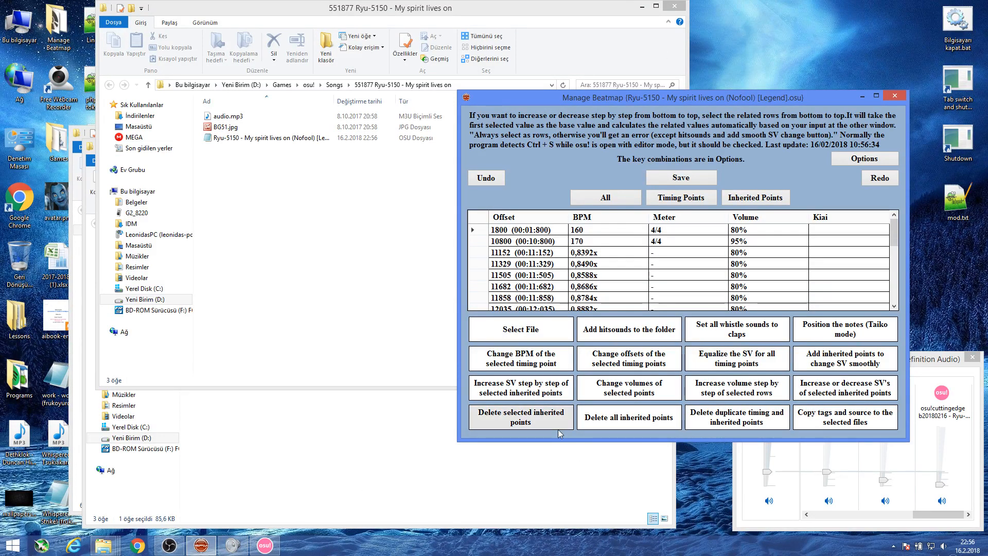
Delete all inherited points from the beatmap.
left_click(587, 421)
left_click(547, 315)
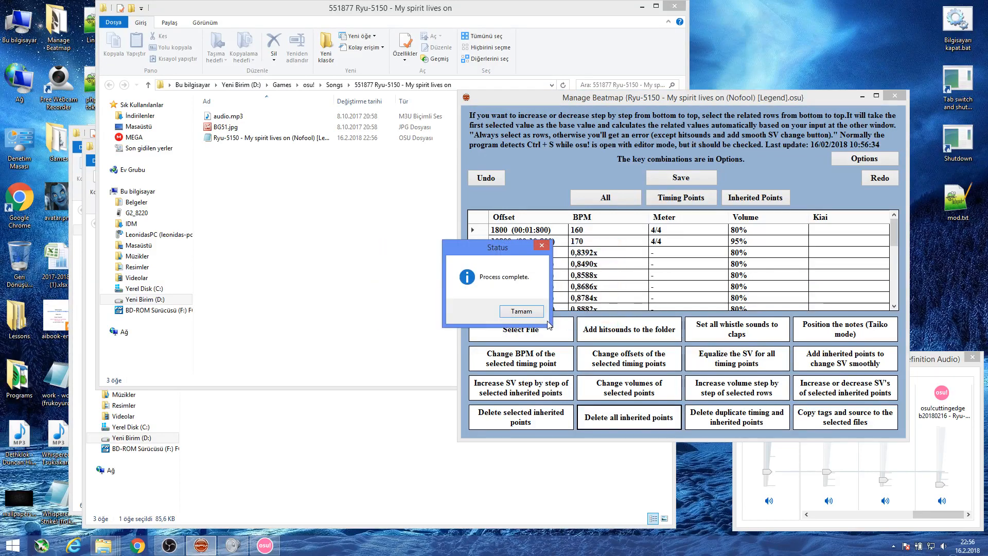
left_click(521, 311)
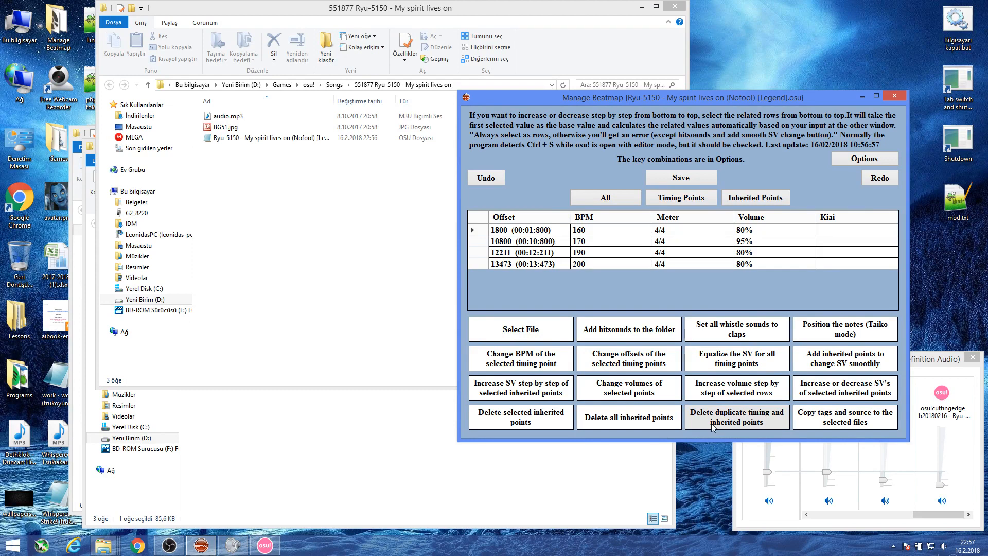
Equalize the SV for all timing points with BPM 200, the default SV and type Add (remove all SV).
left_click(846, 358)
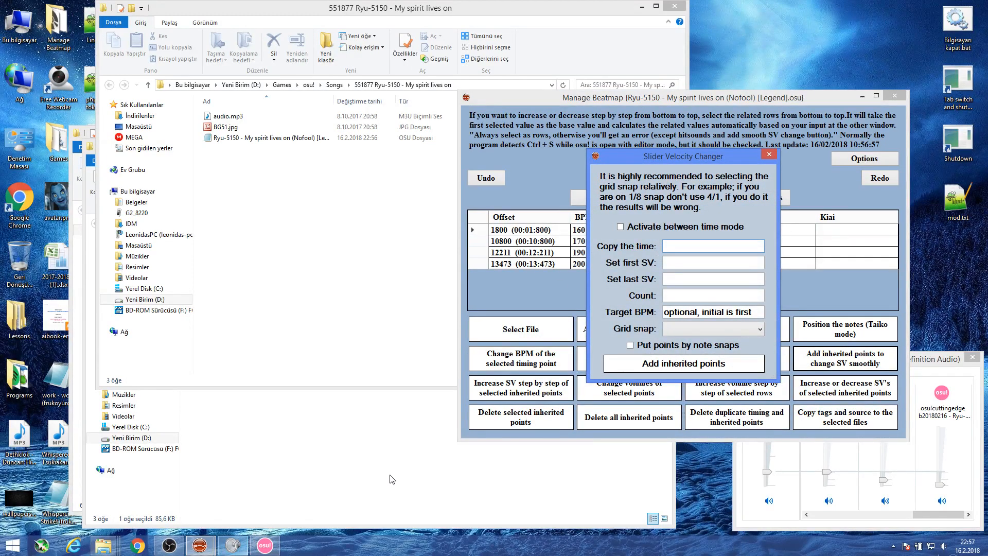
left_click(768, 155)
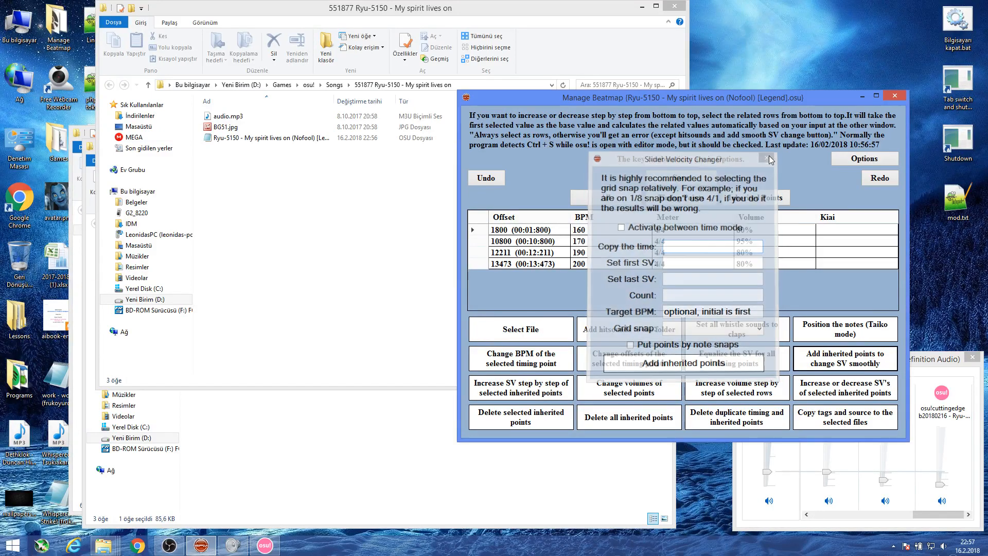
left_click(733, 360)
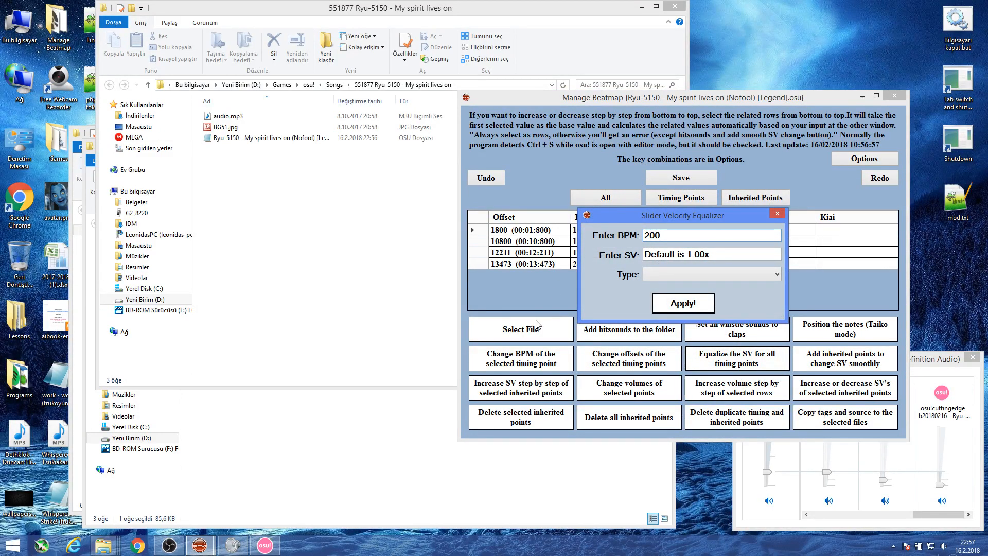
left_click(663, 279)
left_click(669, 288)
left_click(682, 303)
left_click(535, 312)
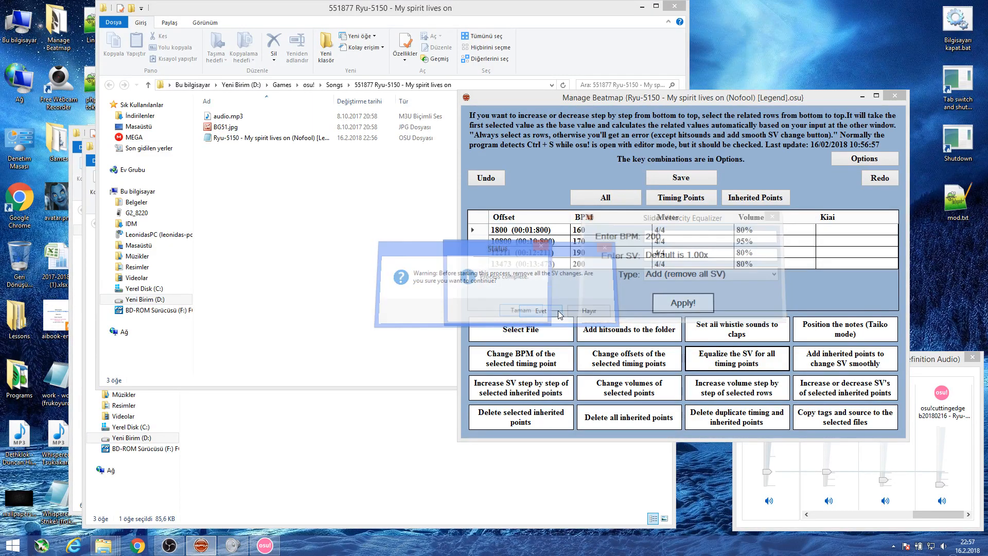
left_click(535, 311)
Try to equalize the SV for all timing points once more with BPM 200 and type Add (remove all SV).
left_click(737, 358)
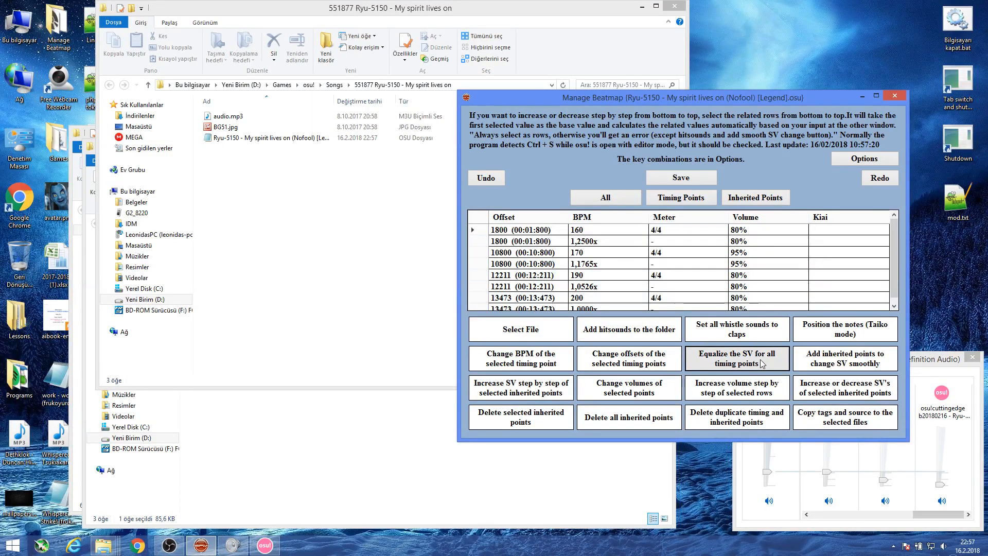
type("200")
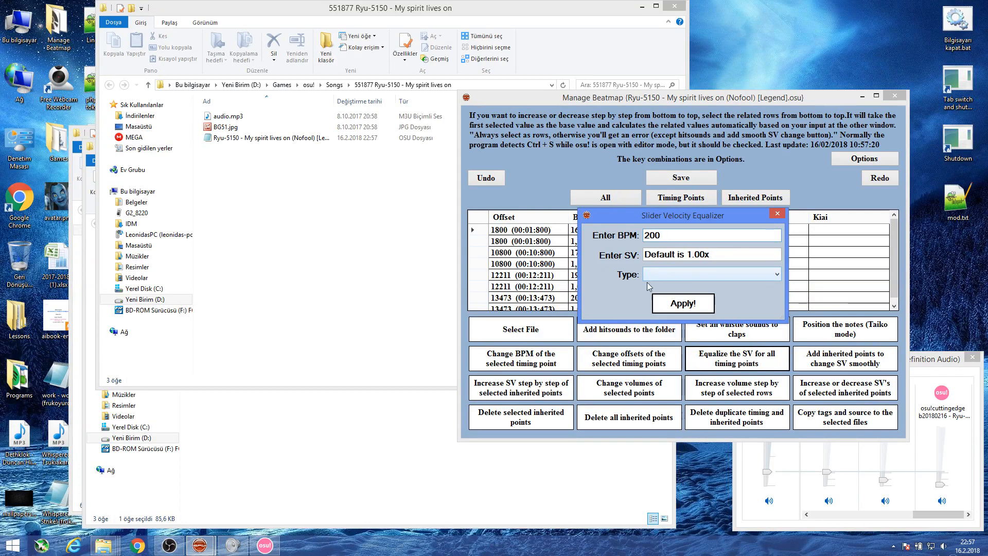
left_click(664, 278)
left_click(669, 283)
left_click(682, 303)
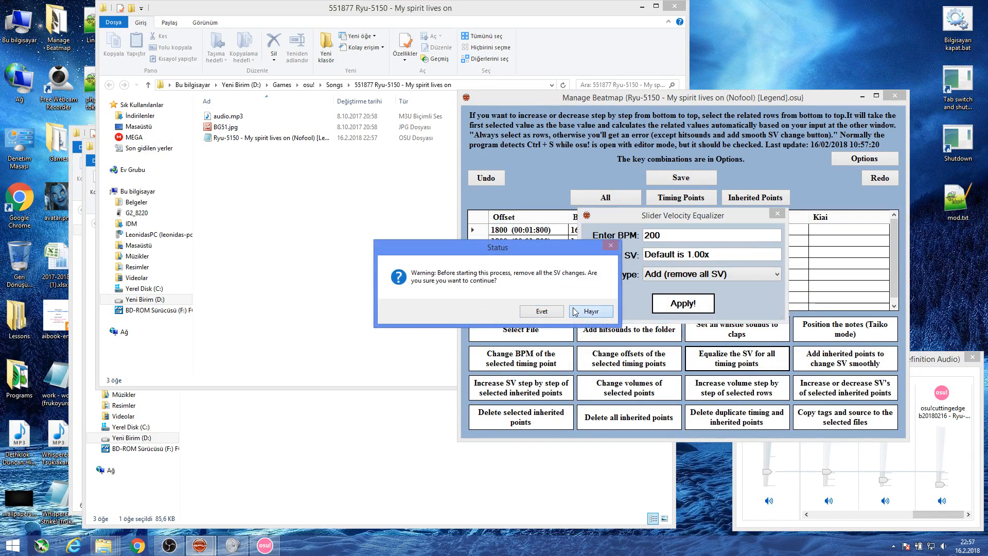
left_click(575, 311)
Try to equalize the timing points at BPM 200 with an SV of 1,2 and type Add (remove all SV).
left_click(677, 274)
left_click(715, 275)
left_click(735, 252)
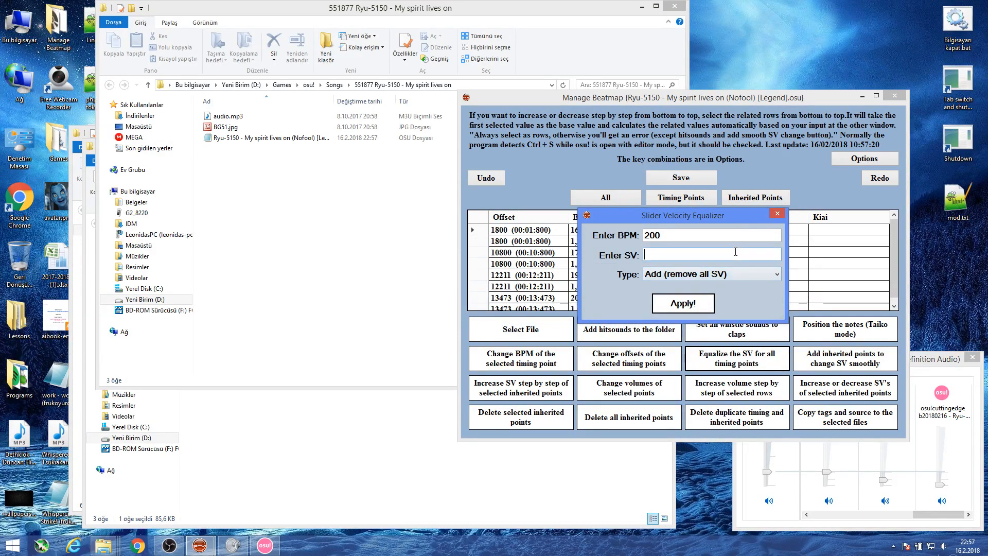
type("1,2")
left_click(683, 303)
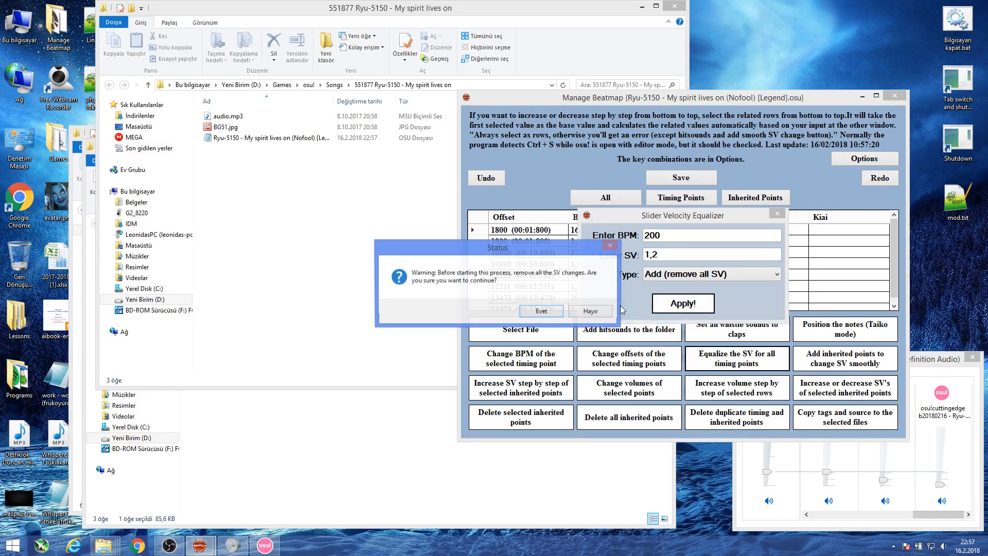
left_click(577, 312)
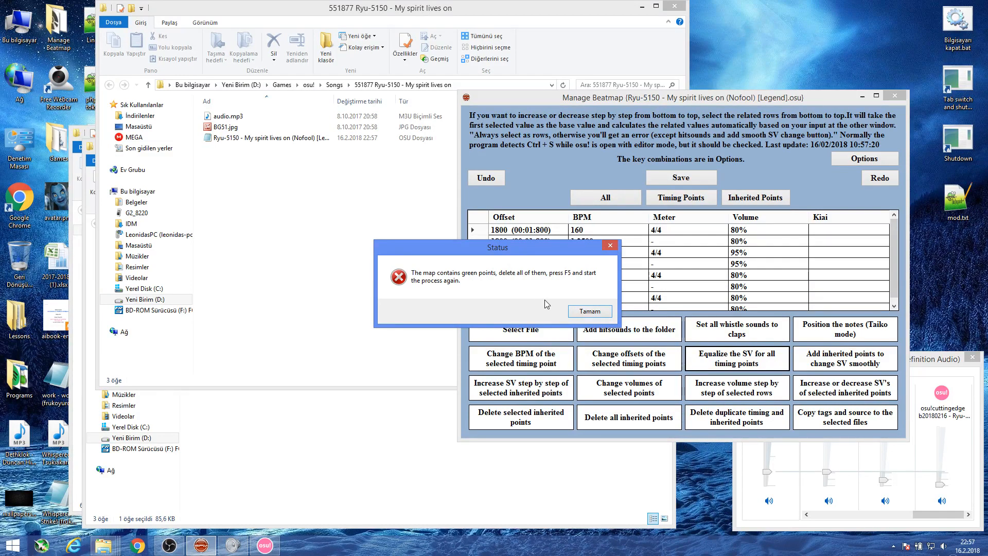
left_click_drag(501, 247, 496, 301)
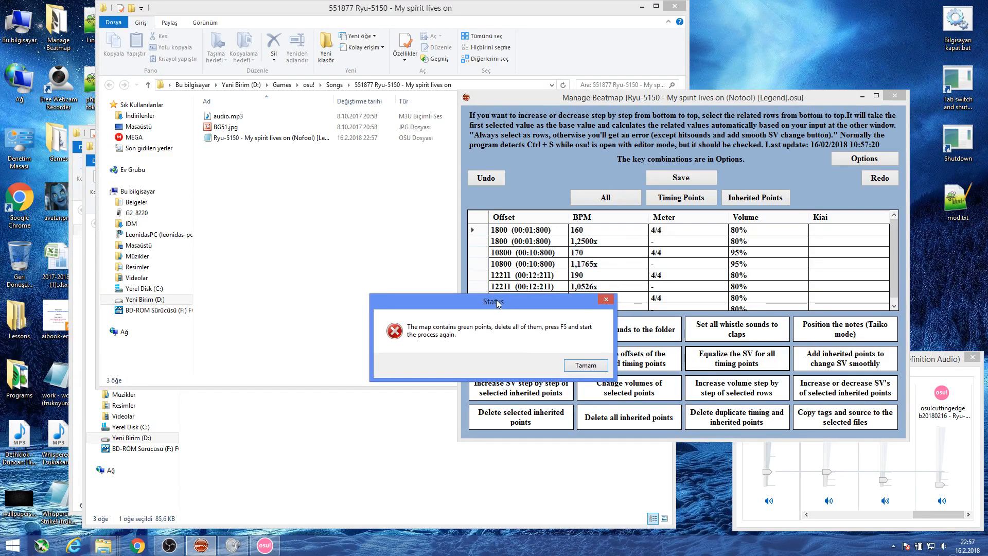
left_click(569, 366)
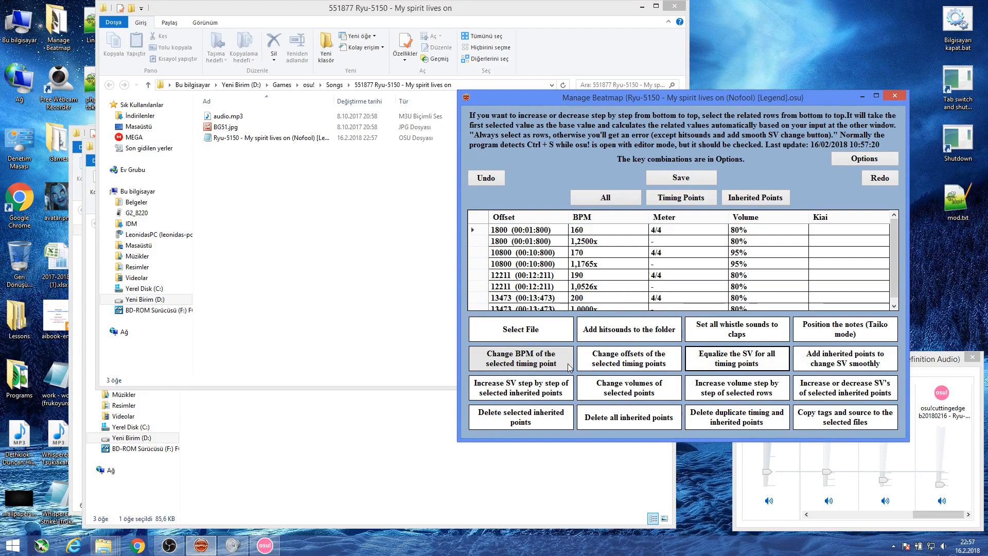
Start adding inherited points for a smooth SV change, then switch to osu! and copy the time 00:12:211 at note 26.
left_click(845, 358)
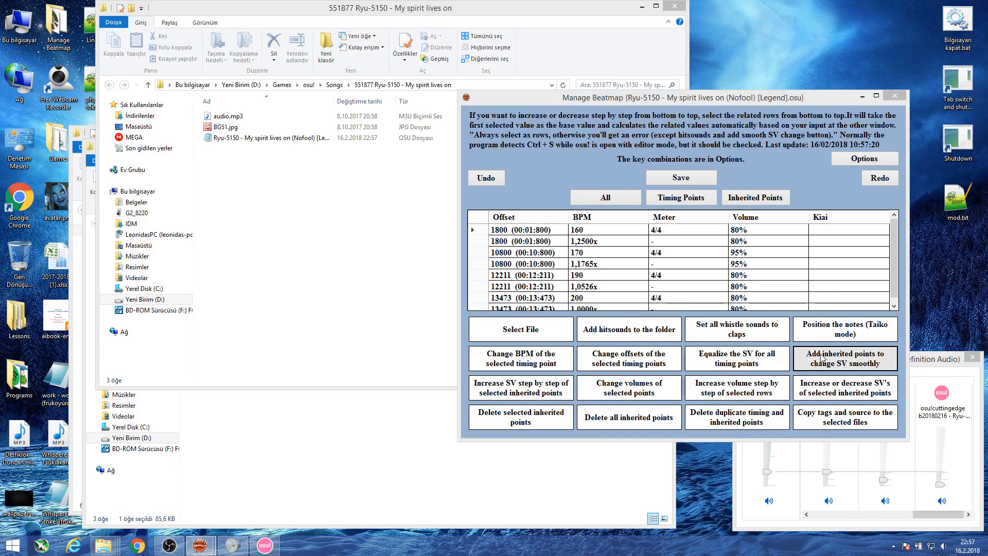
left_click(264, 545)
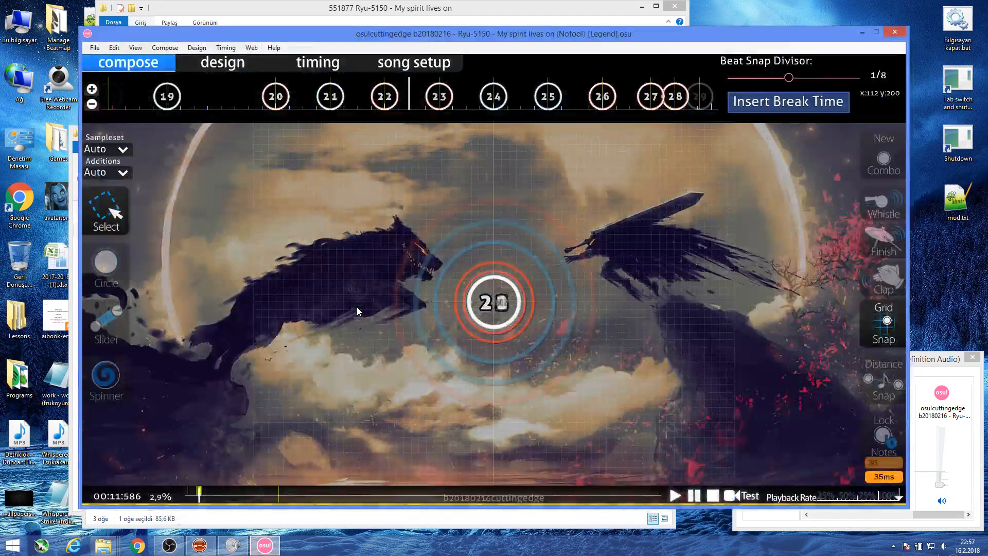
scroll(356, 307, "up", 5)
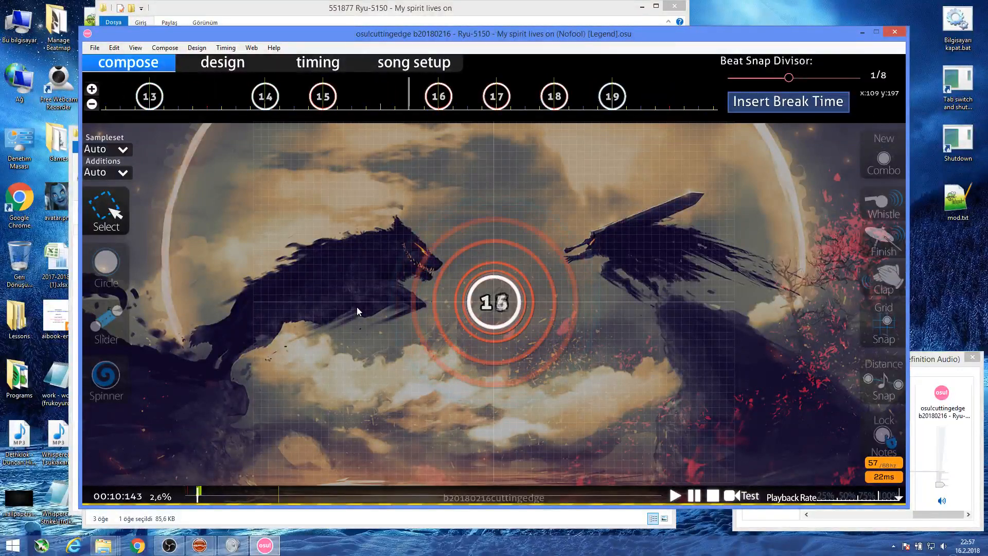
scroll(357, 307, "down", 10)
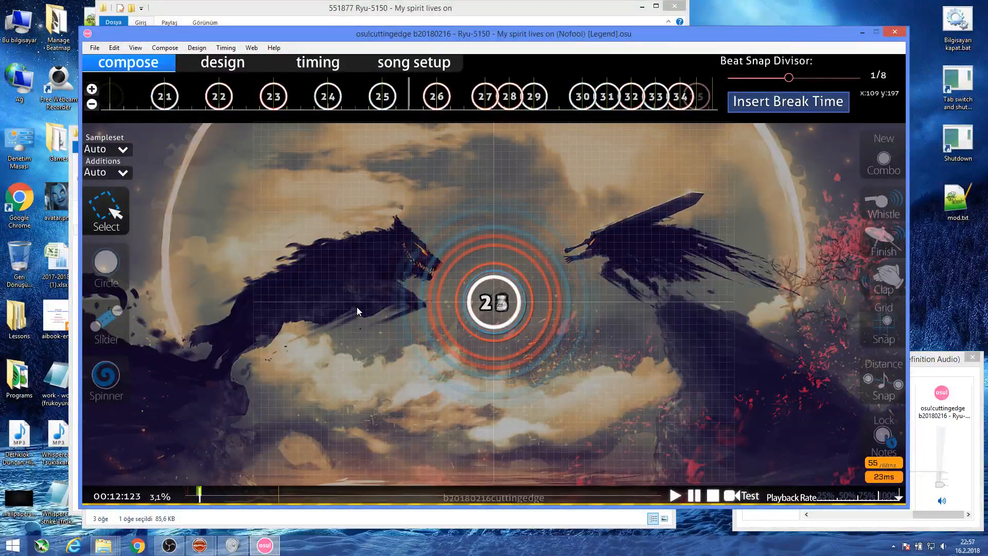
scroll(356, 306, "up", 5)
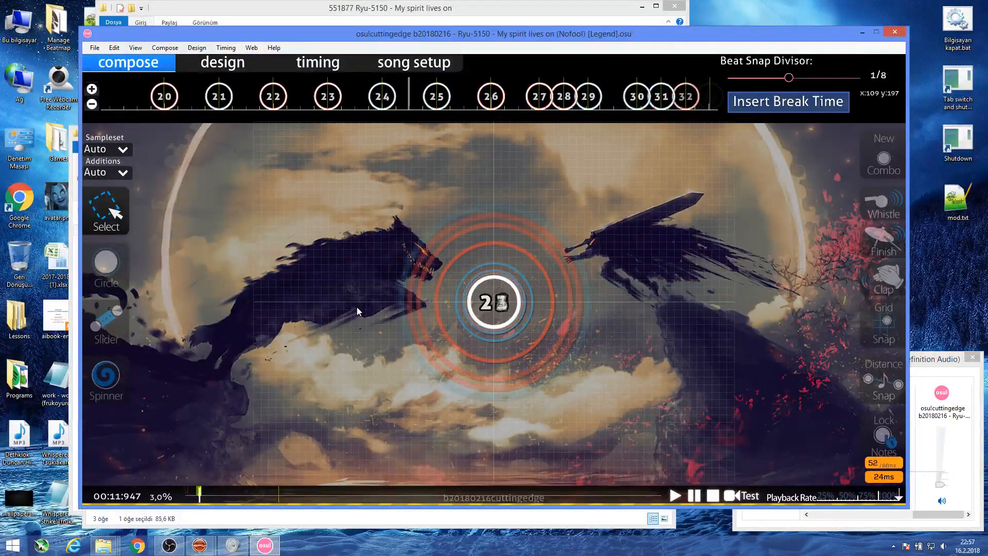
scroll(356, 306, "down", 2)
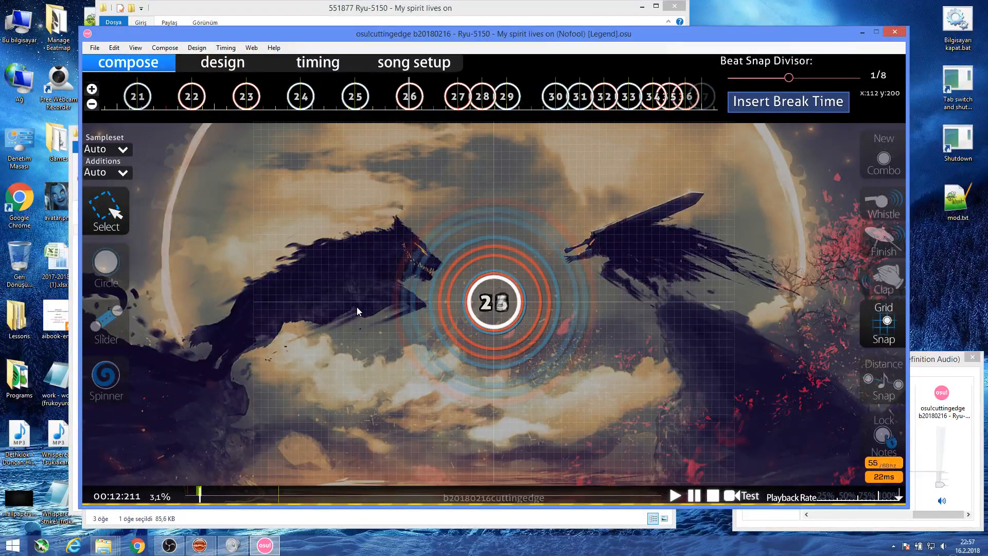
left_click(404, 106)
left_click_drag(405, 106, 436, 190)
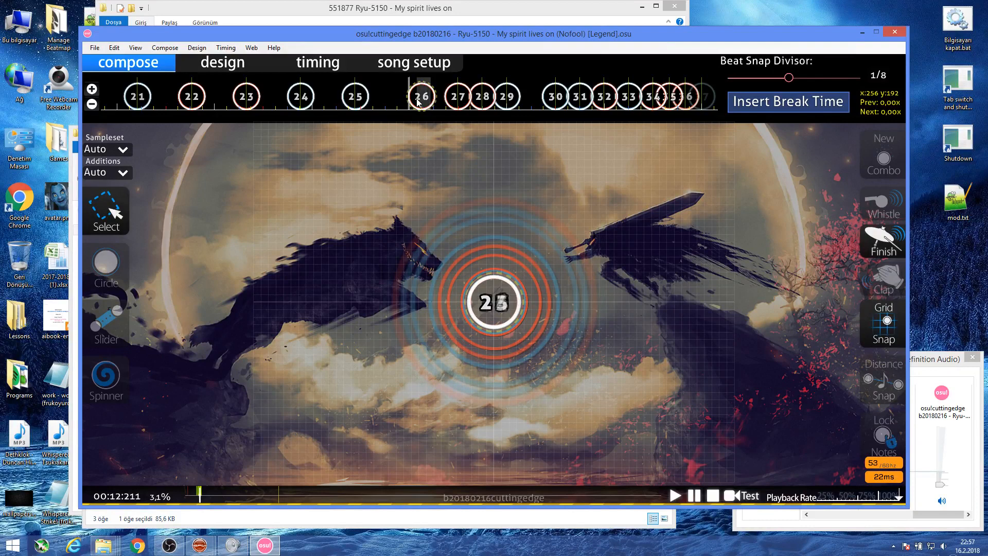
left_click(431, 161)
scroll(433, 163, "down", 1)
scroll(433, 163, "up", 1)
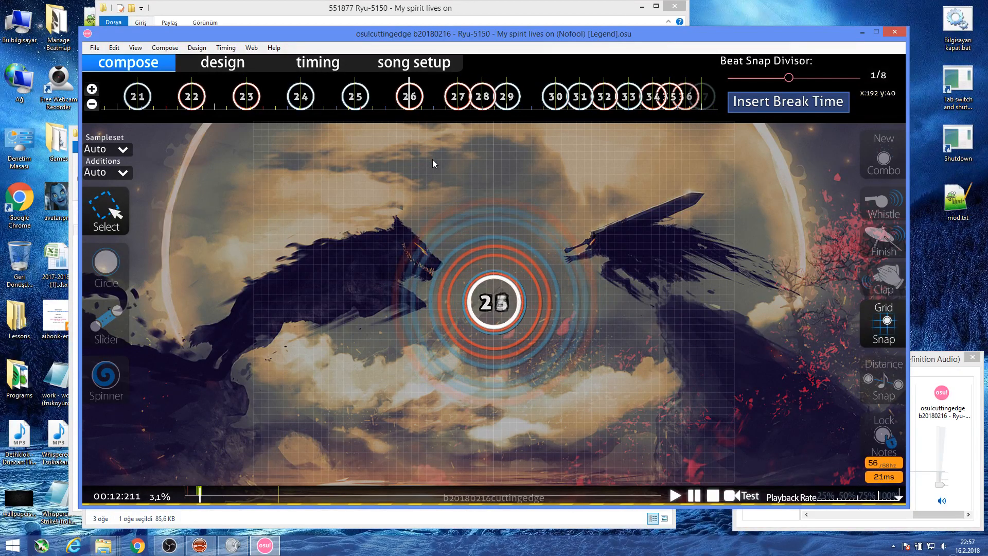
In Manage Beatmap, add inherited points by note snaps from 00:12:211 with first SV 1, last SV 2 and count 5.
left_click(190, 550)
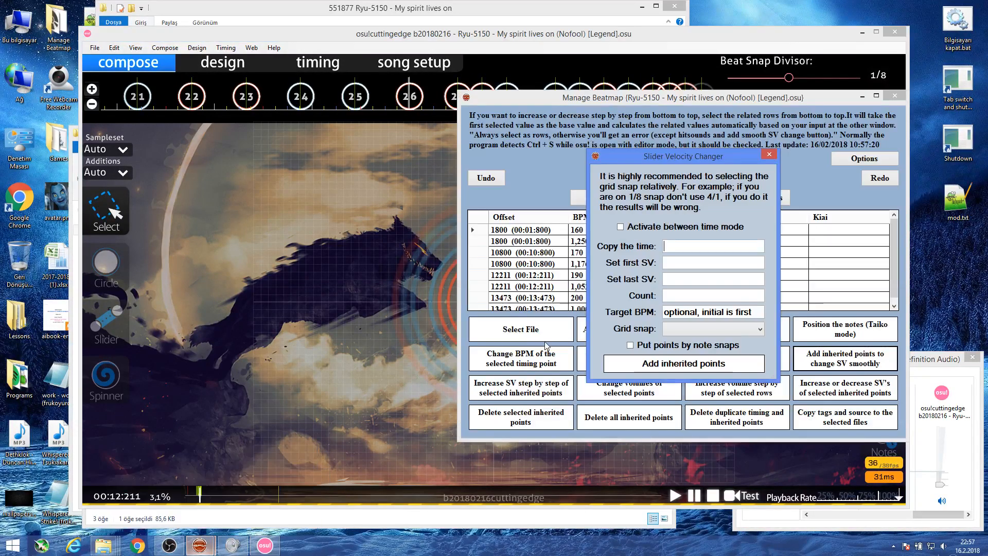
type("5")
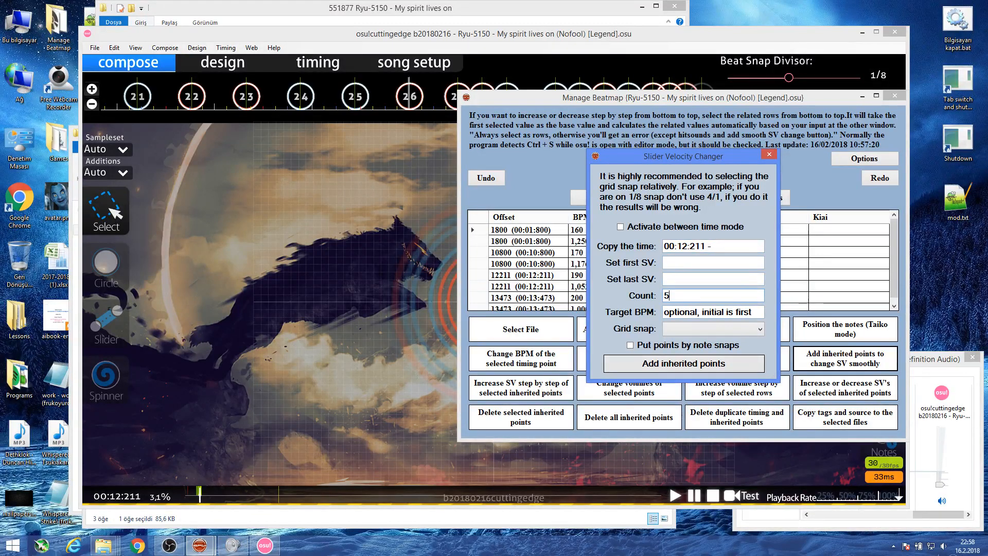
key("Tab")
type("1")
key("Tab")
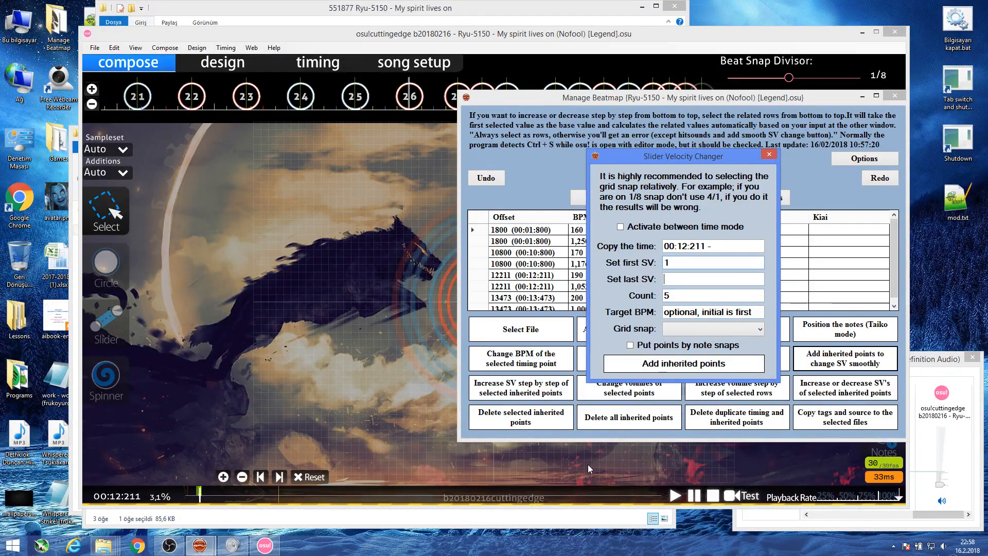
type("2")
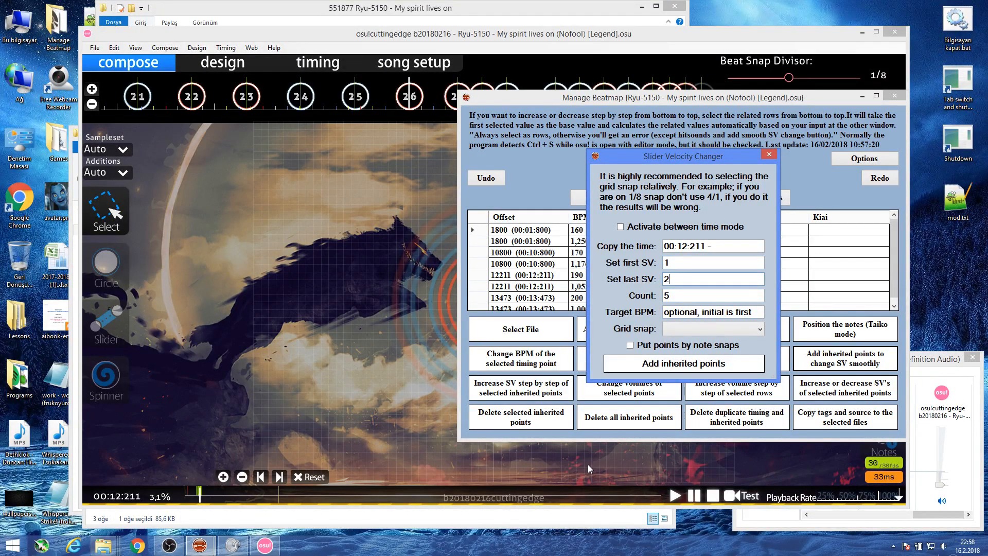
left_click(692, 346)
left_click(587, 311)
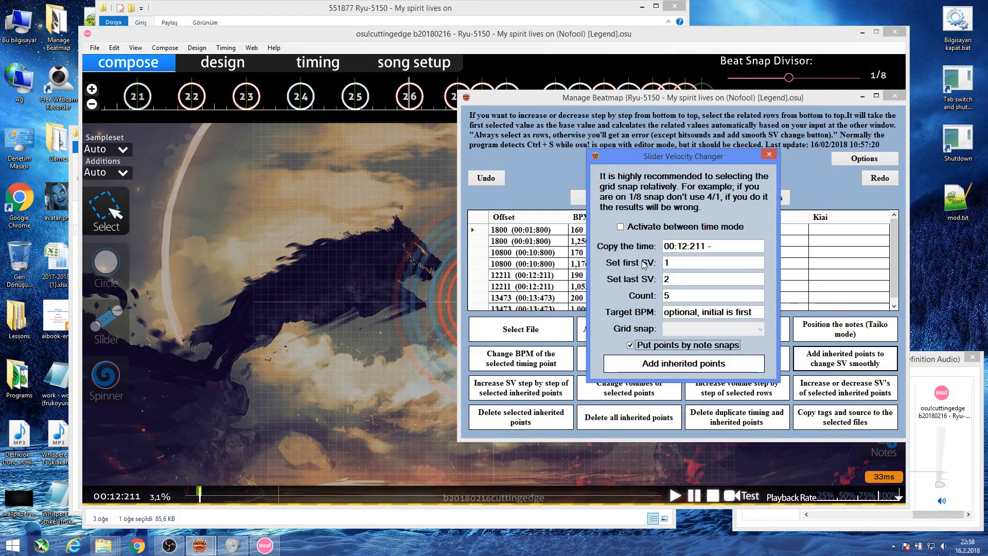
left_click(646, 364)
left_click(489, 310)
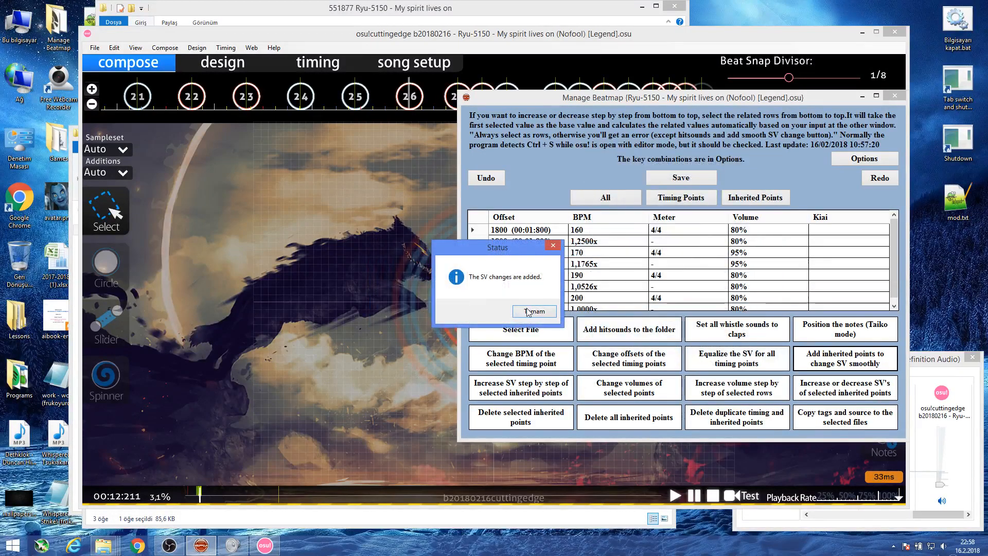
left_click(530, 311)
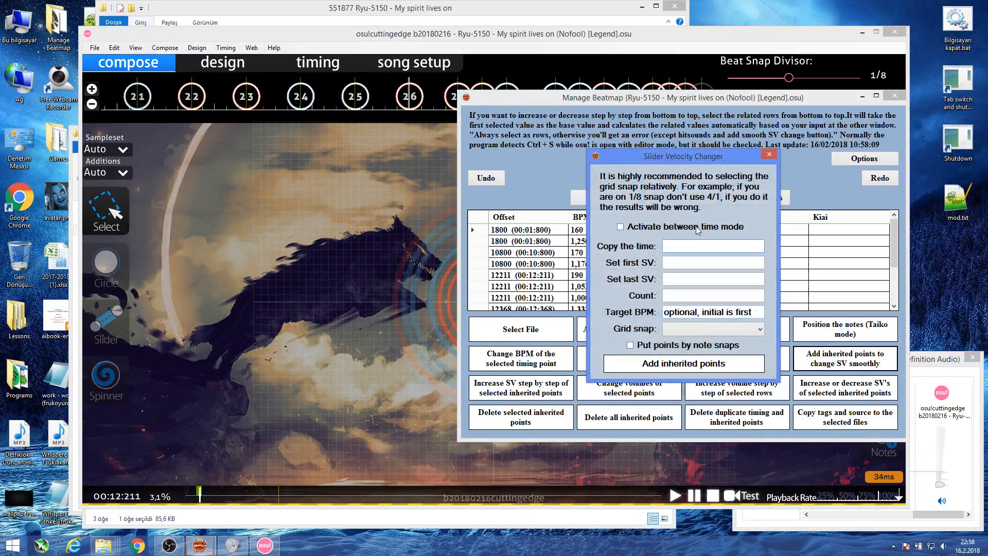
Add a duplicate set of inherited points by note snaps at 00:12:211, with first SV 1, last SV 2 and count 5.
left_click(701, 246)
type("00:12:211 -")
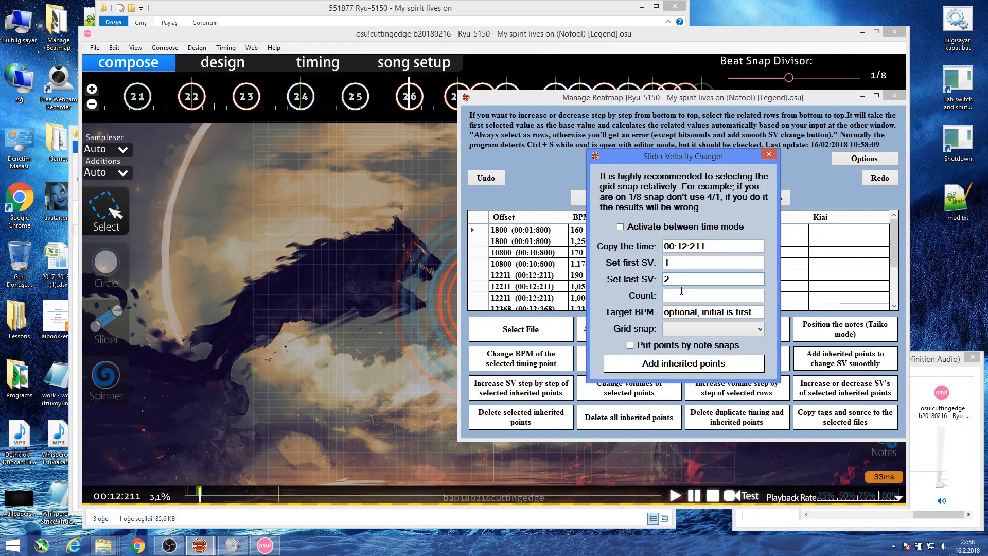
key("Tab")
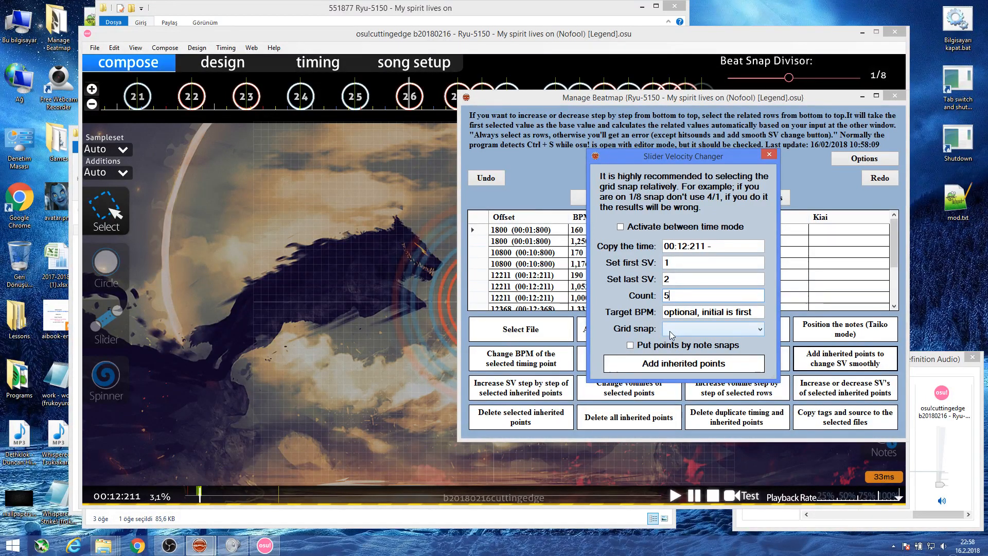
left_click(630, 345)
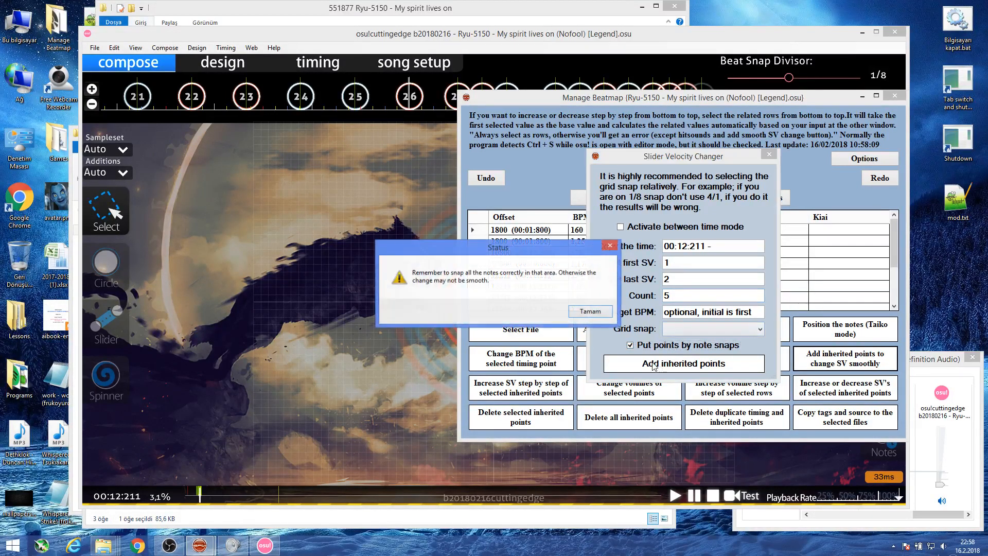
left_click(595, 310)
left_click(684, 363)
left_click(496, 314)
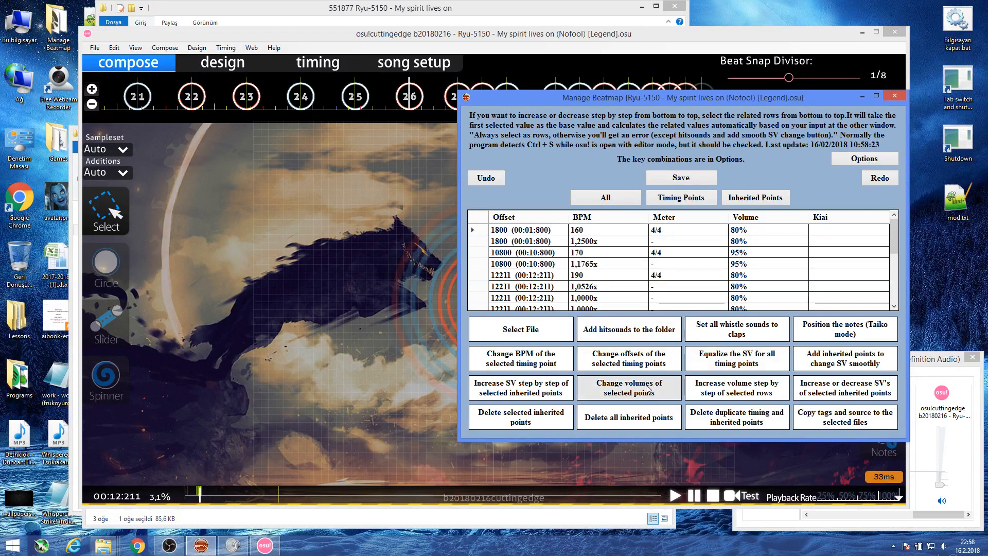
Switch to osu! and leave the beatmap editor without saving its changes.
left_click(394, 119)
key("Escape")
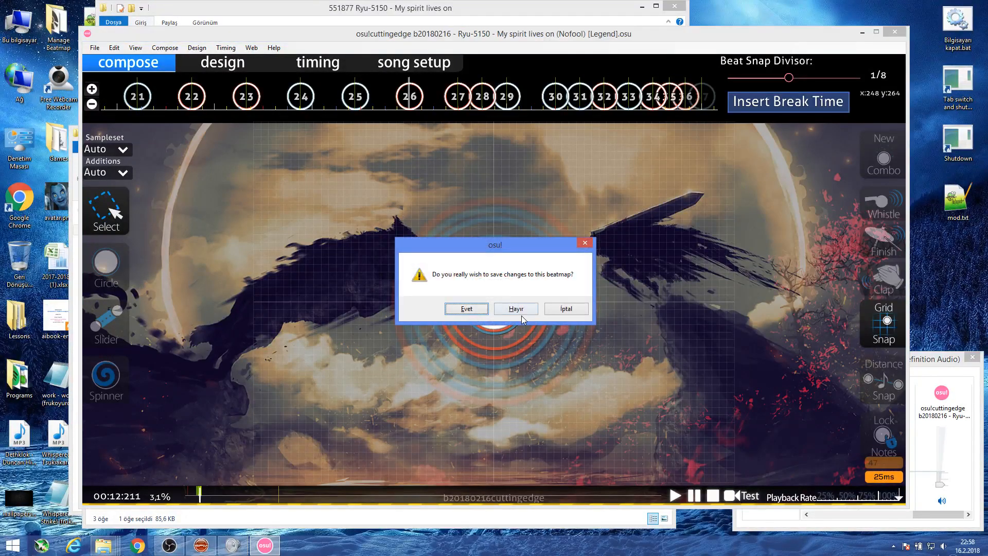
left_click(523, 314)
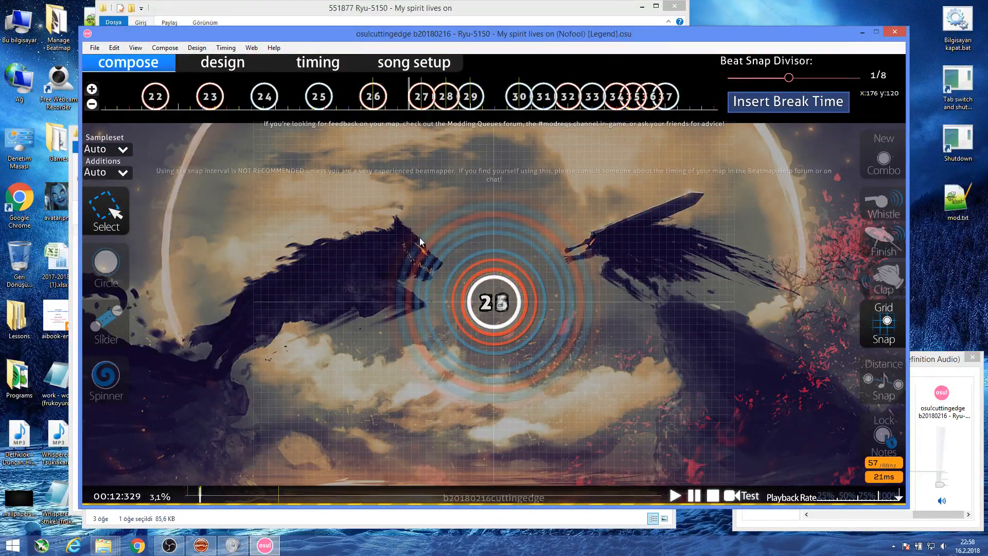
Open the Timing and Control Points list in osu! and examine the duplicate inherited points at 00:12:211.
key("F6")
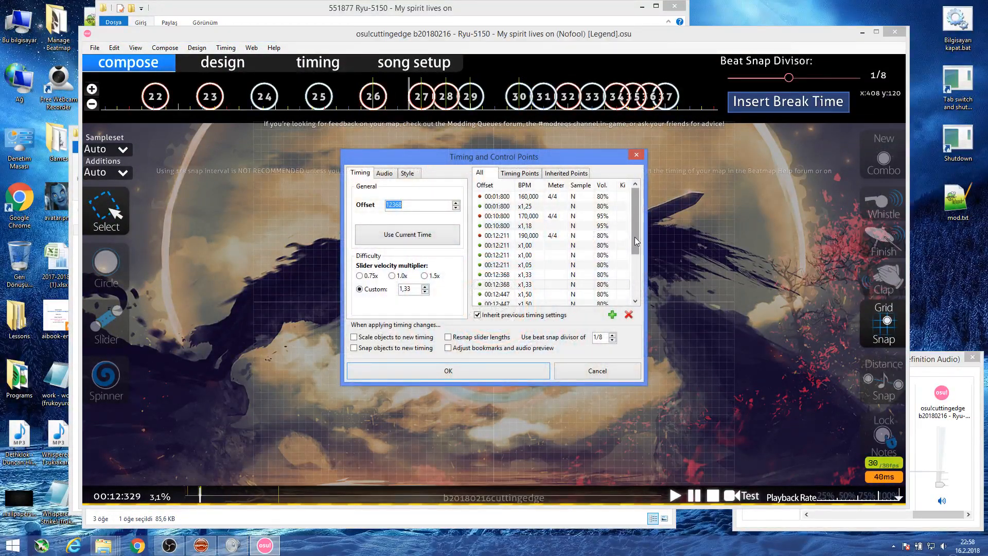
left_click(539, 246)
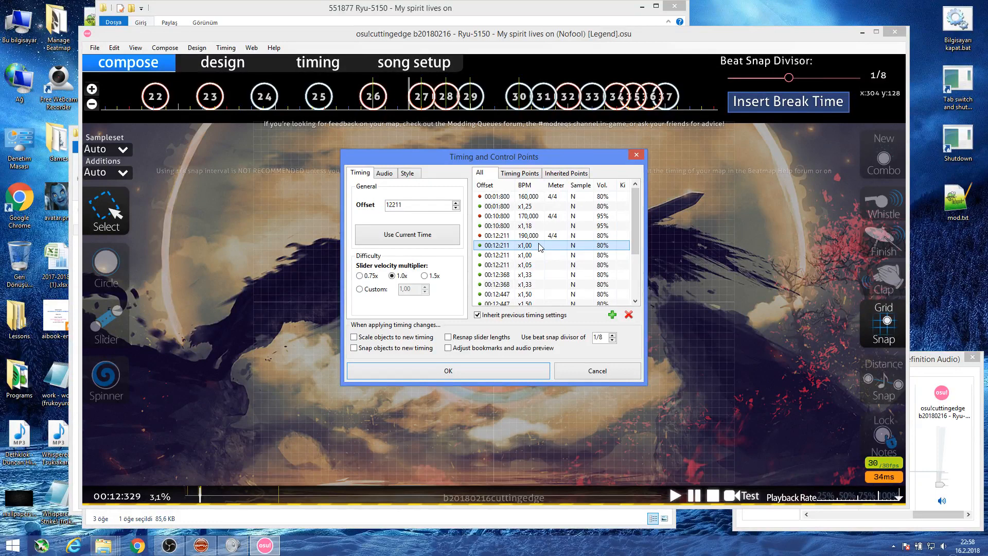
key("Down")
key("Down")
left_click(526, 247)
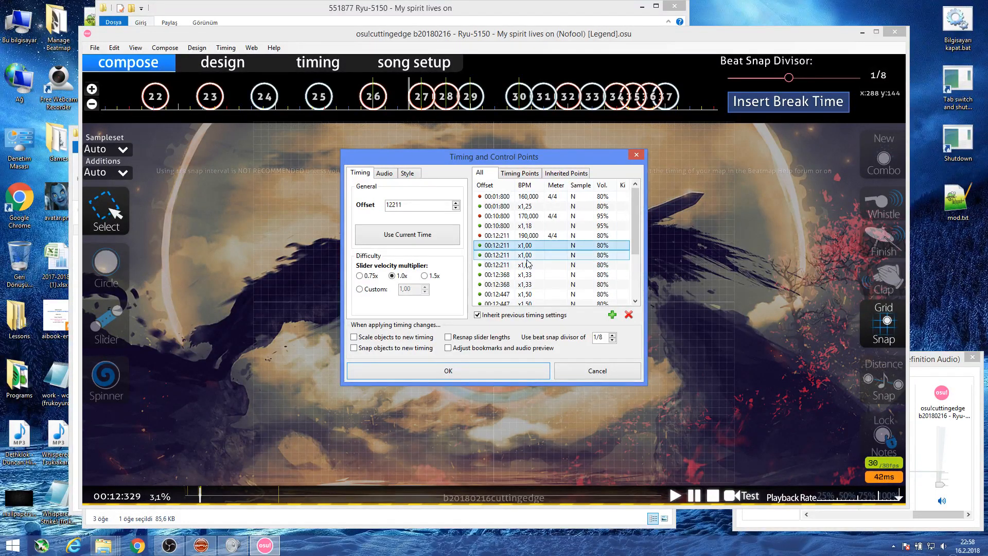
left_click(527, 256)
left_click(525, 267)
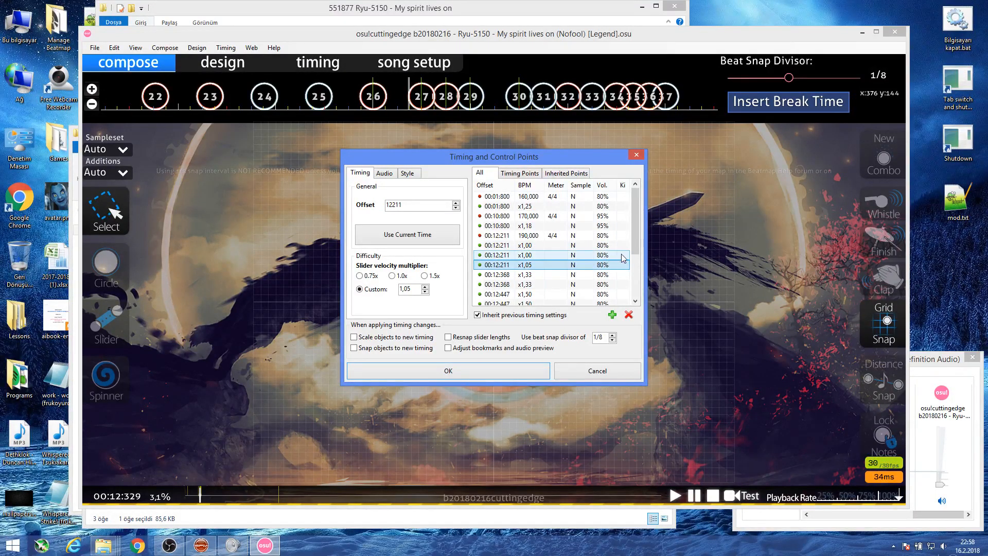
Examine the paired inherited points from 00:12:368 through 00:12:684 in the control point list.
left_click_drag(637, 233, 635, 265)
left_click(529, 227)
left_click(533, 237)
left_click(535, 247)
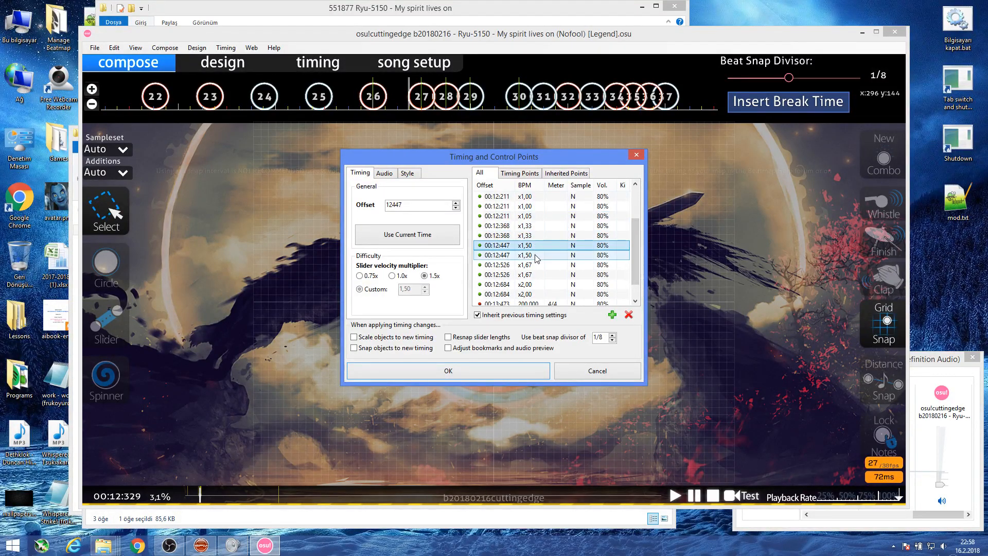
key("Down")
key("Down")
key("Down")
key("Down")
key("Down")
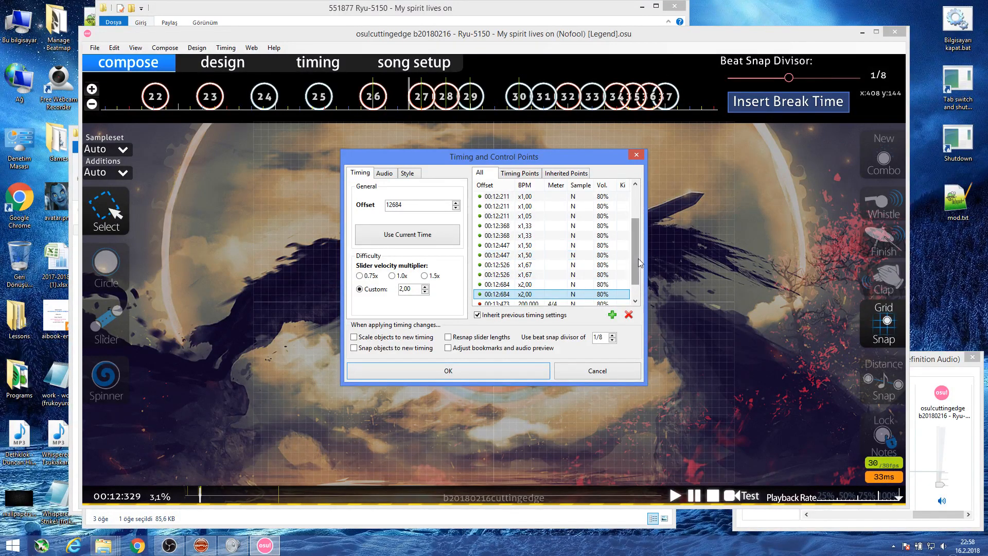
Compare the 190 BPM timing point at 00:12:211 with the inherited points sharing its offset.
mouse_move(638, 258)
left_mouse_down()
mouse_move(638, 282)
mouse_move(634, 245)
left_mouse_up()
left_click(519, 226)
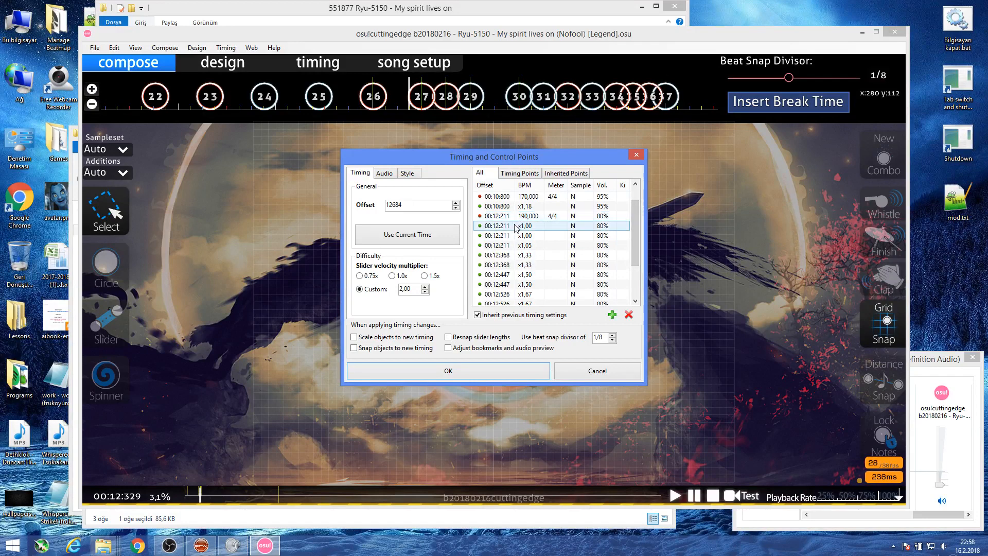
left_click(518, 235)
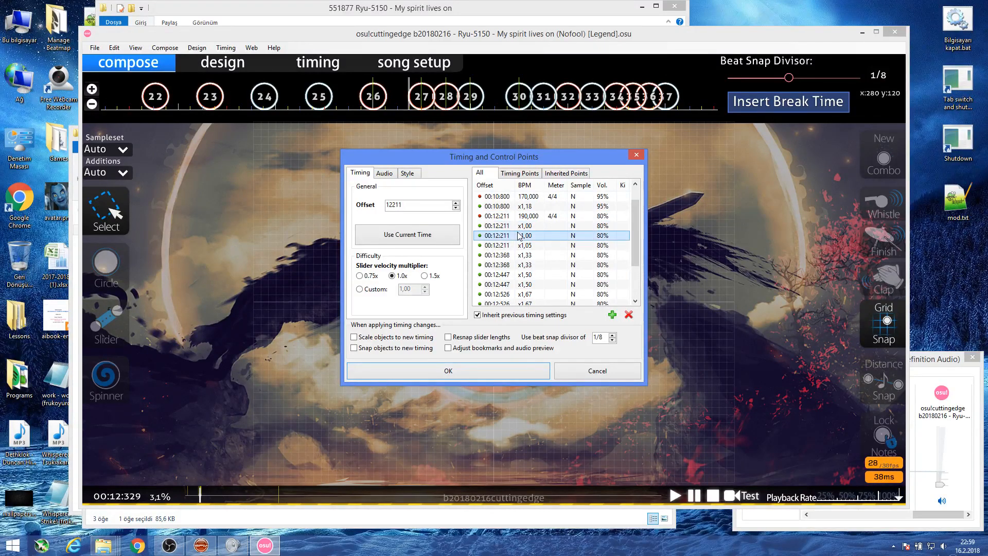
left_click(500, 216)
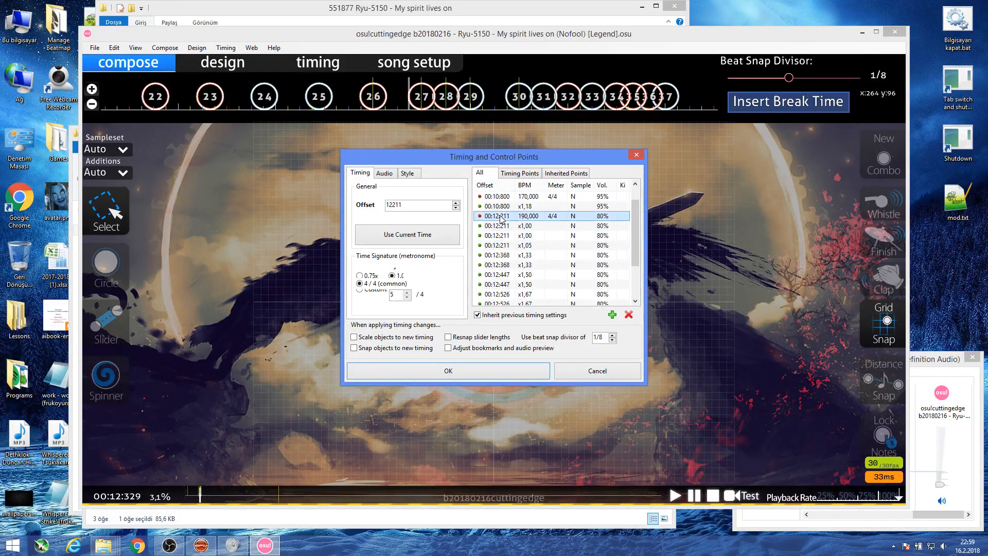
left_click(505, 236)
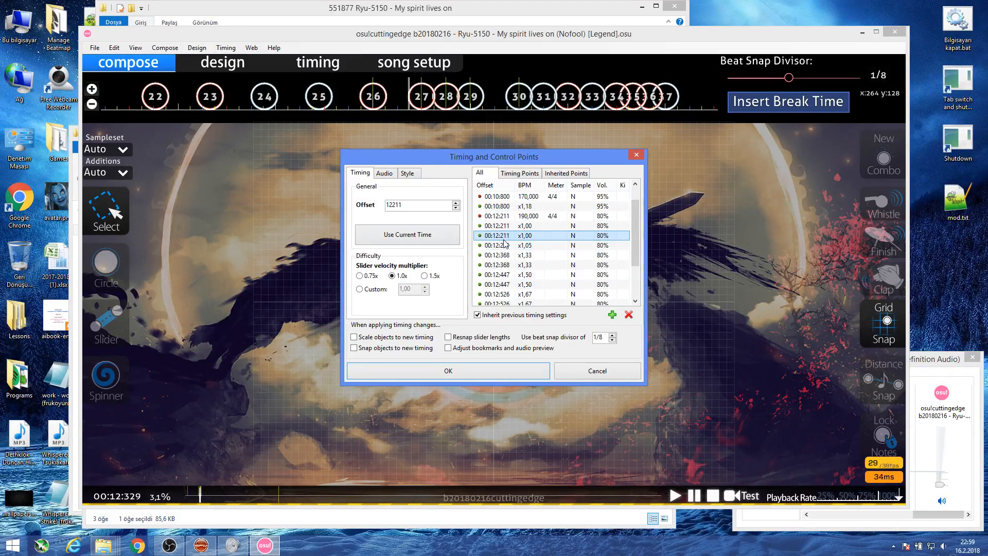
Switch to Manage Beatmap, delete the duplicate timing and inherited points, review the list and request the deletion once more.
left_click(201, 545)
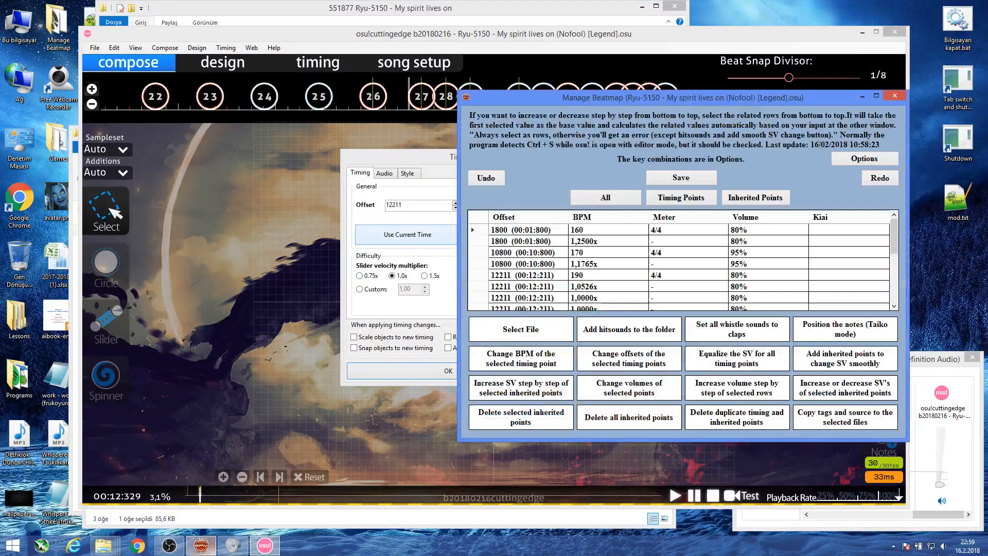
left_click(712, 423)
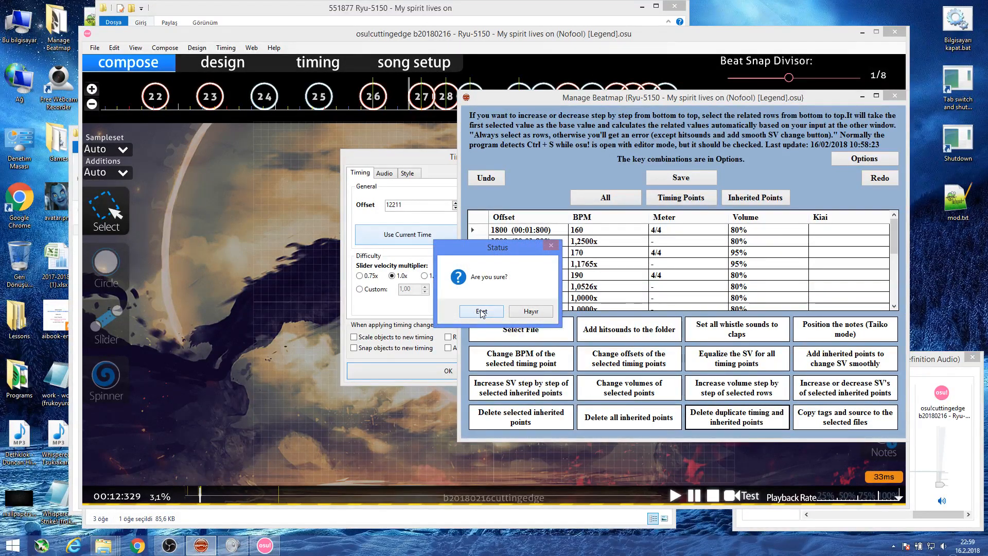
left_click(481, 312)
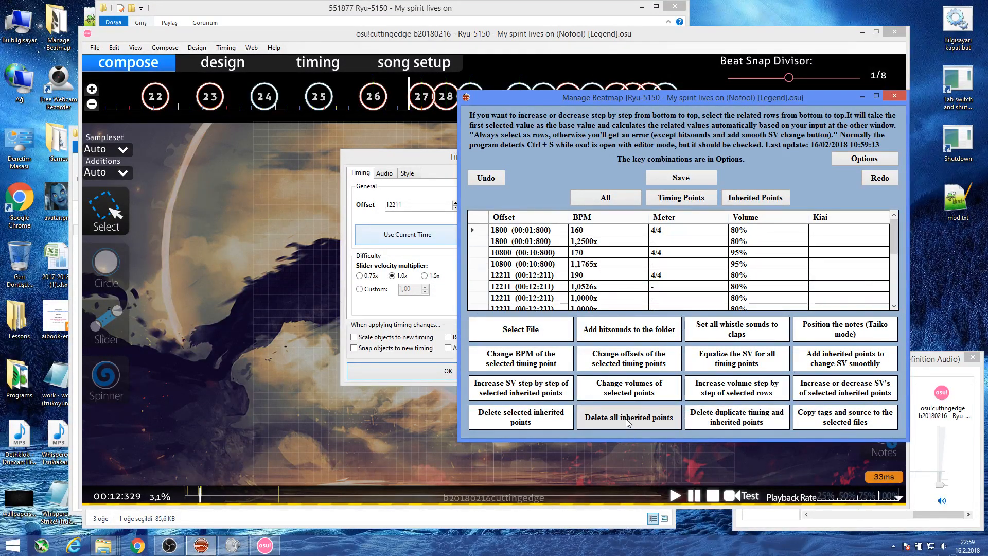
left_click_drag(895, 234, 891, 208)
left_click_drag(893, 246, 890, 265)
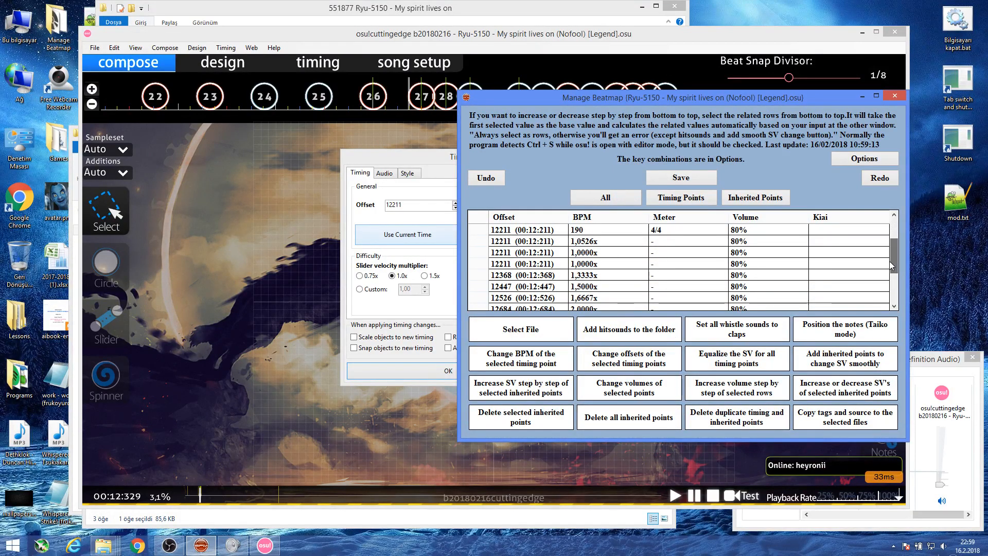
left_click(715, 418)
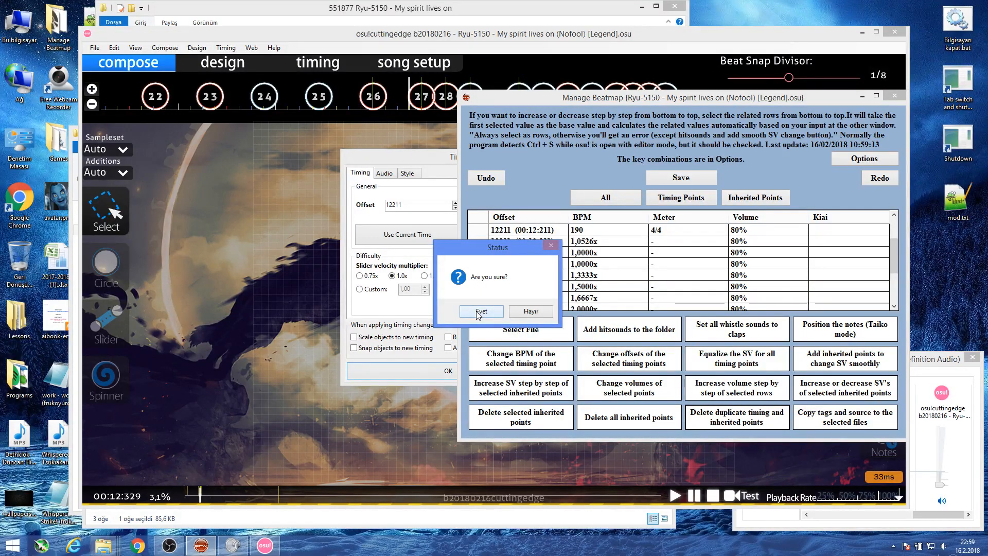
Switch to osu! and set the slider velocity of the second point at 00:12:368 to 1,35 and at 00:12:447 to 1,52.
left_click(285, 317)
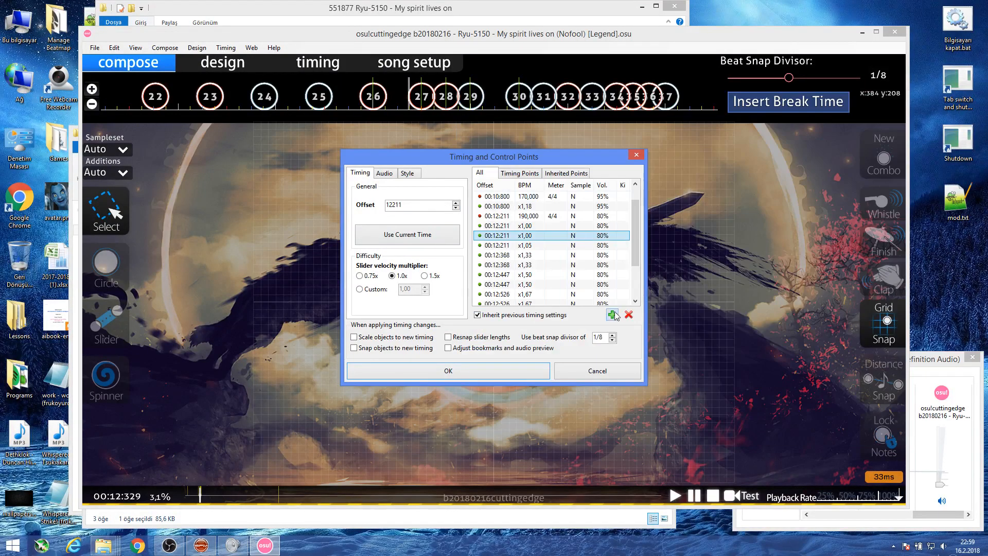
left_click(535, 245)
left_click(535, 235)
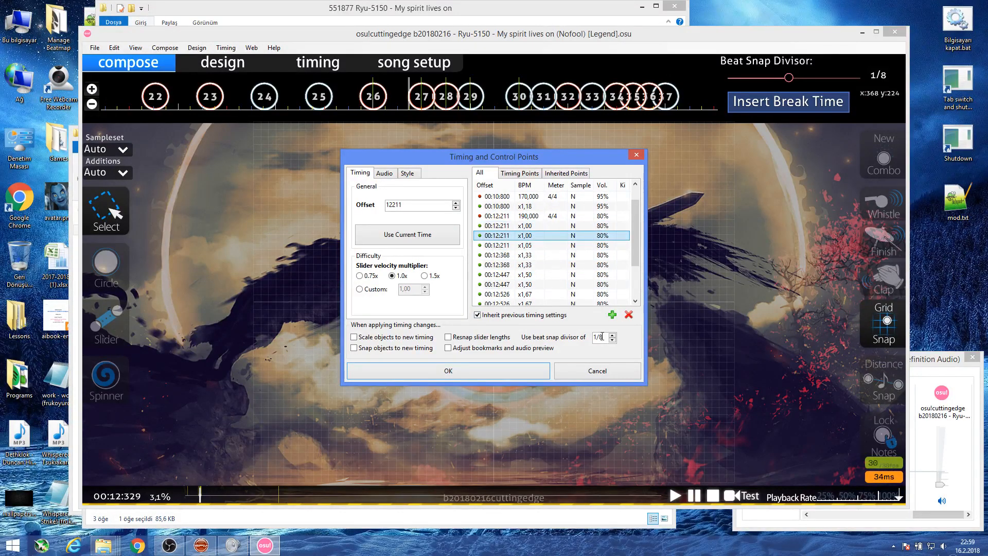
left_click(535, 265)
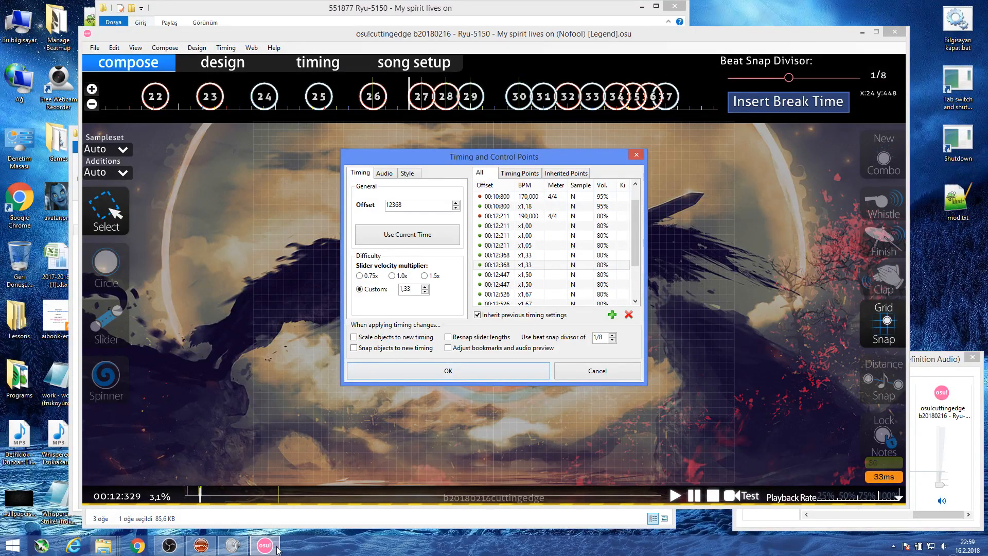
key("BackSpace")
type("4")
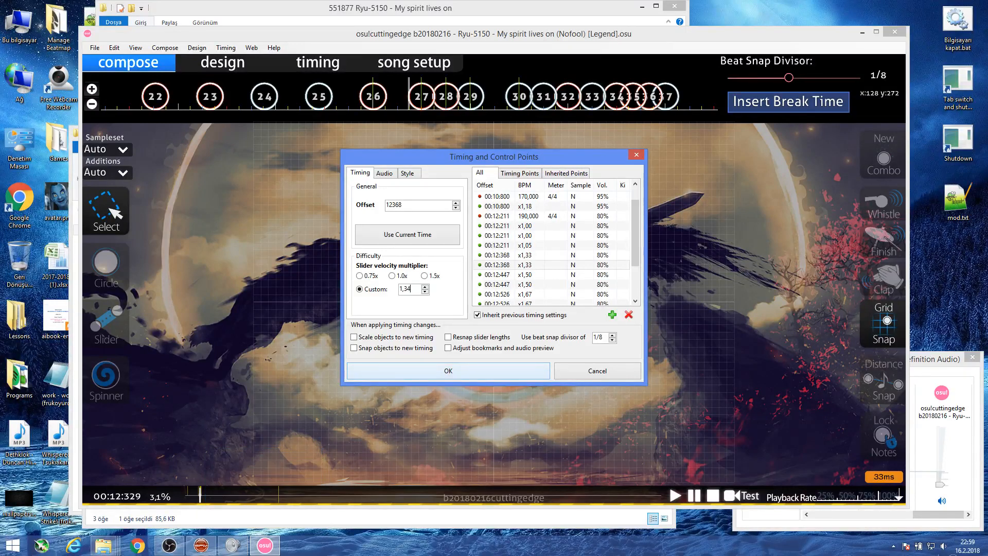
left_click(541, 284)
left_click(374, 291)
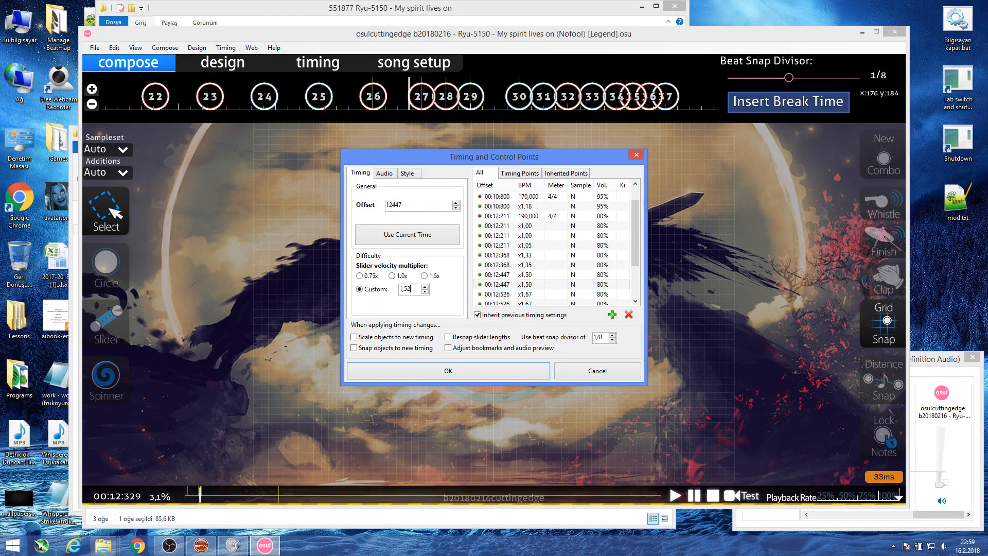
Set the slider velocity of the second point at 00:12:526 to 1,69 and at 00:12:684 to 2,10.
left_click(558, 284)
left_click(547, 303)
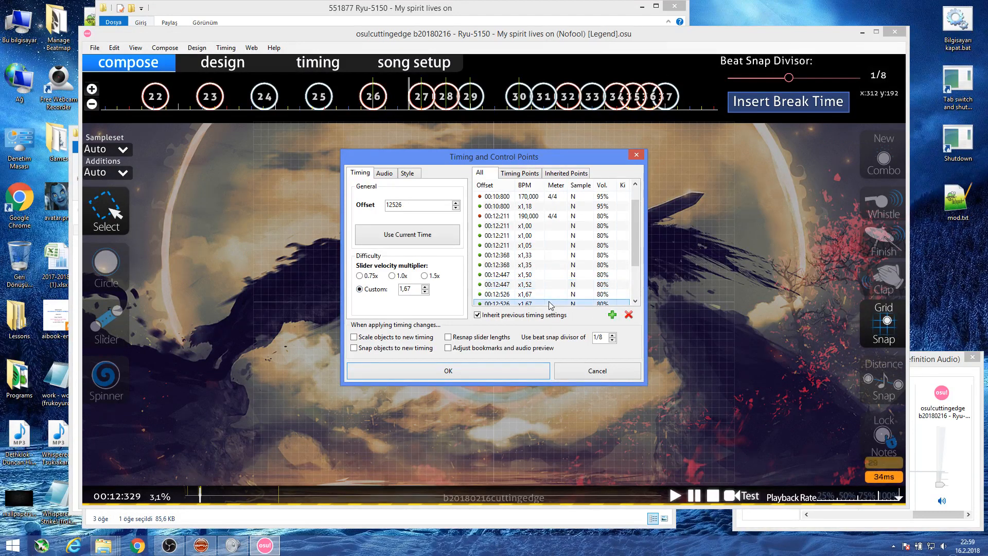
left_click(415, 290)
key("BackSpace")
type("9")
key("Return")
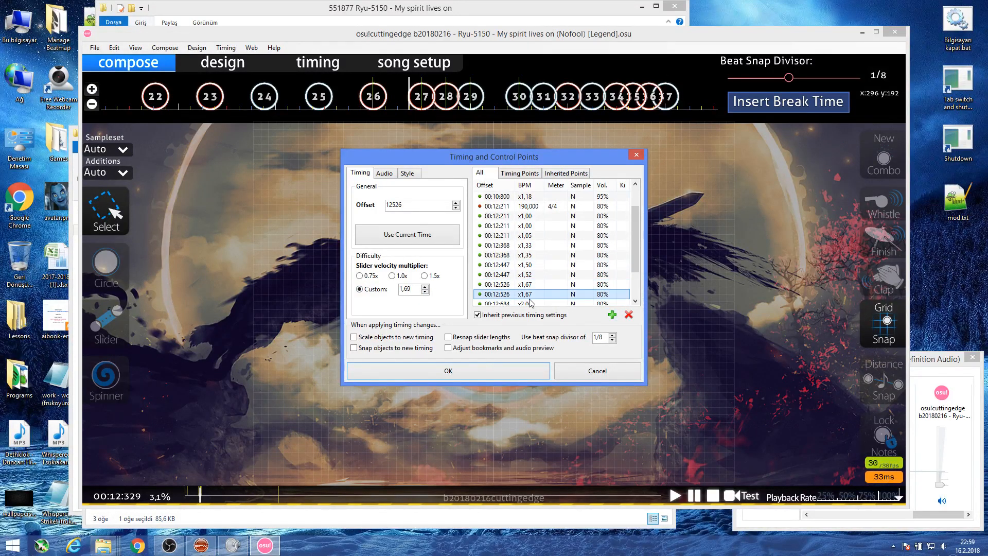
scroll(631, 252, "down", 1)
left_click(540, 284)
left_click(415, 289)
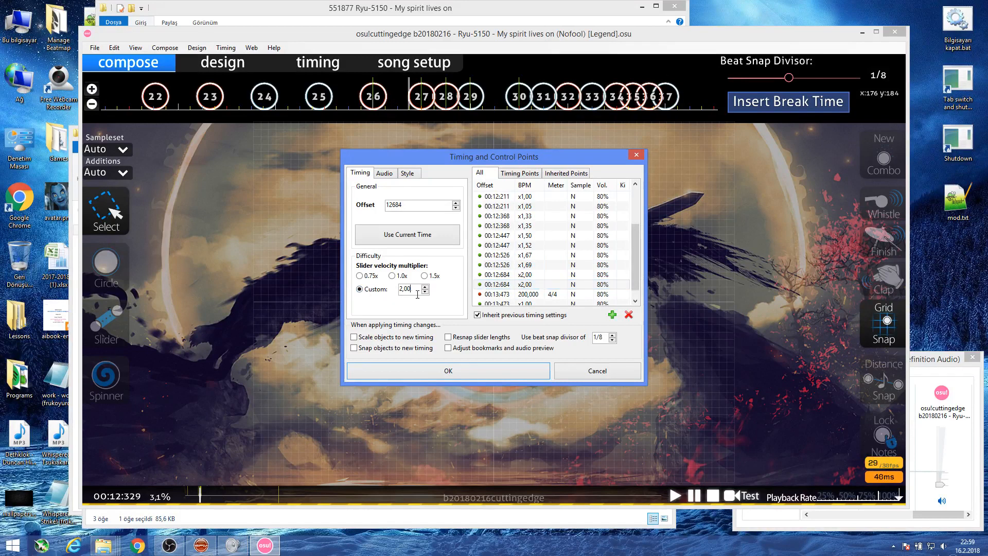
key("BackSpace")
key("Return")
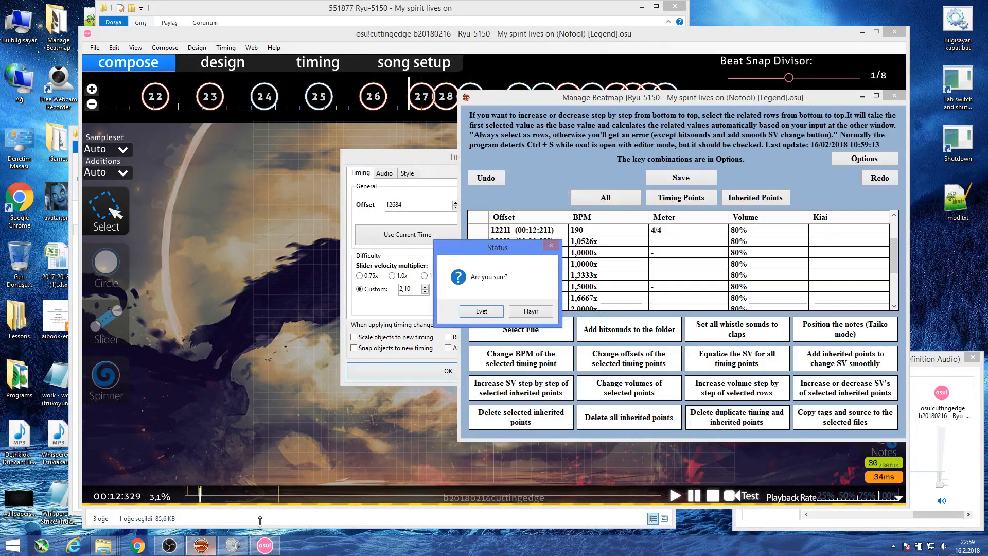
Cancel the pending duplicate deletion in Manage Beatmap, and apply the timing changes in osu! and save the beatmap.
left_click(202, 545)
left_click(529, 311)
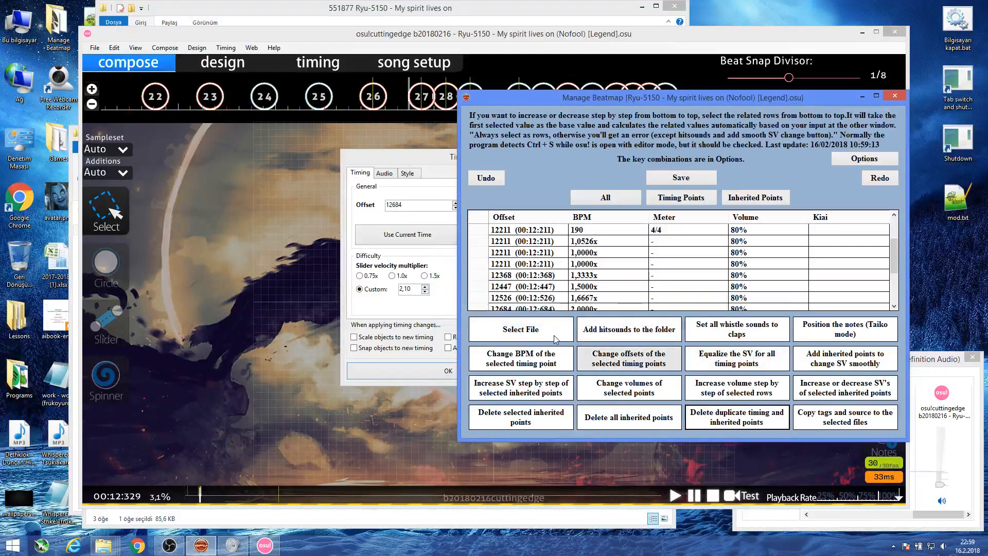
left_click(417, 158)
left_click(462, 379)
key("ctrl+s")
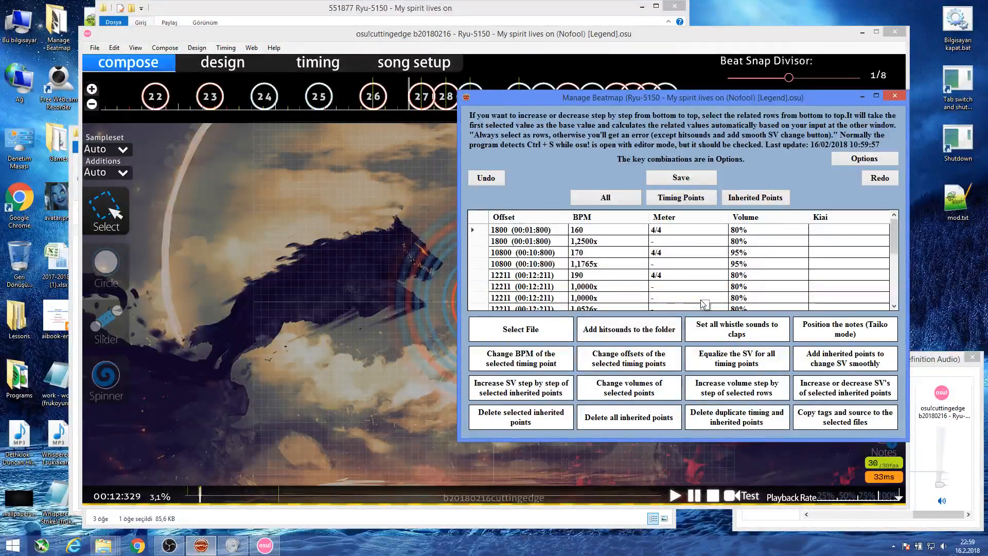
Delete the duplicate timing and inherited points in Manage Beatmap and confirm the deletion.
left_click(745, 423)
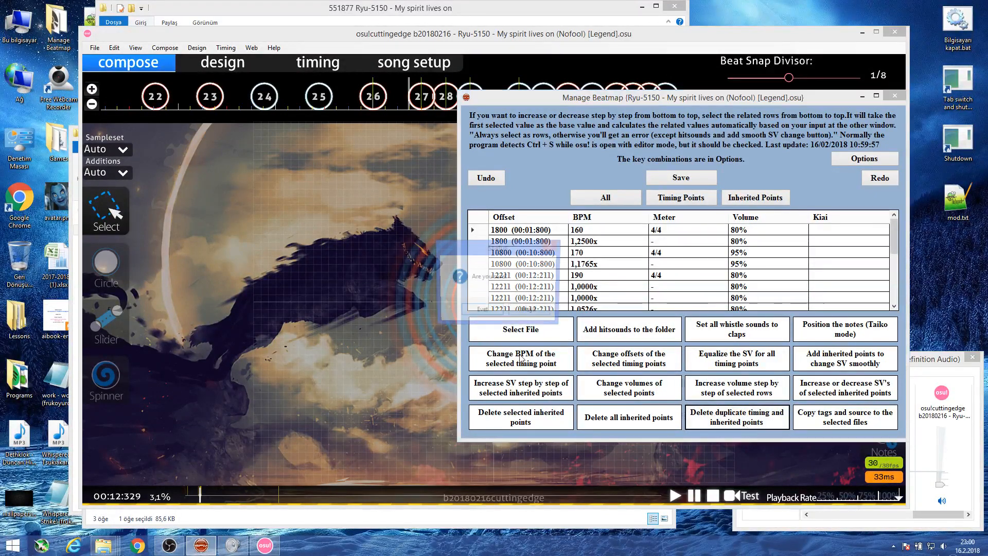
left_click(467, 314)
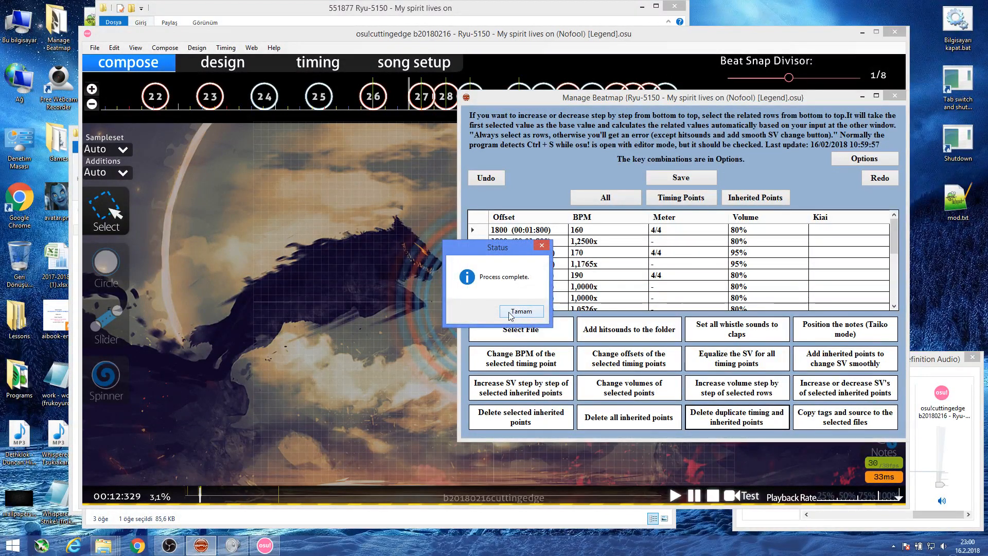
left_click(519, 312)
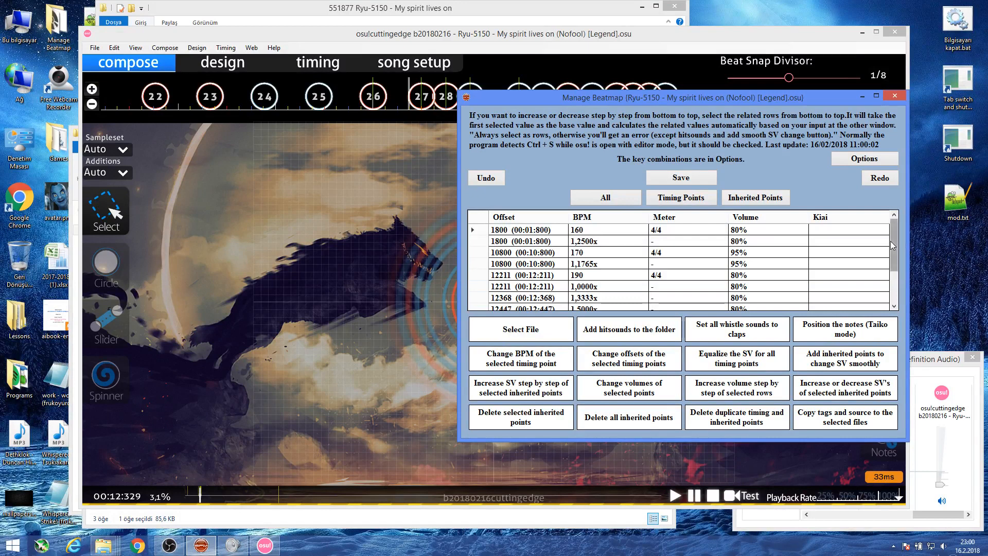
Examine the remaining points from 10800 to 13473, including the timing and inherited point pair at 12211.
left_click_drag(893, 242, 894, 274)
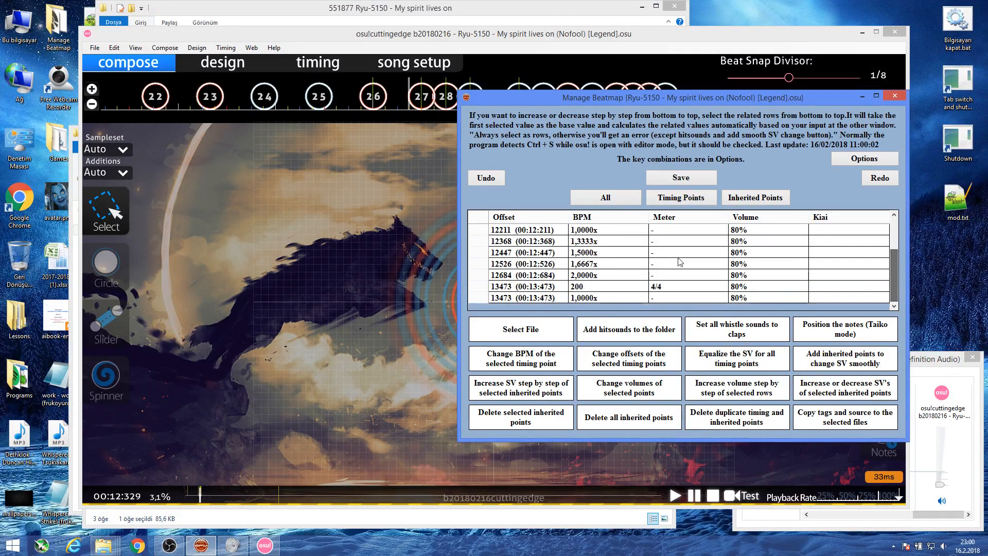
left_click(603, 231)
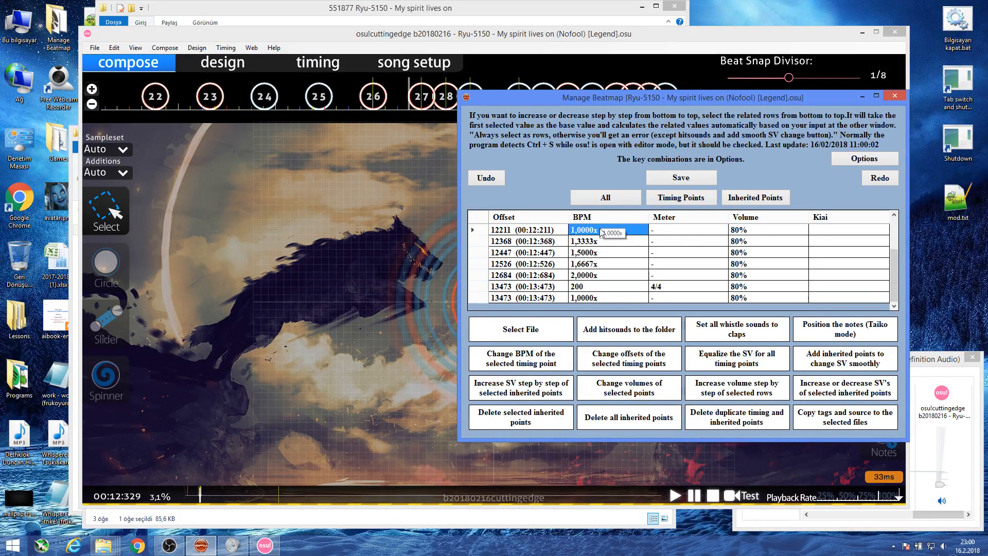
left_click_drag(603, 232, 589, 276)
left_click_drag(577, 232, 583, 275)
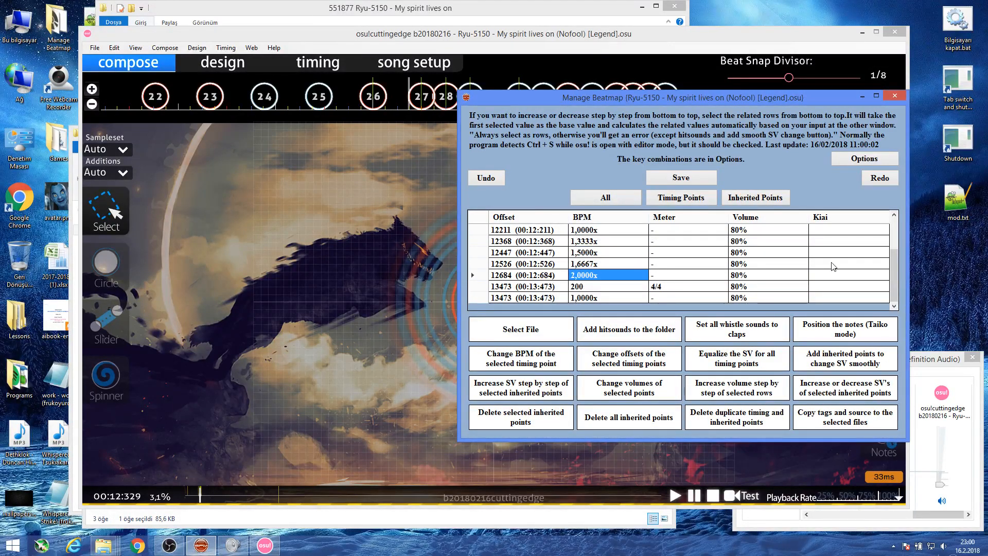
left_click_drag(888, 265, 899, 242)
left_click_drag(474, 264, 476, 278)
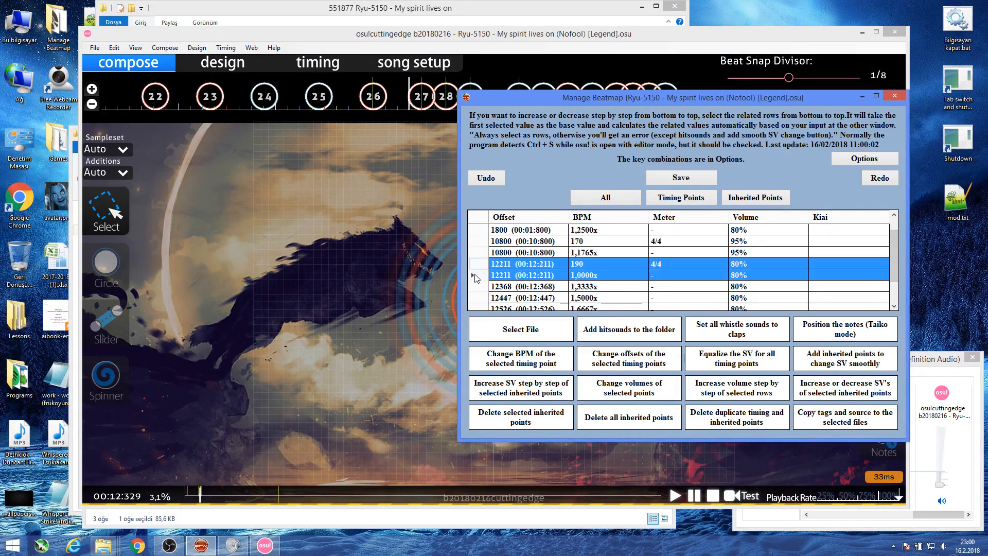
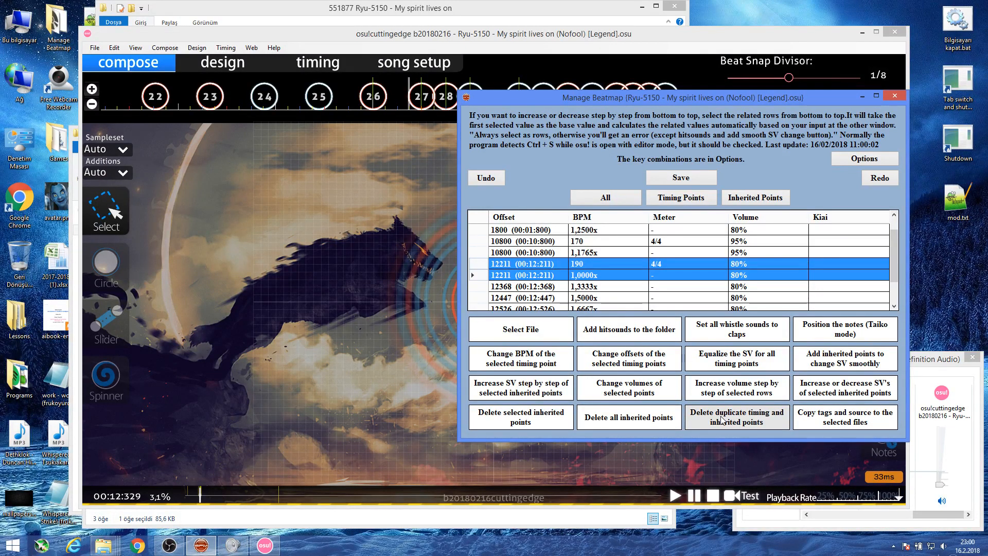
left_click(529, 252)
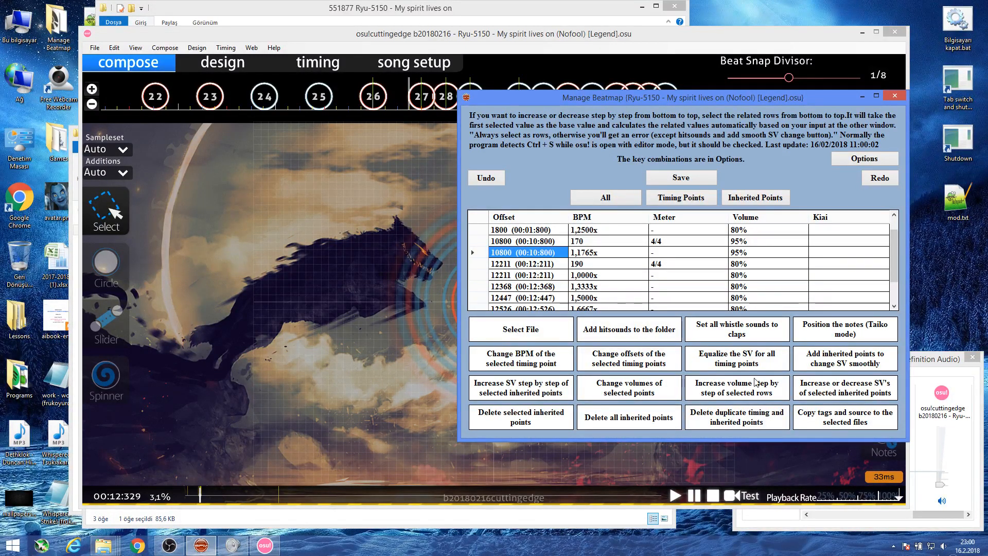
Switch to osu!, leave the current map, search the song list for "whispered" and open Strike! [20x] in the editor.
left_click(269, 326)
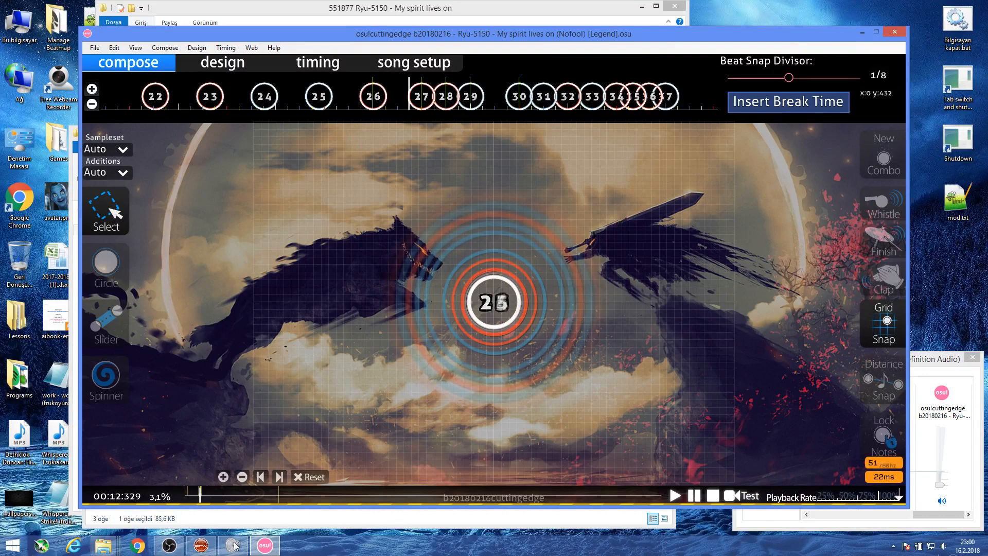
left_click(225, 546)
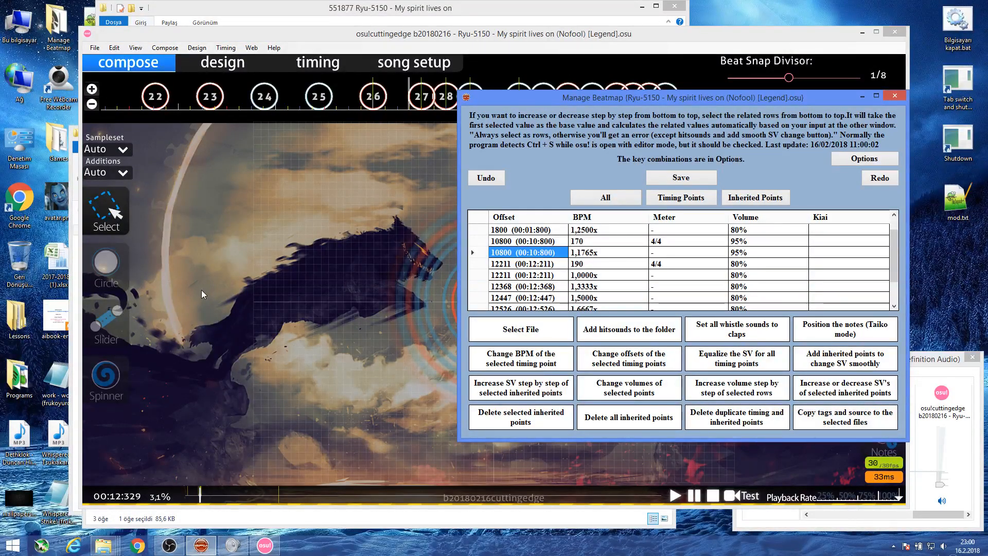
left_click(208, 260)
key("Escape")
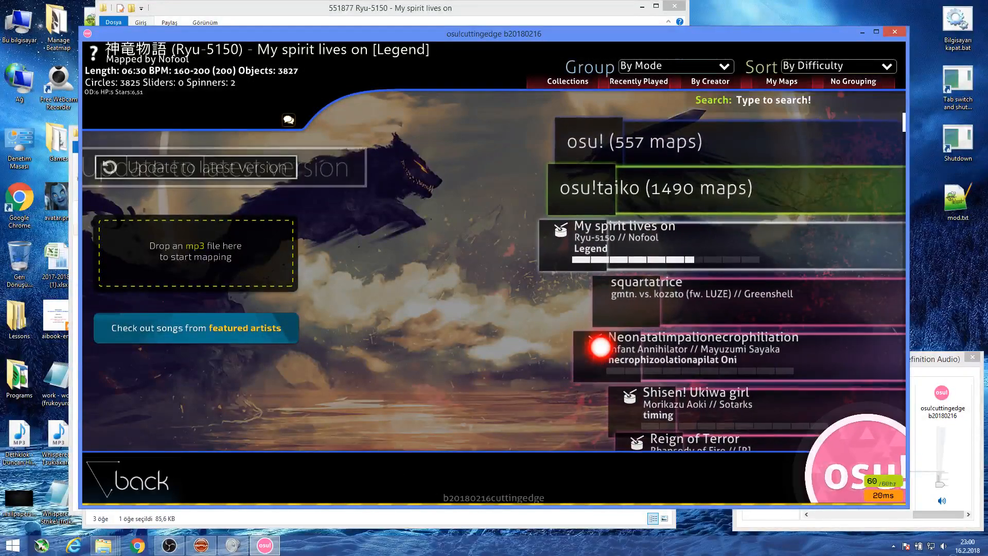
type("wh")
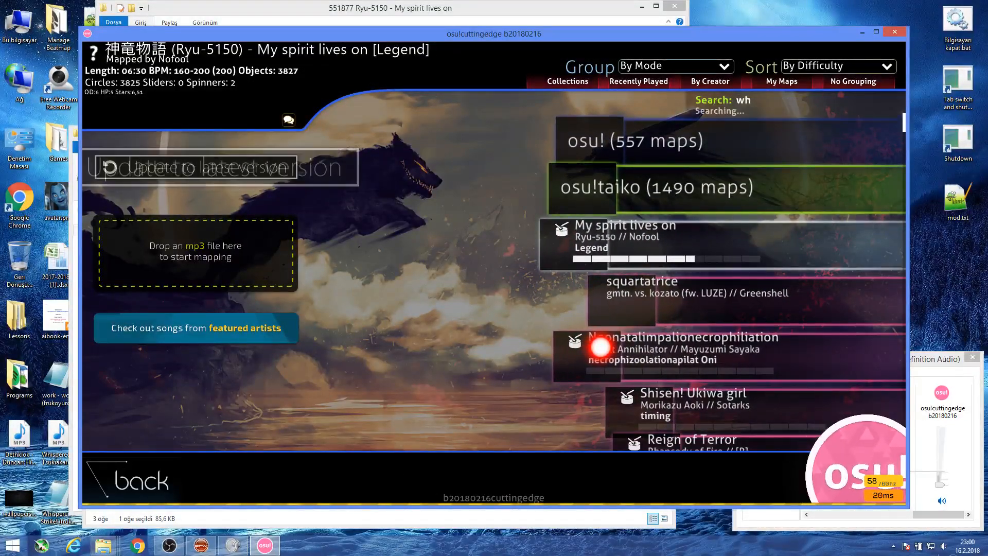
type("ispered")
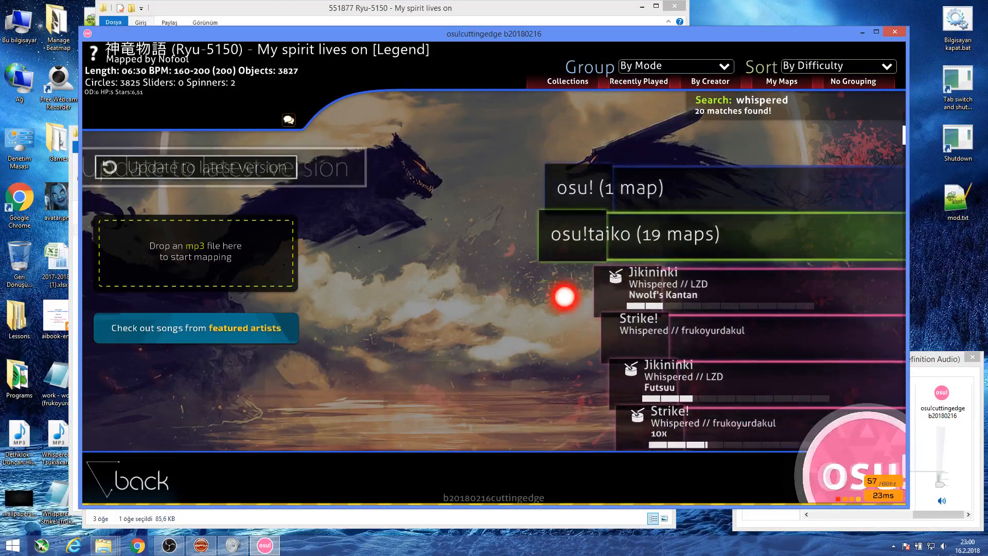
left_click(600, 333)
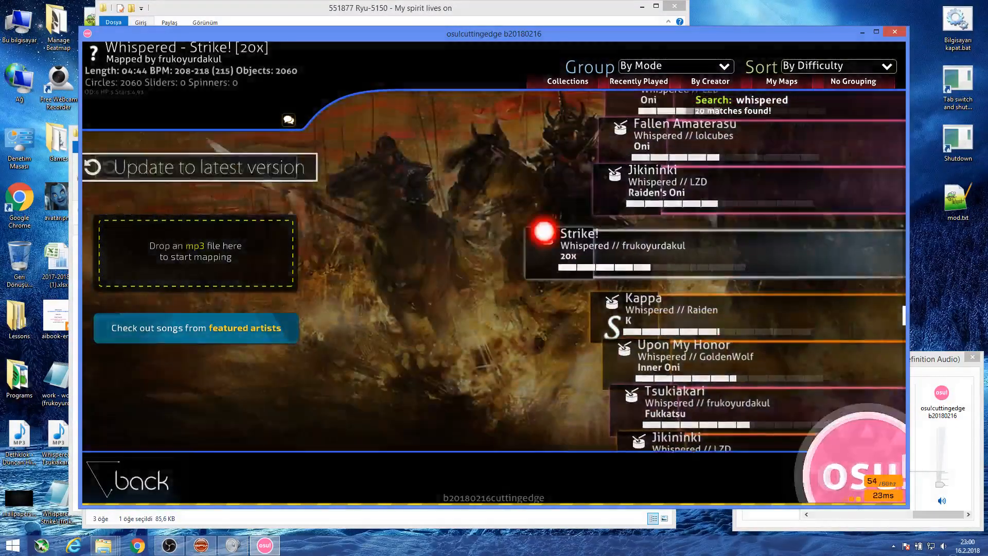
left_click(530, 241)
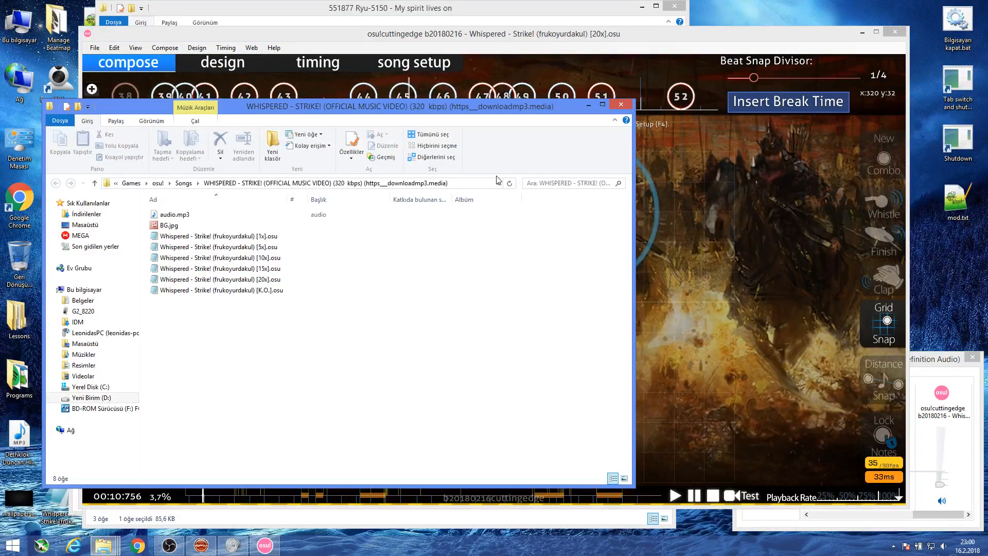
Copy the Strike! song folder's path and load the [K.O.] difficulty file from that folder into Manage Beatmap.
left_click(468, 184)
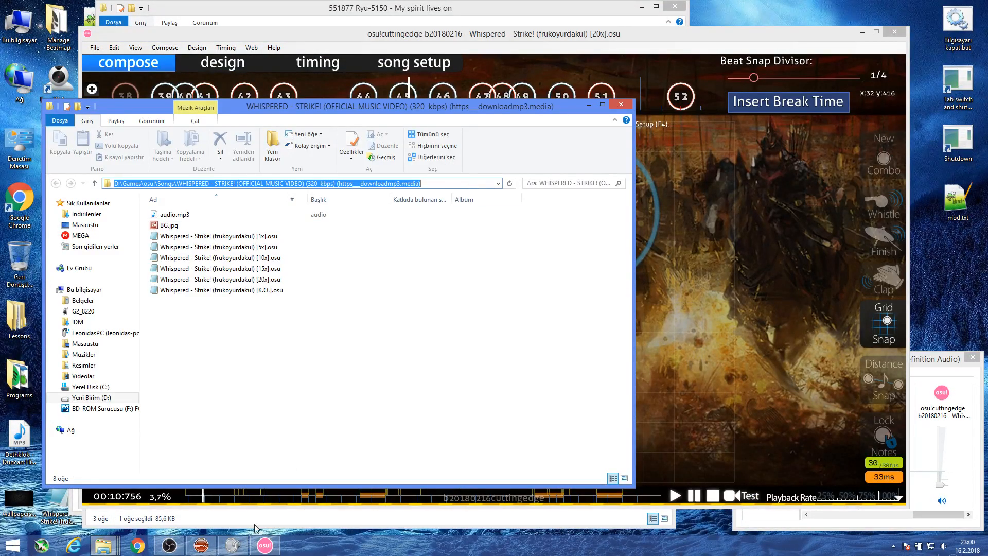
left_click(200, 549)
left_click(521, 330)
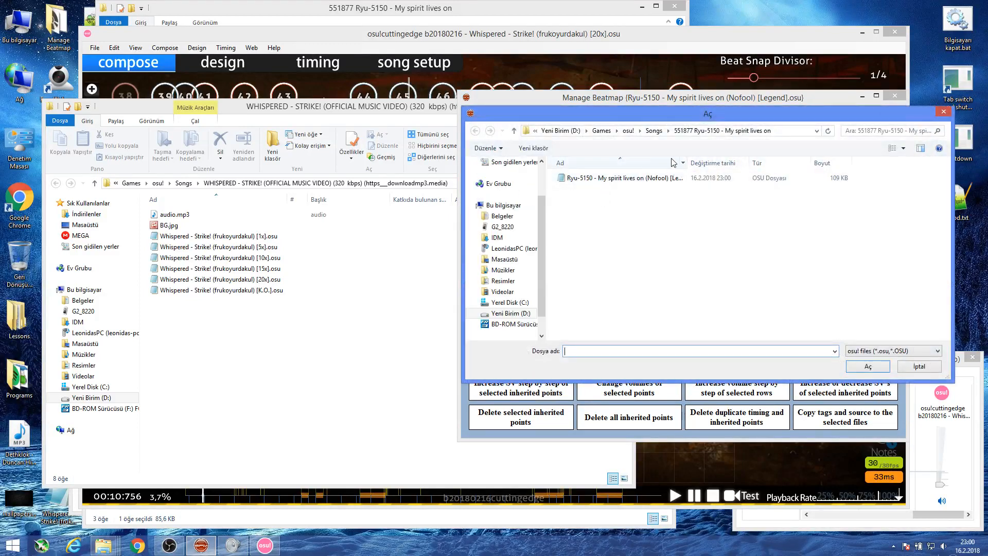
left_click(779, 130)
type("D:\\Games\\osu!\\Songs\\WHISPERED - STRIKE! (OFFICIAL MUSIC VIDEO) (320  kbps) (https__downloadmp3.media)")
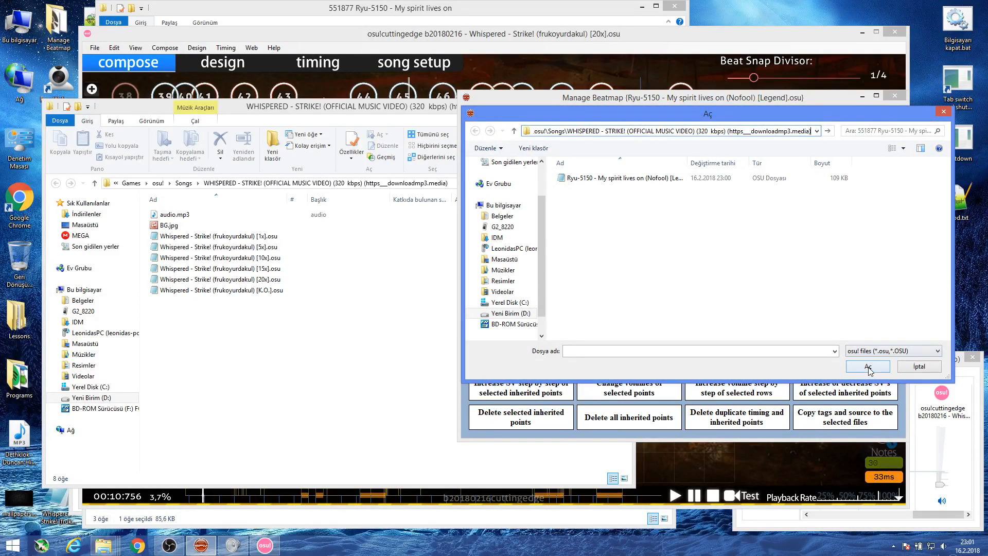
key("Return")
double_click(628, 232)
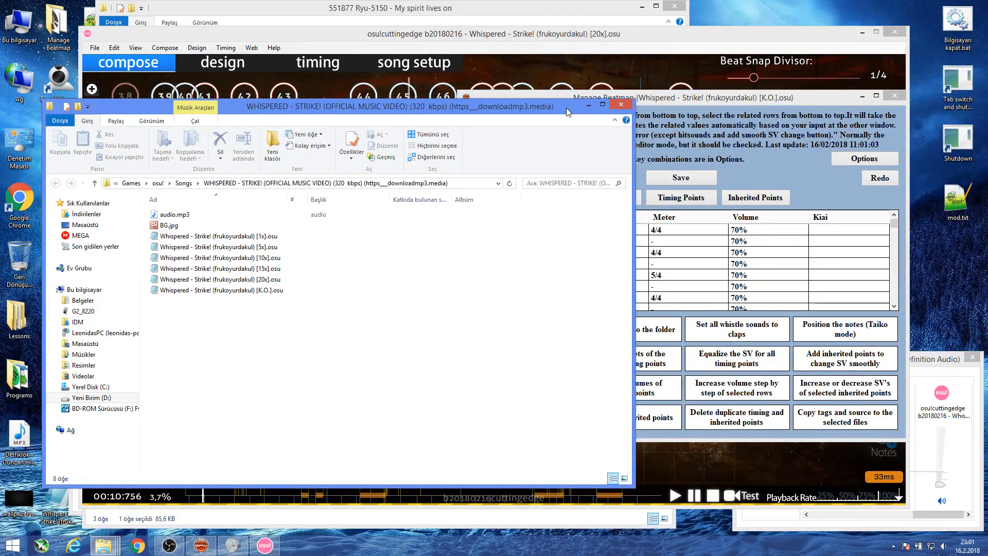
Minimise the osu! editor and open the metadata window for copying tags and source to the selected files.
left_click(884, 34)
left_click(862, 32)
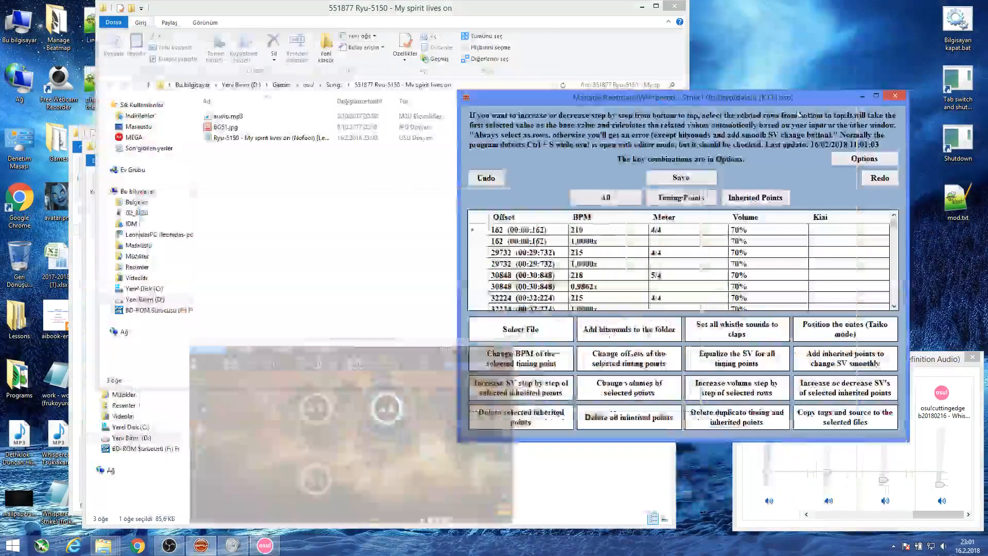
left_click(837, 423)
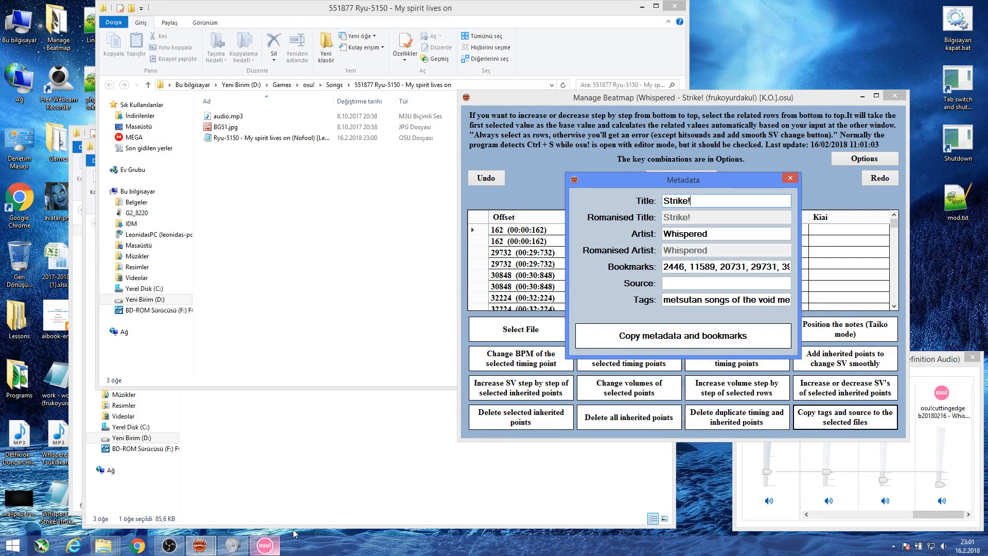
Try a "~" at the end of the title "Strike!" in the metadata and remove it again.
mouse_move(265, 544)
right_click(720, 217)
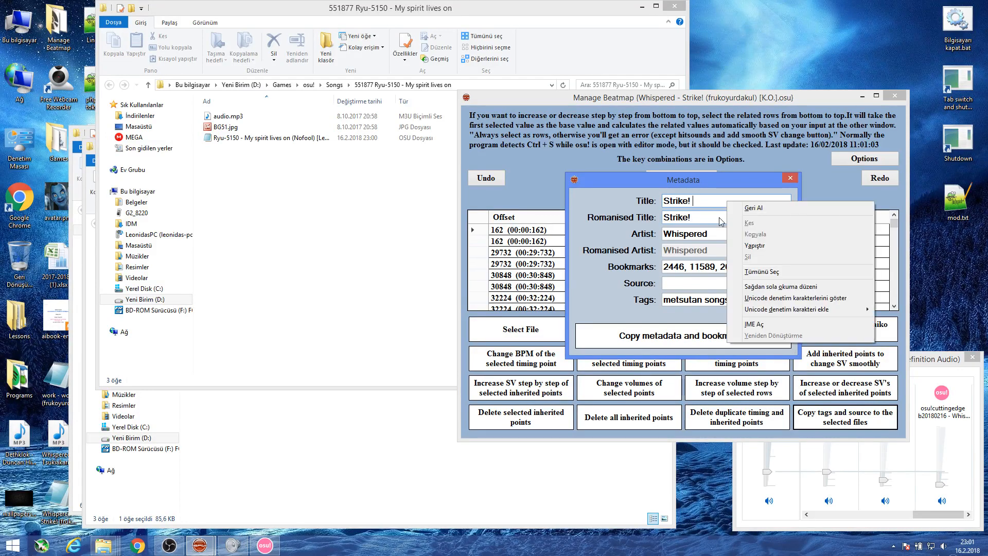
key("Escape")
type("~")
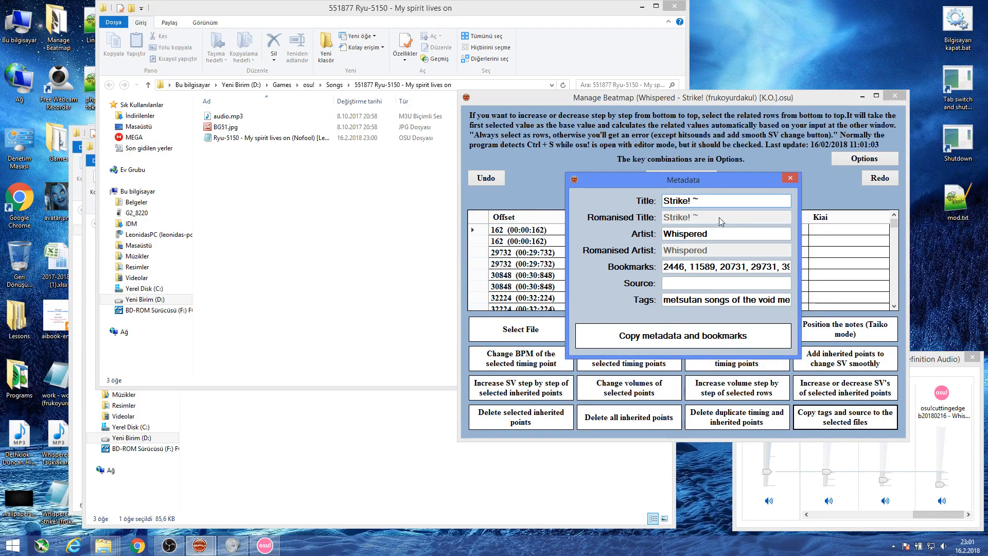
key("BackSpace")
key("BackSpace")
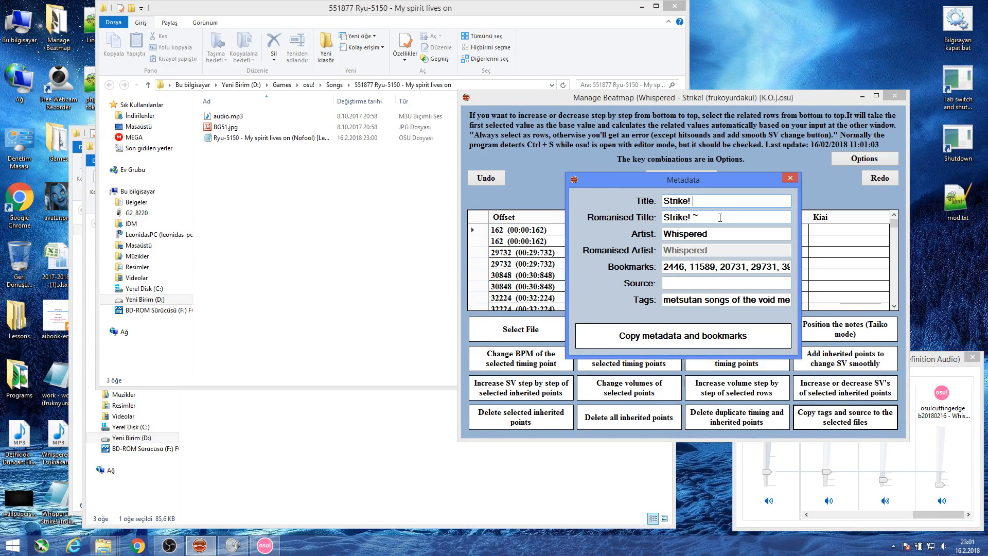
key("BackSpace")
key("BackSpace")
key("BackSpace")
Try single extra characters in the title, delete them, and restore the romanised title to "Strike!".
left_click(717, 202)
type("m")
key("BackSpace")
type("p")
key("BackSpace")
left_click(710, 216)
key("BackSpace")
key("BackSpace")
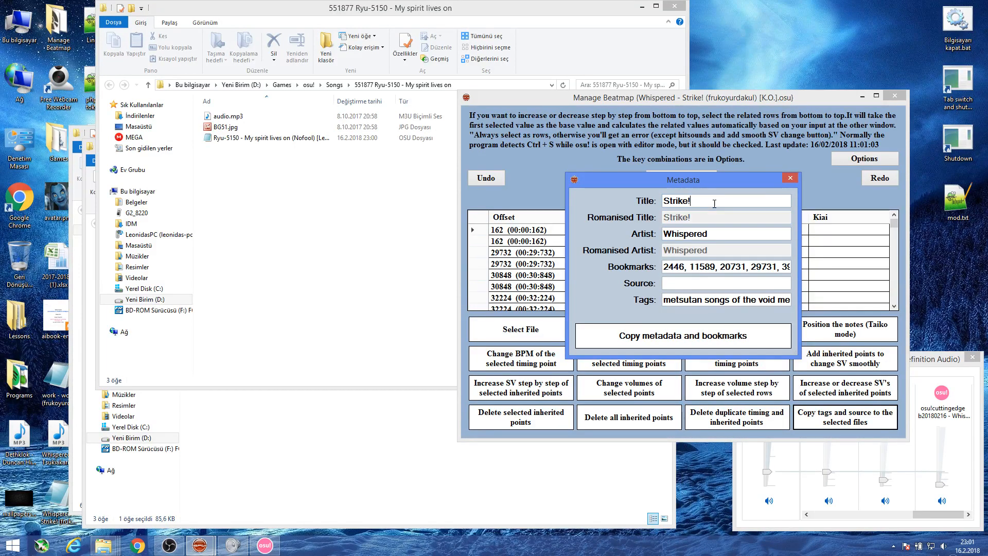
Test the title with "É asdadaa" appended to unlock the romanised title, and set the title to "Strike!!!!".
type("É as")
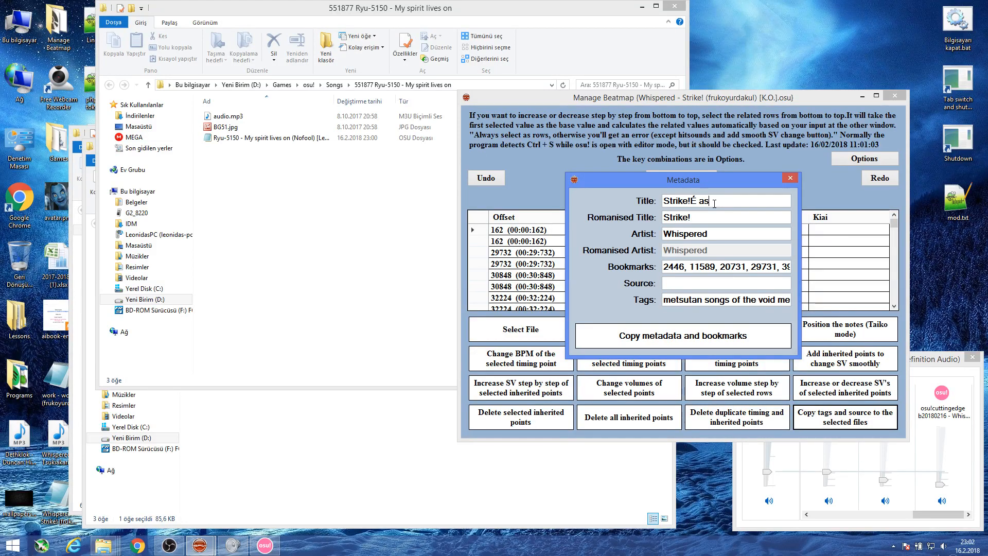
type("dadaa")
left_click(690, 218)
key("BackSpace")
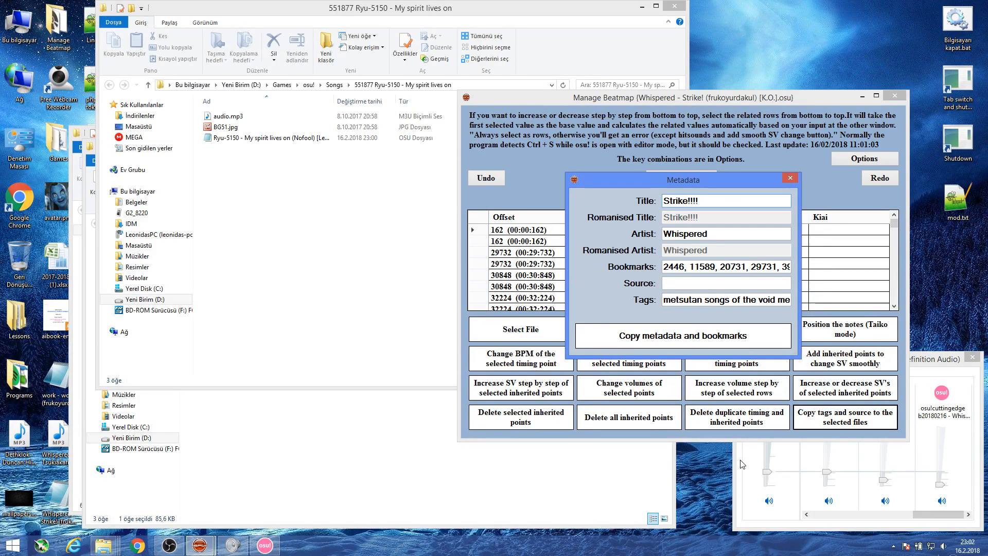
Set the artist to "Whisperedadsw" and the source to "Guitar hero" in the metadata.
left_click(738, 238)
type("adsw")
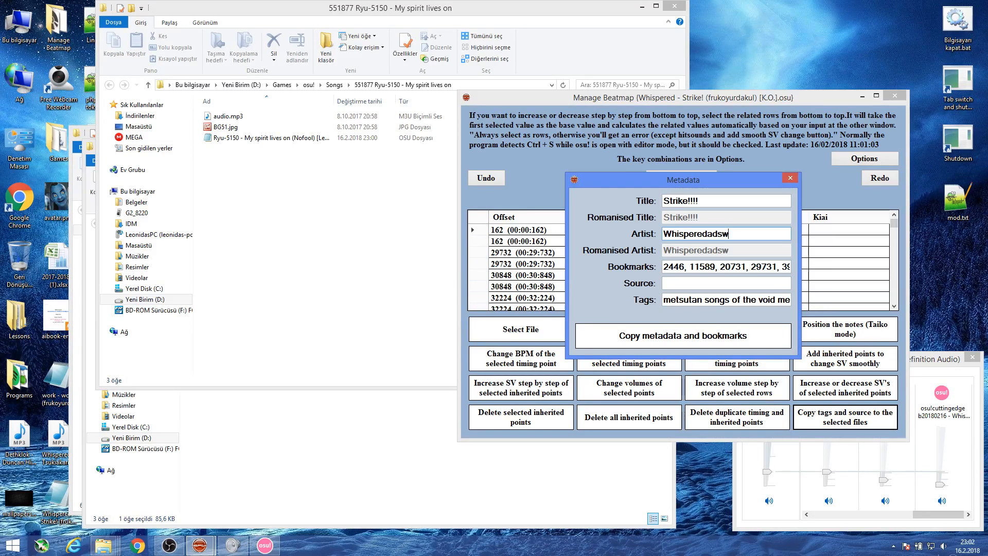
key("Tab")
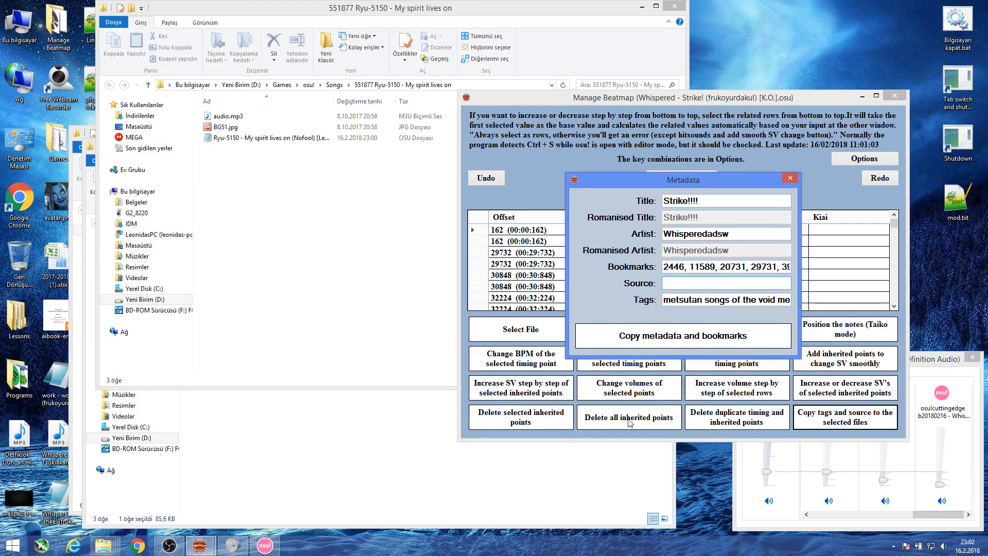
type("Guitar herp")
Examine the list of bookmark offsets in the metadata from its end back towards the start.
left_click(690, 265)
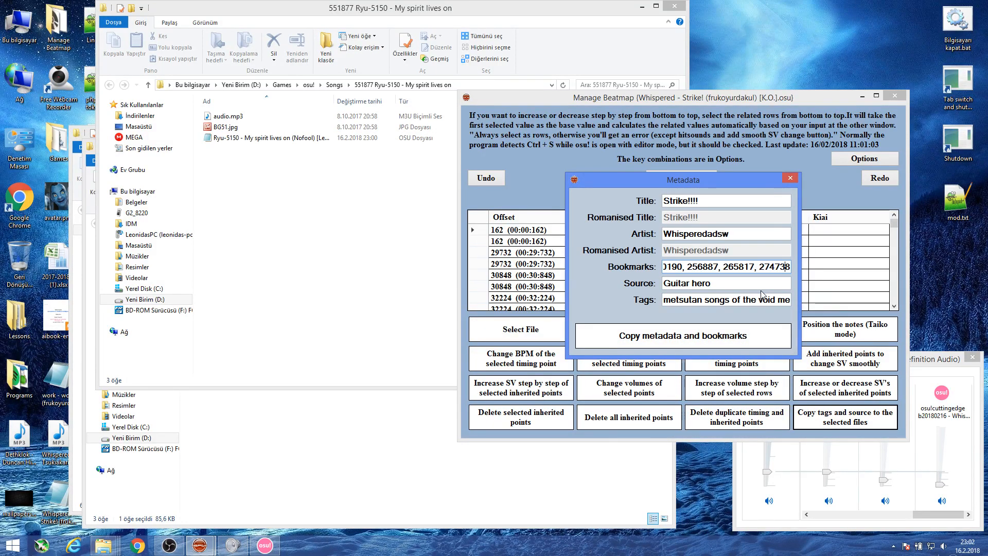
key("Left")
key("Left")
key("Left")
key("Left")
key("Left")
key("Left")
key("Left")
key("Left")
key("Left")
key("Left")
key("Left")
key("Left")
key("Left")
key("Left")
key("Left")
key("Left")
key("Left")
key("Left")
key("Left")
key("Left")
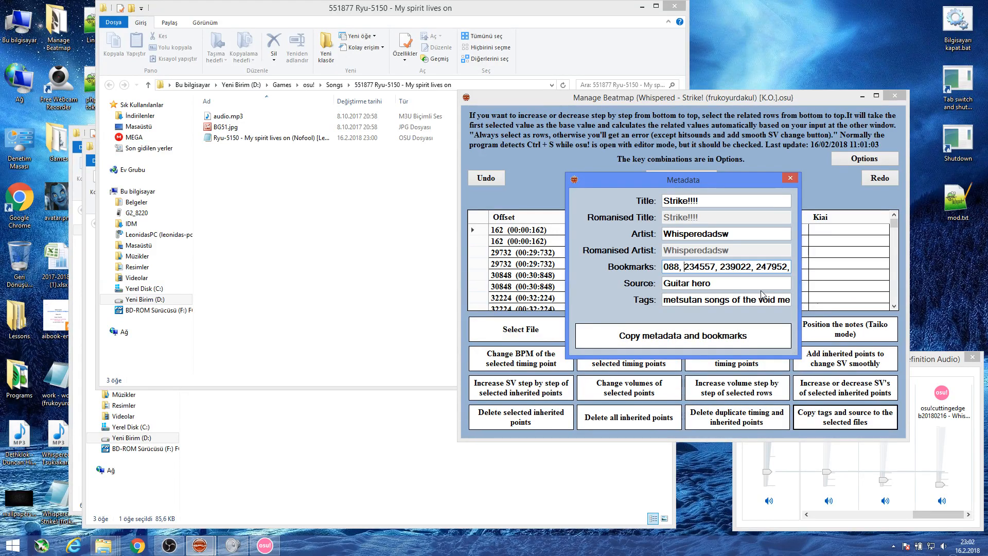
key("Left")
key("Left")
key("Left")
key("Left")
key("Left")
key("Left")
key("Left")
key("Left")
key("Left")
key("Left")
key("Left")
key("Left")
key("Left")
key("Left")
key("Left")
key("Left")
key("Left")
key("Left")
key("Left")
key("Left")
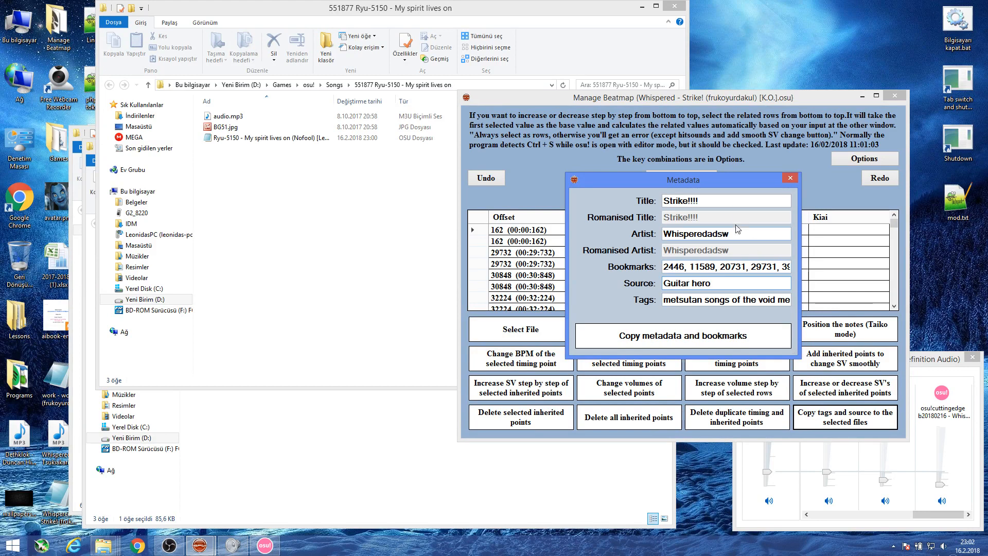
Try twice to copy the edited metadata and bookmarks, checking the artist and bookmark entries.
left_click(744, 234)
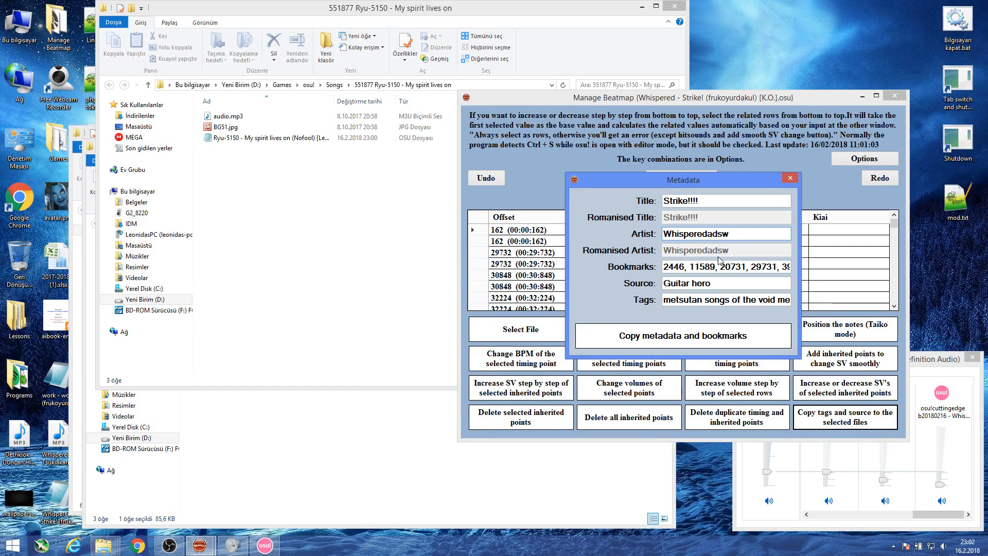
left_click_drag(743, 232, 663, 235)
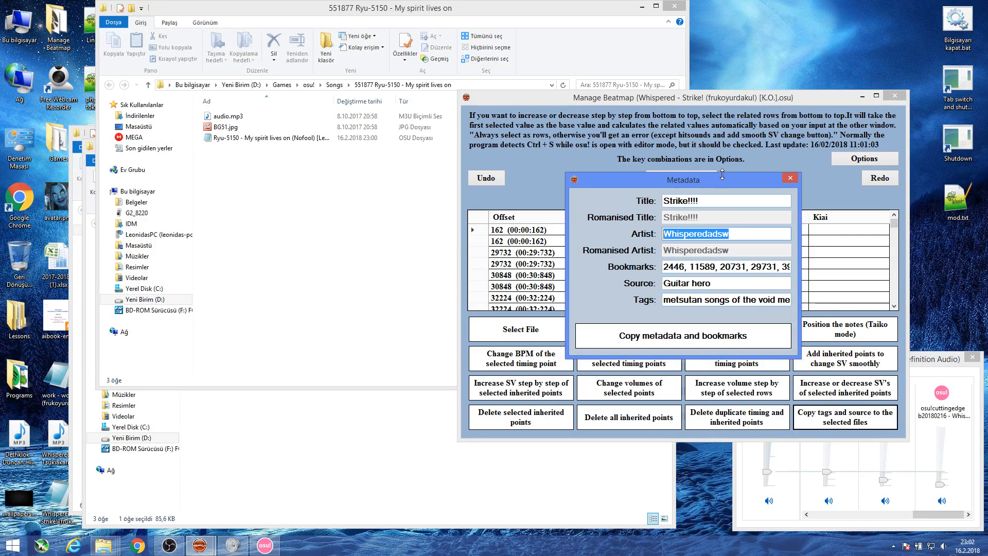
left_click(671, 334)
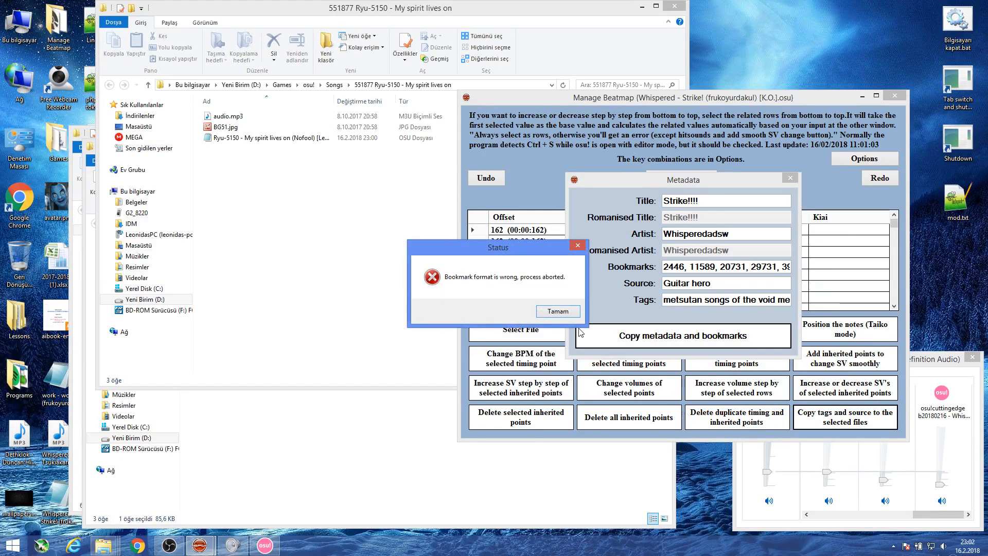
left_click(558, 310)
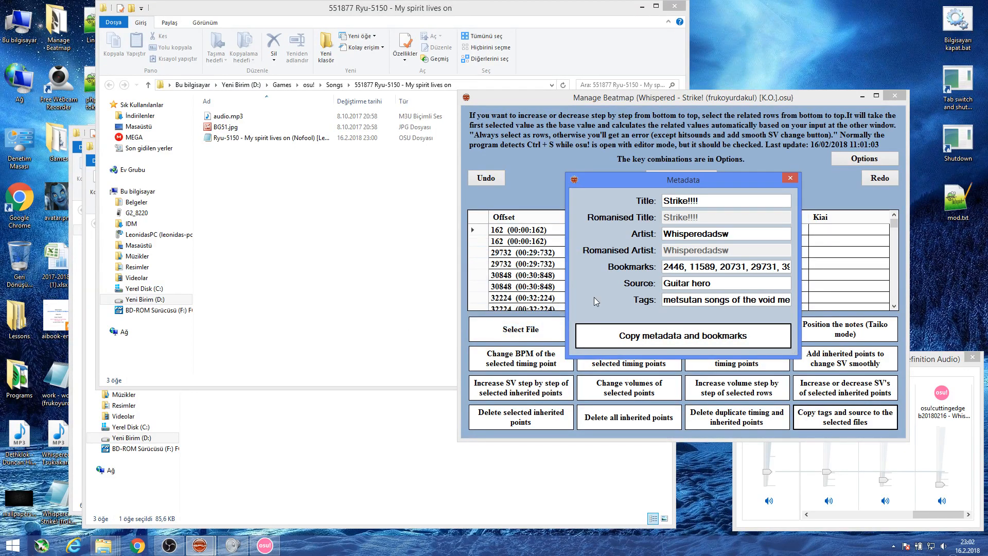
left_click(740, 266)
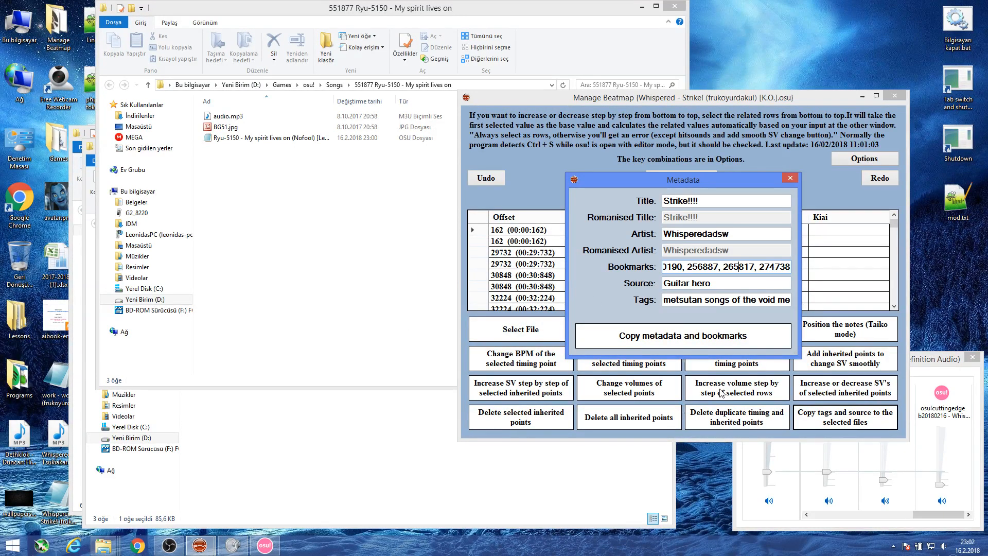
left_click(712, 346)
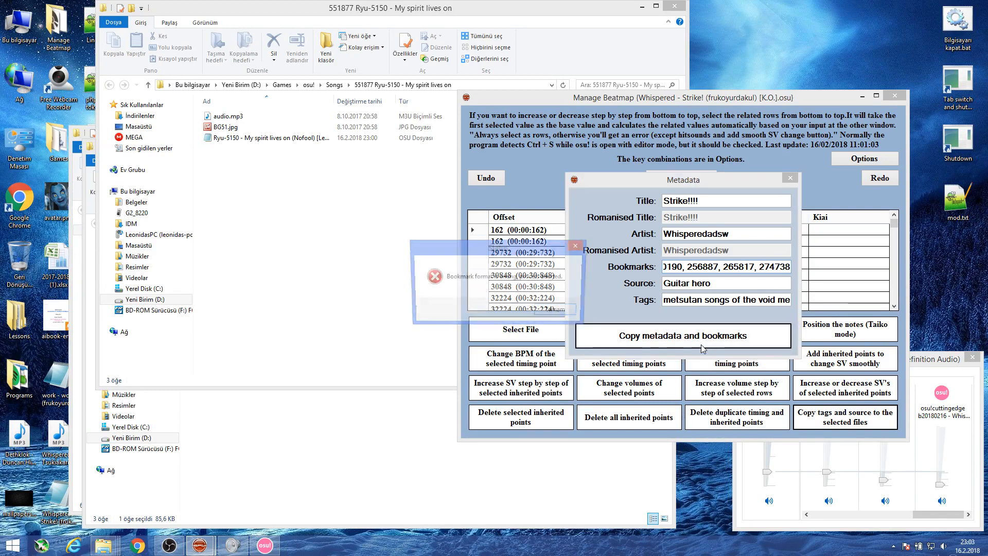
left_click(541, 316)
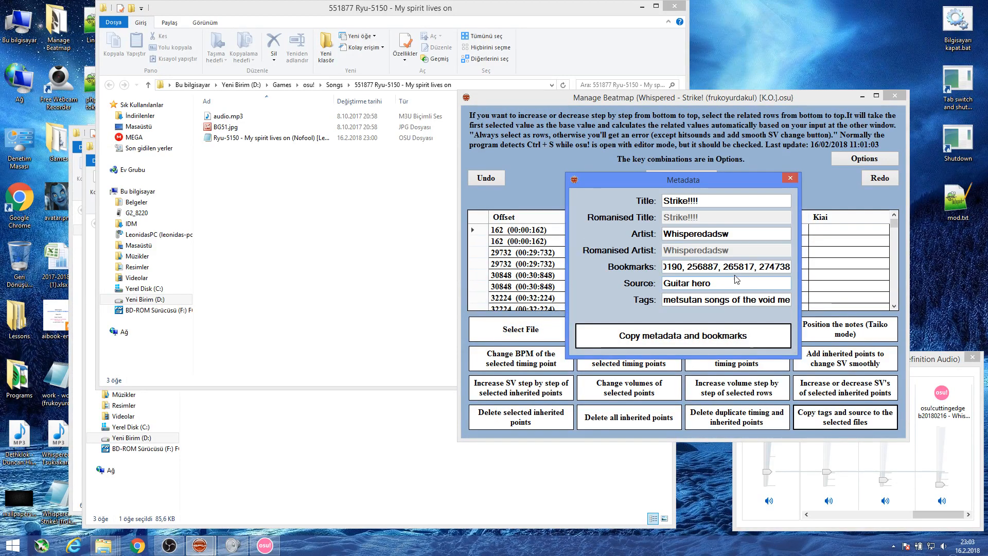
Examine the entries and separators in the bookmarks list, going back towards its start and then partway forward.
left_click(685, 267)
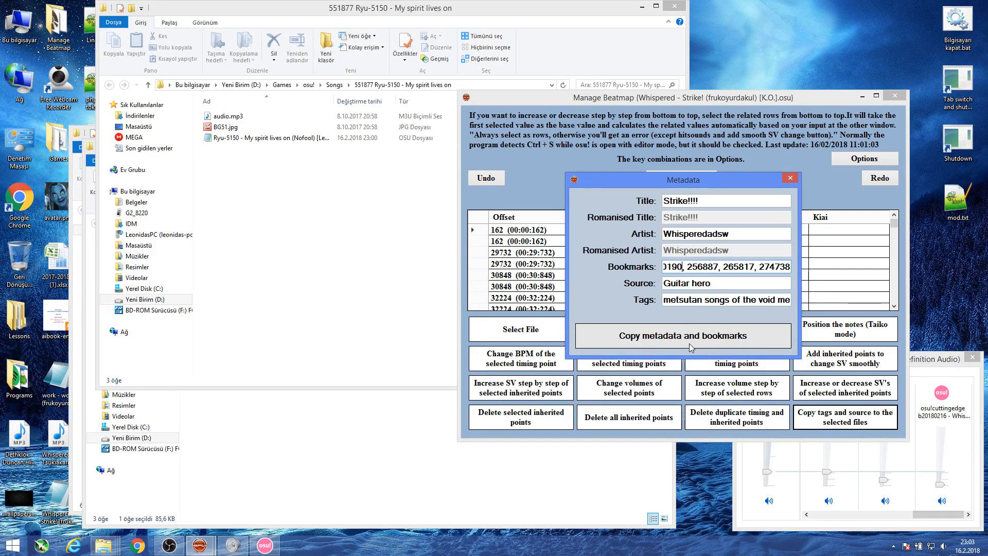
key("Left")
key("Left")
key("Left")
key("Left")
key("Left")
key("Left")
key("Left")
key("Left")
key("Left")
key("Left")
key("Left")
key("Left")
key("Left")
key("Left")
key("Left")
key("Left")
key("Left")
key("Left")
key("Left")
key("Left")
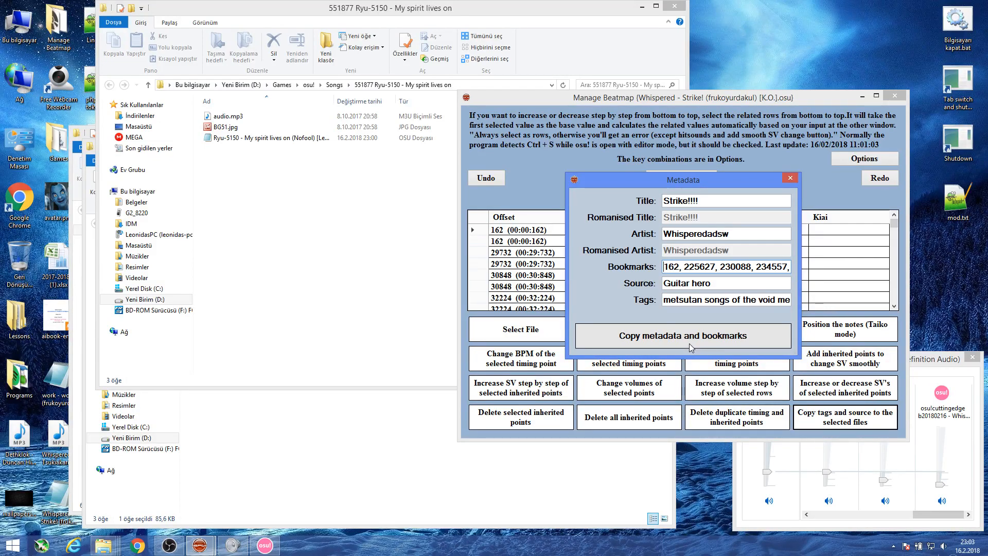
key("Left")
key("Left")
key("Left")
key("Left")
key("Left")
key("Left")
key("Left")
key("Left")
key("Left")
key("Left")
key("Left")
key("Left")
key("Left")
key("Left")
key("Left")
key("Left")
key("Left")
key("Left")
key("Left")
key("Left")
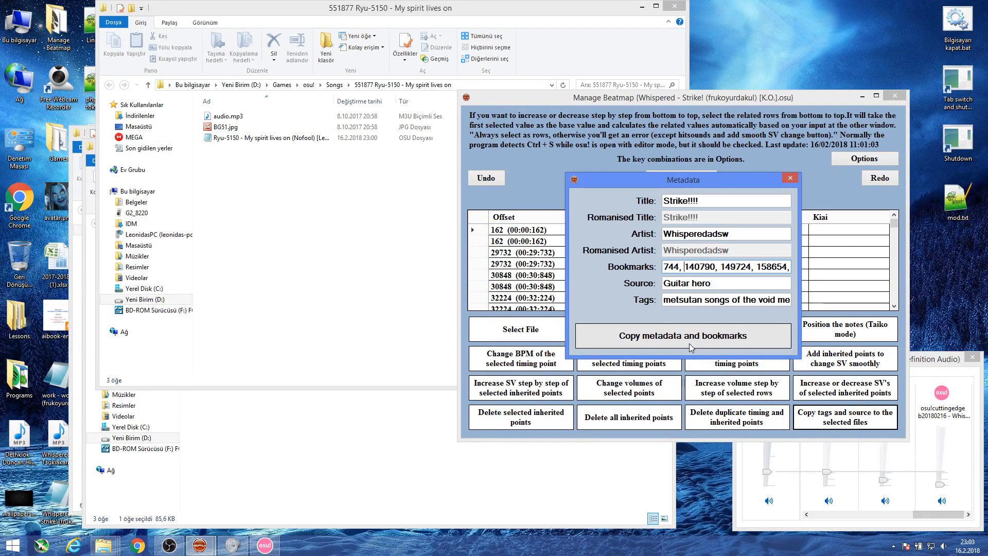
key("Left")
key("Left")
key("Left")
key("Left")
key("Left")
key("Left")
key("Left")
key("Left")
key("Left")
key("Left")
key("Left")
key("Left")
key("Left")
key("Left")
key("Left")
key("Left")
key("Left")
key("Left")
key("Left")
key("Left")
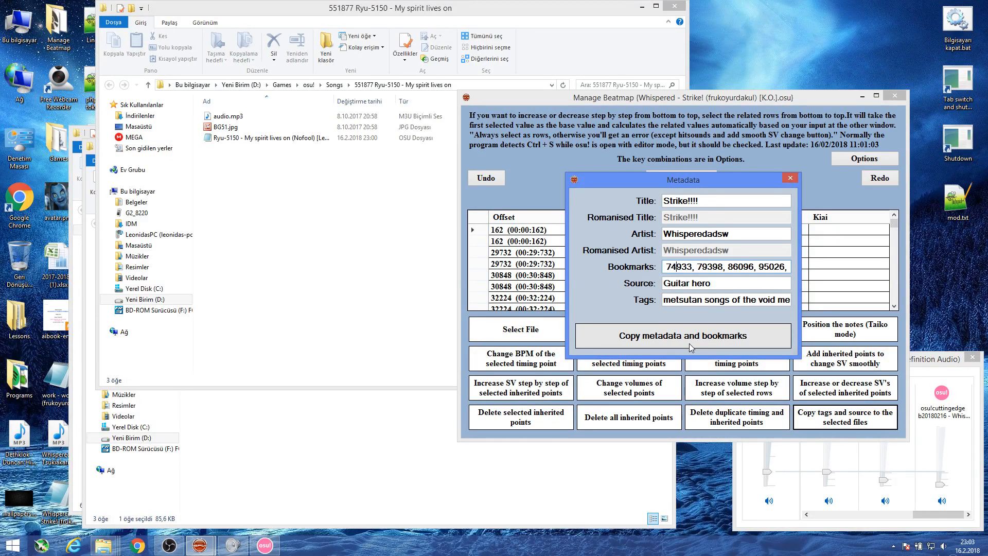
key("Left")
key("Left")
key("Left")
key("Left")
key("Left")
key("Left")
key("Left")
key("Left")
key("Left")
key("Left")
key("Left")
key("Left")
key("Left")
key("Left")
key("Left")
key("Left")
key("Left")
key("Left")
key("Left")
key("Left")
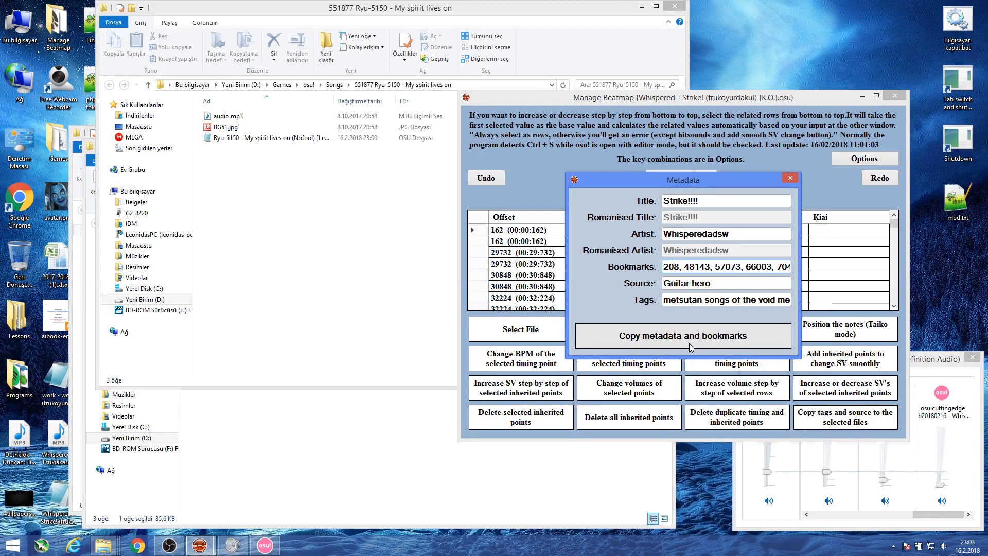
key("Right")
key("Right")
key("Right")
key("Right")
key("Right")
key("Right")
key("Right")
key("Right")
key("Right")
key("Right")
key("Right")
key("Right")
key("Right")
key("Right")
key("Right")
key("Right")
key("Right")
key("Right")
key("Right")
key("Right")
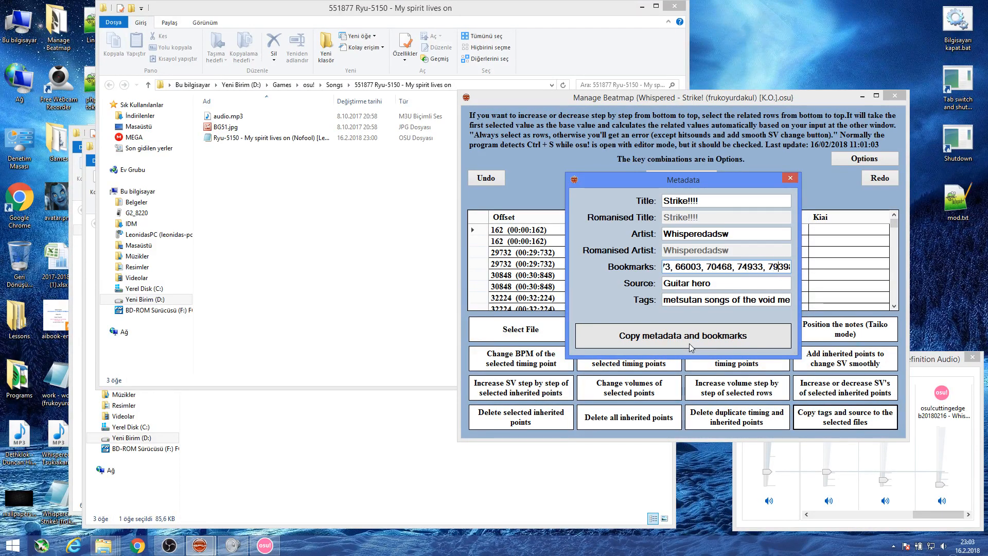
key("Right")
key("Right")
key("Right")
key("Right")
key("Right")
key("Right")
key("Right")
key("Right")
key("Right")
key("Right")
key("Right")
key("Right")
key("Right")
key("Right")
key("Right")
key("Right")
key("Right")
key("Right")
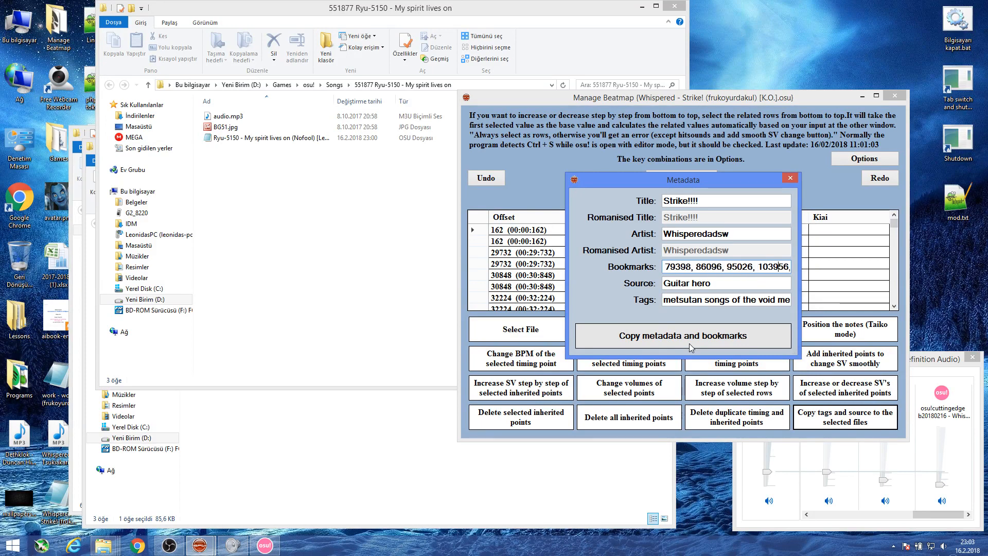
key("Left")
key("Left")
Remove the spaces after the commas between the first bookmark offsets, from 2446 through 57073 and the comma following it.
key("Home")
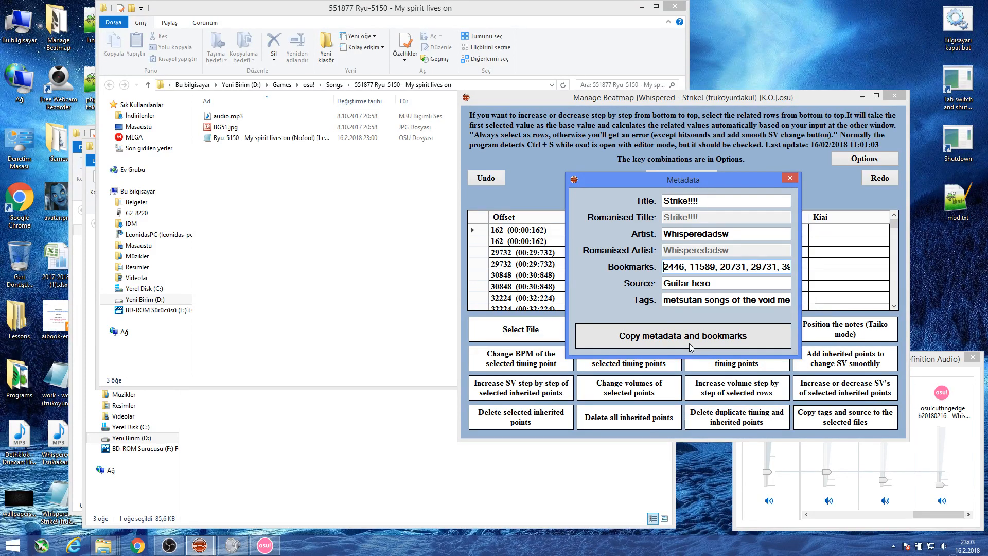
key("Right")
key("Delete")
key("Right")
key("Right")
key("Right")
key("Right")
key("Right")
key("Delete")
key("Right")
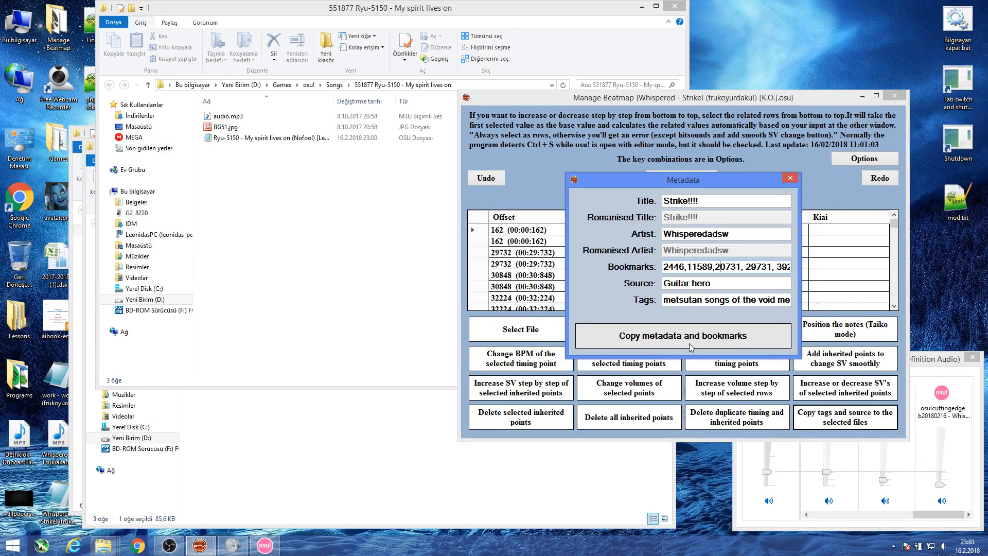
key("Right")
key("Right")
key("Right")
key("Delete")
key("Right")
key("Right")
key("Right")
key("Right")
key("Right")
key("Right")
key("Delete")
key("Right")
key("Right")
key("Right")
key("Right")
key("Right")
key("Right")
key("Delete")
key("Right")
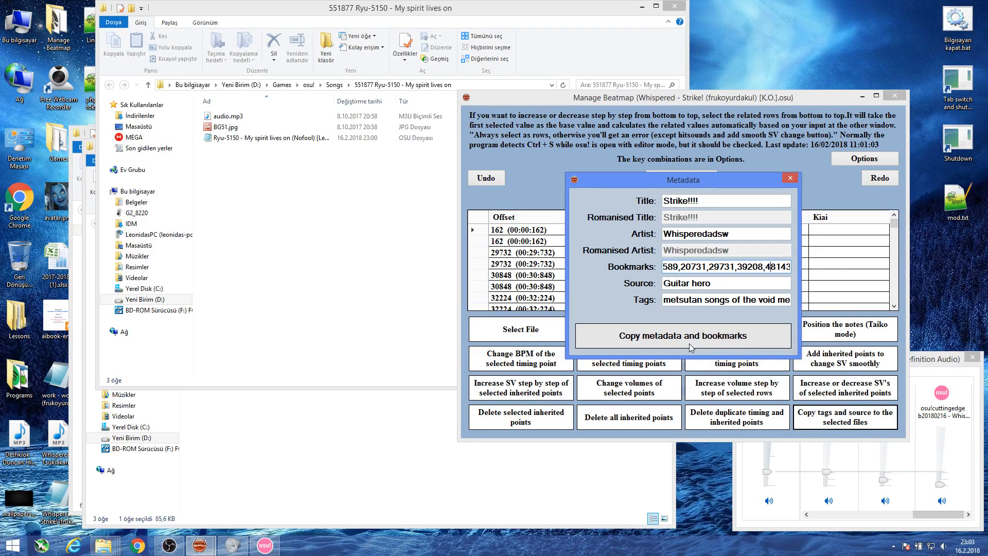
key("Right")
key("Right")
key("Right")
key("Right")
key("Right")
key("Delete")
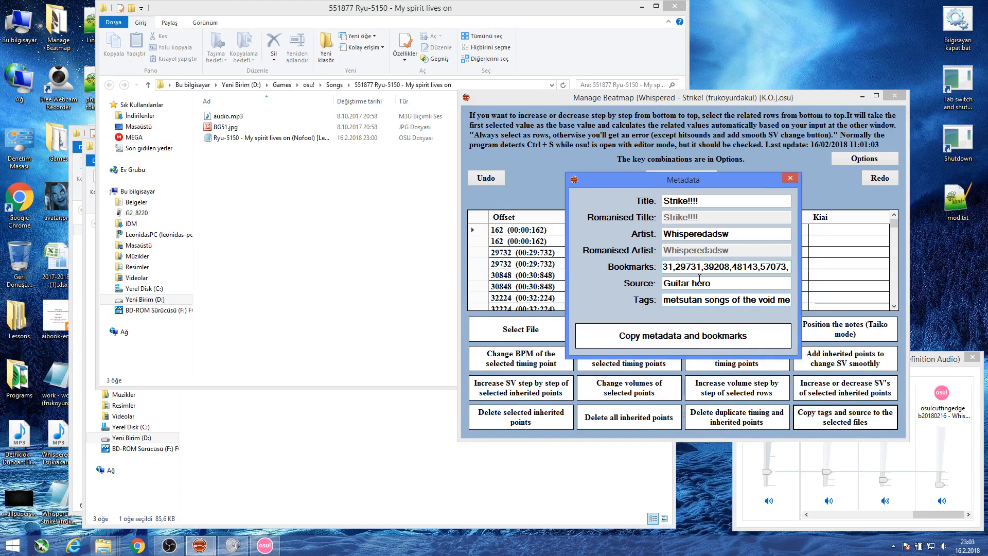
Clear all the bookmark offsets and try to copy the metadata without them.
key("ctrl+a")
key("BackSpace")
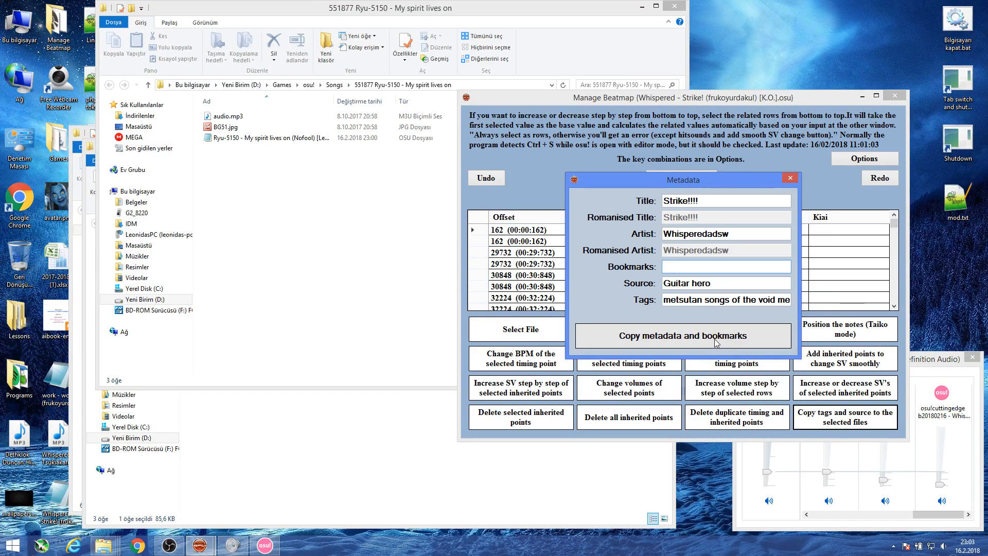
left_click(716, 343)
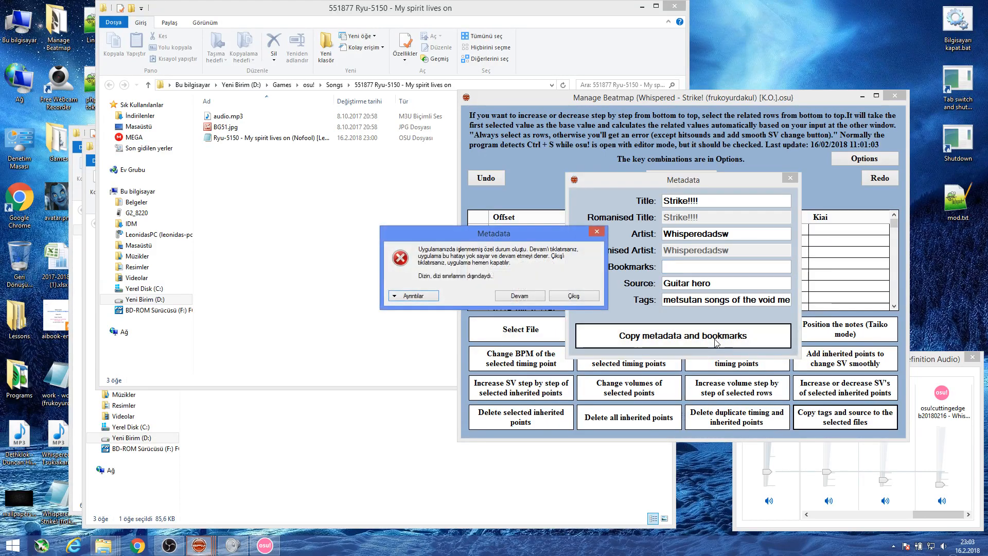
Exit Manage Beatmap and minimise the Tool2 and 551877 Ryu-5150 folder windows.
left_click(562, 297)
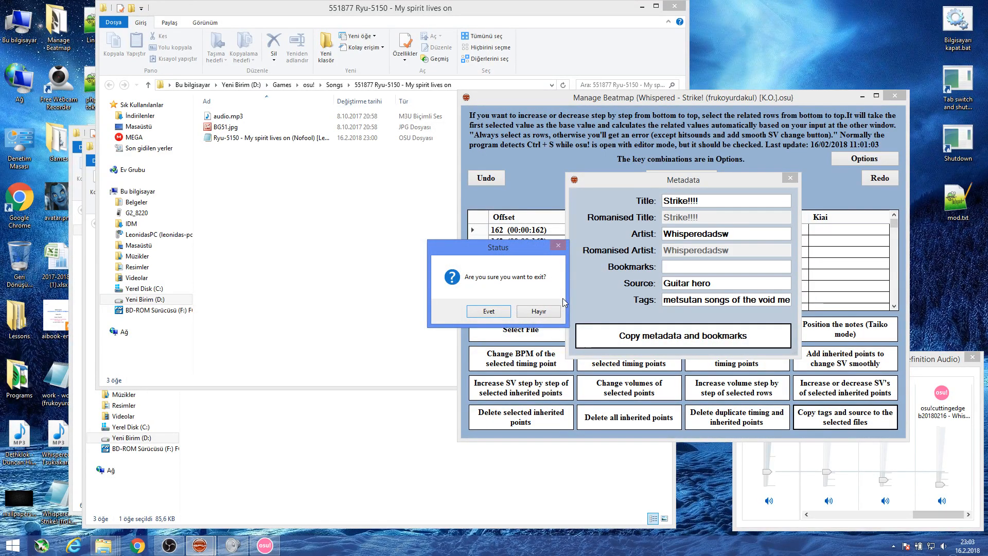
left_click(545, 311)
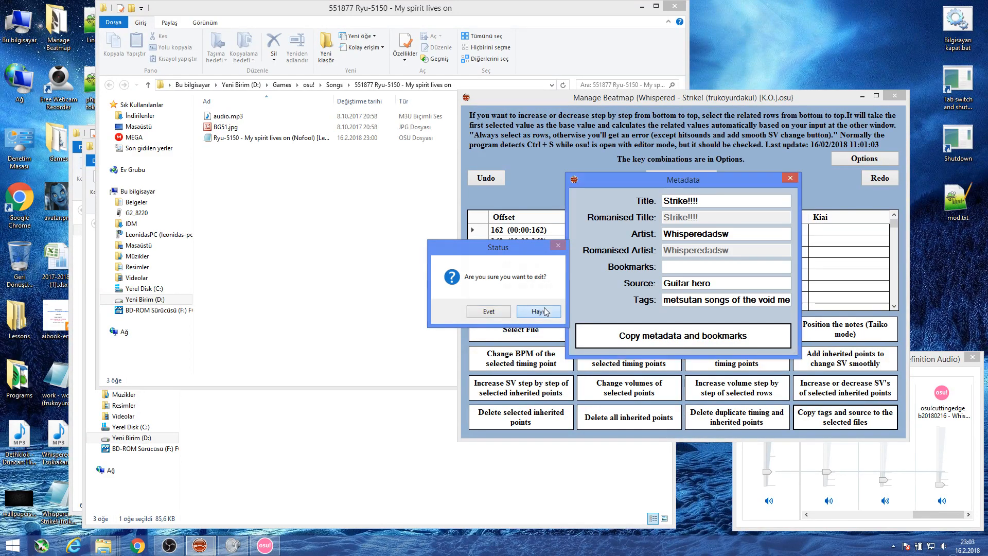
left_click(576, 337)
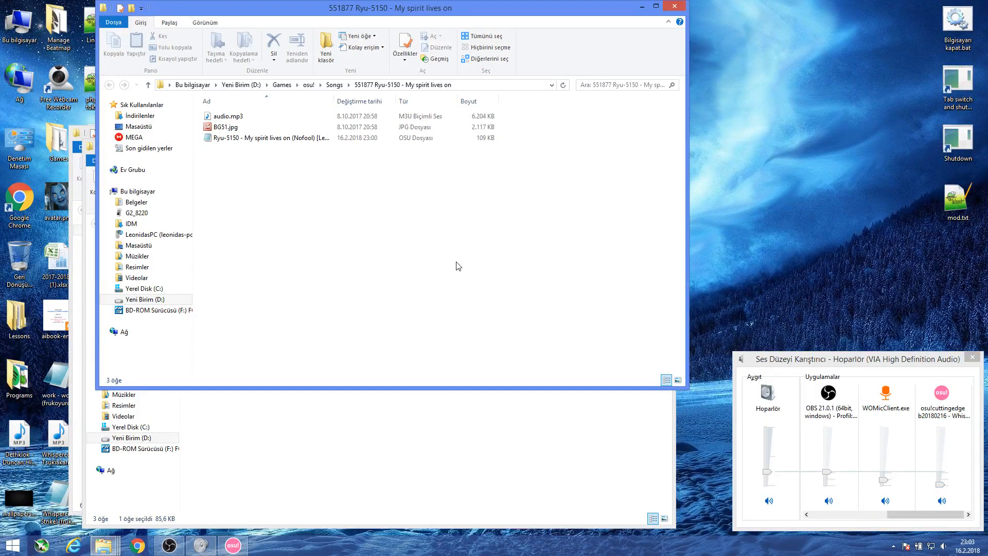
left_click(447, 406)
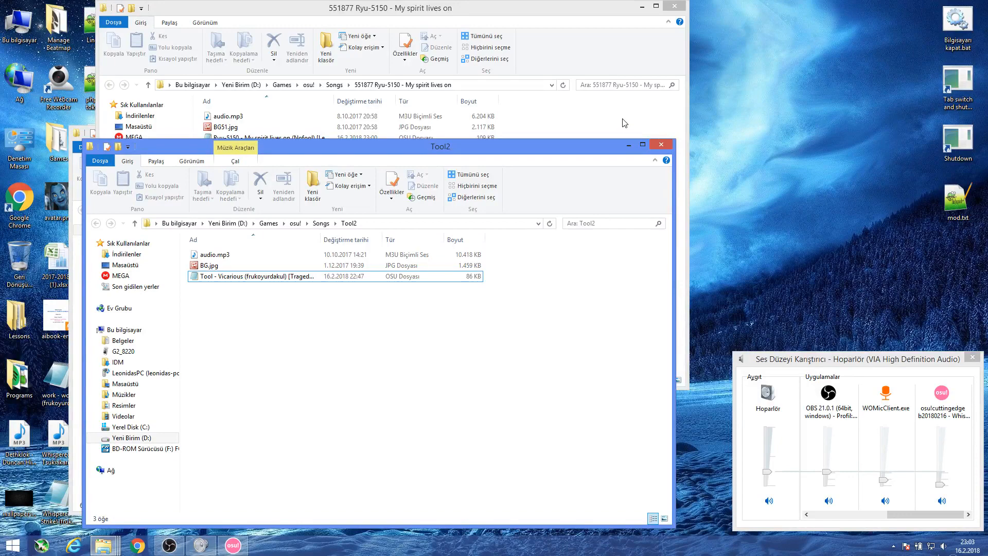
left_click(629, 145)
left_click(642, 7)
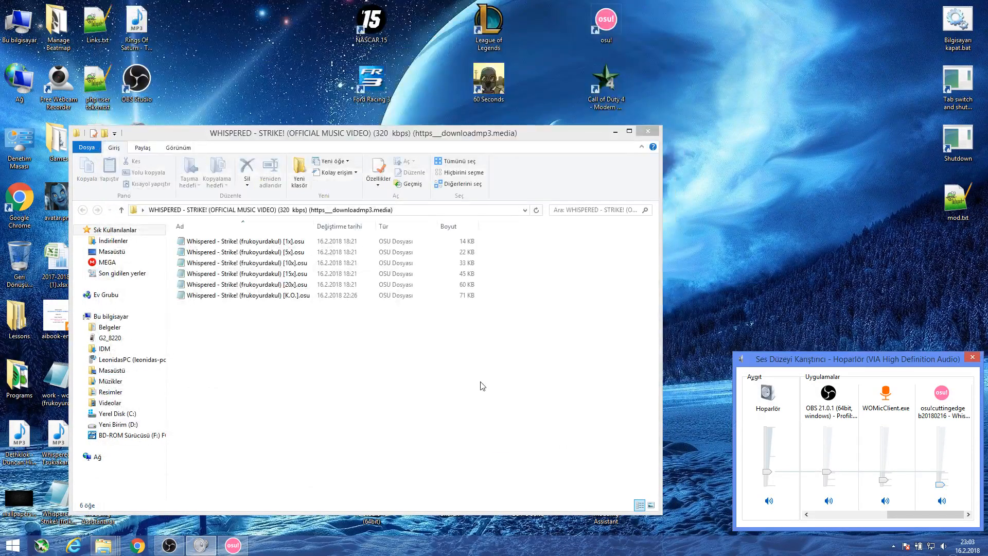
Switch to osu! and update the Strike! 20x difficulty to the latest version, discarding the local changes.
left_click(232, 545)
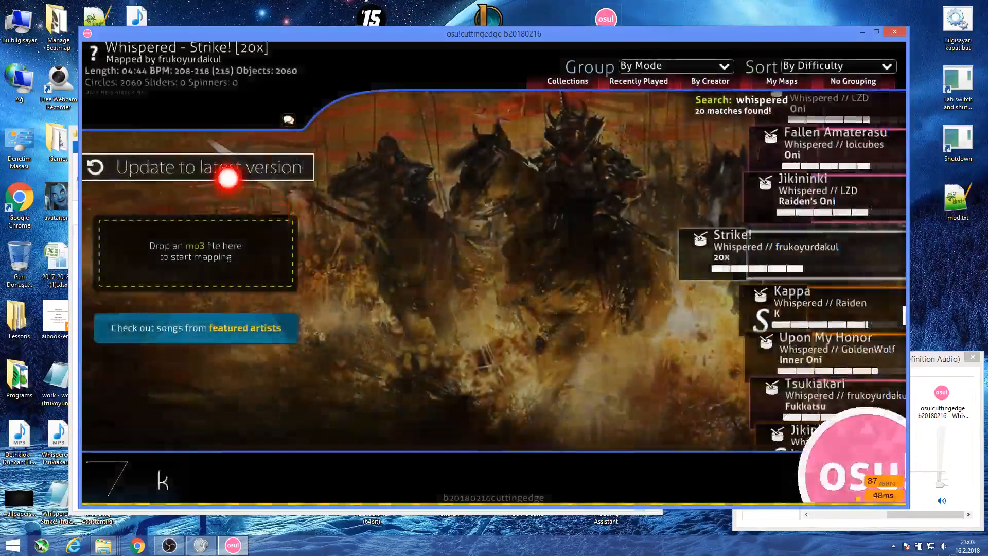
left_click(225, 168)
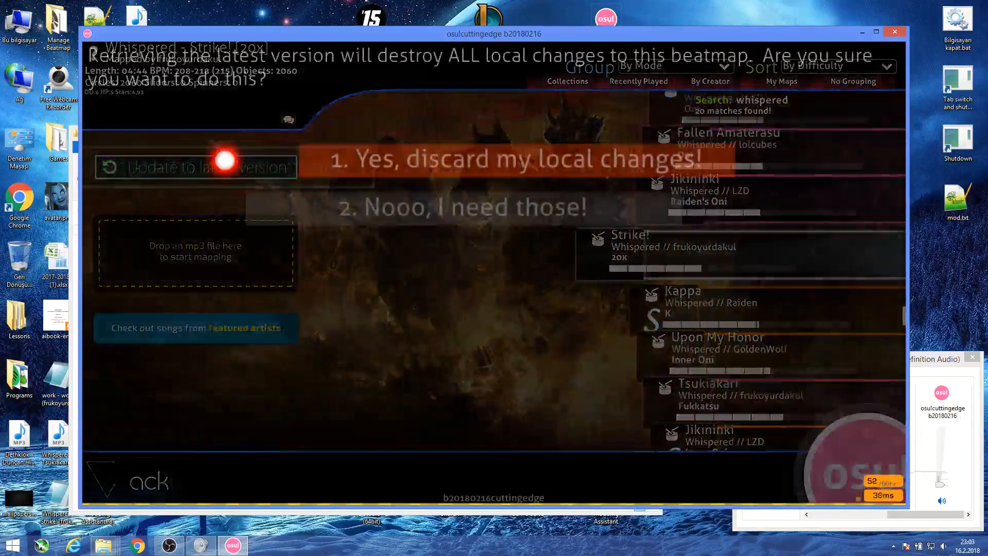
left_click(480, 170)
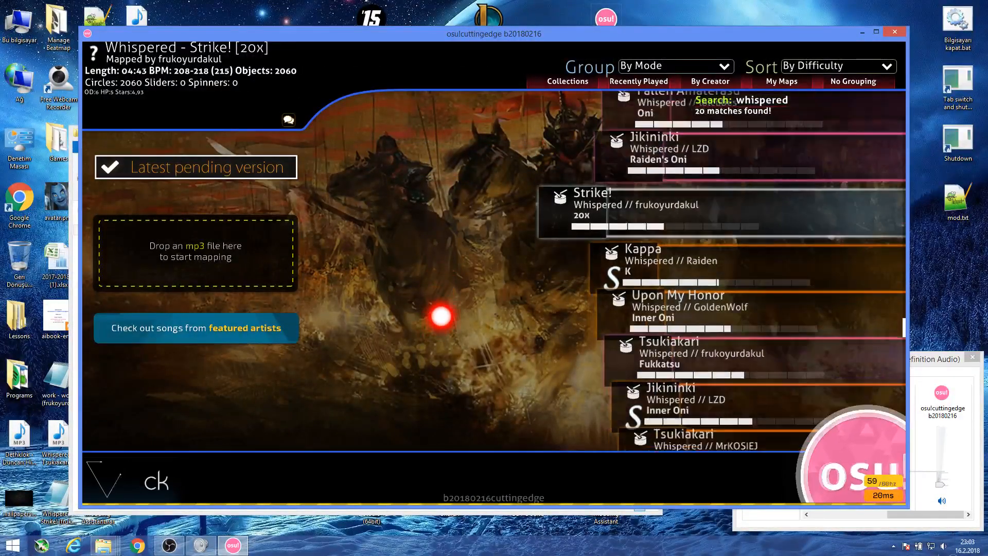
Update the Strike! K.O. difficulty to the latest version, discarding its local changes.
scroll(438, 319, "down", 5)
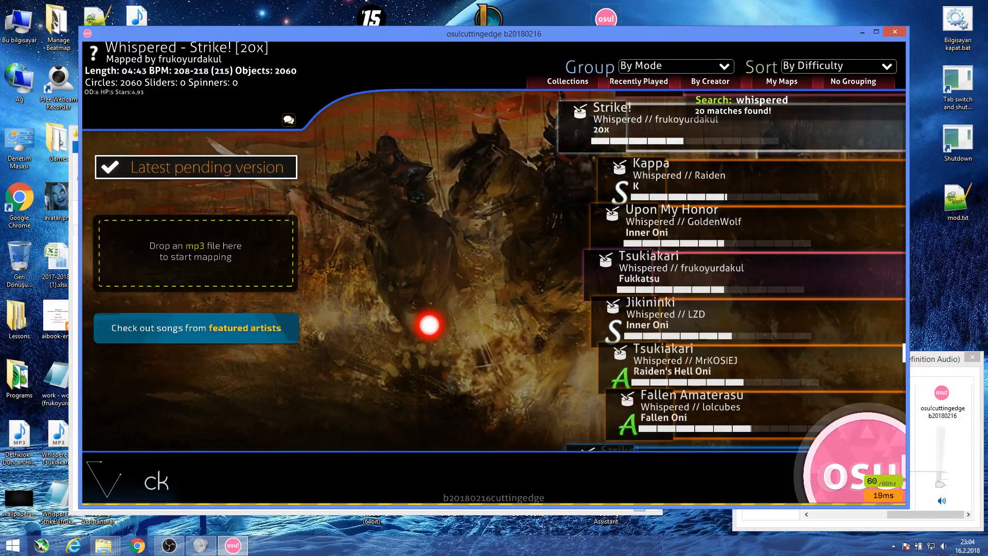
scroll(430, 324, "down", 5)
left_click(633, 265)
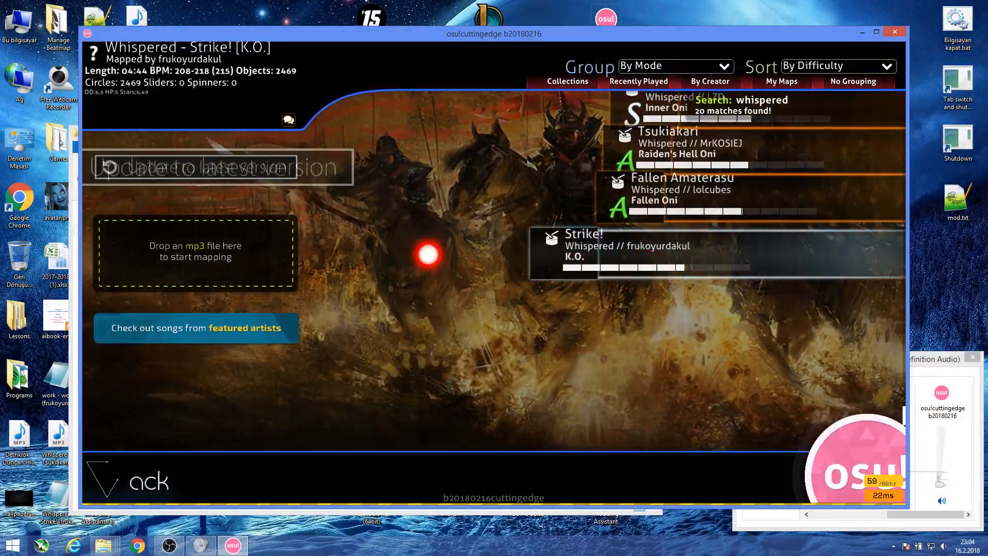
left_click(179, 163)
left_click(548, 155)
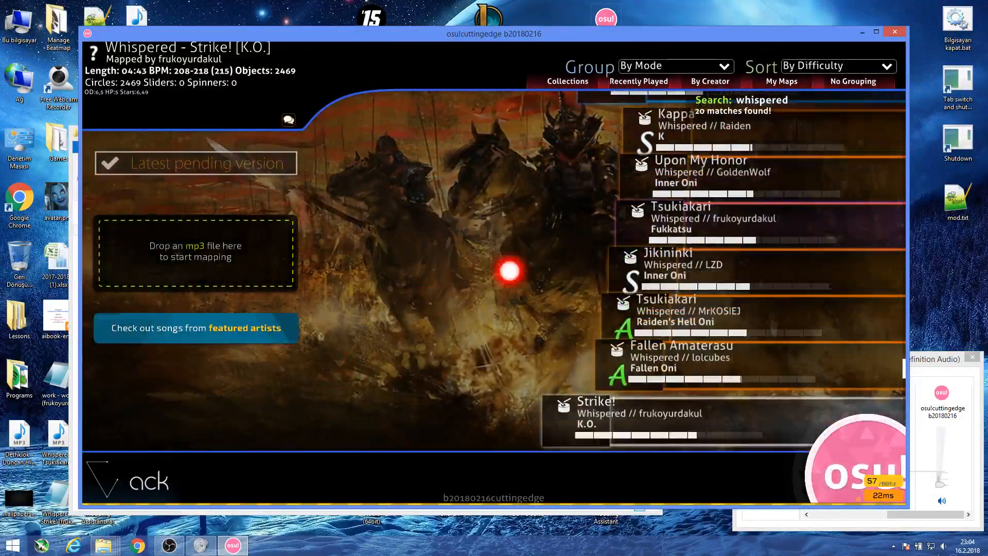
Update the Strike! 15x and 10x difficulties to their latest versions, discarding the local changes.
scroll(509, 271, "up", 7)
scroll(501, 290, "down", 1)
left_click(599, 363)
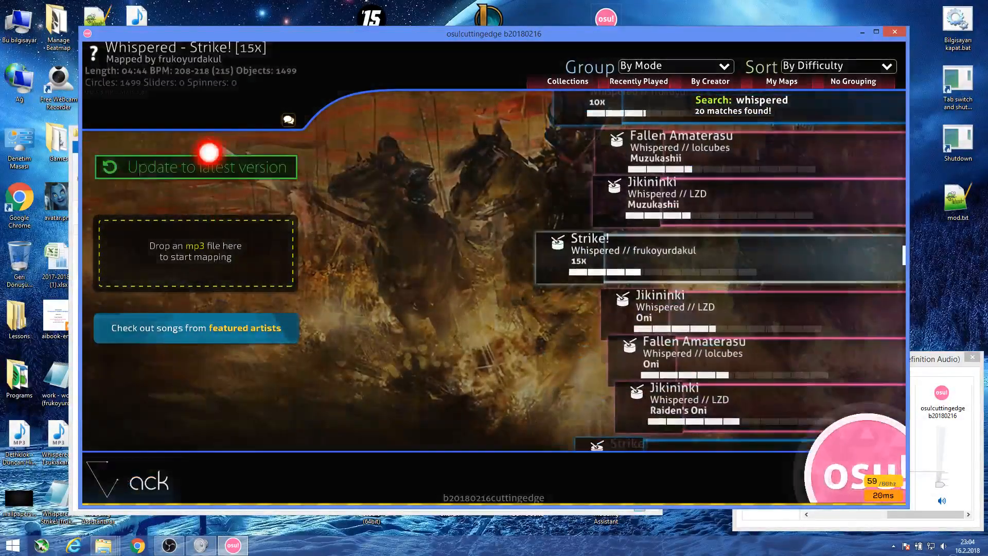
left_click(208, 152)
left_click(485, 159)
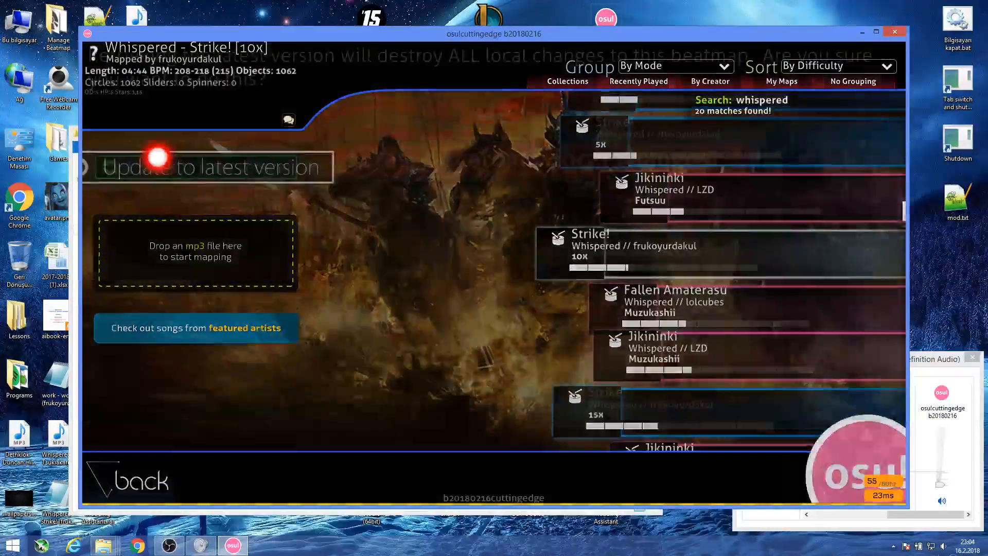
left_click(156, 160)
left_click(463, 172)
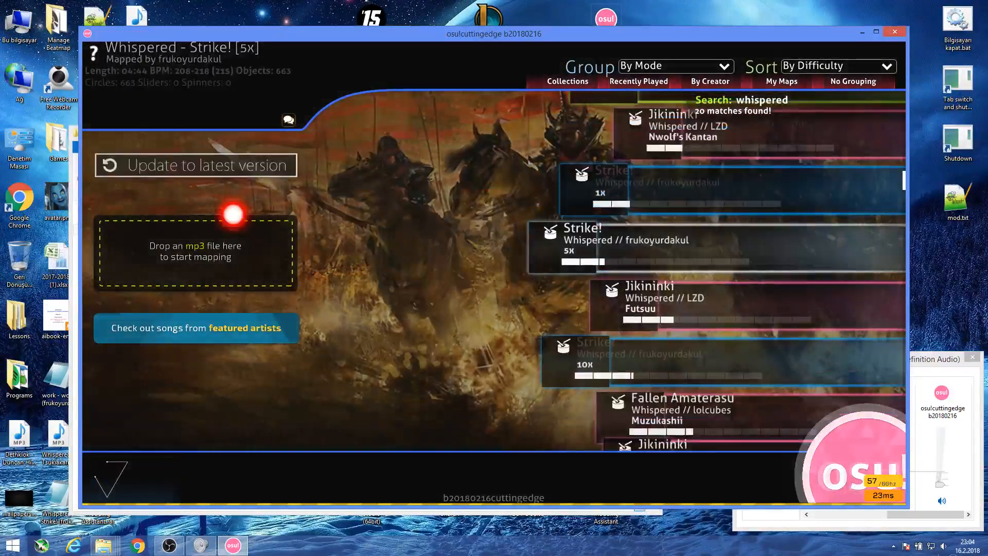
Update the Strike! 5x and 1x difficulties to their latest versions, discarding the local changes.
left_click(258, 172)
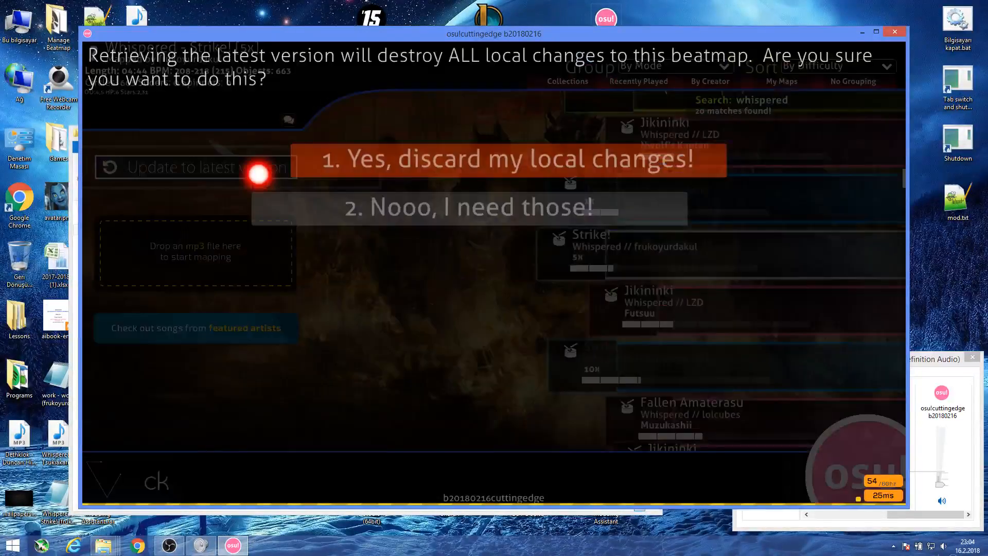
left_click(406, 164)
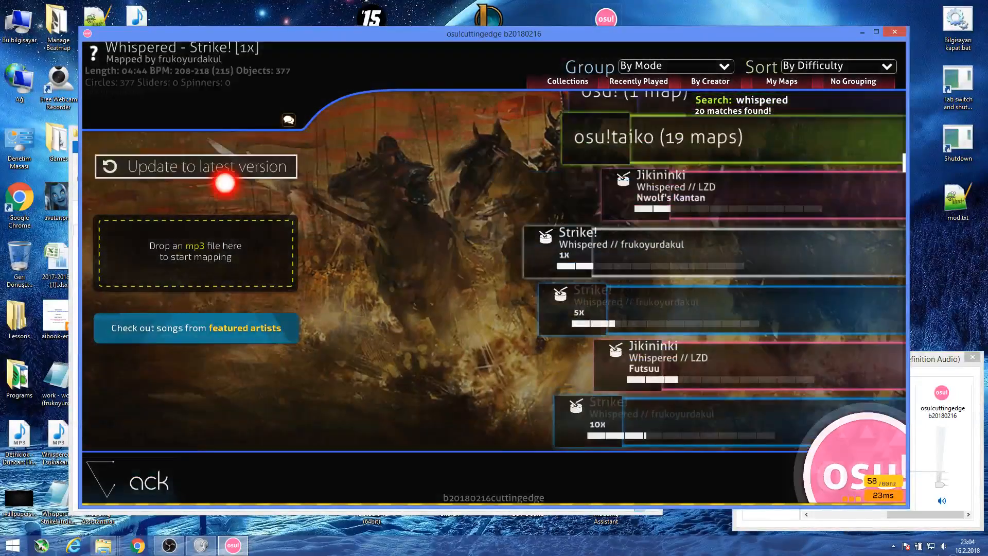
left_click(205, 176)
left_click(458, 159)
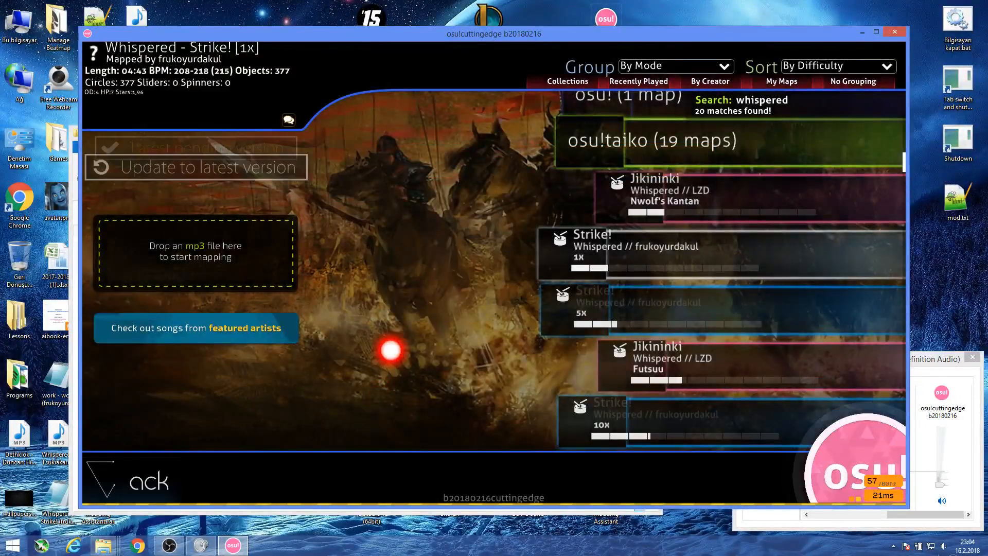
Open the Strike! K.O. difficulty in the osu! beatmap editor.
scroll(391, 350, "down", 5)
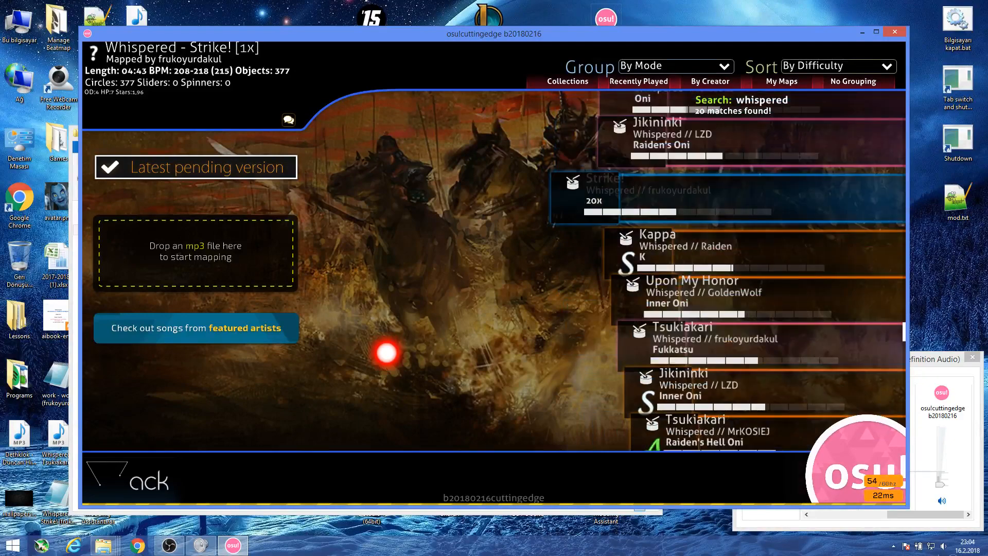
scroll(386, 353, "down", 3)
left_click(650, 322)
left_click(549, 260)
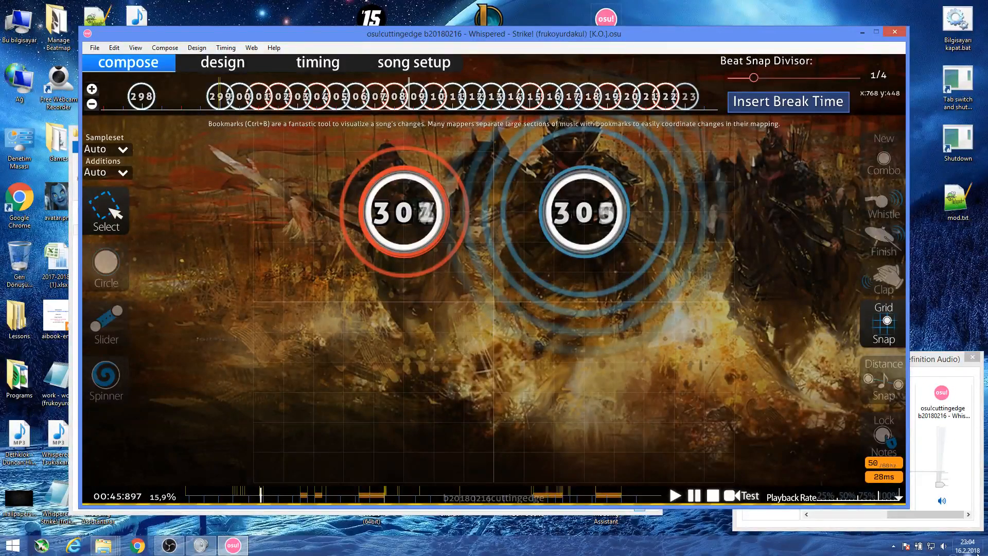
Launch Manage Beatmap from the desktop and load the Whispered - Strike! [K.O.] difficulty file.
left_click(981, 553)
left_click(300, 341)
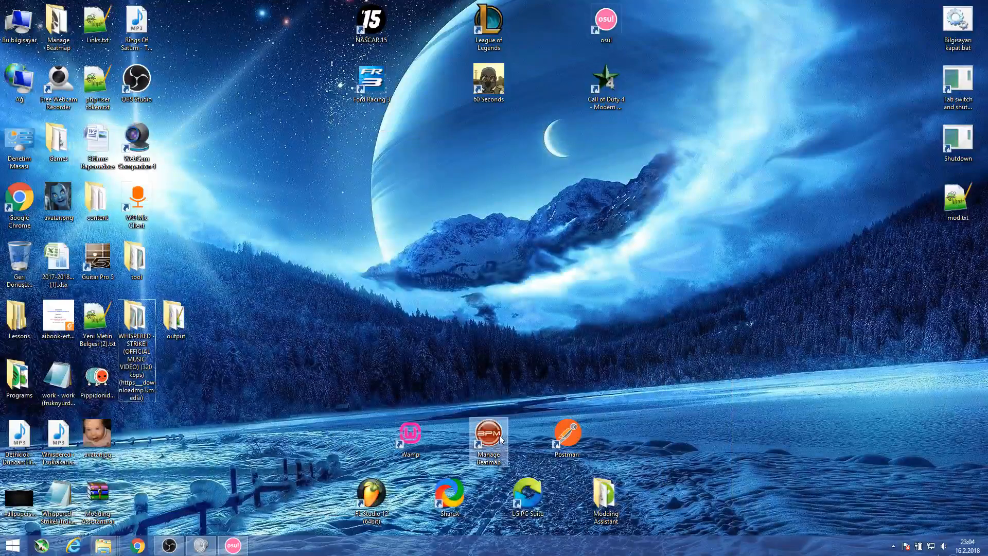
left_click(491, 438)
left_click(568, 312)
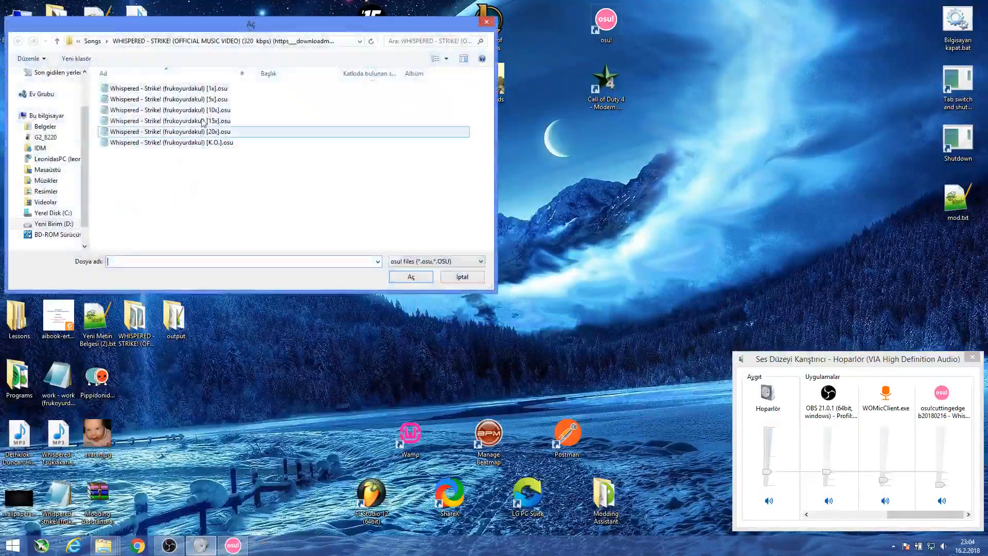
double_click(223, 147)
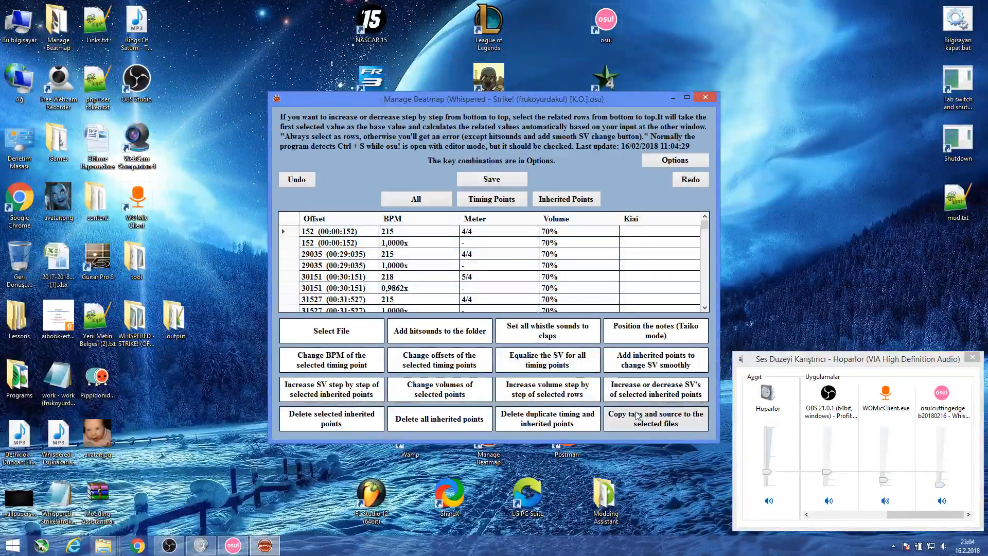
In the beatmap's metadata, set the title to Strike!!!!, the artist to Whisperedasdad and the source to Guitar hero.
left_click(634, 411)
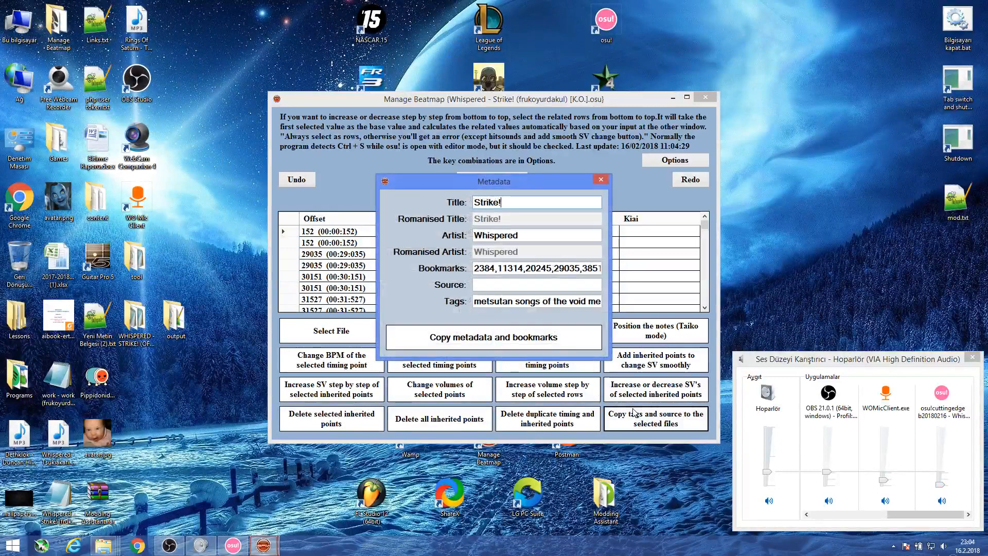
left_click(499, 269)
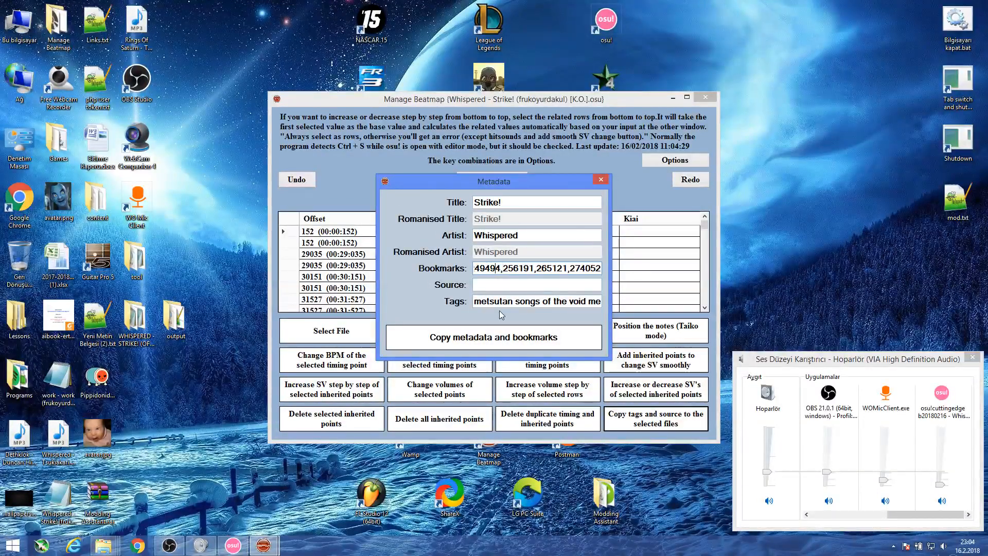
left_click(506, 202)
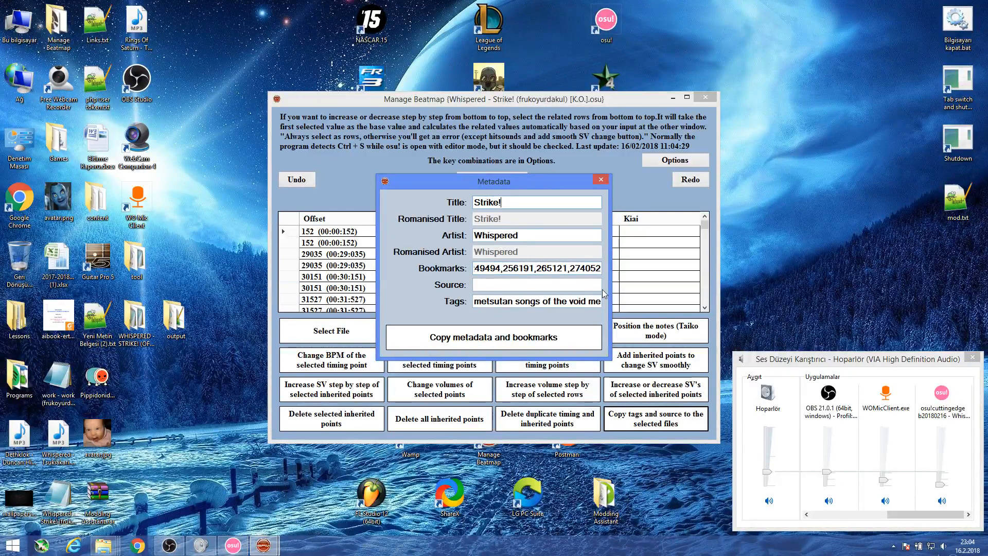
type("!!!")
left_click(540, 235)
type("asdad")
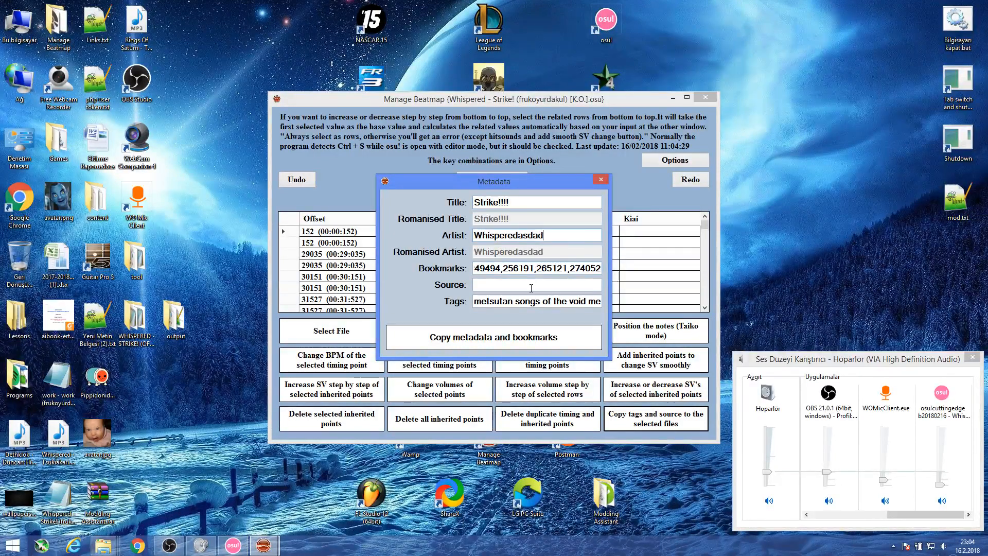
left_click(486, 286)
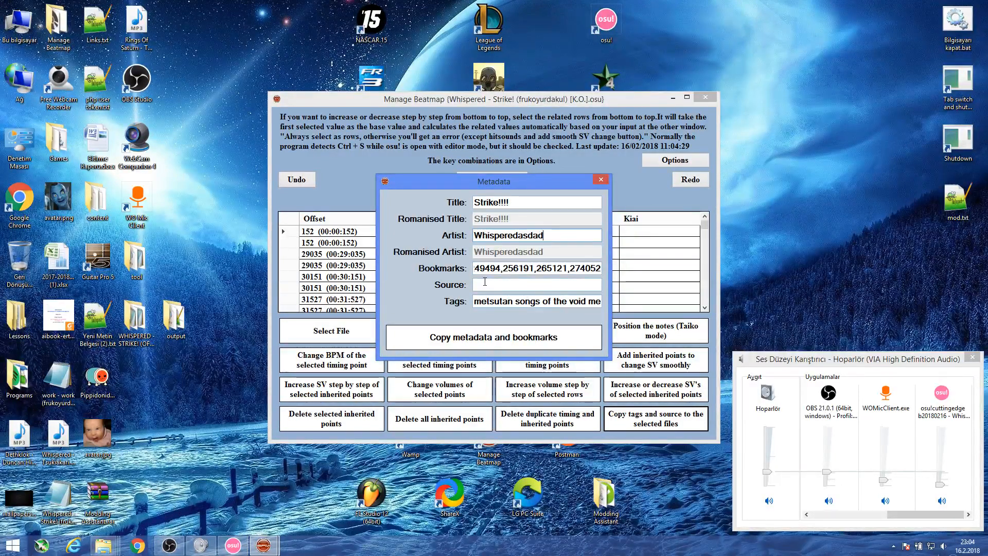
type("Guitar hero")
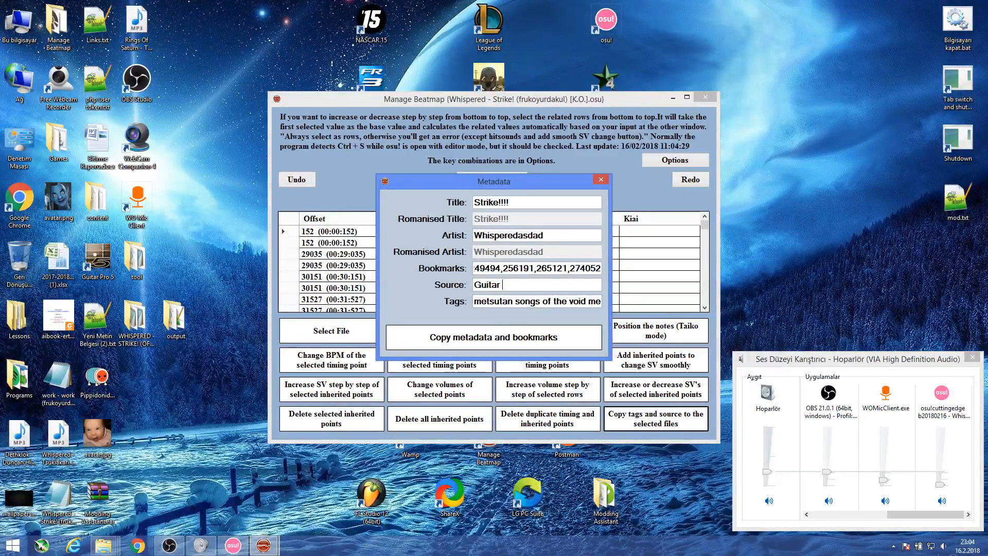
Copy the metadata and bookmarks to all six Strike! difficulty files, from 1x through K.O.
left_click(479, 337)
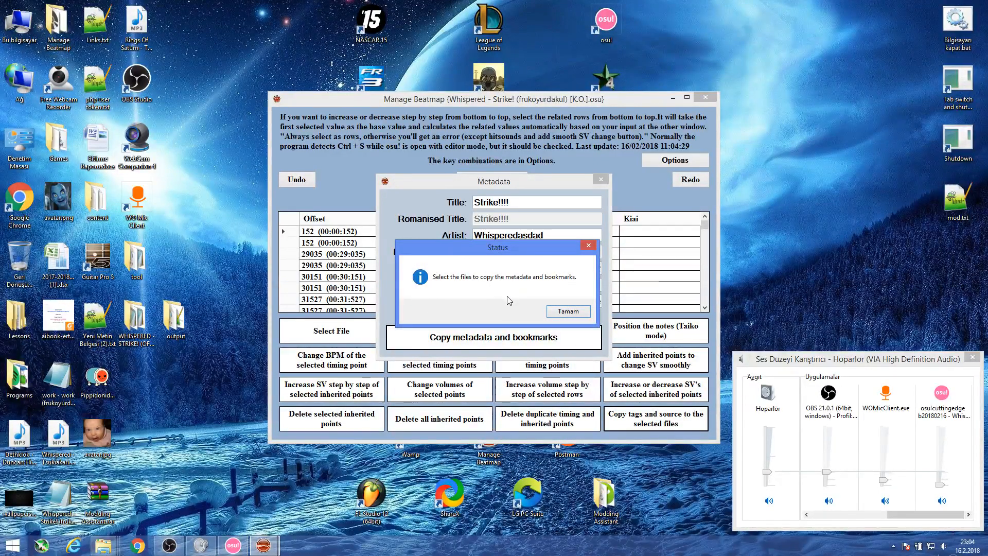
left_click(560, 311)
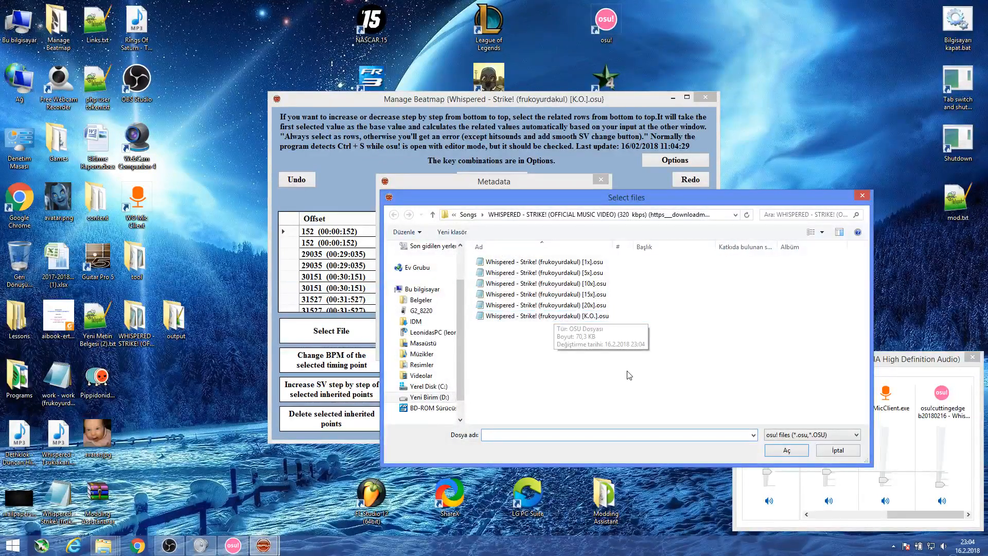
left_click_drag(612, 363, 514, 255)
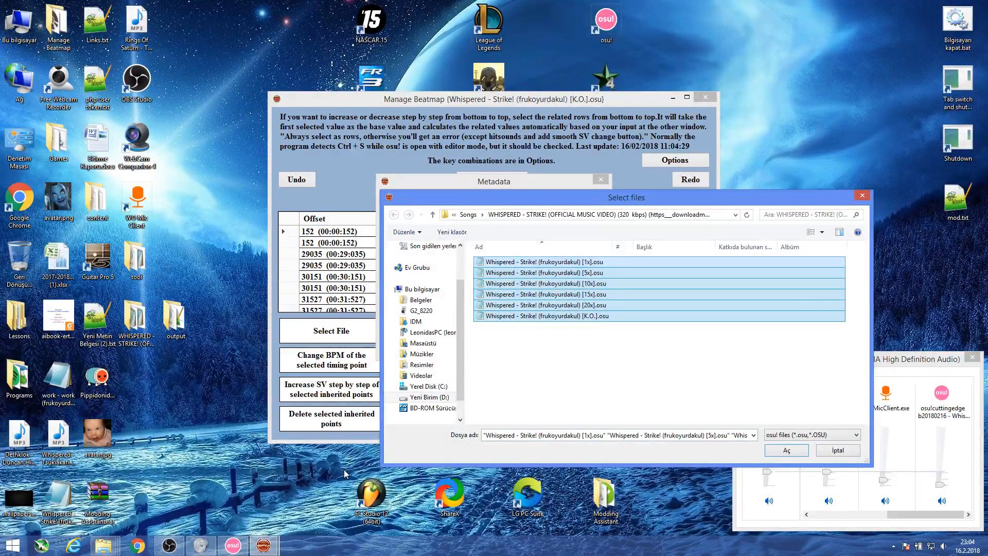
left_click(787, 453)
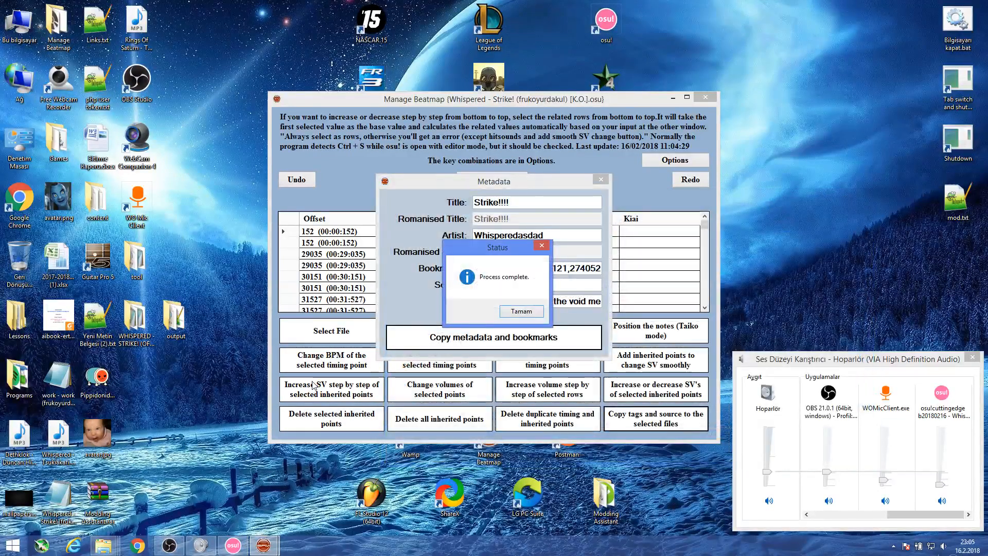
left_click(521, 311)
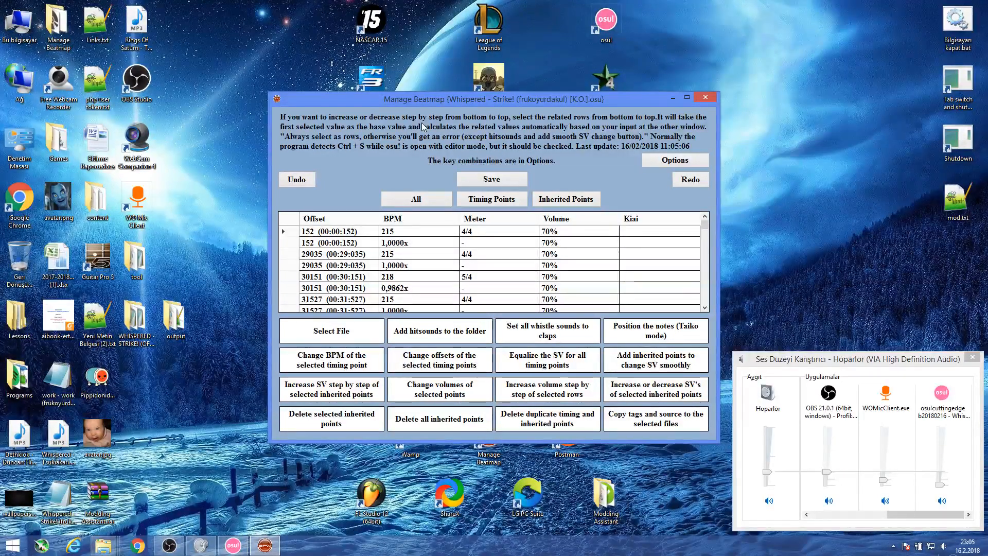
Switch to osu!, leave the beatmap editor and reopen the Strike!!!! K.O. difficulty to reload its file.
left_click(232, 545)
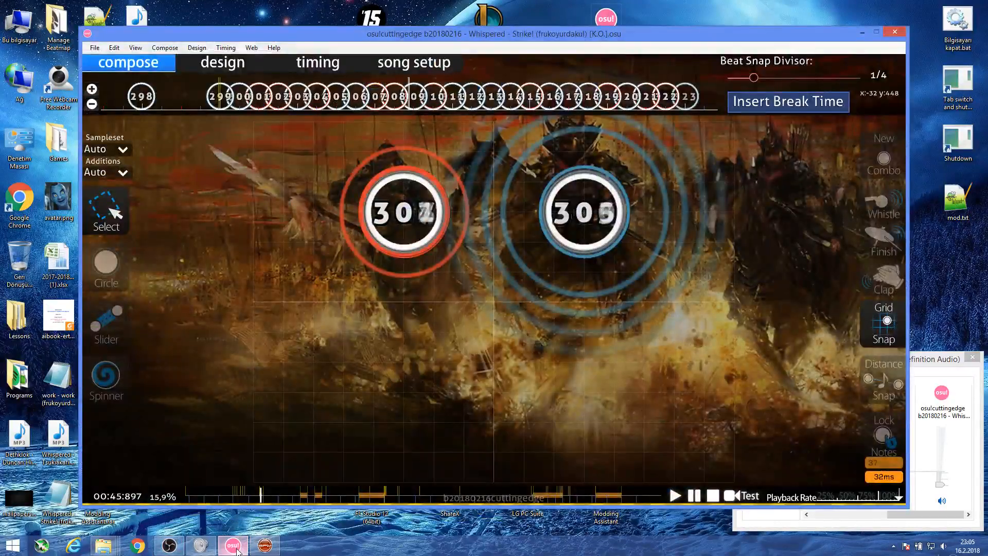
key("Escape")
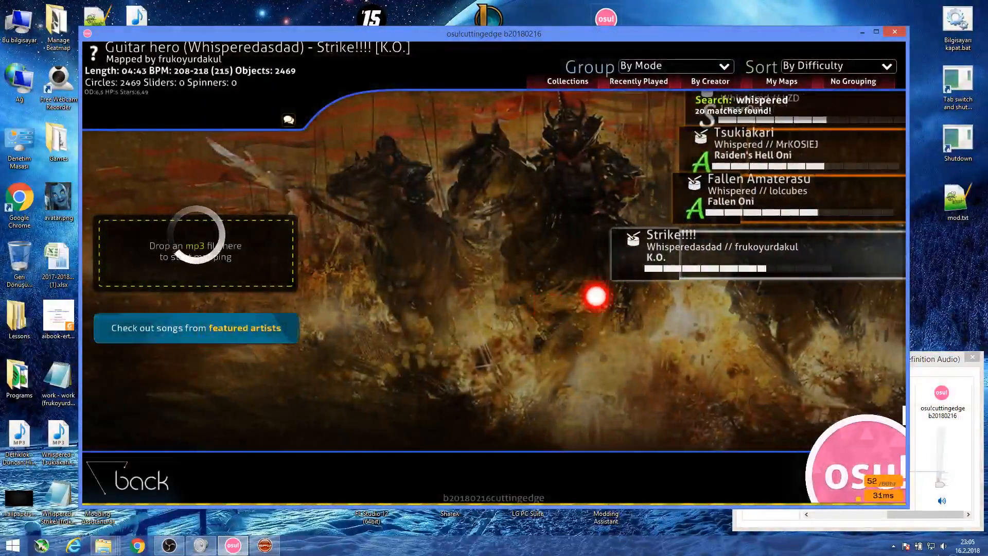
left_click(652, 273)
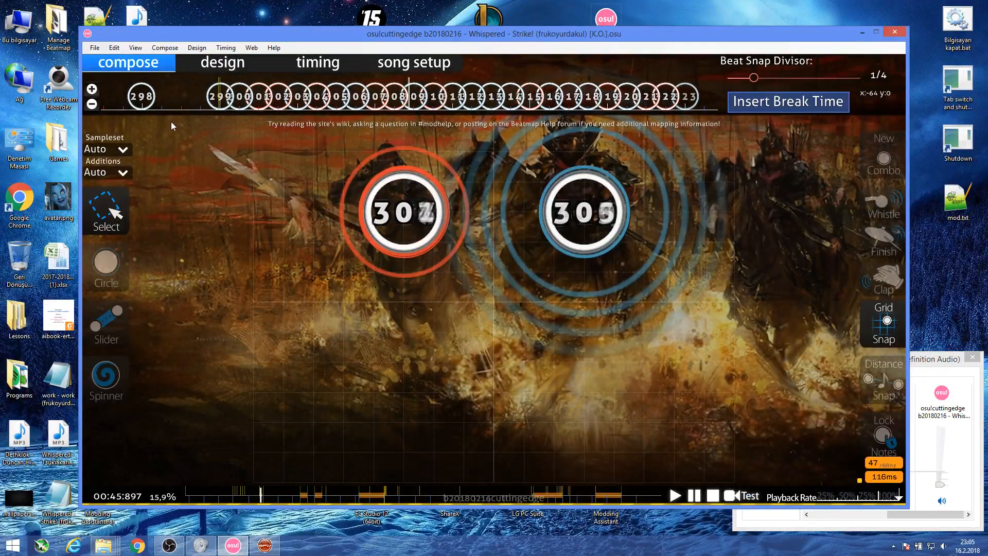
key("Escape")
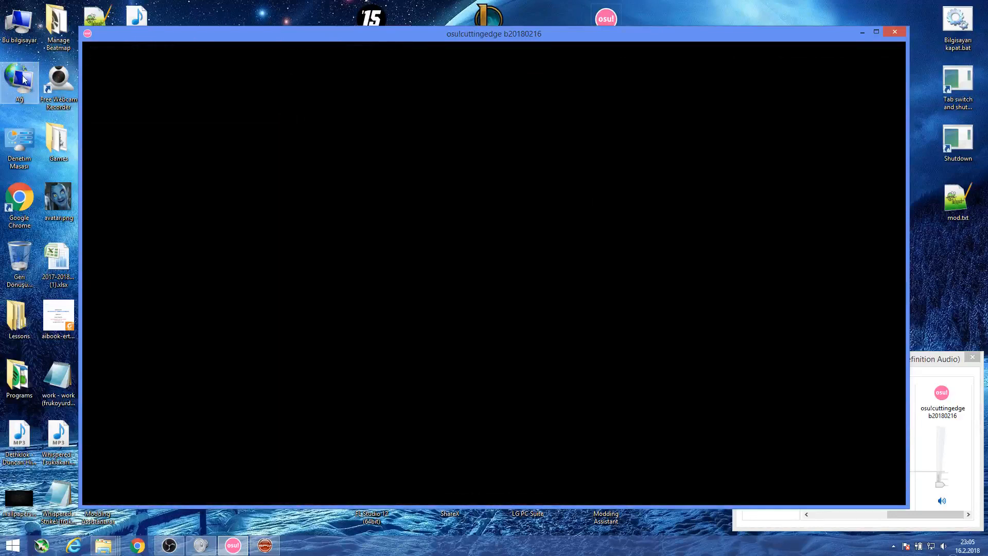
Open the song setup of the K.O. difficulty, check its source and title fields, and close the dialog.
key("F4")
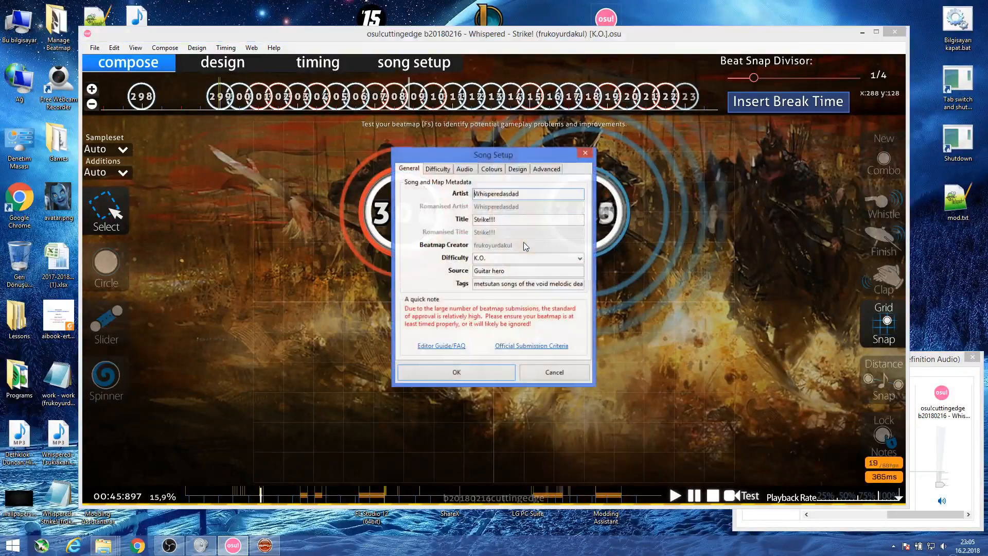
left_click(512, 271)
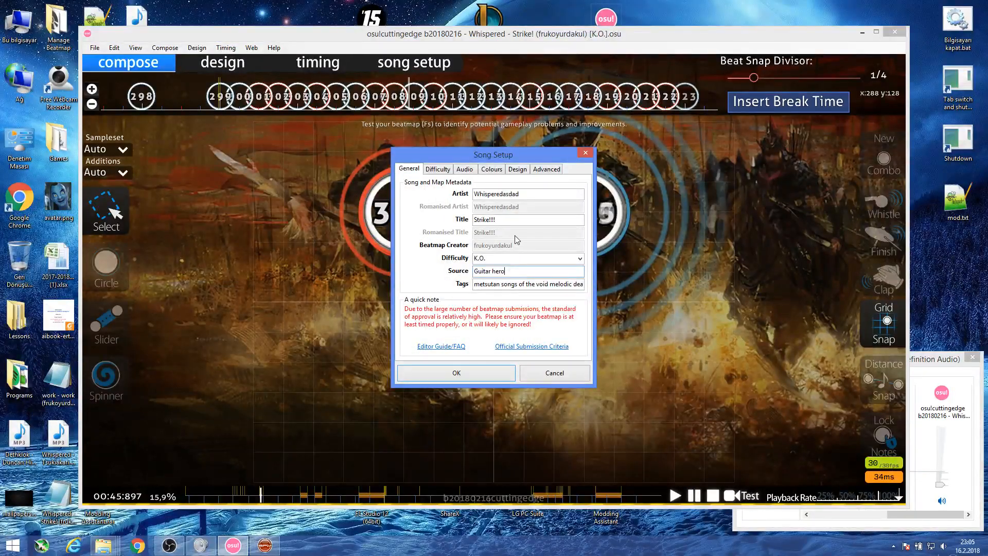
left_click(513, 220)
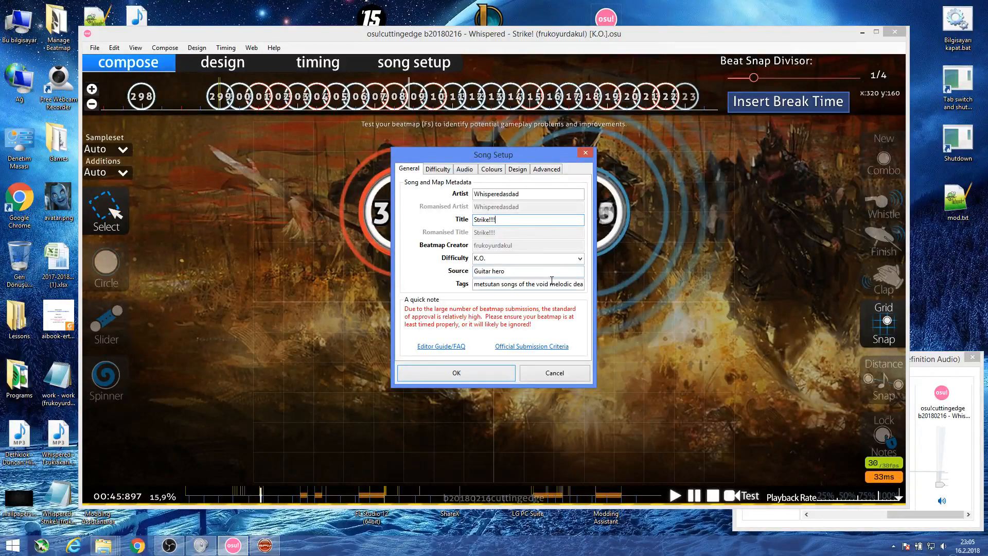
left_click(485, 380)
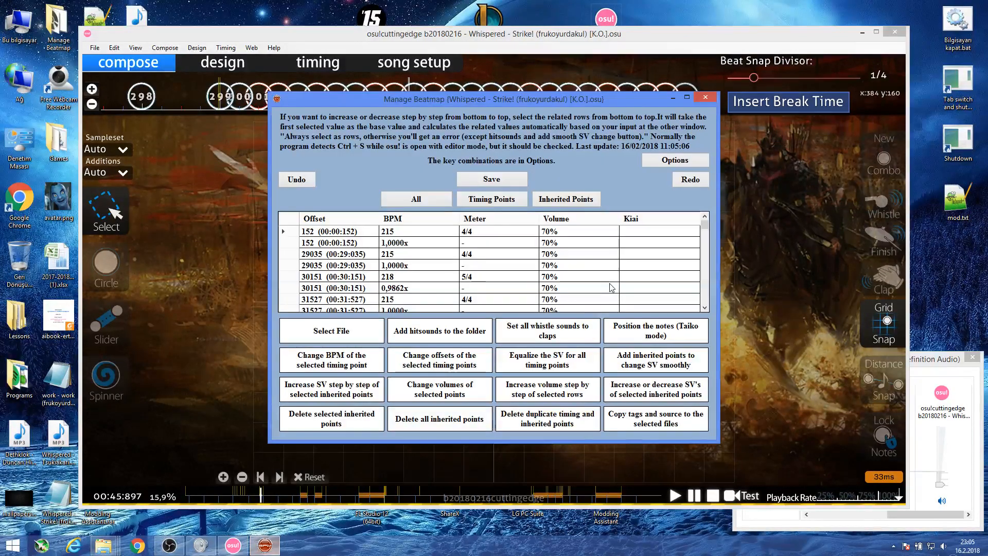
In Manage Beatmap's options, view the available languages and key combinations, keep English, and close the options.
left_click(664, 160)
left_click(537, 240)
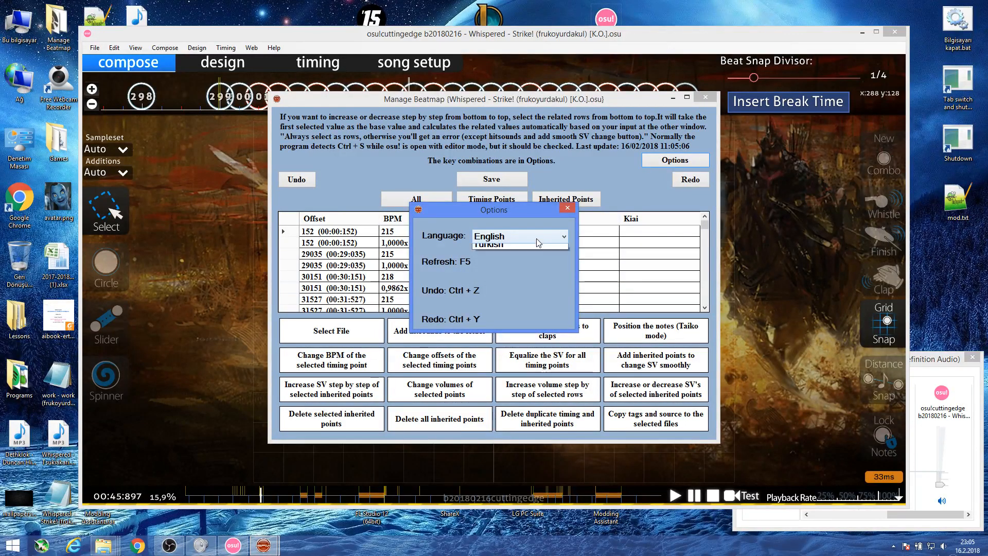
left_click(535, 239)
left_click(568, 208)
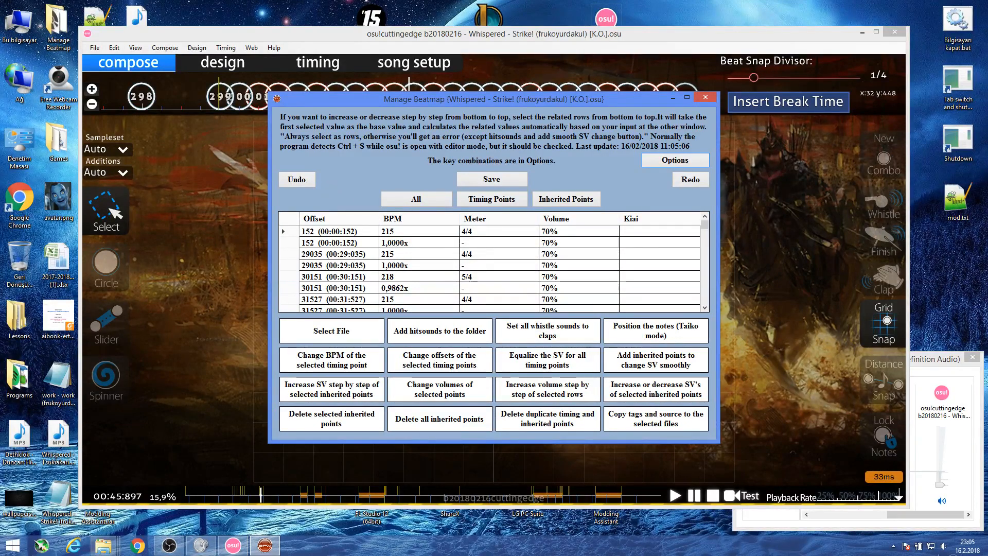
left_click(169, 545)
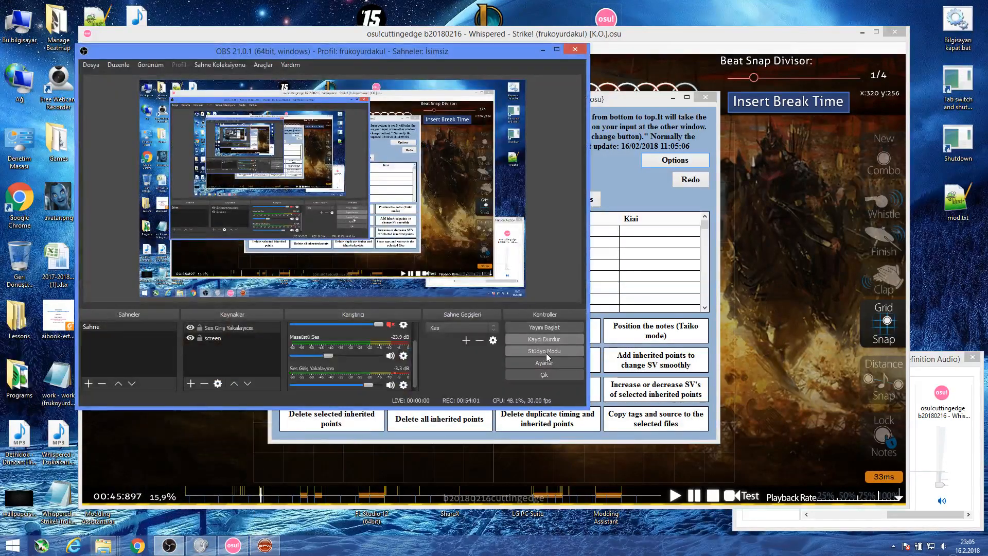